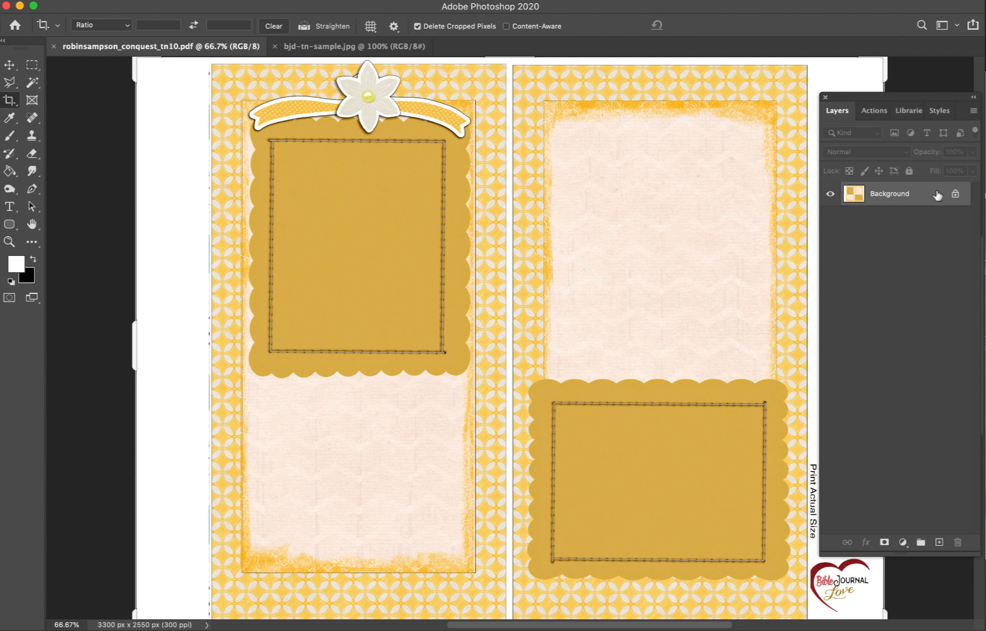
- From Lingo's Lesson 4.1B Rahab section, place the floral RAHAB title on the layout and move it to the right page's upper edge
key("v")
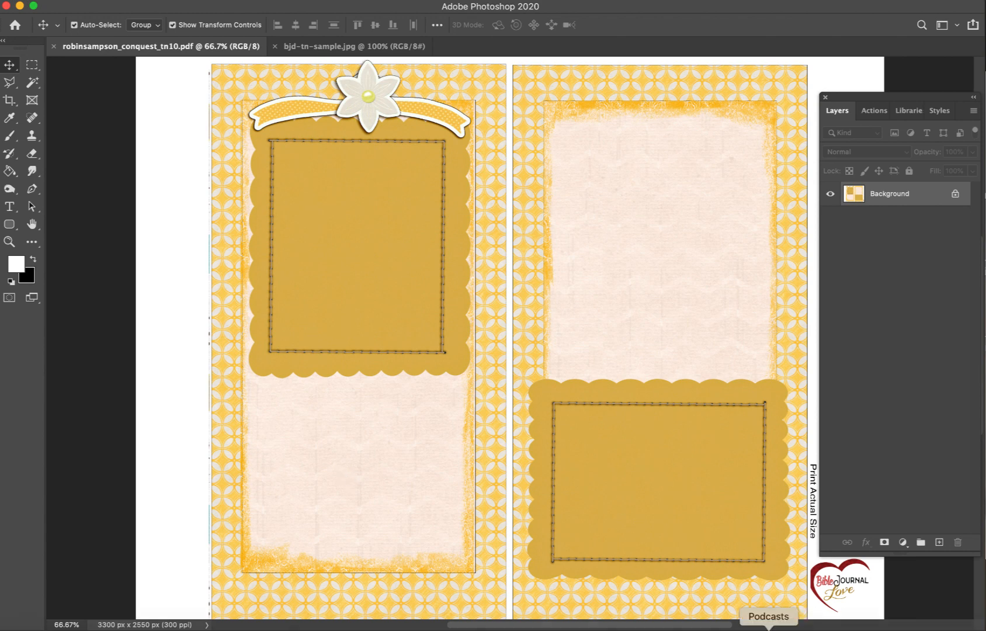
left_click(684, 629)
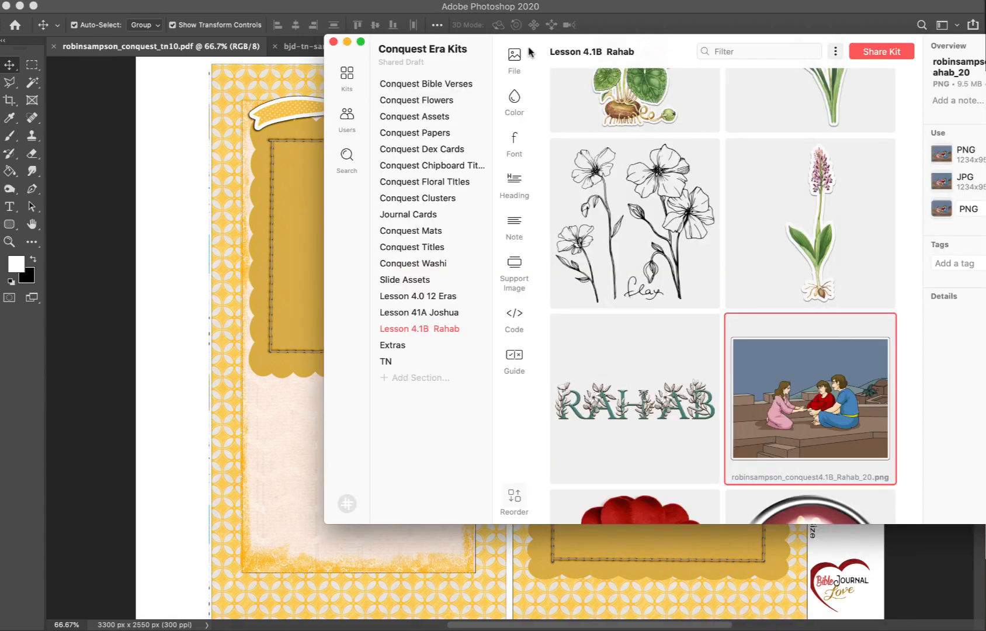
left_click_drag(526, 45, 727, 54)
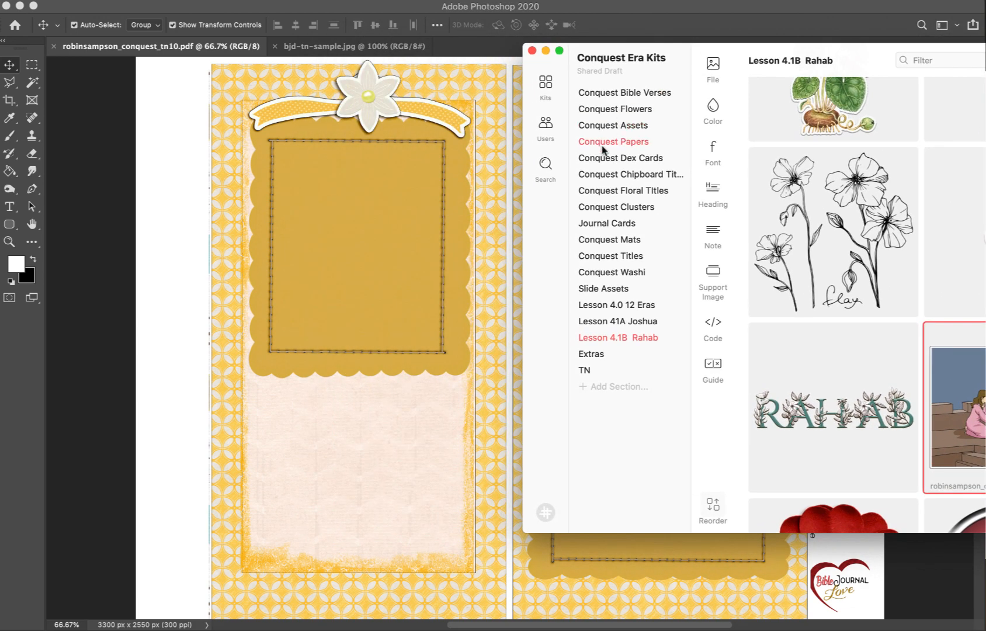
scroll(835, 298, "down", 5)
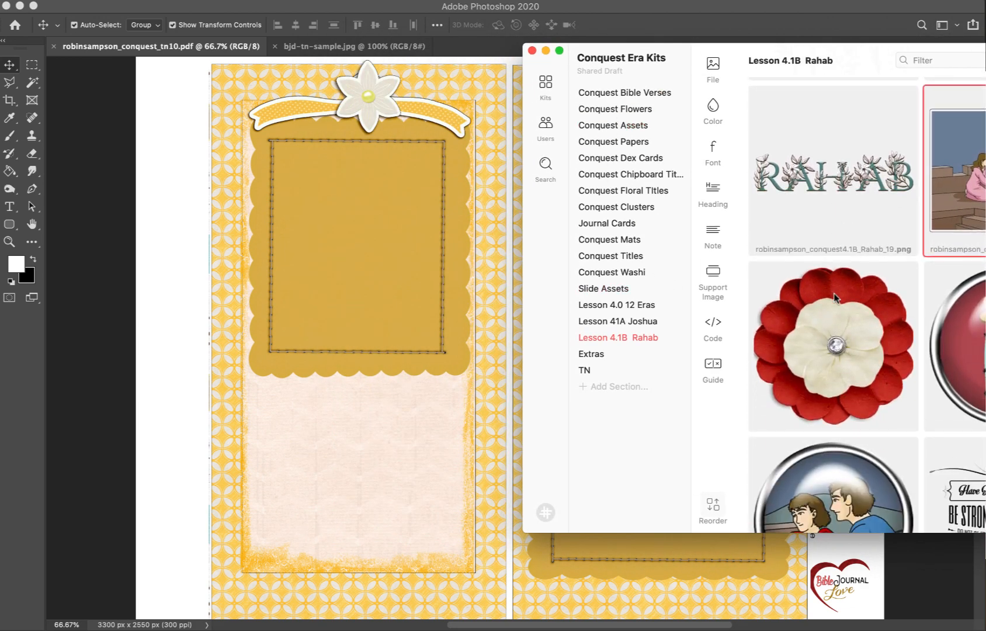
left_click_drag(868, 173, 364, 192)
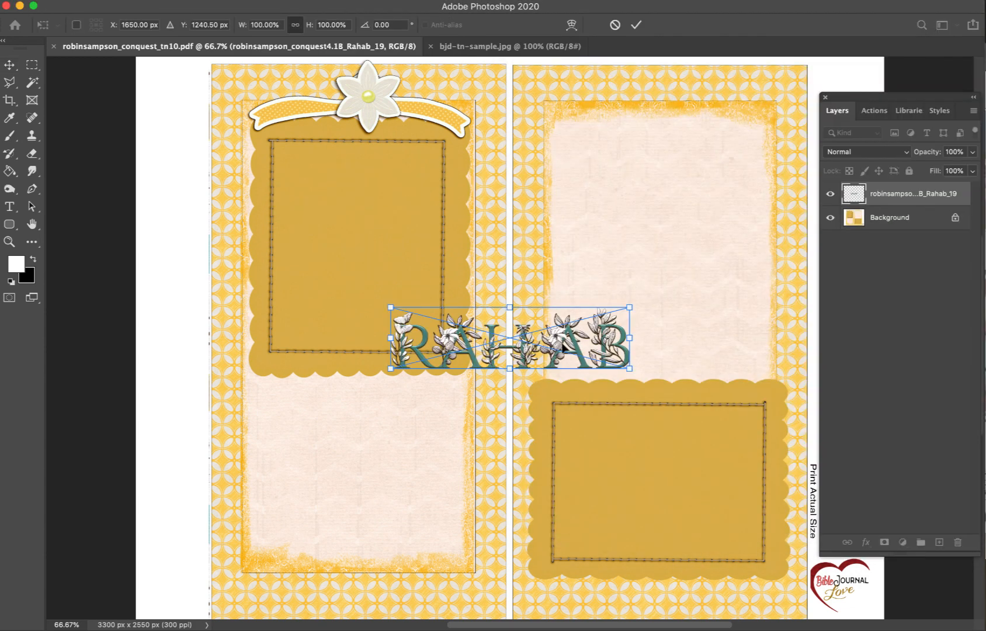
left_click_drag(566, 349, 709, 137)
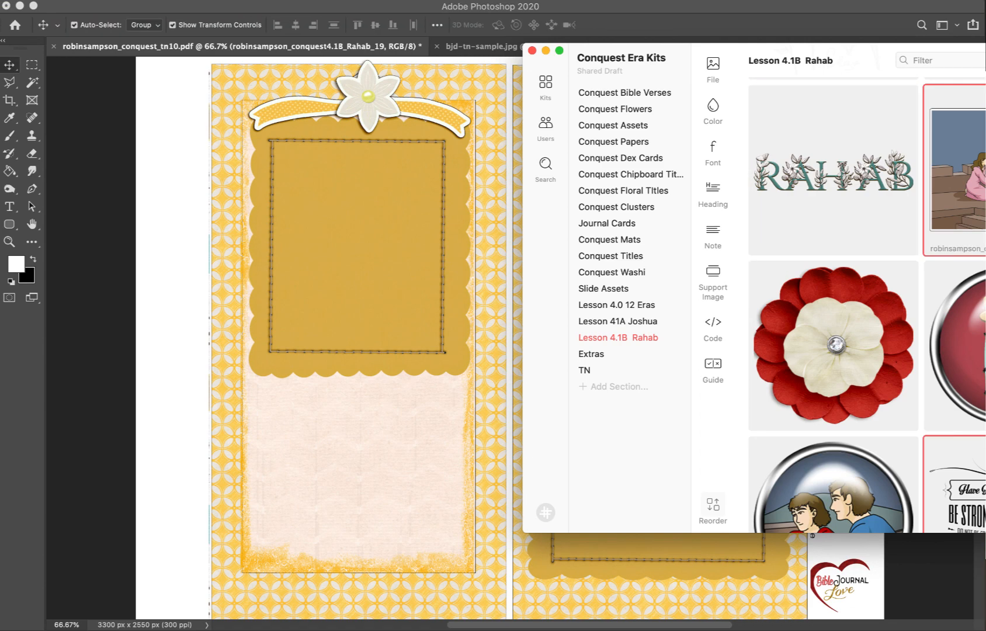
- Add the rooftop scene, the "Be Strong and Courageous" word art and the wall-escape picture from the Rahab kit to the layout
left_click_drag(954, 484, 251, 393)
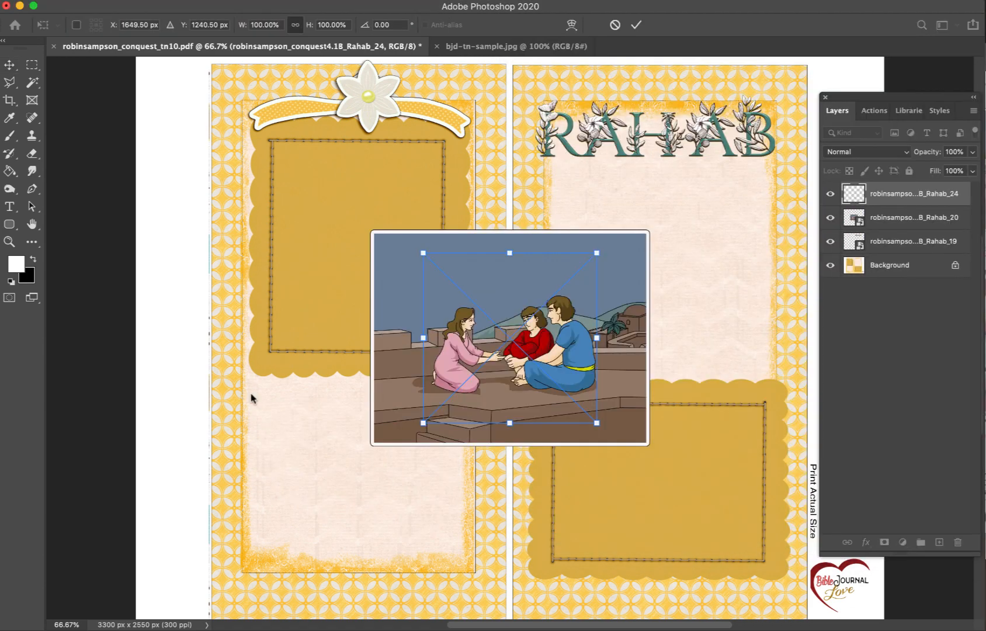
key("super+Tab")
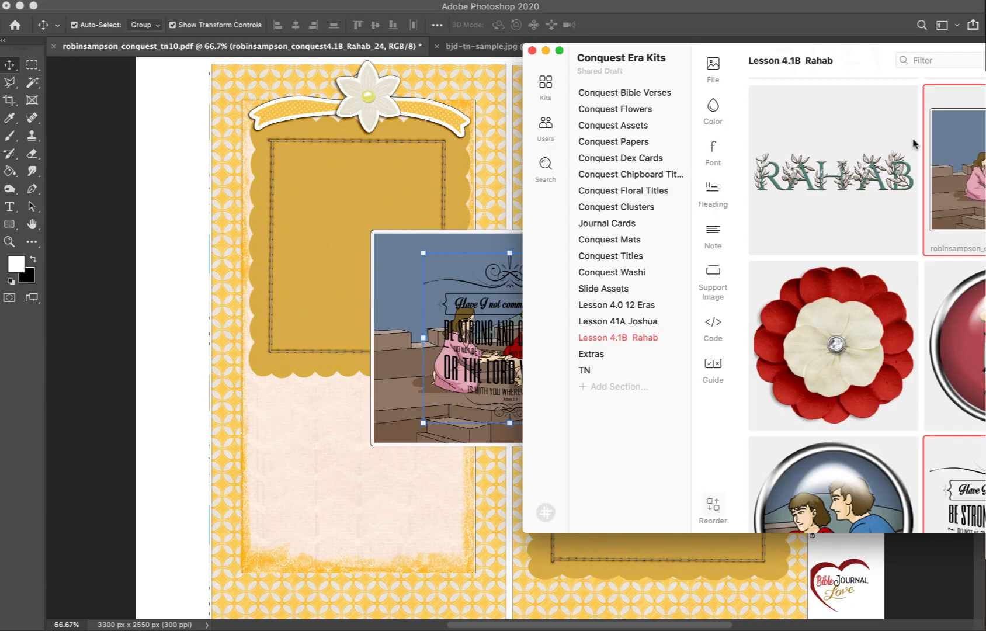
scroll(848, 266, "down", 8)
scroll(849, 266, "down", 8)
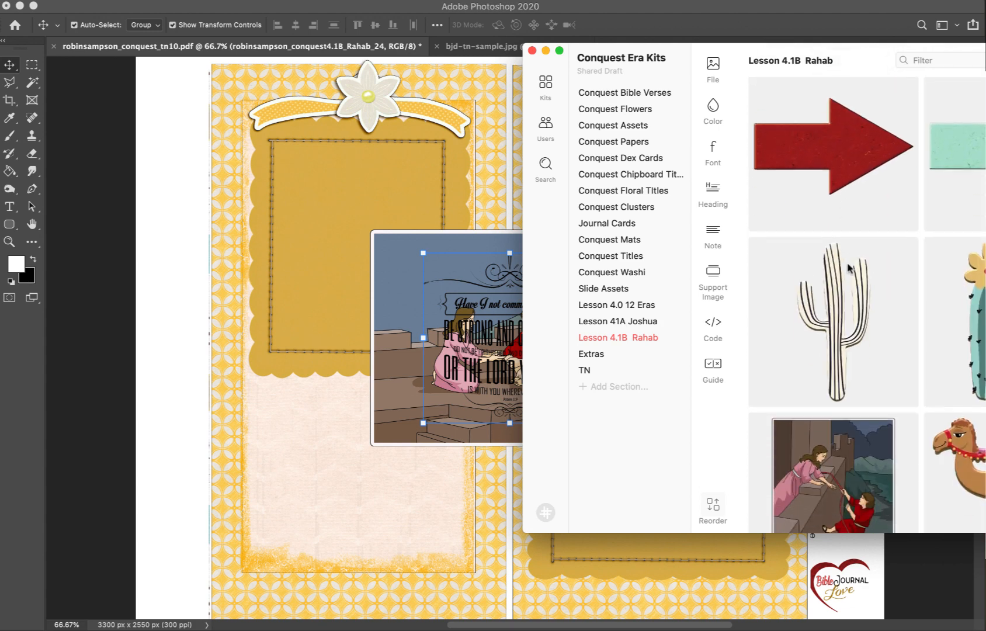
left_click(849, 273)
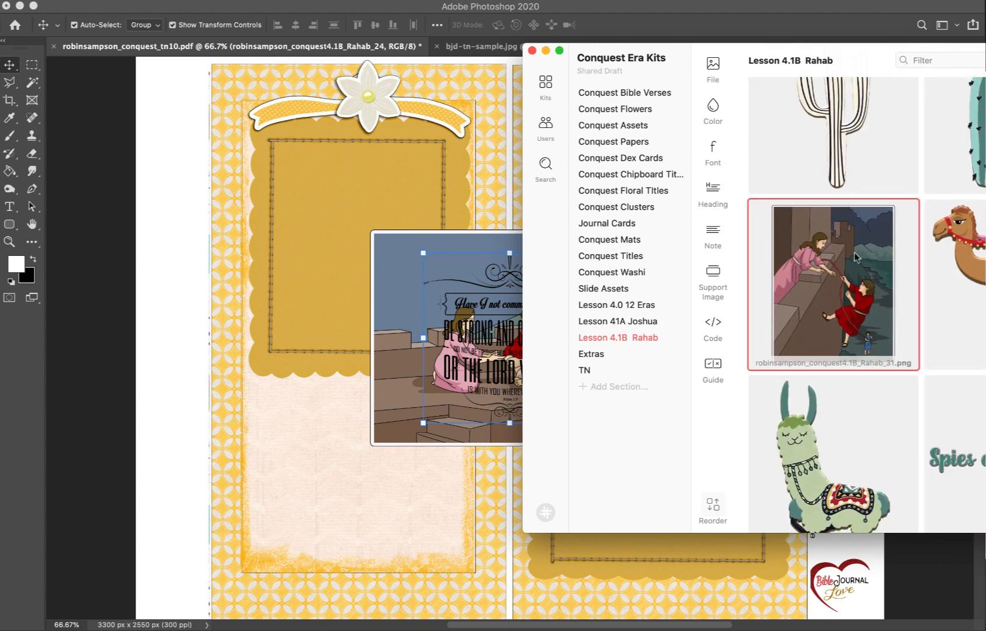
left_click_drag(855, 257, 306, 152)
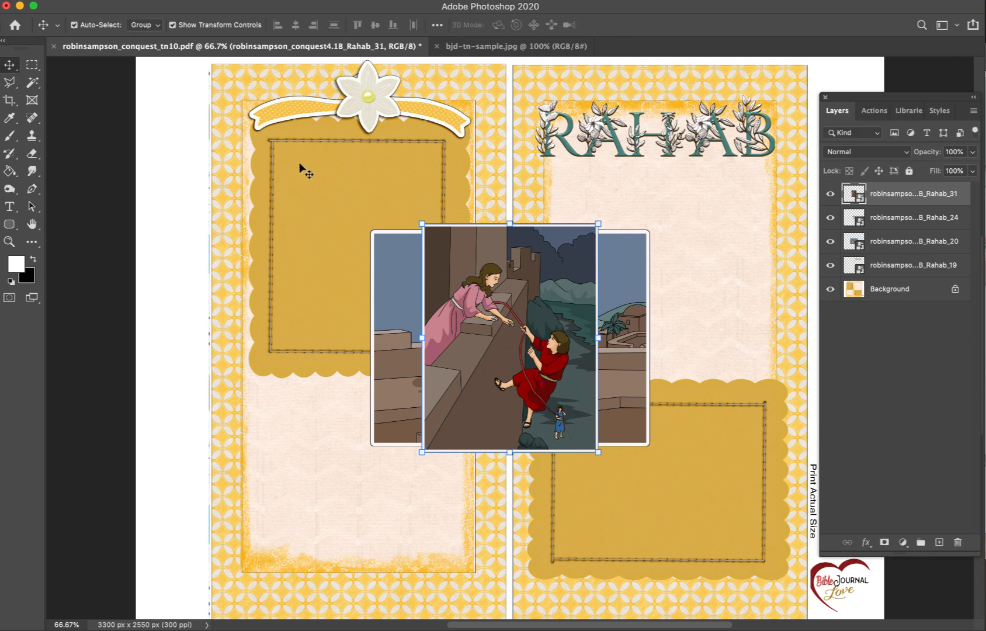
- Place the "Spies and Rahab" title art from the Rahab kit on the layout
scroll(855, 369, "down", 2)
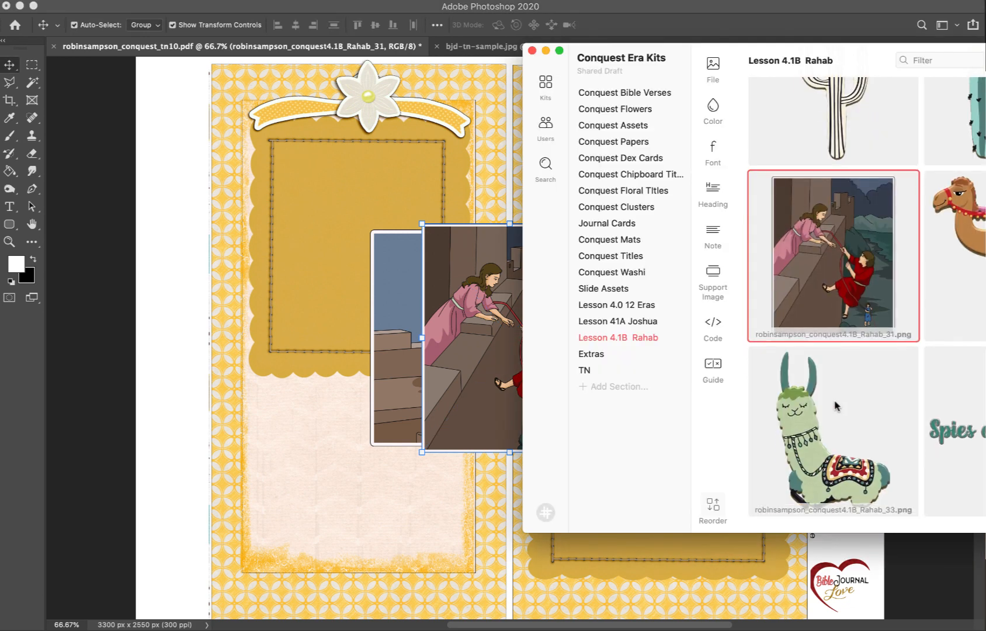
left_click(959, 416)
left_click_drag(959, 416, 213, 156)
key("Return")
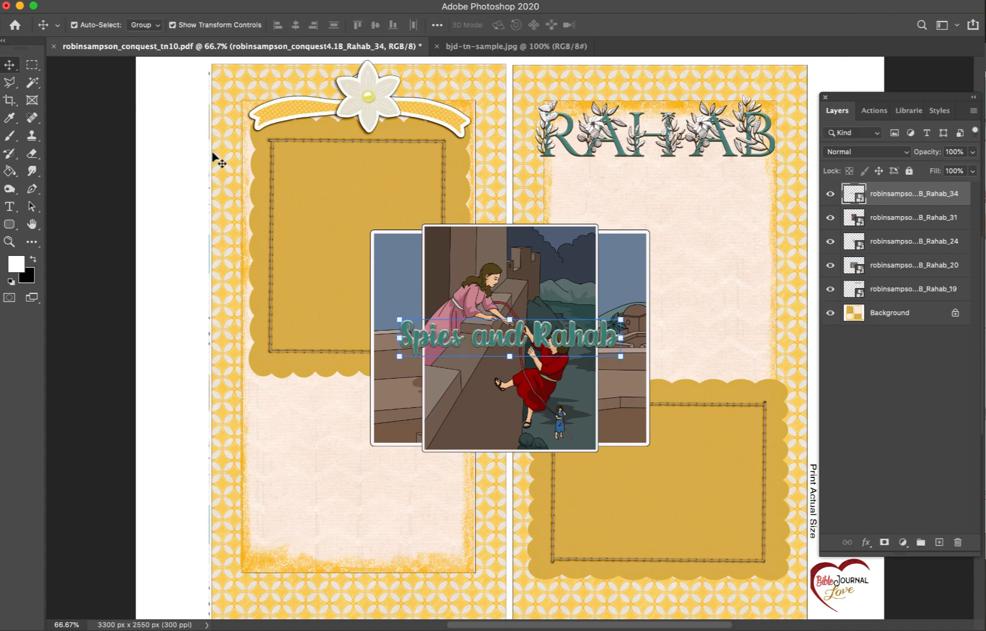
- Find the Joshua 2:4 word art near the start of the Rahab kit and place it on the layout
left_click(985, 76)
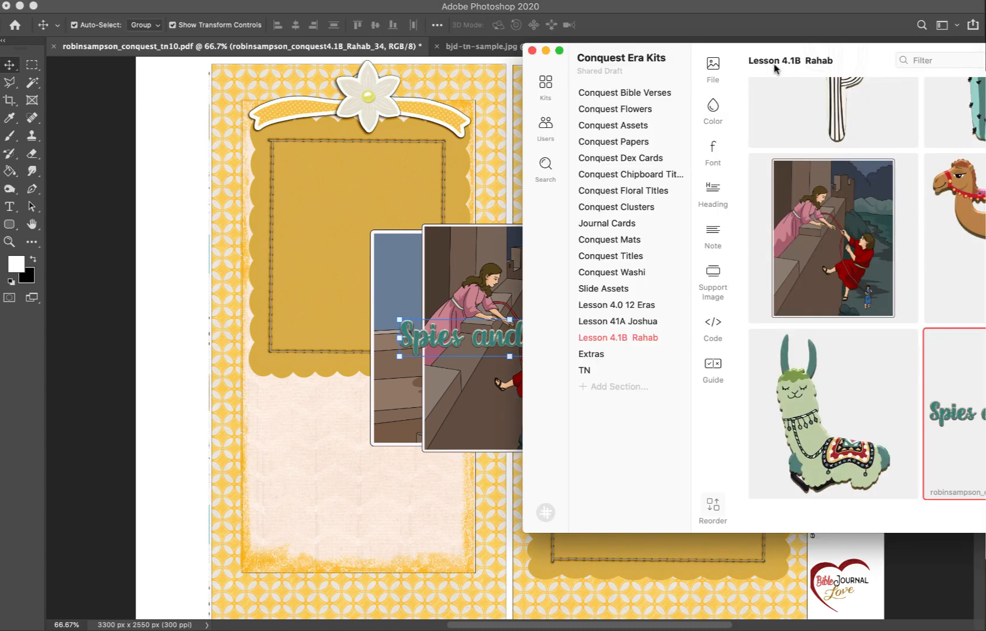
left_click_drag(705, 52, 474, 113)
scroll(741, 230, "up", 10)
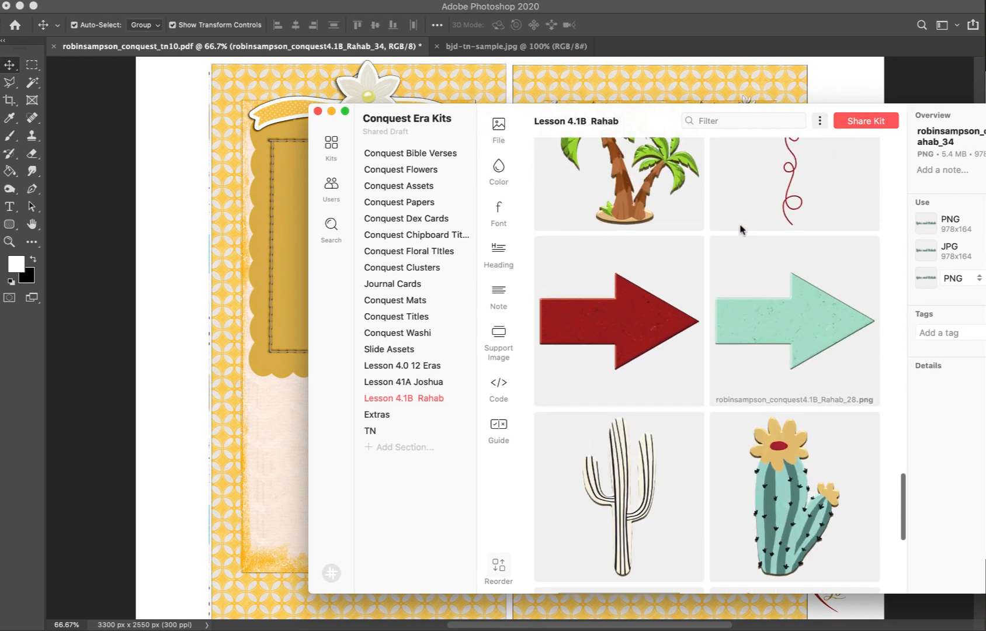
scroll(740, 228, "up", 6)
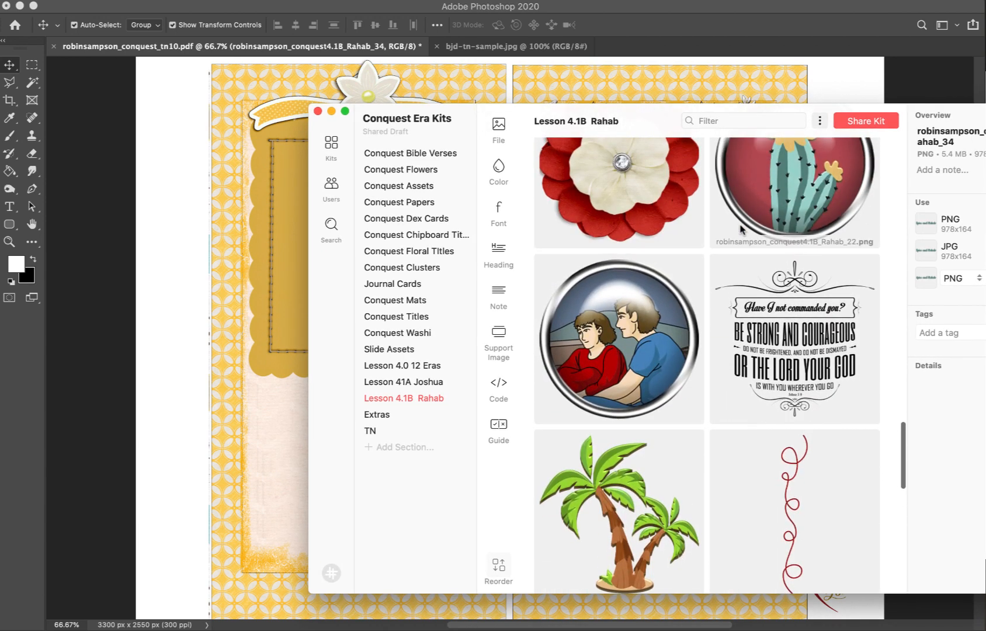
scroll(740, 228, "up", 15)
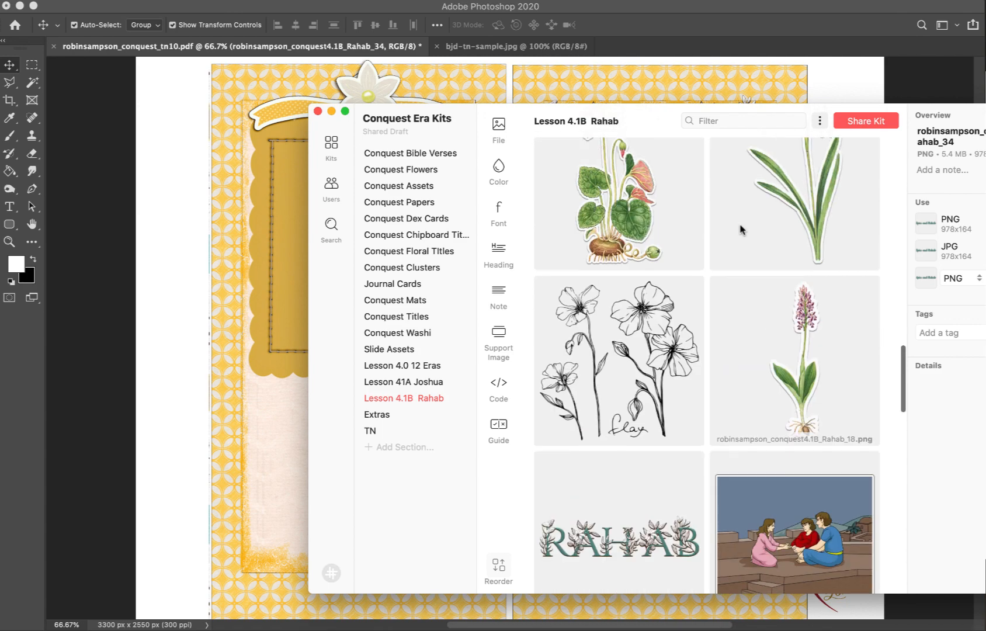
scroll(741, 228, "up", 12)
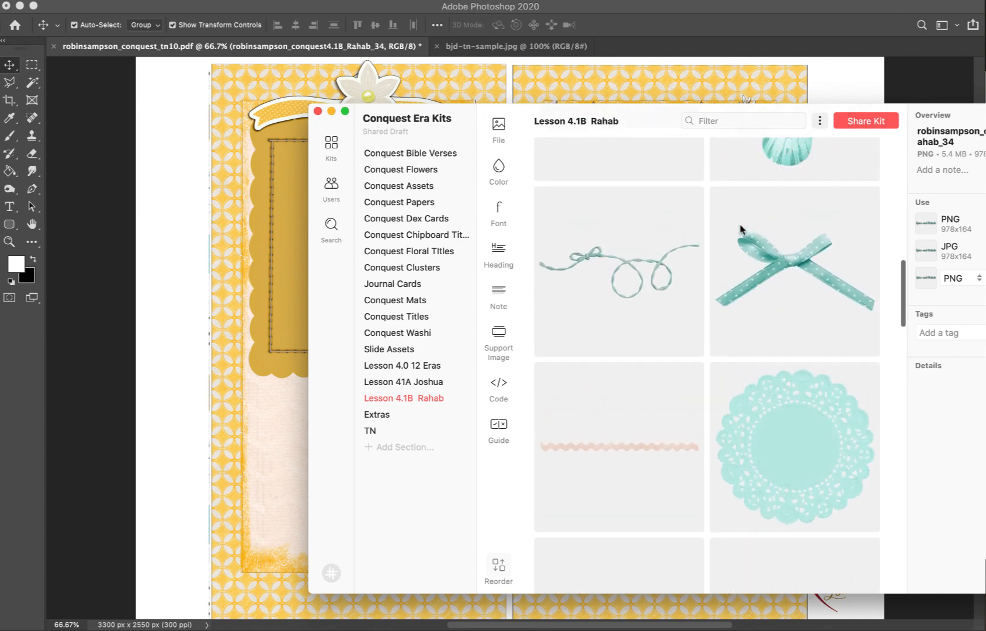
scroll(740, 225, "up", 6)
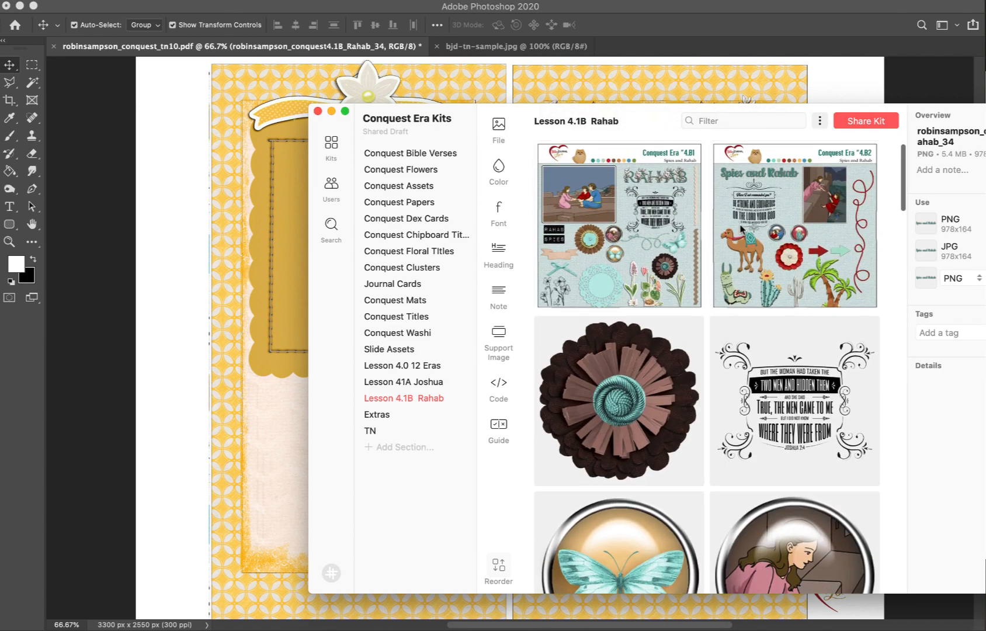
left_click(816, 395)
left_click_drag(816, 395, 239, 254)
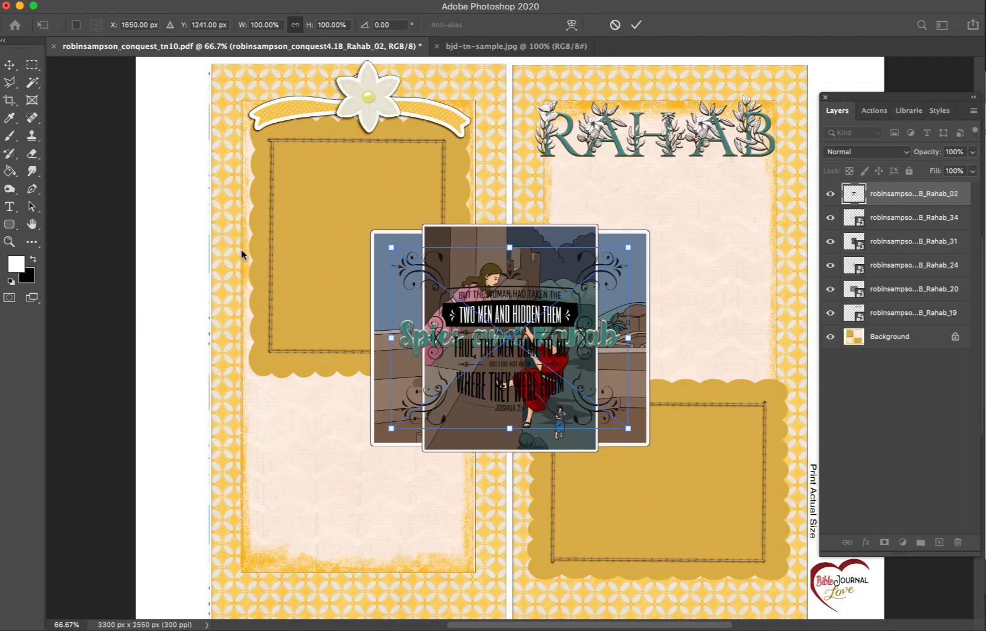
key("Return")
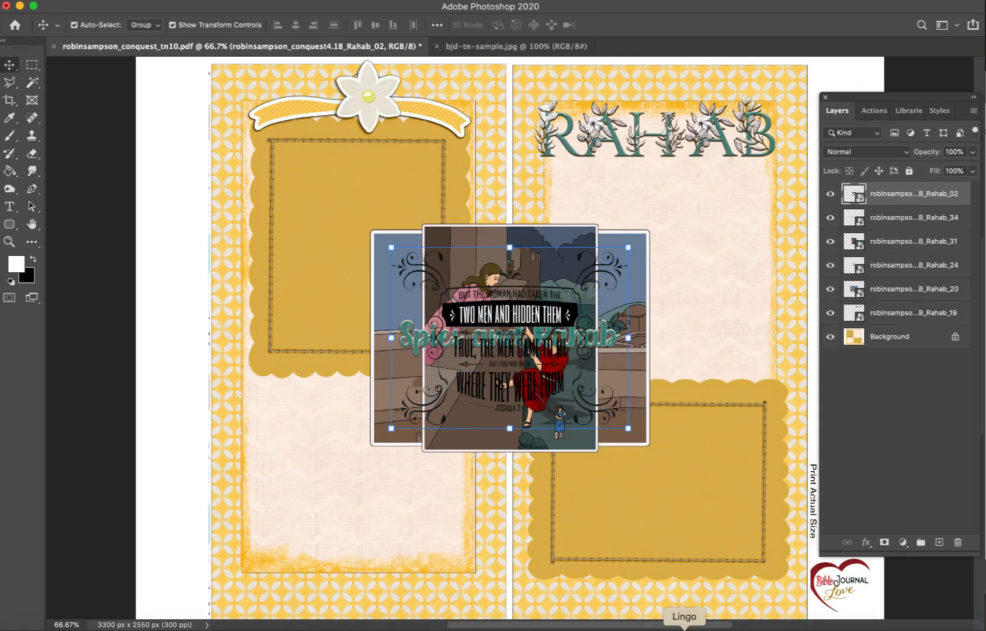
- Place the green label mat 33 from Lingo's Conquest Mats section and move it to the upper part of the right page
left_click(684, 628)
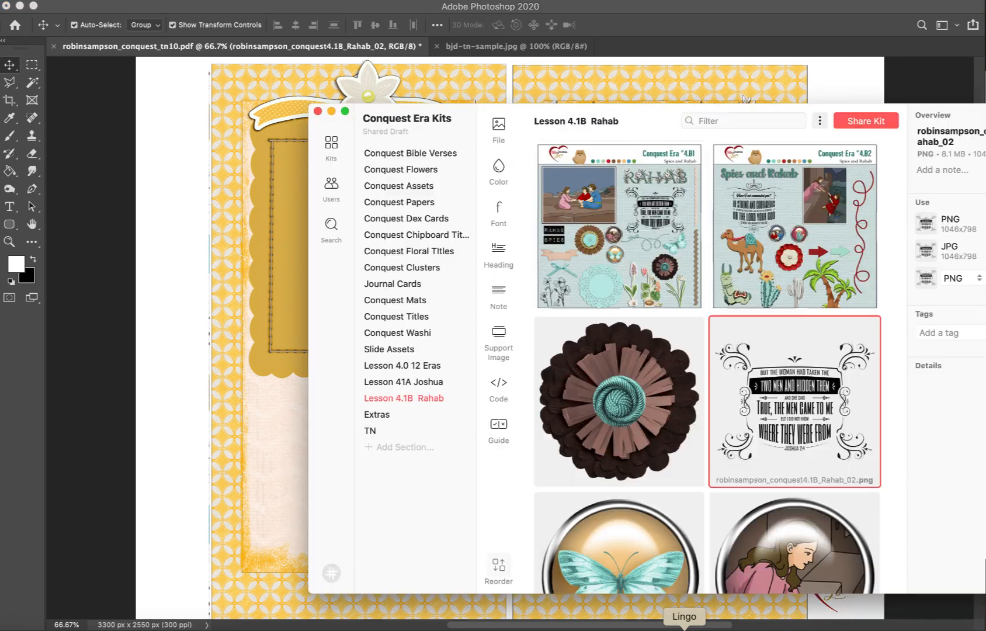
left_click(409, 301)
scroll(732, 348, "down", 5)
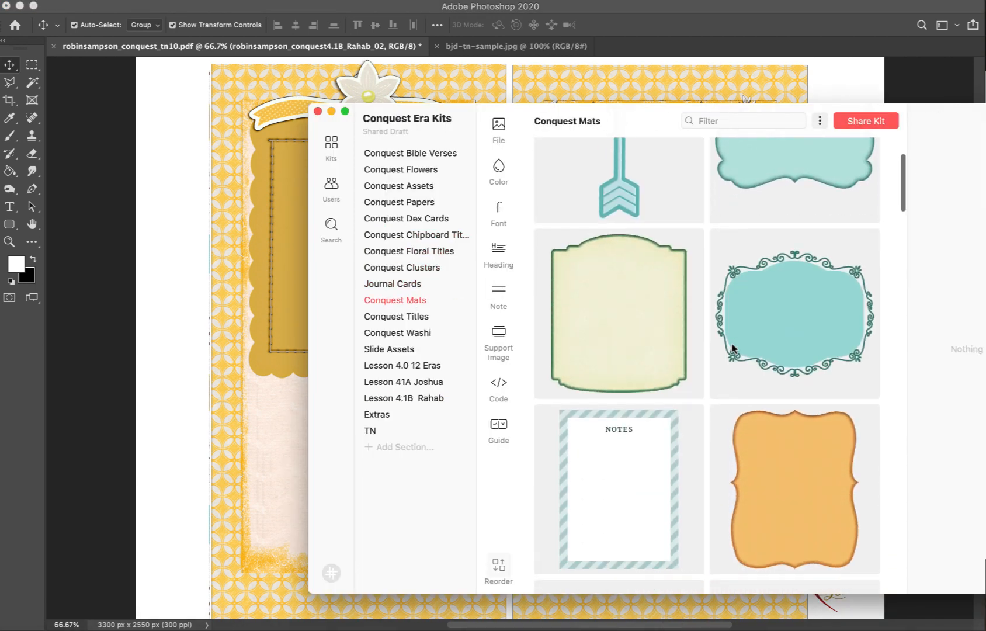
scroll(732, 347, "down", 5)
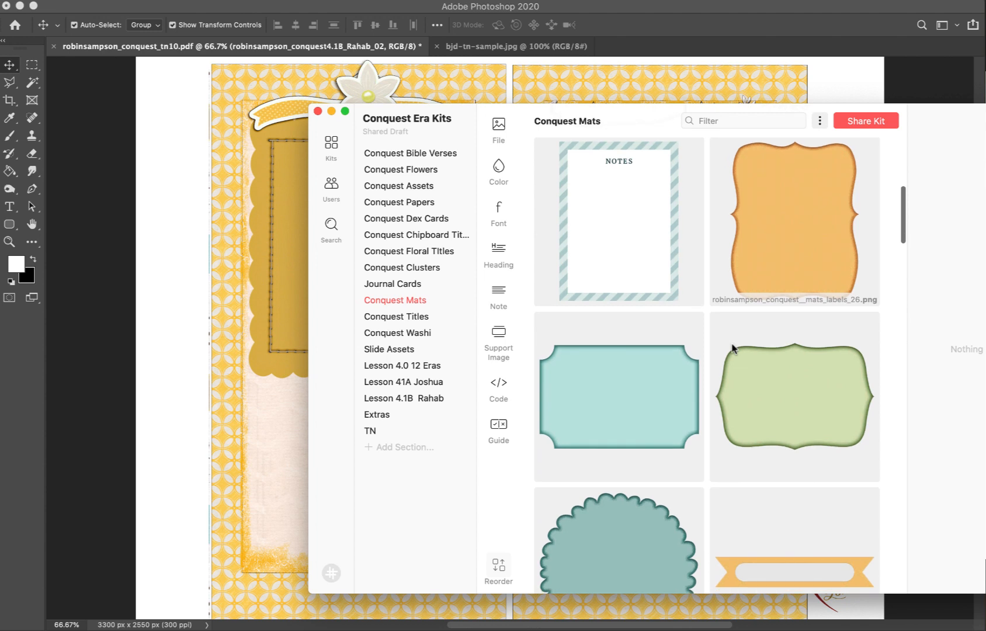
scroll(732, 349, "down", 7)
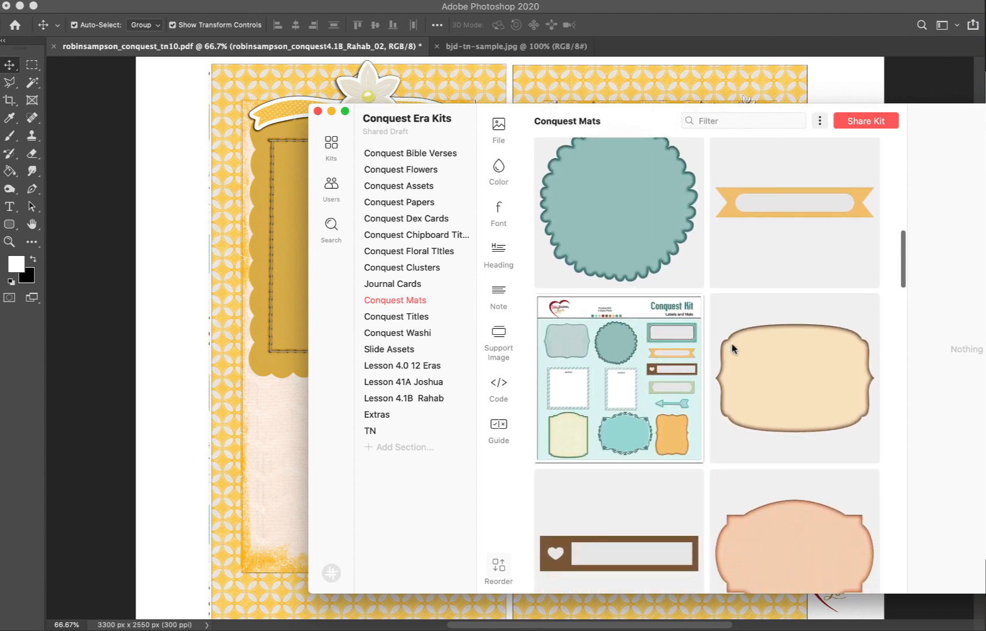
left_click(821, 315)
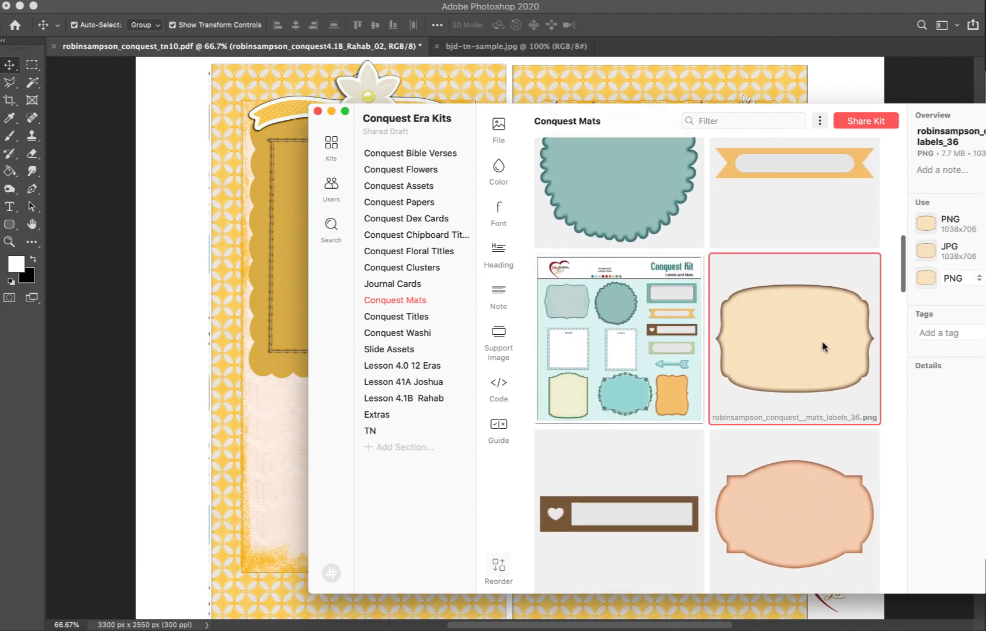
scroll(811, 491, "down", 5)
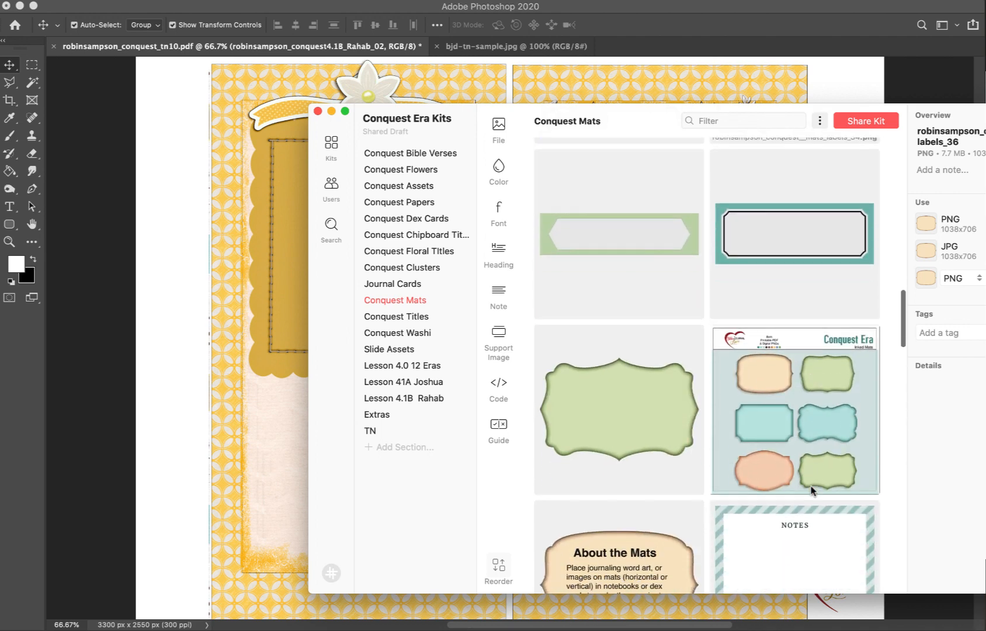
scroll(666, 301, "down", 6)
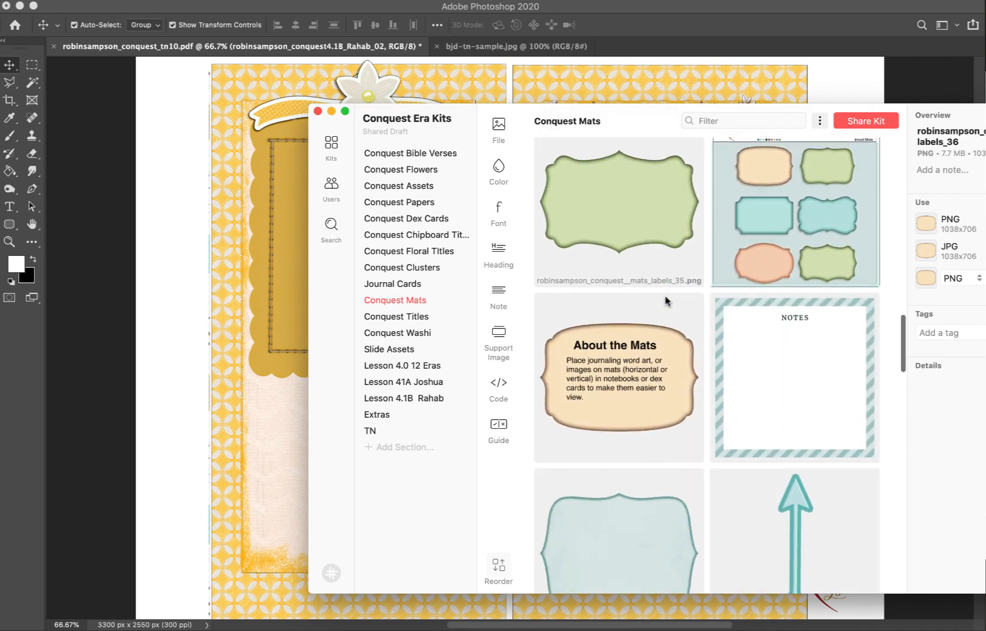
scroll(666, 301, "down", 6)
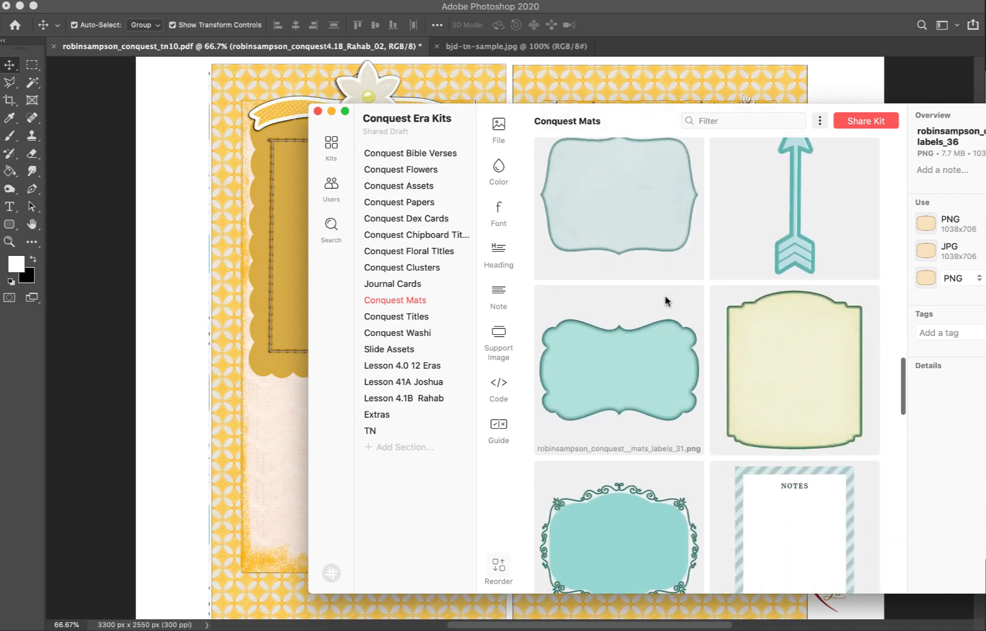
scroll(666, 301, "down", 5)
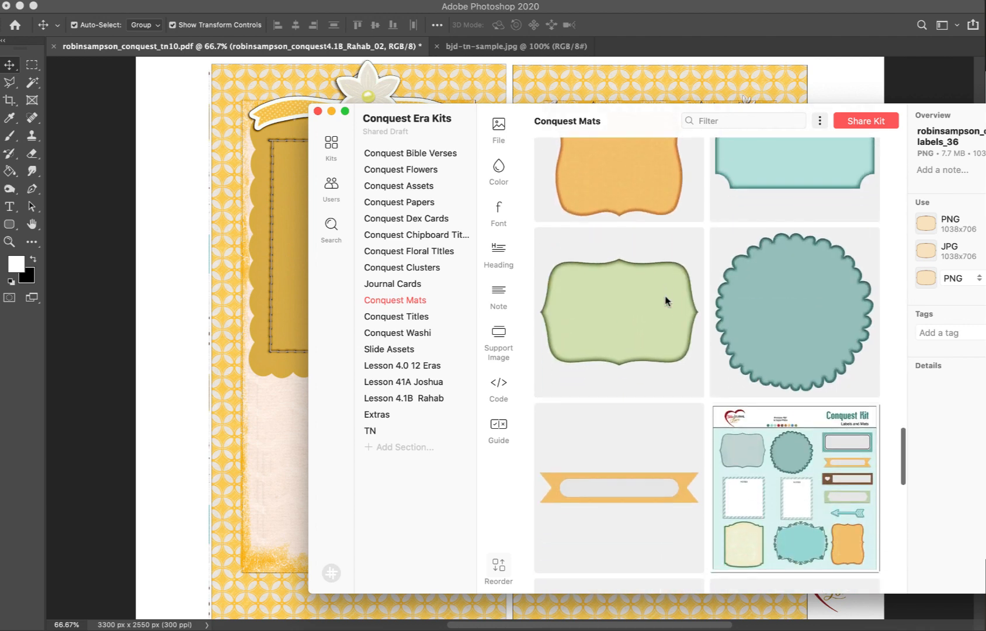
left_click_drag(665, 301, 501, 316)
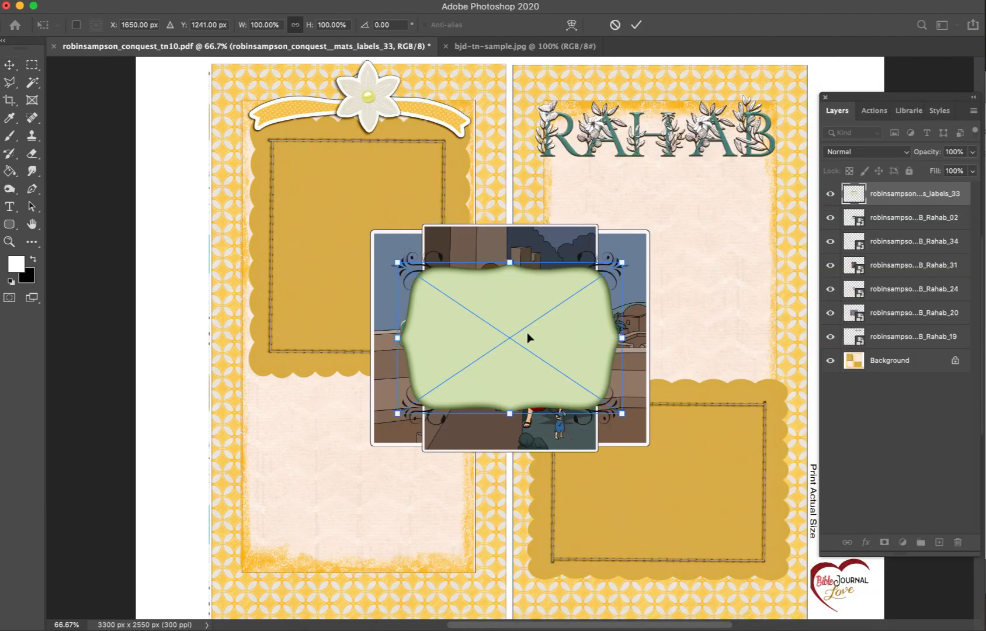
key("Return")
left_click_drag(517, 335, 662, 188)
left_click(710, 337)
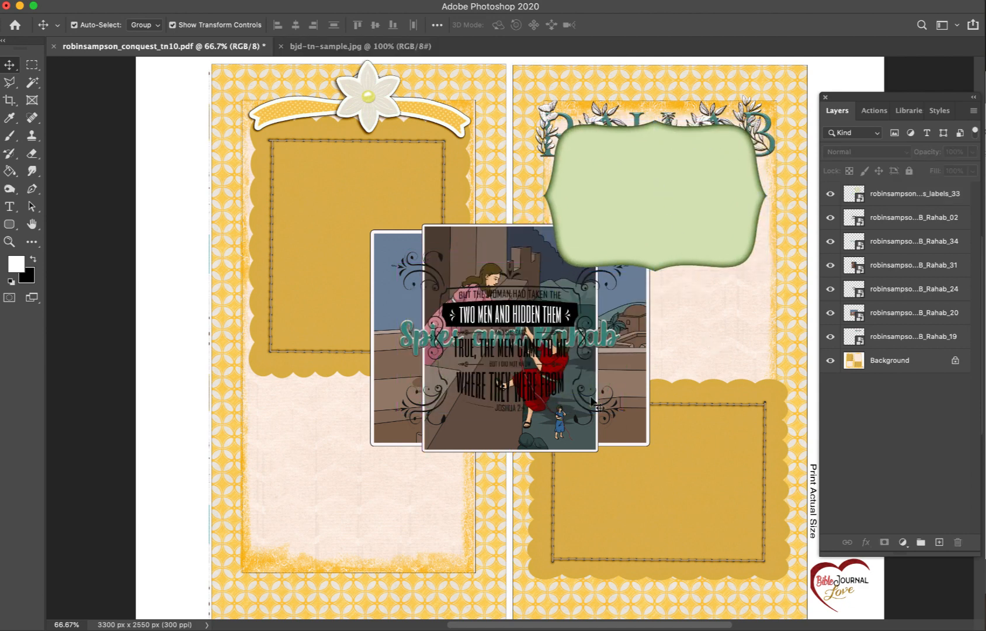
- Move the wall-escape picture into the left page's stitched frame and scale the rooftop scene into the right page's lower frame
left_click_drag(496, 418, 343, 332)
left_click_drag(634, 420, 758, 570)
left_click_drag(629, 378, 637, 431)
left_click_drag(640, 484, 672, 442)
key("Return")
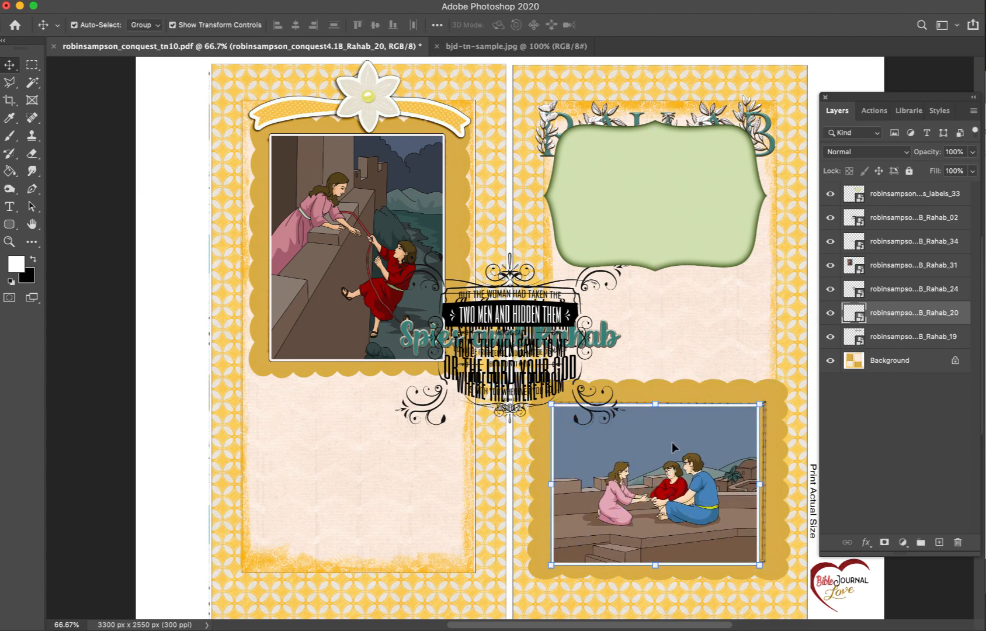
- Isolate the rooftop scene over the background and RAHAB title by hiding the label, word art, Spies title and wall-escape layers
key("super+equal")
key("super+equal")
scroll(673, 447, "down", 10)
scroll(673, 447, "right", 8)
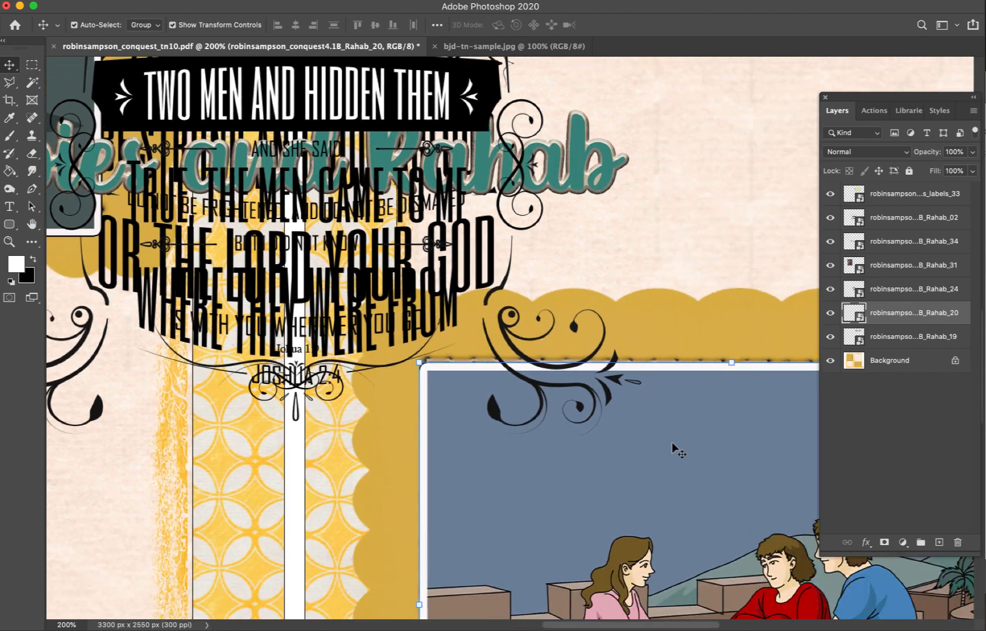
scroll(672, 444, "down", 2)
scroll(672, 444, "right", 1)
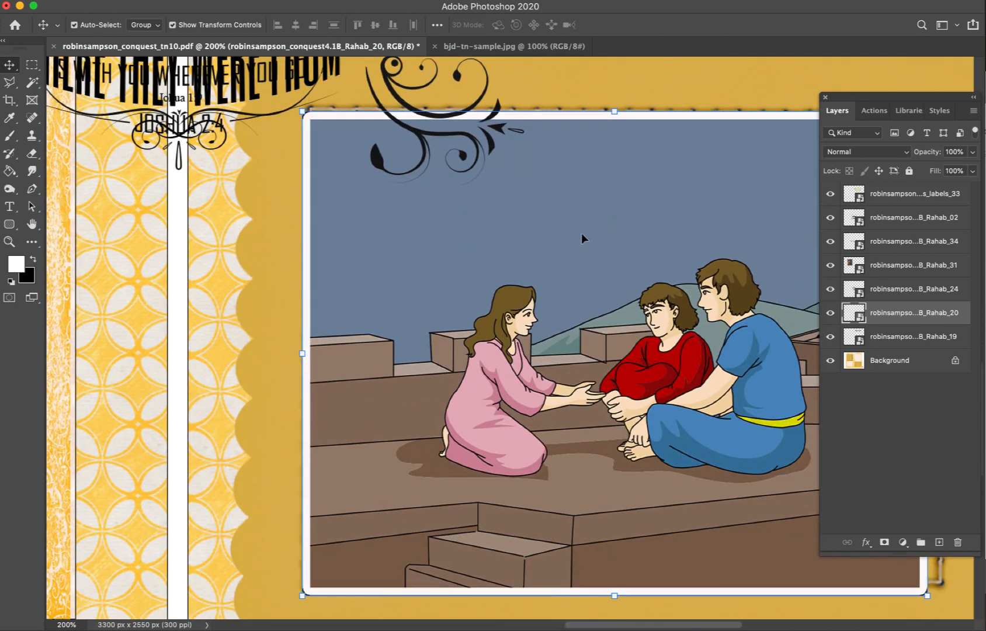
left_click(402, 107)
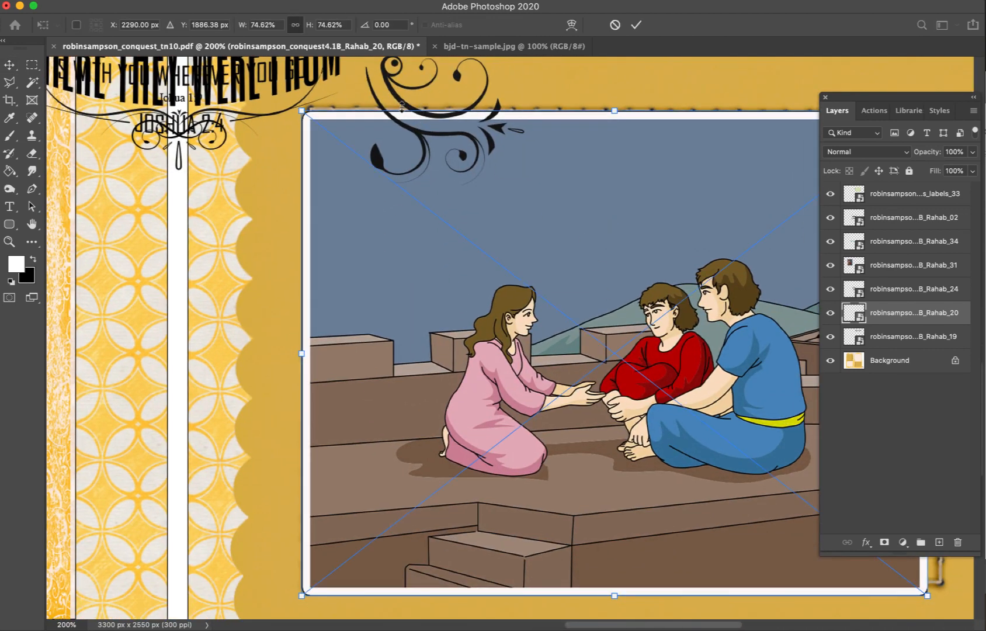
key("Return")
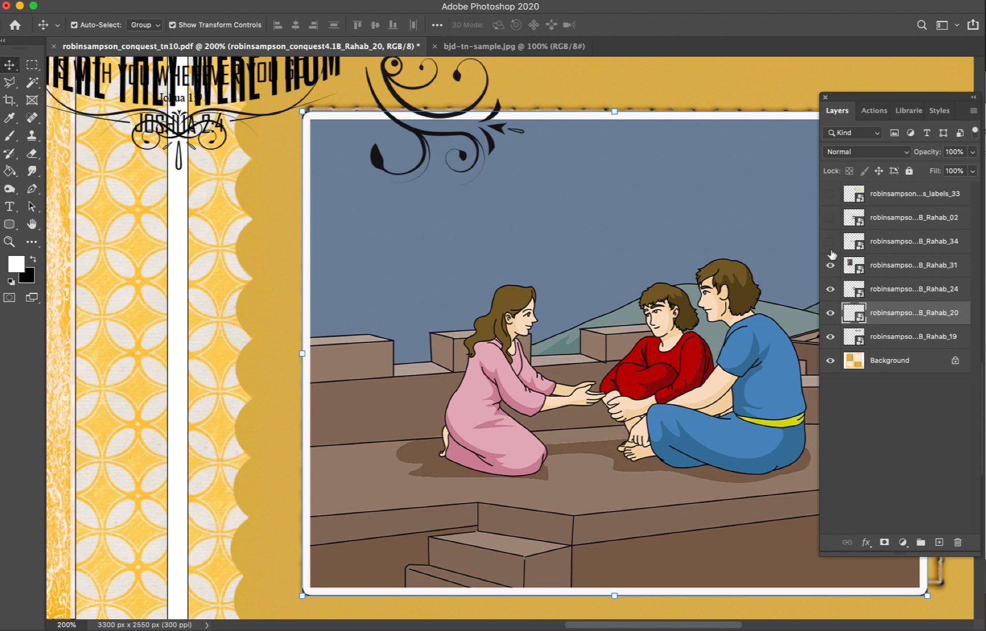
left_click(833, 339)
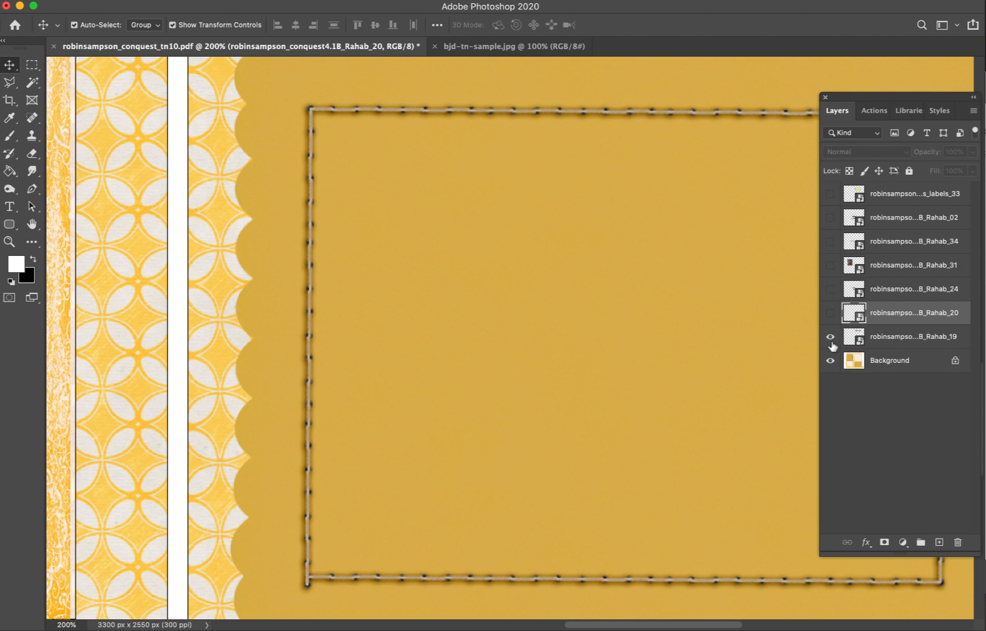
left_click(831, 313)
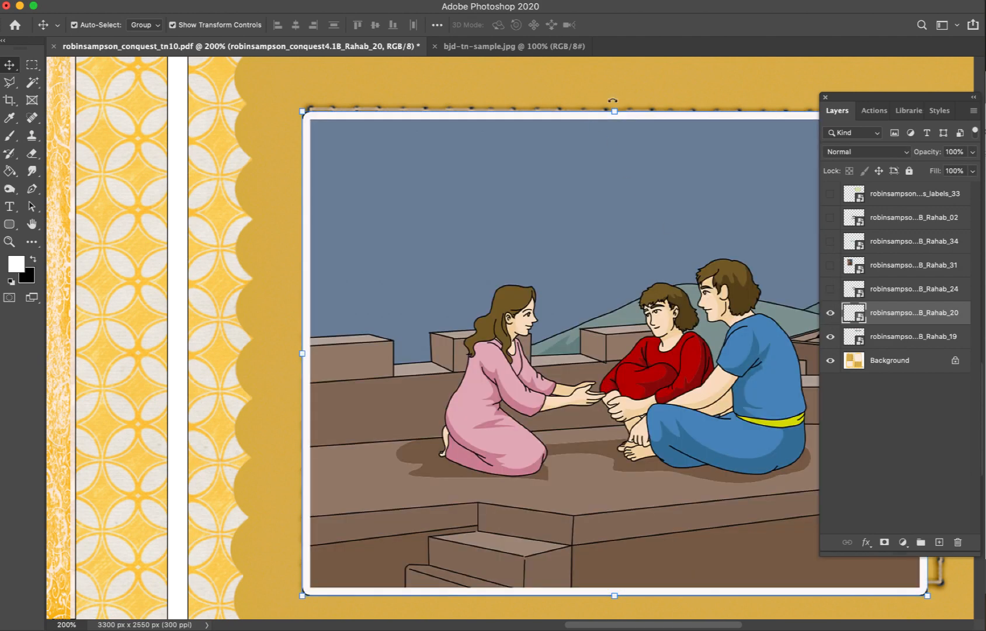
- Scale the rooftop scene down and centre it inside the right page's lower stitched frame
left_click_drag(614, 111, 606, 132)
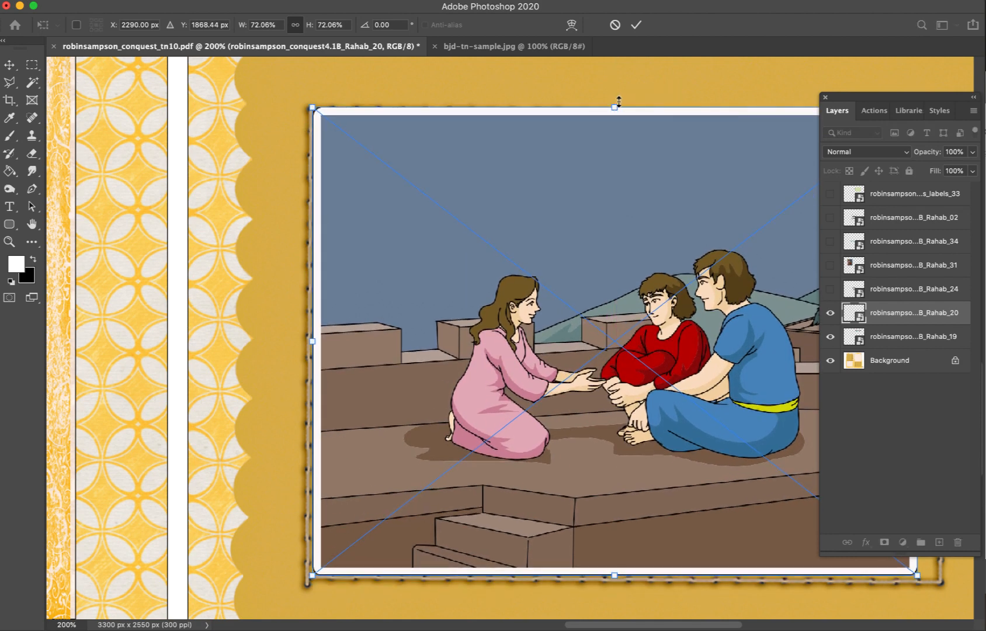
scroll(619, 101, "right", 10)
left_click_drag(515, 352, 530, 350)
left_click_drag(214, 114, 215, 126)
key("Return")
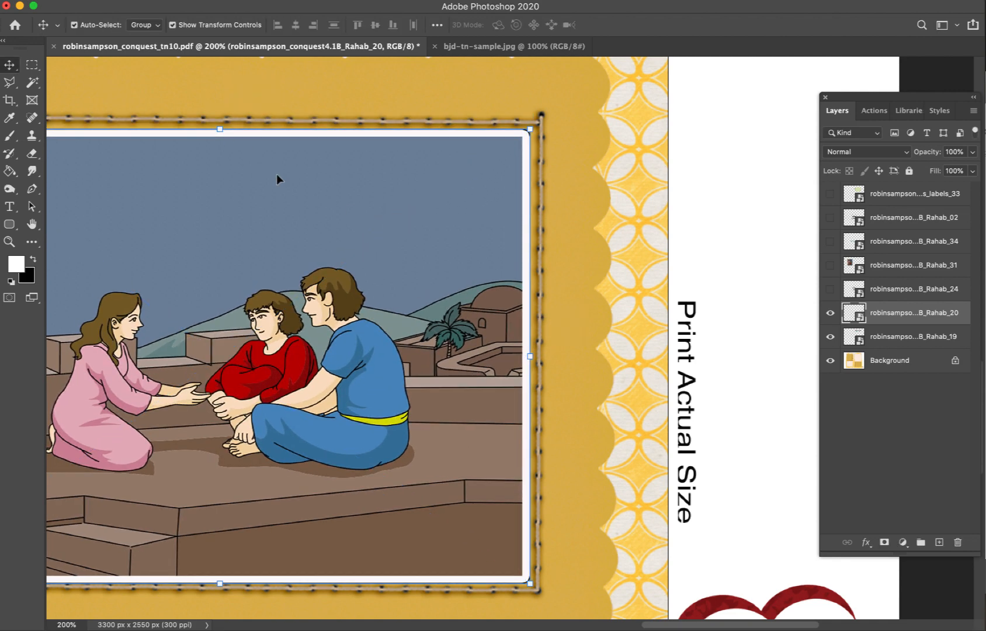
scroll(276, 174, "left", 5)
left_click_drag(273, 174, 279, 174)
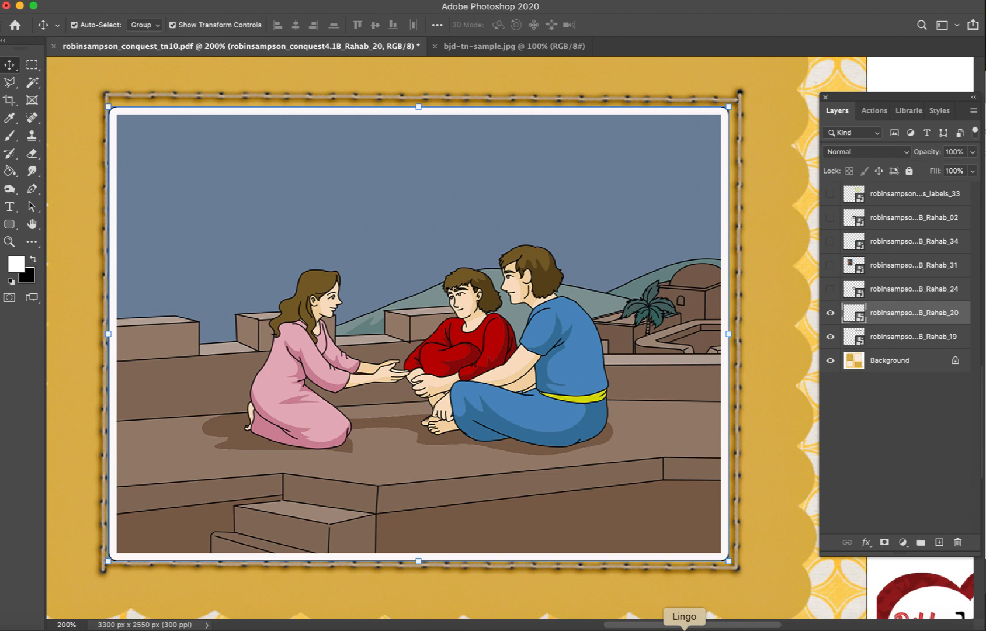
- Place the yellow floral washi 10 from Lingo's Conquest Washi section and position it above the rooftop scene
left_click(684, 628)
left_click(426, 333)
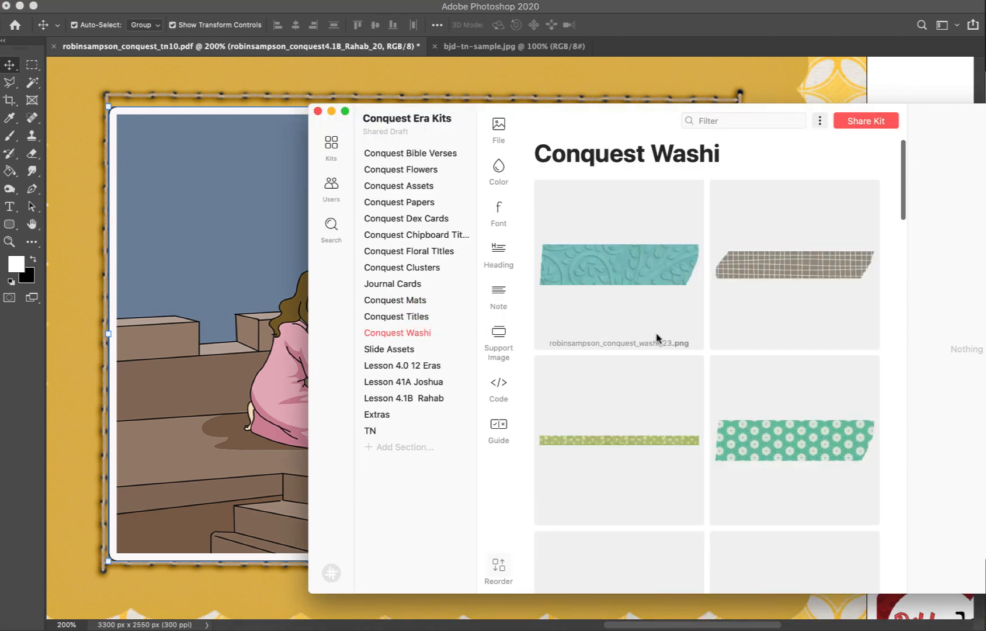
scroll(658, 338, "down", 10)
scroll(657, 338, "down", 10)
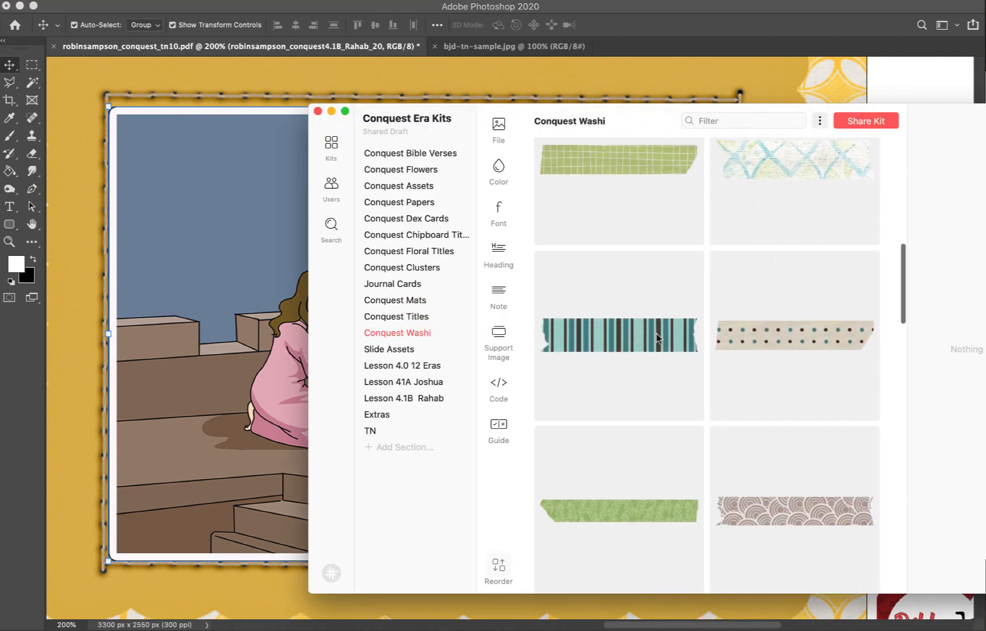
scroll(658, 338, "down", 10)
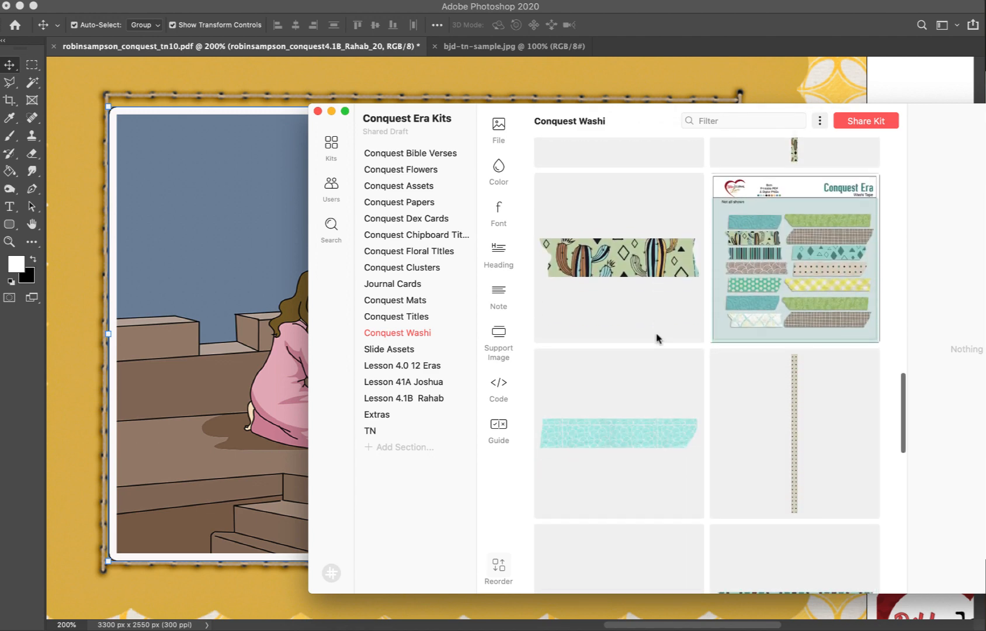
scroll(657, 338, "down", 1)
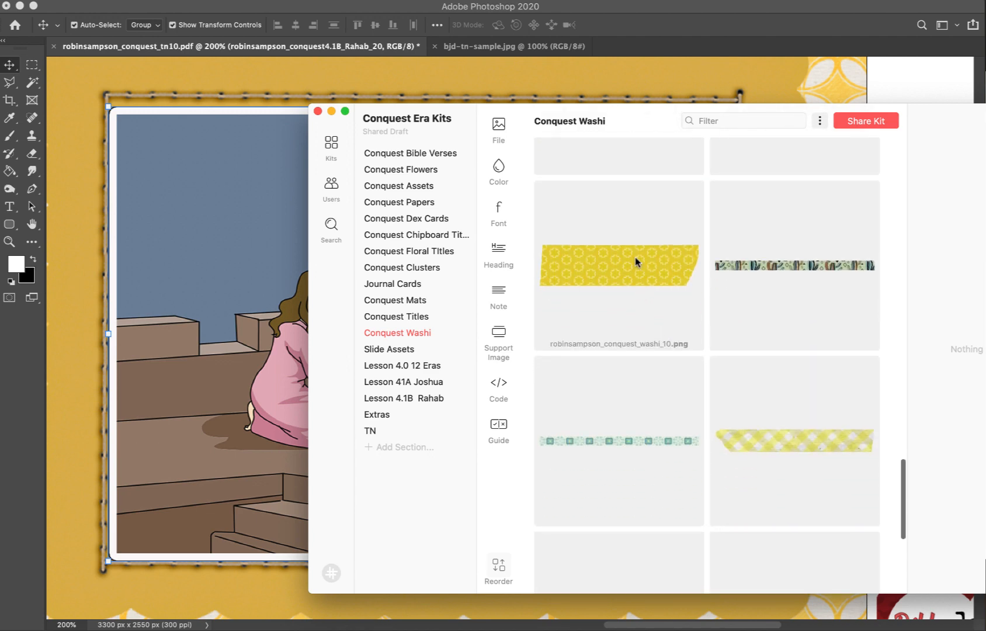
scroll(635, 269, "down", 1)
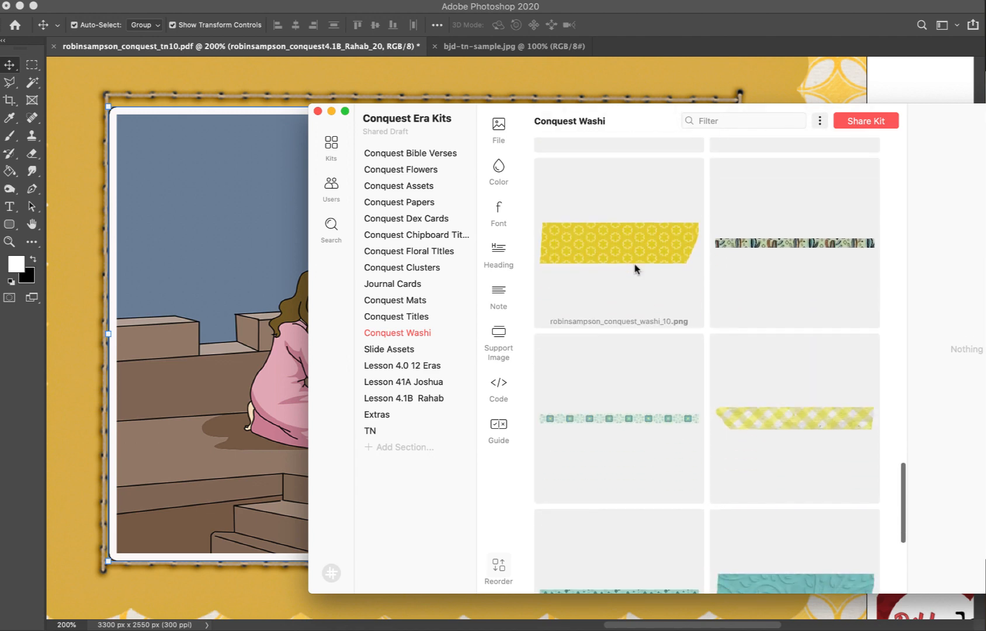
left_click_drag(608, 227, 209, 156)
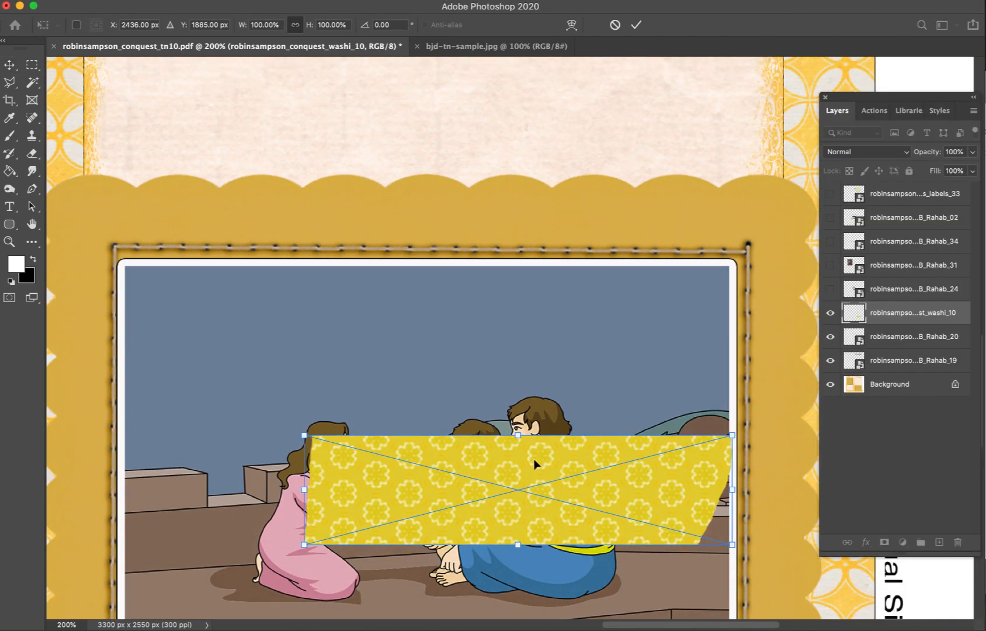
left_click_drag(535, 463, 400, 149)
key("Return")
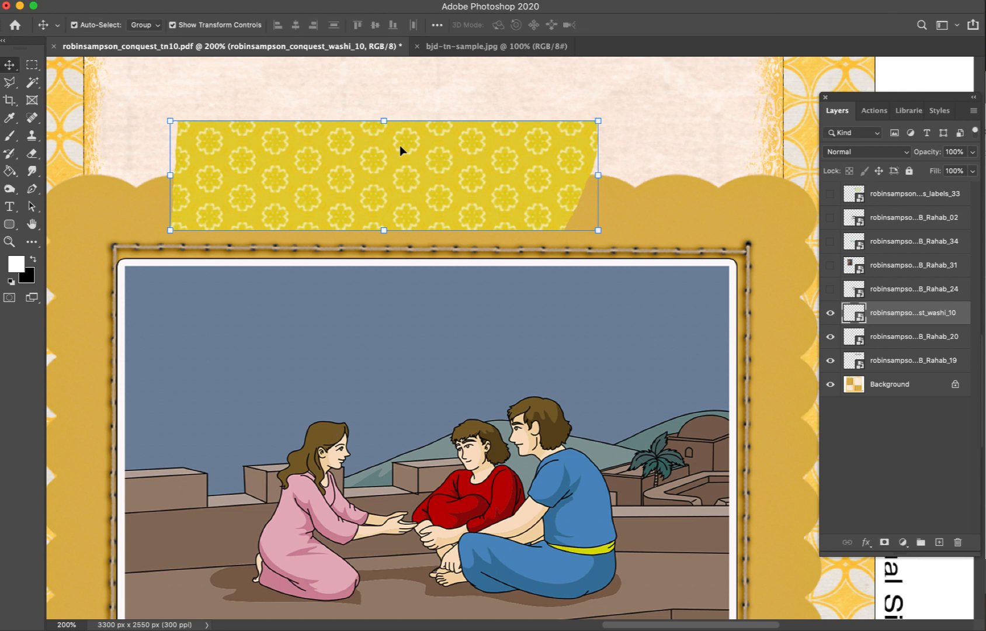
- Apply a subtle drop shadow style from the sahindesigns realistic shadow set to the yellow washi strip
left_click(939, 111)
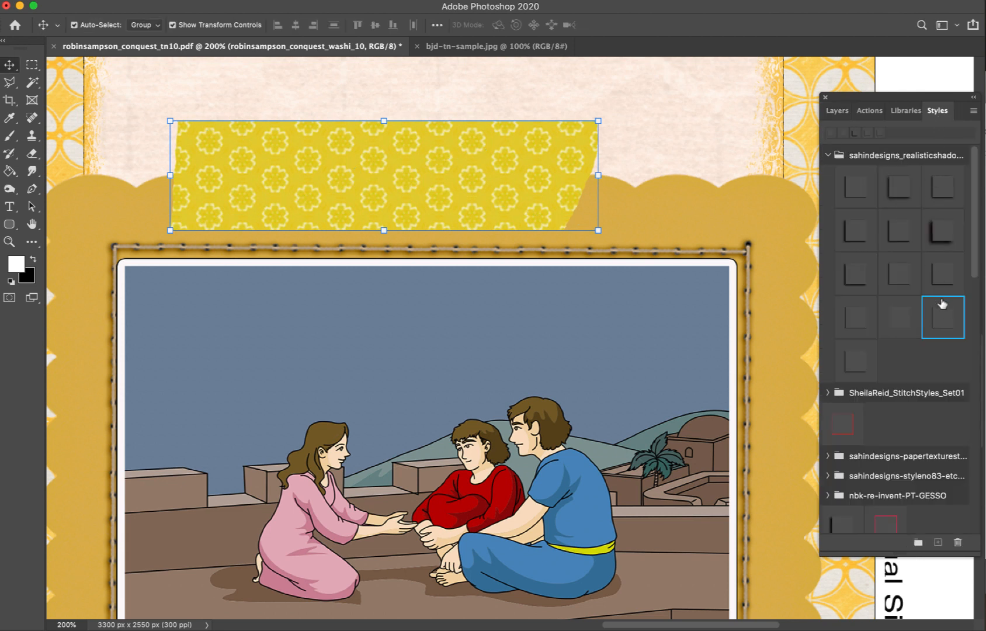
left_click(945, 317)
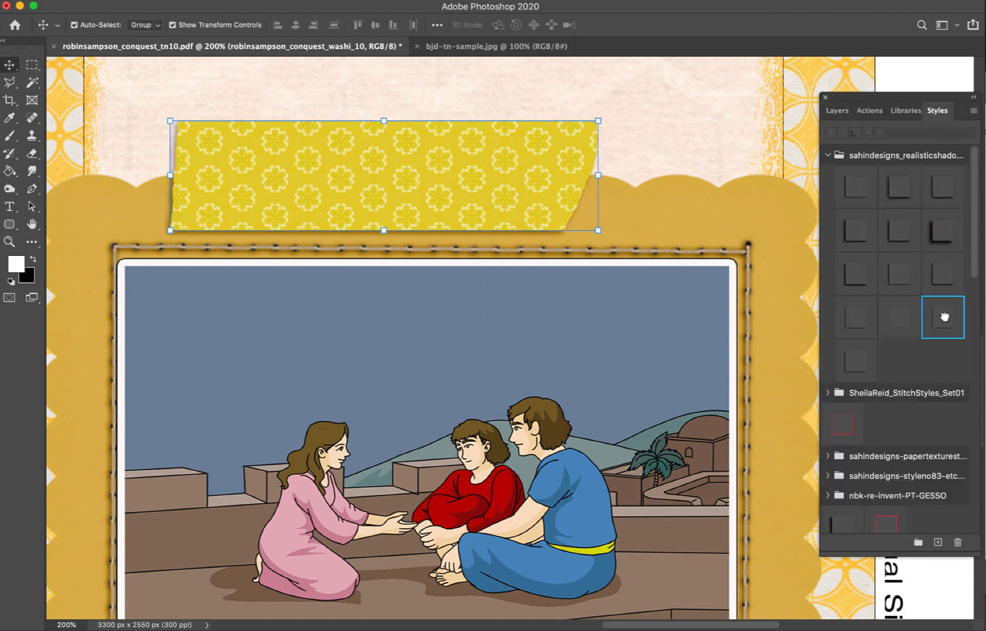
left_click(903, 321)
left_click(698, 158)
- Apply a slightly stronger drop shadow style from the same realistic shadow set to the rooftop scene
left_click(573, 321)
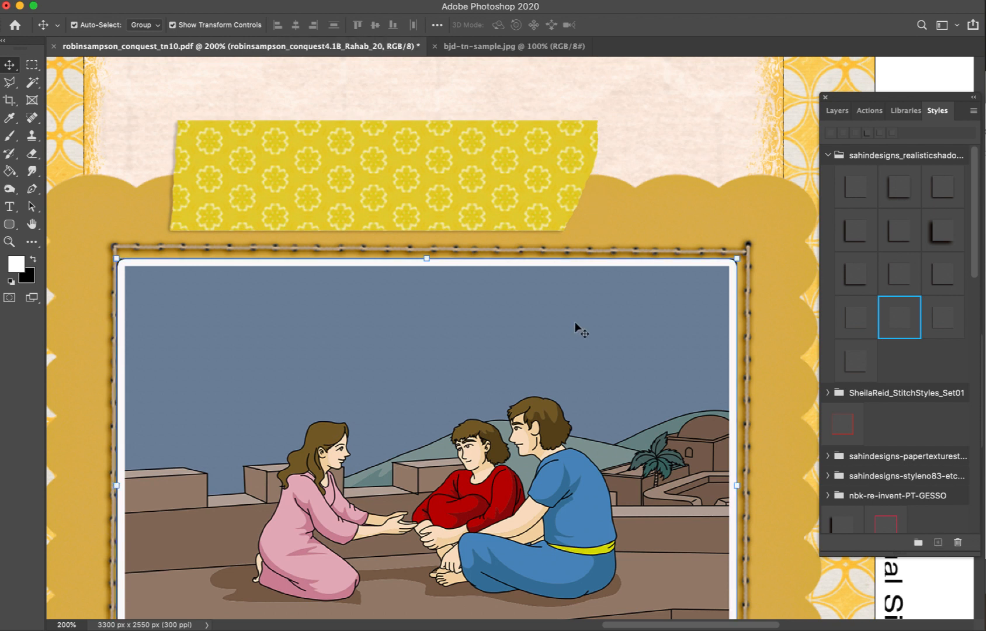
left_click(853, 182)
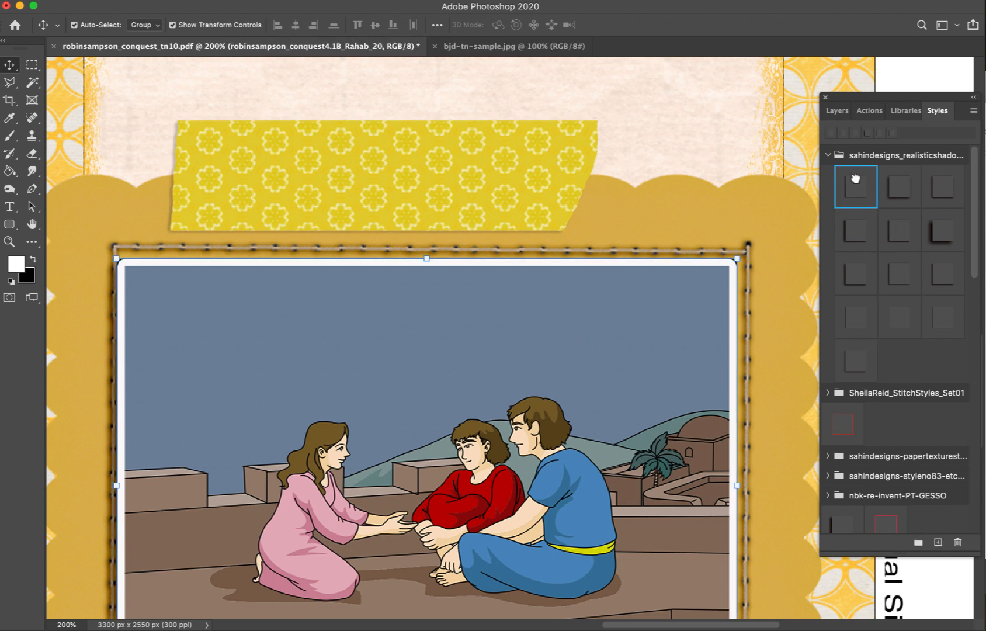
left_click(948, 314)
left_click(618, 209)
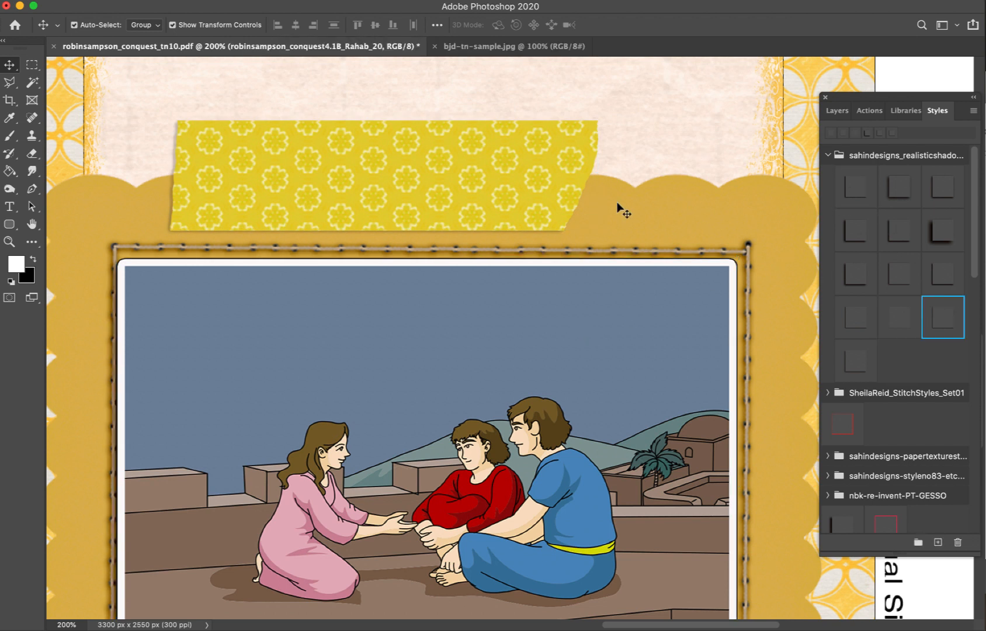
- Make the wall-escape picture layer (Rahab_31) visible on the left page
key("super+minus")
key("super+minus")
key("super+minus")
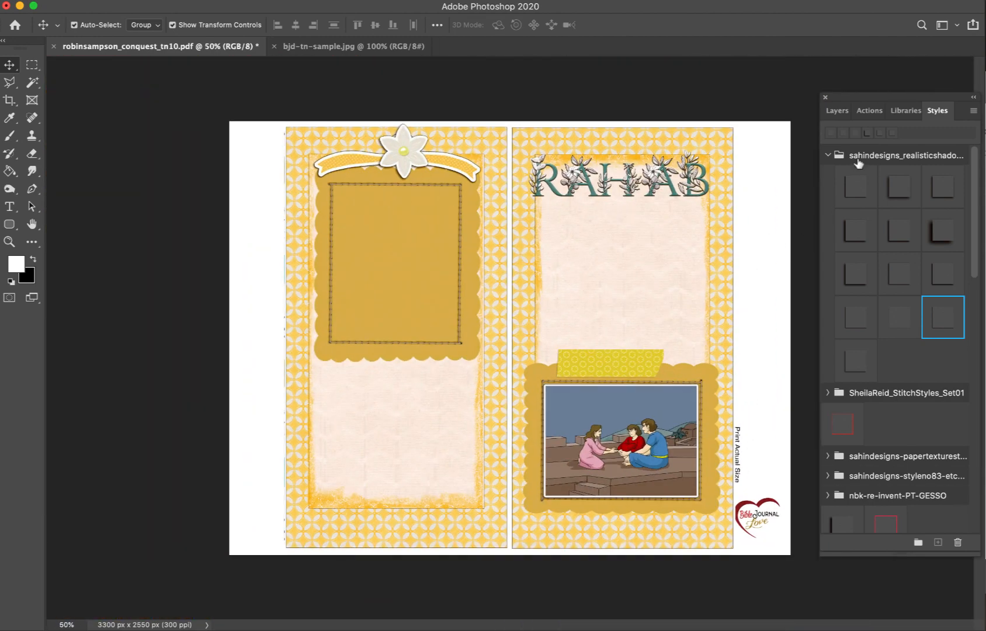
left_click(838, 111)
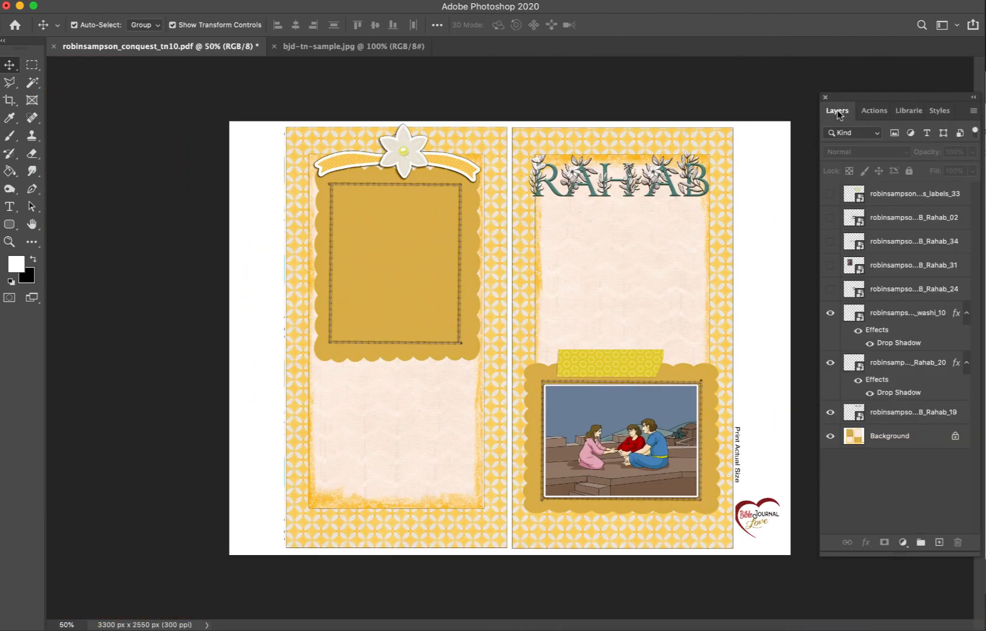
left_click(830, 265)
- Scale the wall-escape picture to 95.43% width and 90.32% height so it fits inside the left page's stitched frame
key("super+plus")
key("super+plus")
key("super+plus")
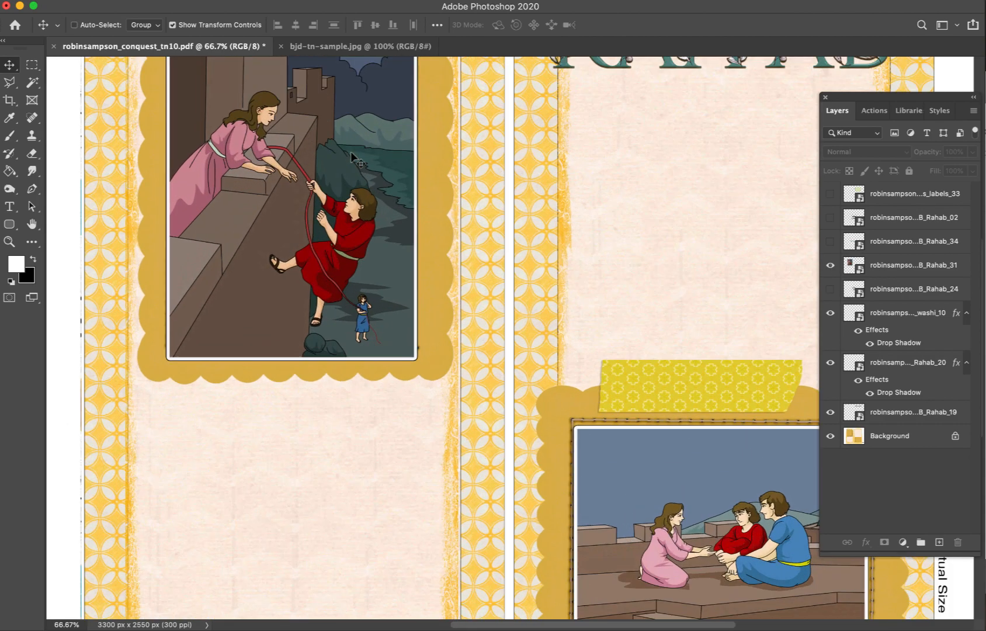
scroll(198, 257, "up", 10)
scroll(198, 257, "left", 10)
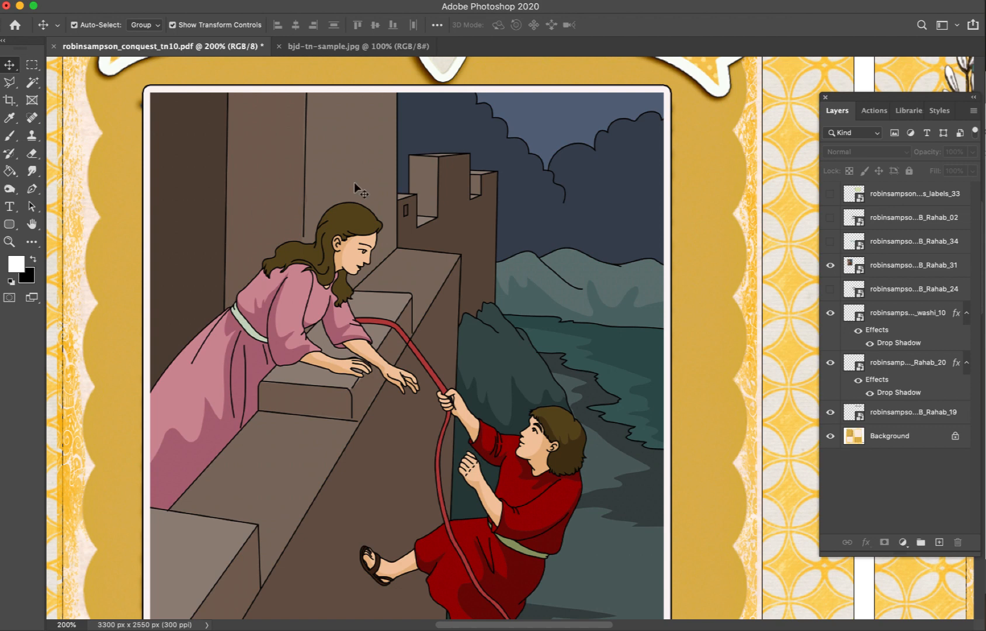
left_click(359, 180)
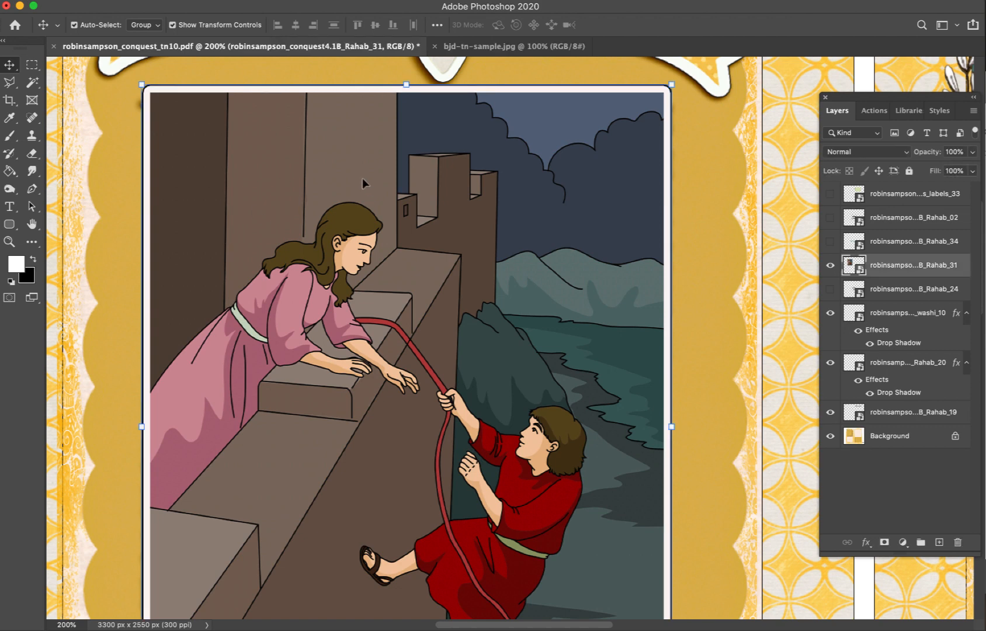
left_click(407, 81)
left_click_drag(407, 81, 424, 128)
scroll(424, 128, "down", 5)
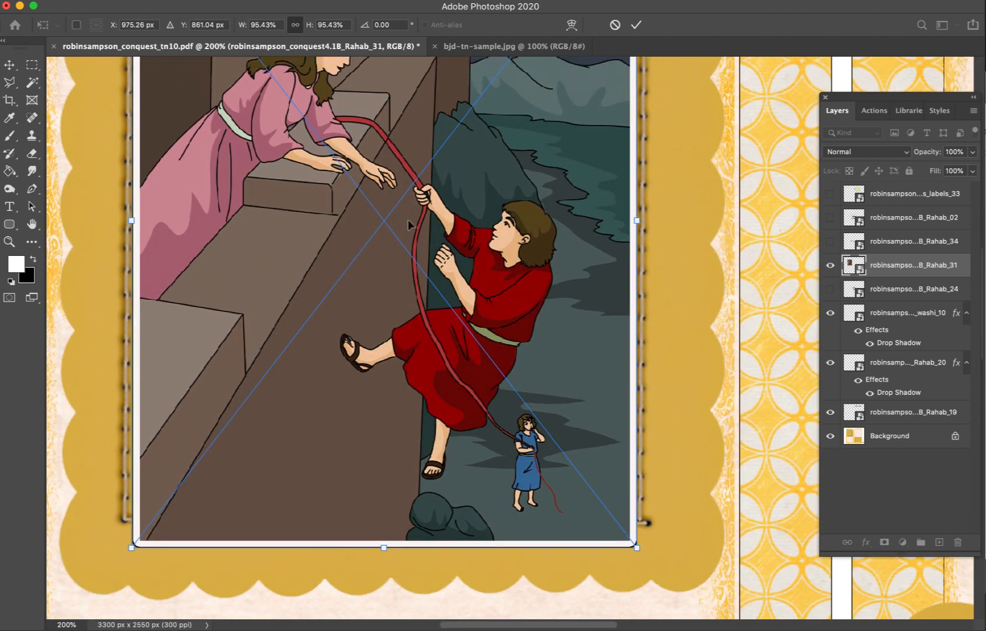
left_click_drag(386, 548, 386, 514)
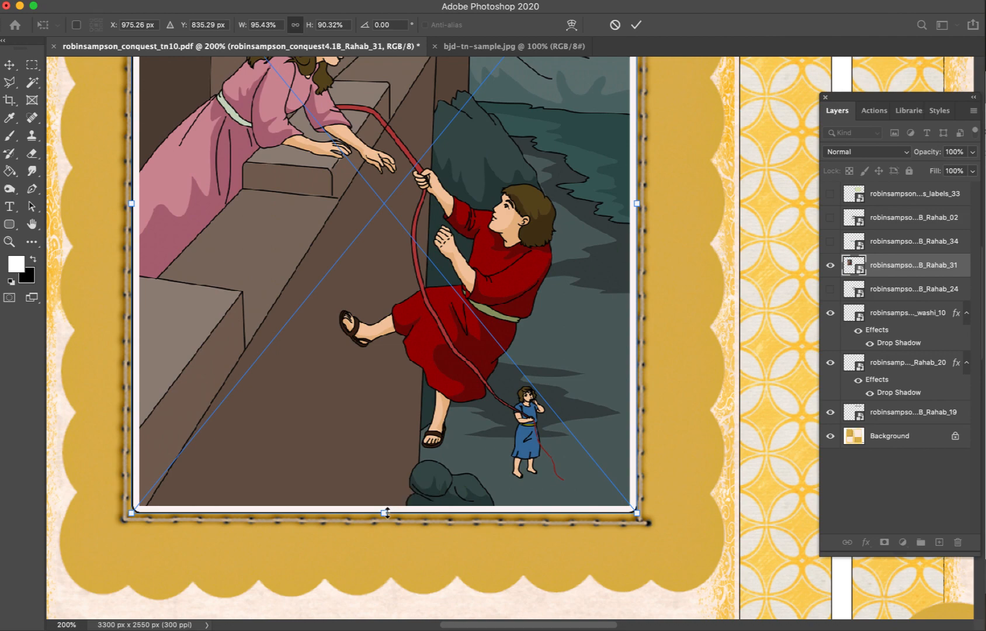
key("Return")
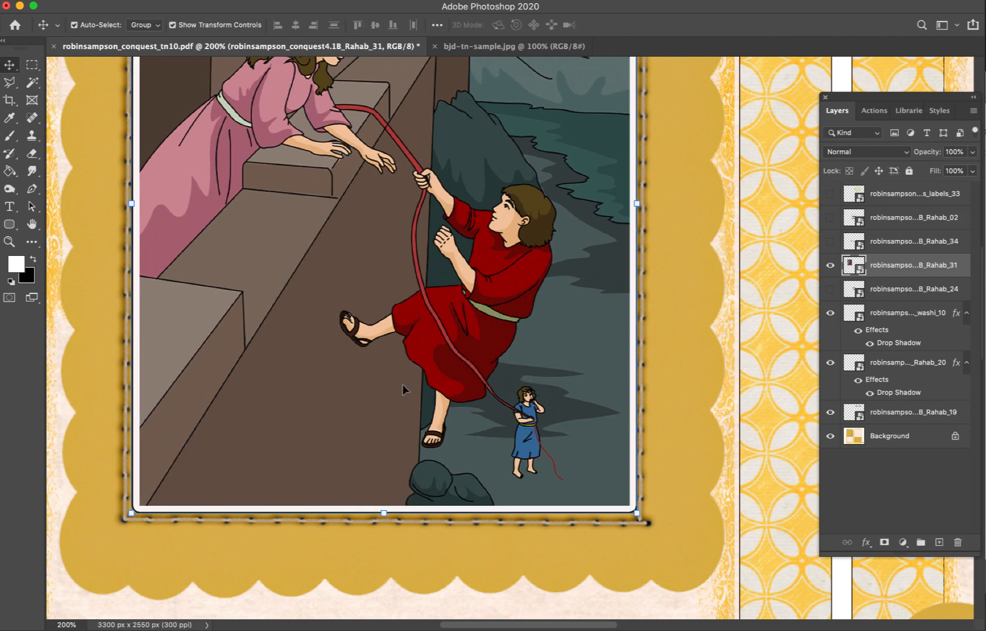
- Place the round butterfly brad (Rahab_03) from Lingo's Lesson 4.1B Rahab section on the layout
key("super+minus")
key("super+minus")
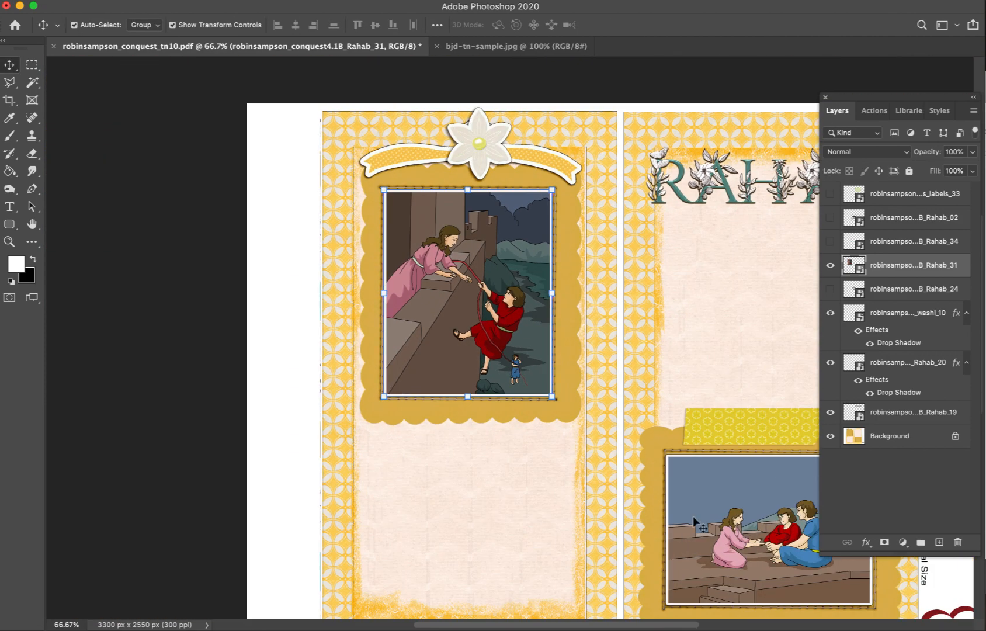
scroll(756, 514, "right", 5)
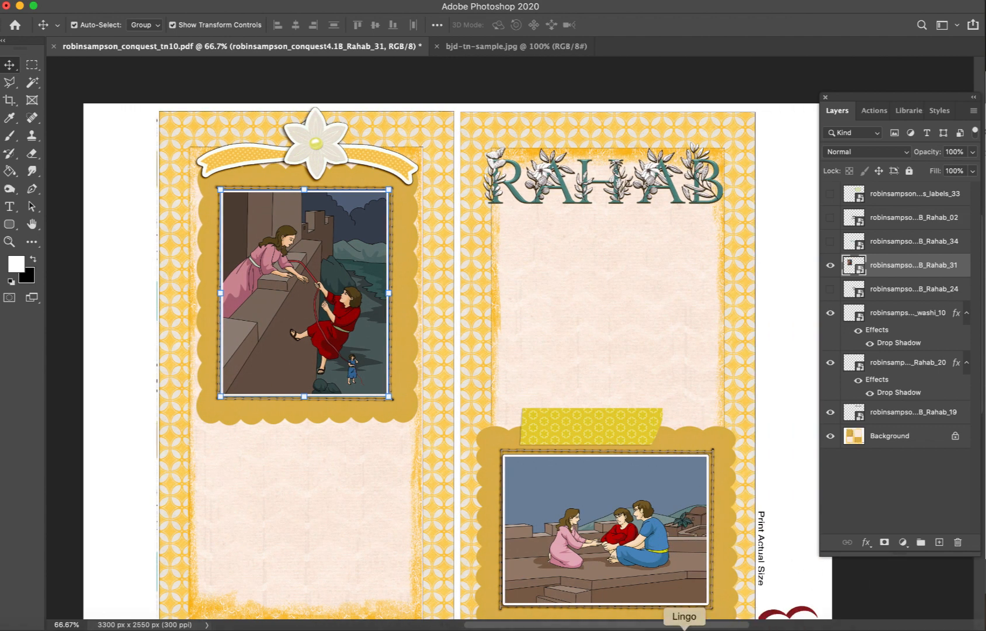
left_click(684, 628)
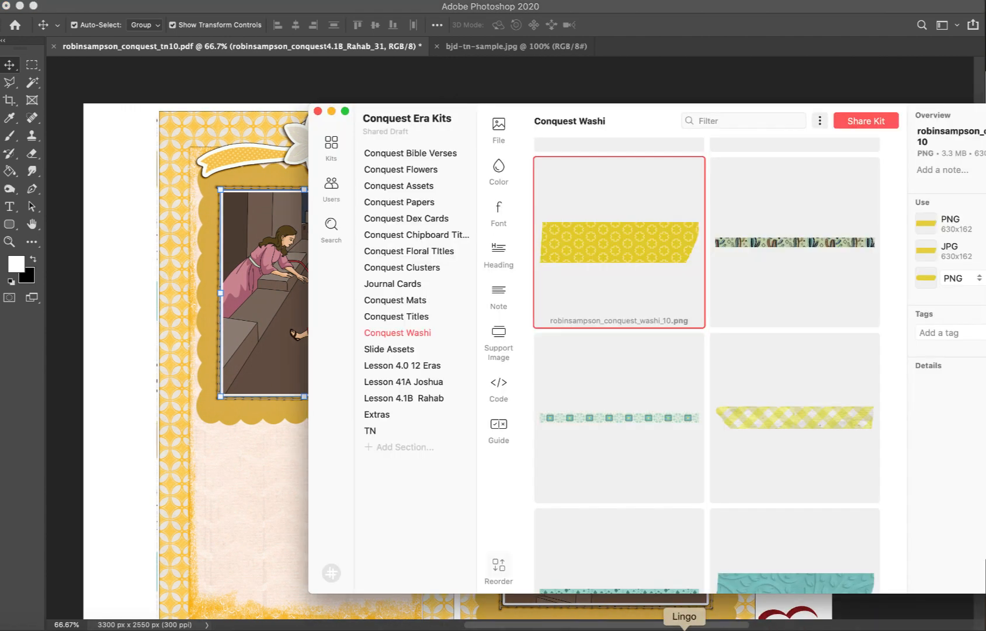
left_click(404, 399)
scroll(549, 362, "down", 10)
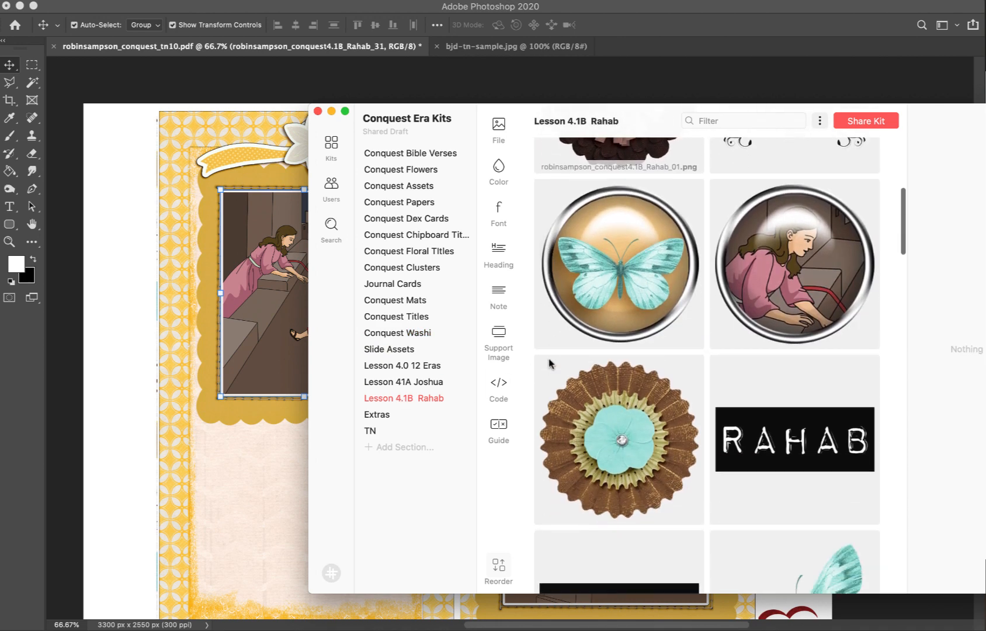
left_click_drag(619, 193, 194, 433)
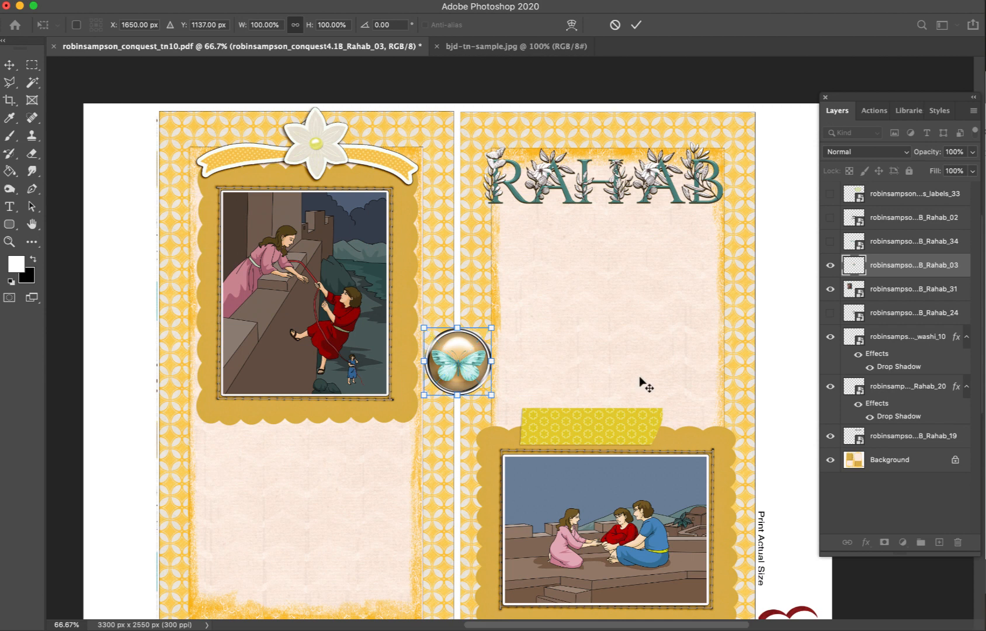
key("Return")
- Move the washi strip below the wall-escape frame and place the butterfly brad, scaled to 50%, centered above the rooftop scene
left_click_drag(623, 423, 322, 412)
left_click_drag(469, 367, 613, 431)
left_click_drag(614, 434, 612, 436)
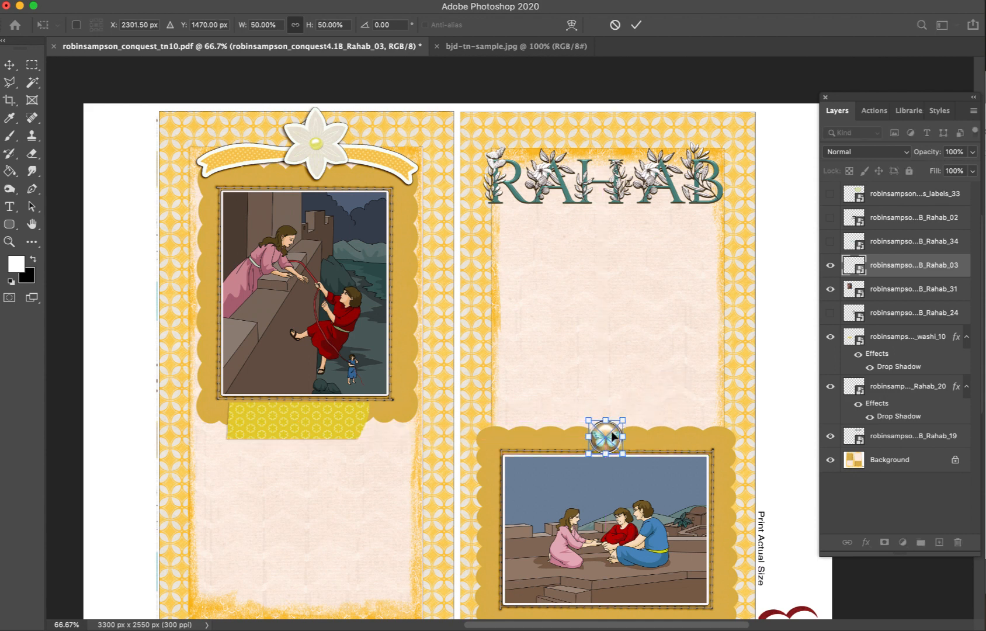
key("Return")
left_click(730, 292)
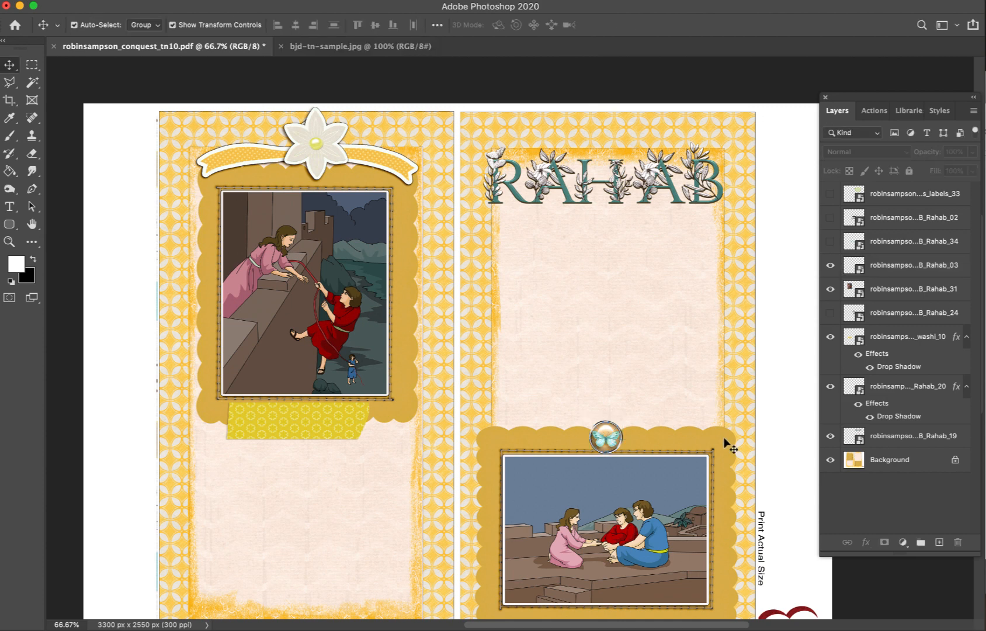
- Show verse layers Rahab_24 and Rahab_02, placing the first on the left page's lower panel and the second below the RAHAB title
left_click(670, 186)
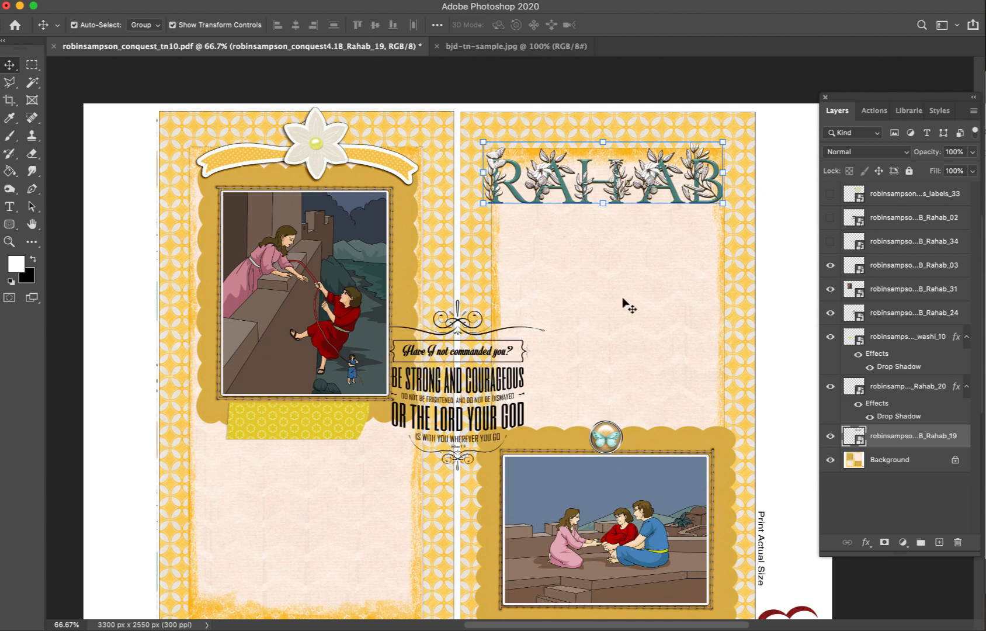
left_click_drag(480, 379, 329, 507)
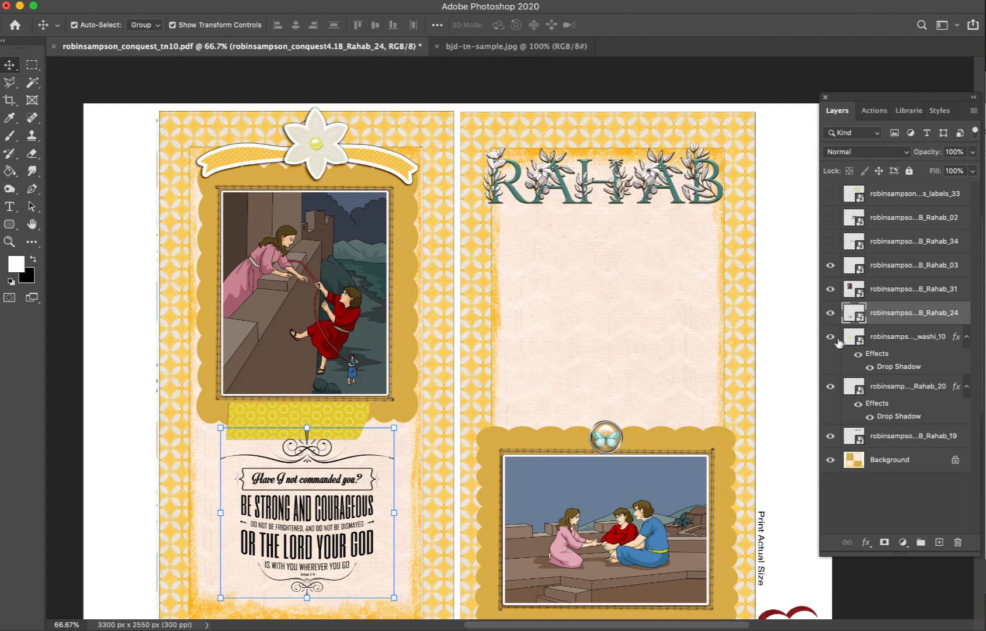
left_click(830, 218)
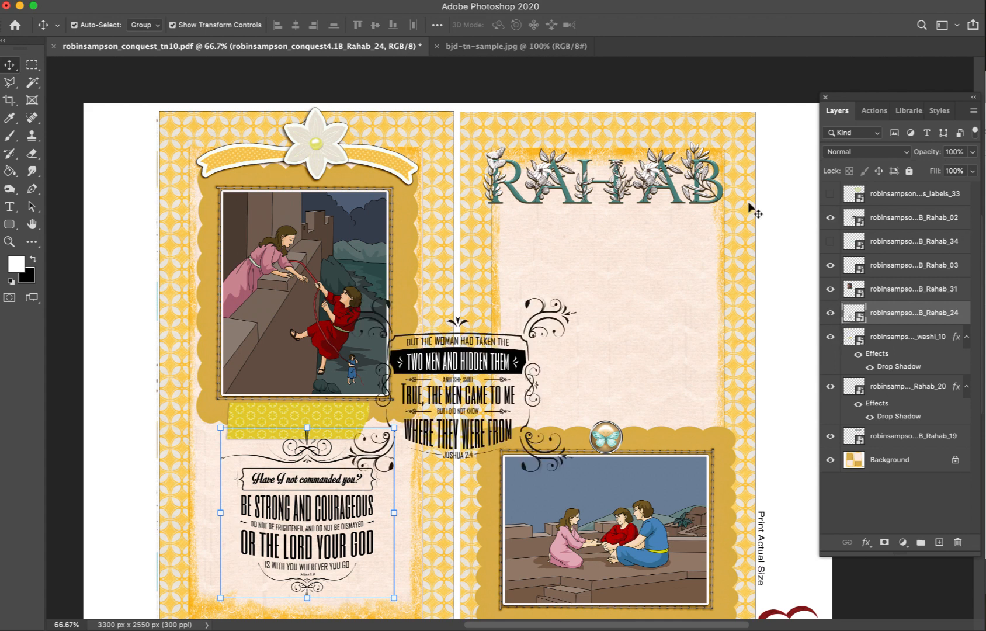
left_click_drag(471, 366, 623, 282)
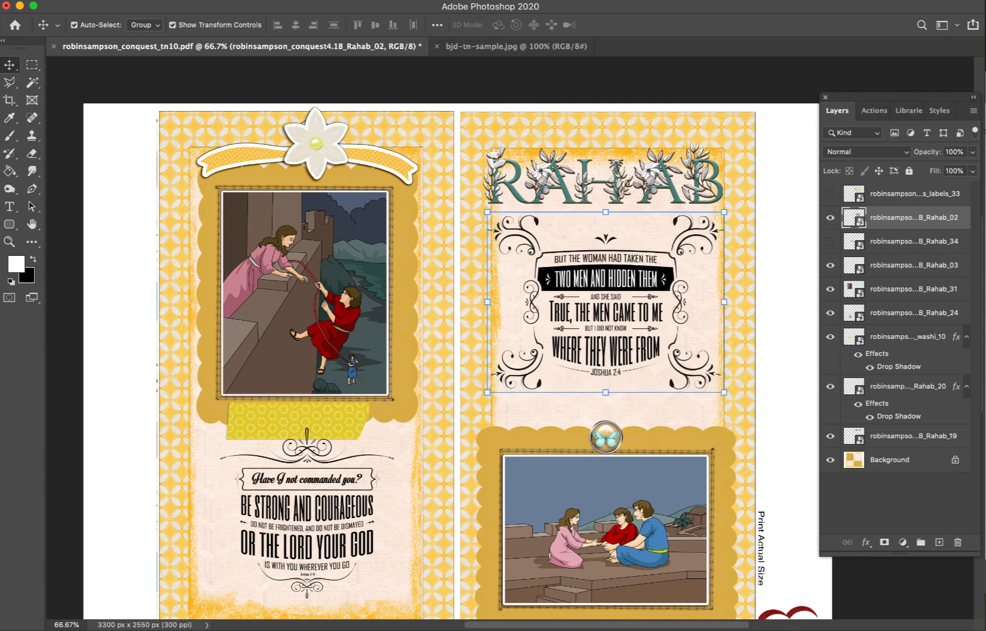
- Place the teal notched-corner mat (mats_labels_32) from Lingo's Conquest Mats section on the layout
left_click(685, 629)
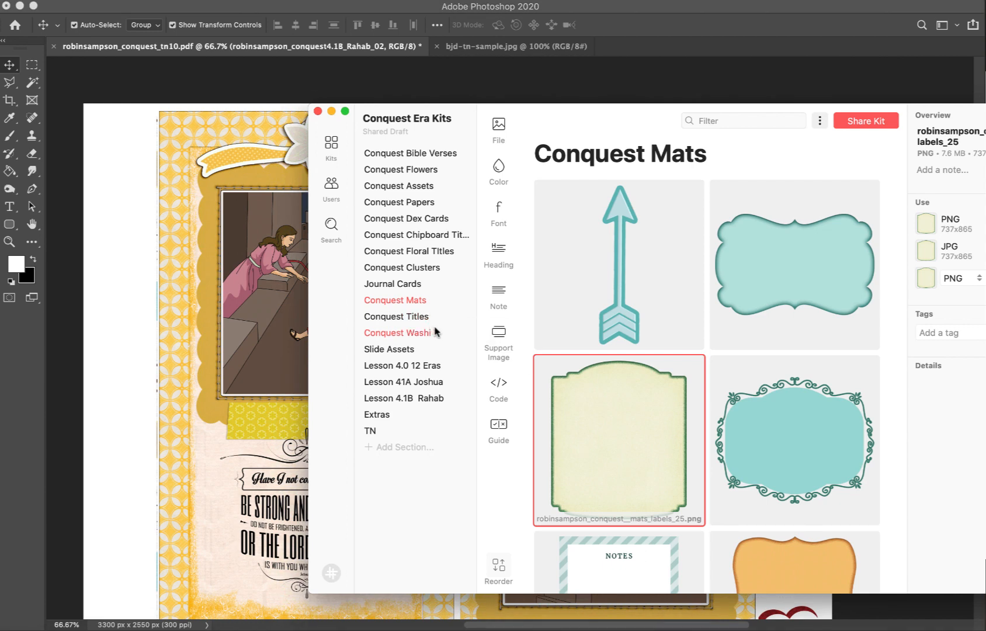
scroll(642, 360, "down", 10)
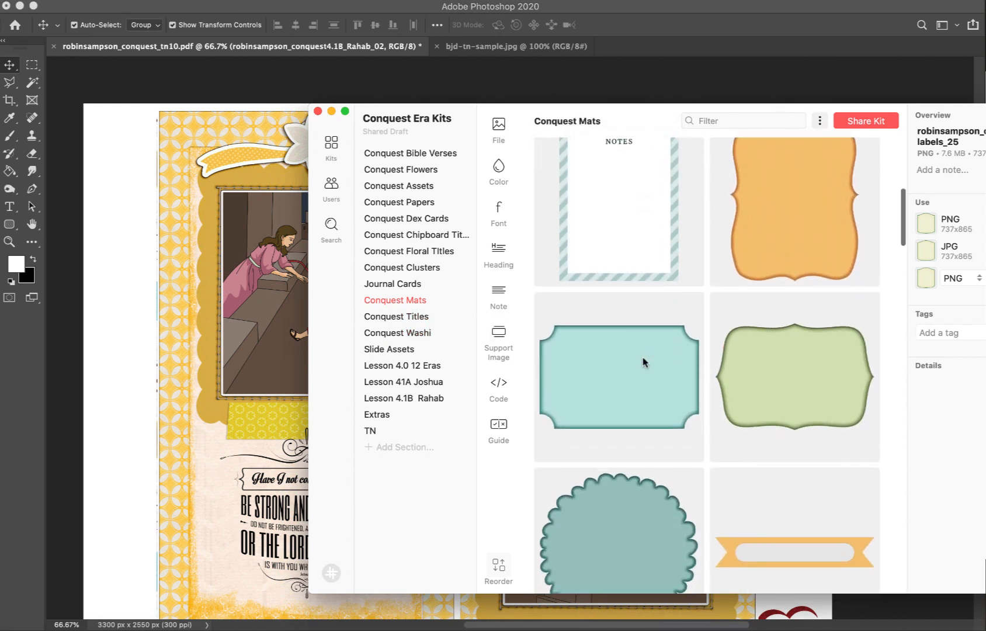
scroll(643, 362, "down", 5)
left_click_drag(638, 218, 170, 245)
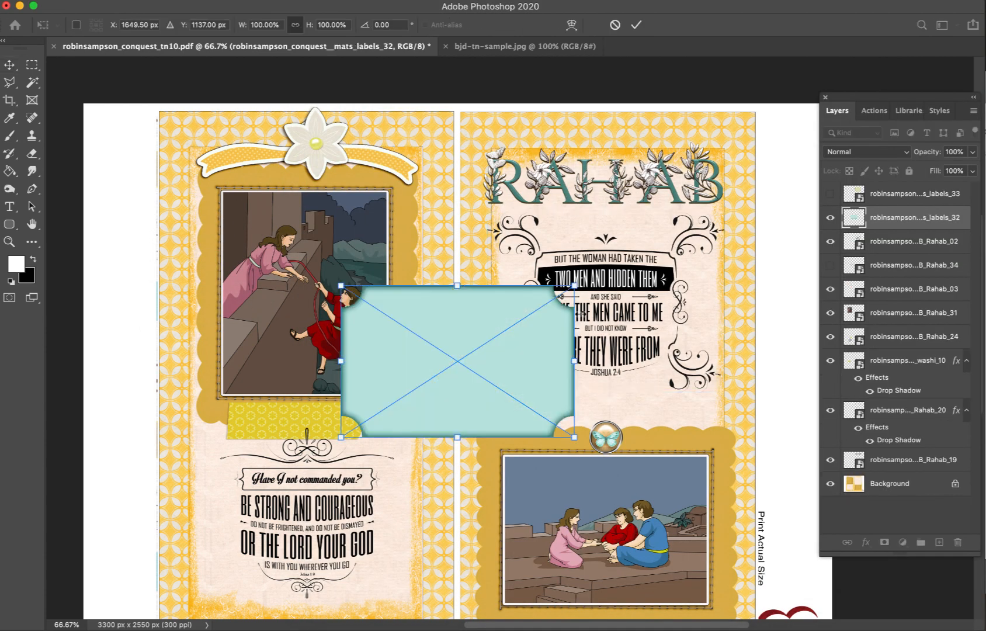
- Stretch the teal mat to 142.39% height and nearly the right page's width, and send it behind the Joshua 2:4 verse
left_click_drag(520, 349, 669, 269)
left_click_drag(603, 353, 608, 419)
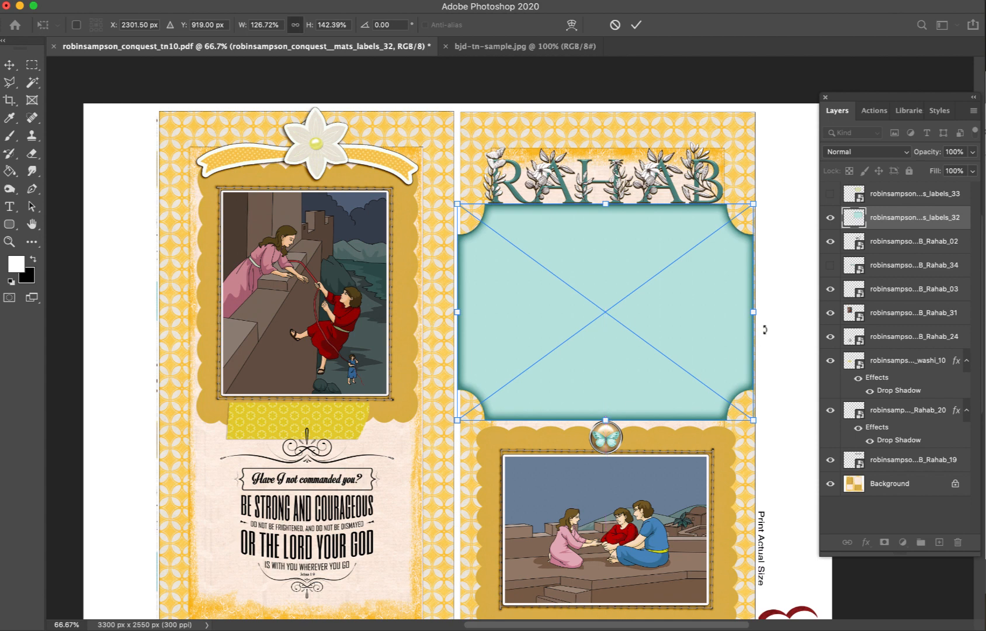
left_click_drag(756, 313, 694, 317)
key("Return")
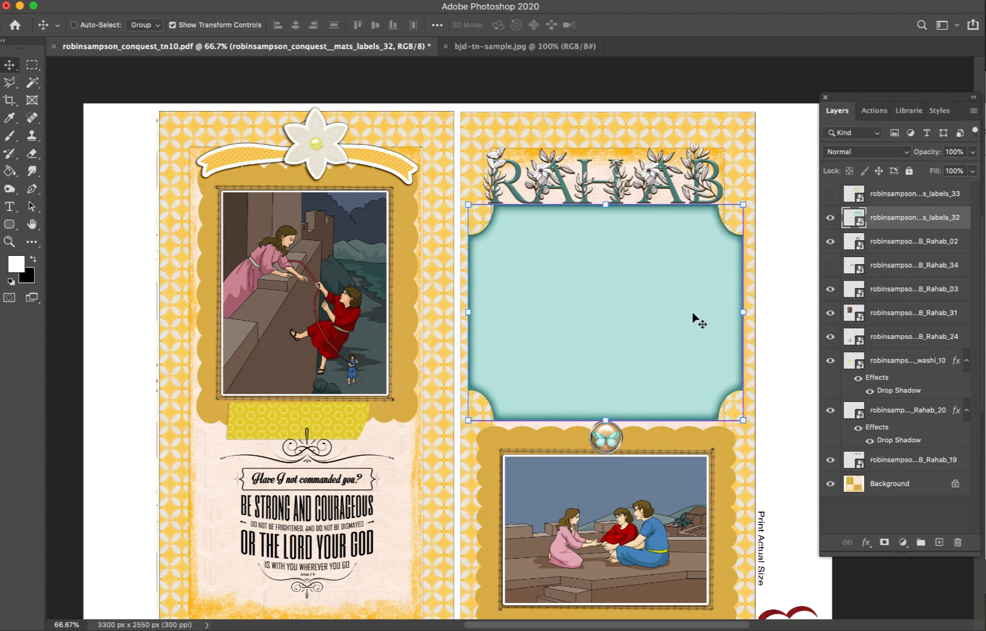
key("super+bracketleft")
key("super+bracketleft")
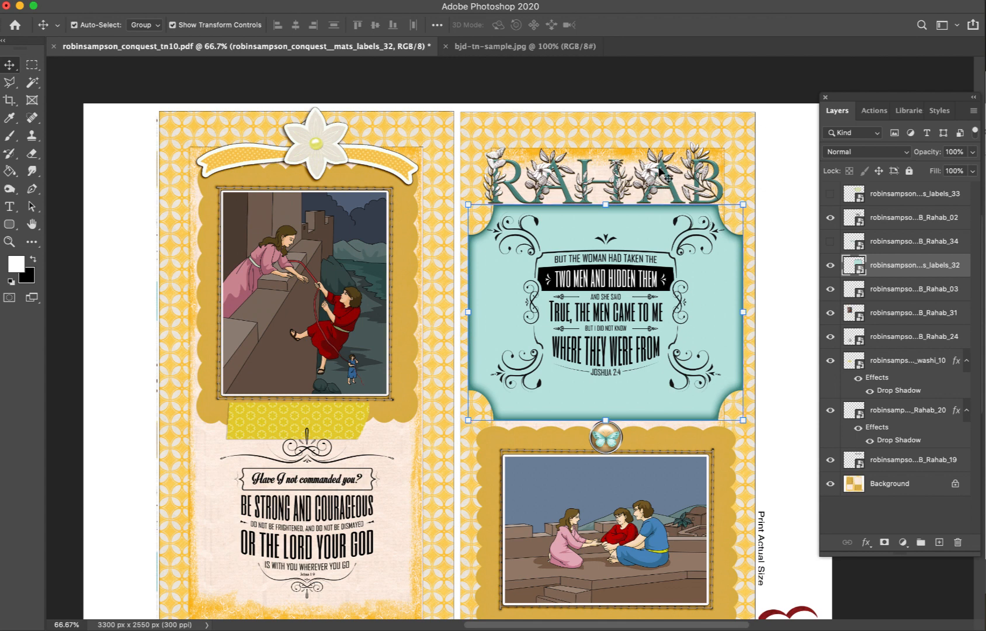
- Move the floral RAHAB title to the lower edge of the wall-escape picture and bring it in front of all layers
left_click(661, 170)
left_click_drag(661, 170, 357, 400)
key("super+shift+bracketright")
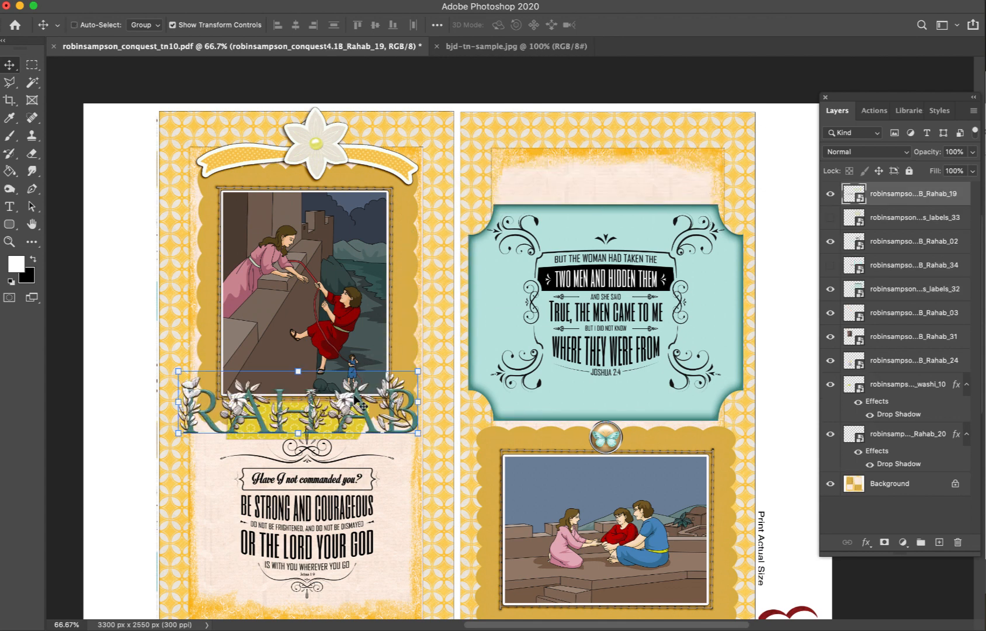
- Delete the yellow-green washi strip from the left page
left_click(431, 536)
left_click_drag(353, 439, 308, 611)
key("Delete")
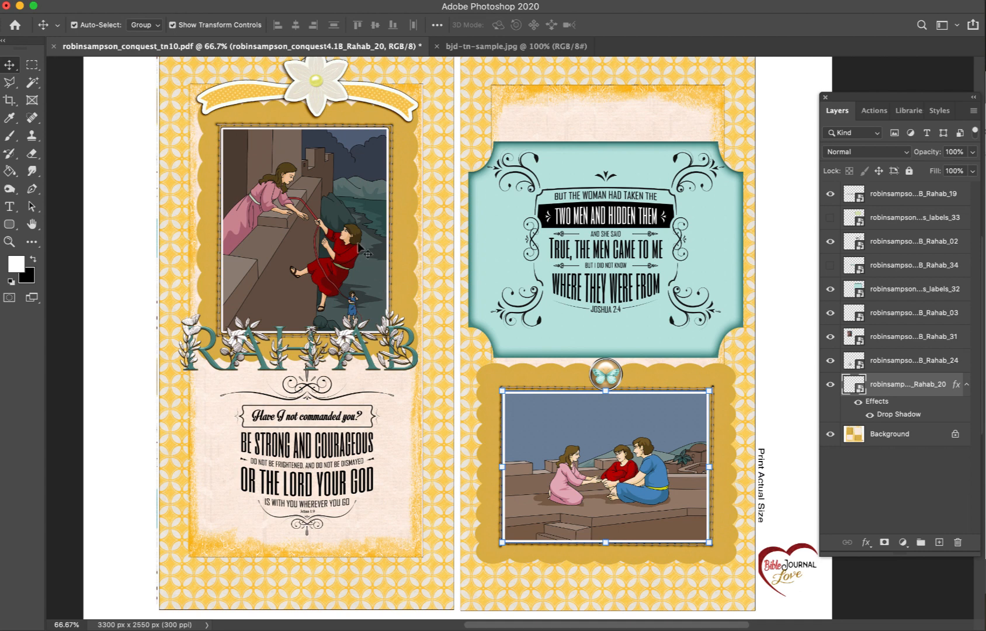
- Shift the teal mat and its Joshua 2:4 verse up toward the top of the right page
left_click_drag(628, 158, 632, 124)
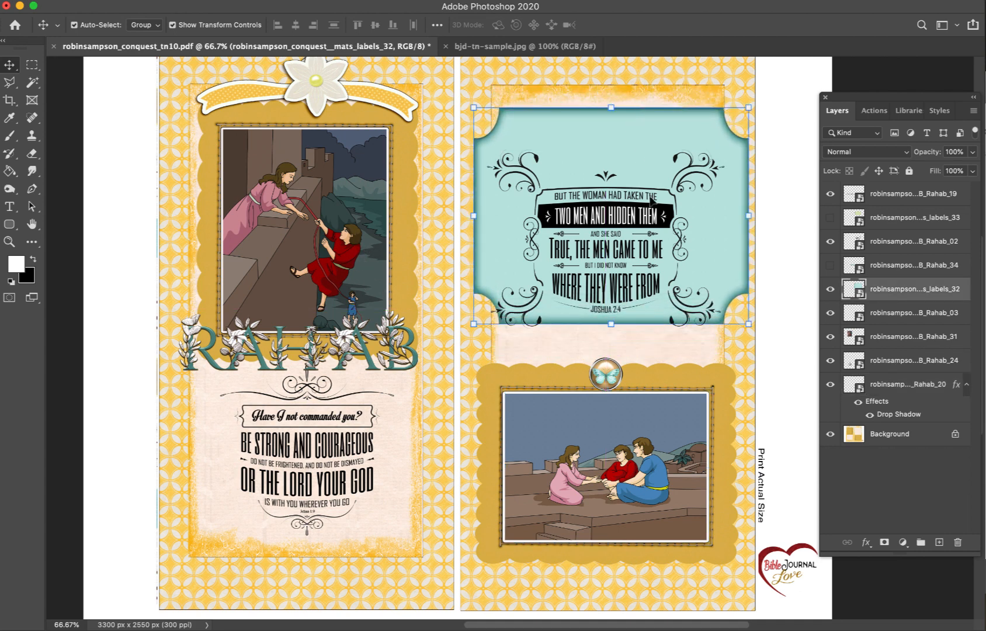
left_click_drag(649, 216, 652, 192)
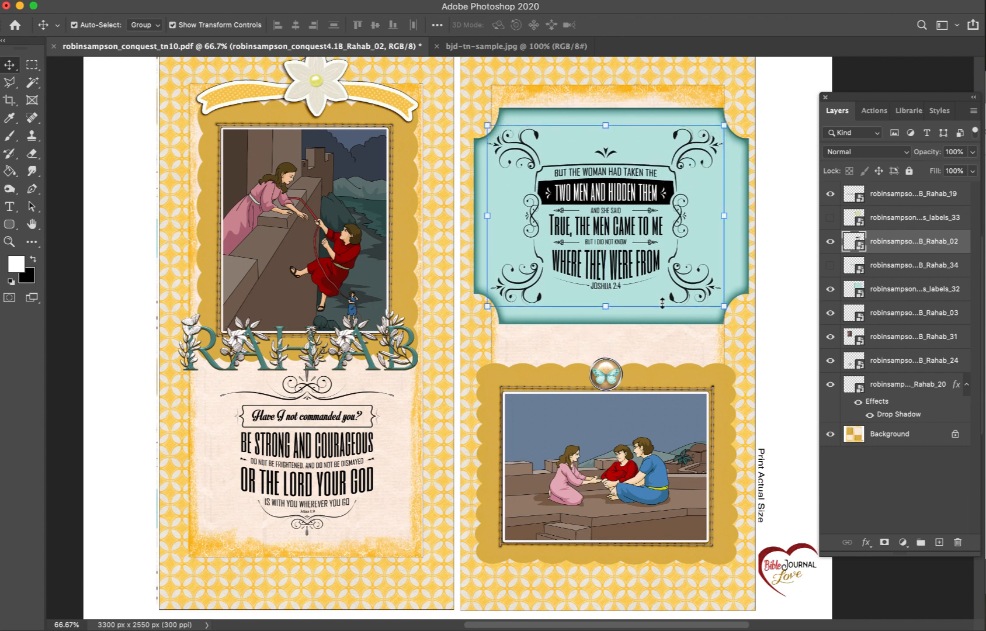
left_click(662, 339)
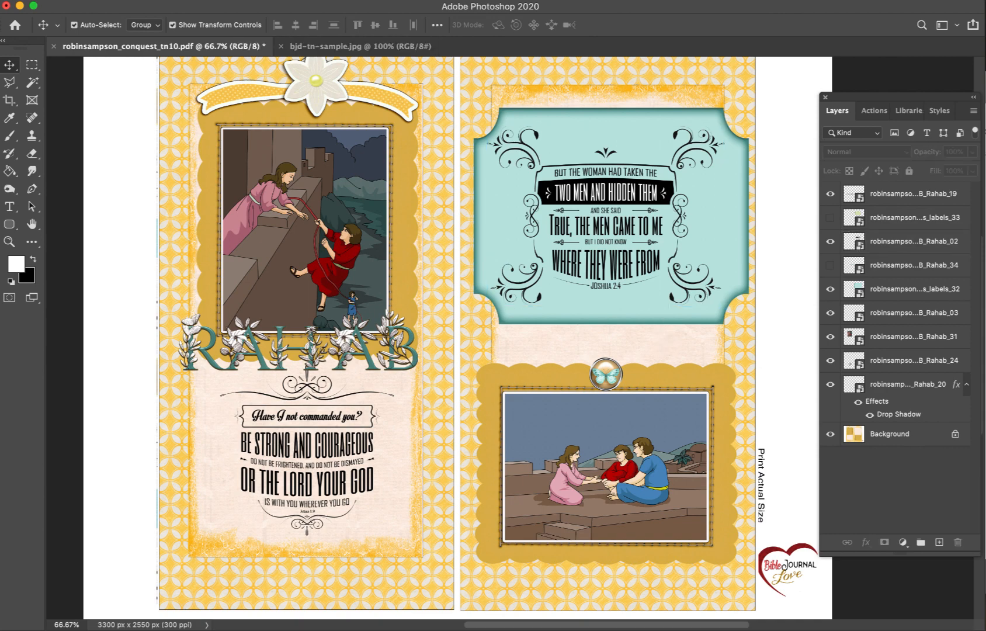
- Place the narrow green label (mats_labels_20) from Lingo's Conquest Mats section below the left page's verse
left_click(685, 624)
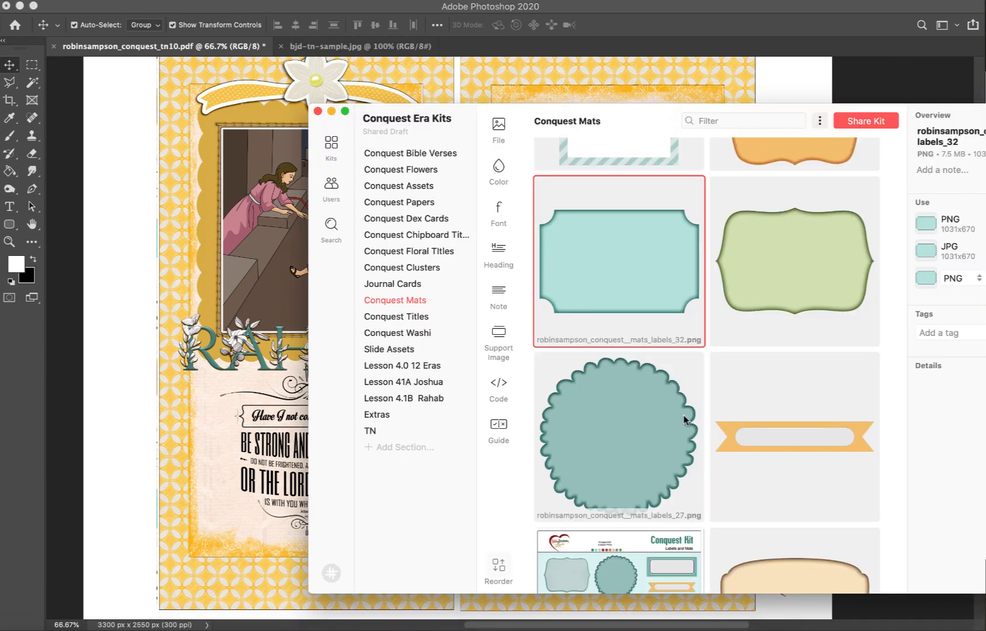
scroll(685, 418, "down", 10)
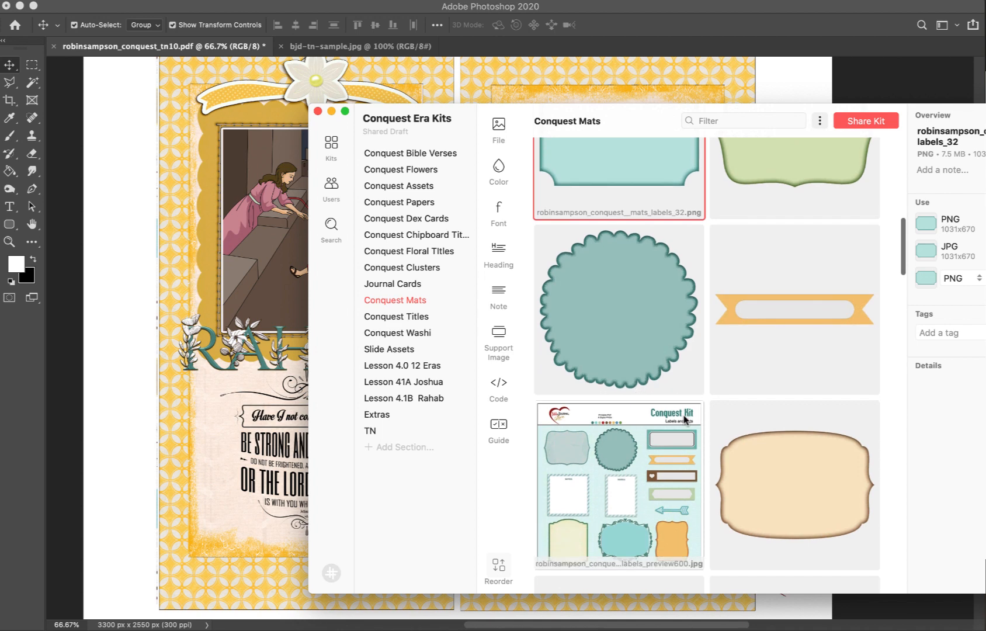
scroll(686, 418, "down", 12)
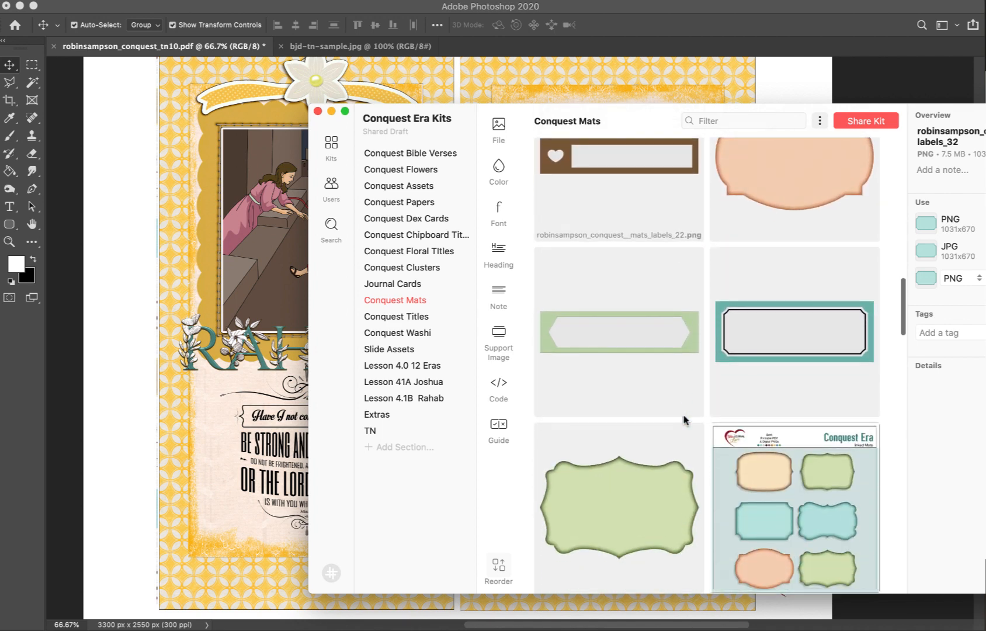
scroll(684, 418, "down", 5)
scroll(685, 415, "up", 5)
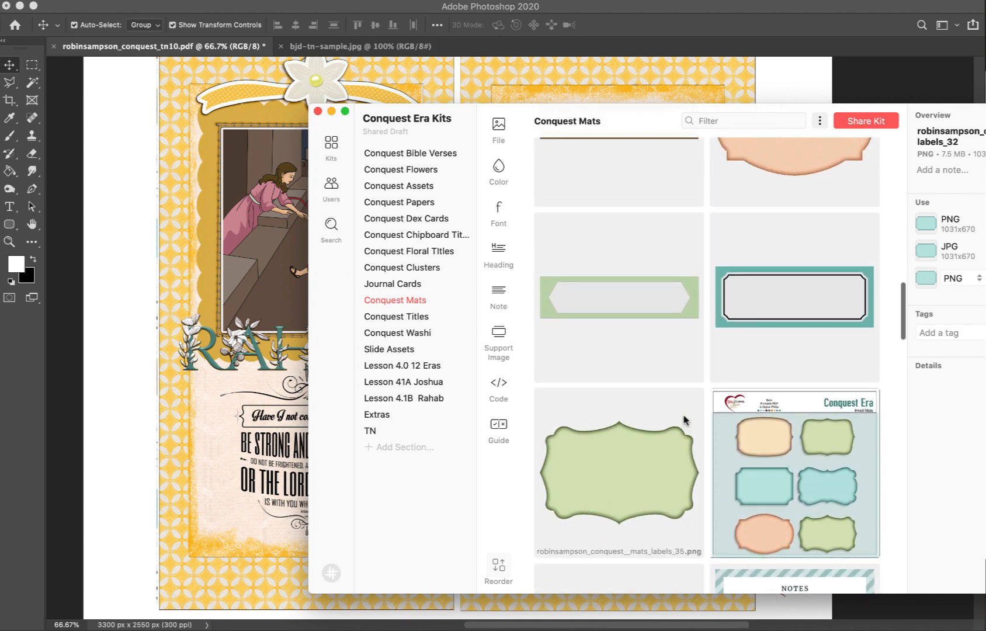
left_click_drag(657, 281, 224, 345)
left_click_drag(491, 339, 330, 563)
key("Return")
- Add the text "Joshua 2" over the green label
left_click(11, 207)
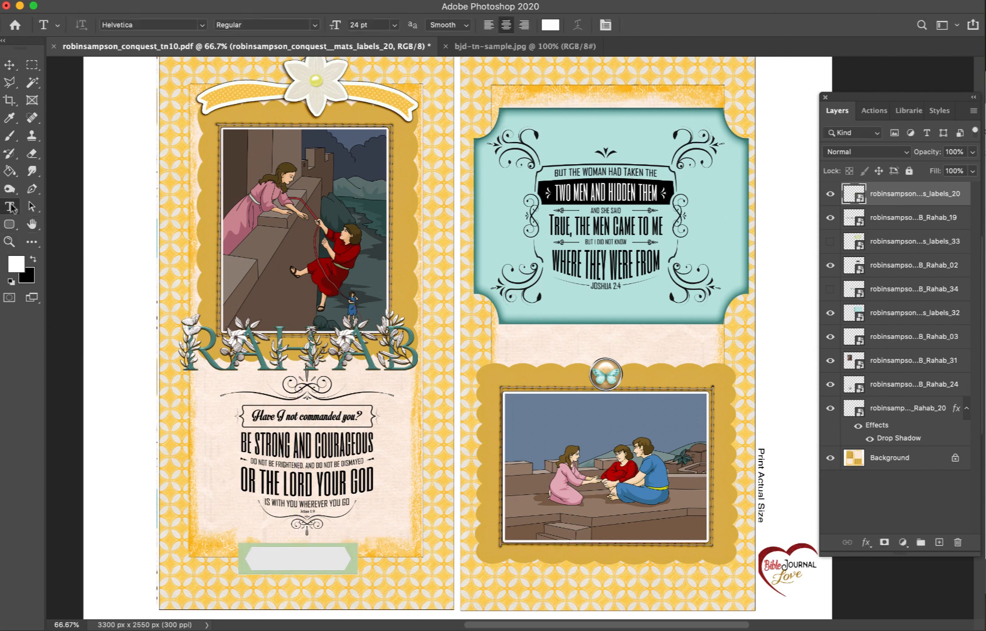
left_click(266, 556)
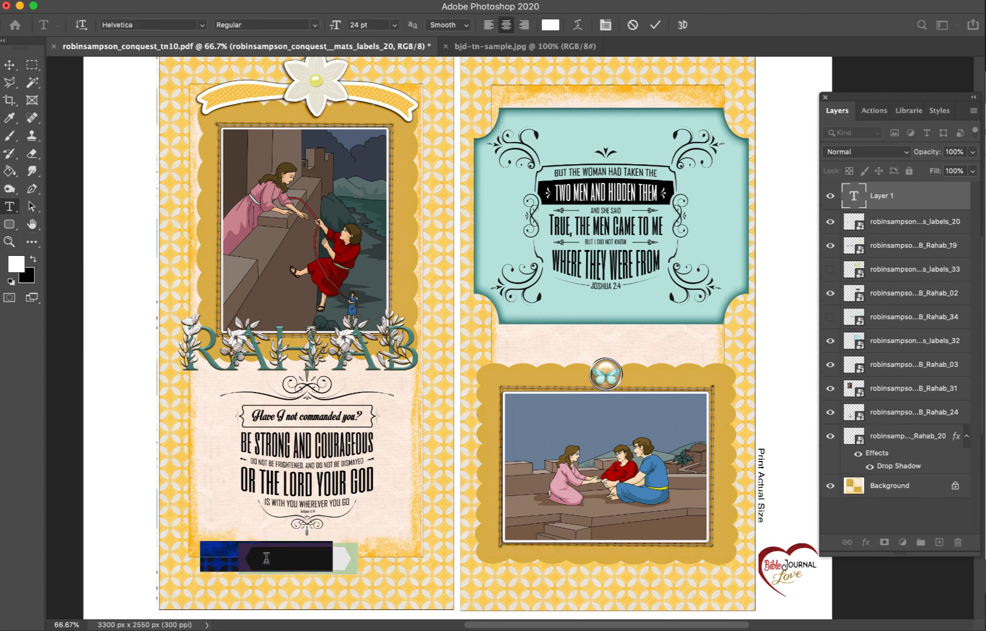
key("BackSpace")
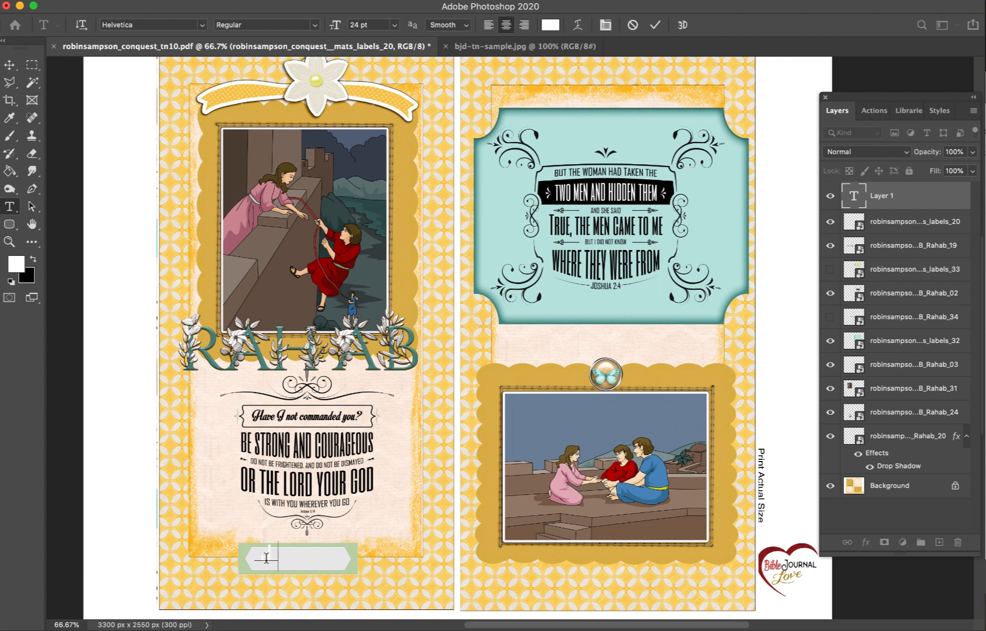
type("Joshua 2")
- Format the "Joshua 2" text in black (000000) Blossom Script at 18 pt and center it on the green label
key("super+a")
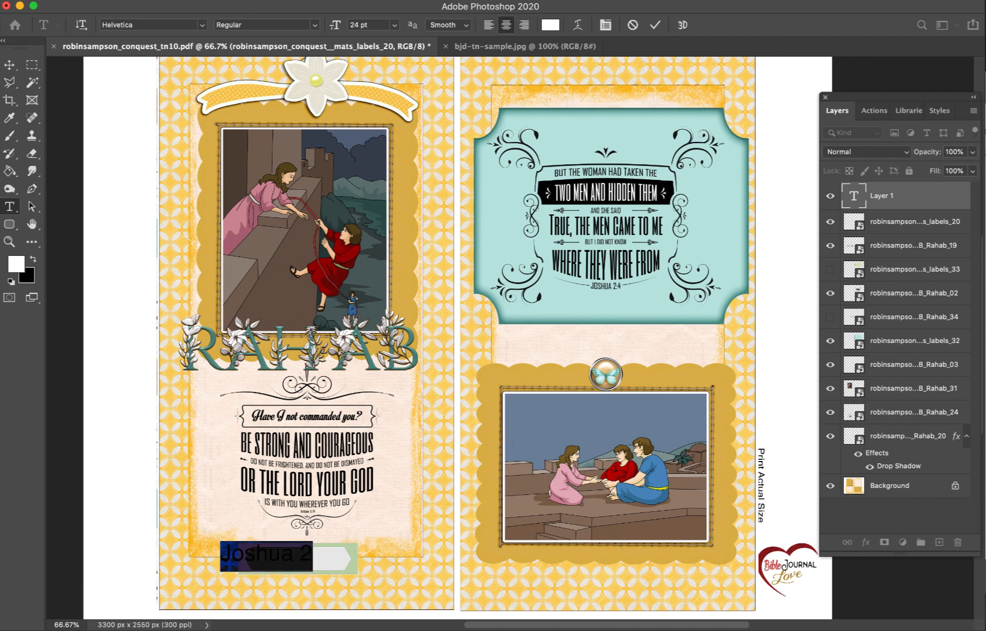
left_click(550, 25)
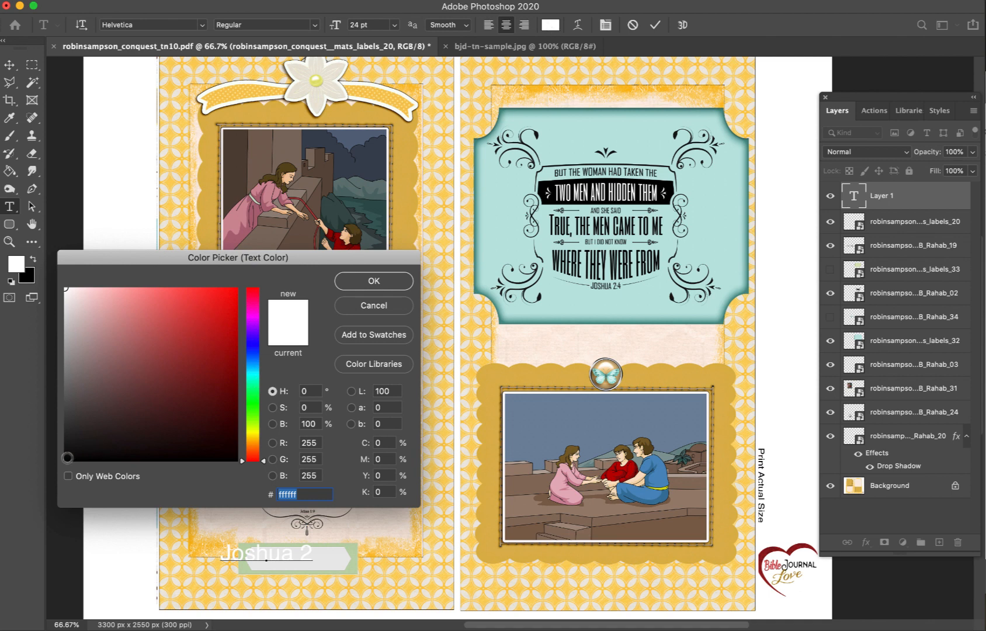
type("000000")
key("Return")
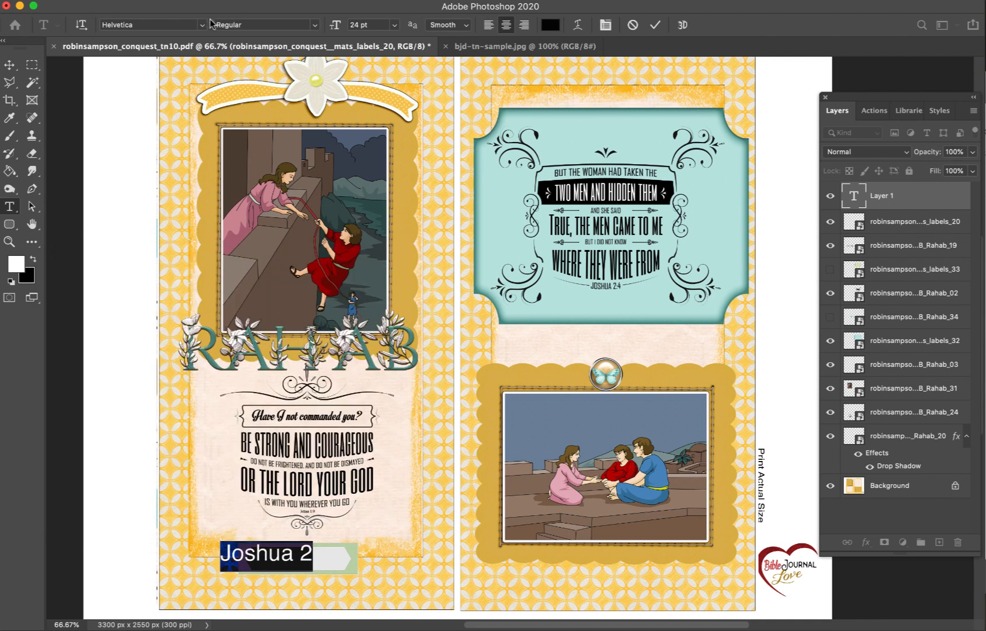
left_click(202, 26)
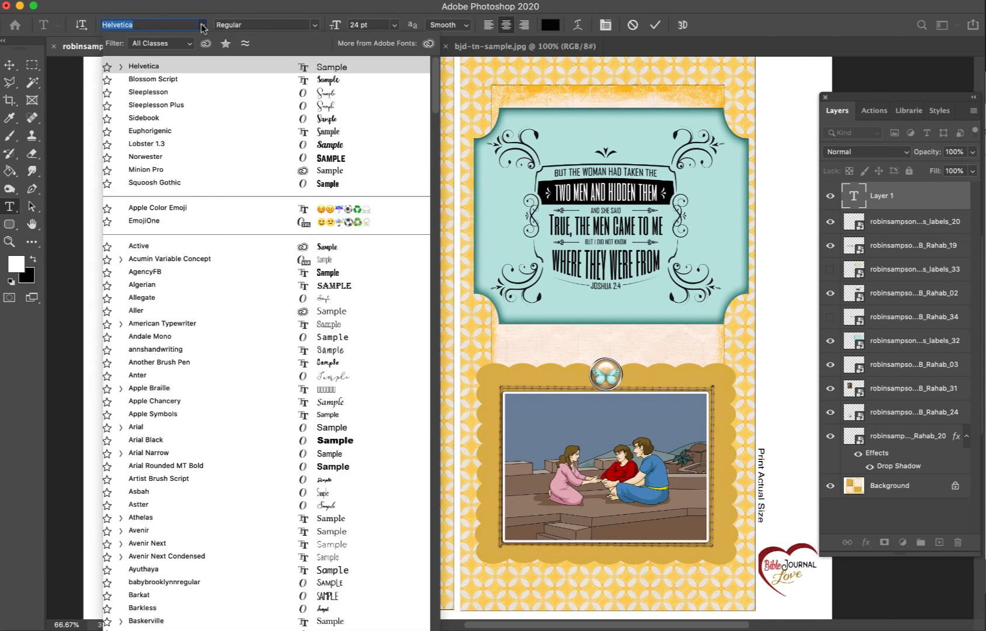
left_click(219, 81)
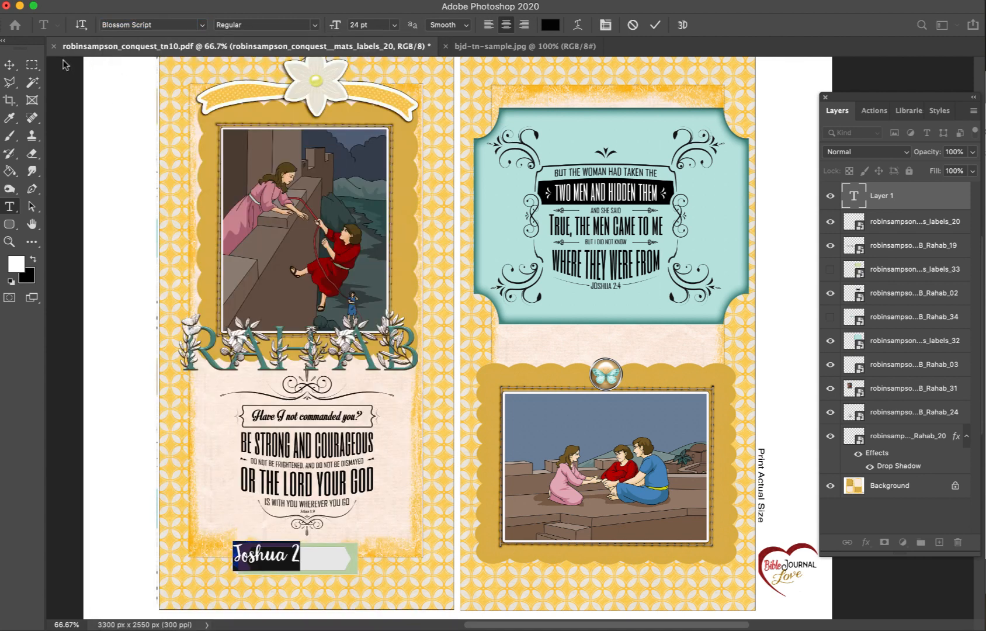
left_click(395, 27)
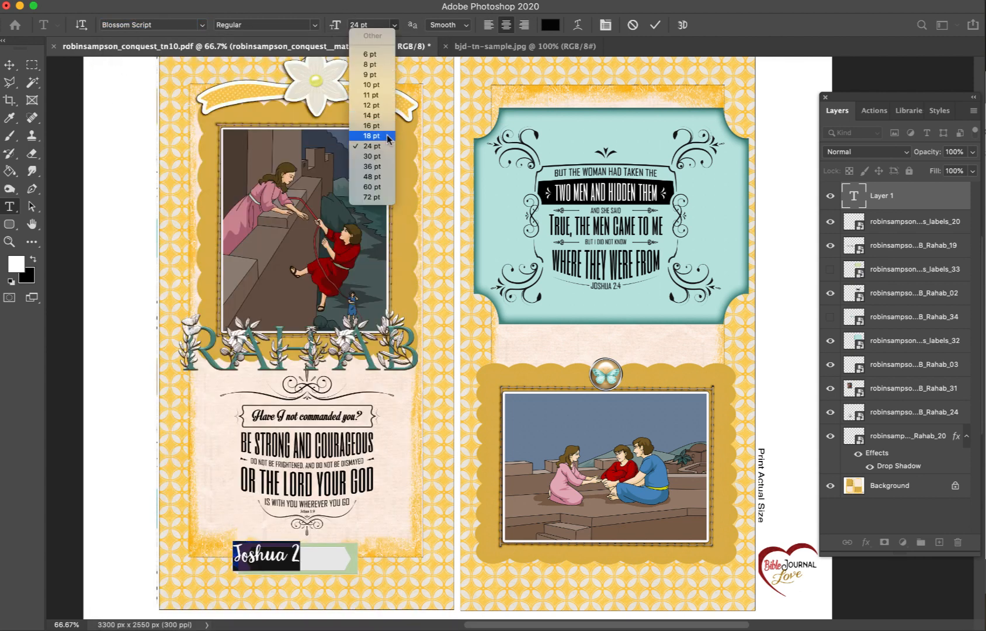
left_click(9, 65)
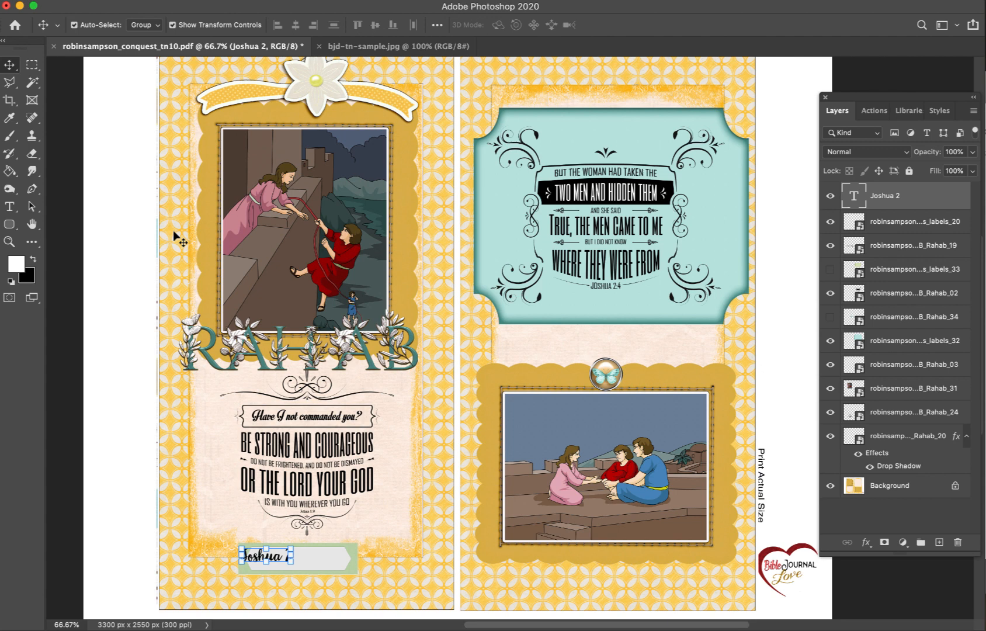
left_click(402, 574)
left_click_drag(286, 552, 349, 564)
- Apply a drop shadow from the realistic shadow style set to the green label and hide the teal mat (labels_32)
left_click(349, 568)
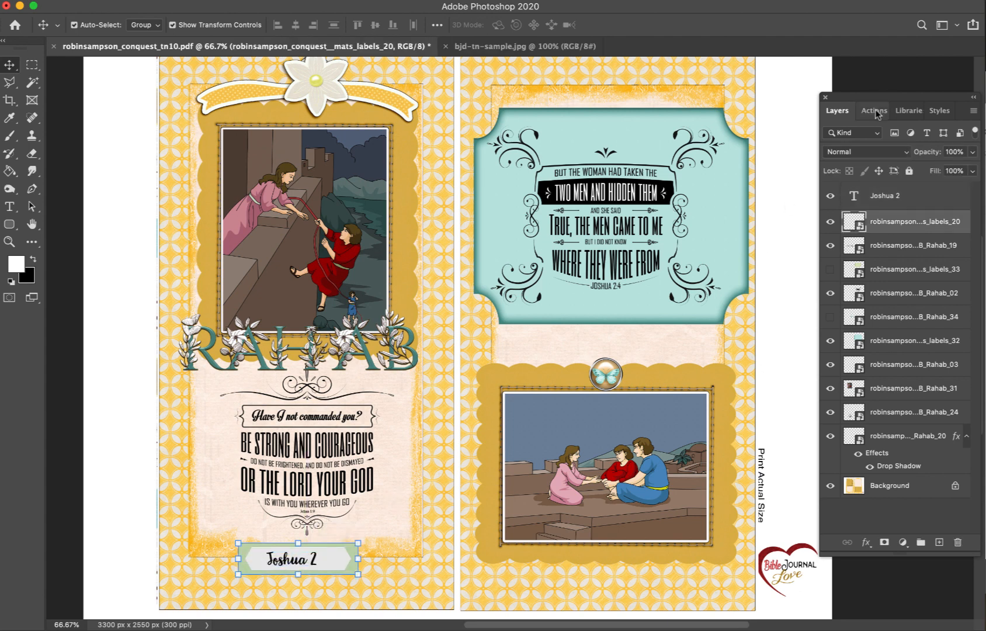
left_click(938, 110)
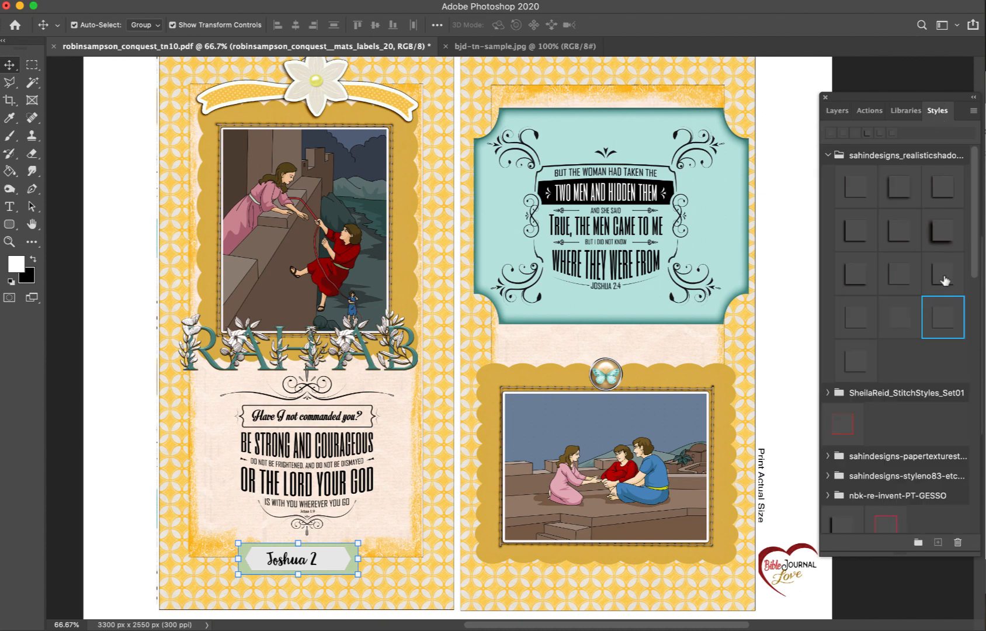
left_click(745, 338)
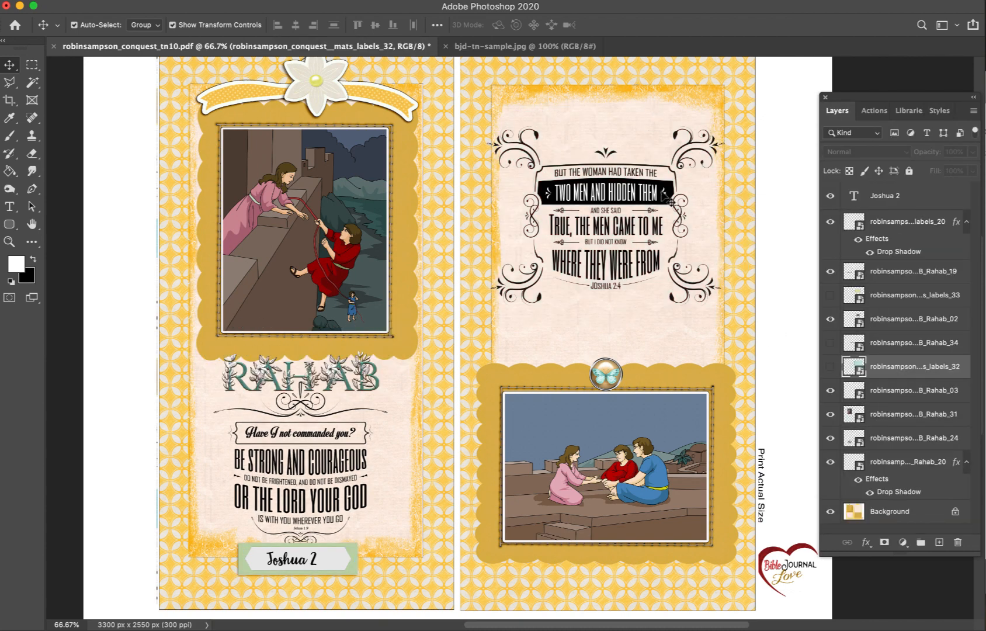
- Rasterize the right page's Joshua 2:4 verse layer (Rahab_02) for erasing with the Eraser tool
left_click(665, 198)
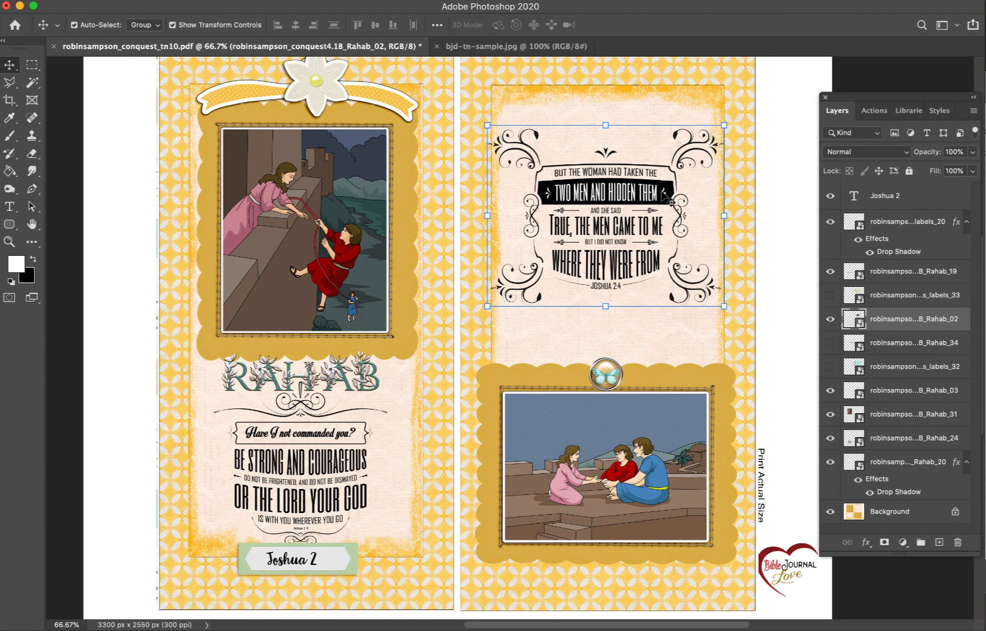
left_click(32, 154)
key("super+plus")
key("super+plus")
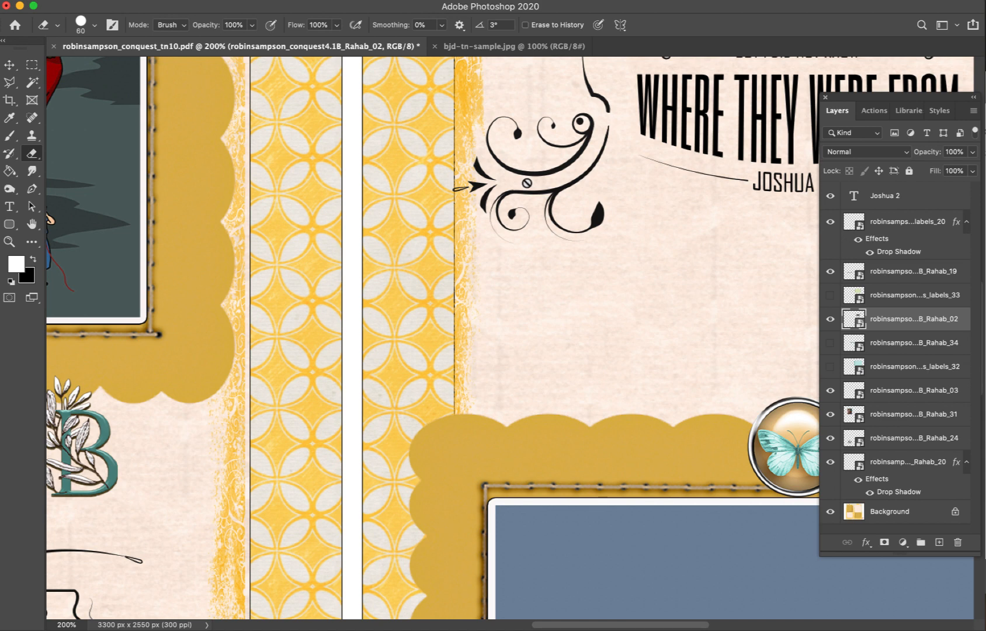
right_click(888, 329)
left_click(910, 321)
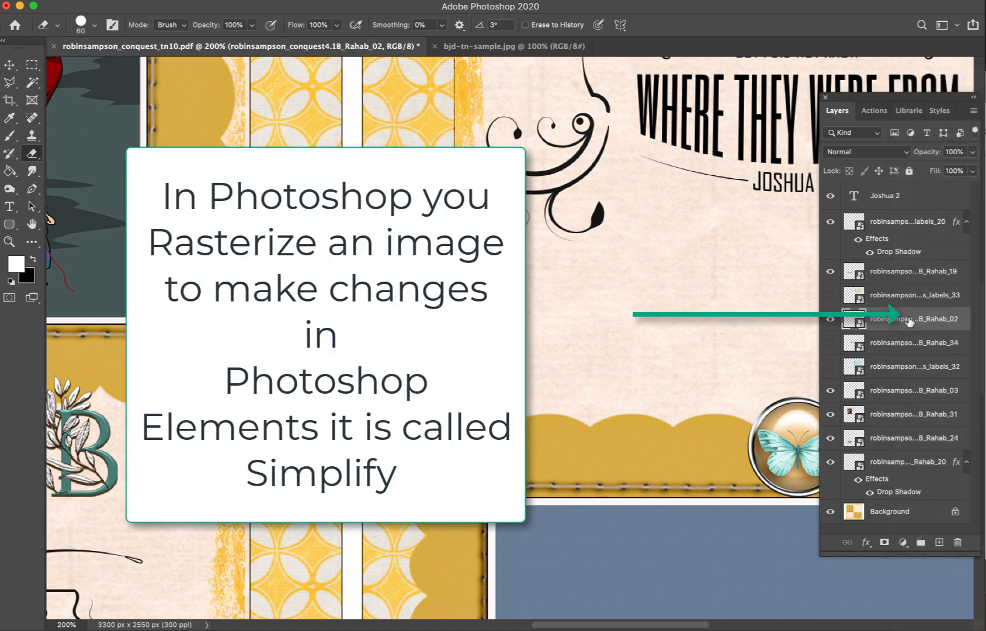
right_click(901, 321)
left_click(915, 315)
- Erase the lower-left and upper-left corner flourishes around the Joshua 2:4 verse
left_click(491, 128)
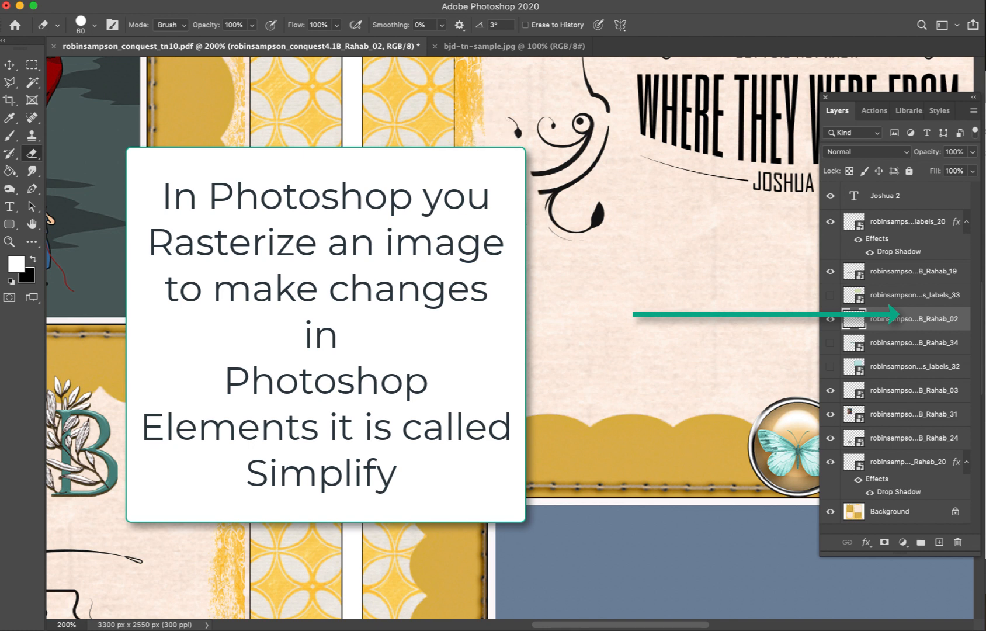
mouse_move(490, 120)
left_mouse_down()
mouse_move(544, 198)
mouse_move(533, 150)
mouse_move(541, 153)
mouse_move(541, 135)
mouse_move(585, 129)
mouse_move(577, 174)
mouse_move(558, 193)
mouse_move(590, 221)
mouse_move(594, 136)
left_mouse_up()
scroll(546, 228, "up", 5)
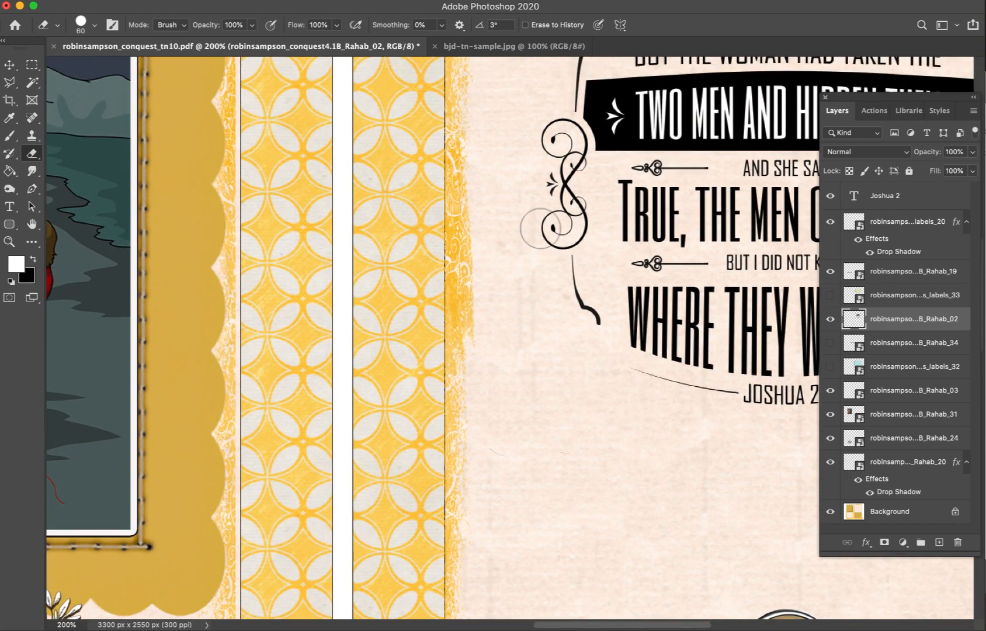
scroll(540, 228, "up", 7)
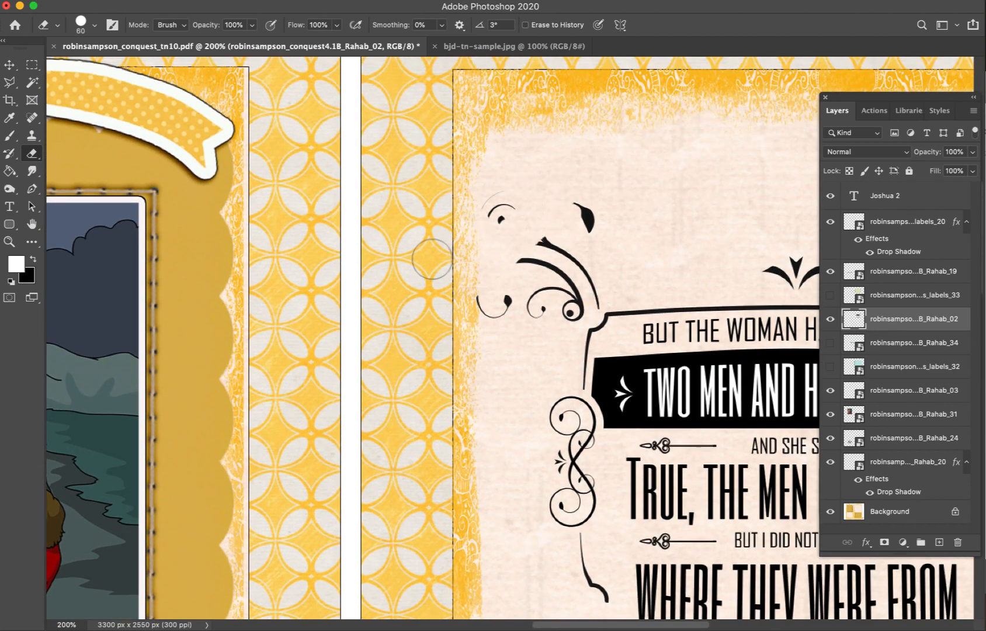
mouse_move(496, 211)
left_mouse_down()
mouse_move(575, 173)
mouse_move(613, 186)
mouse_move(581, 243)
mouse_move(599, 263)
mouse_move(562, 301)
mouse_move(590, 277)
mouse_move(591, 290)
mouse_move(485, 296)
left_mouse_up()
- Cut the verse's upper-right corner flourish with the Polygonal Lasso, paste it on its own layer and move it toward the page's upper-right corner
scroll(481, 294, "right", 10)
scroll(481, 295, "up", 4)
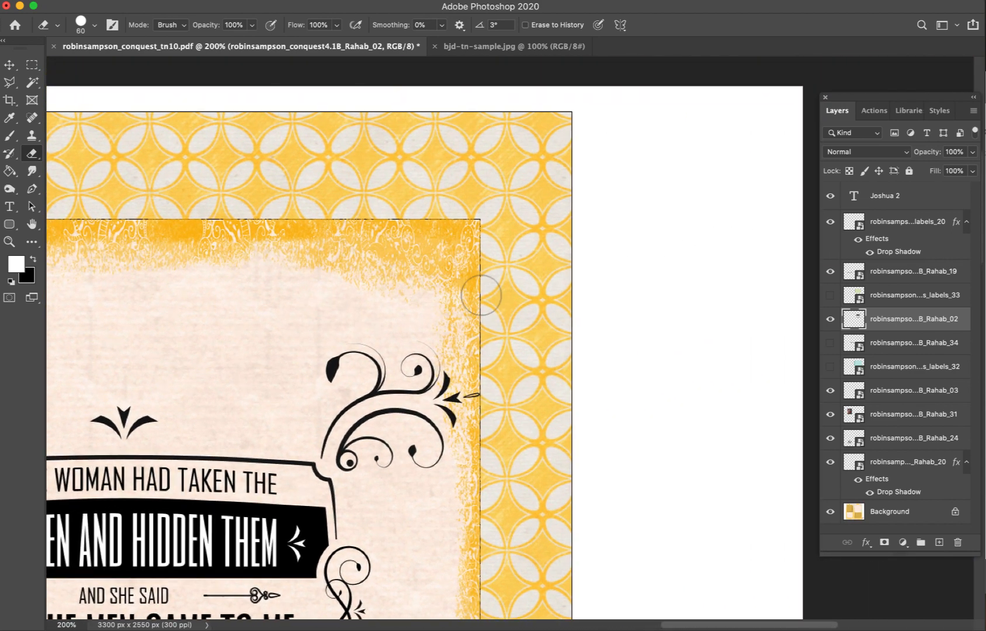
left_click(9, 84)
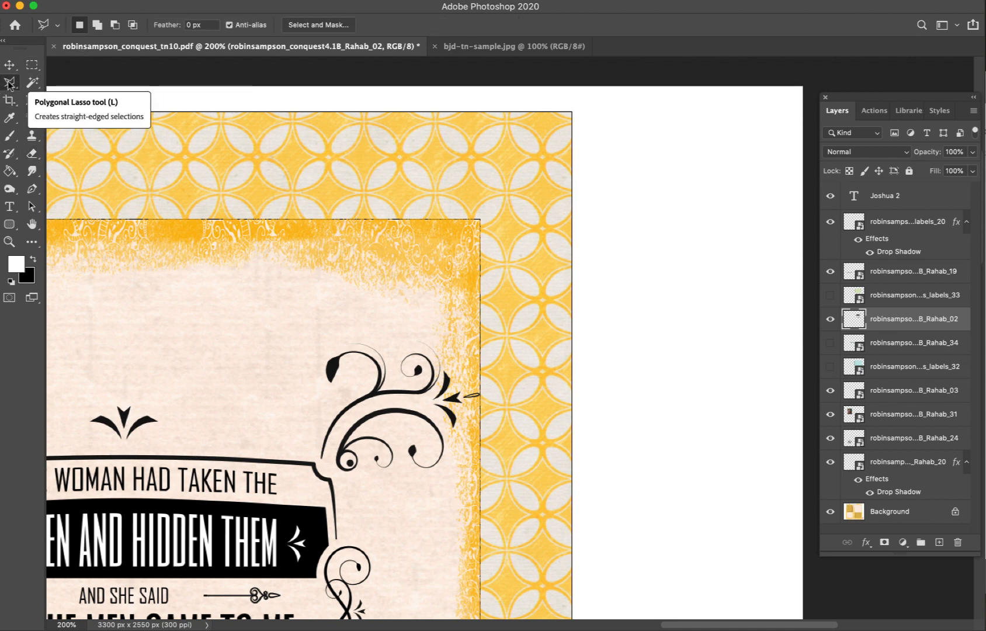
left_click(395, 280)
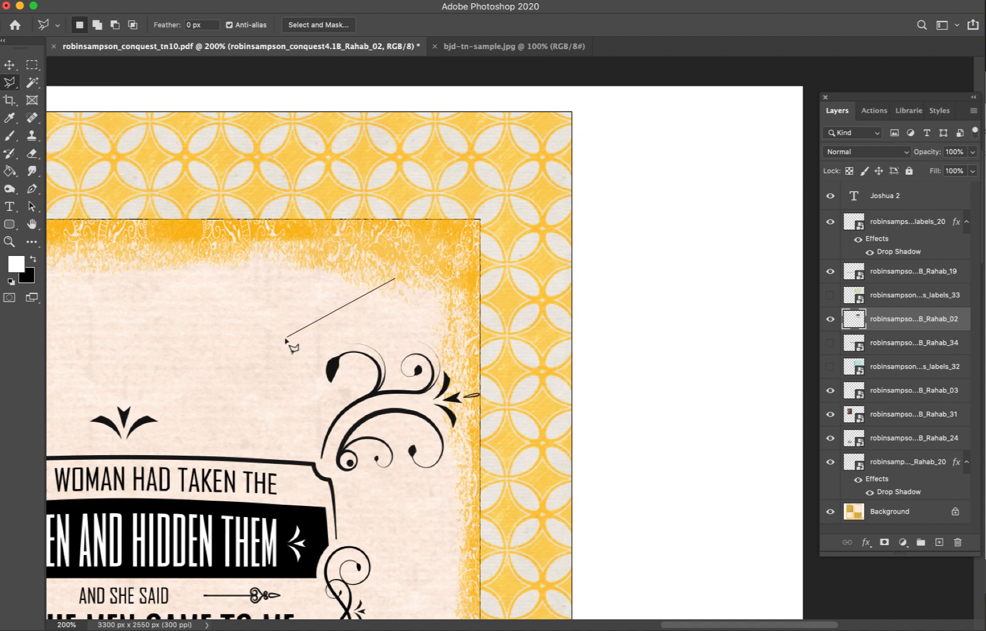
left_click(282, 341)
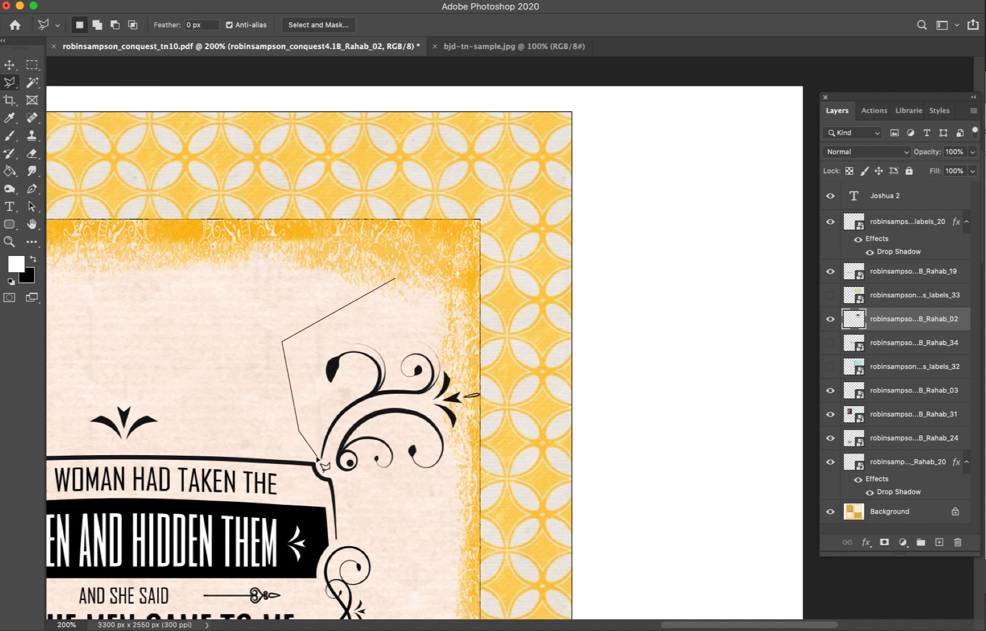
left_click(344, 484)
left_click(462, 505)
left_click(522, 411)
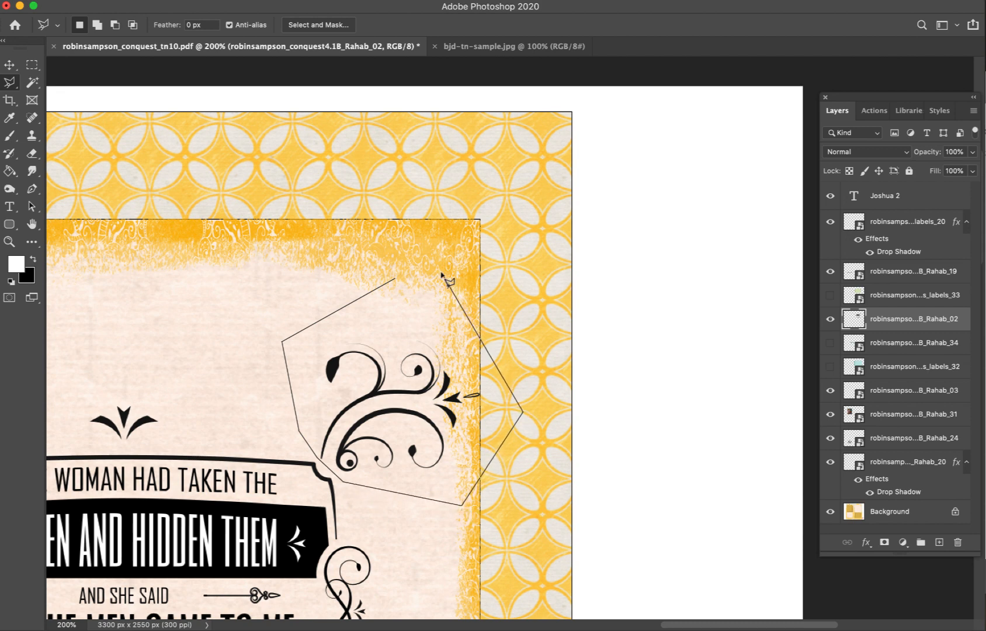
left_click(393, 281)
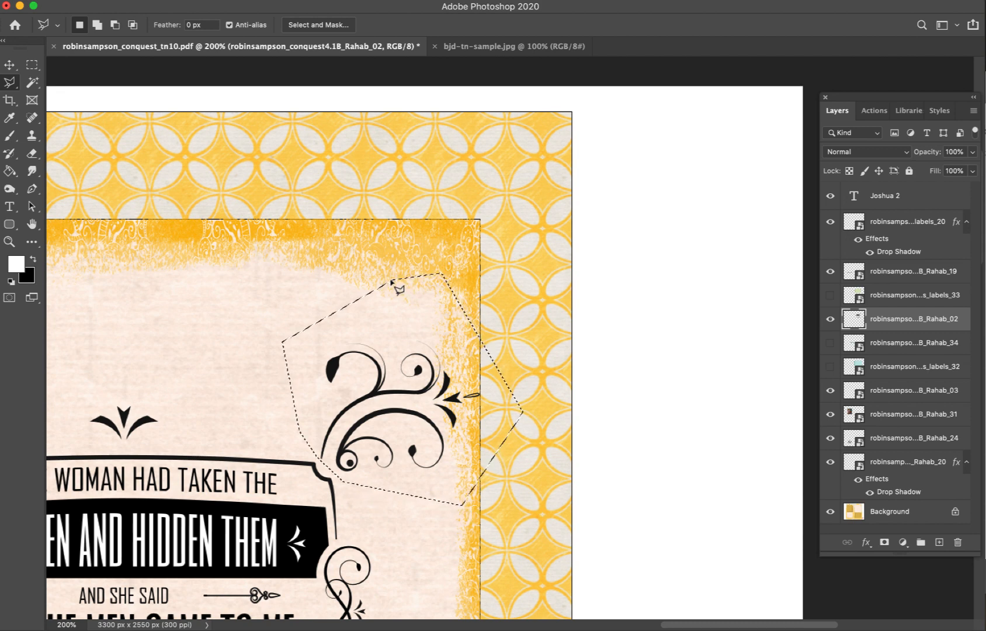
key("Delete")
key("ctrl+d")
key("ctrl+v")
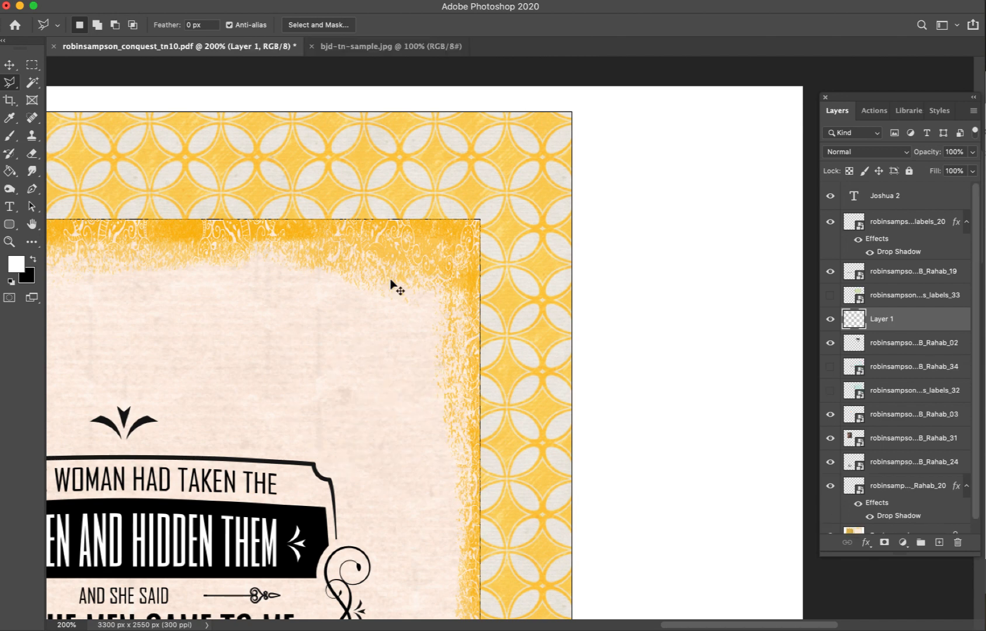
left_click(9, 64)
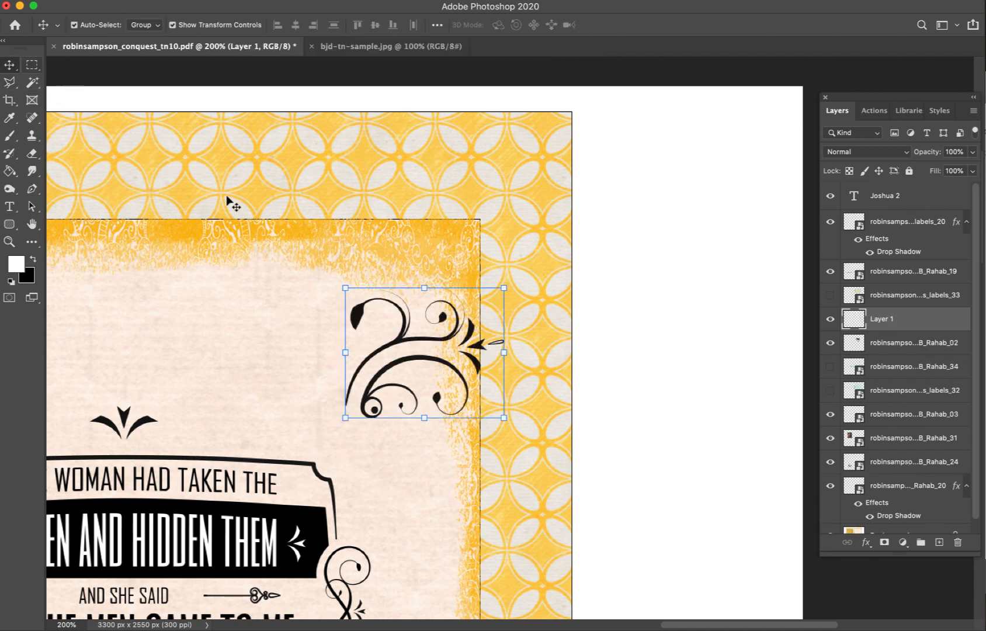
left_click_drag(422, 342, 392, 277)
- Outline the verse's lower-right corner flourish with the Polygonal Lasso, then cut and paste it onto its own layer
scroll(353, 386, "left", 7)
scroll(354, 386, "down", 3)
scroll(344, 426, "down", 8)
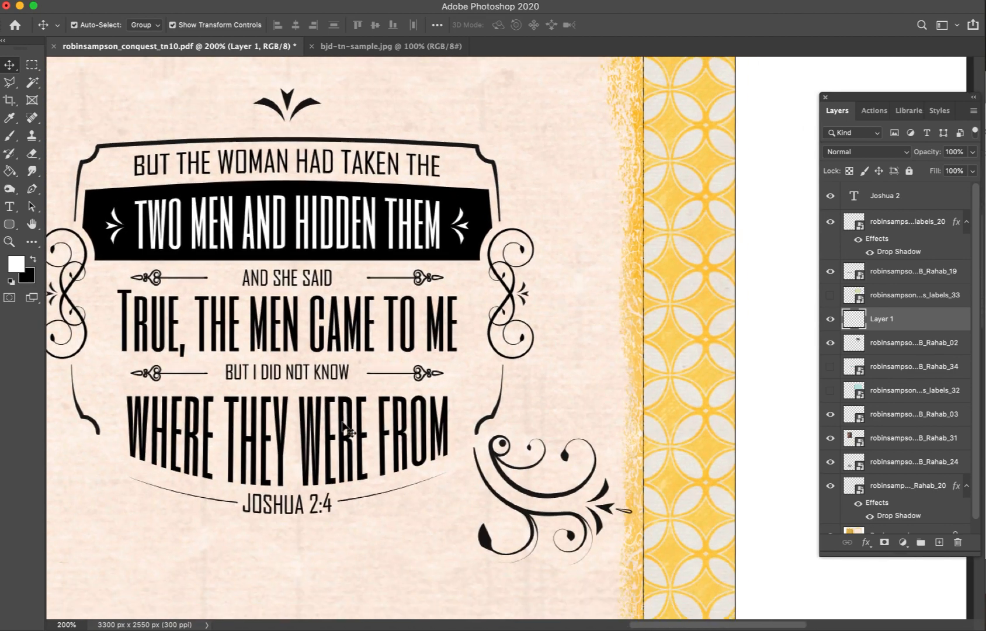
scroll(343, 426, "up", 2)
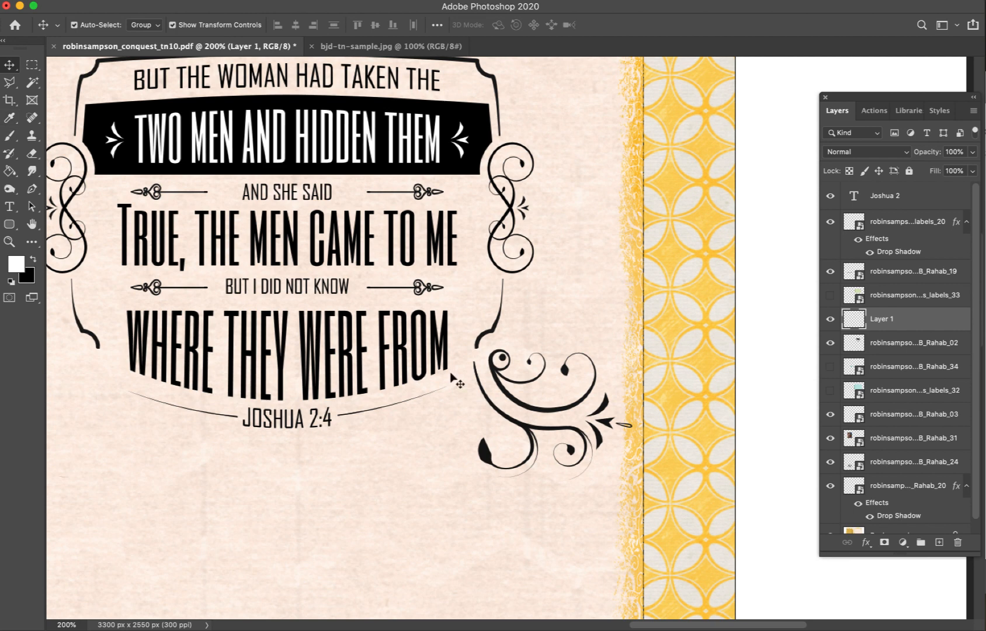
left_click(504, 390)
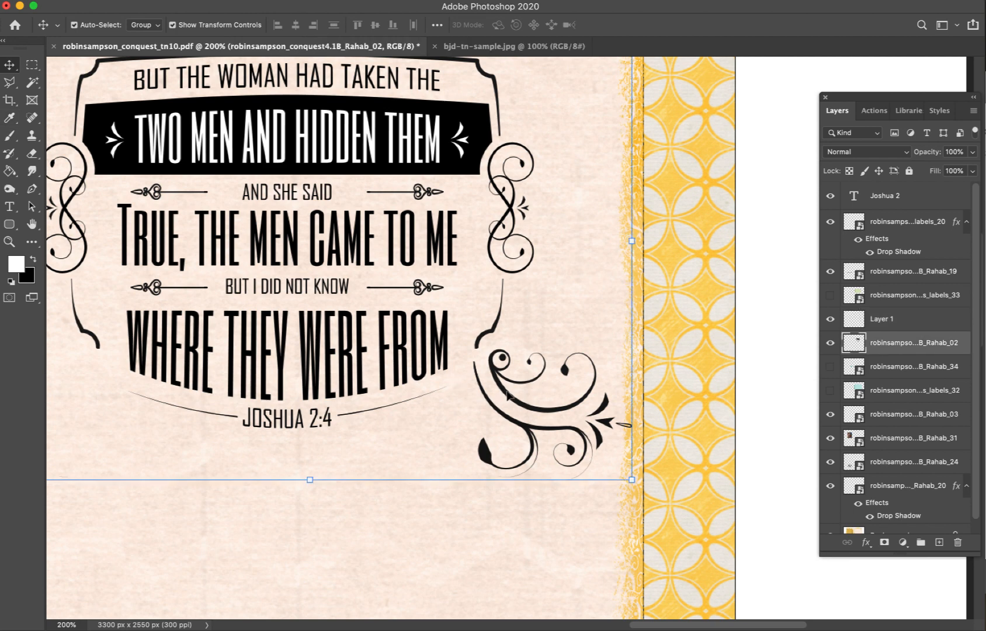
left_click(7, 83)
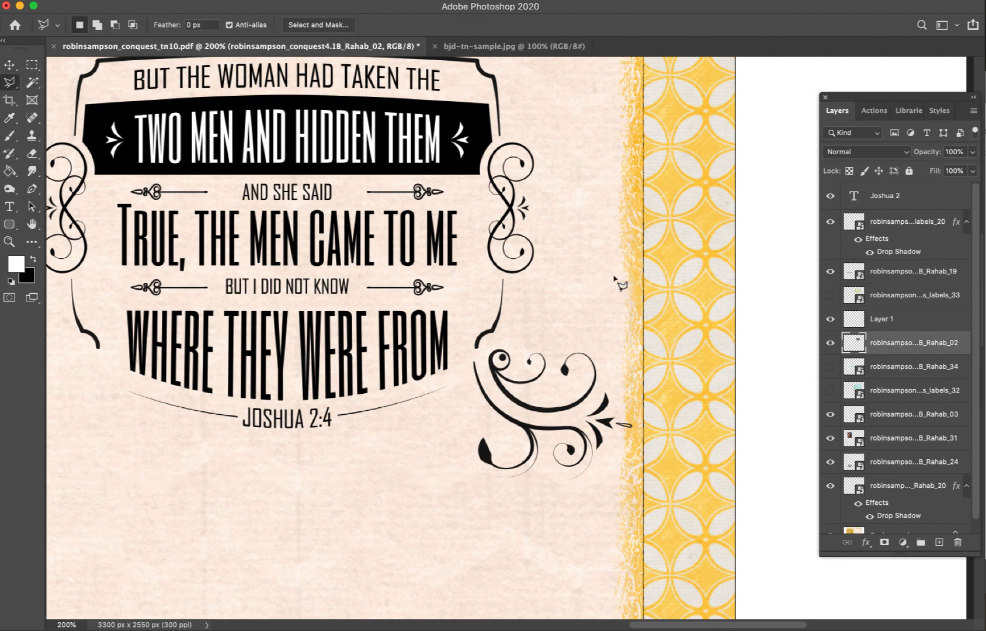
left_click(575, 280)
left_click(456, 505)
left_click(672, 497)
left_click(664, 389)
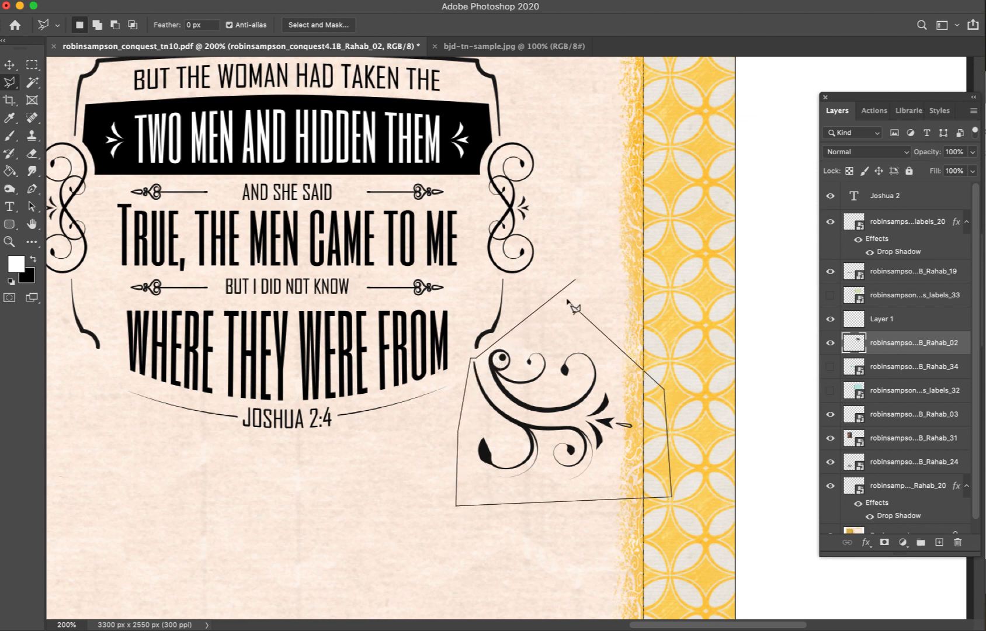
left_click(567, 280)
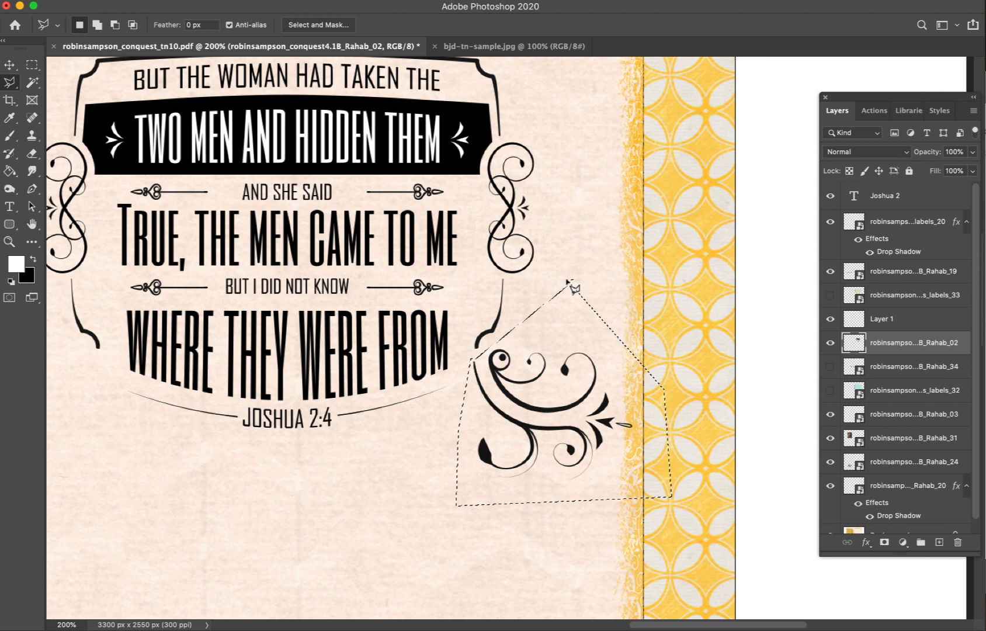
key("ctrl+x")
key("ctrl+v")
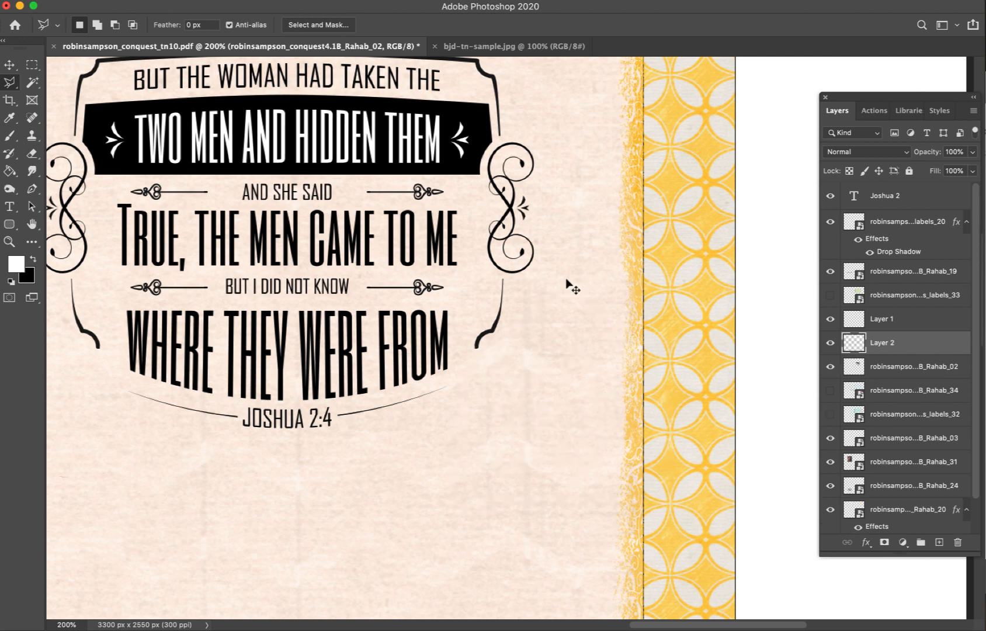
- Rotate the pasted lower-right flourish about -176° and place it in the white margin beside the right page
left_click(10, 65)
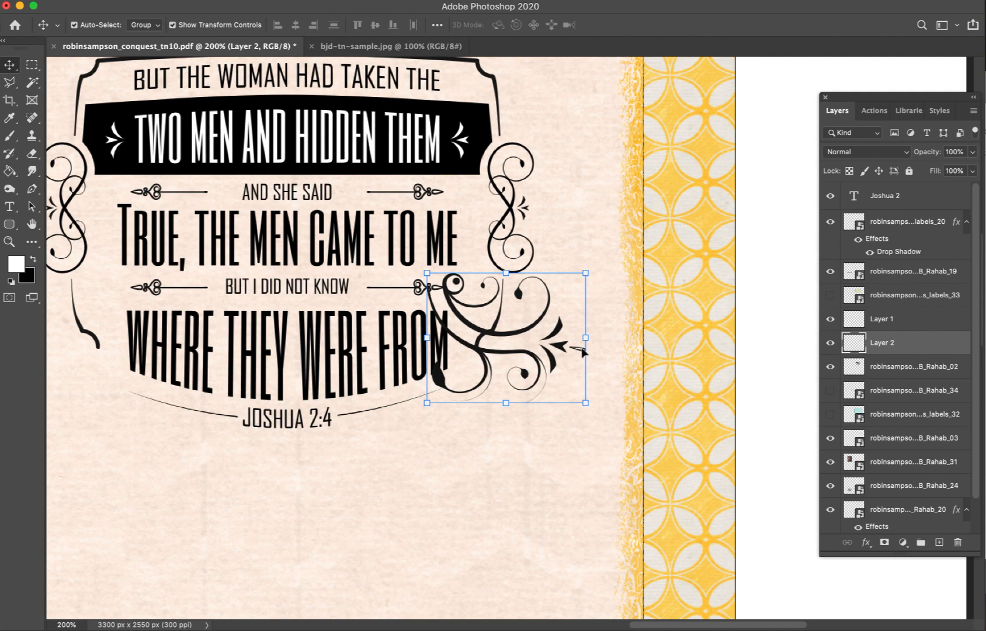
left_click_drag(559, 351, 587, 484)
key("super+minus")
key("super+minus")
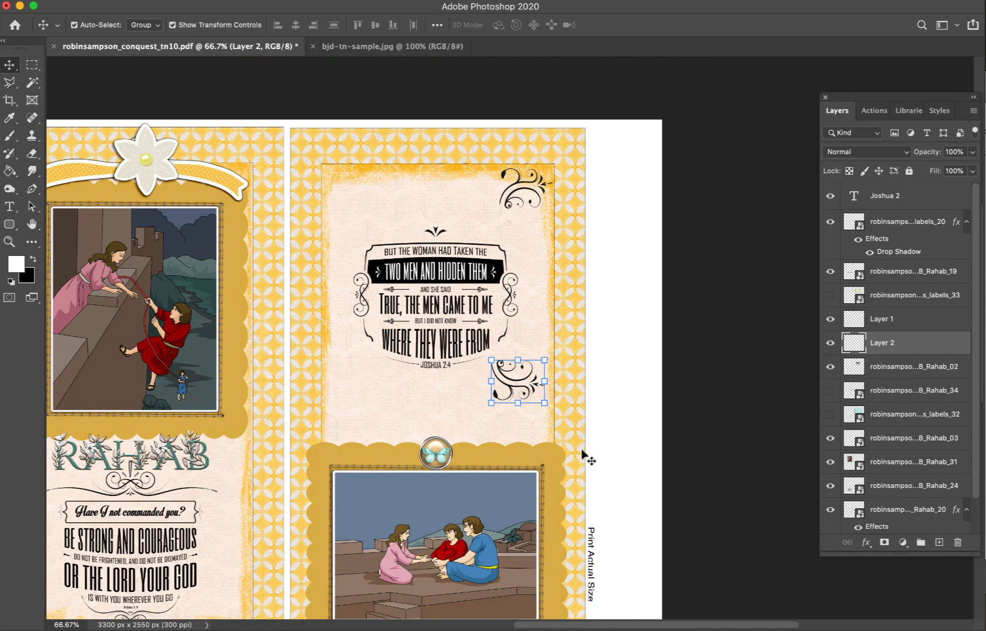
left_click_drag(550, 348, 468, 415)
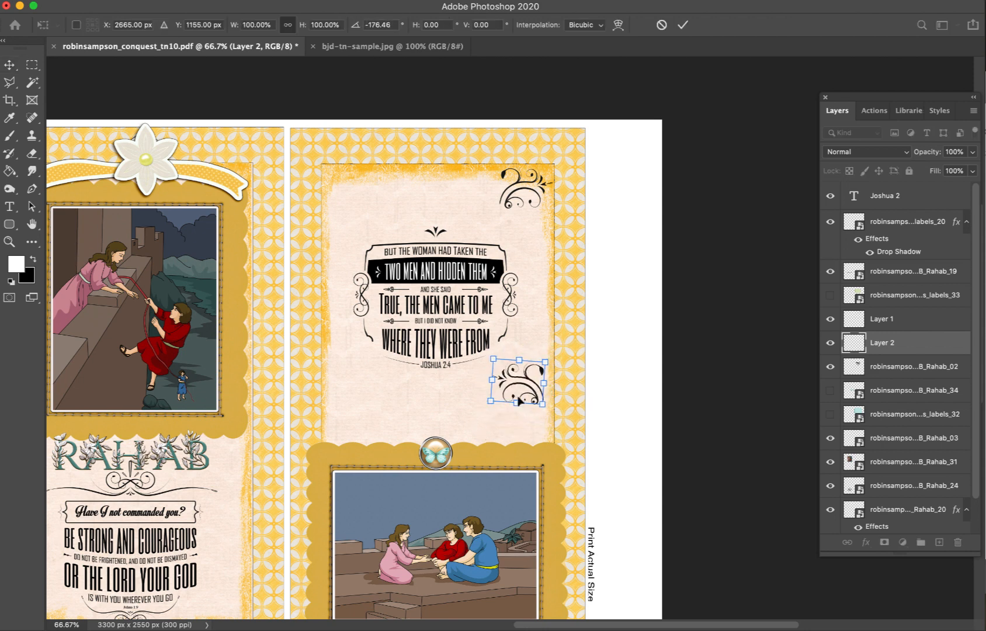
left_click_drag(527, 392, 631, 263)
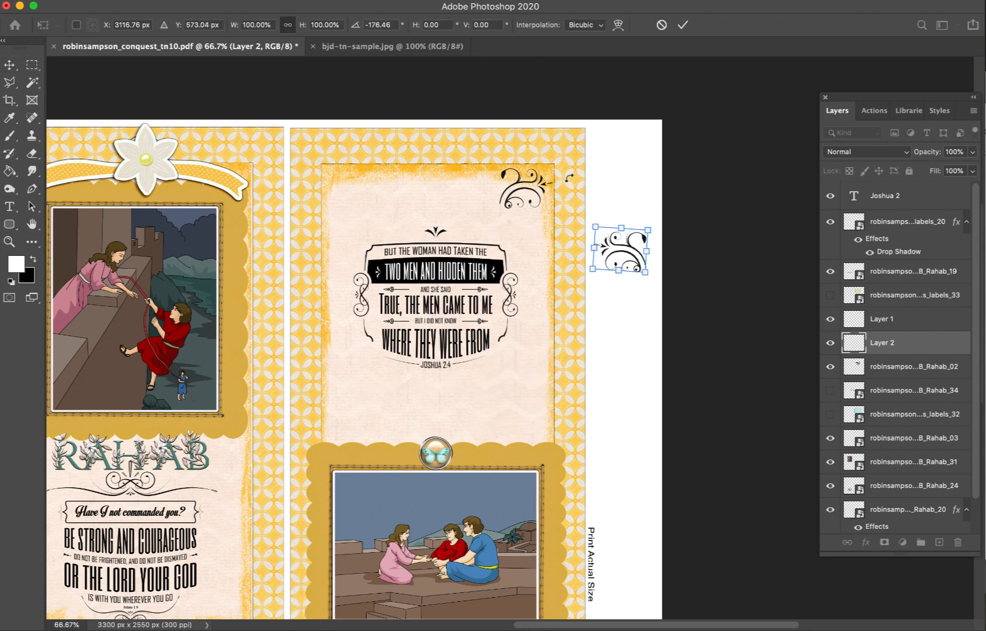
key("Return")
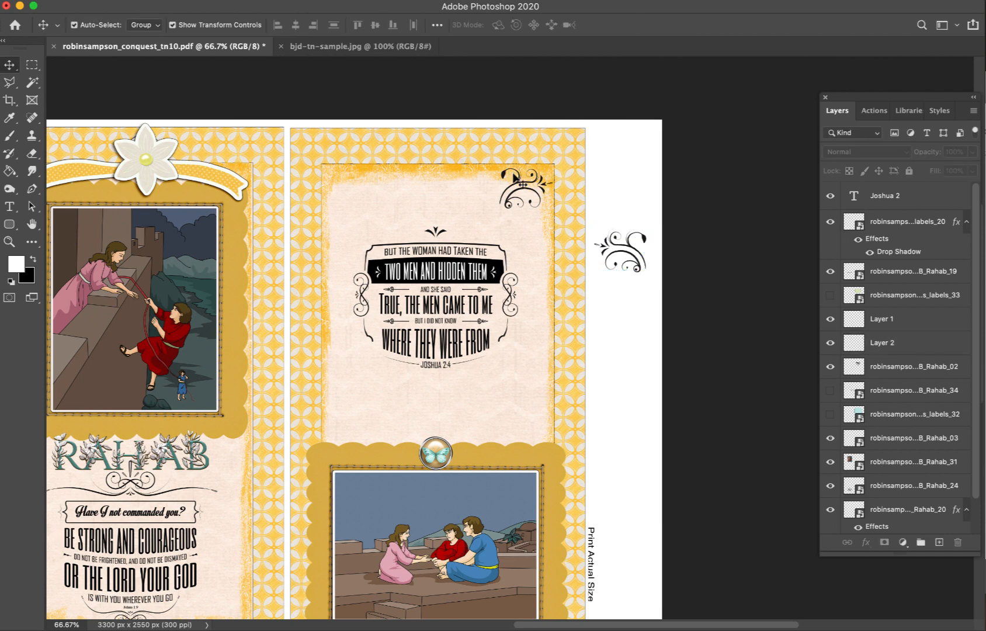
- Move the upper-right flourish to the white margin above the other flourish and shift the verse slightly upward on the page
left_click_drag(519, 183, 622, 162)
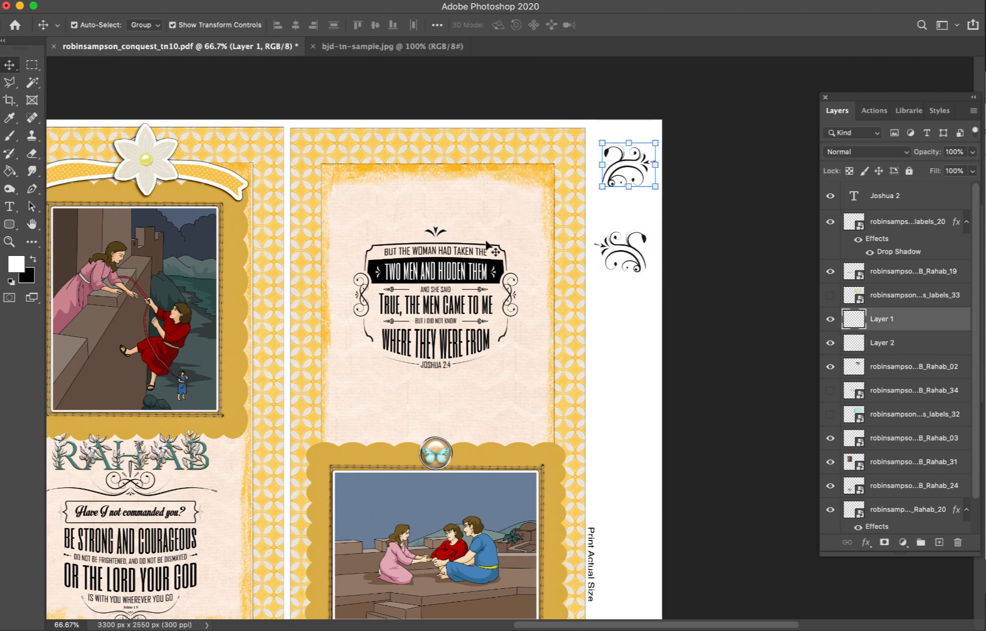
left_click(466, 282)
left_click_drag(465, 280, 465, 242)
left_click_drag(467, 267, 468, 266)
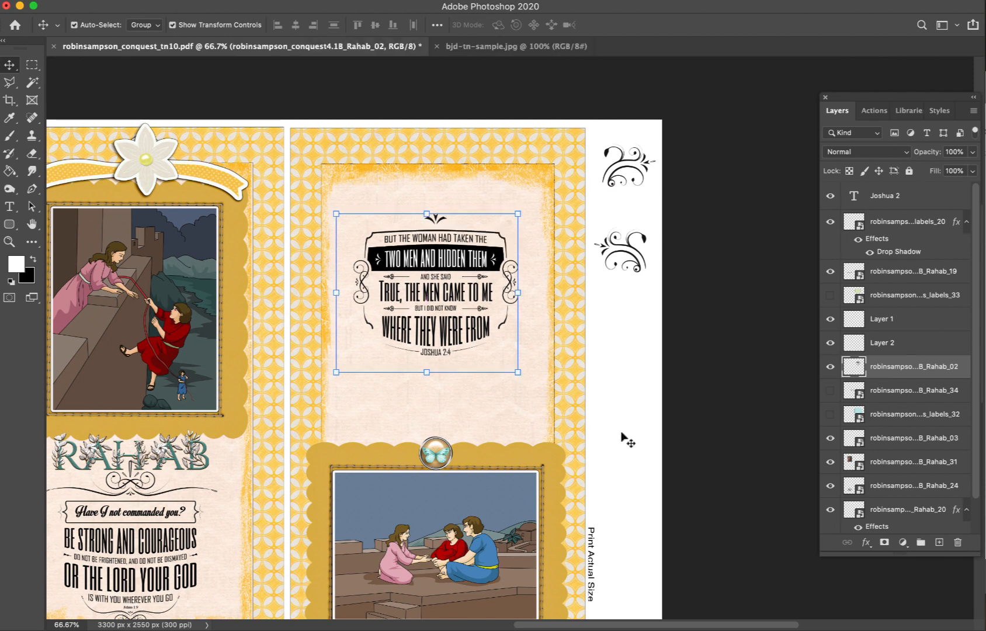
- Place the round teal scalloped mat (mats_labels_27) from Lingo's Conquest Mats section behind the right page's verse
left_click(681, 628)
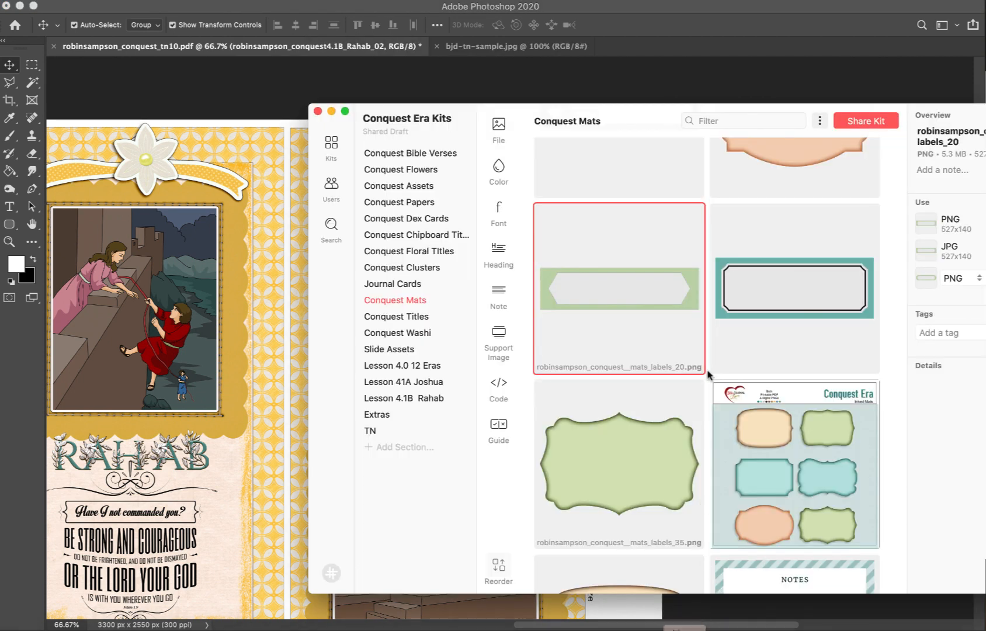
scroll(719, 350, "down", 4)
scroll(719, 349, "up", 6)
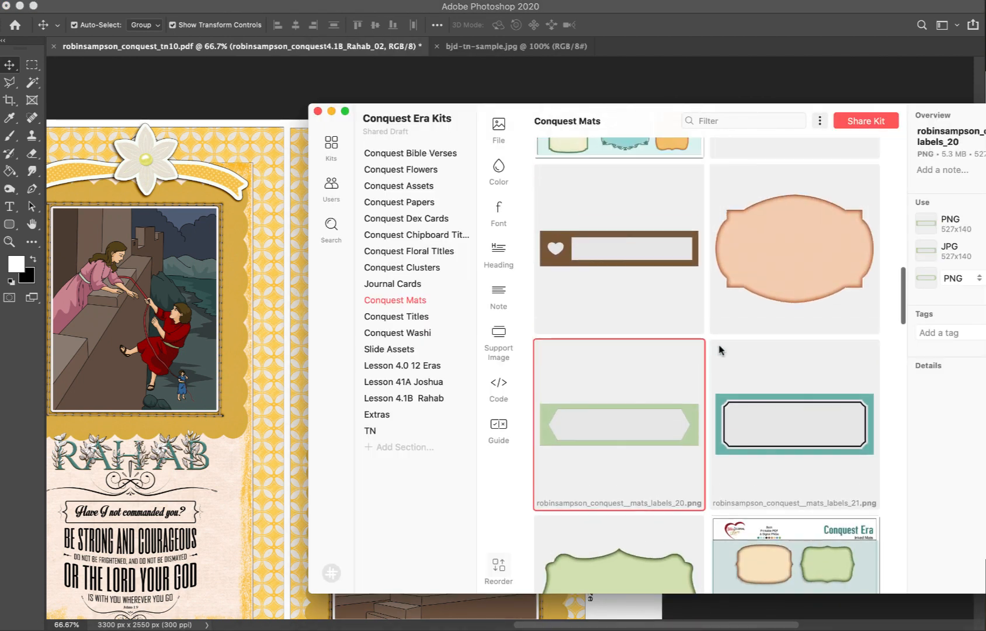
scroll(719, 350, "up", 5)
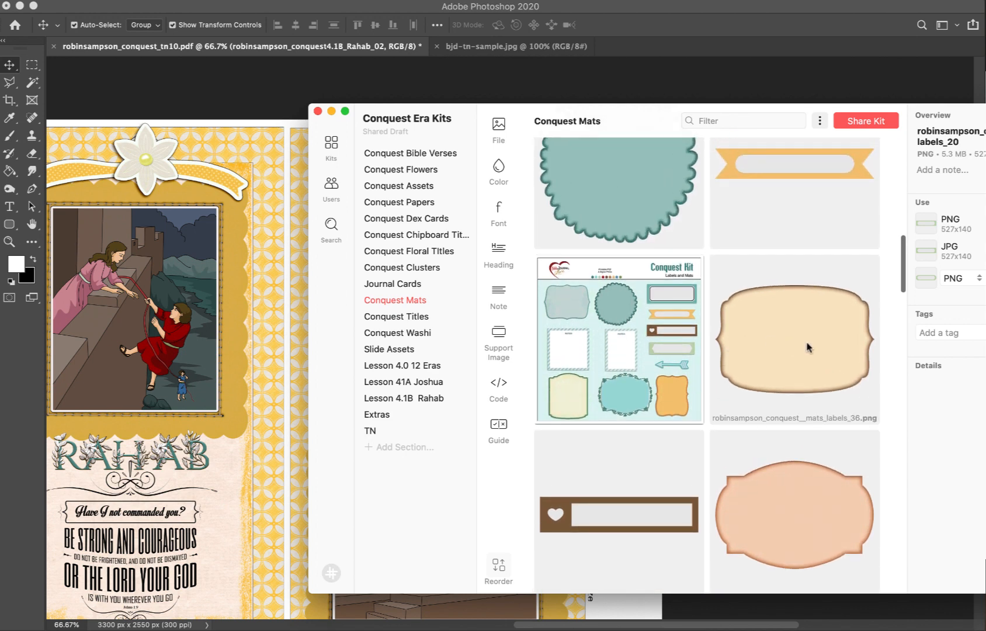
left_click_drag(612, 184, 462, 271)
key("Return")
key("ctrl+bracketleft")
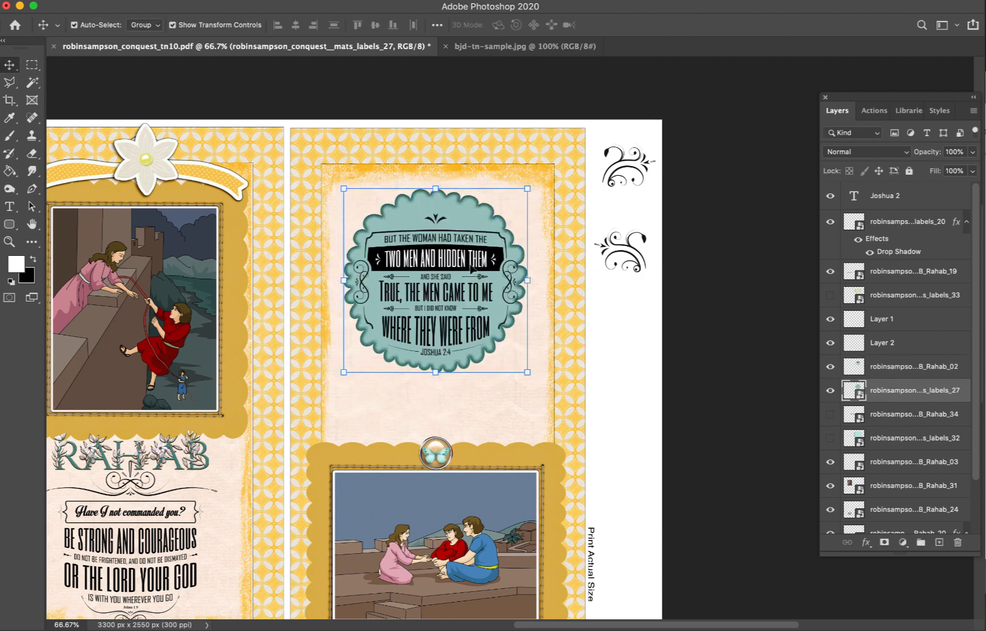
- Nudge the Joshua 2:4 verse slightly up to center it on the teal scalloped mat, then select the mat
left_click(590, 331)
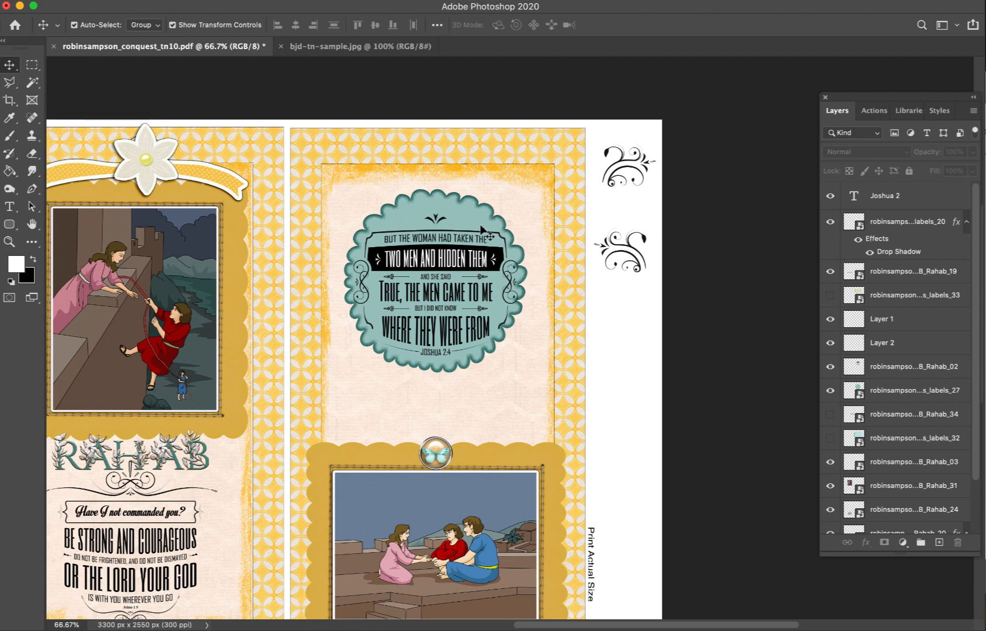
left_click(445, 264)
left_click_drag(446, 264, 446, 261)
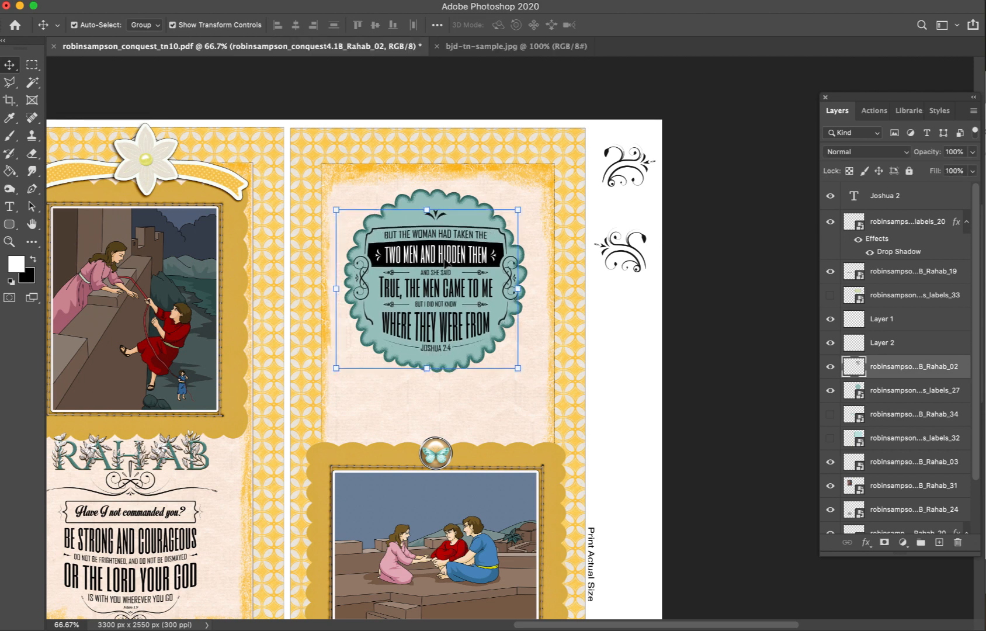
left_click(577, 326)
left_click(468, 202)
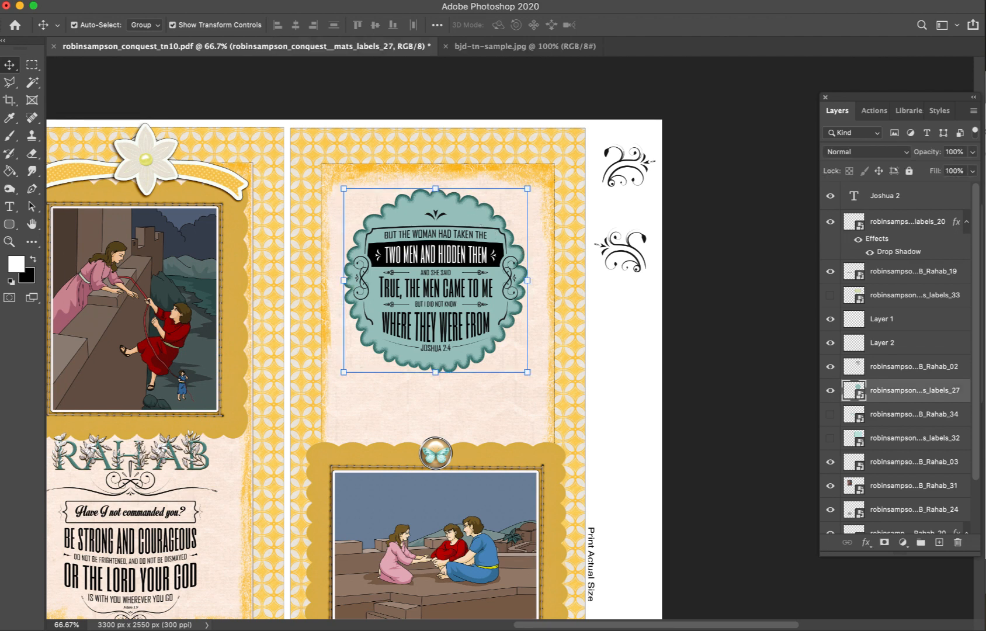
- Apply the first shadow style in the sahindesigns realistic shadow set to the round teal scalloped mat and deselect it
left_click(937, 111)
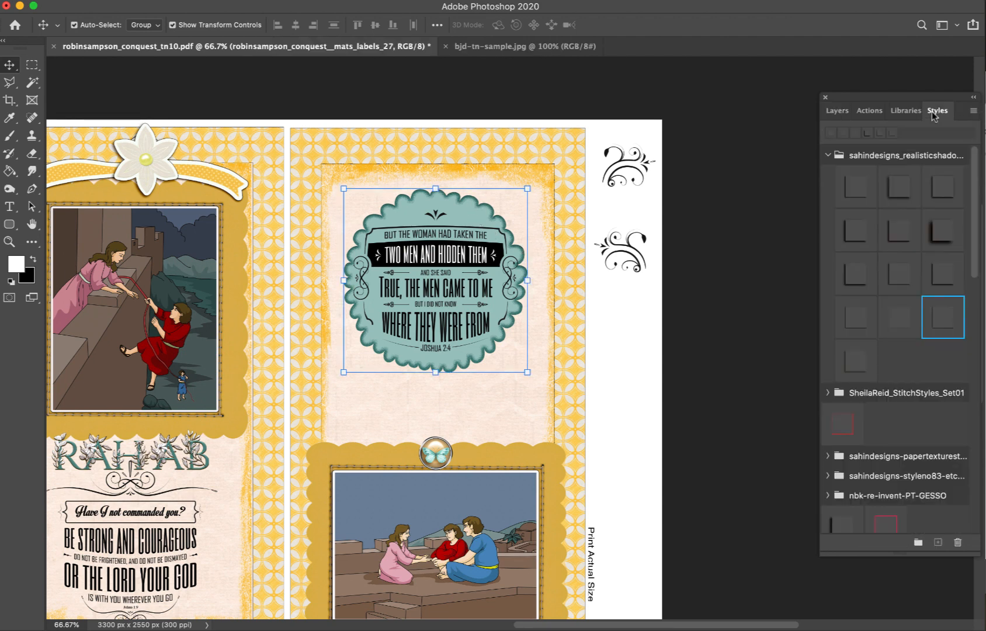
left_click(946, 327)
left_click(850, 187)
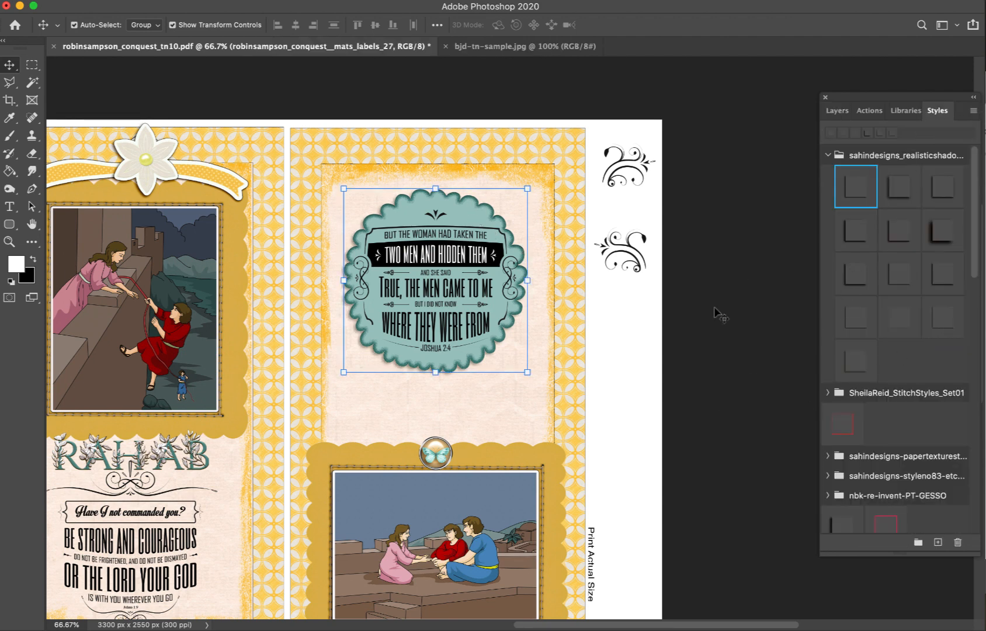
left_click(666, 400)
- Move the floral RAHAB title to the right page, between the round teal verse mat and the butterfly brad
scroll(573, 416, "down", 2)
scroll(576, 416, "down", 1)
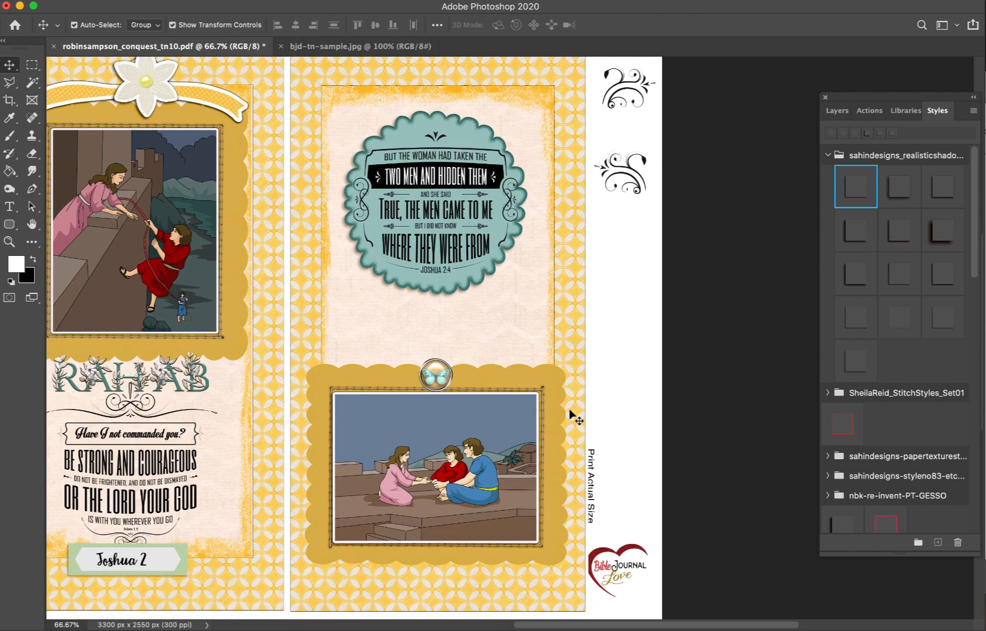
left_click_drag(196, 375, 494, 318)
left_click(248, 444)
left_click_drag(196, 379, 470, 321)
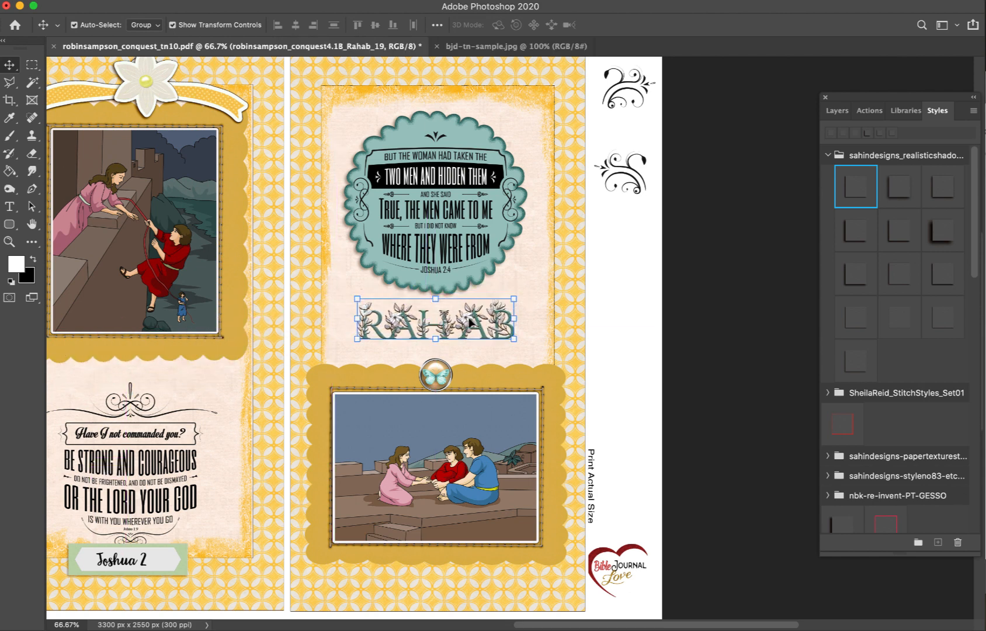
- Shift the "Be strong and courageous" verse slightly upward under the left page's picture and deselect it
left_click_drag(154, 462, 157, 447)
scroll(157, 448, "left", 5)
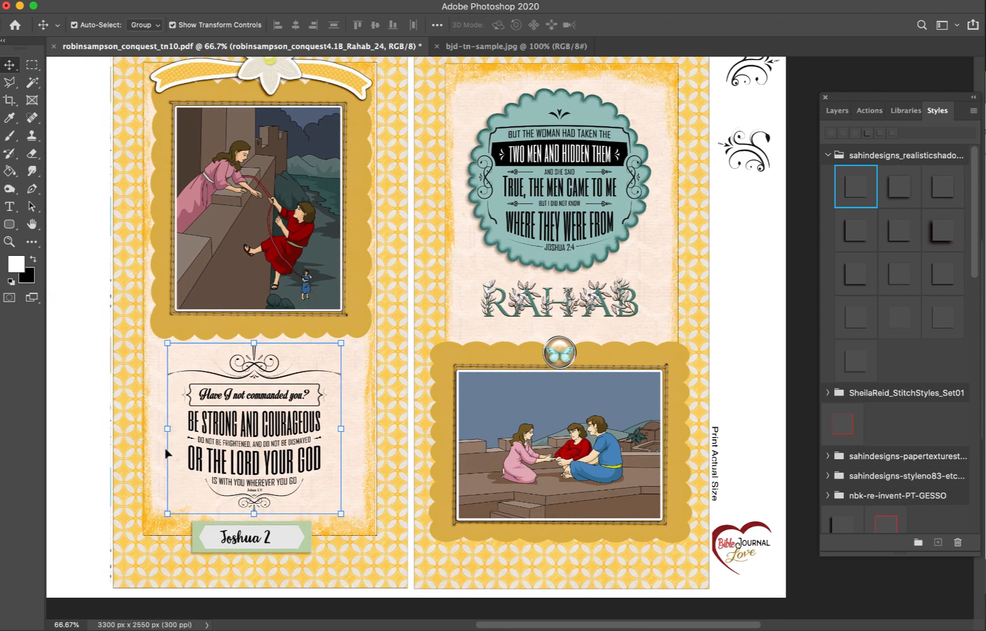
left_click(268, 445)
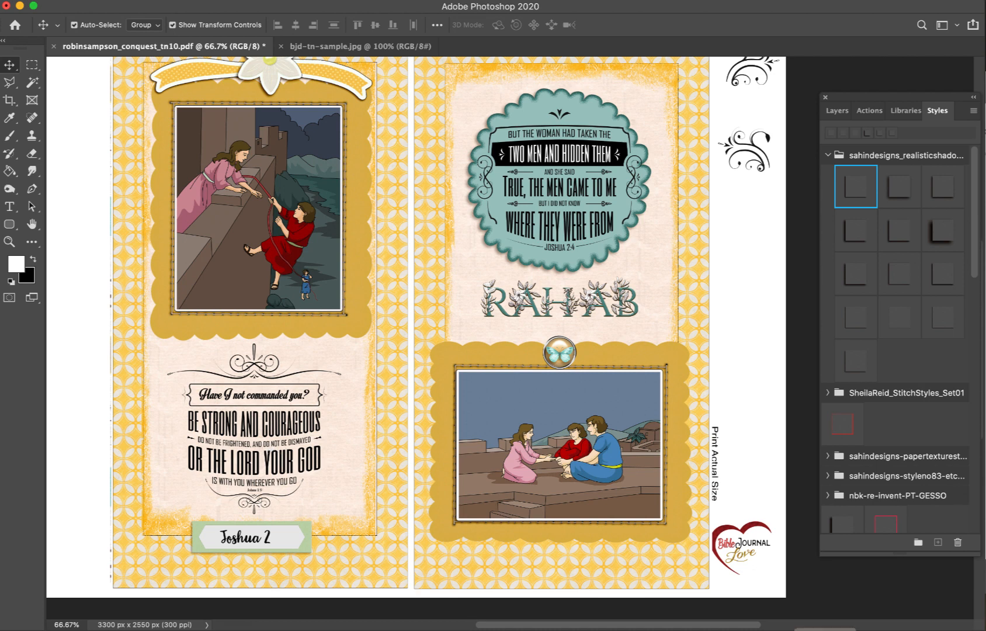
- Place the pale blue mat (mats_labels_28) from Lingo's Conquest Mats over the left page's verse and stretch it to cover the verse
left_click(684, 629)
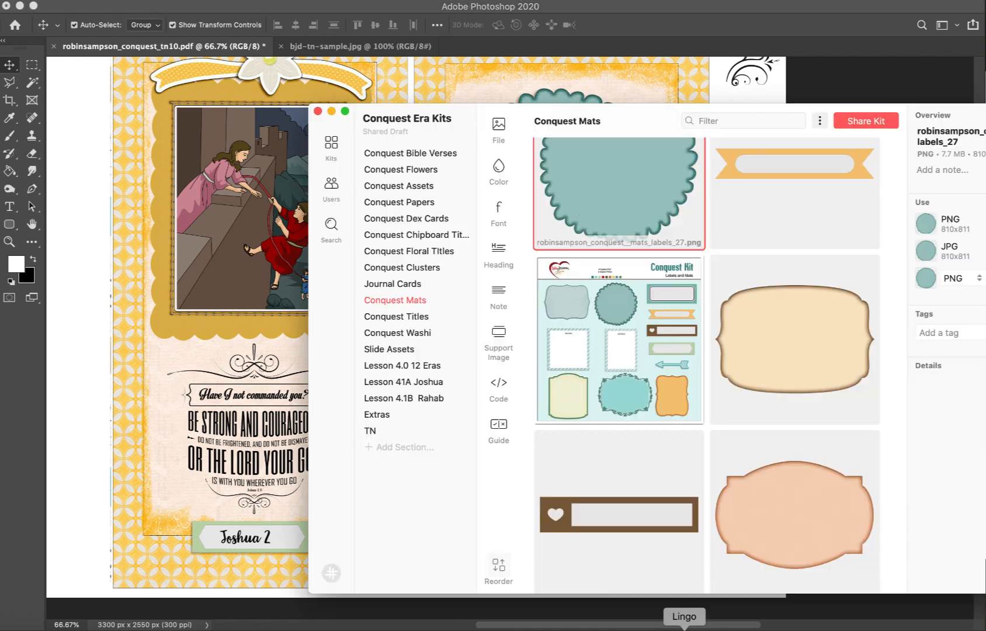
scroll(657, 444, "down", 10)
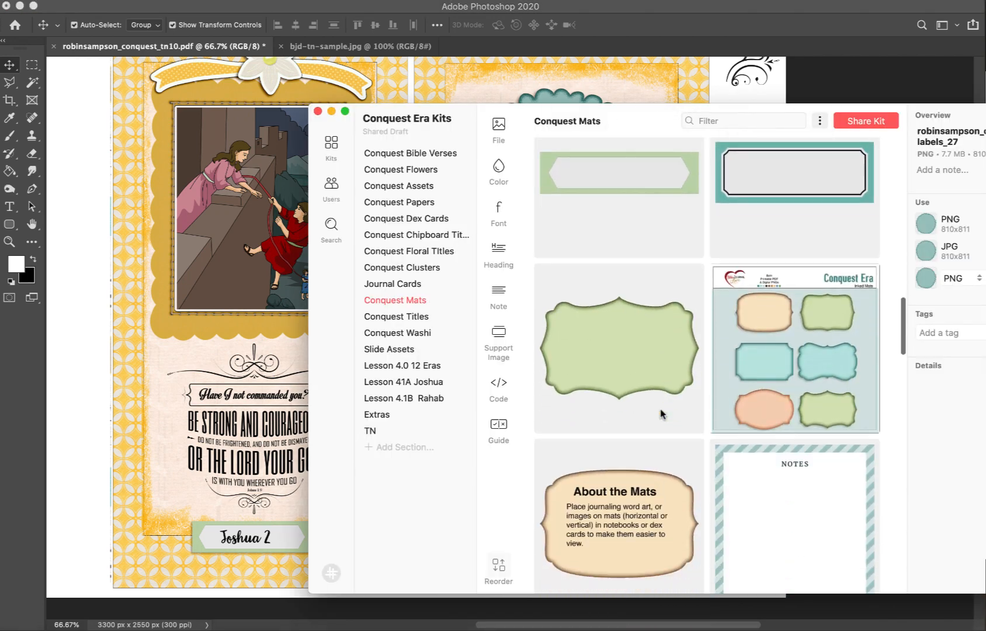
scroll(661, 413, "down", 7)
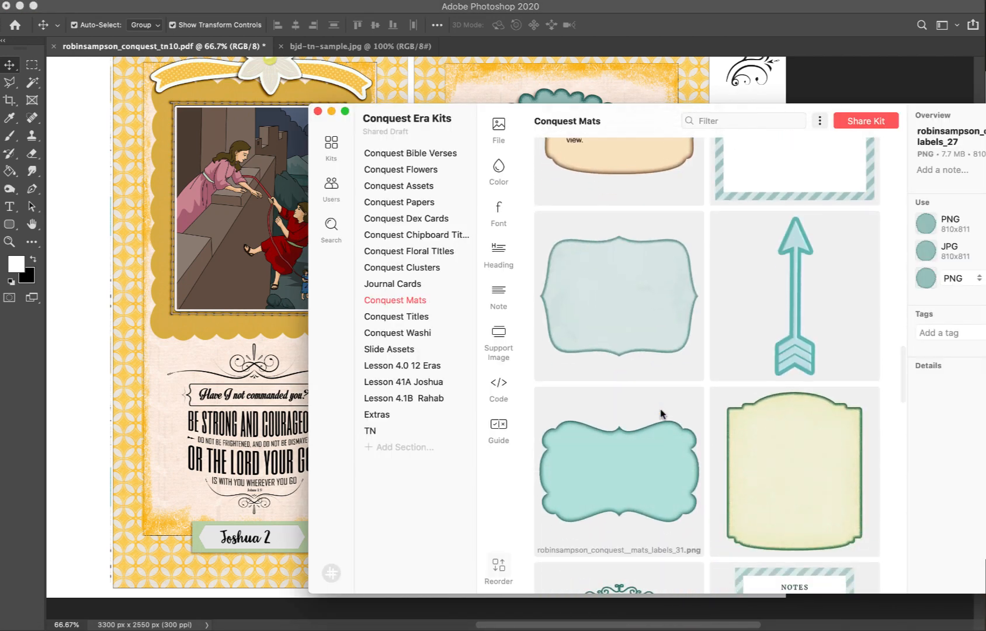
left_click_drag(637, 300, 170, 360)
left_click_drag(413, 301, 254, 383)
left_click_drag(254, 495, 254, 520)
key("Return")
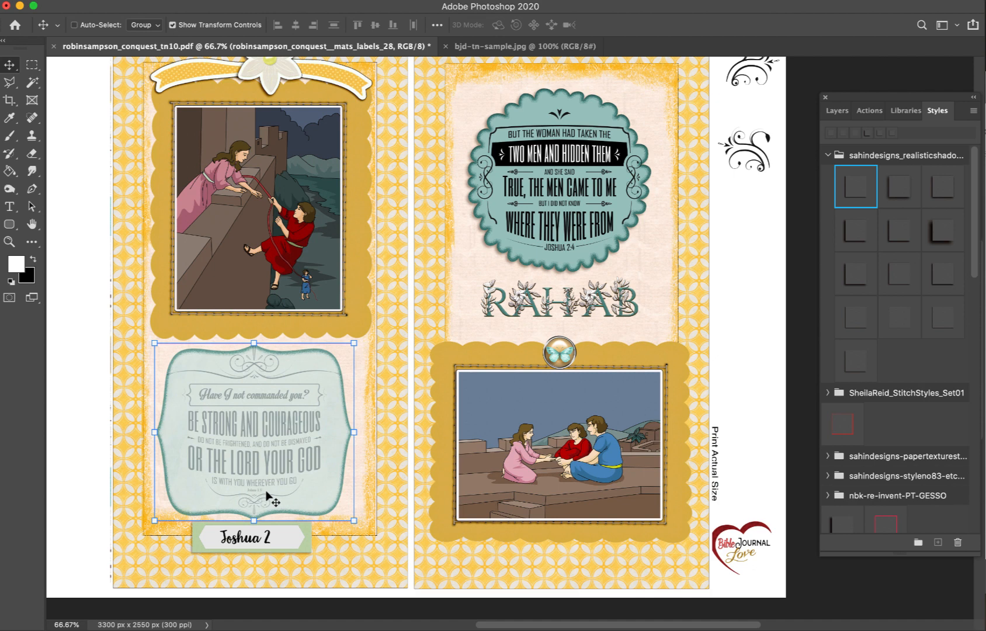
- Lower the pale blue mat in the layer order until it sits directly beneath the "Be strong and courageous" verse (Rahab_24)
left_click(837, 112)
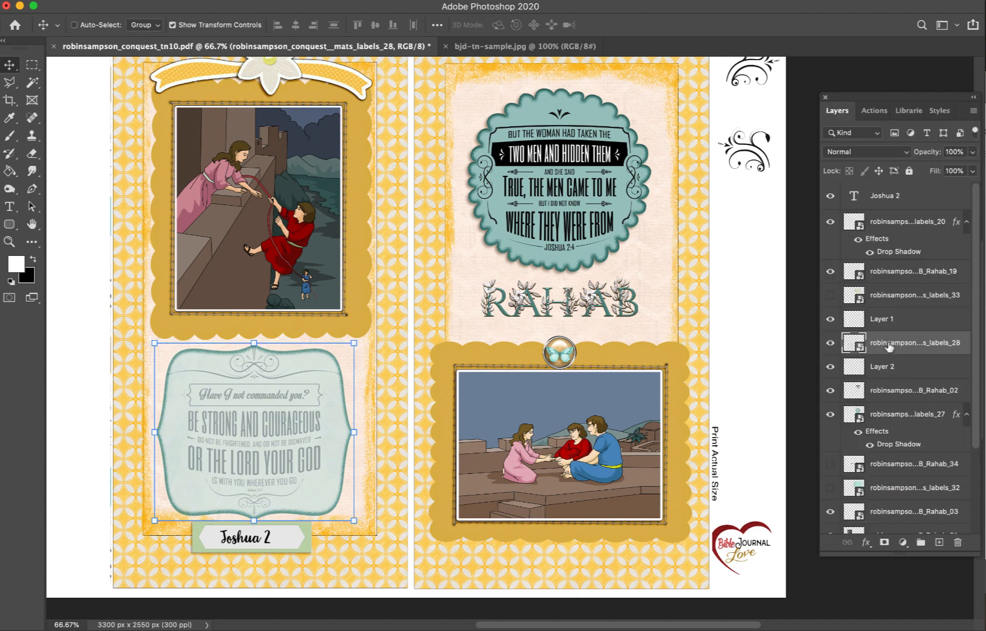
key("super+bracketleft")
key("super+bracketleft")
key("super+bracketleft")
key("super+bracketleft")
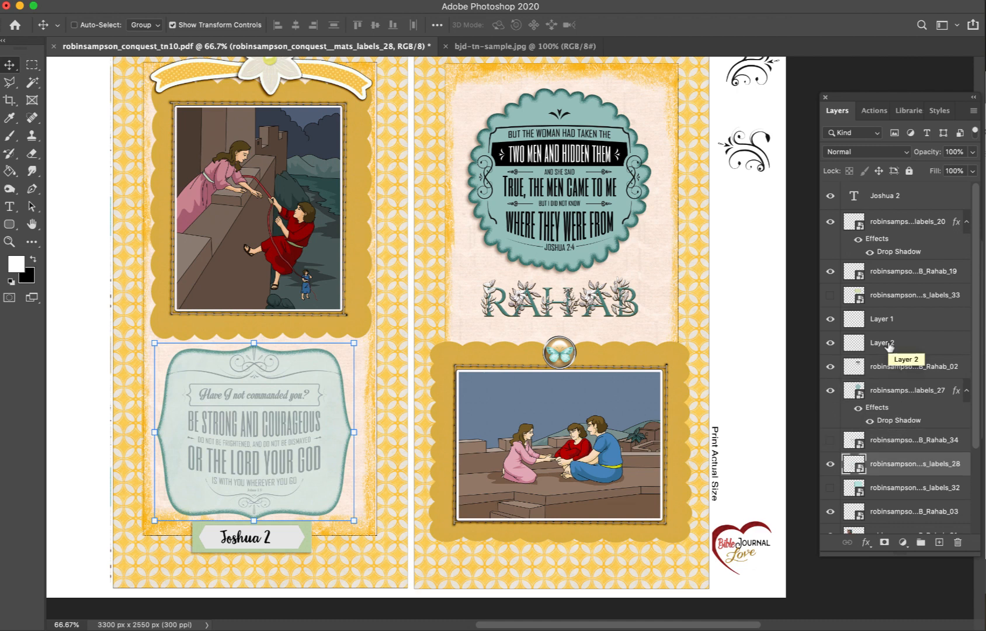
key("super+bracketleft")
key("super+bracketleft")
key("super+bracketleft")
key("super+bracketleft")
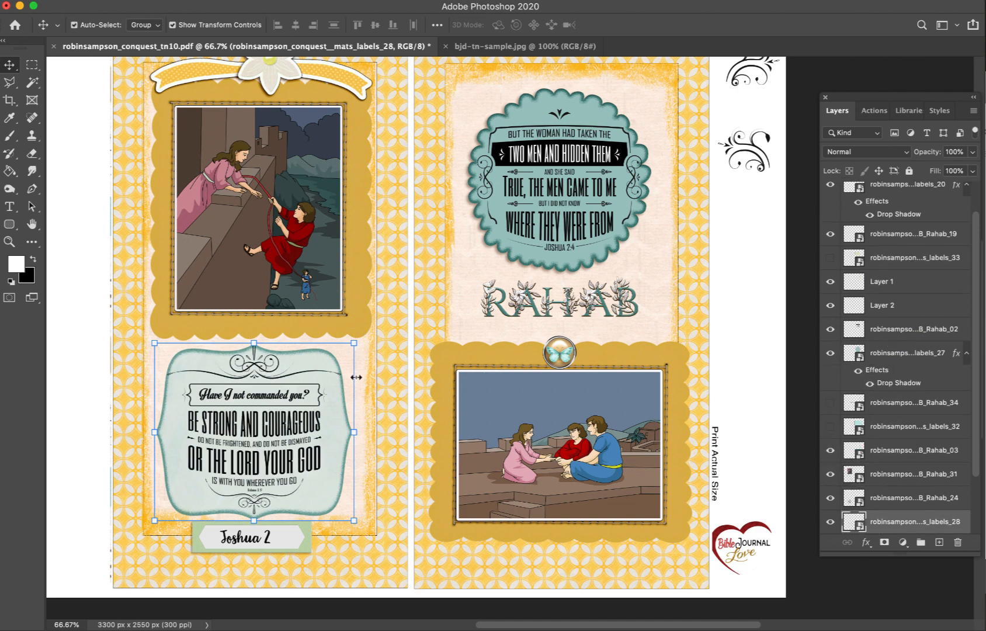
- Group the "Be strong and courageous" verse layer with its pale blue mat layer and name the group Verse
left_click(830, 499)
left_click(829, 500)
left_click(889, 501)
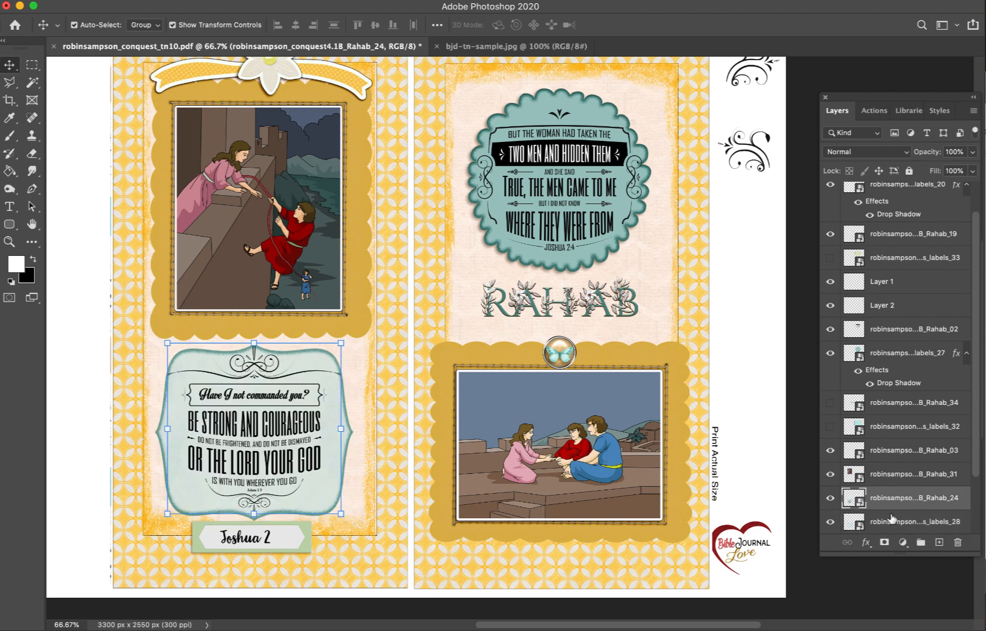
left_click(893, 518, "shift")
key("super+g")
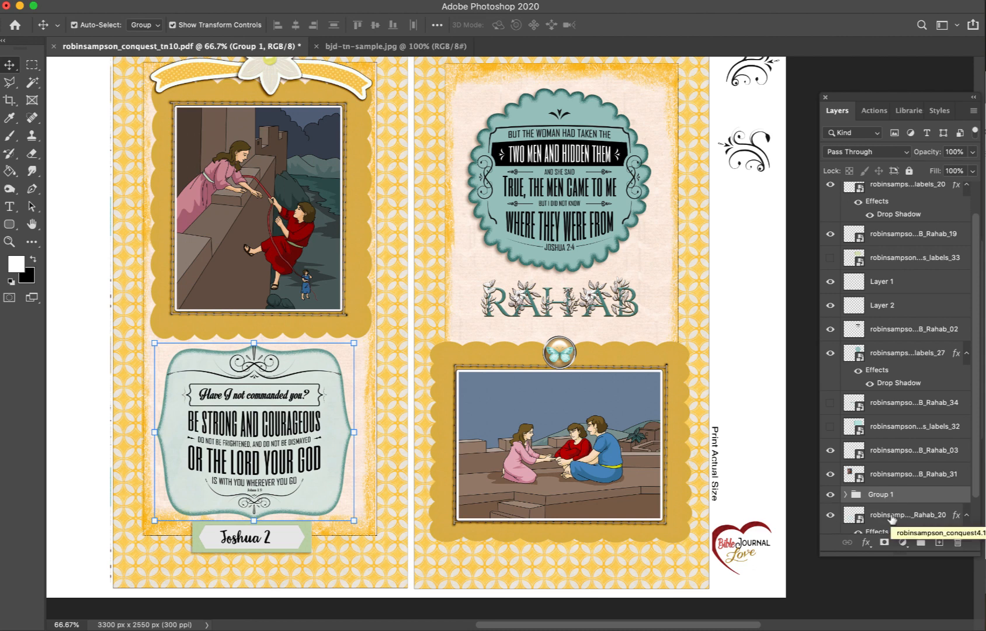
type("ve")
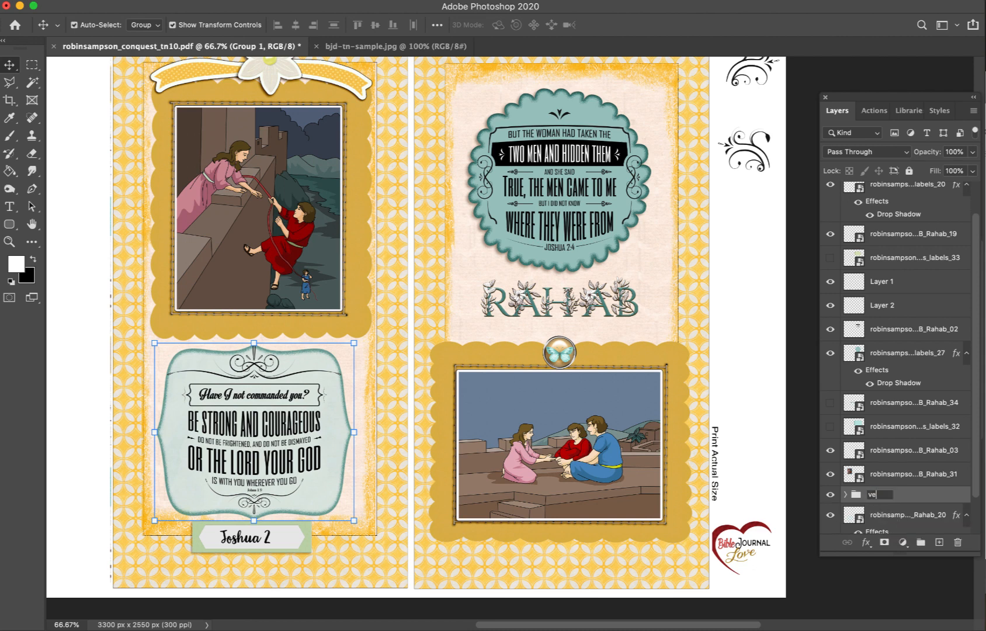
type("rrse")
key("Return")
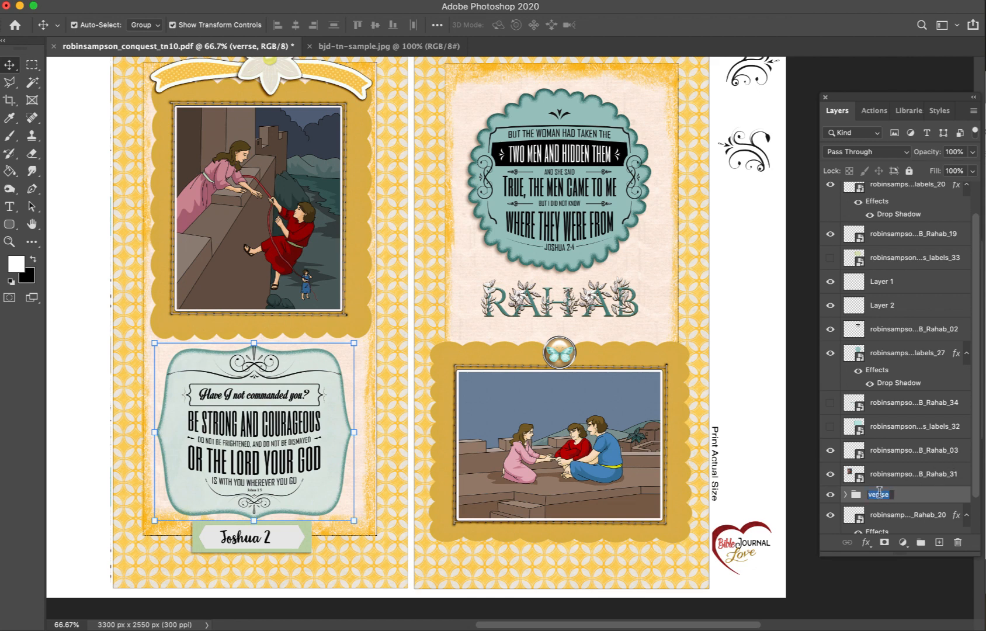
type("Verse")
key("Return")
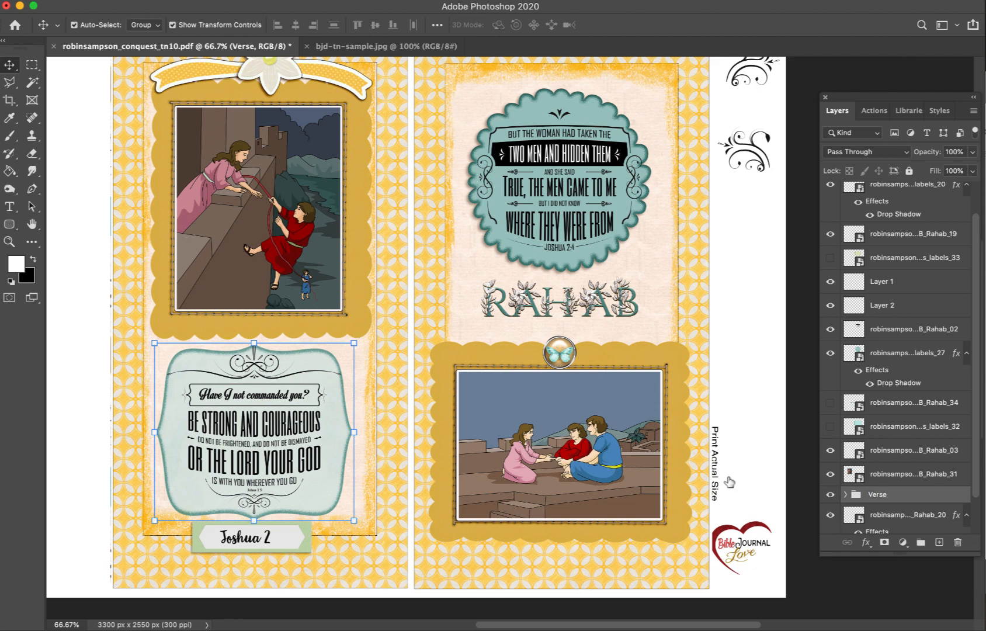
- Move the green label and its Joshua 2 text to the lower edge of the right page's picture
left_click(352, 578)
left_click(301, 537)
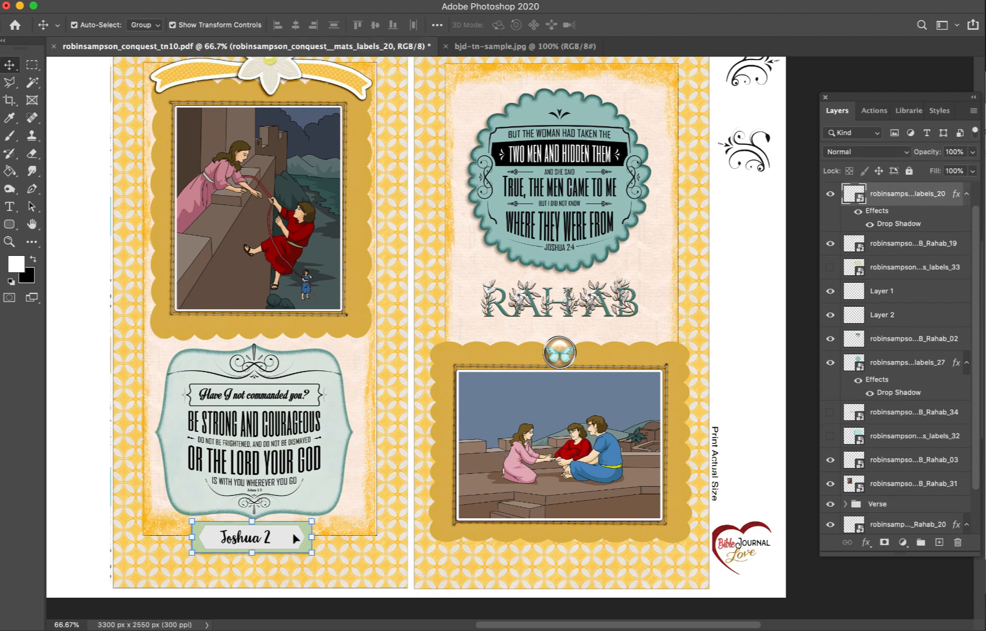
left_click(285, 537)
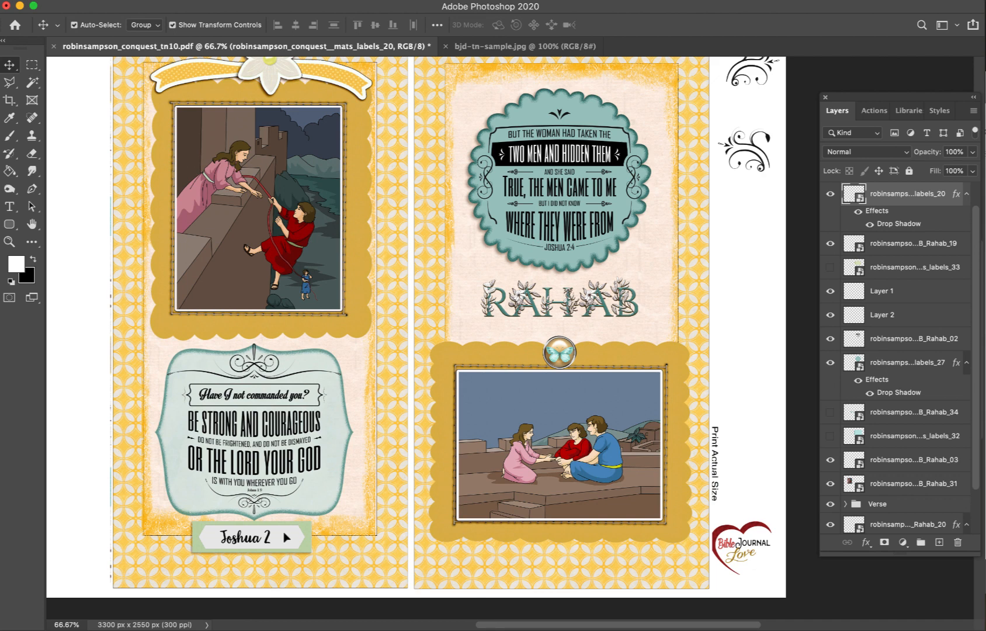
left_click_drag(286, 537, 592, 521)
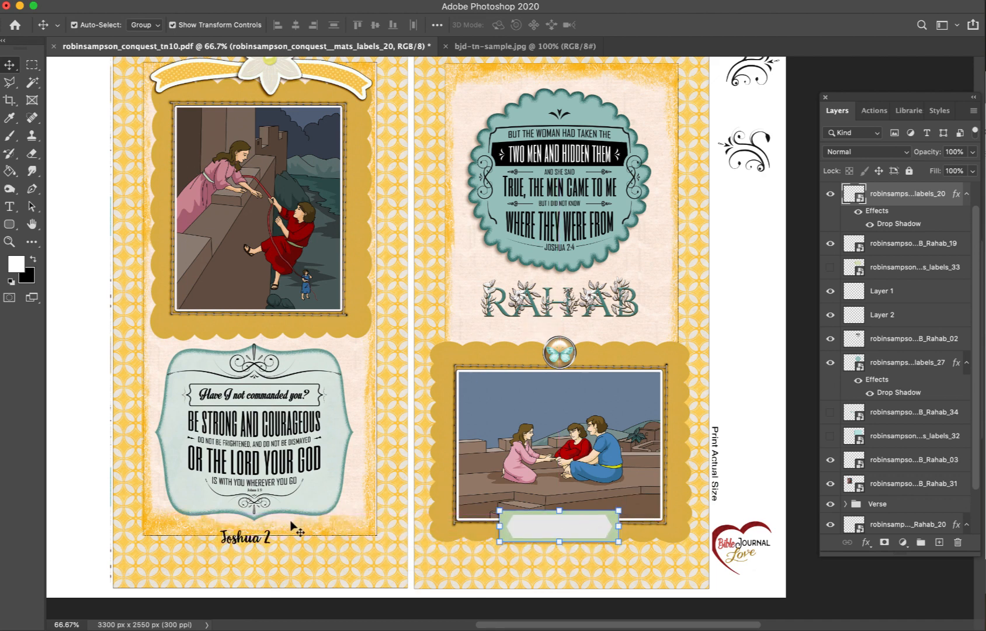
left_click_drag(257, 542, 570, 531)
left_click(571, 576)
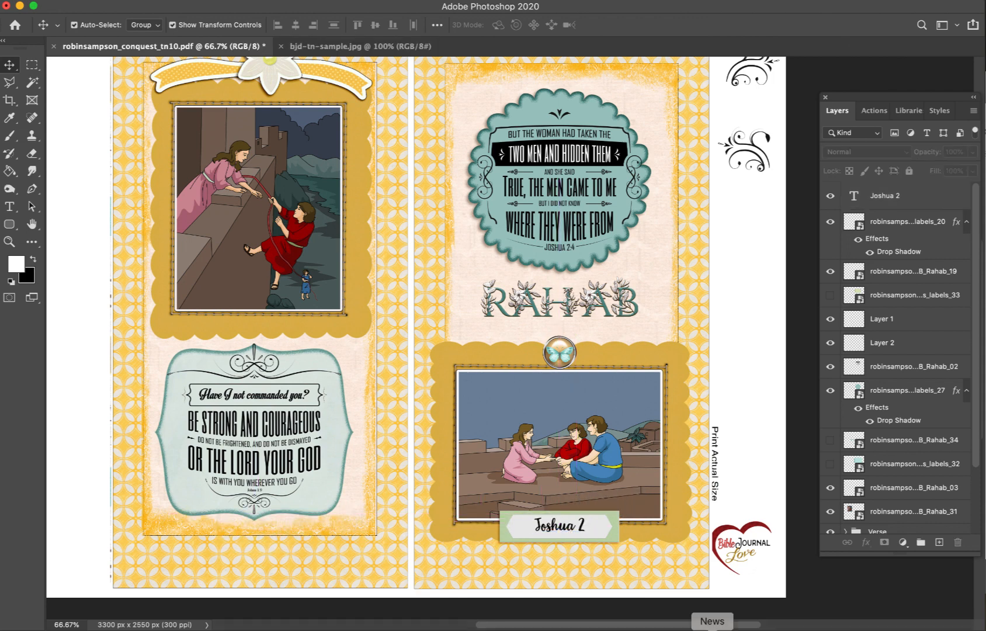
- Place the orange banner label (mats_labels_23) from Lingo's Conquest Mats near the lower edge of the right page's picture
left_click(685, 628)
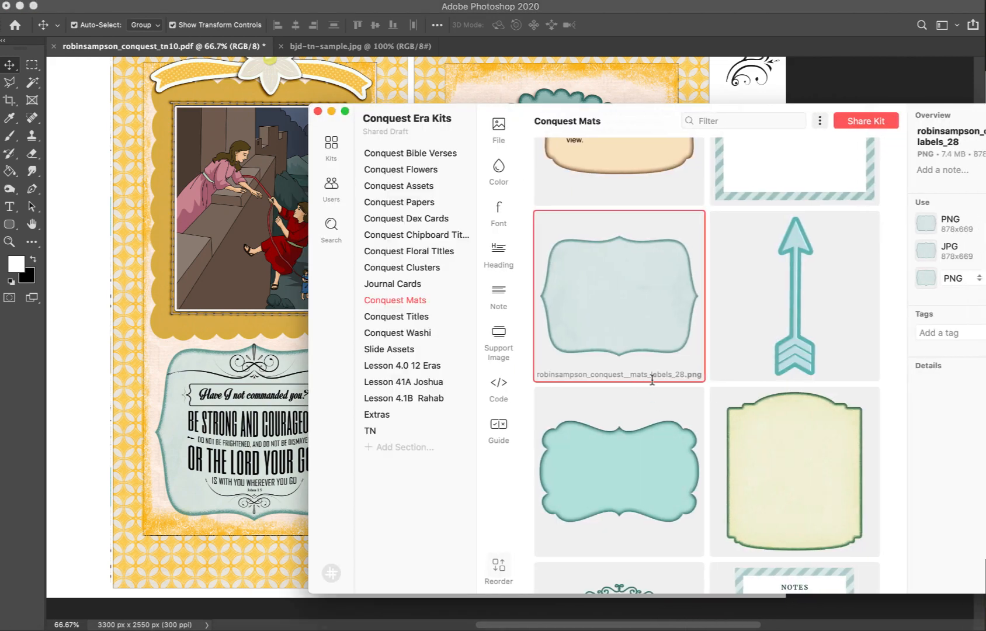
scroll(652, 380, "down", 10)
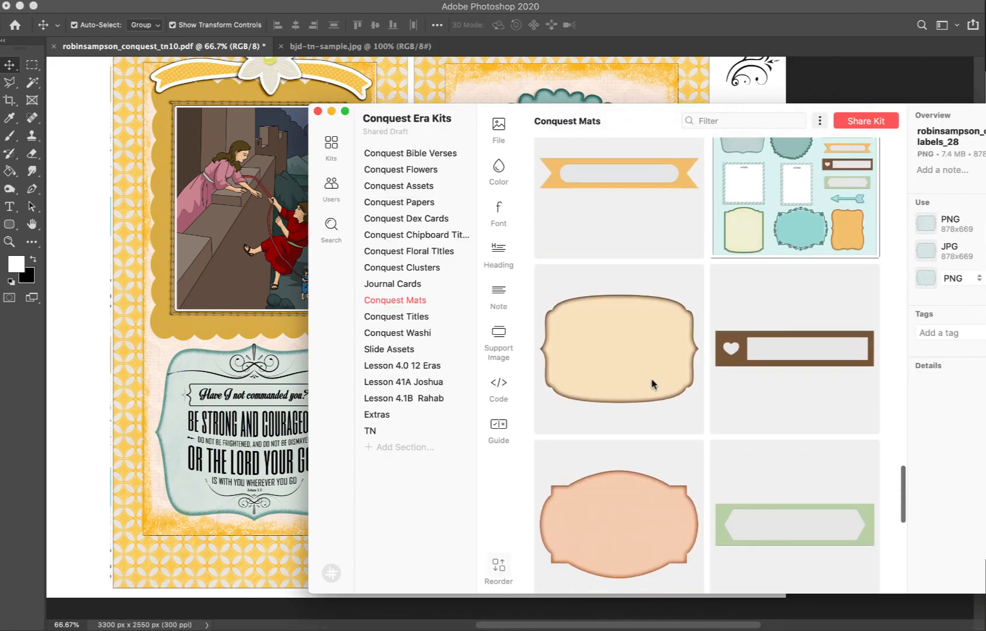
scroll(652, 374, "up", 1)
left_click_drag(650, 211, 528, 540)
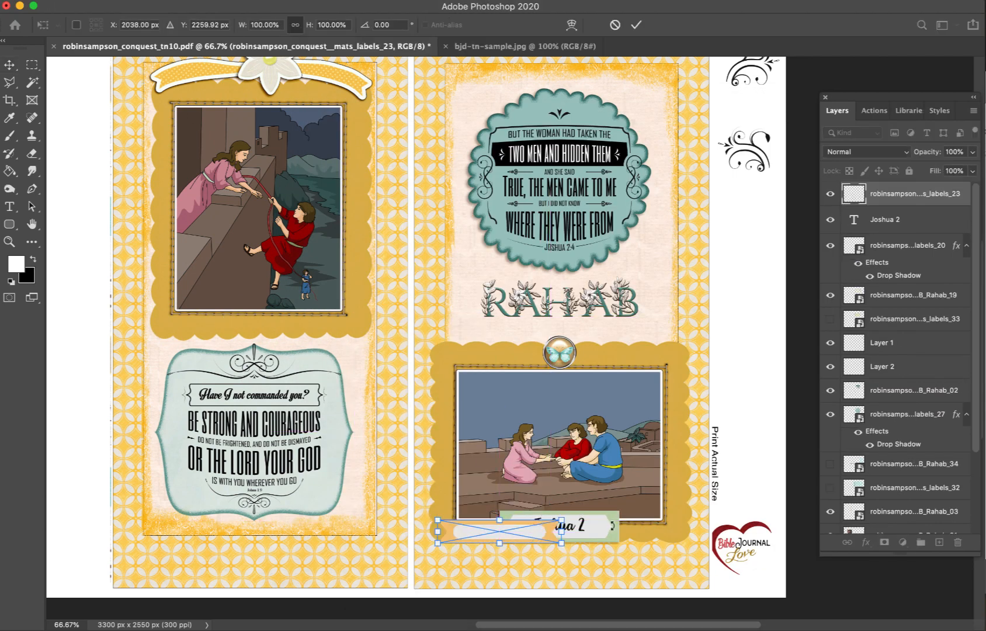
key("Return")
- Delete the green label and position the orange banner in its place, behind the Joshua 2 text
left_click(616, 526)
key("Delete")
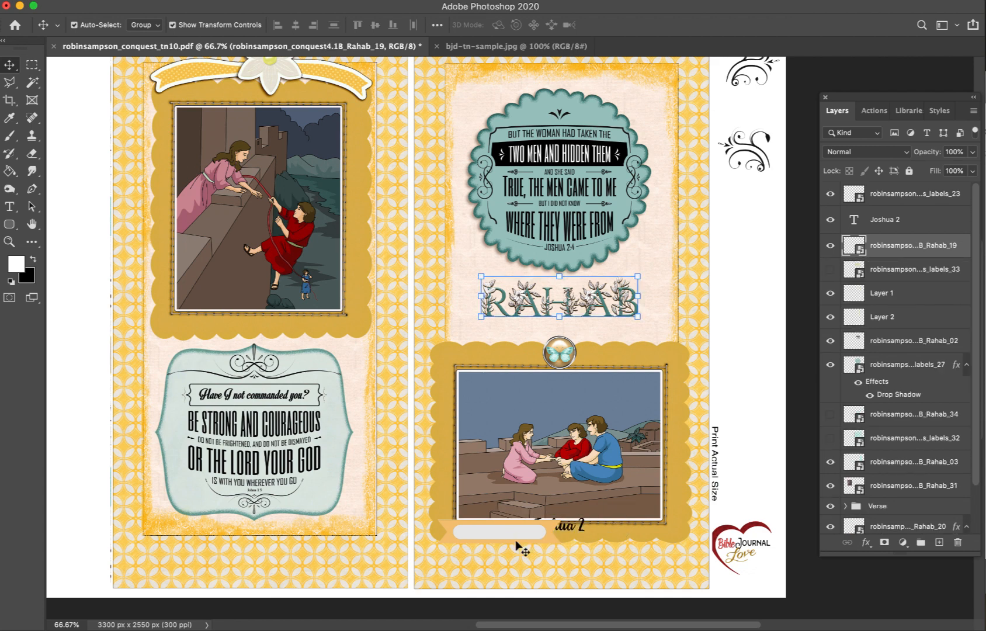
left_click_drag(517, 546, 583, 540)
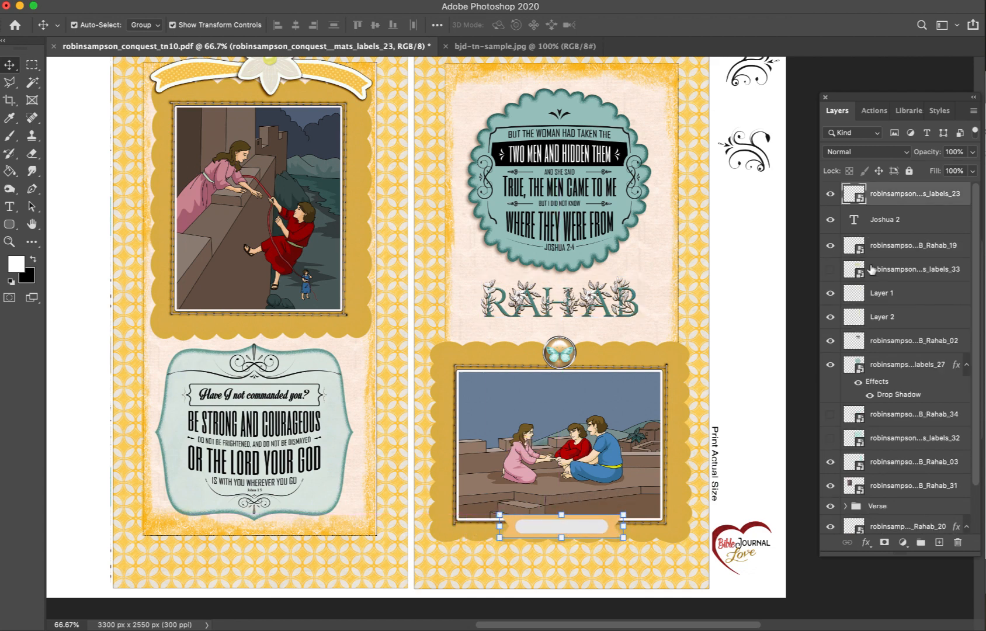
left_click_drag(890, 195, 891, 243)
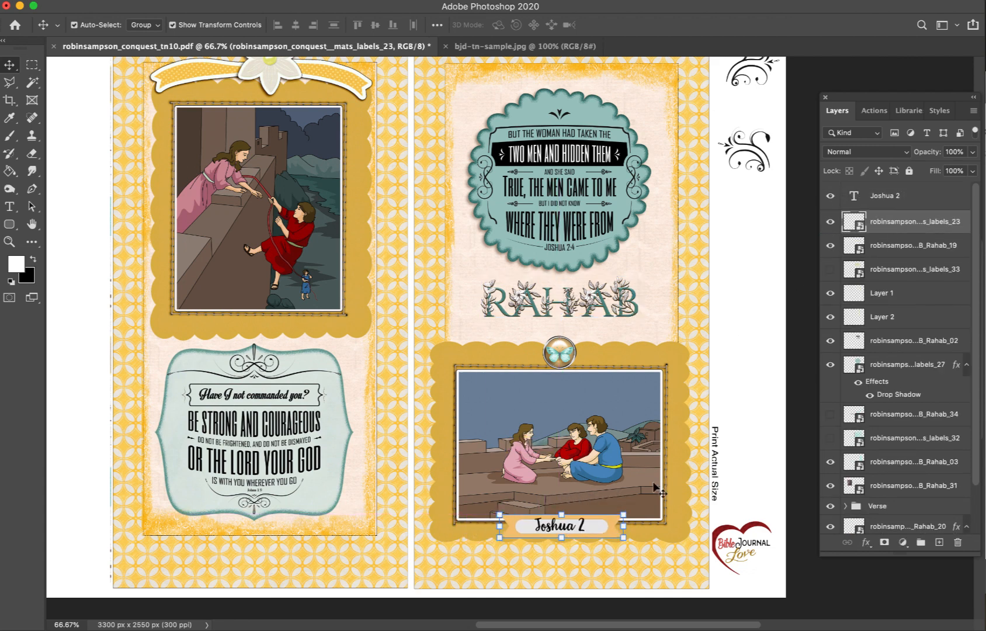
- Scale down the Joshua 2 text to fit inside the orange banner's light grey area
scroll(618, 578, "up", 5)
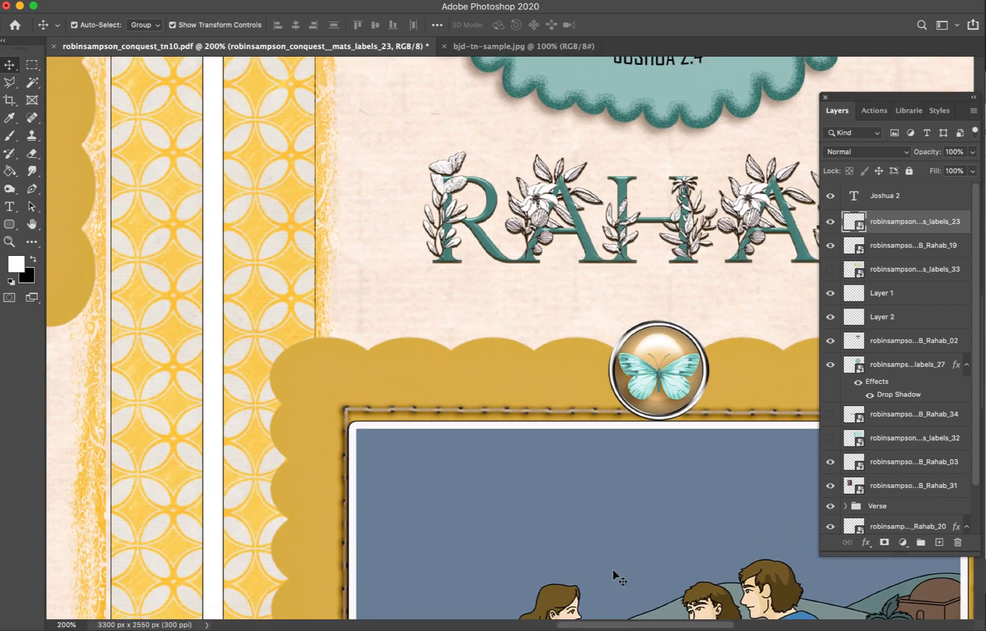
scroll(618, 579, "up", 1)
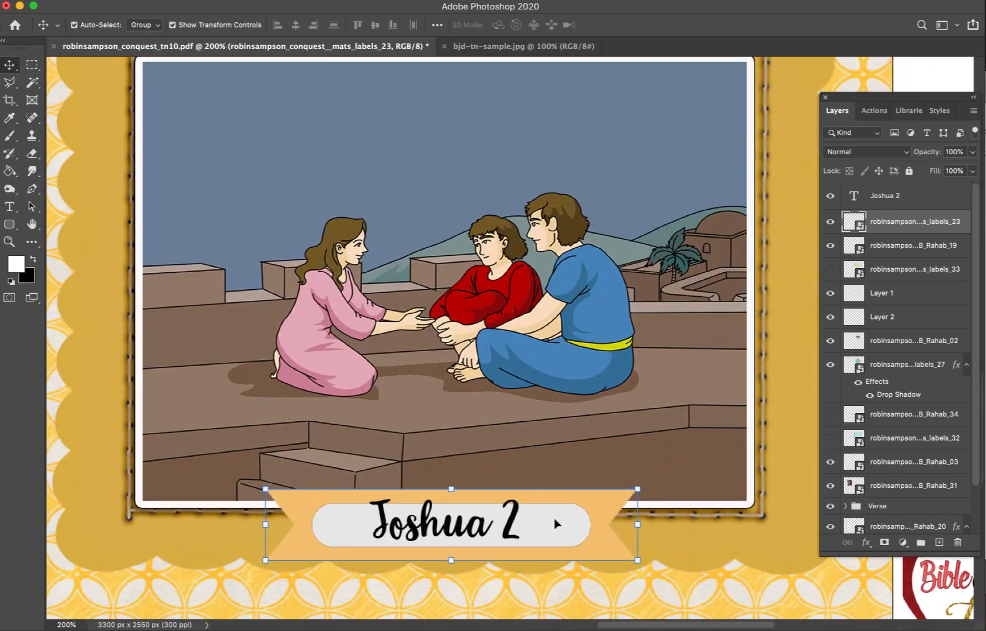
left_click(517, 514)
left_click_drag(443, 495, 442, 508)
key("Return")
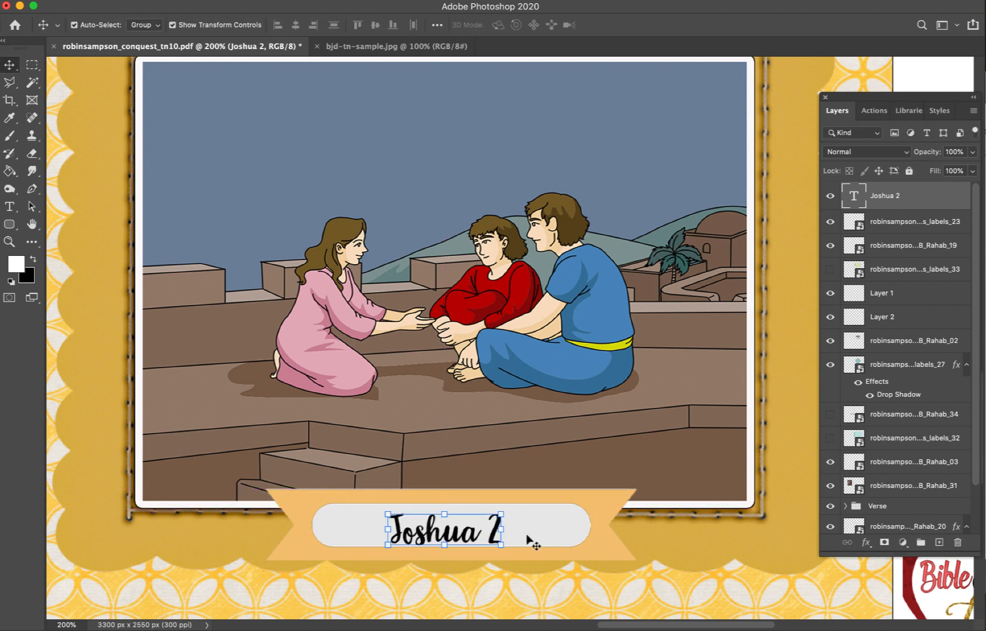
- Apply the eleventh shadow style in the sahindesigns realistic shadow set to the orange banner and deselect everything
left_click(593, 494)
left_click(939, 110)
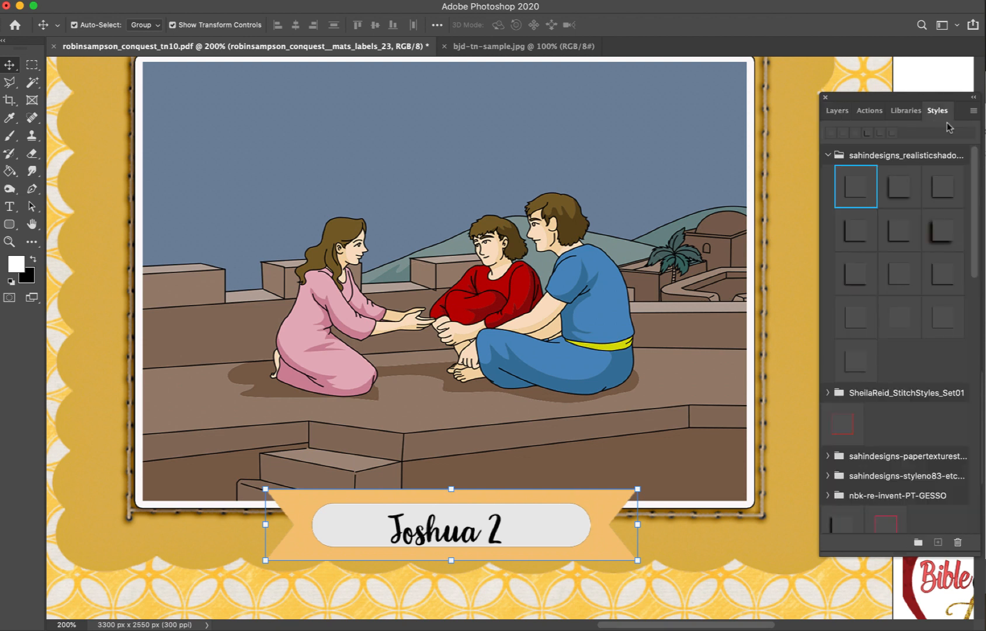
left_click(942, 317)
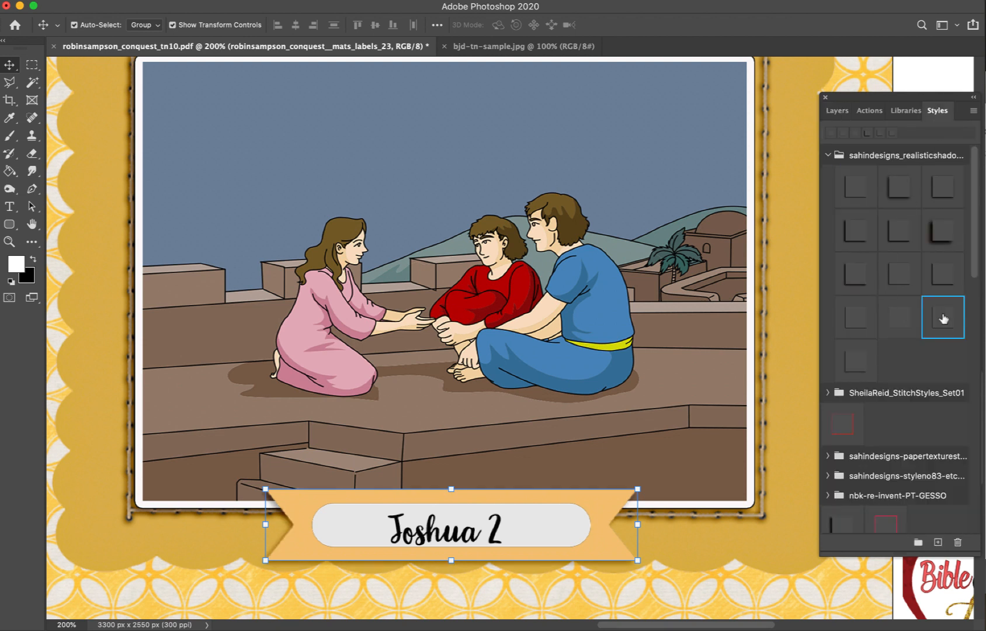
left_click(915, 324)
left_click(654, 382)
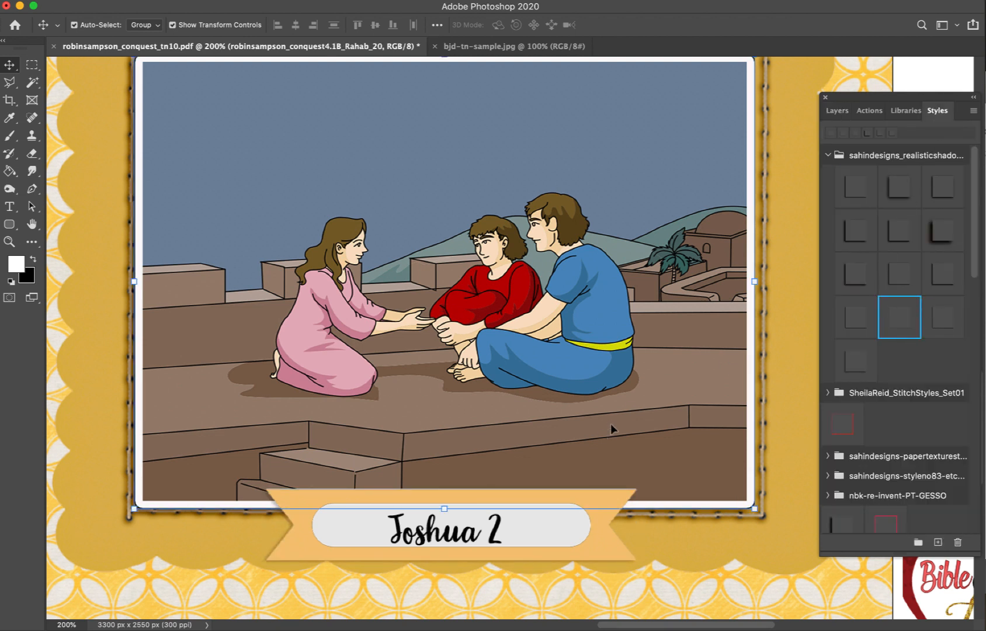
left_click(692, 597)
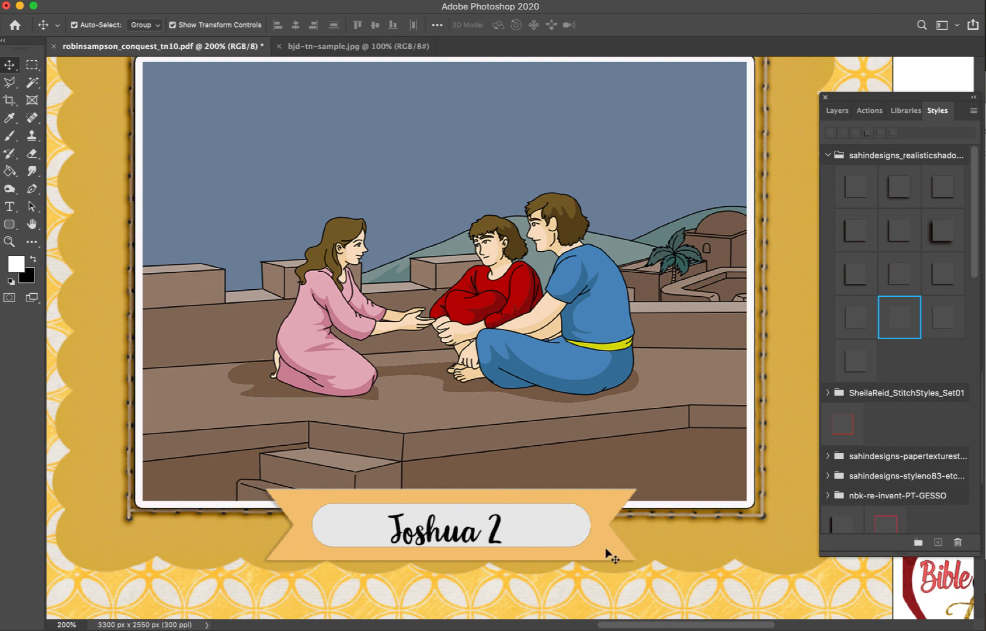
- Group the Joshua 2 text with the orange banner and name the group Label
left_click(506, 532)
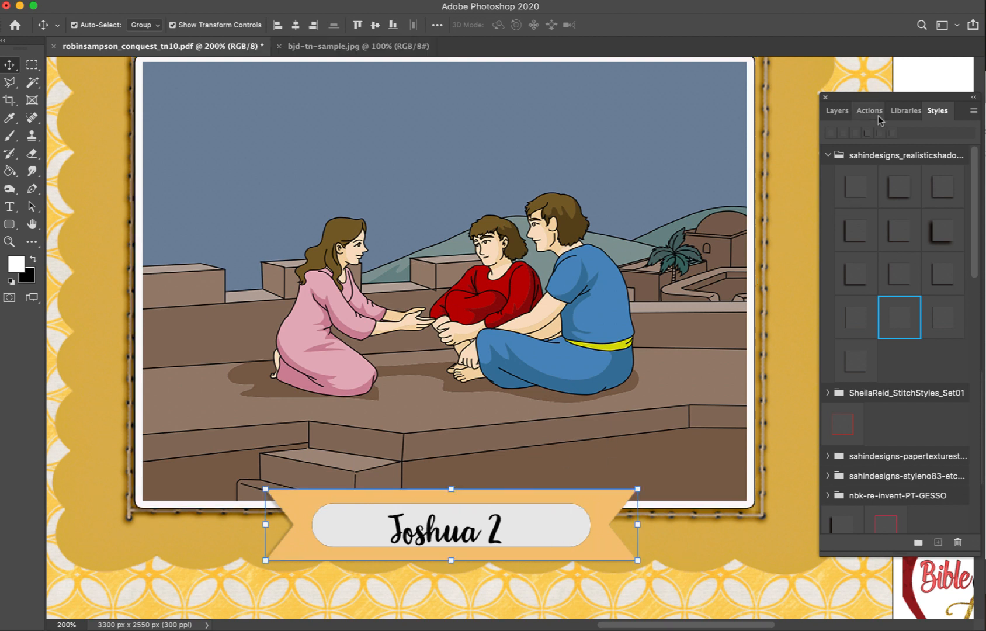
left_click(838, 110)
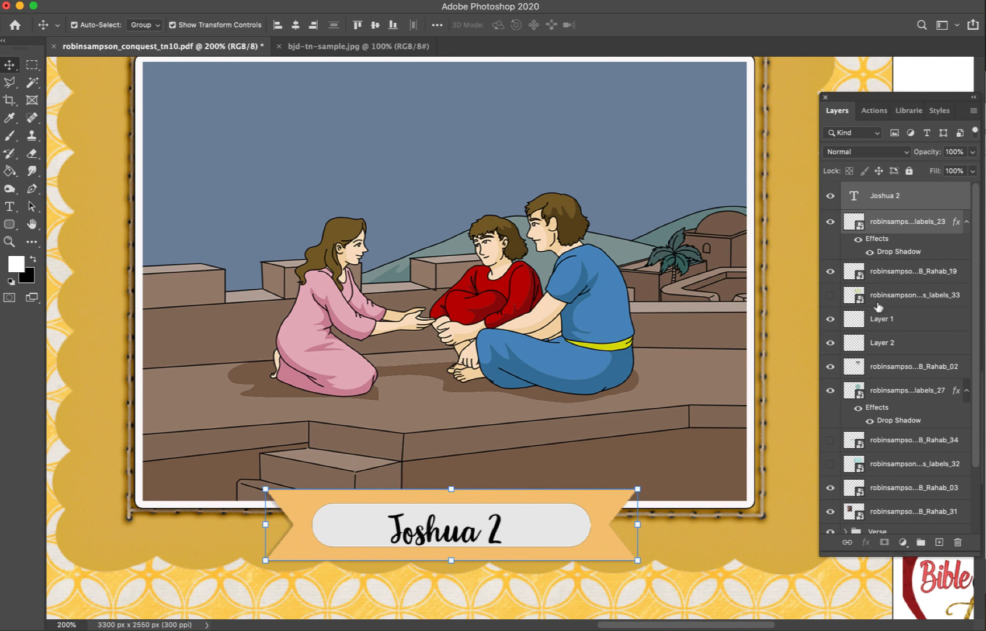
key("super")
key("super+g")
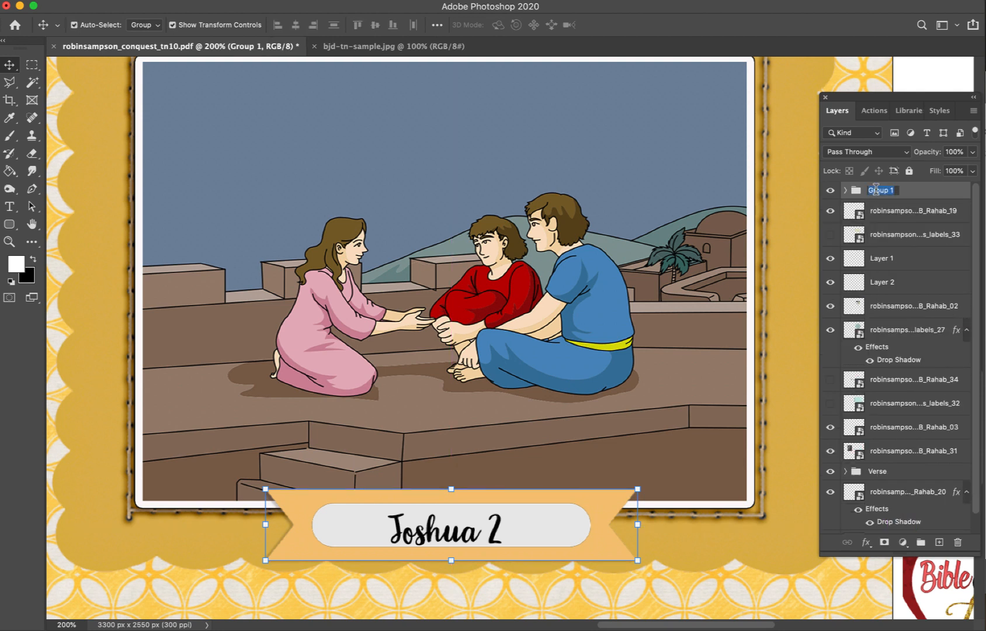
type("Label")
- Lock the Label group and the right page's lower picture layer
left_click(909, 171)
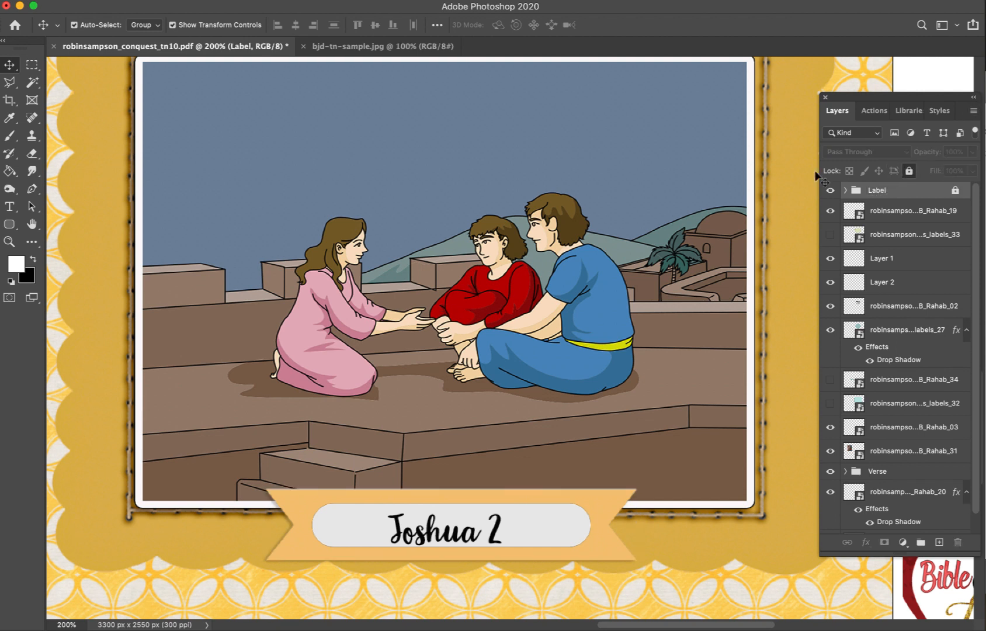
left_click(631, 217)
left_click(909, 170)
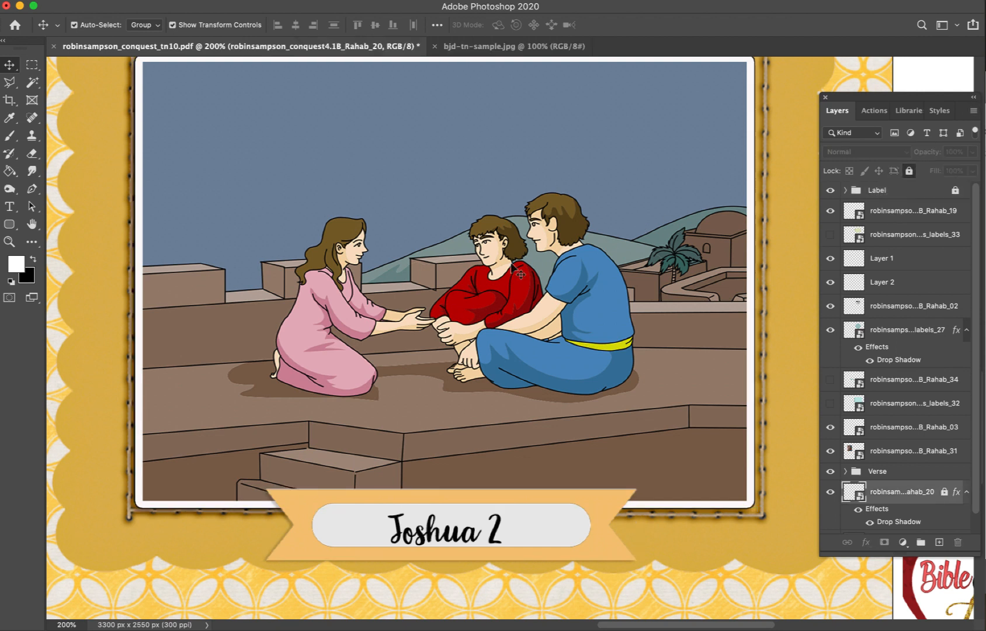
- Enlarge the left page's verse group to about 106%, reposition it below the picture and deselect it
key("super+minus")
key("super+minus")
key("super+minus")
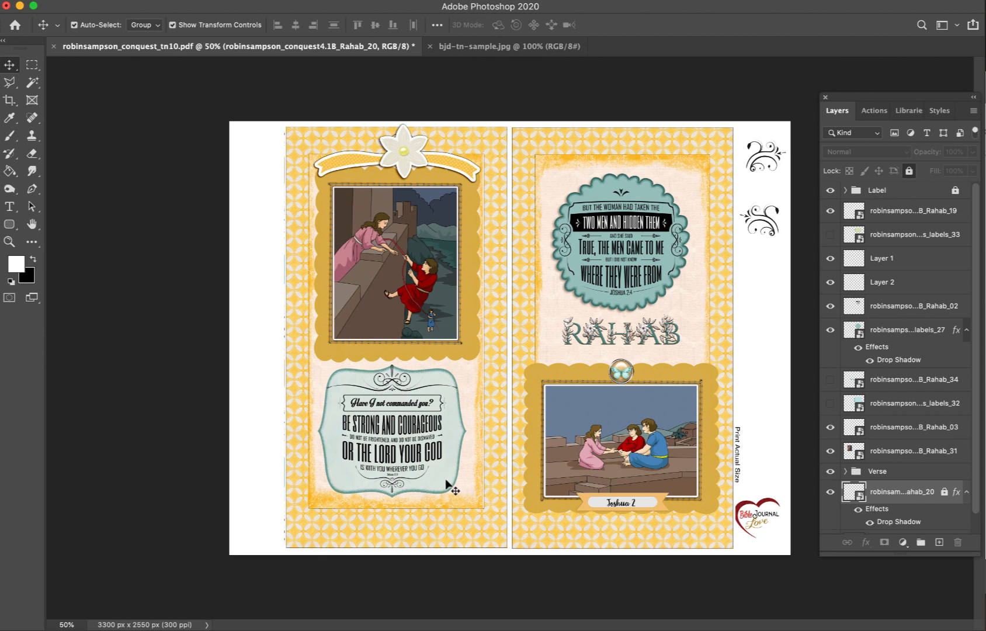
left_click(414, 422)
left_click_drag(468, 499, 477, 508)
left_click_drag(455, 470, 453, 468)
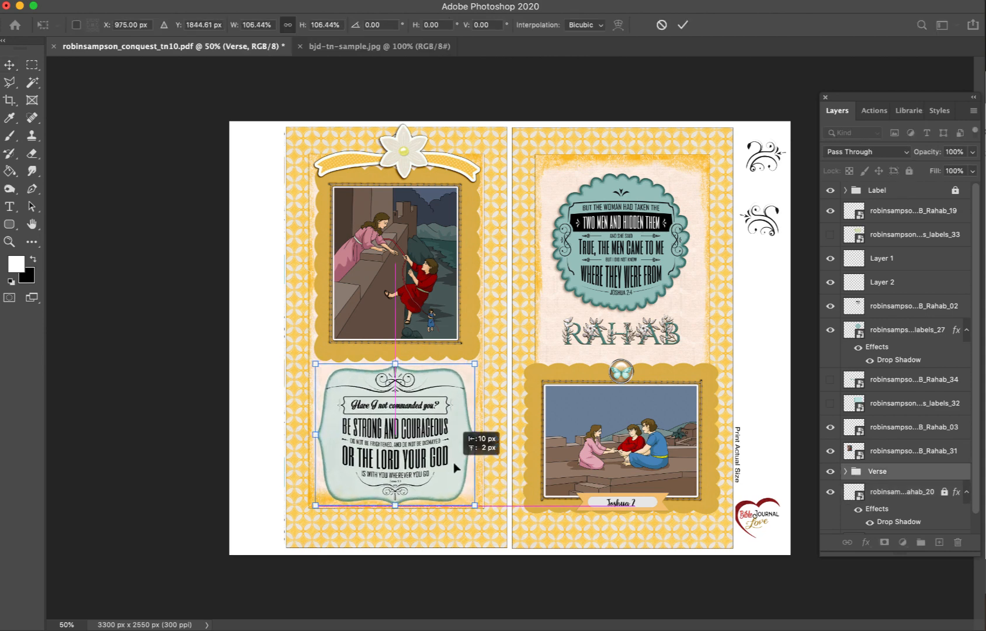
key("Return")
left_click(479, 552)
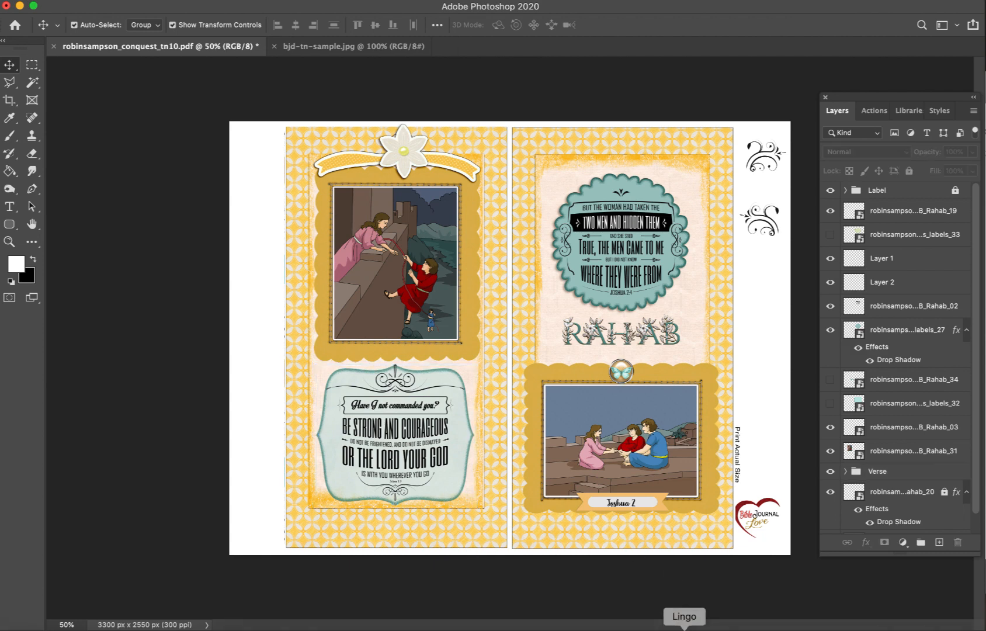
- Place the green ribbon cluster (clusters_0007_Group 7) from Lingo's Conquest Clusters across the right page's upper edge, scaled to about 107%
left_click(685, 628)
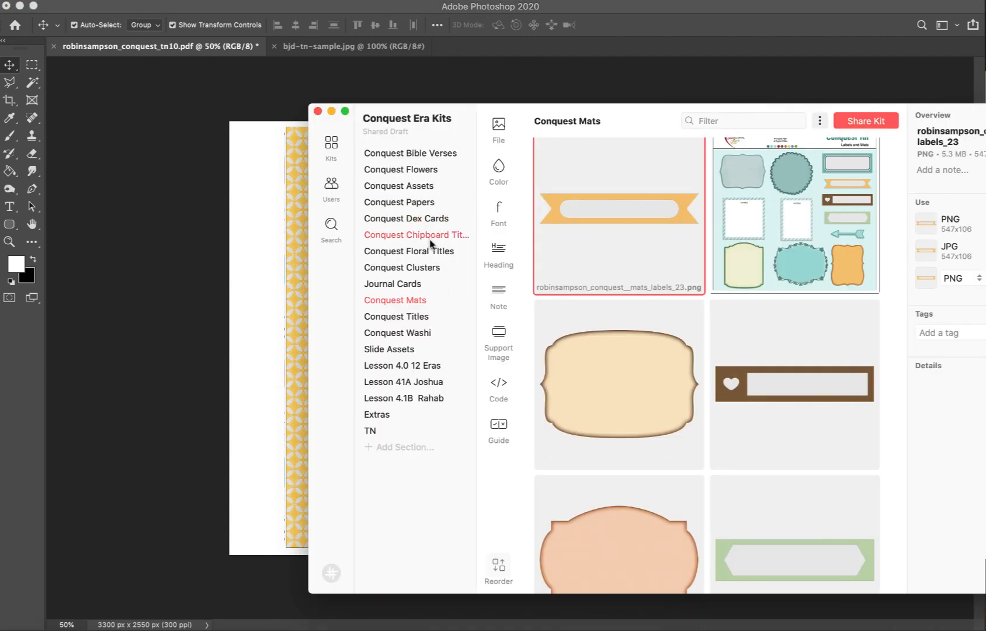
left_click(427, 267)
scroll(678, 305, "down", 15)
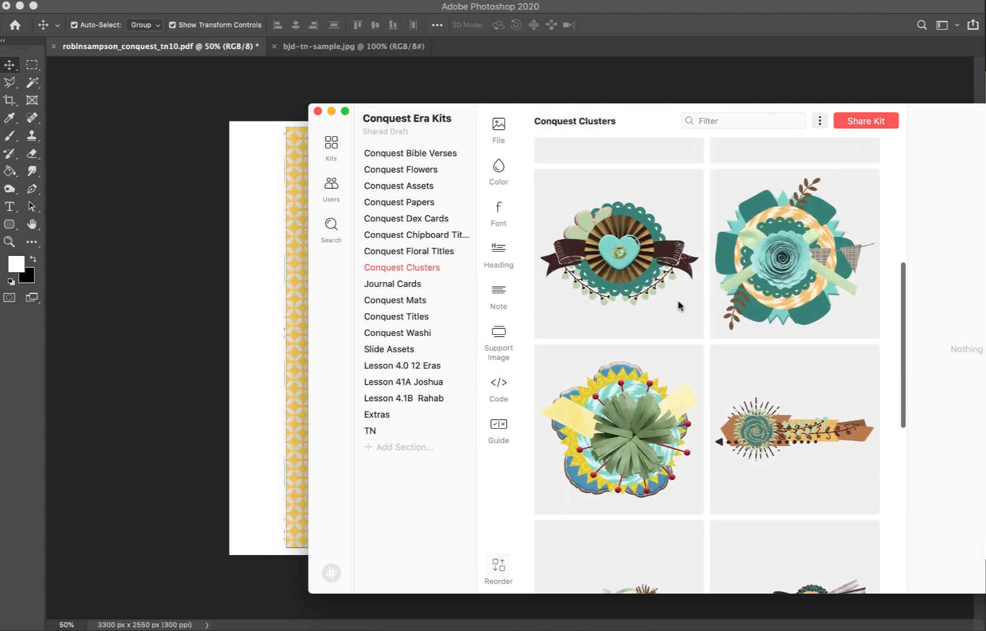
scroll(678, 305, "down", 3)
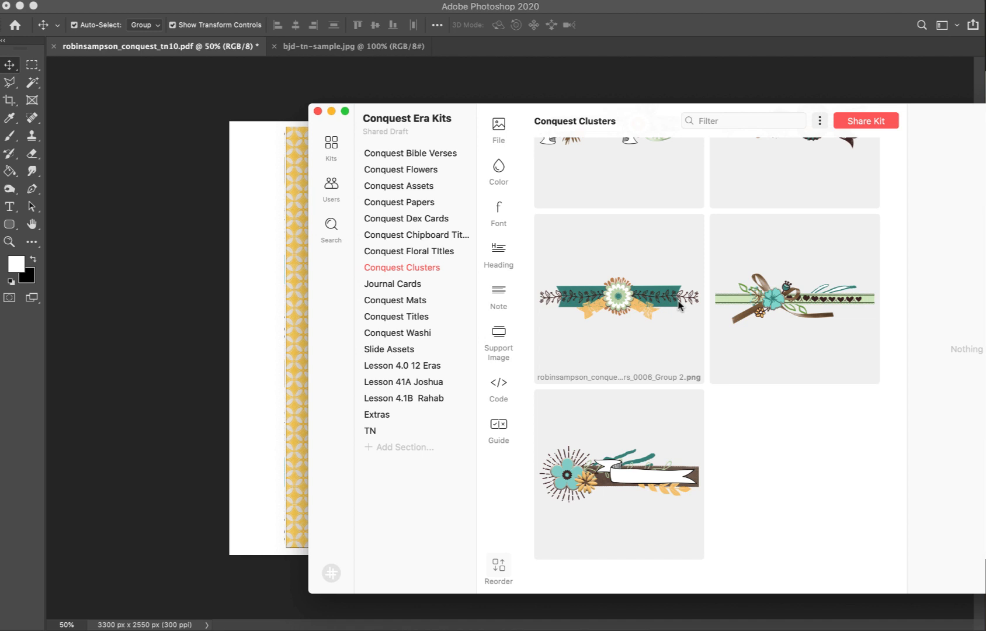
scroll(679, 304, "up", 5)
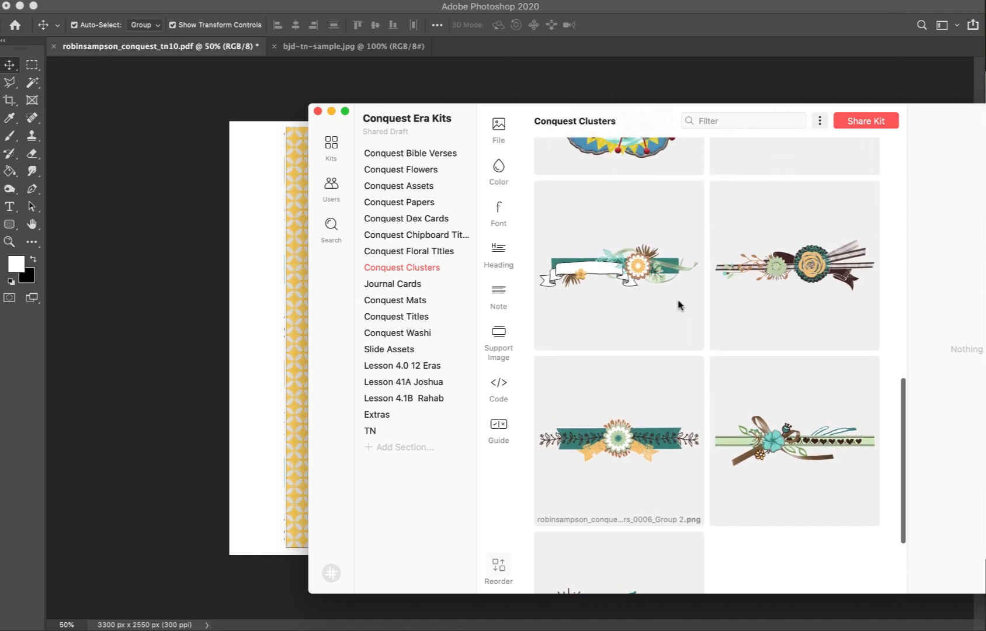
left_click_drag(804, 458, 242, 257)
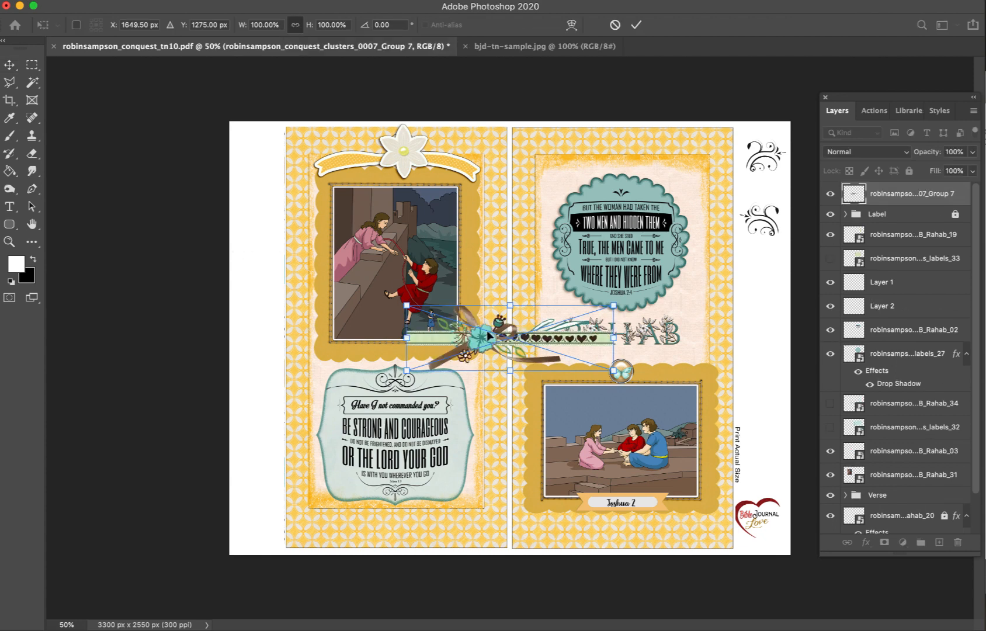
left_click_drag(486, 342, 599, 155)
left_click_drag(724, 152, 740, 153)
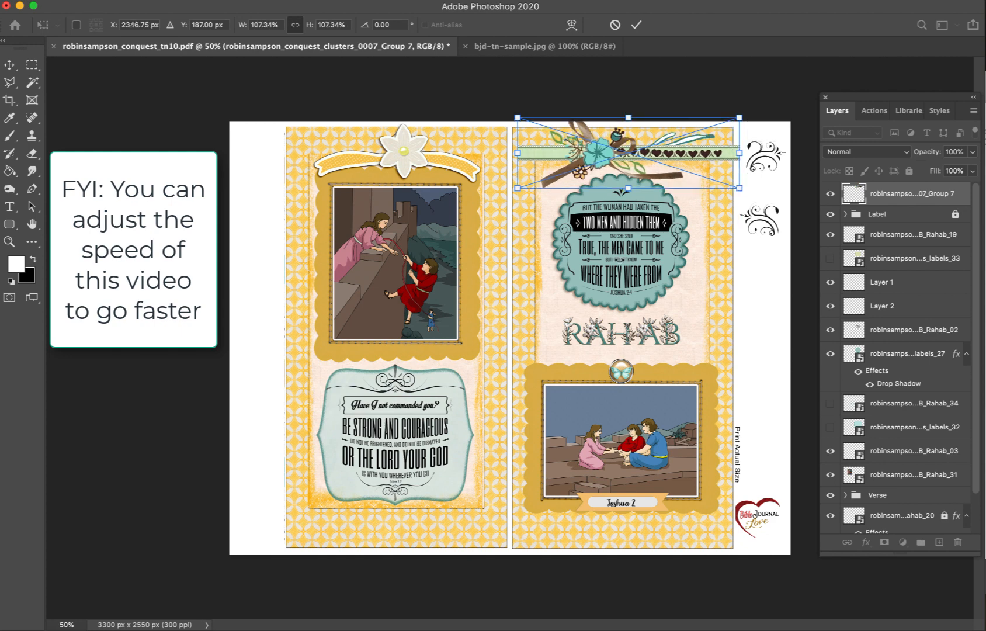
key("Return")
- Group the right page's round verse with its teal mat as Verse and move it slightly down from the ribbon cluster
left_click(623, 265)
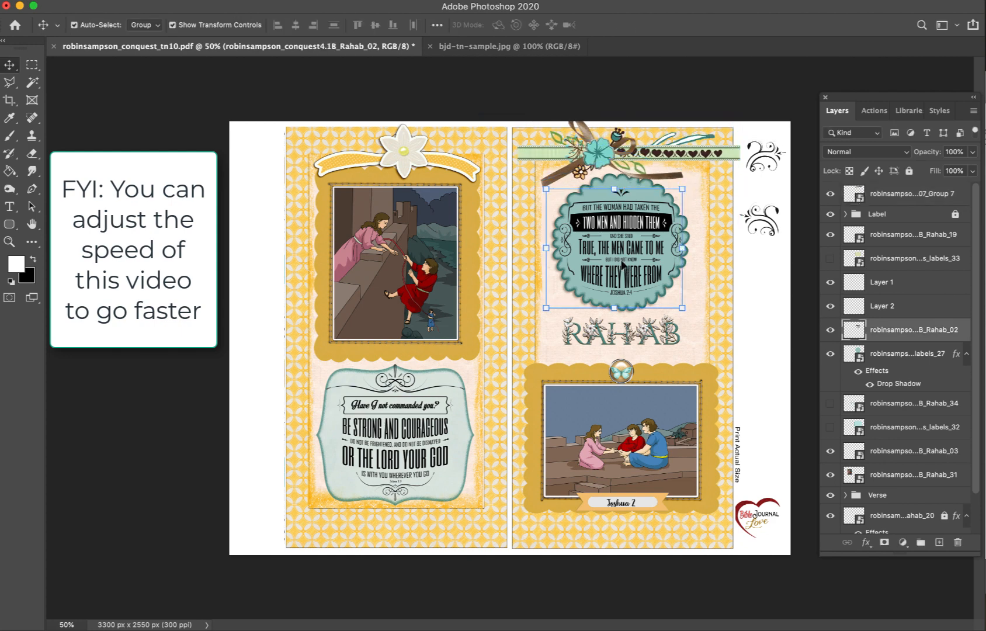
left_click(889, 354, "shift")
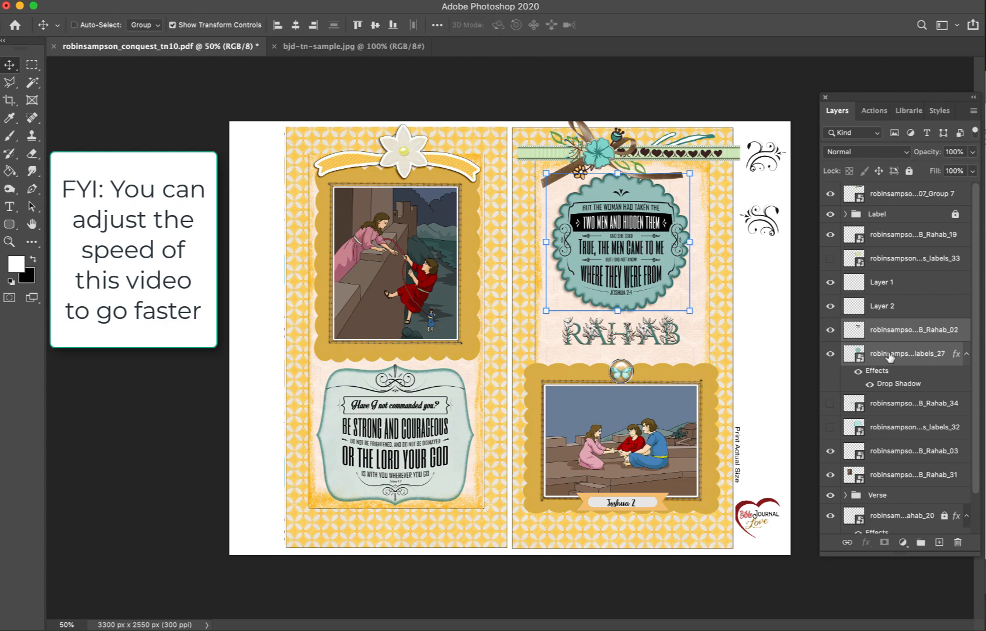
key("super+g")
double_click(873, 326)
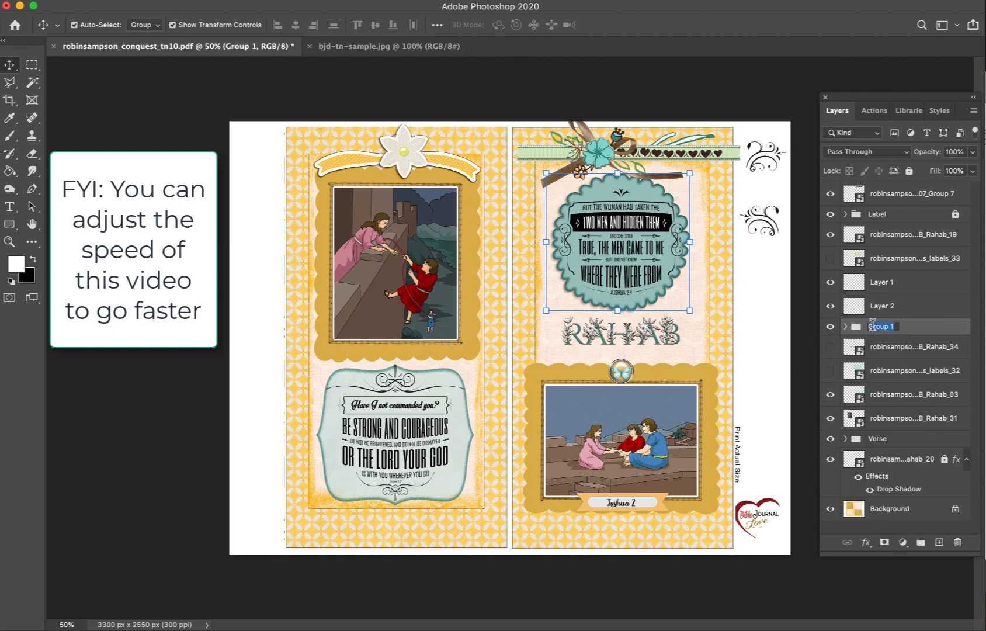
type("Verse")
key("Return")
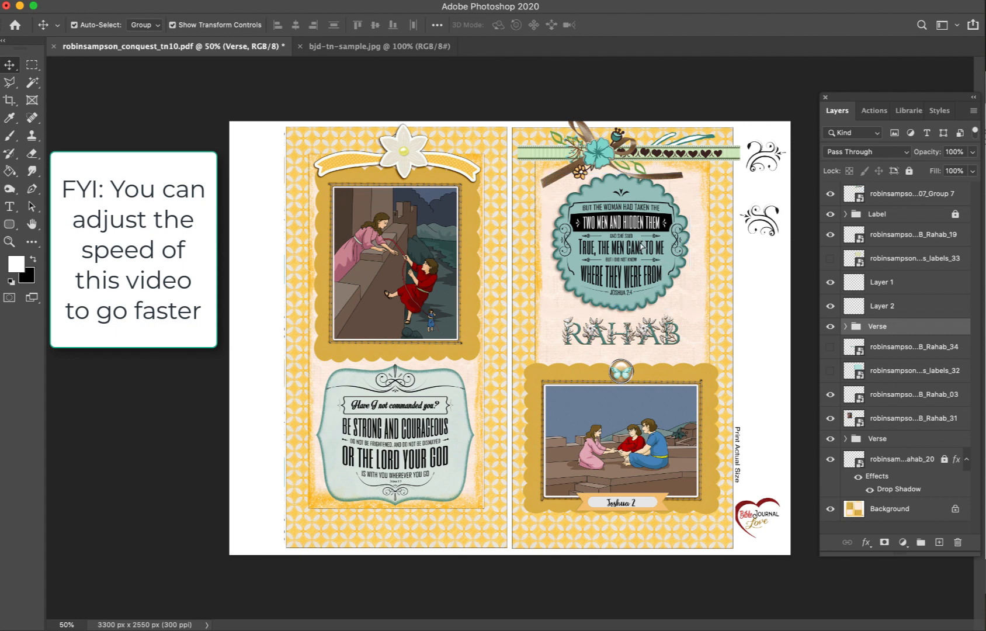
left_click_drag(643, 245, 643, 249)
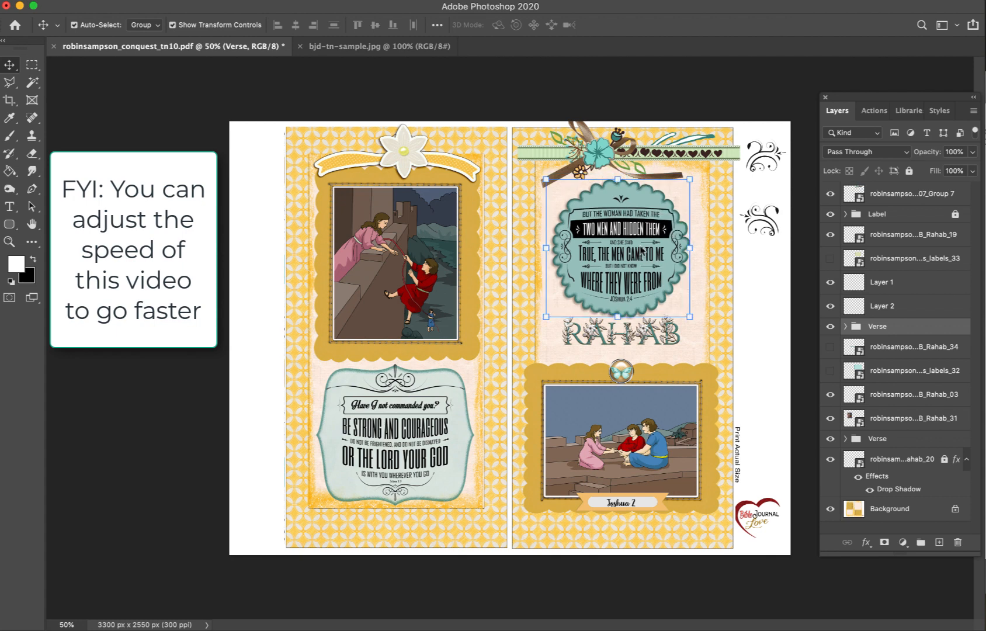
- Enlarge the RAHAB title and center it between the round verse and the lower picture
left_click(654, 339)
left_click_drag(613, 348, 620, 352)
key("Return")
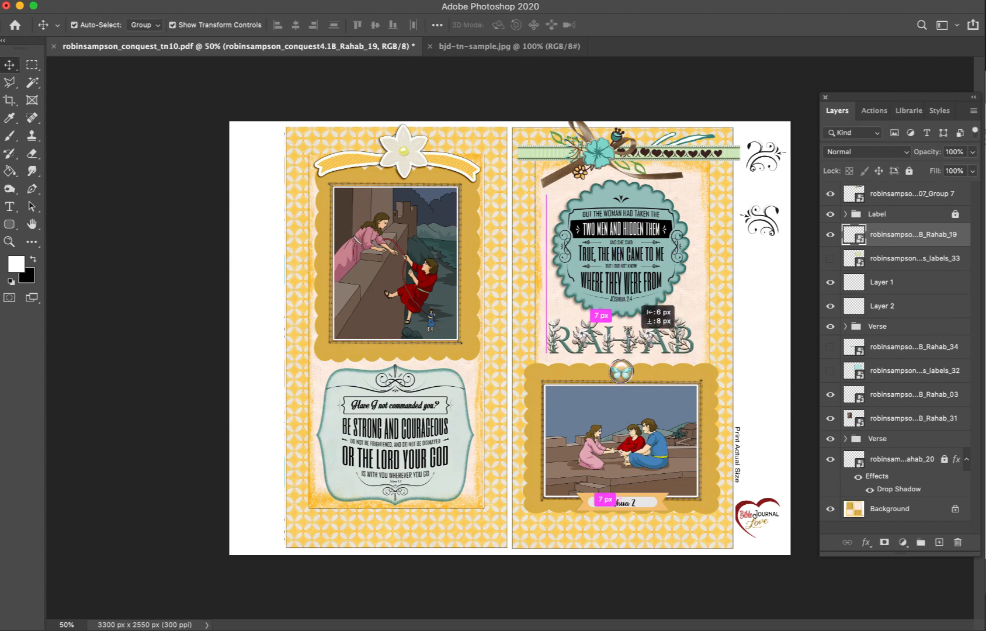
left_click(767, 379)
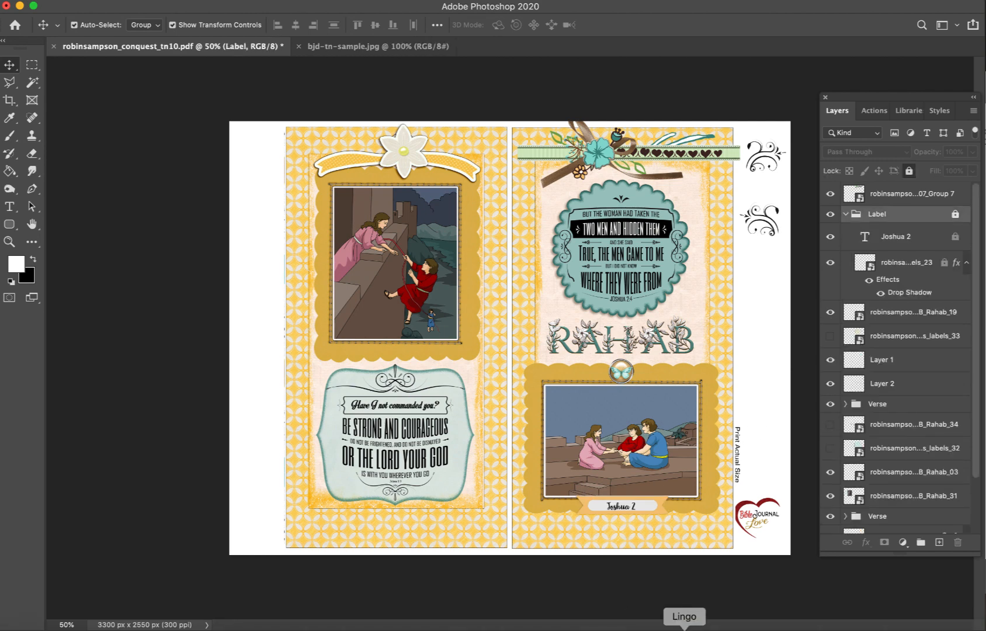
- Place the teal flower (flowers29) from Lingo's Conquest Flowers upright at the left page verse's lower right edge
left_click(684, 626)
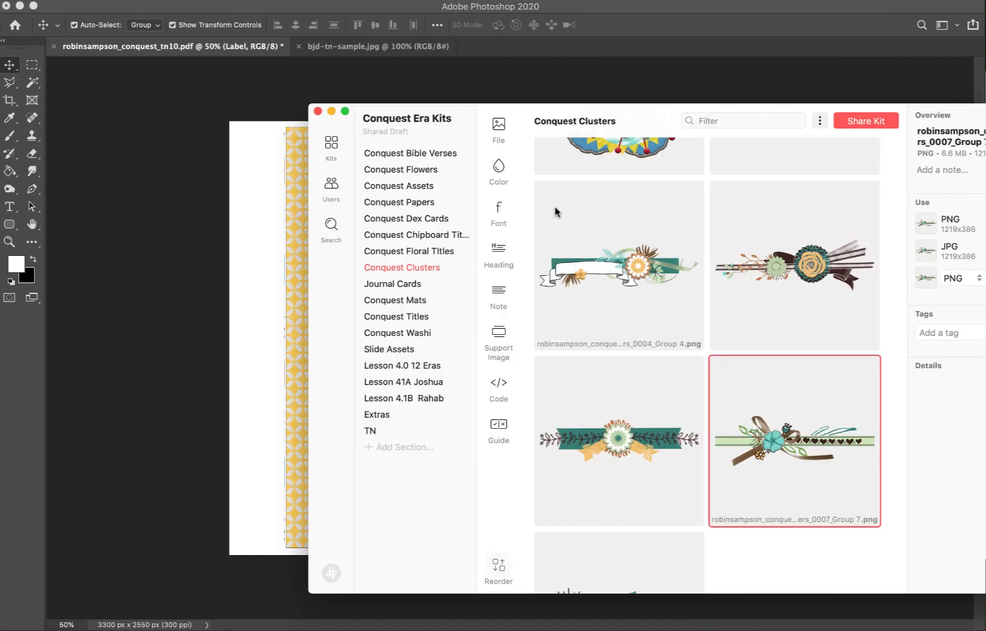
left_click(416, 169)
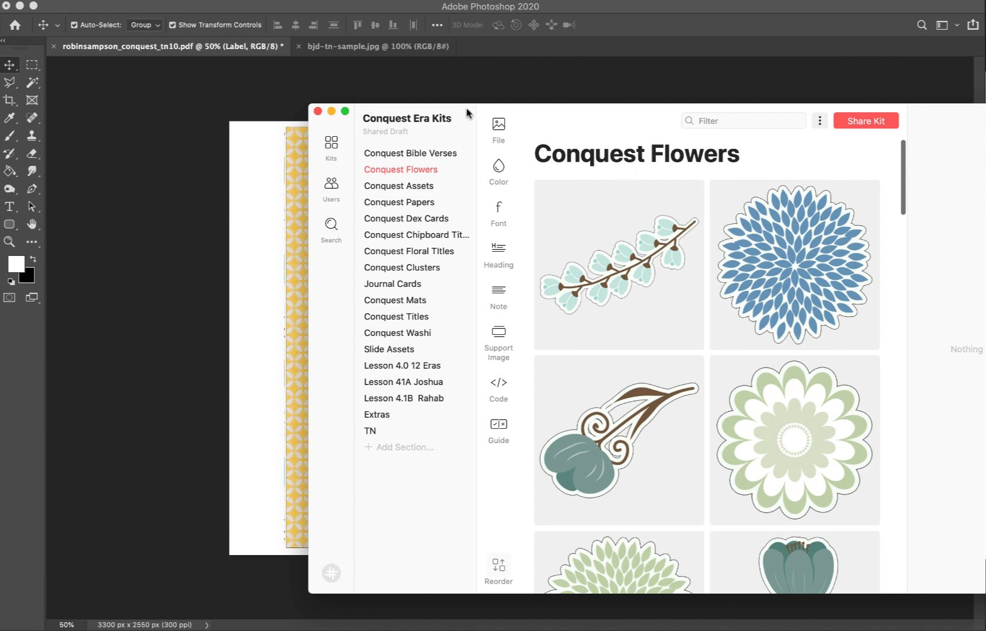
left_click_drag(467, 113, 685, 126)
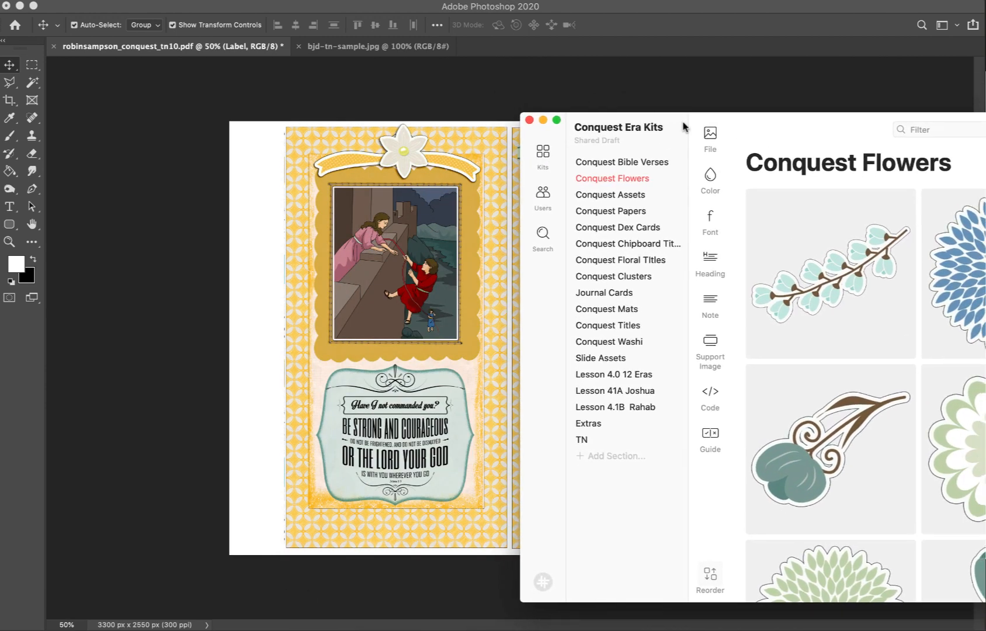
scroll(824, 299, "down", 5)
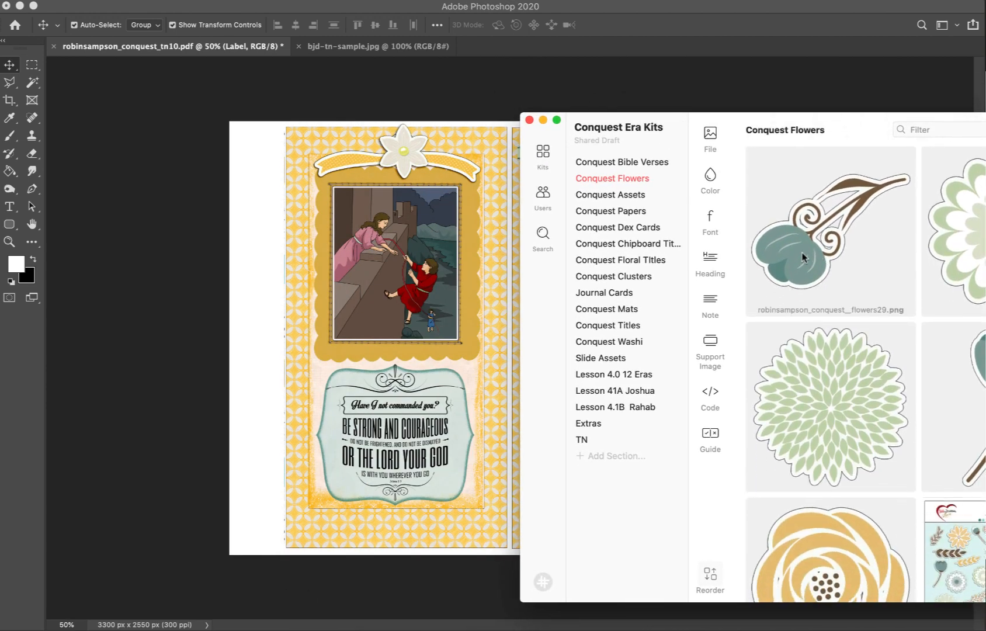
left_click_drag(766, 275, 386, 362)
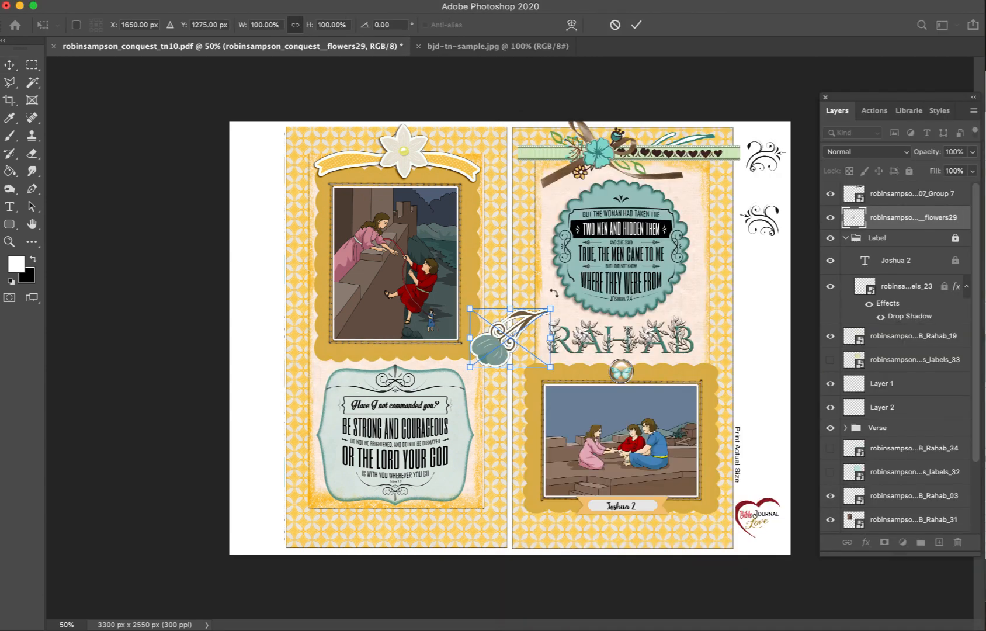
left_click_drag(554, 293, 474, 438)
key("Return")
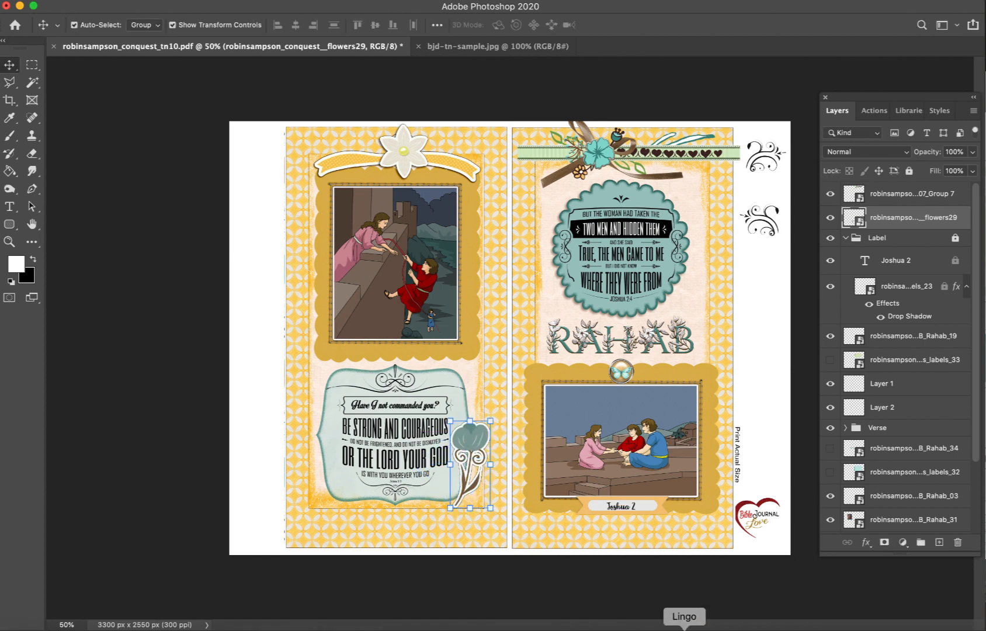
- Place the brown leaf sprig (flowers22) from Lingo's Conquest Flowers upright at the left page verse's lower left edge
left_click(685, 629)
scroll(824, 333, "down", 6)
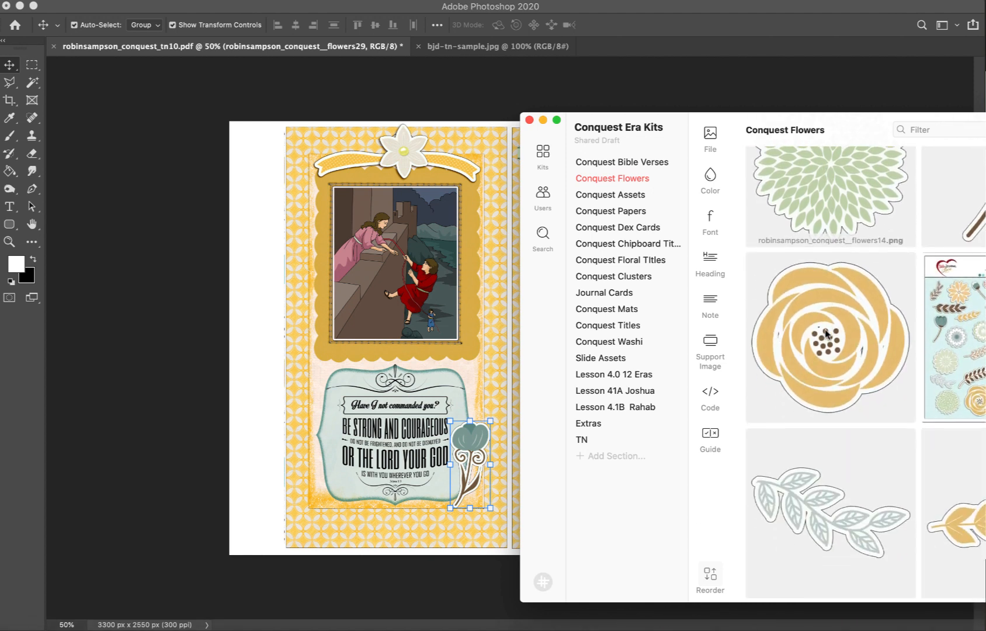
scroll(825, 335, "down", 5)
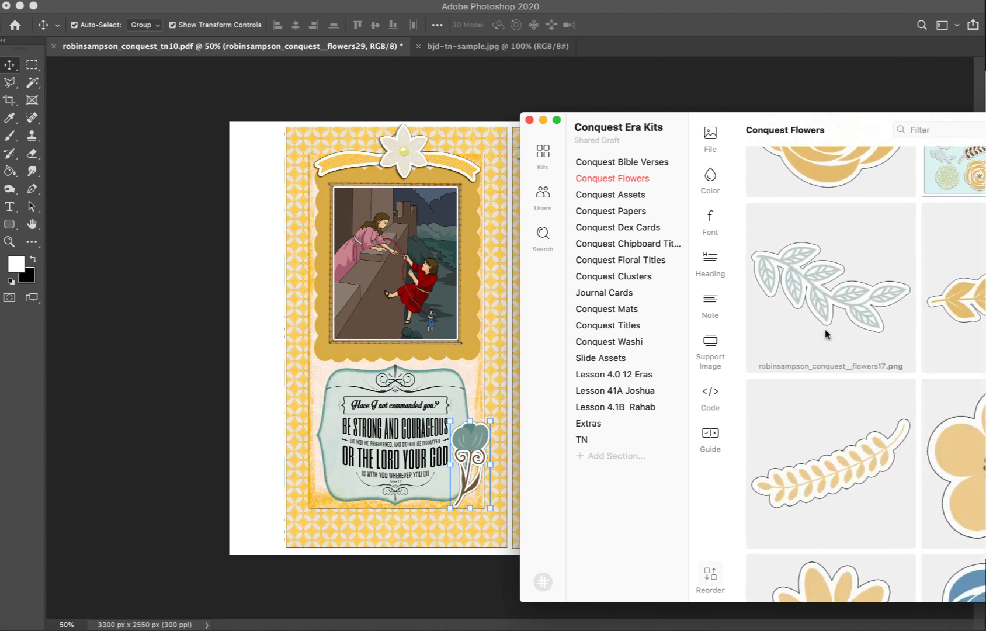
scroll(825, 334, "down", 2)
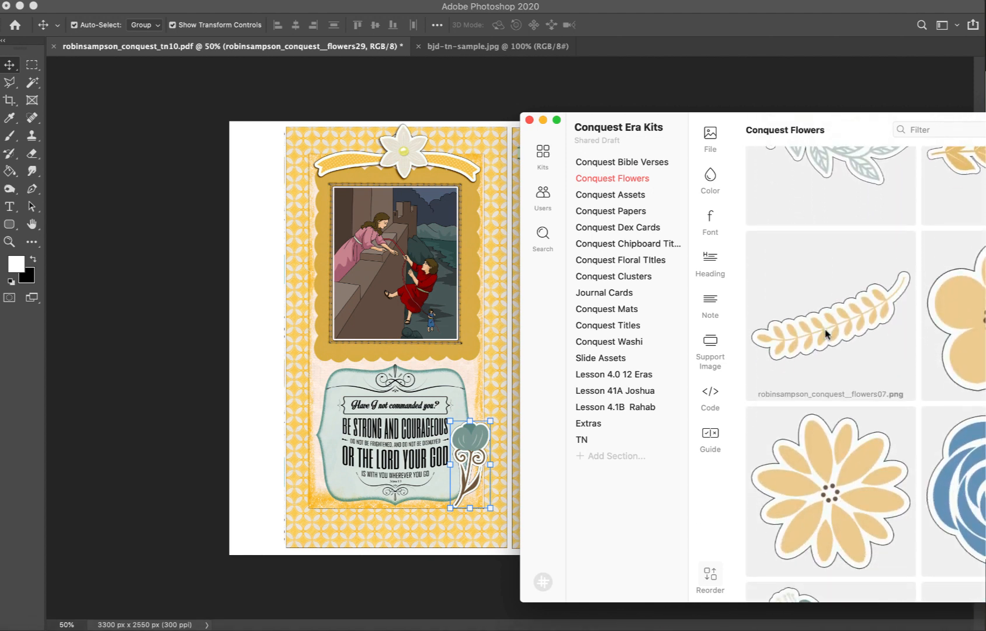
scroll(826, 334, "down", 10)
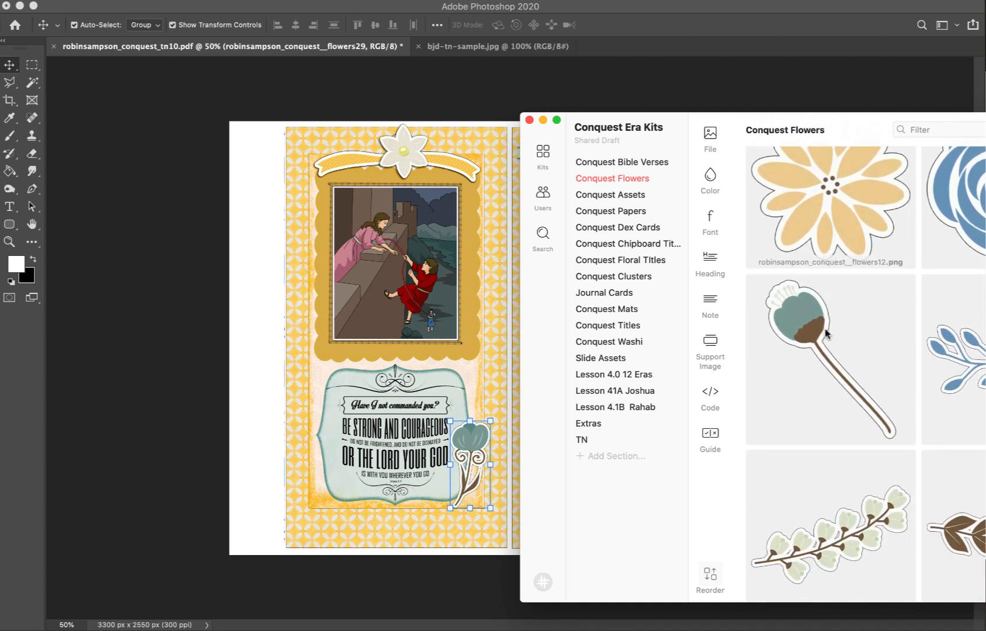
scroll(826, 334, "down", 8)
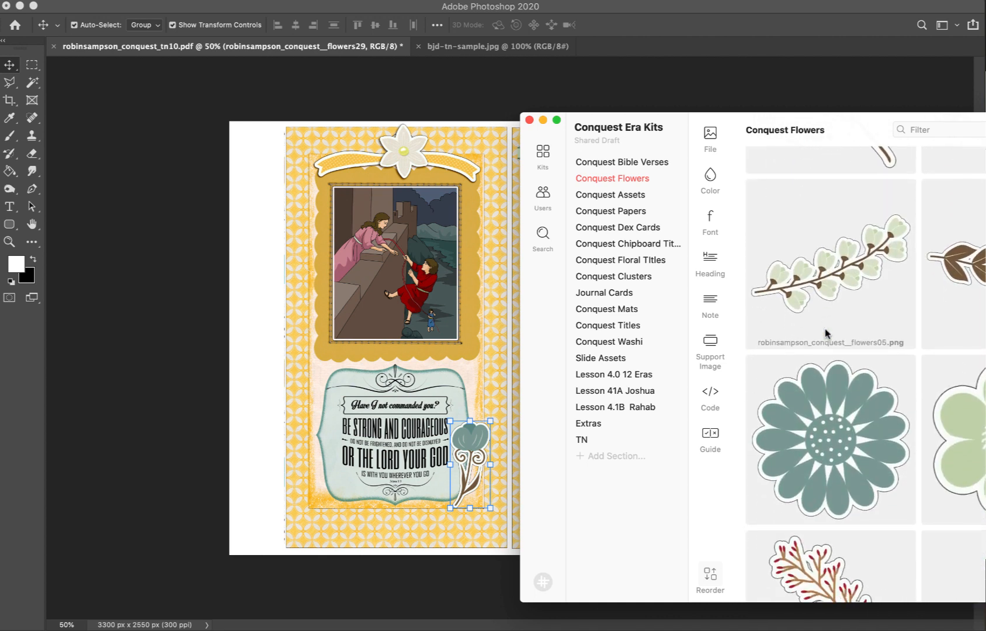
scroll(825, 333, "down", 12)
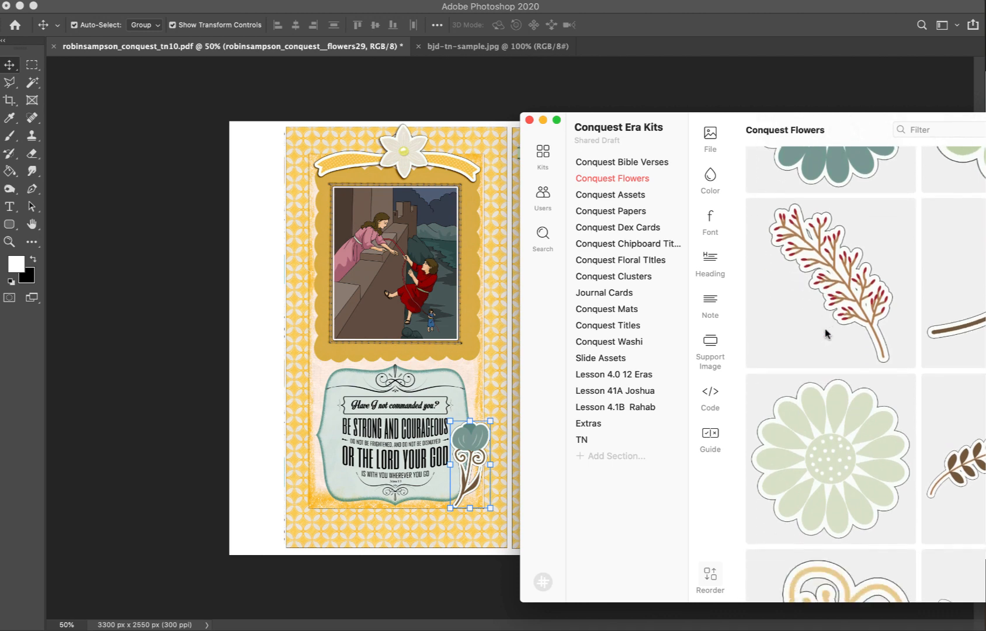
scroll(826, 332, "down", 4)
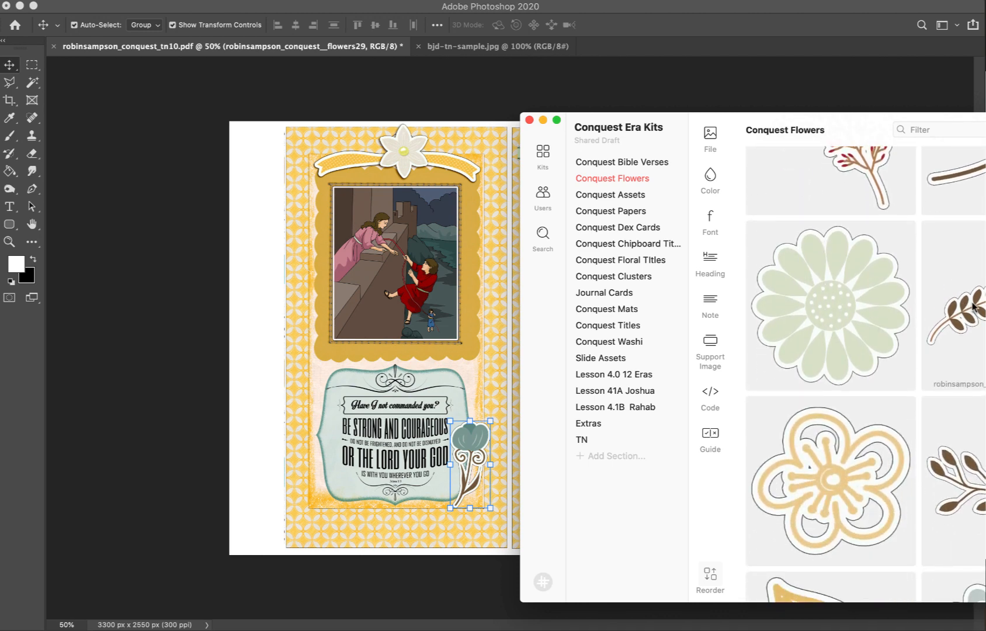
left_click_drag(972, 307, 502, 380)
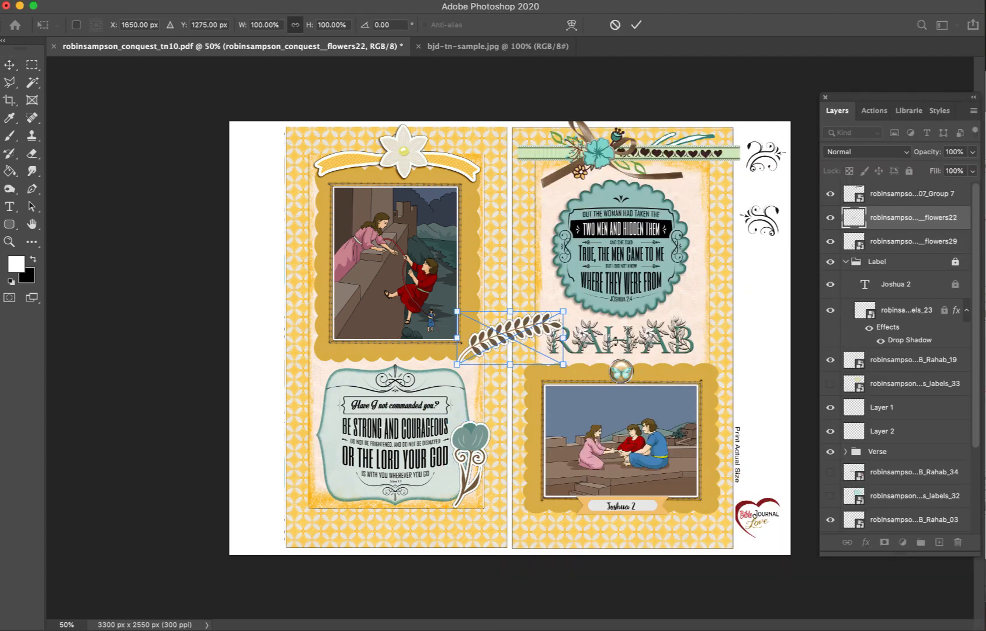
left_click_drag(579, 306, 325, 441)
key("Return")
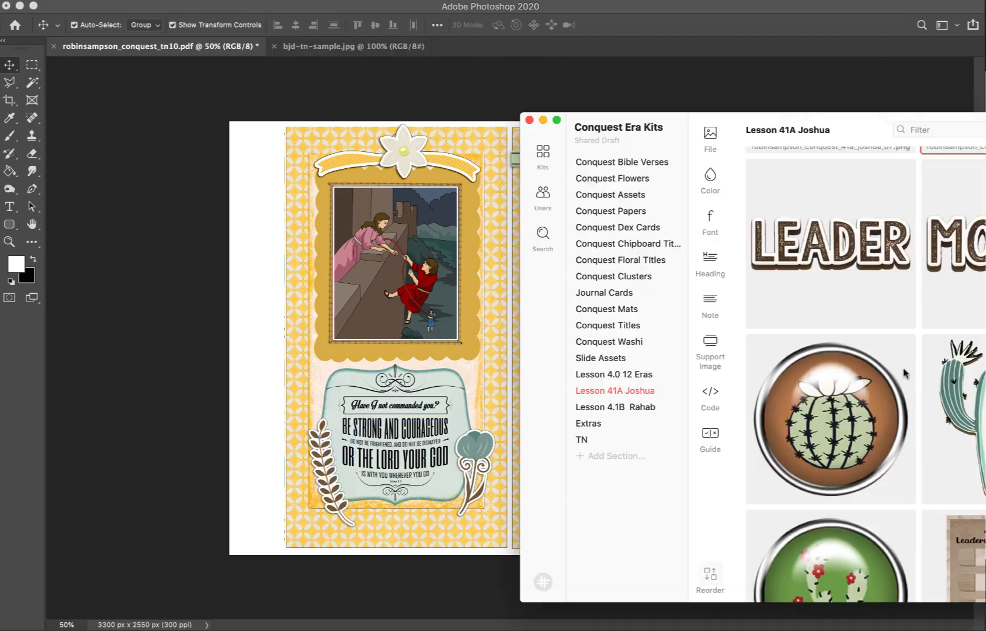
- Place the brown pleated rosette with the teal center (Rahab_05) from Lingo's Lesson 4.1B Rahab over the left picture's lower left corner
scroll(904, 368, "down", 3)
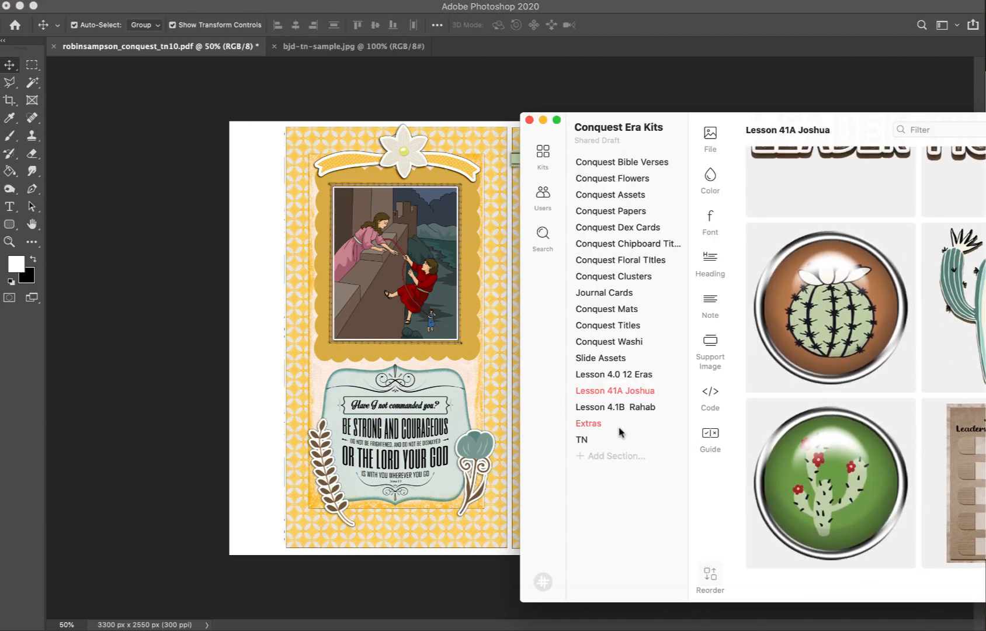
left_click(635, 408)
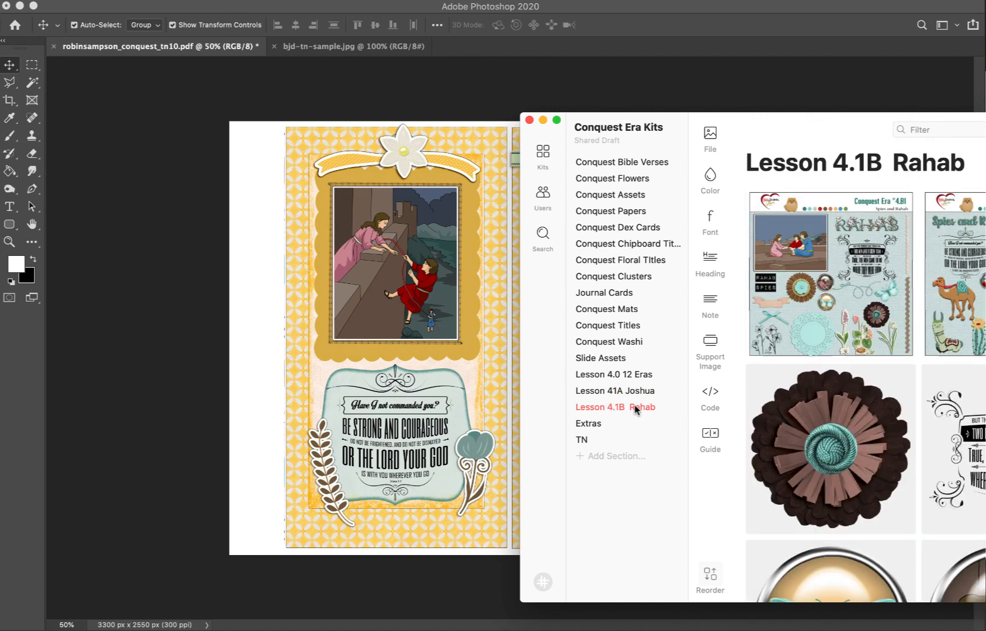
scroll(867, 362, "down", 5)
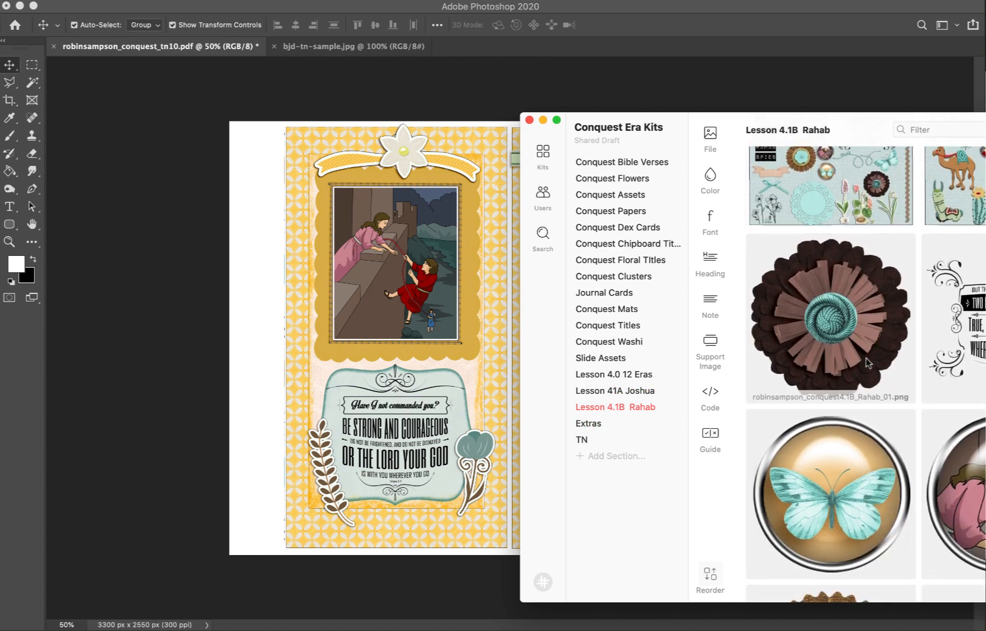
scroll(867, 362, "down", 5)
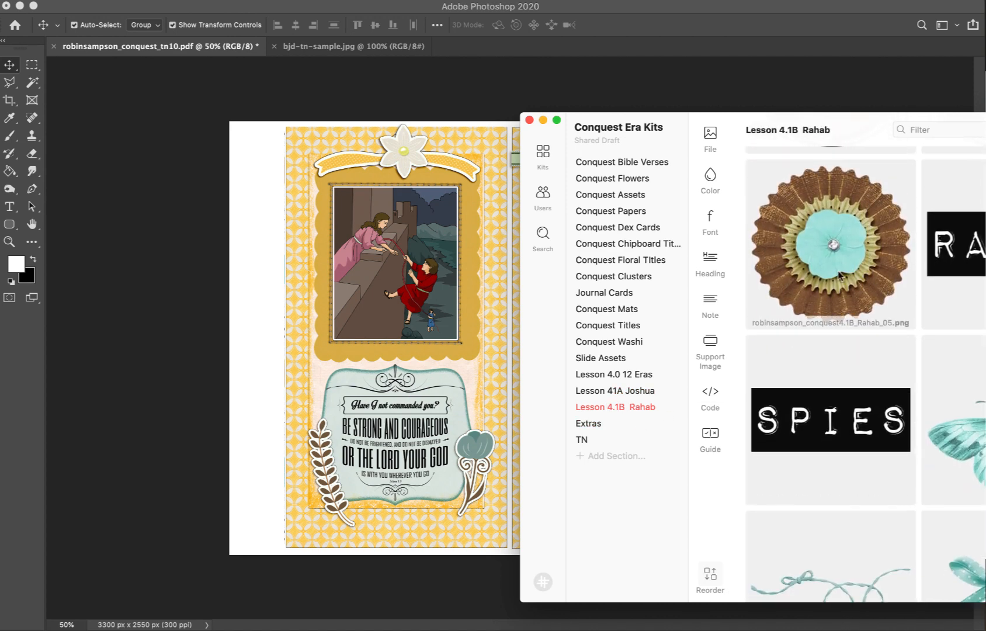
left_click_drag(836, 250, 242, 341)
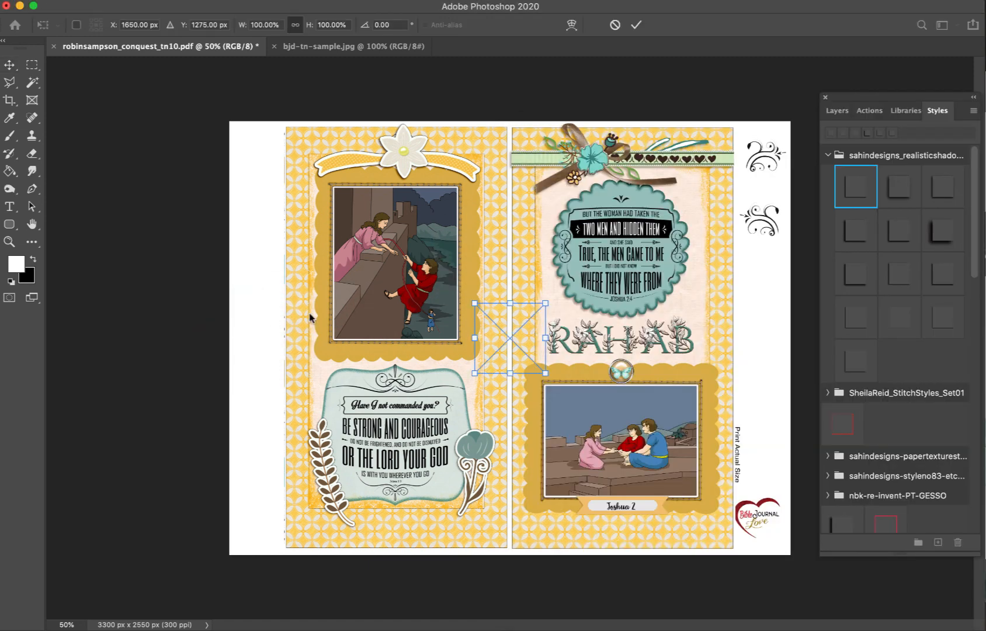
left_click_drag(510, 331, 334, 325)
key("Return")
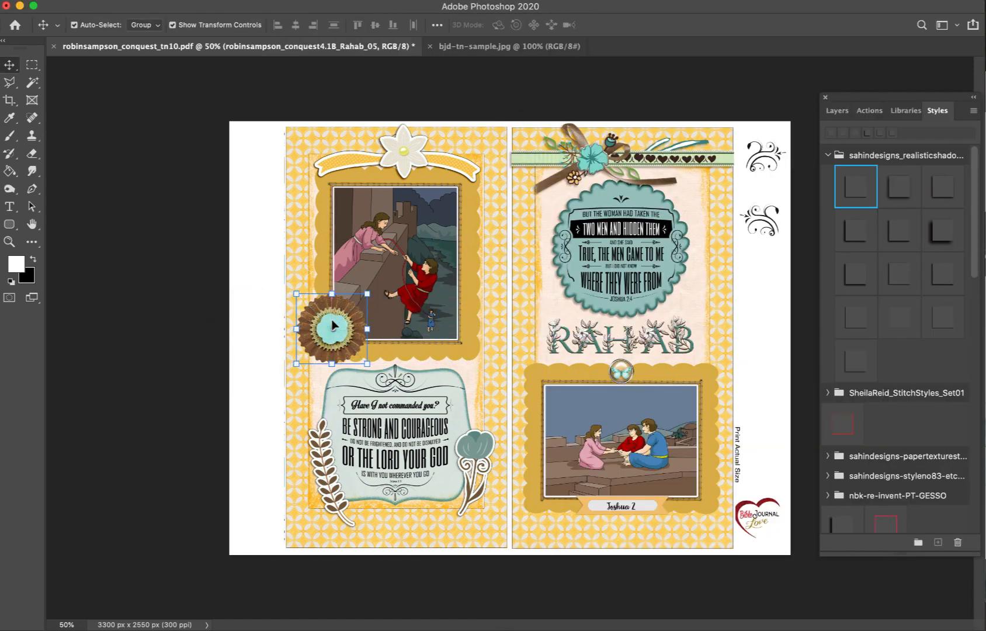
- Apply the second sahindesigns realistic shadow style to the brown rosette and shrink it at the picture's corner
left_click(907, 188)
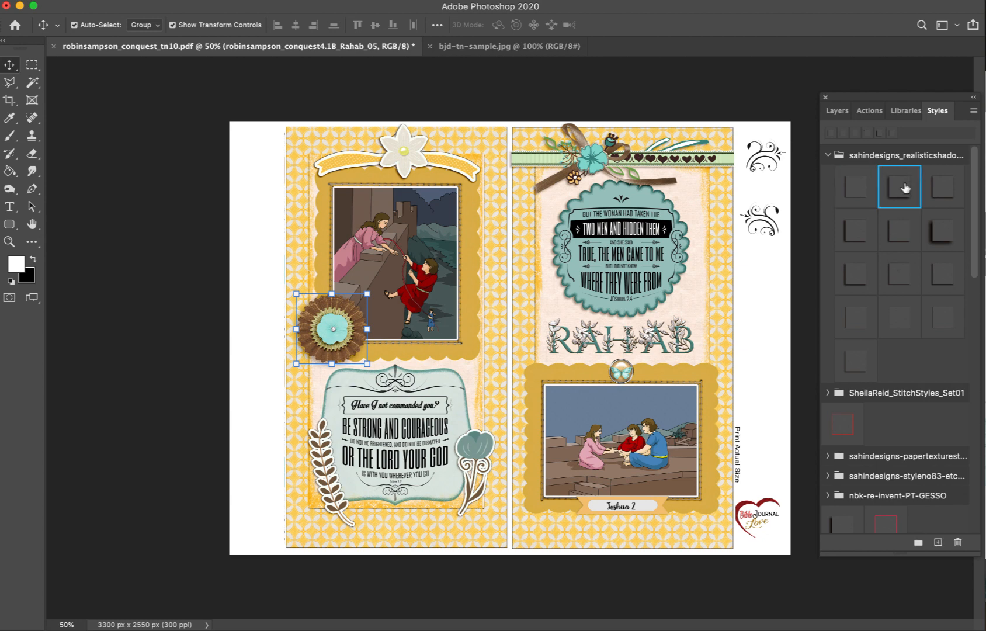
left_click(731, 292)
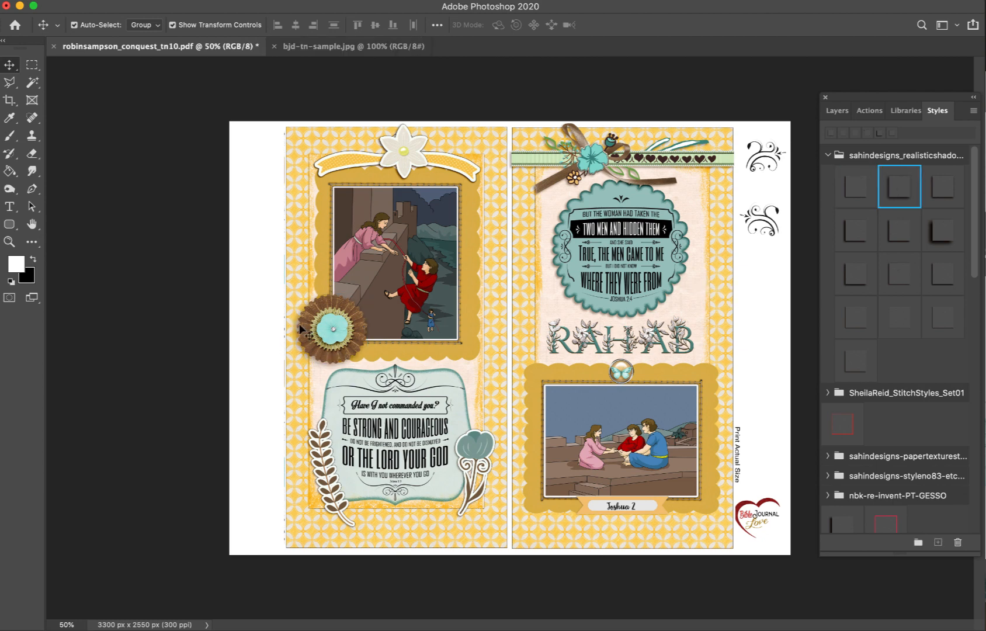
left_click(320, 323)
key("ctrl+t")
left_click_drag(328, 291, 328, 307)
key("Return")
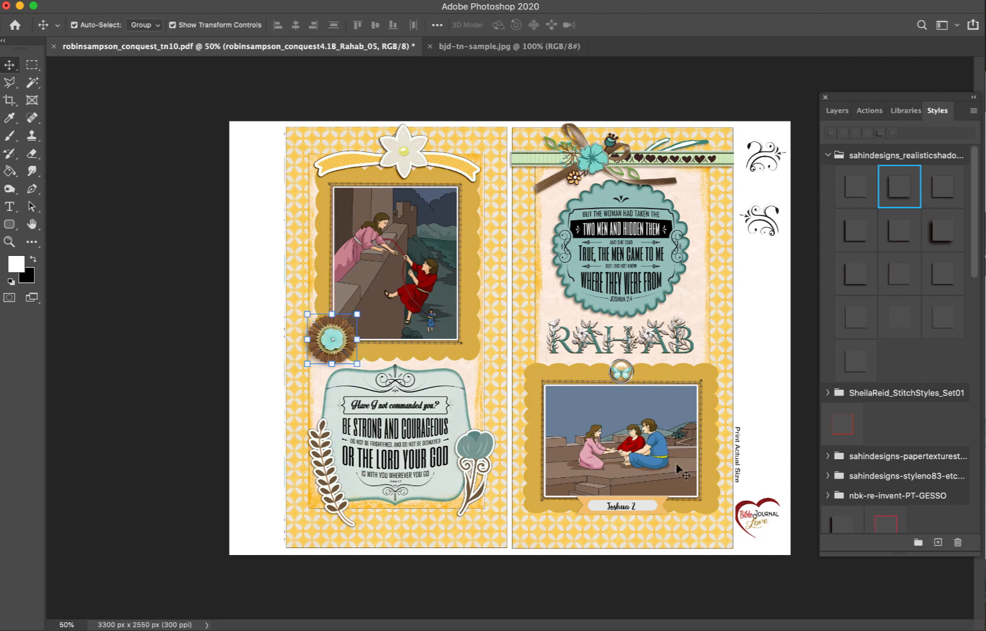
left_click(736, 477)
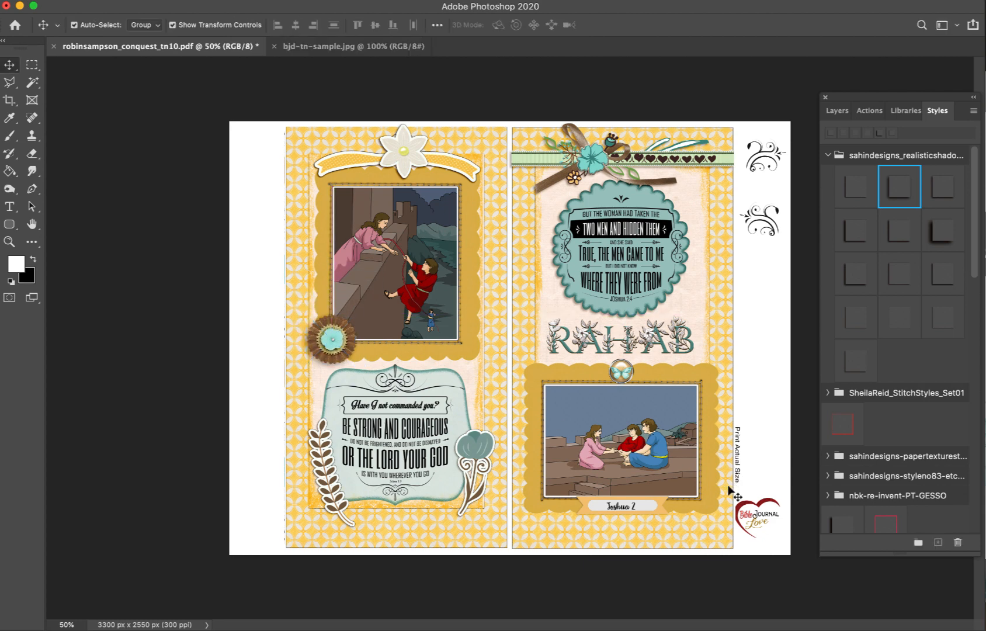
- Place the potted-bulb pink flower (Rahab_15) from Lingo's Lesson 4.1B Rahab at the right page's lower right corner
key("super+Tab")
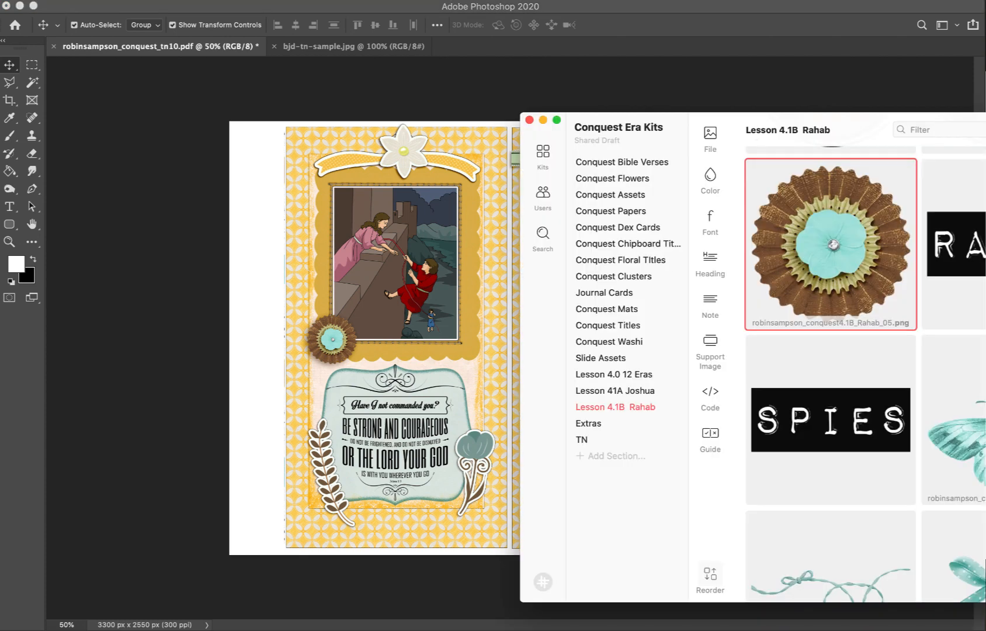
scroll(864, 374, "down", 6)
scroll(865, 373, "up", 3)
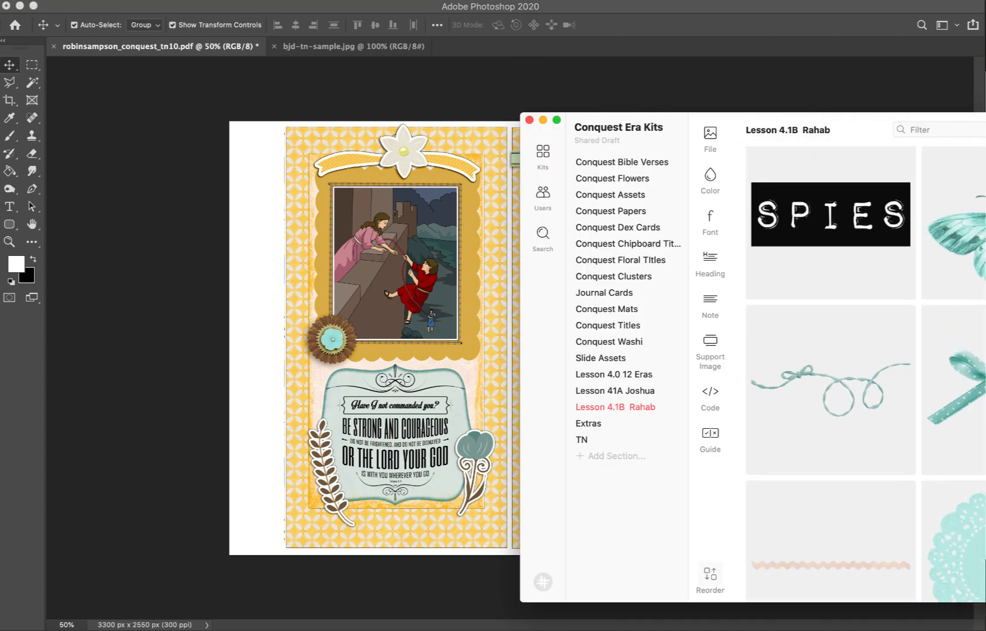
scroll(864, 374, "down", 3)
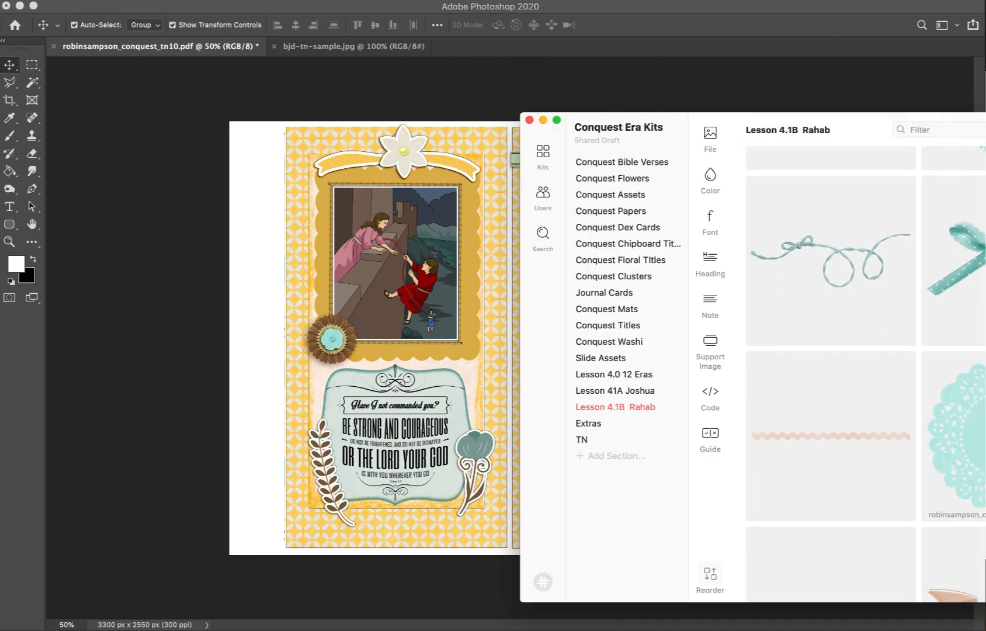
scroll(864, 374, "down", 6)
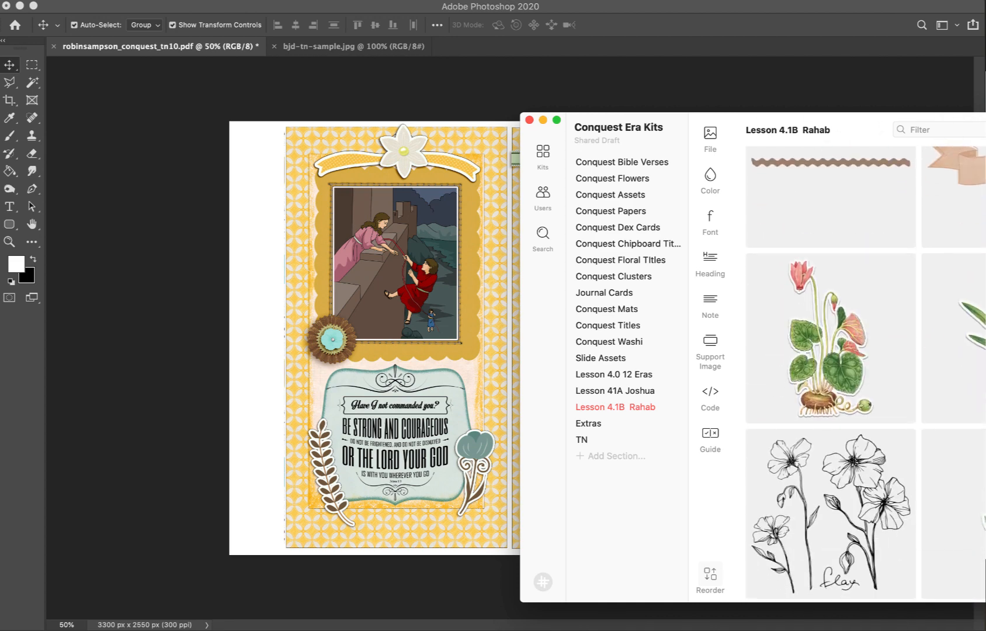
left_click_drag(846, 286, 474, 327)
key("Return")
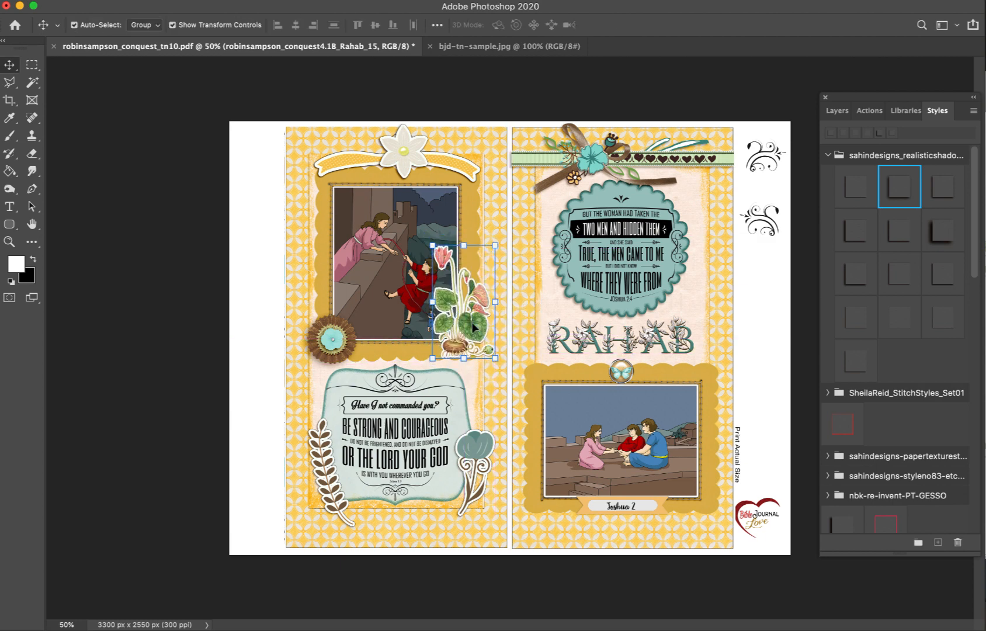
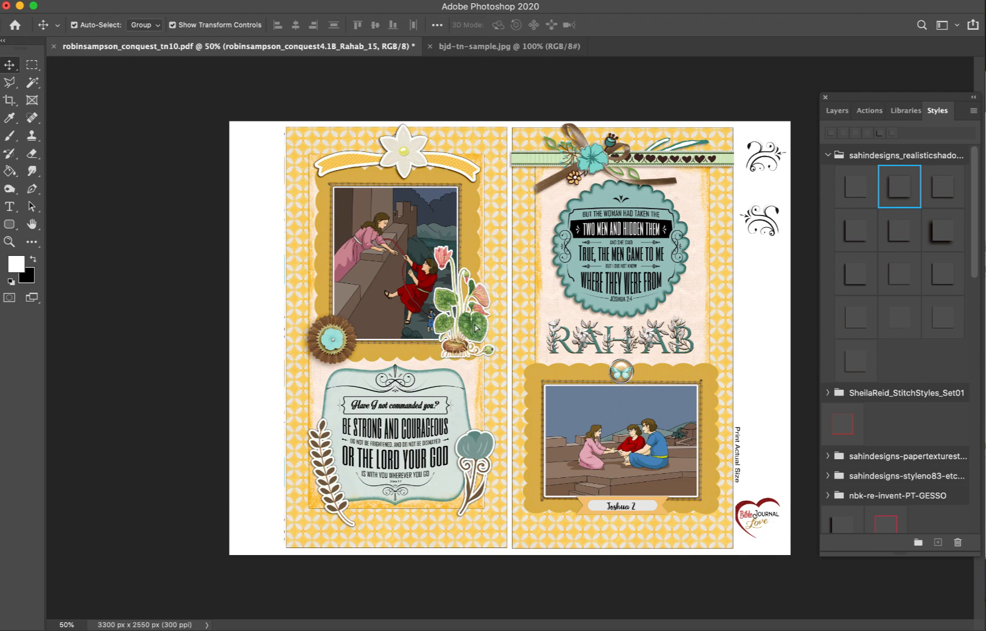
left_click_drag(476, 328, 709, 514)
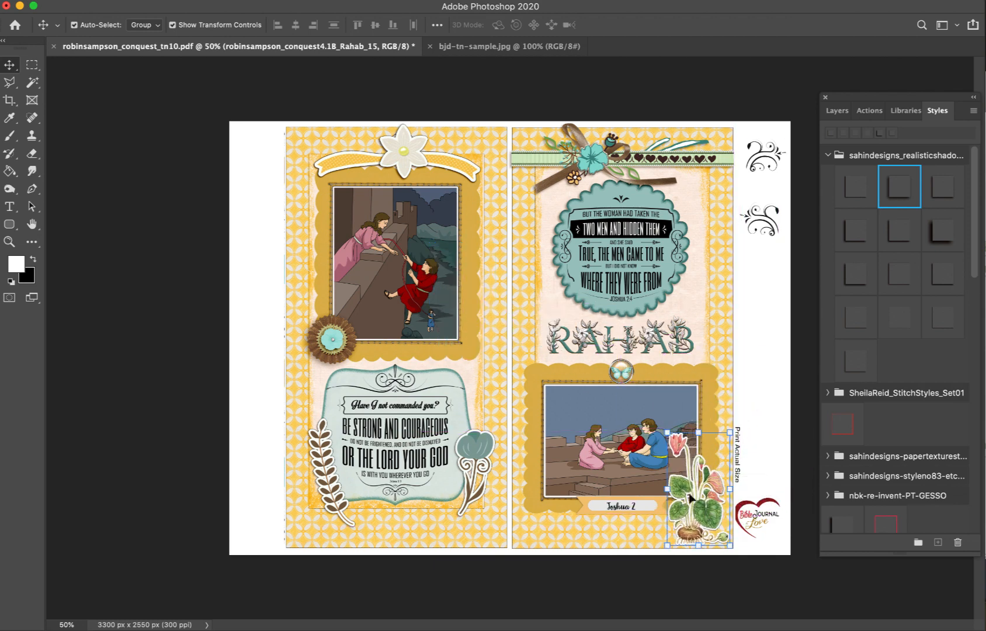
- Place the red and cream flower (Rahab_21) from Lingo, slightly reduced, behind the brown rosette toward its upper left
key("super+Tab")
scroll(865, 374, "down", 10)
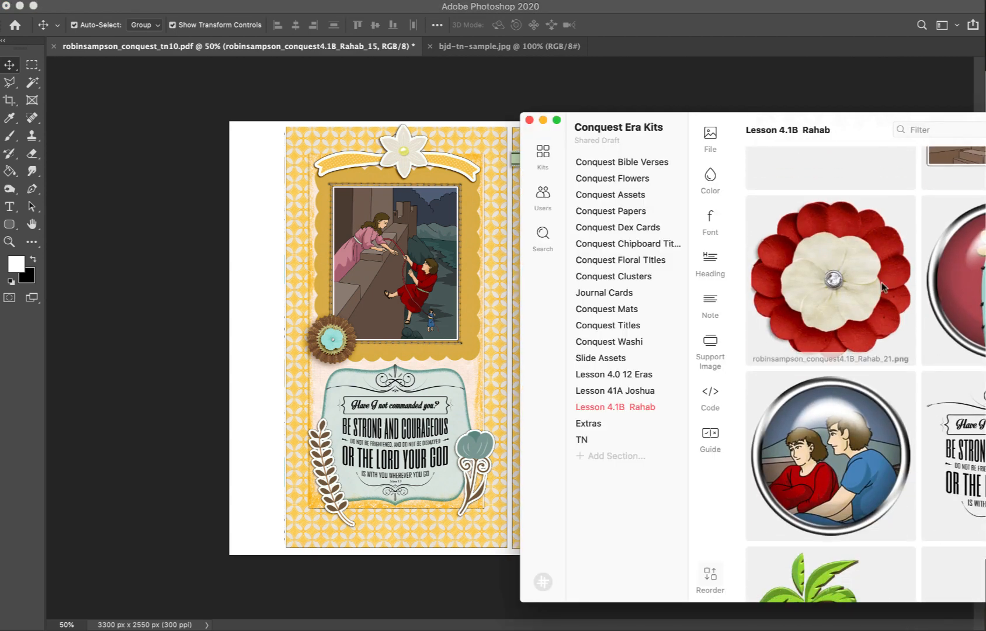
left_click_drag(862, 272, 240, 323)
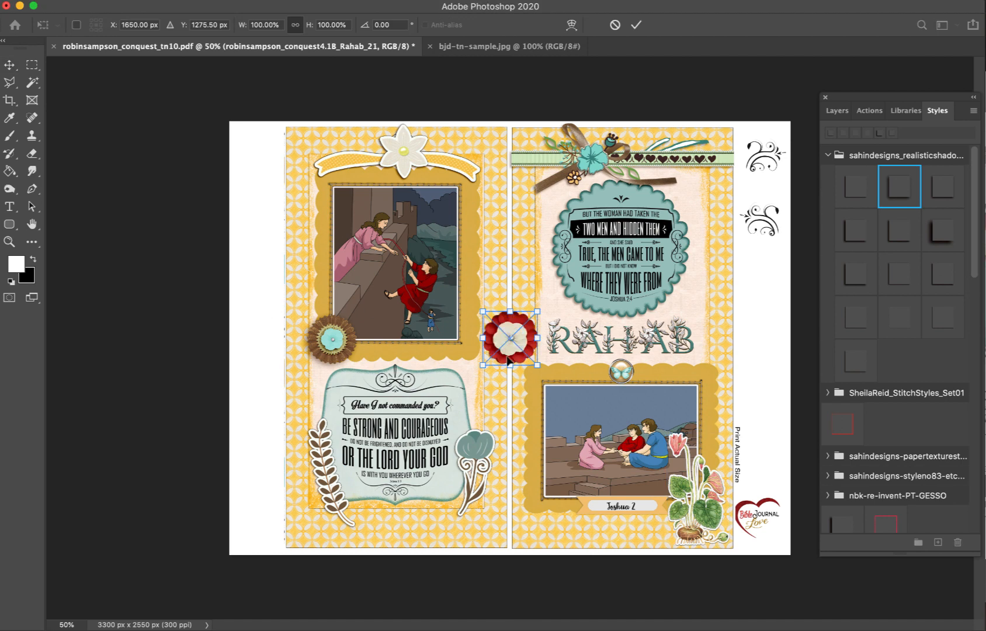
left_click_drag(509, 356, 326, 296)
key("Return")
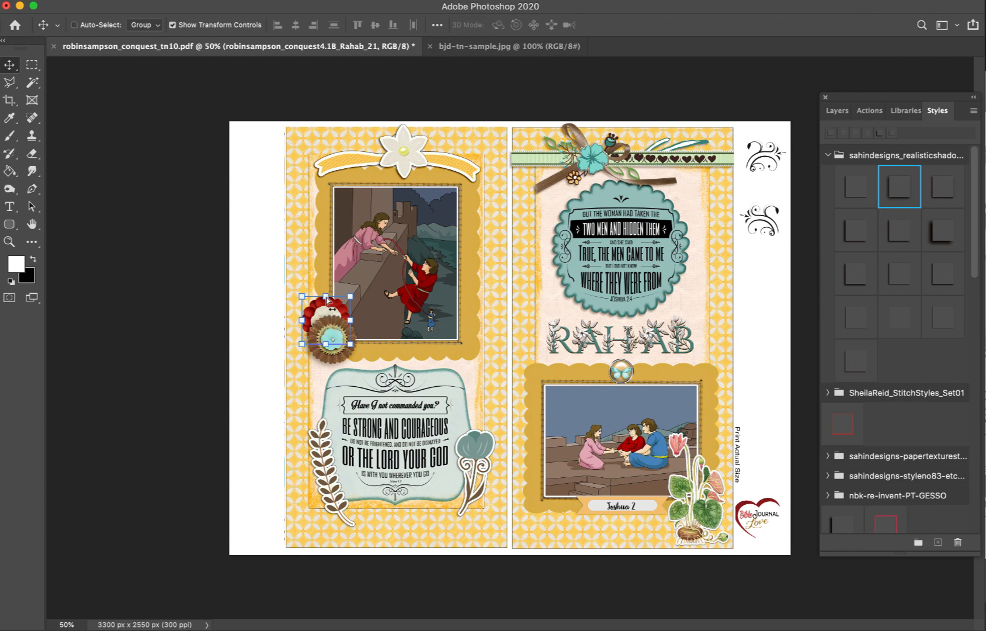
left_click_drag(326, 297, 317, 305)
key("Return")
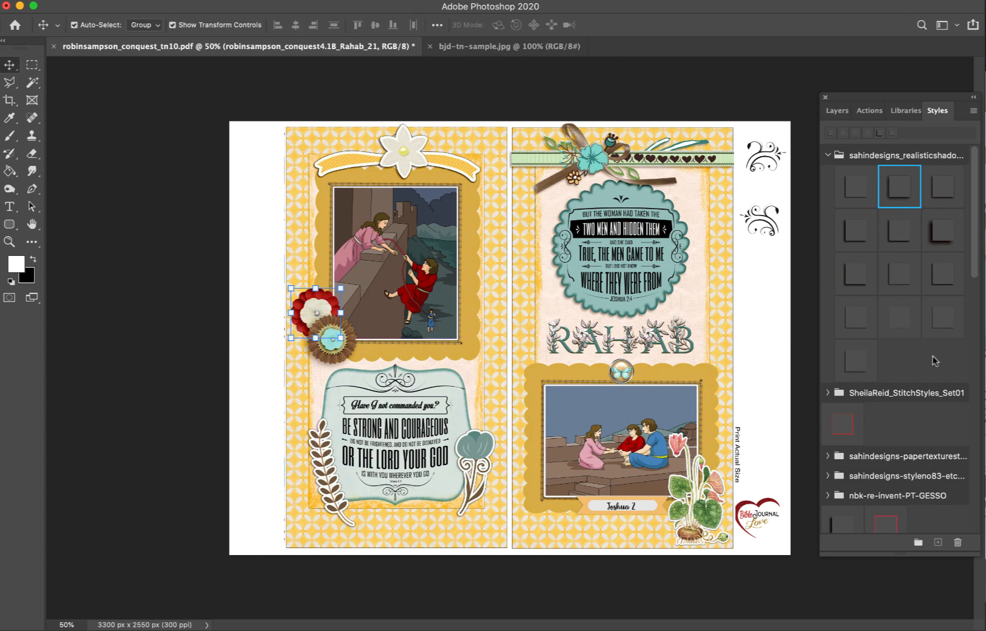
- Place the yellow rose (flowers16) from Lingo's Conquest Flowers behind the brown rosette, scaled to 66.55%
key("super+Tab")
scroll(865, 373, "down", 14)
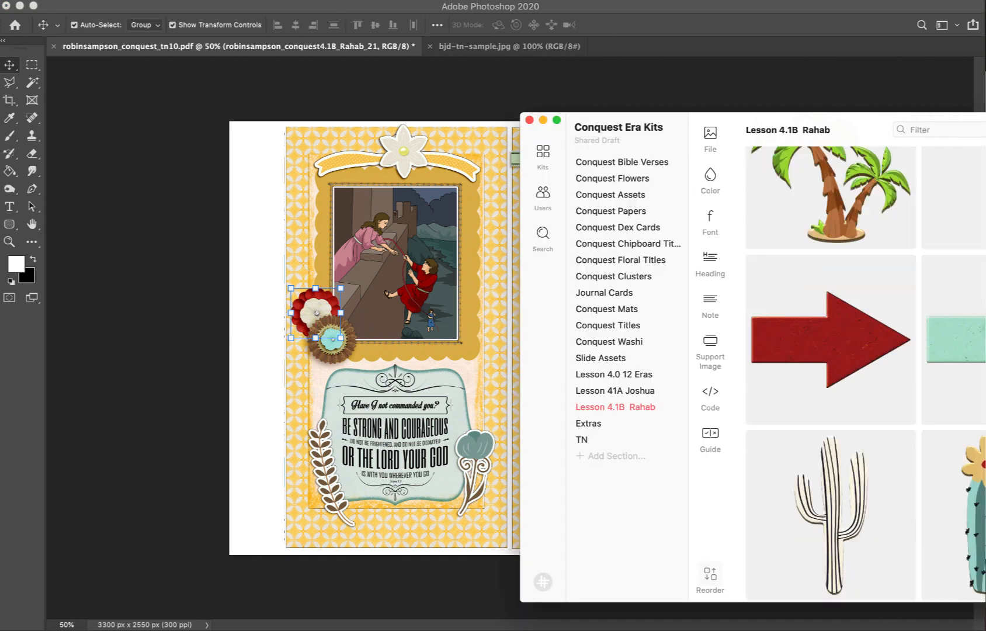
left_click(641, 211)
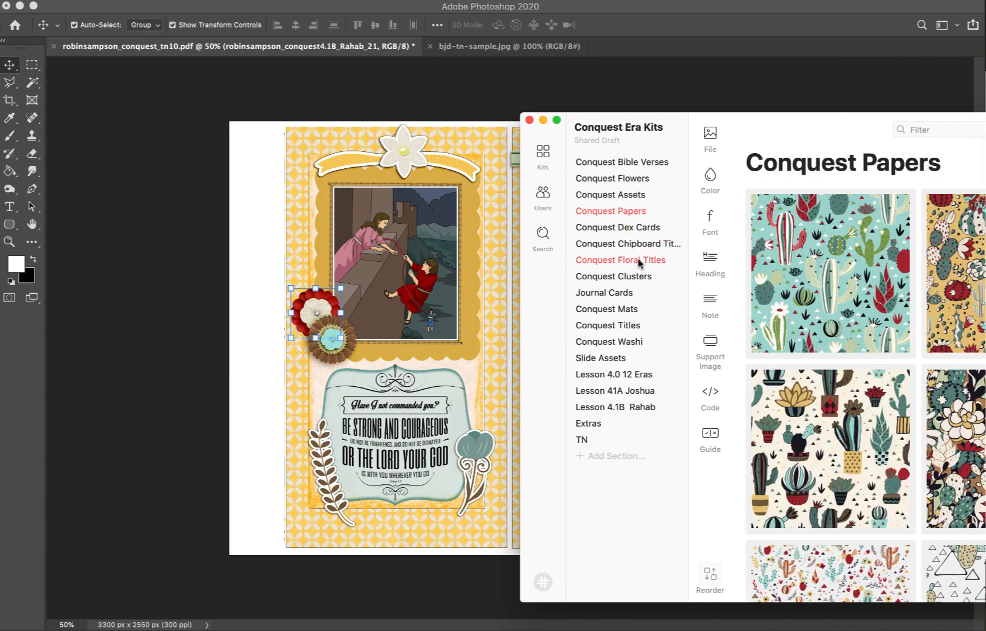
left_click(623, 179)
scroll(805, 271, "down", 5)
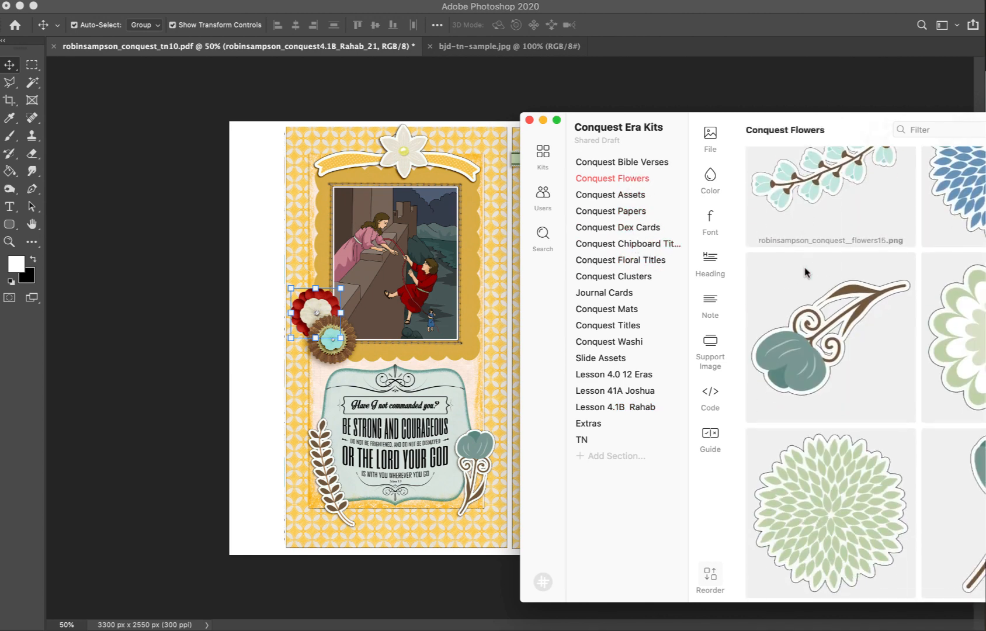
scroll(982, 285, "down", 4)
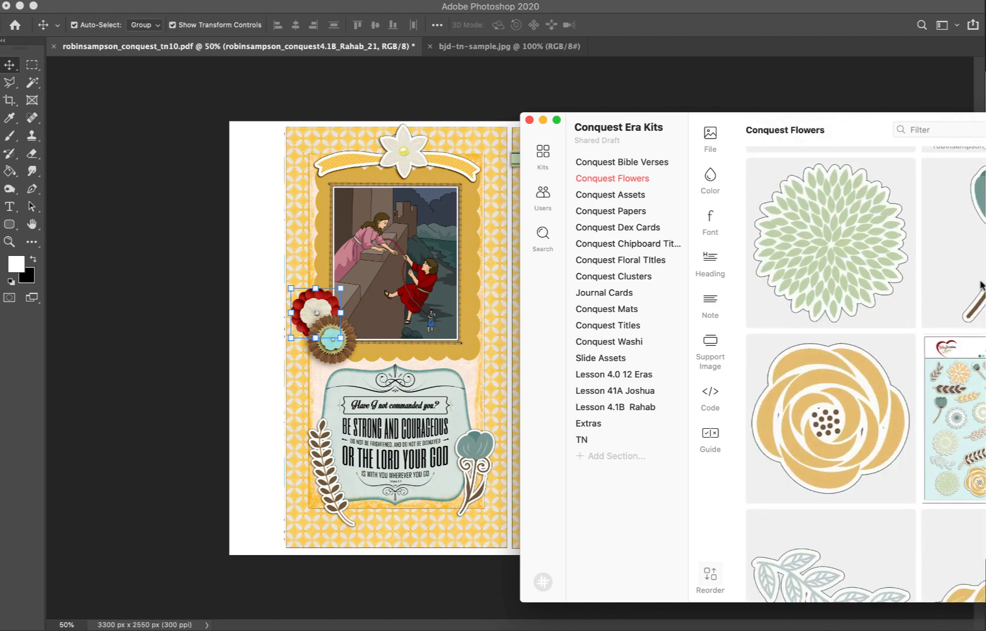
left_click_drag(852, 339, 339, 332)
left_click_drag(375, 298, 365, 307)
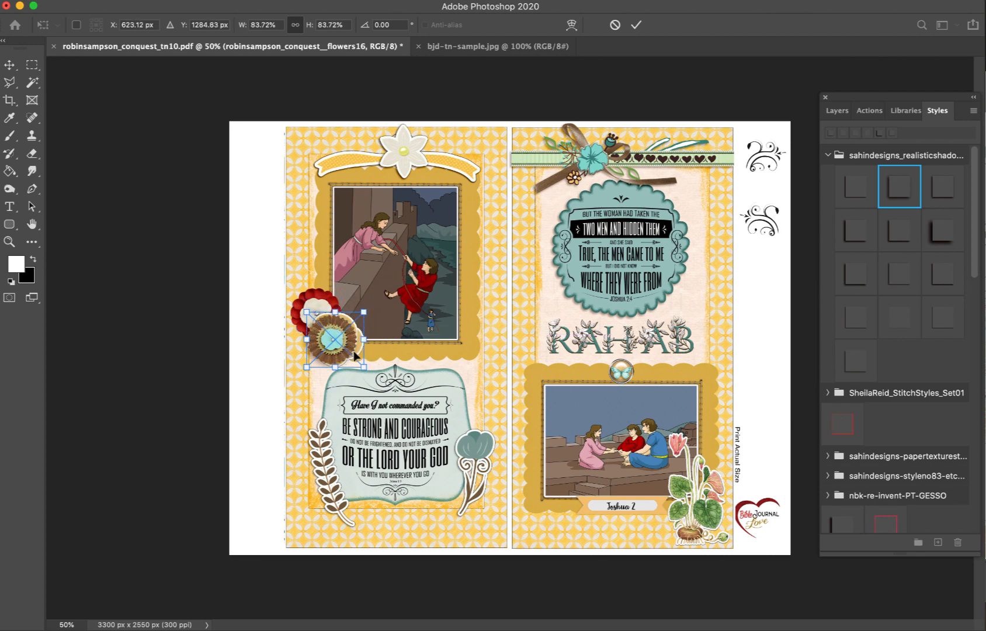
left_click_drag(355, 354, 374, 358)
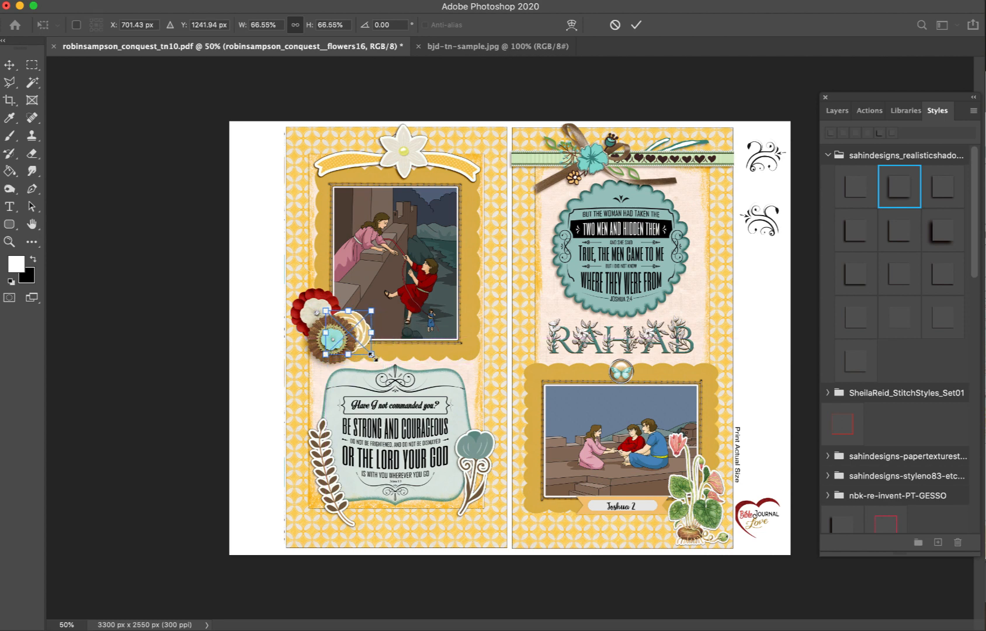
key("Return")
- Apply the first sahindesigns realistic shadow style to the yellow rose, rotate it about 9° and tuck it further behind the brown rosette
left_click(856, 186)
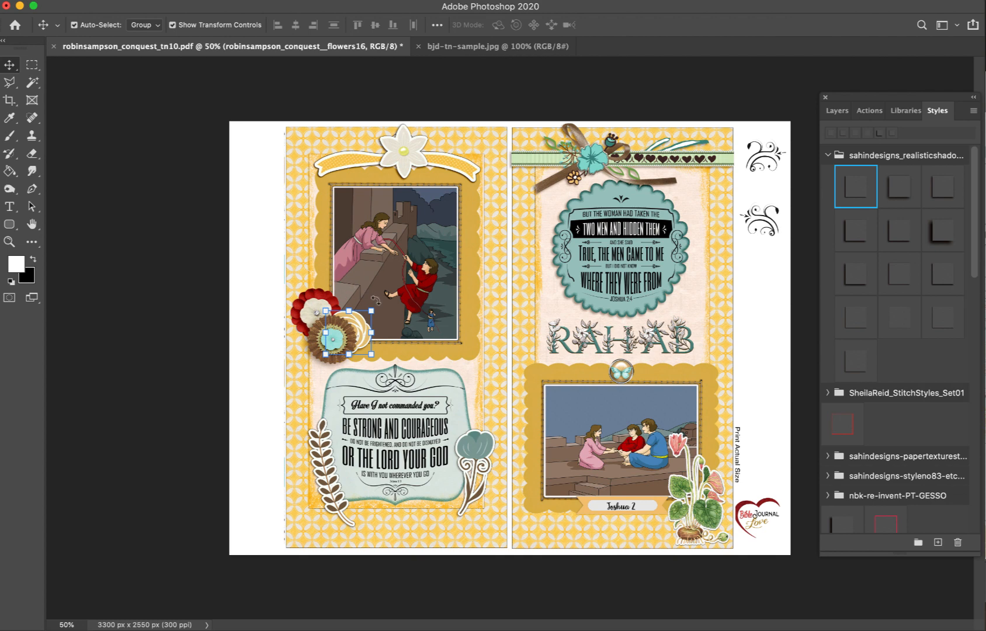
left_click_drag(376, 299, 402, 289)
left_click_drag(367, 320, 358, 315)
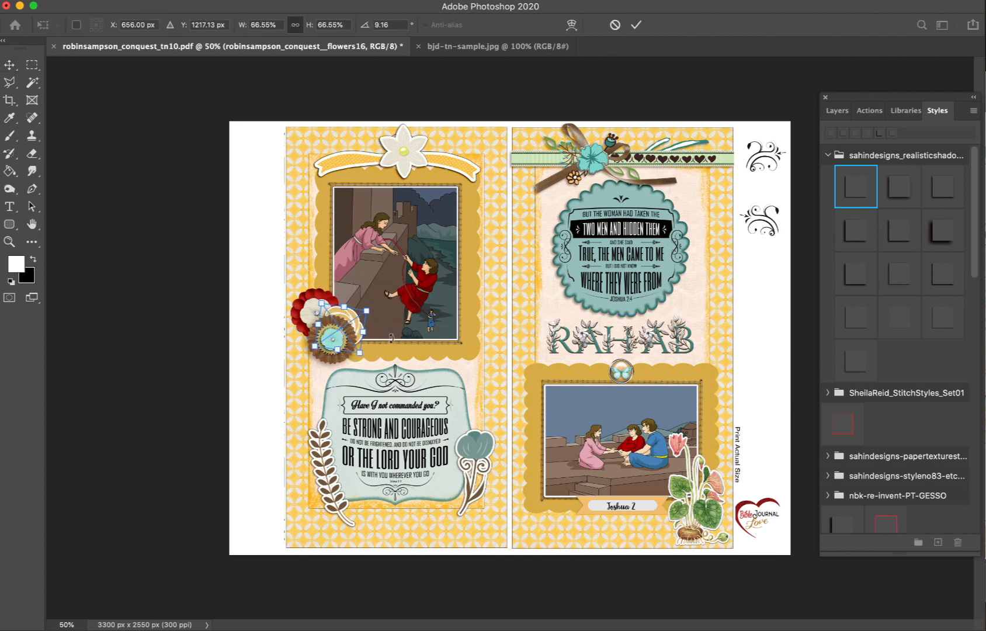
key("Return")
- Rearrange the flower cluster: shift the brown rosette right, the yellow rose down and left, and the red flower slightly right
key("super+plus")
key("super+plus")
key("super+plus")
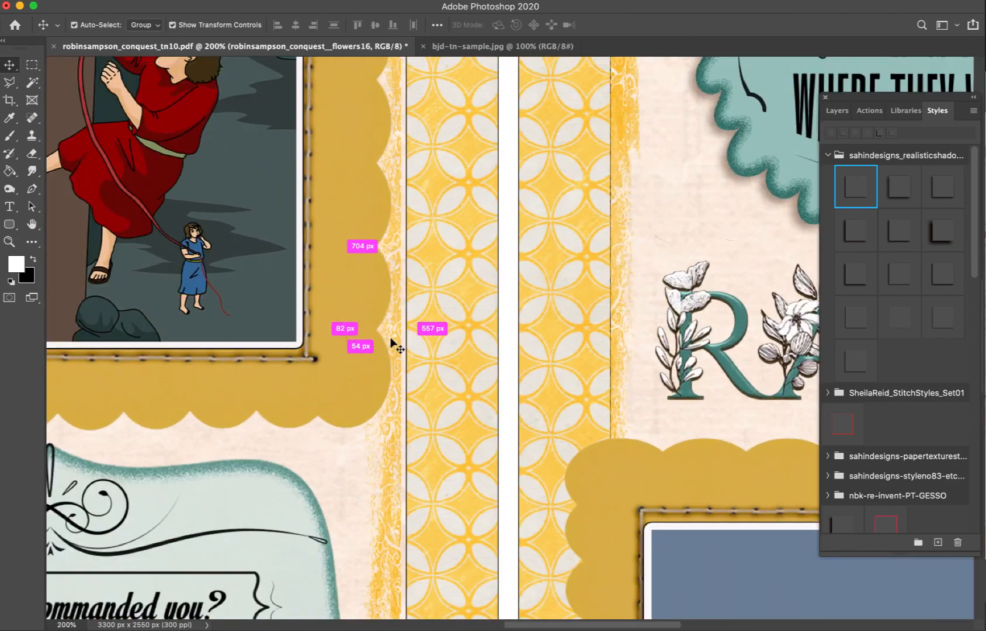
scroll(391, 339, "left", 8)
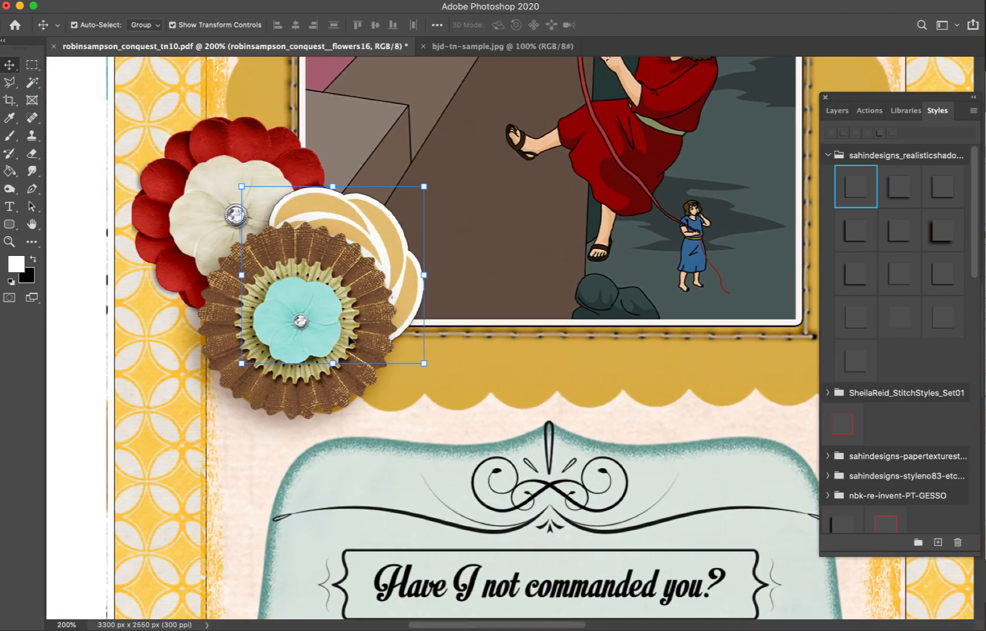
left_click(319, 331)
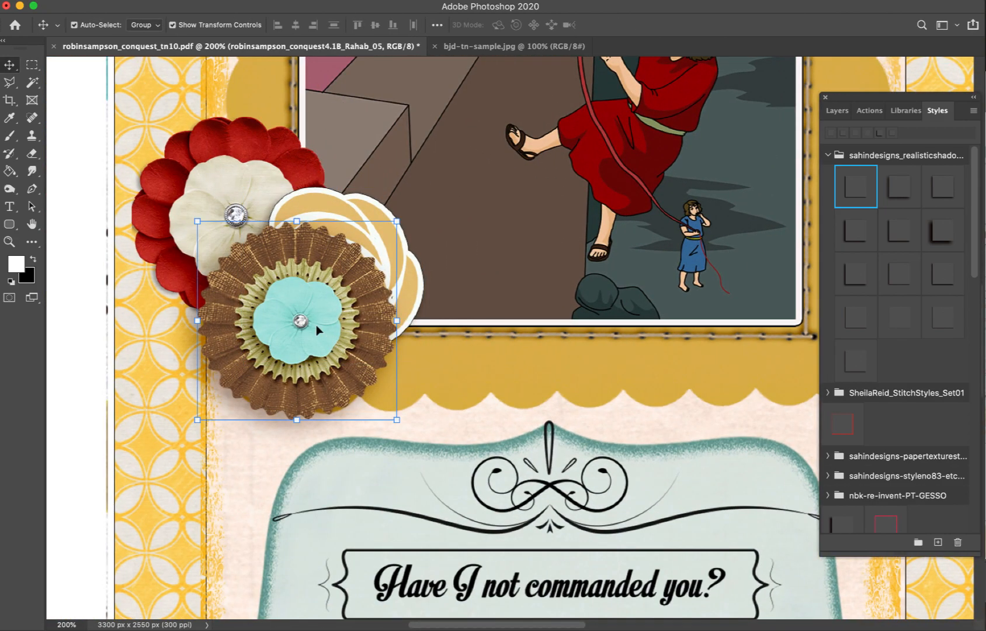
left_click_drag(301, 329, 376, 335)
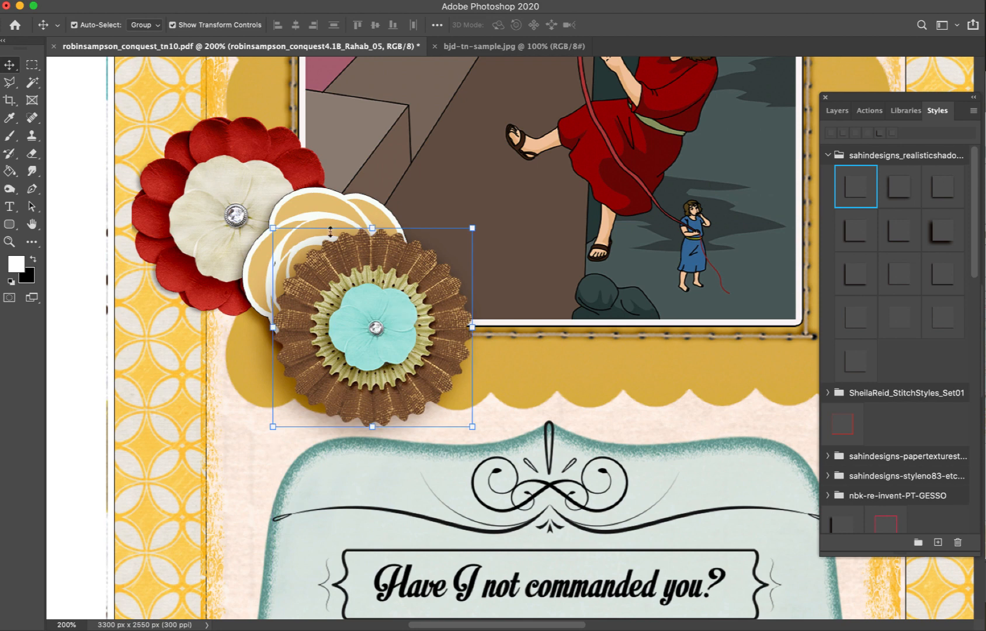
left_click_drag(320, 210, 280, 265)
left_click_drag(251, 158, 284, 170)
- Send the yellow rose behind the red and cream flower and lower the red flower to overlap it
left_click(253, 385)
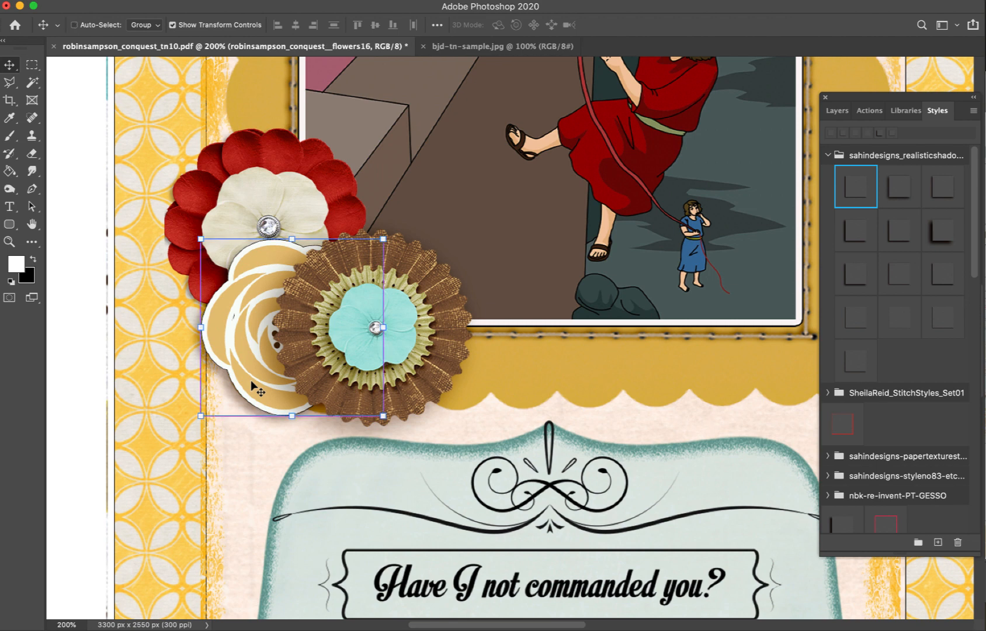
key("super+bracketleft")
left_click_drag(251, 206, 257, 237)
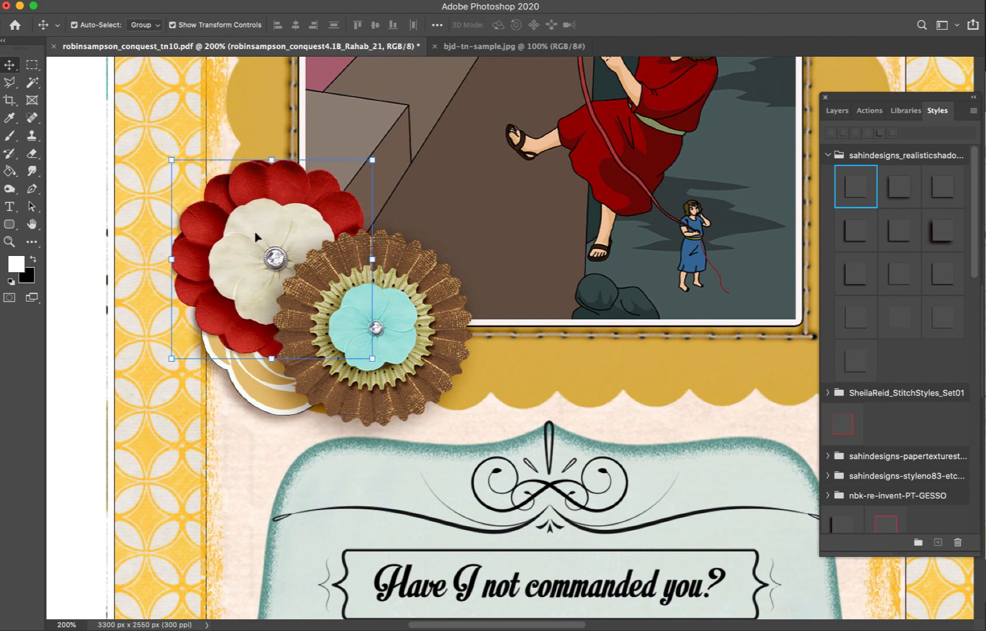
left_click(448, 316)
- Place the yellow leaf branch (flowers03) from Lingo's Conquest Flowers behind the cluster, rotated -126.5° toward its upper left
key("super+minus")
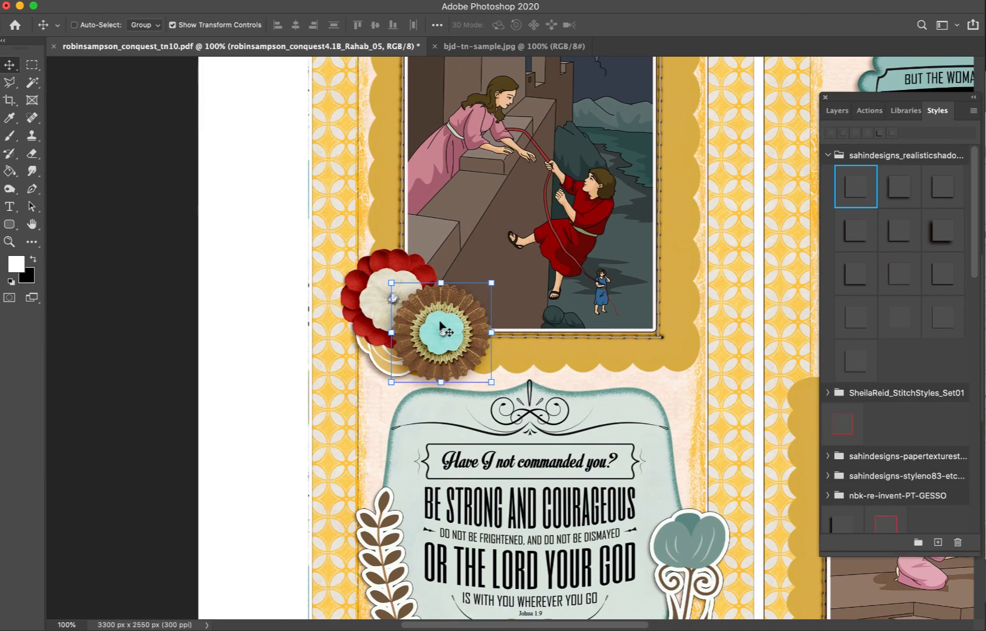
key("super+minus")
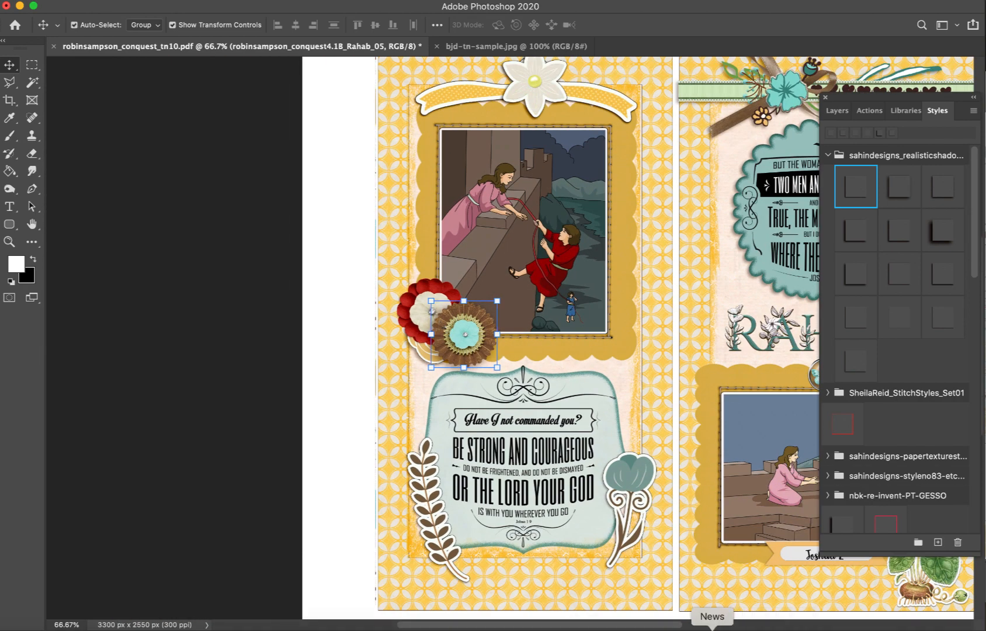
left_click(679, 629)
scroll(835, 423, "down", 13)
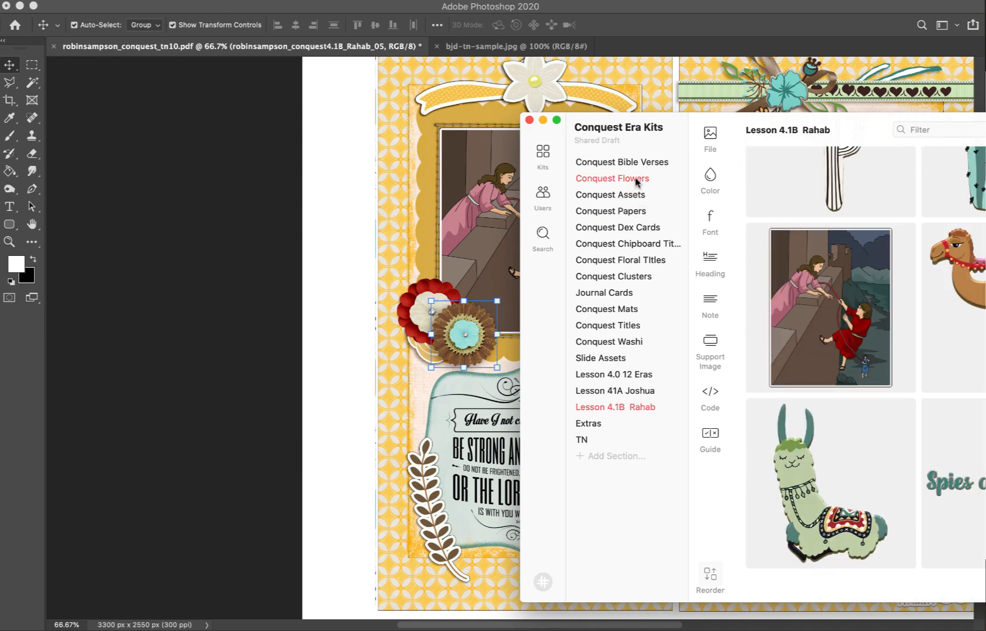
left_click(637, 181)
scroll(910, 340, "down", 10)
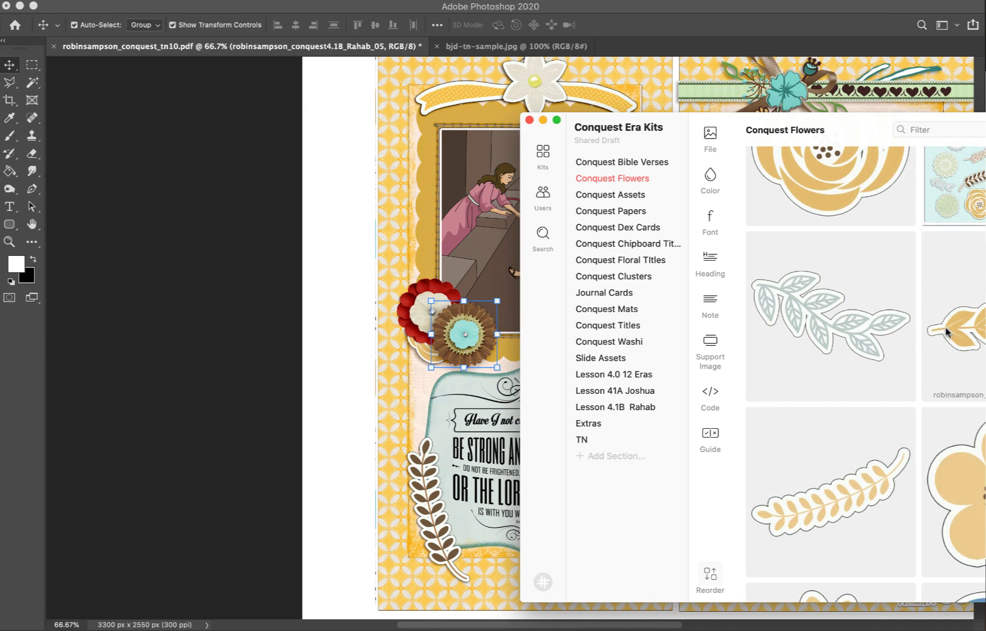
left_click_drag(968, 330, 637, 338)
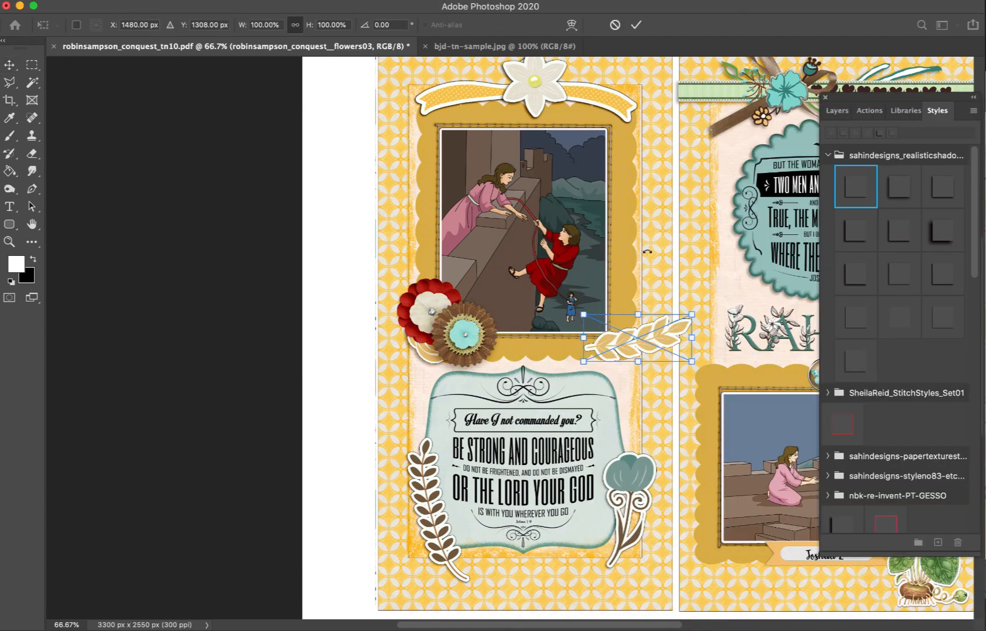
left_click_drag(647, 251, 450, 322)
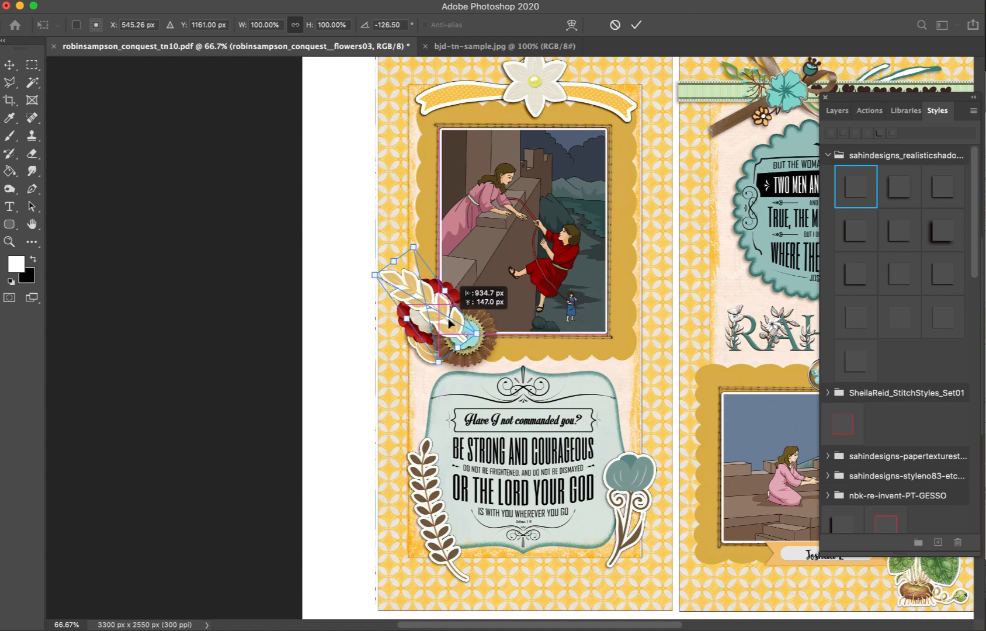
key("super+j")
key("super+bracketleft")
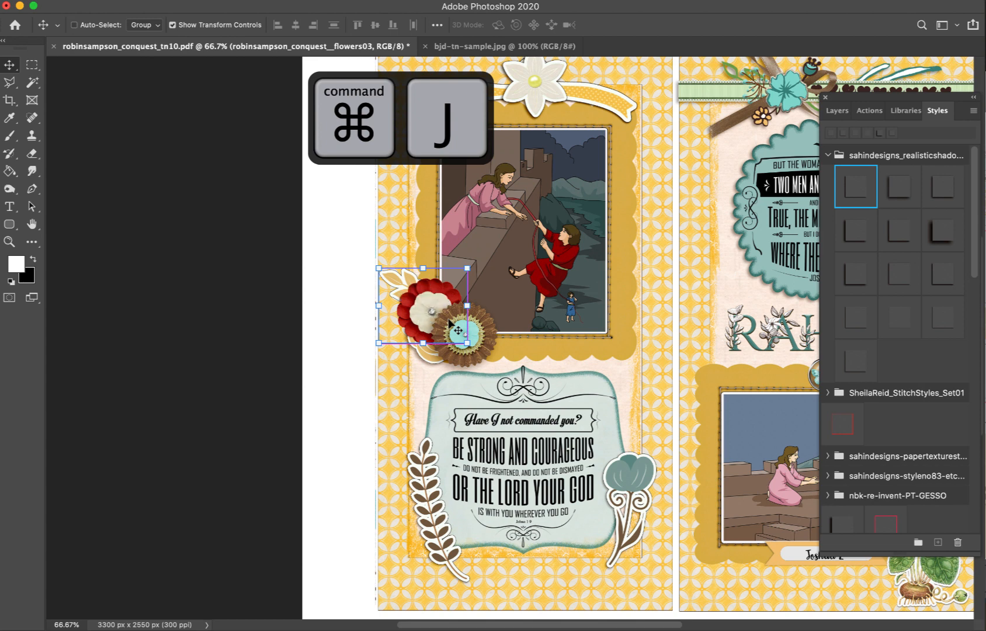
- Duplicate the yellow leaf branch, rotate the copy about 37° and place it extending from behind the brown rosette's right side
left_click(383, 295)
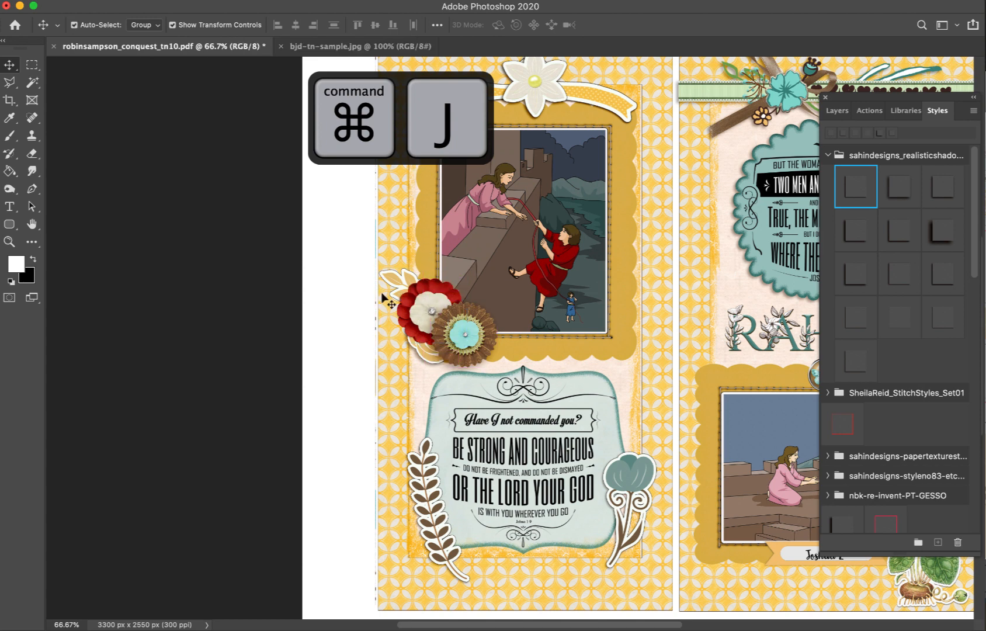
left_click(399, 281)
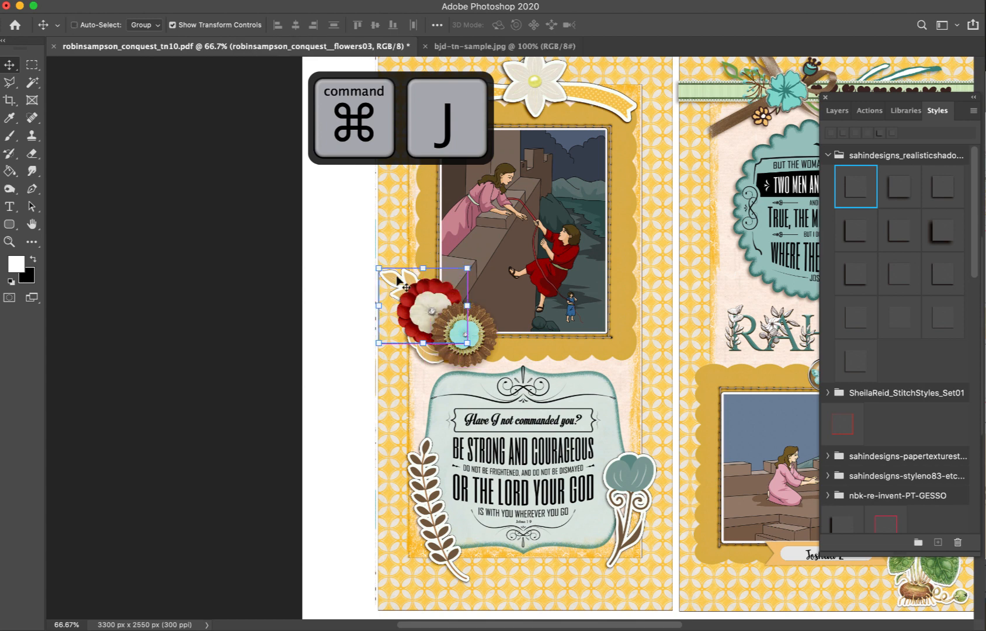
key("super+j")
left_click_drag(393, 271, 497, 320)
left_click_drag(386, 278, 436, 310)
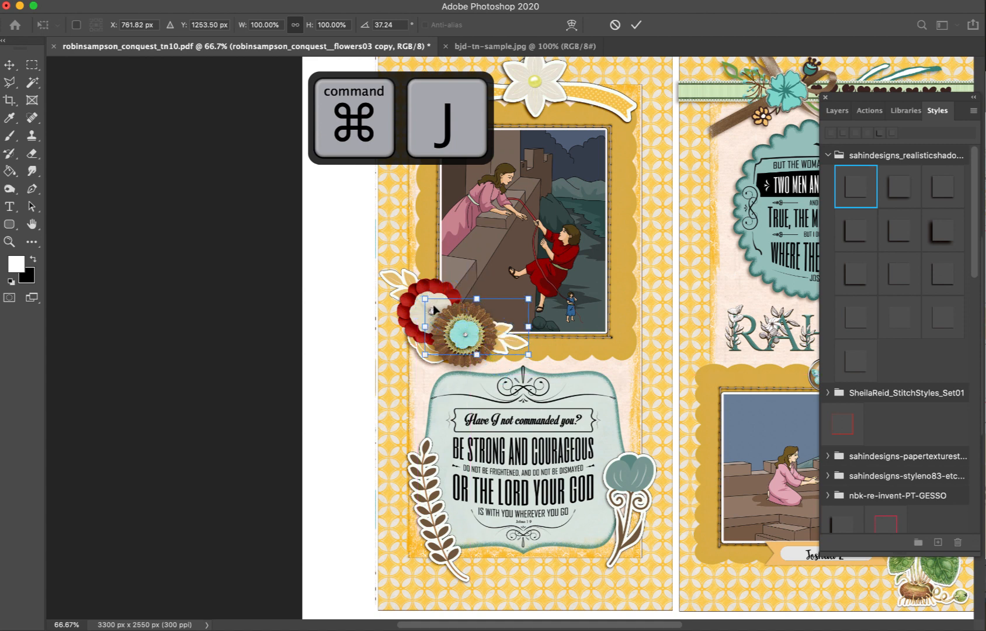
key("Return")
- Apply the third sahindesigns realistic shadow style in the fourth row to both yellow leaf branches
left_click(944, 316)
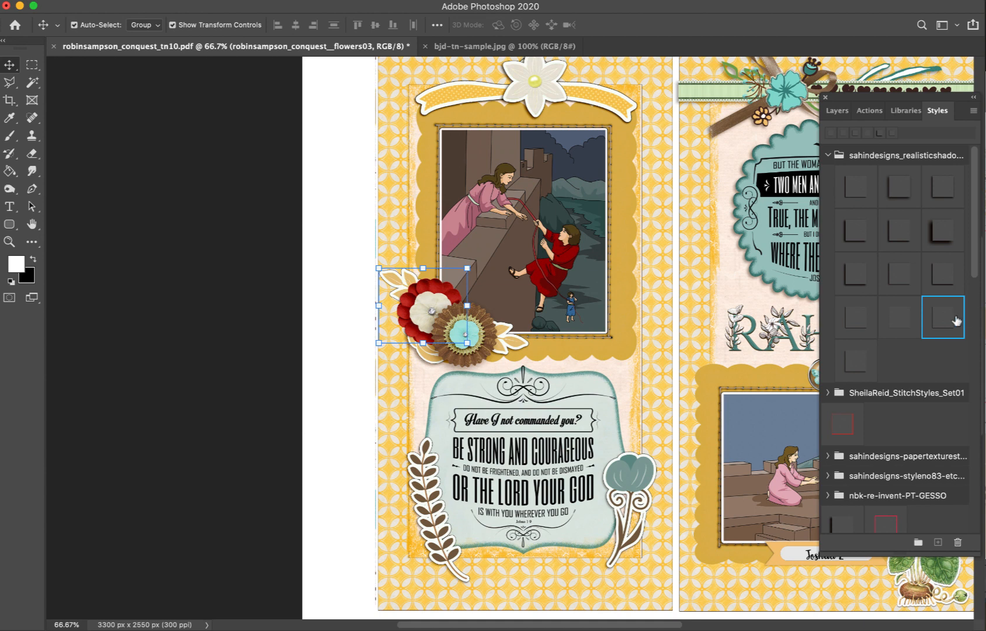
left_click(945, 317)
left_click(691, 317)
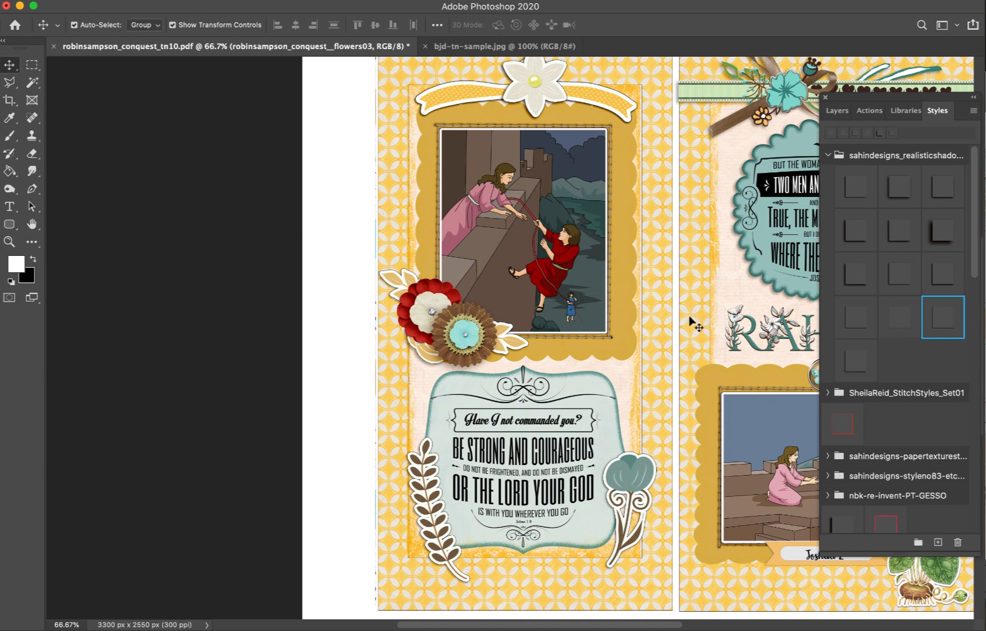
left_click(433, 359)
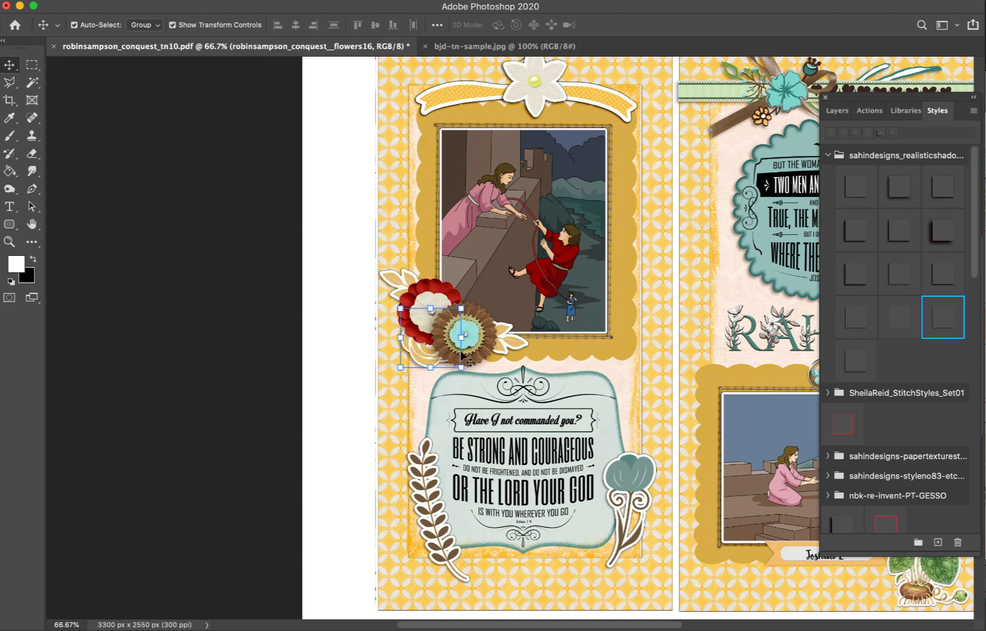
left_click(641, 325)
- Delete the teal flower and brown leaf branch beside the left page's verse, and move the potted-bulb pink flower to that page's lower right corner
scroll(641, 324, "down", 3)
scroll(641, 325, "right", 4)
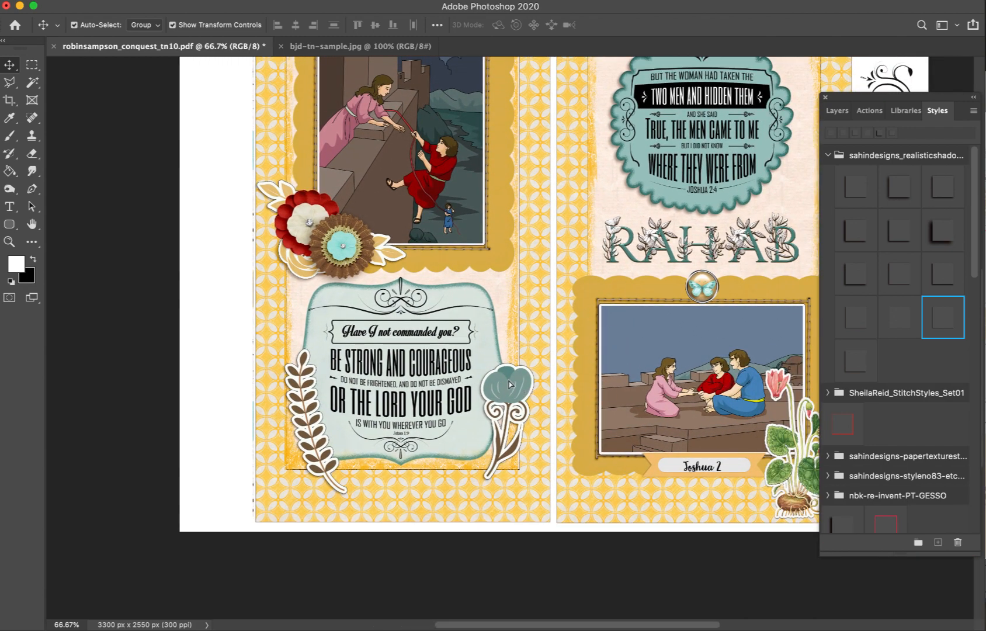
left_click_drag(510, 384, 507, 390)
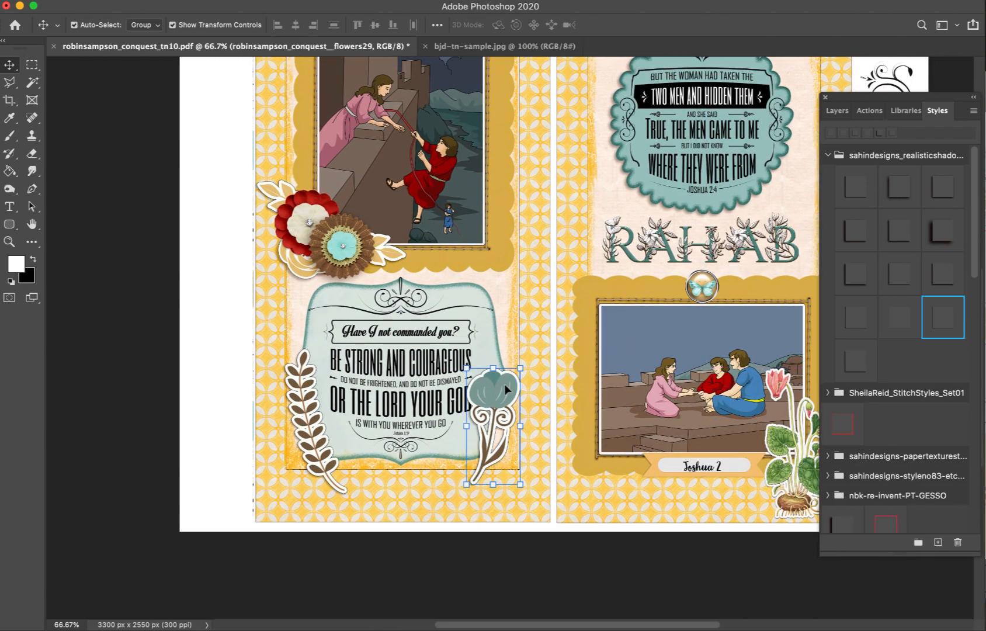
key("BackSpace")
left_click(301, 421)
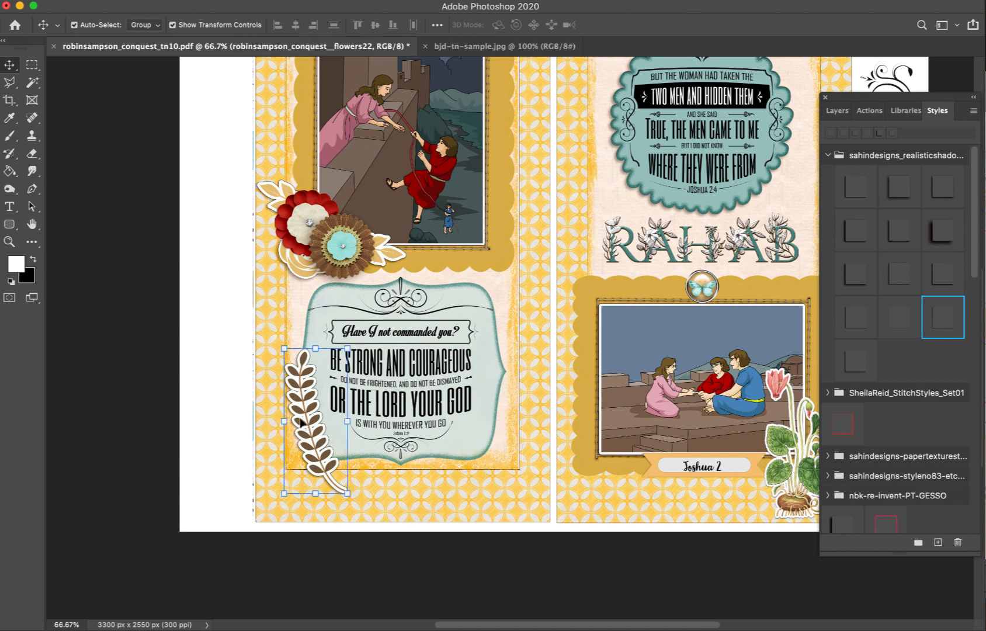
key("BackSpace")
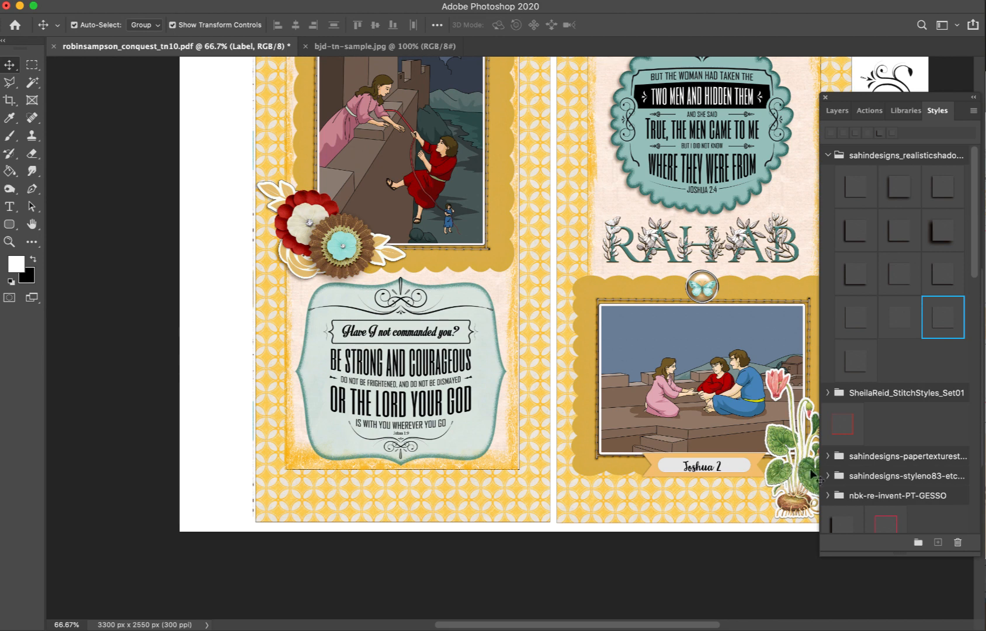
left_click_drag(811, 476, 517, 474)
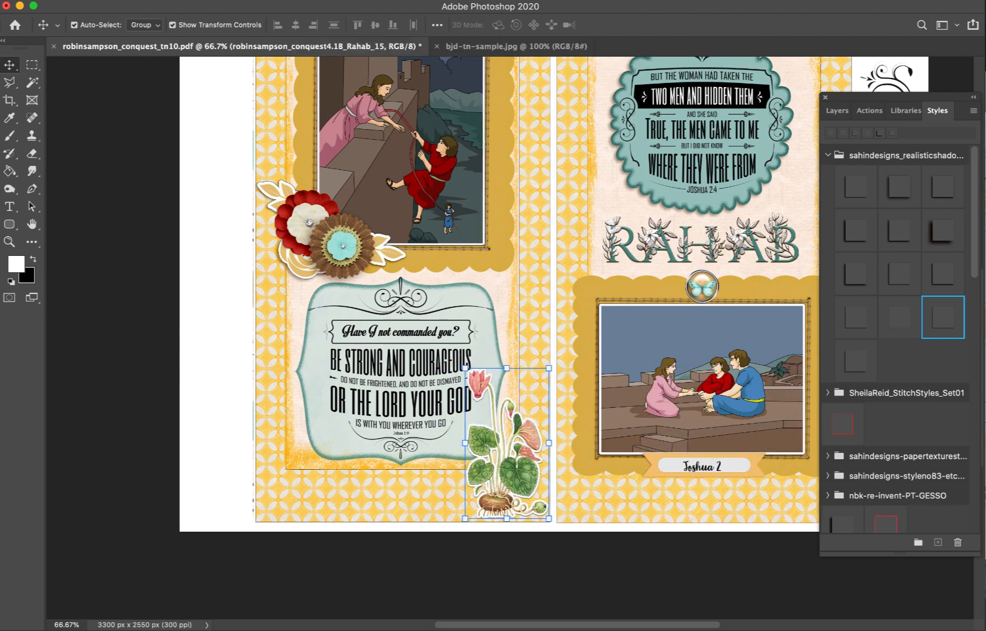
- Place the black RAHAB and SPIES word labels (Rahab_06 and Rahab_07) from Lingo's Lesson 4.1B Rahab section on the spread
key("super+Tab")
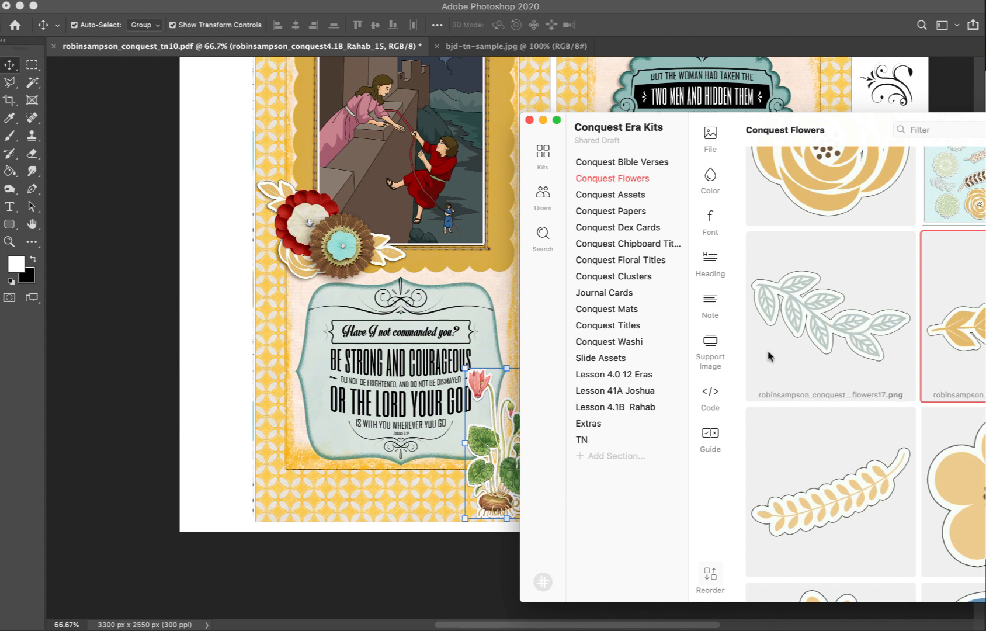
scroll(769, 356, "down", 5)
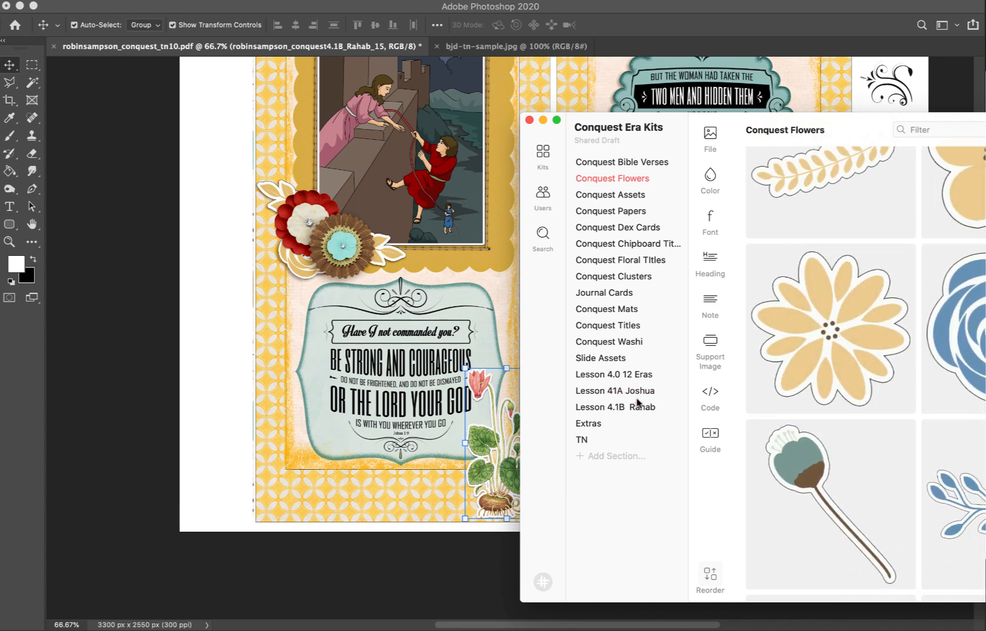
left_click(638, 402)
scroll(825, 366, "down", 5)
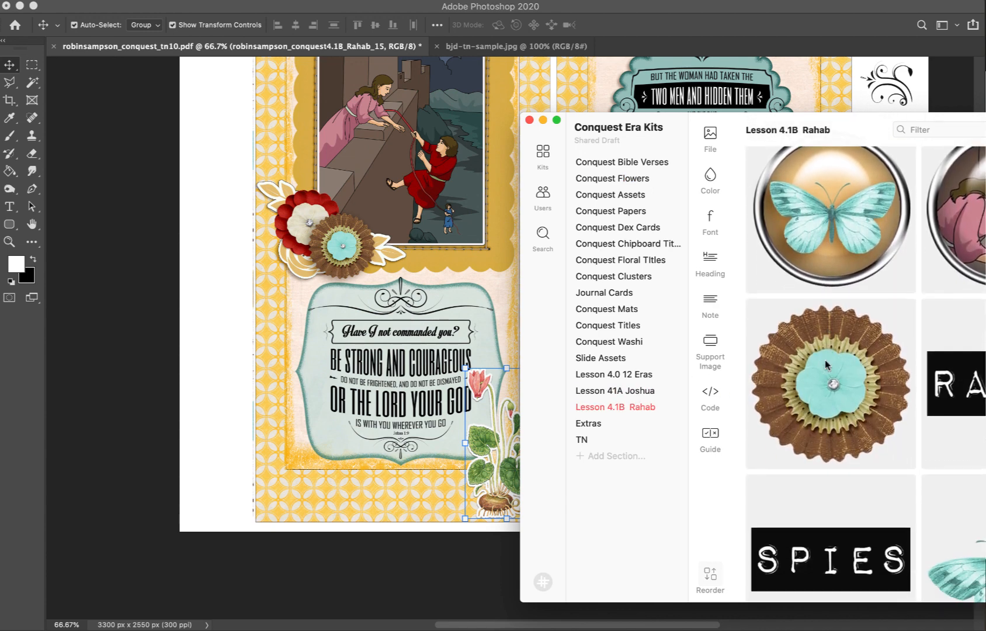
scroll(826, 365, "up", 1)
scroll(826, 365, "down", 4)
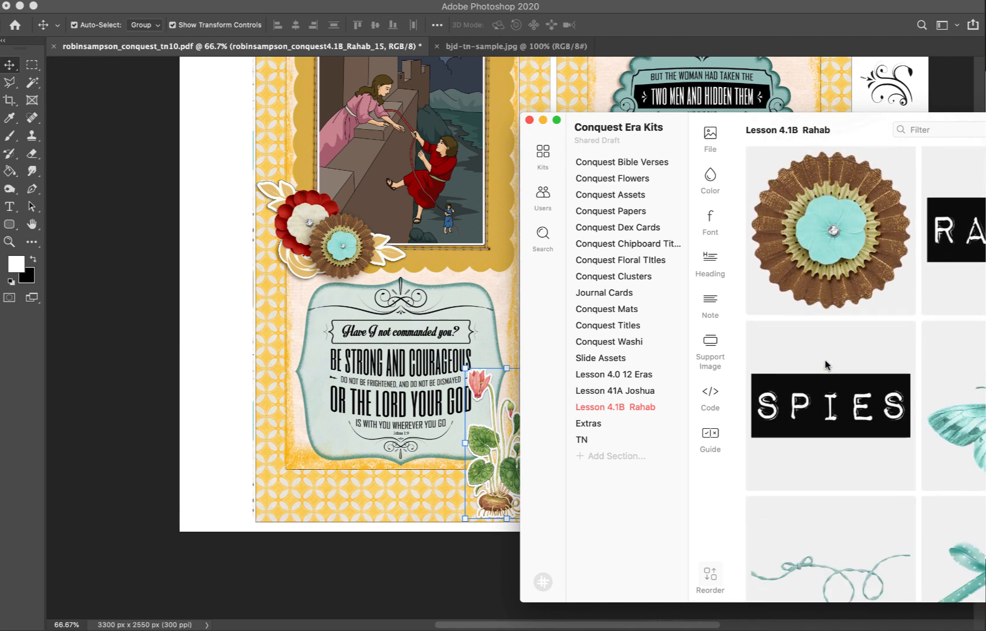
scroll(825, 364, "up", 1)
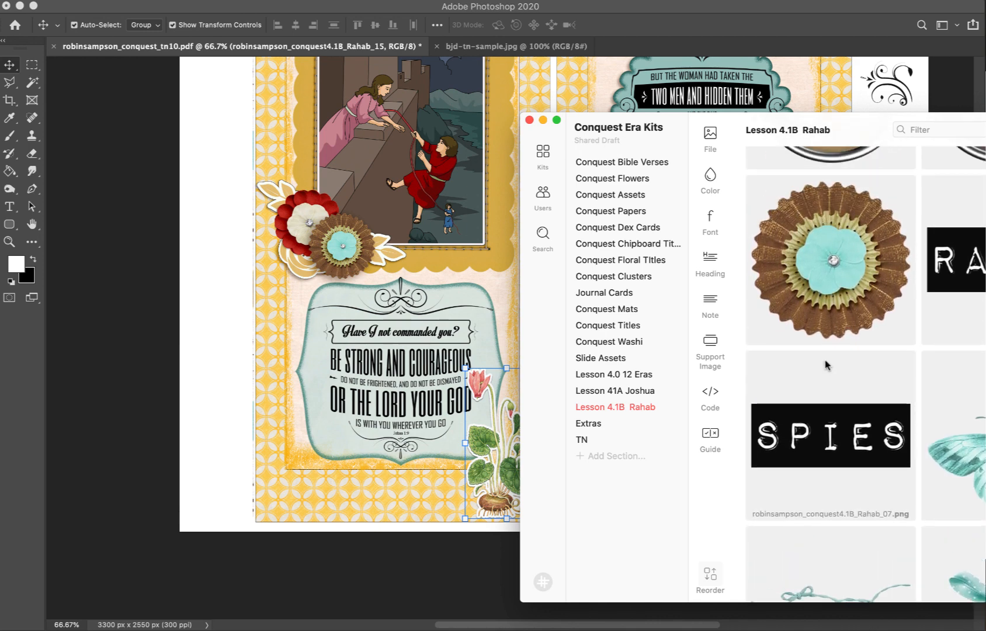
left_click(955, 244)
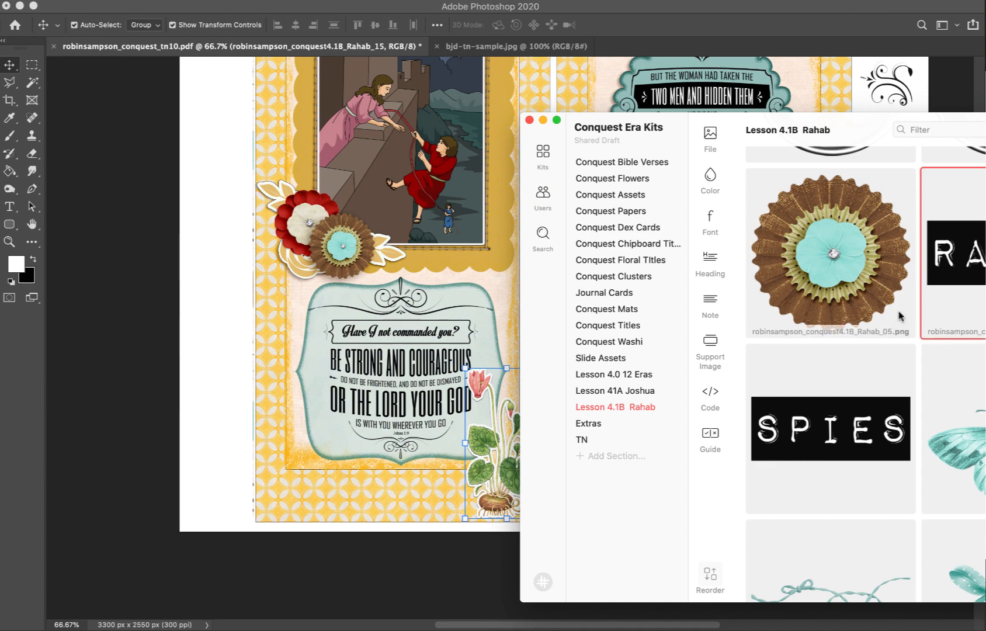
left_click(836, 421, "super")
left_click_drag(835, 421, 349, 208)
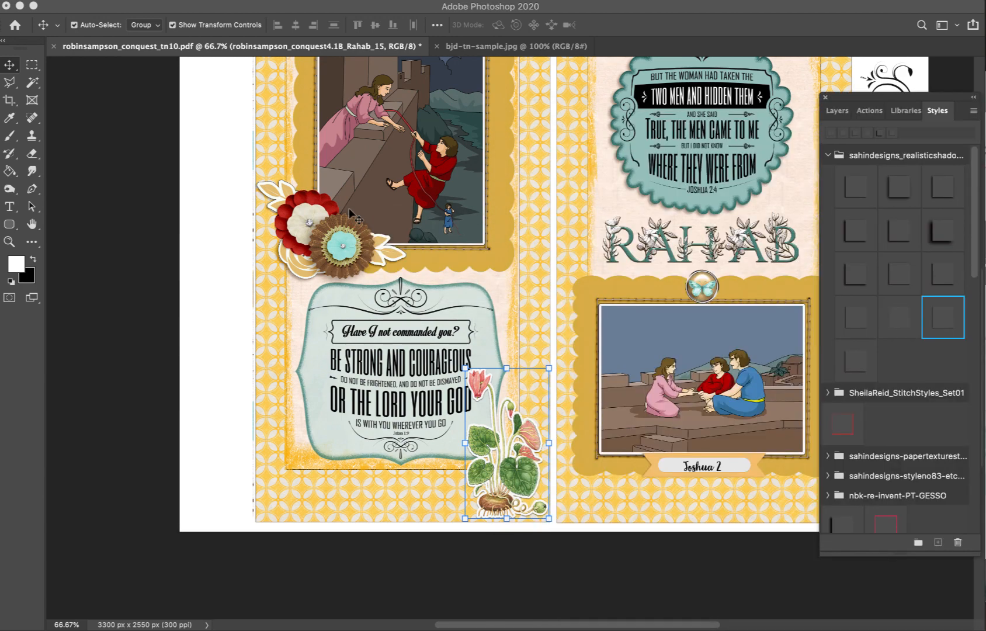
key("Return")
key("Return")
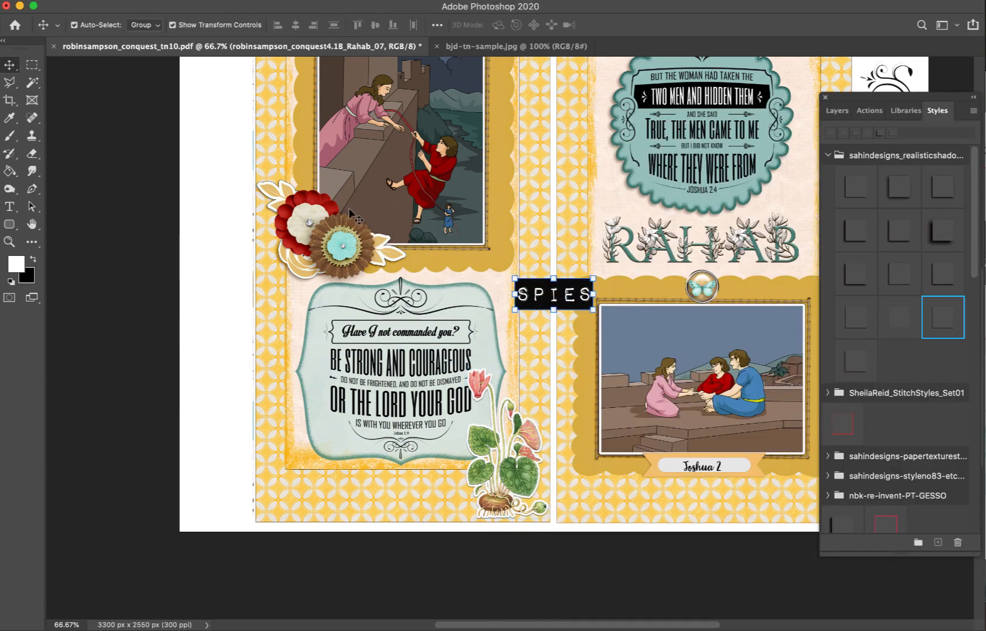
- Move the RAHAB and SPIES labels side by side onto the upper edge of the left page's picture
scroll(349, 208, "up", 5)
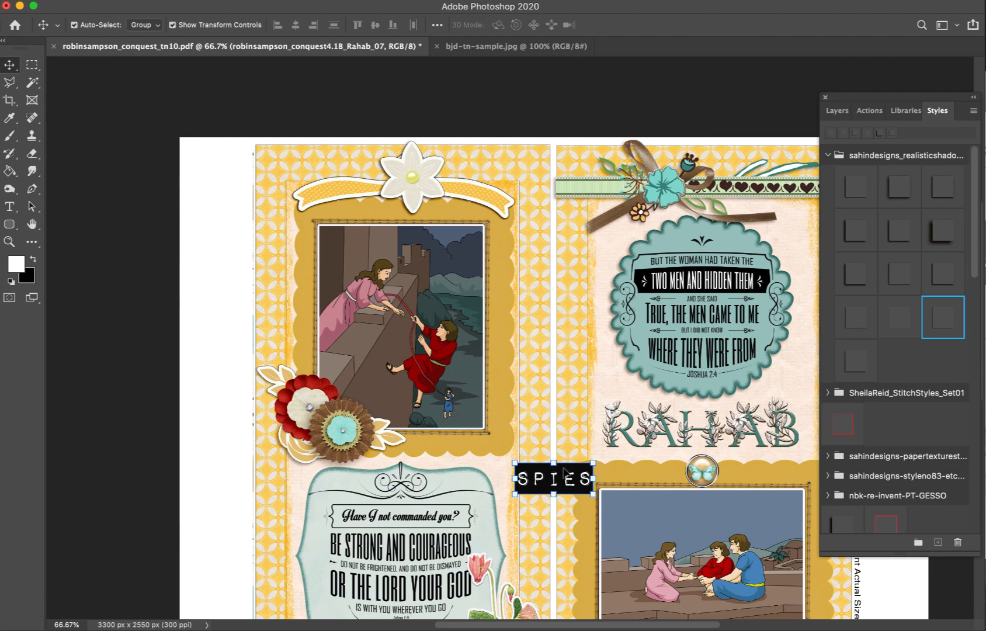
left_click_drag(564, 472, 464, 218)
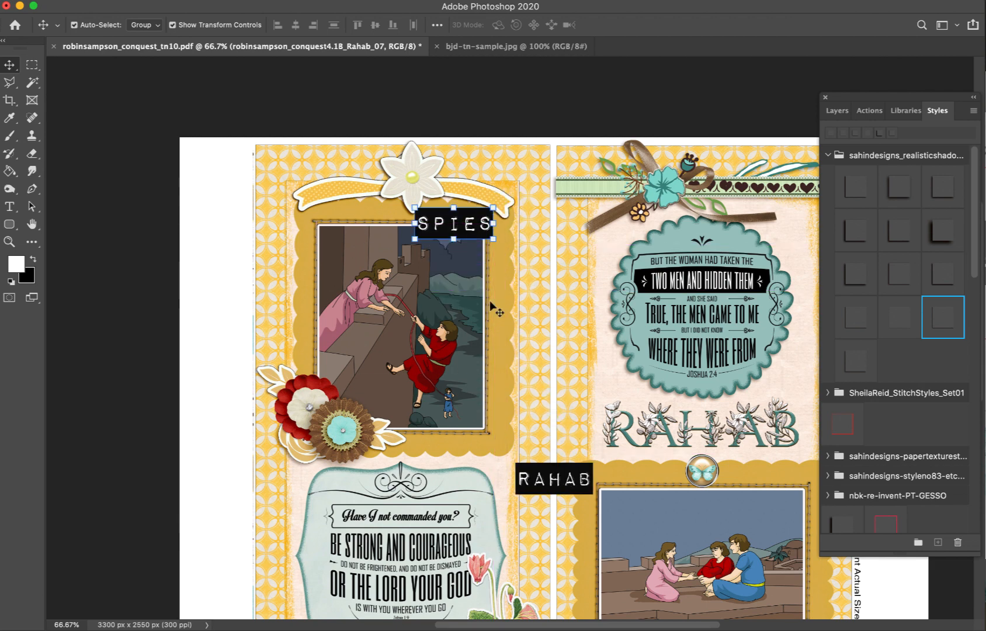
left_click_drag(564, 481, 366, 228)
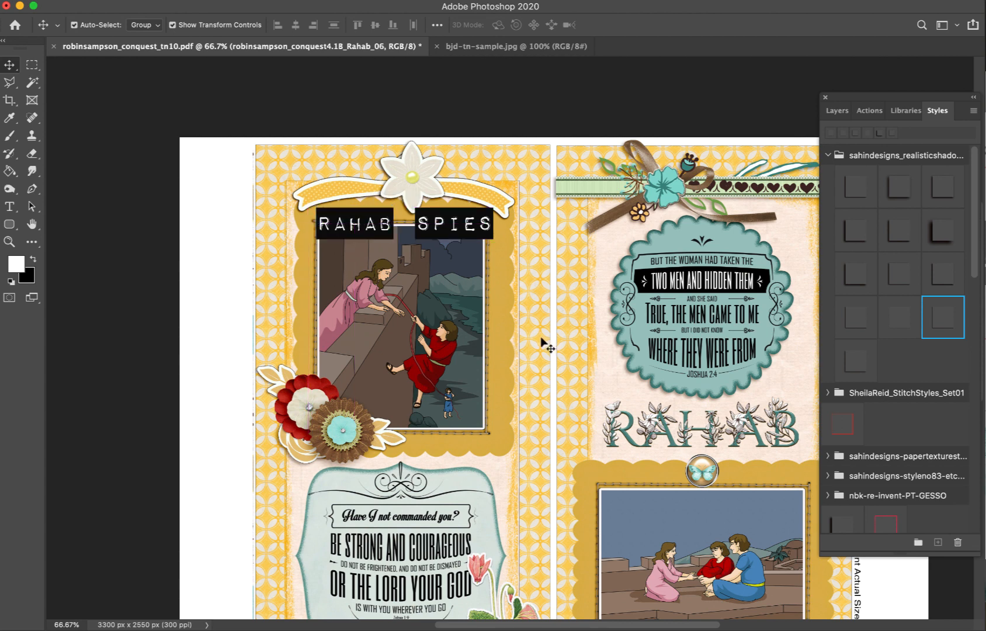
- Apply the second fourth-row sahindesigns realistic shadow style to both word labels, shrink them and align RAHAB with the picture's upper left corner
left_click(442, 225)
left_click(341, 226, "shift")
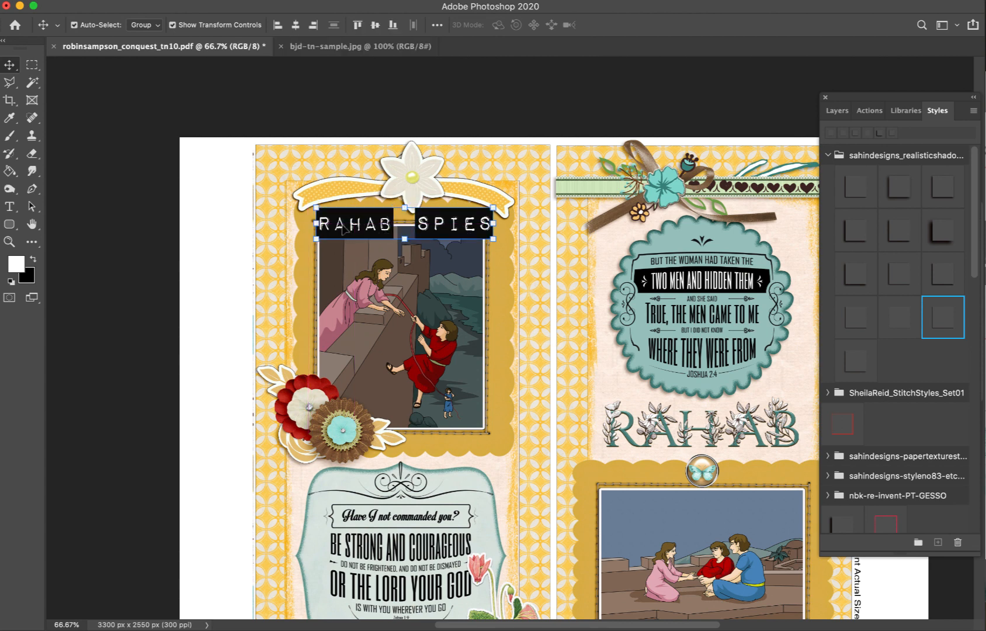
left_click(903, 317)
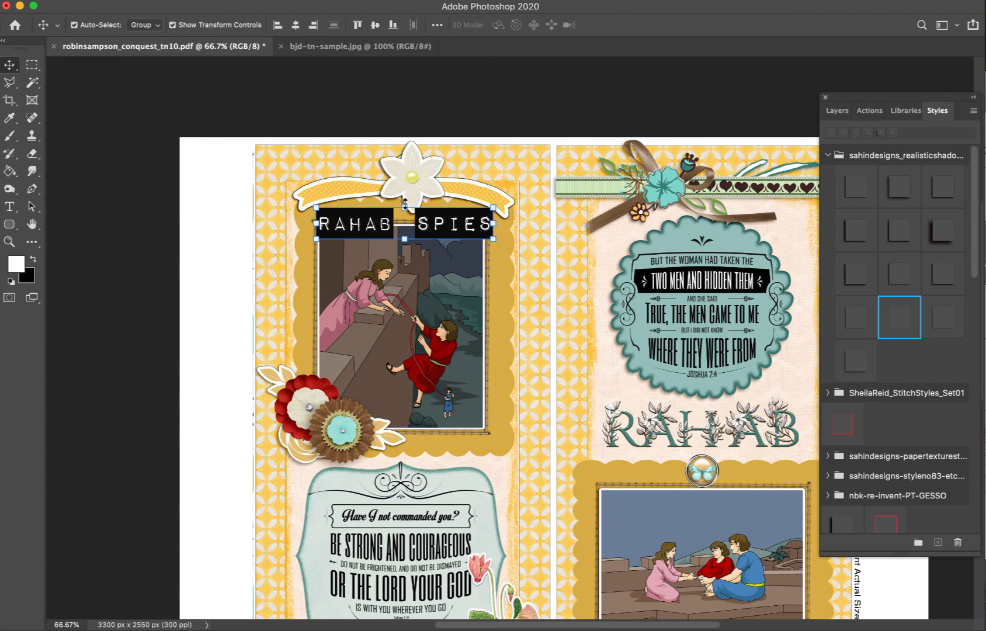
left_click_drag(404, 205, 443, 234)
key("Return")
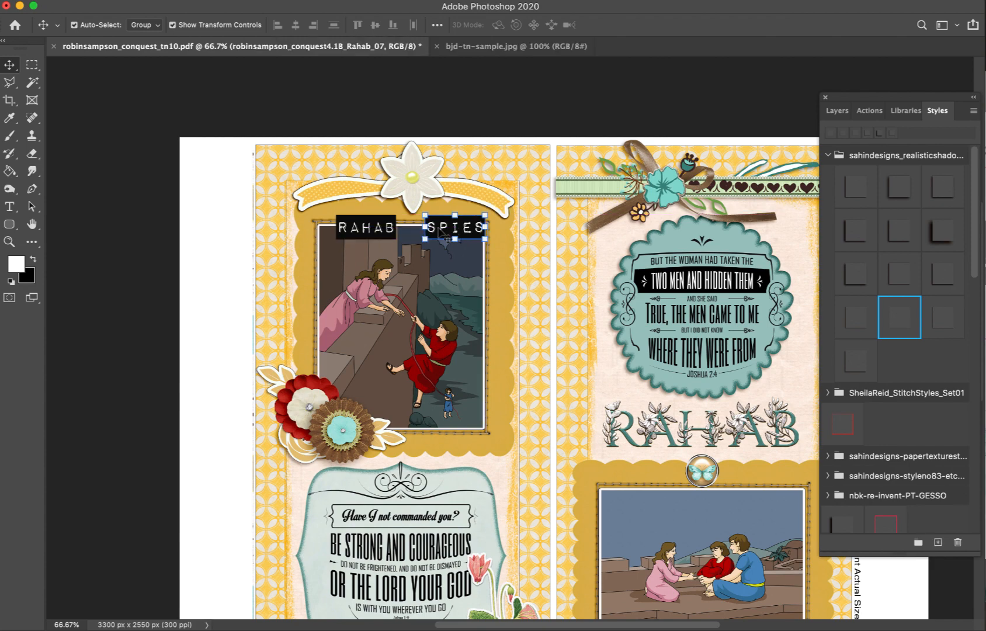
left_click_drag(374, 225, 355, 224)
left_click(521, 328)
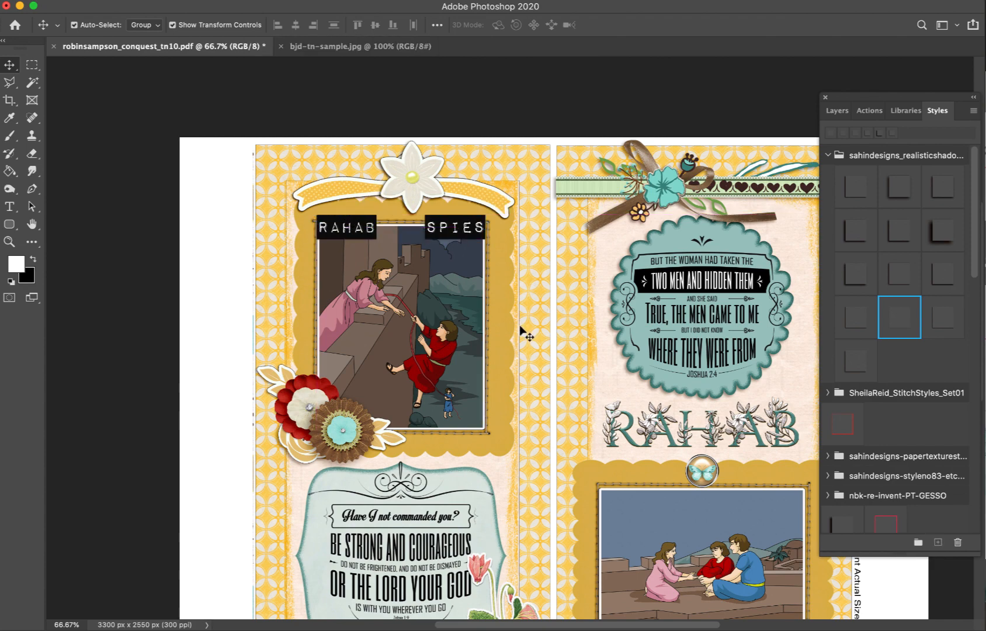
- Place the teal embossed washi strip (washi_23) from Lingo's Conquest Washi in the left page's lower left corner
scroll(521, 331, "down", 3)
scroll(521, 330, "right", 3)
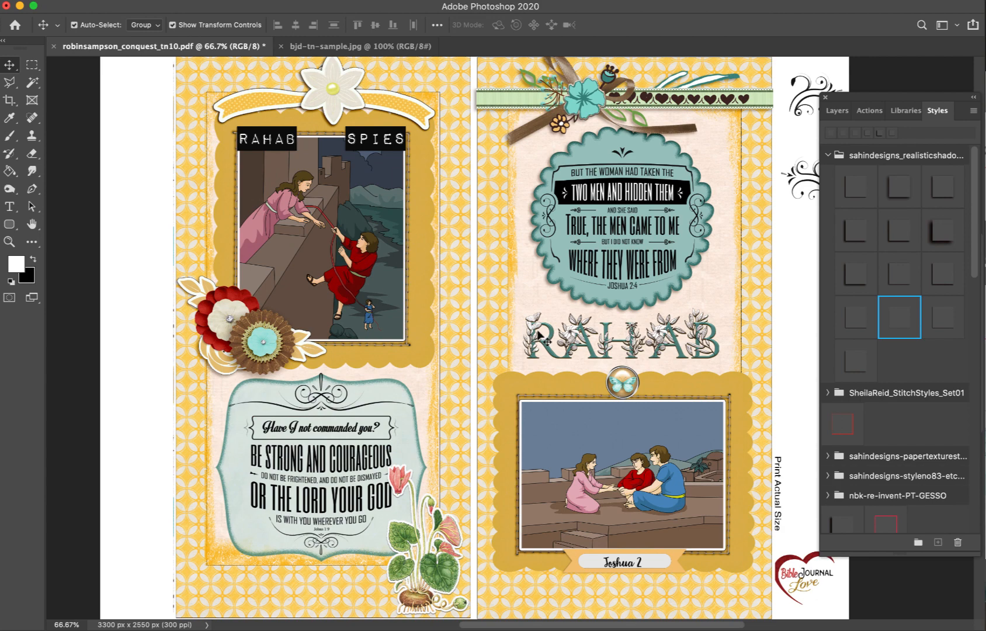
left_click(609, 347)
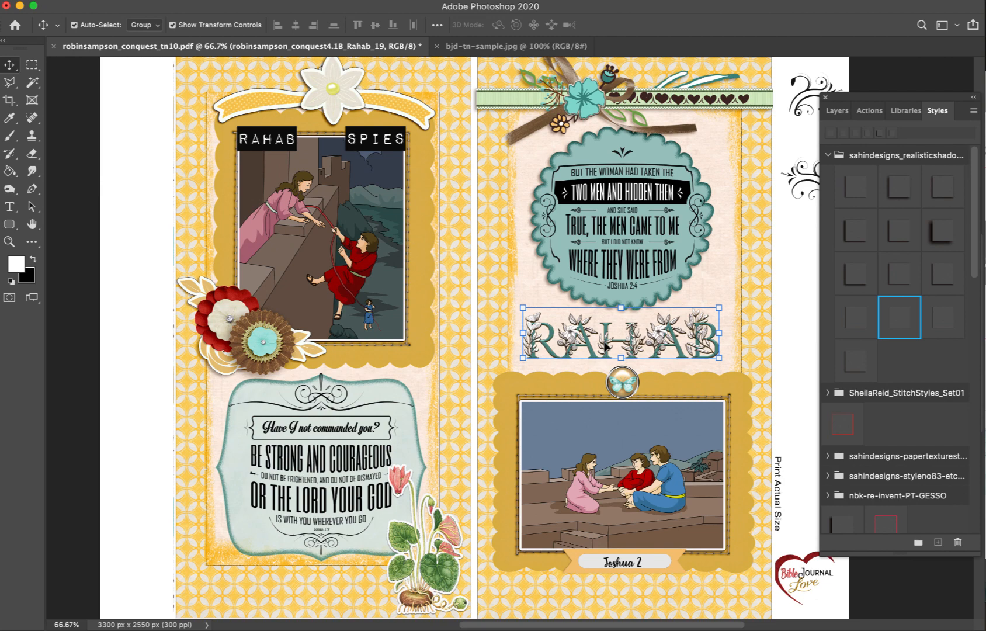
scroll(605, 346, "down", 3)
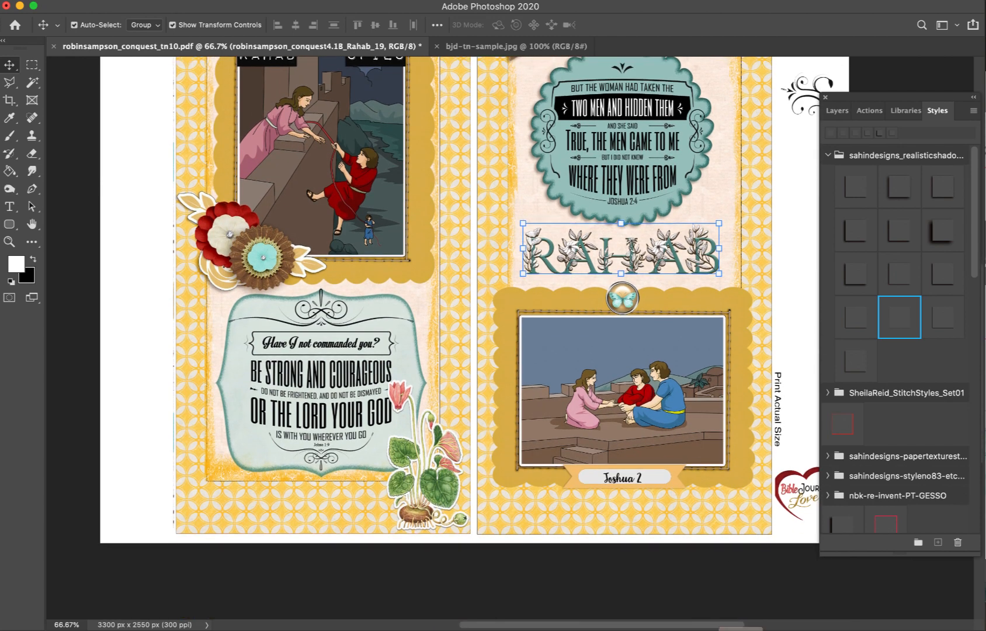
left_click(684, 626)
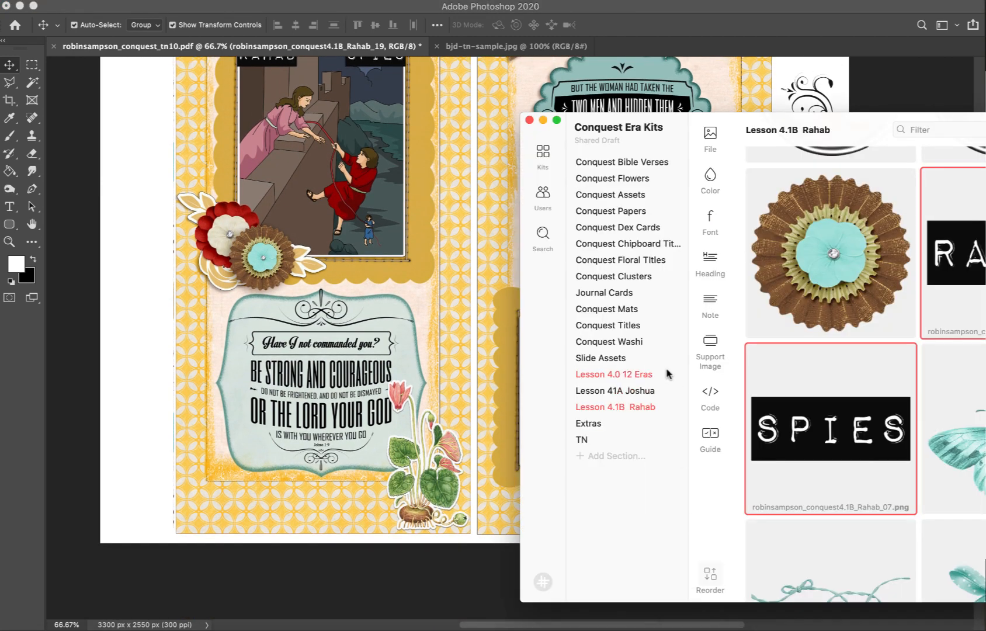
left_click(637, 343)
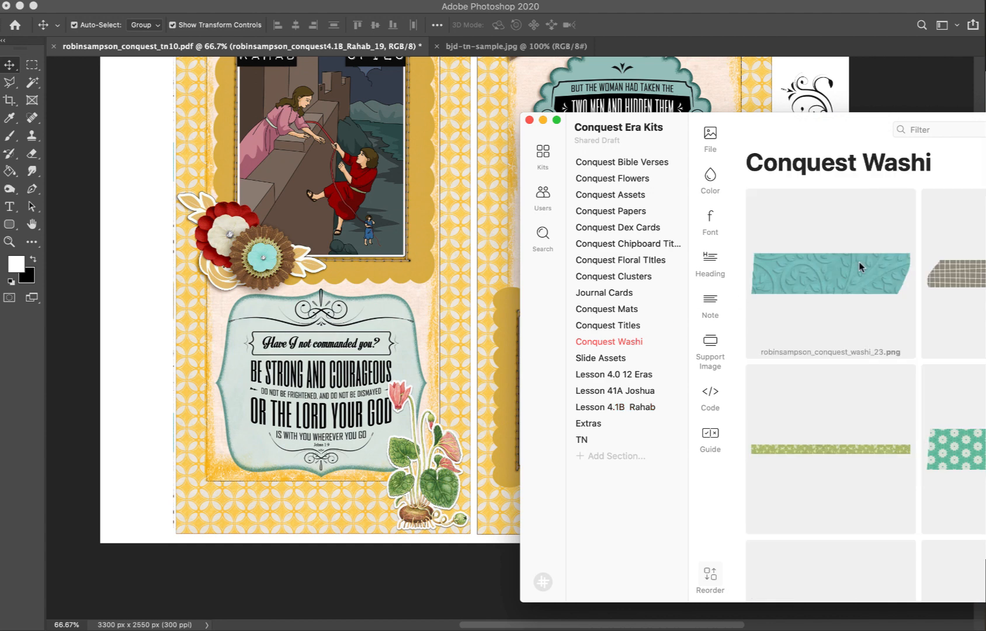
scroll(859, 267, "down", 2)
left_click_drag(859, 222, 440, 310)
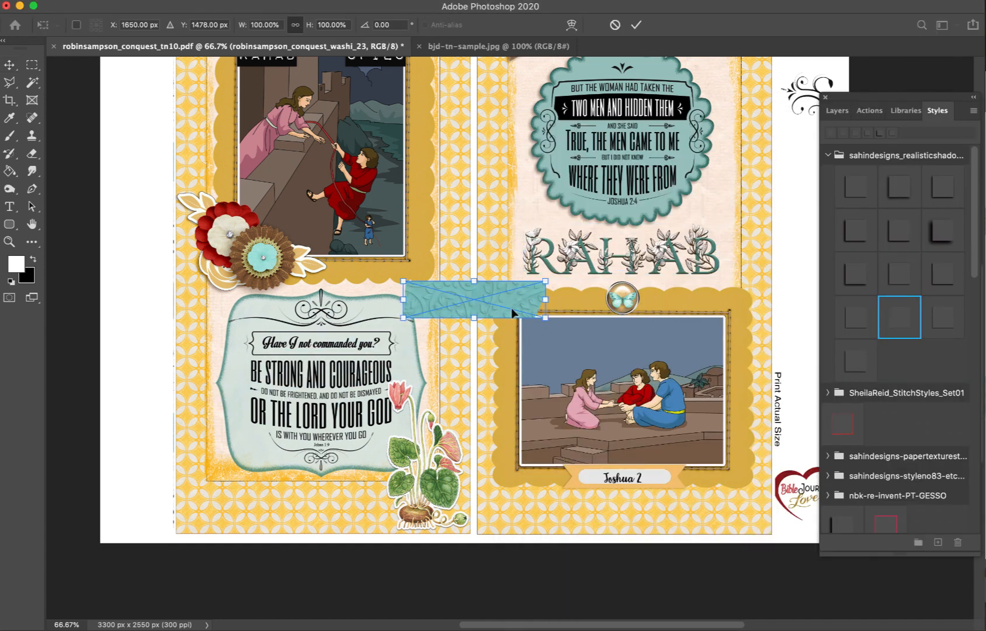
left_click_drag(512, 314, 288, 507)
key("Return")
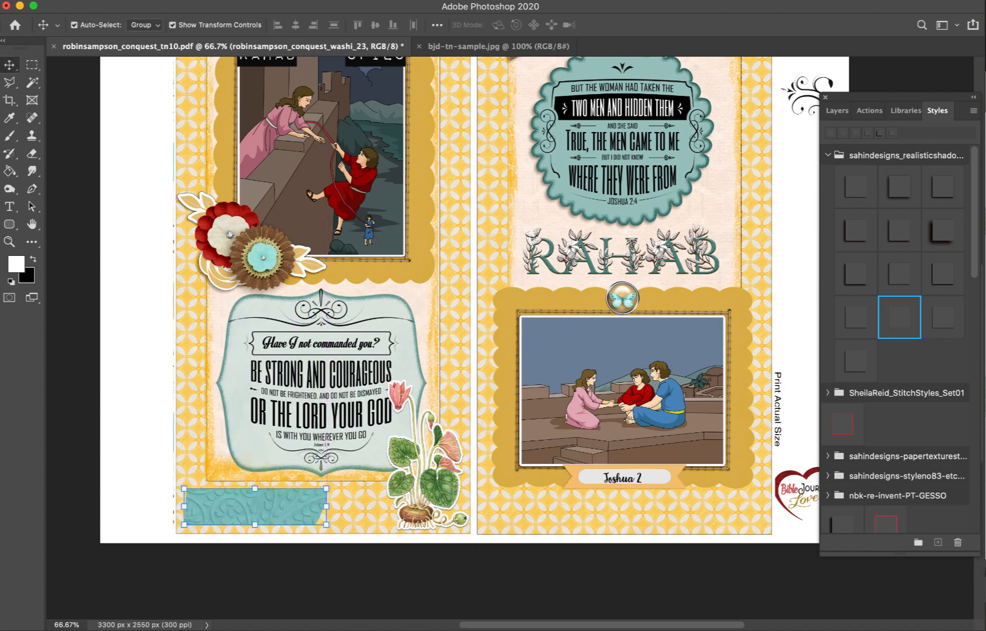
- Add the green washi strip (washi_26) from Lingo's Conquest Washi, overlapping the teal strip and running behind the potted-bulb flower
key("super+Tab")
scroll(916, 287, "down", 6)
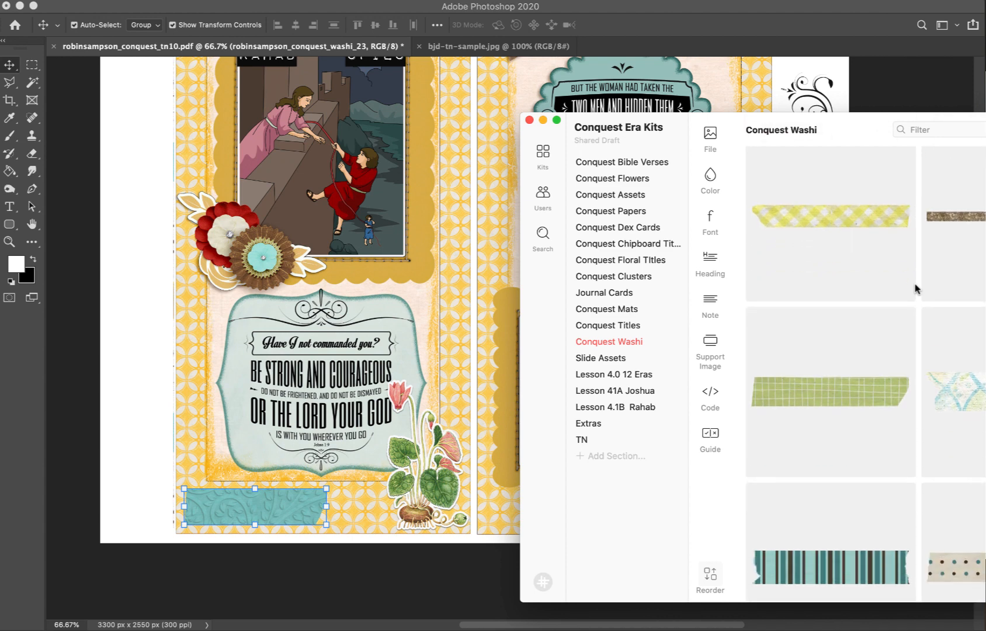
scroll(917, 287, "down", 10)
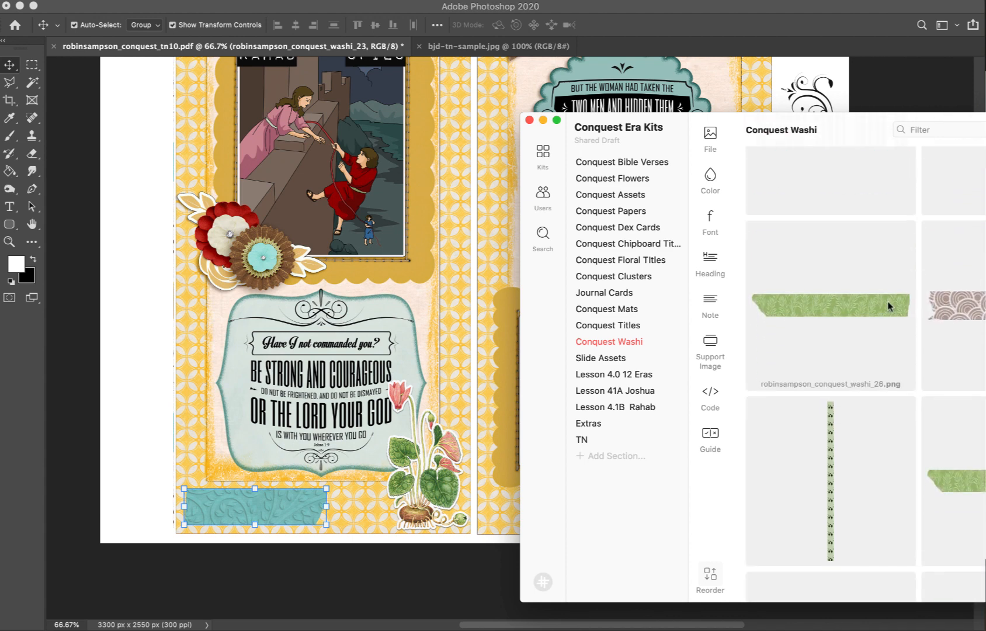
left_click_drag(877, 306, 339, 511)
key("Return")
- Add the brown scalloped-pattern washi strip (washi_27) from Lingo, overlapping the green strip's upper right part behind the flower
key("super+Tab")
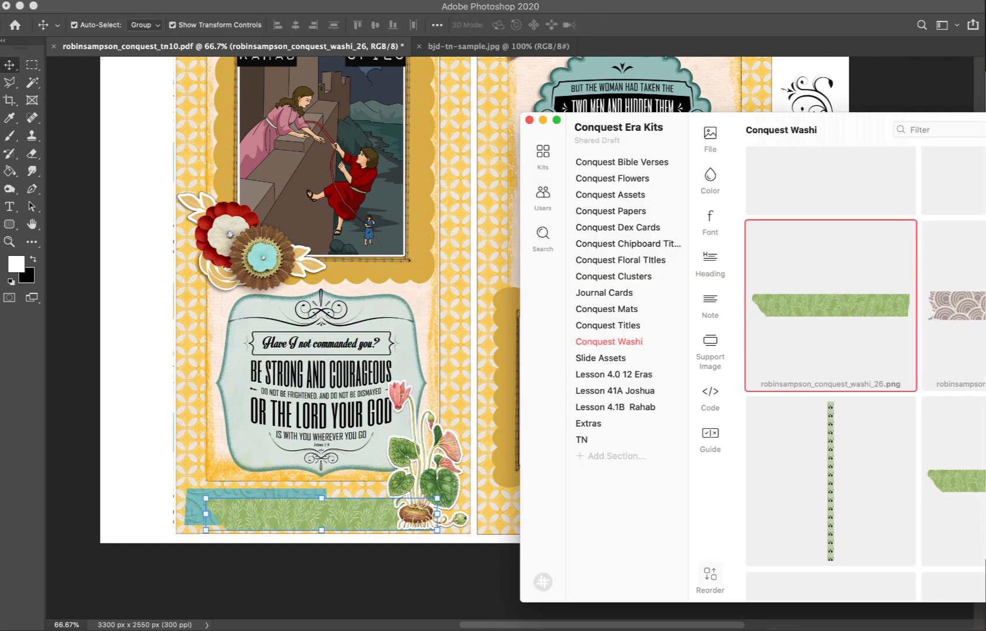
left_click_drag(956, 307, 395, 491)
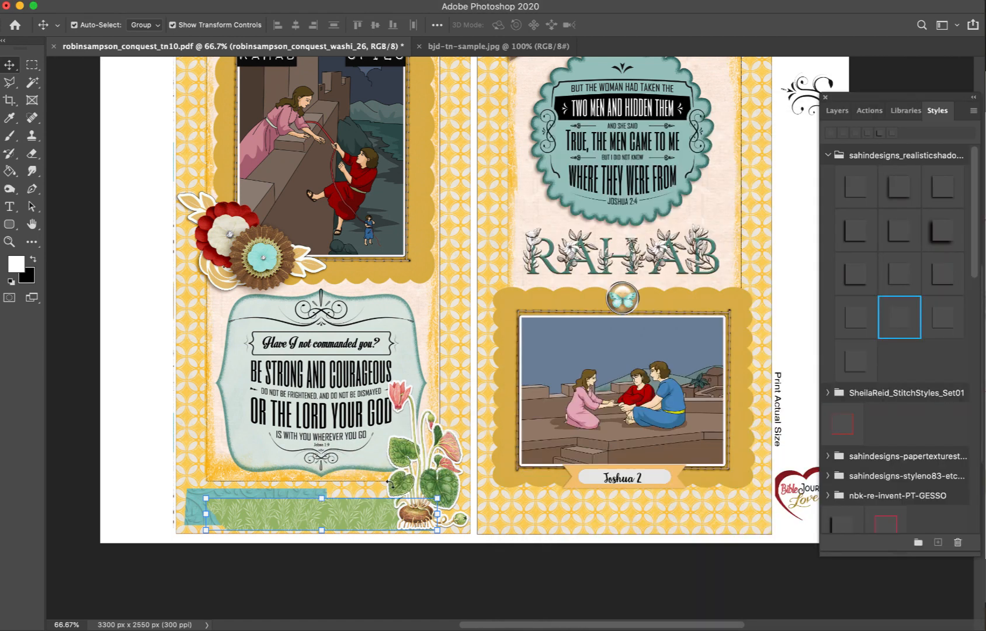
left_click_drag(516, 303, 400, 498)
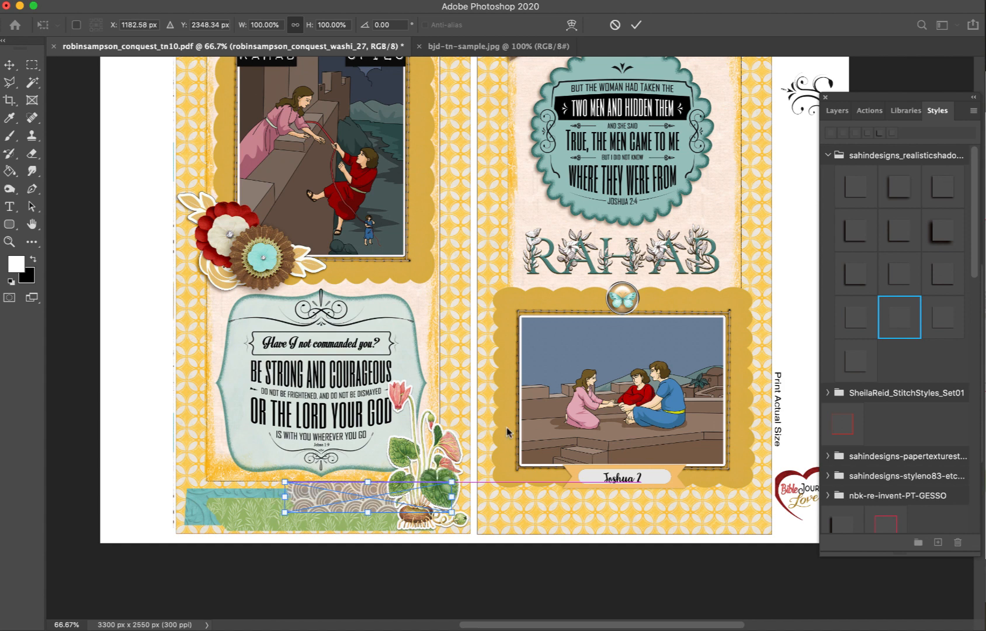
- Apply the third fourth-row realistic shadow style to all three washi strips and shift the teal one to the page's left edge
left_click(905, 321)
left_click(944, 313)
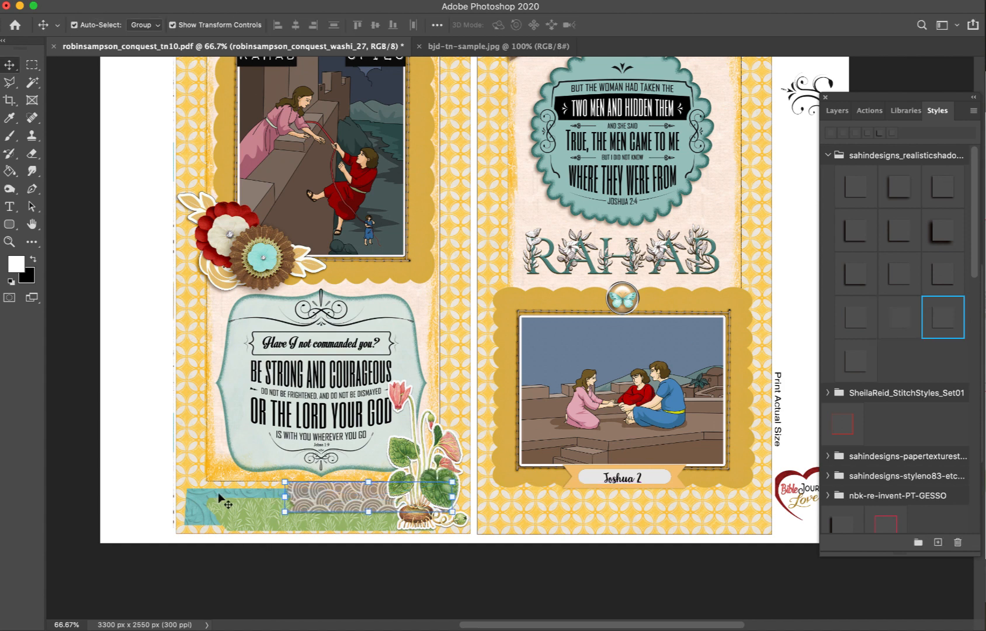
left_click_drag(207, 513, 191, 506)
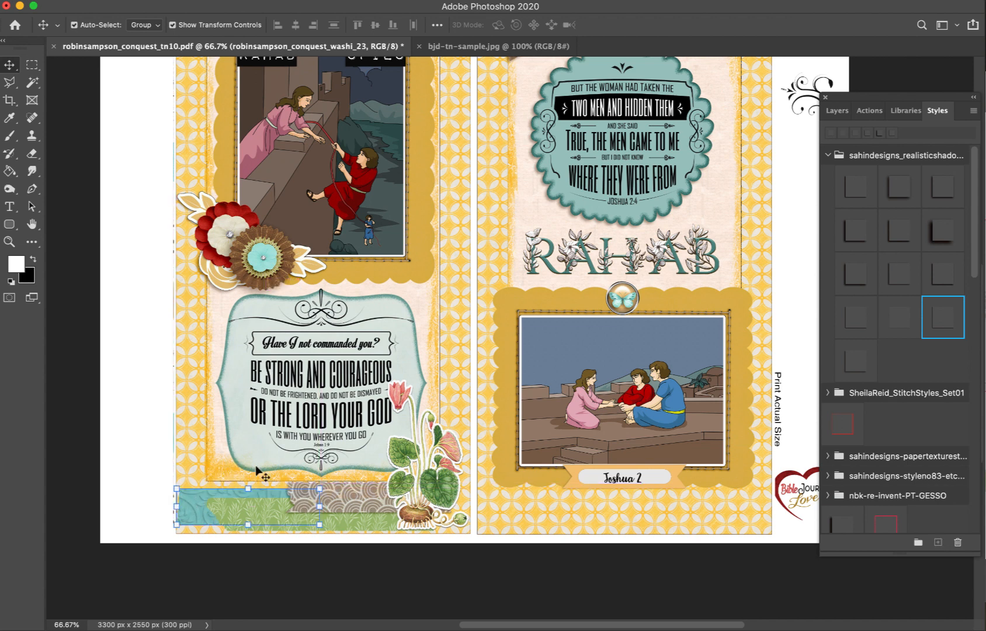
left_click(939, 323)
left_click(339, 520)
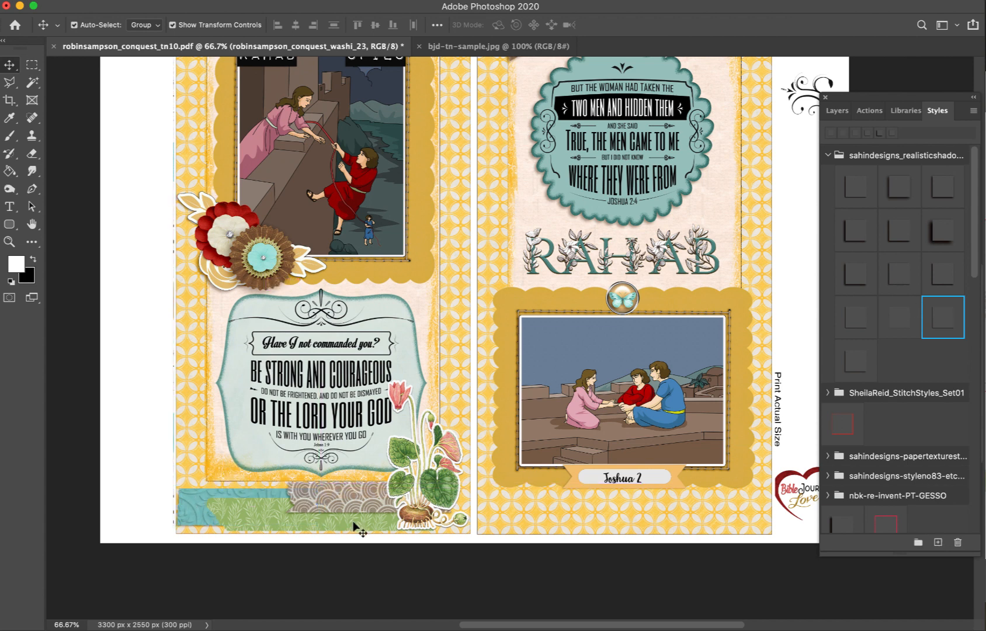
left_click(946, 313)
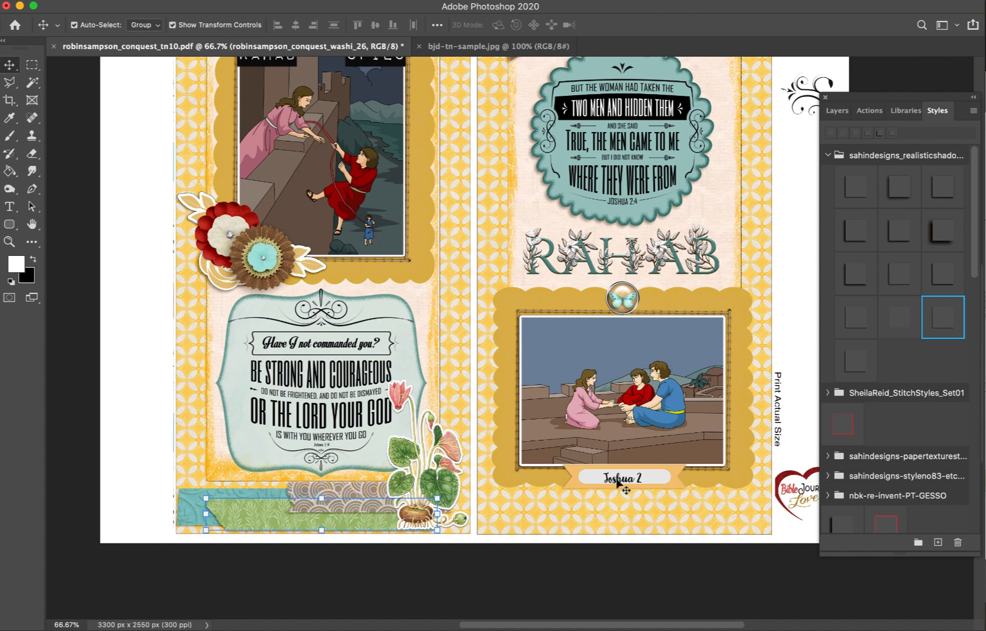
- Scale the potted-bulb pink flower down slightly so it covers less of the left page's verse
left_click(403, 396)
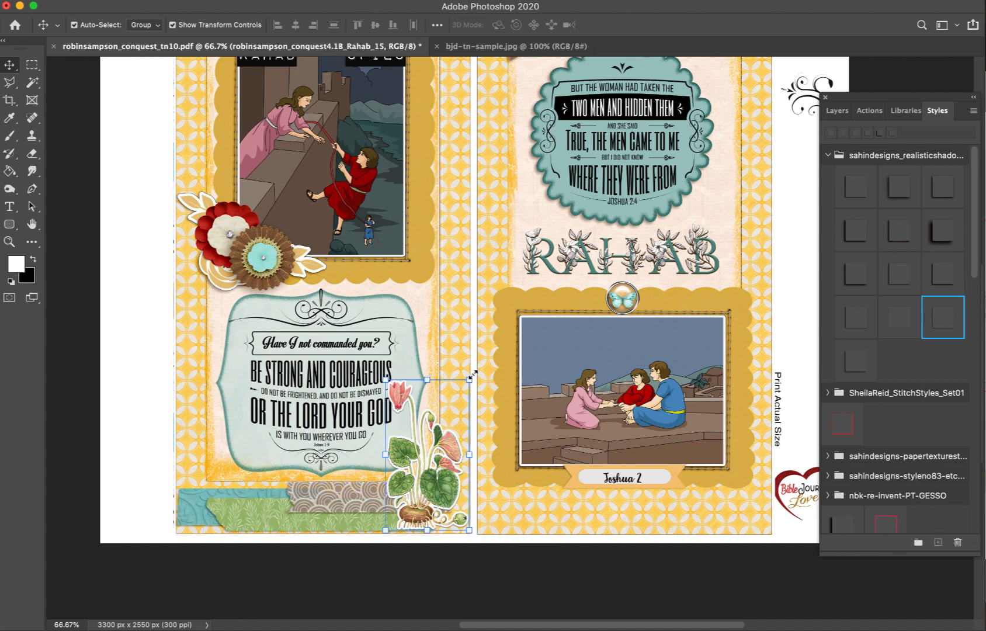
left_click_drag(473, 374, 474, 379)
key("Return")
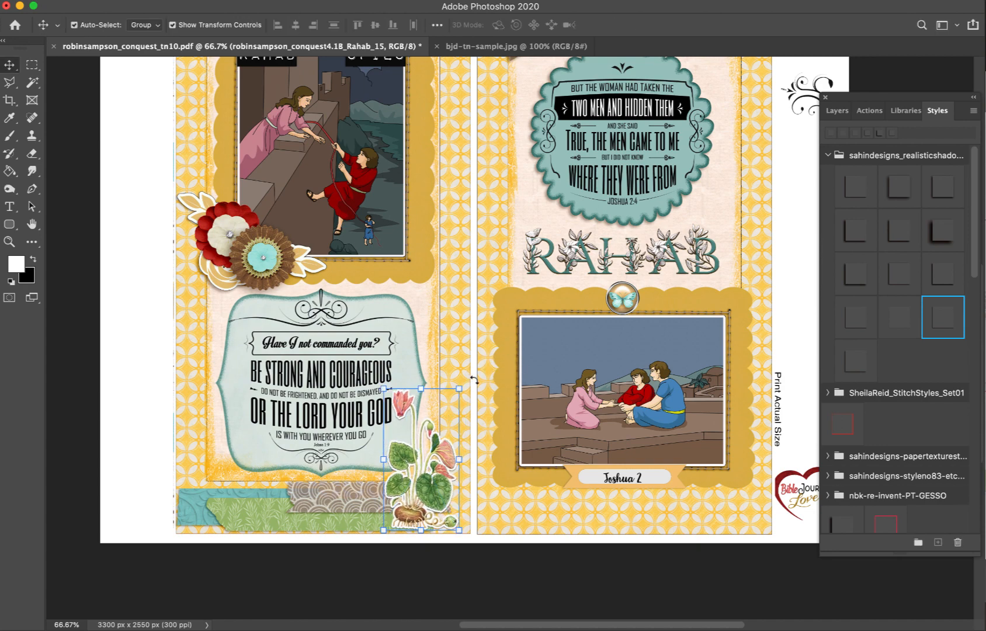
left_click(577, 444)
- Delete the two black scroll ornaments left over in the white margin beside the right-hand page
key("super+minus")
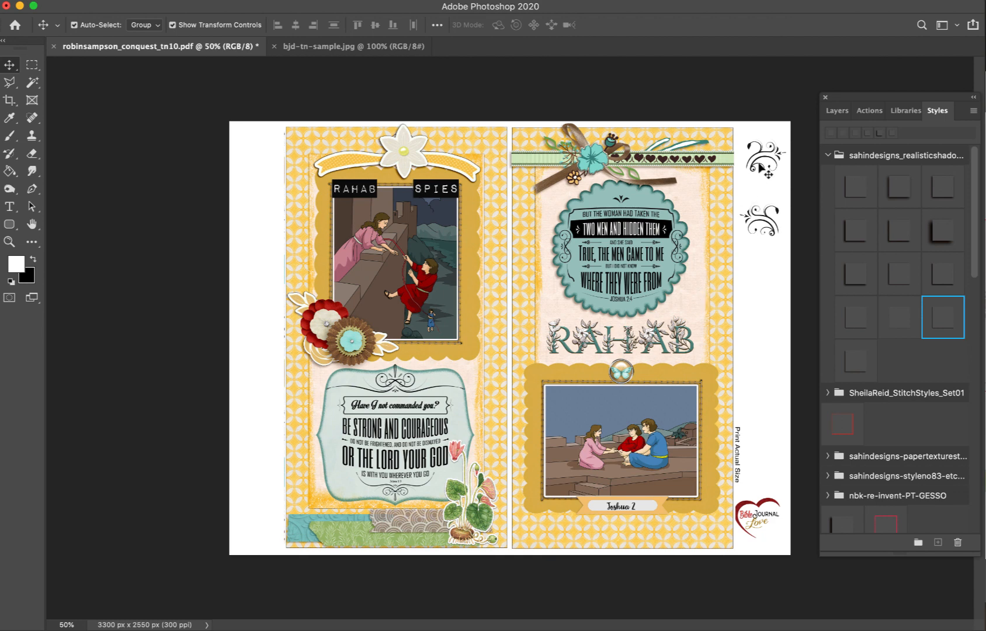
left_click_drag(755, 123, 767, 297)
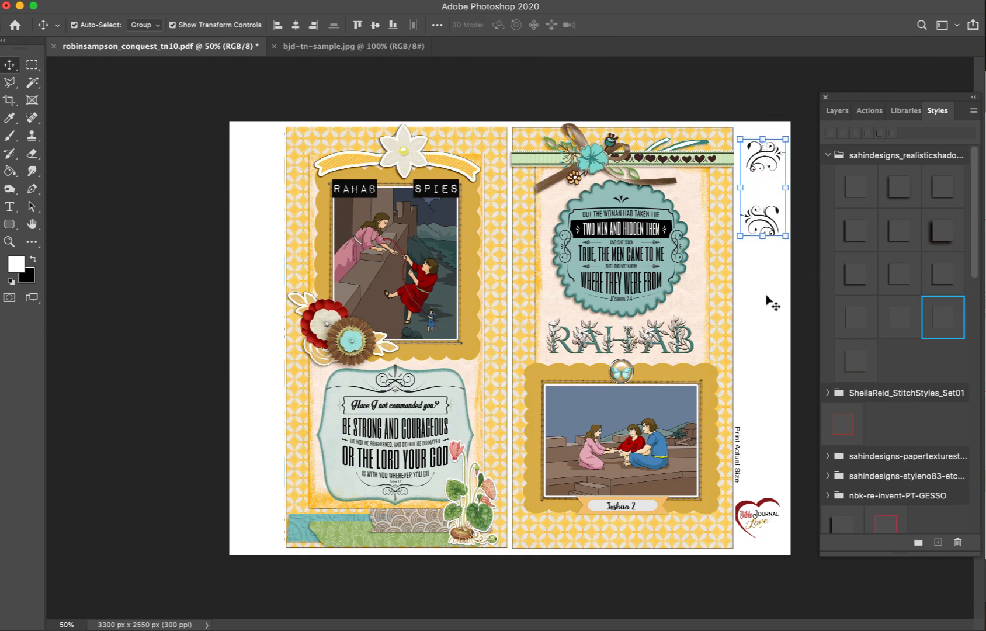
key("Delete")
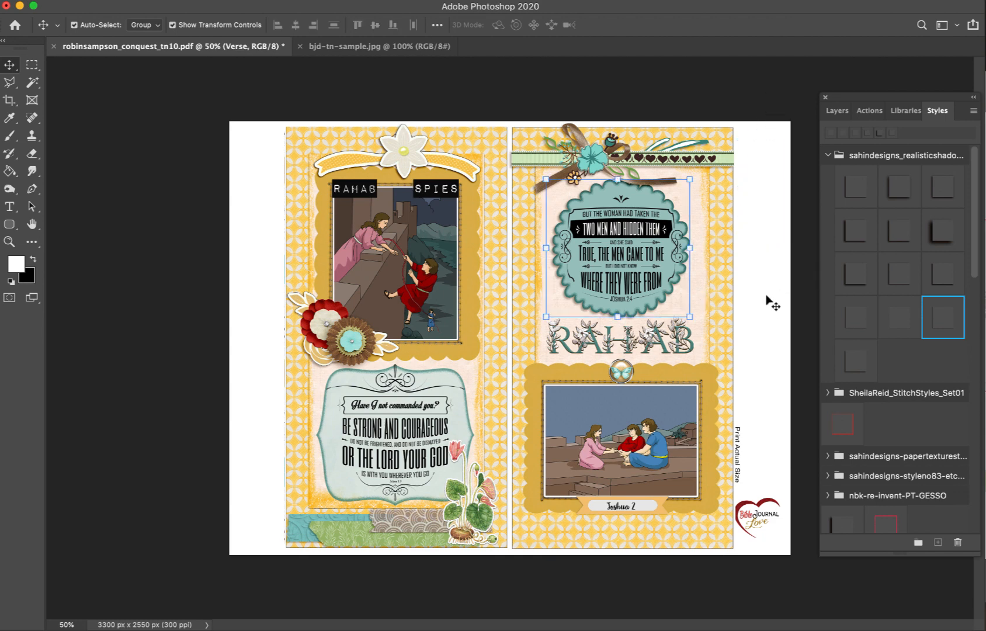
left_click(254, 290)
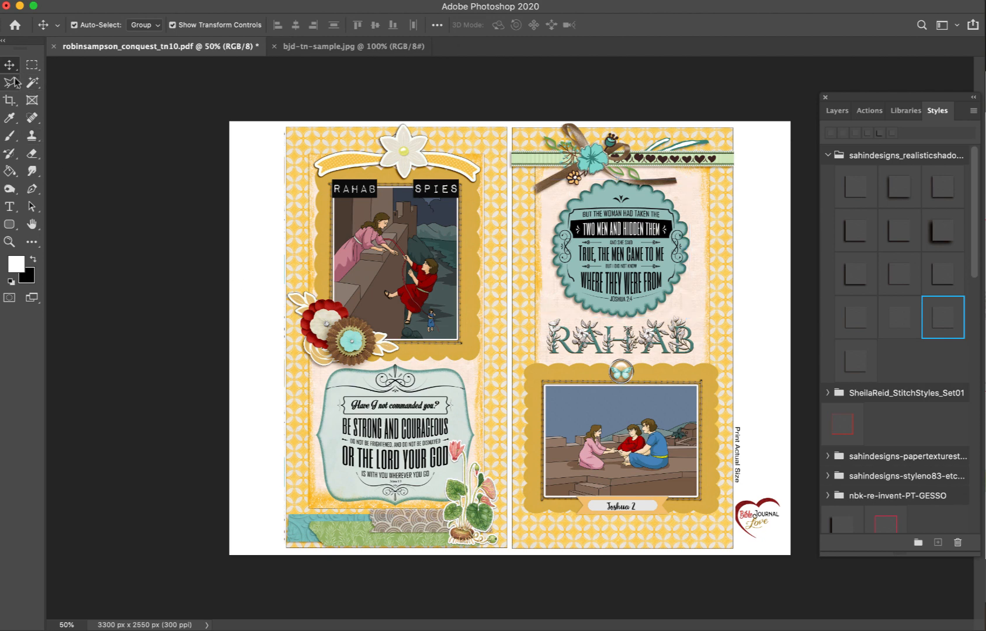
- Crop away the white side margins, including the print note and logo, to a canvas width of about 2628 px
left_click(10, 101)
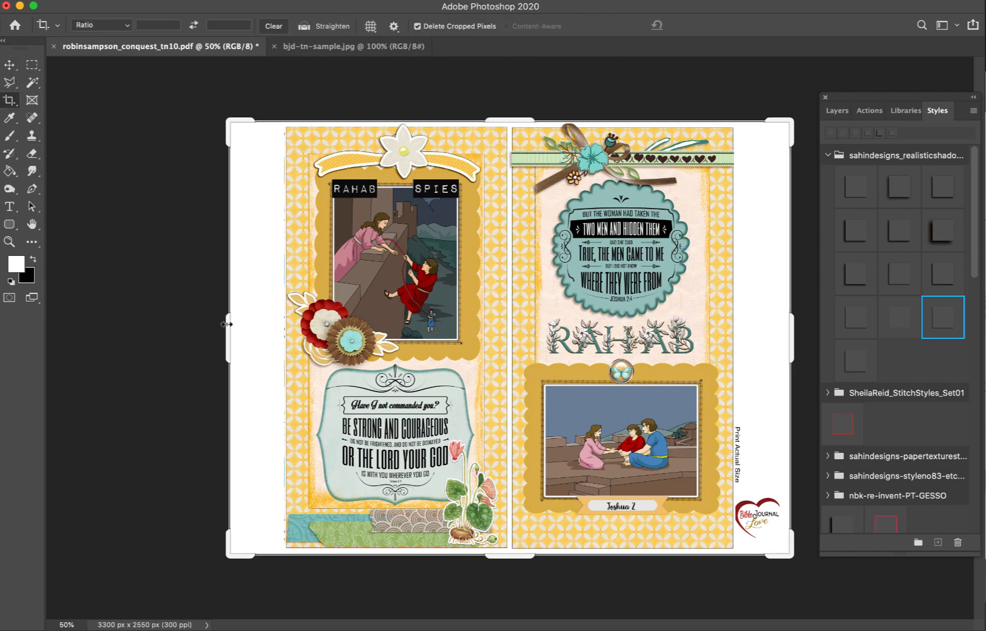
left_click_drag(228, 323, 255, 327)
left_click_drag(756, 344, 737, 342)
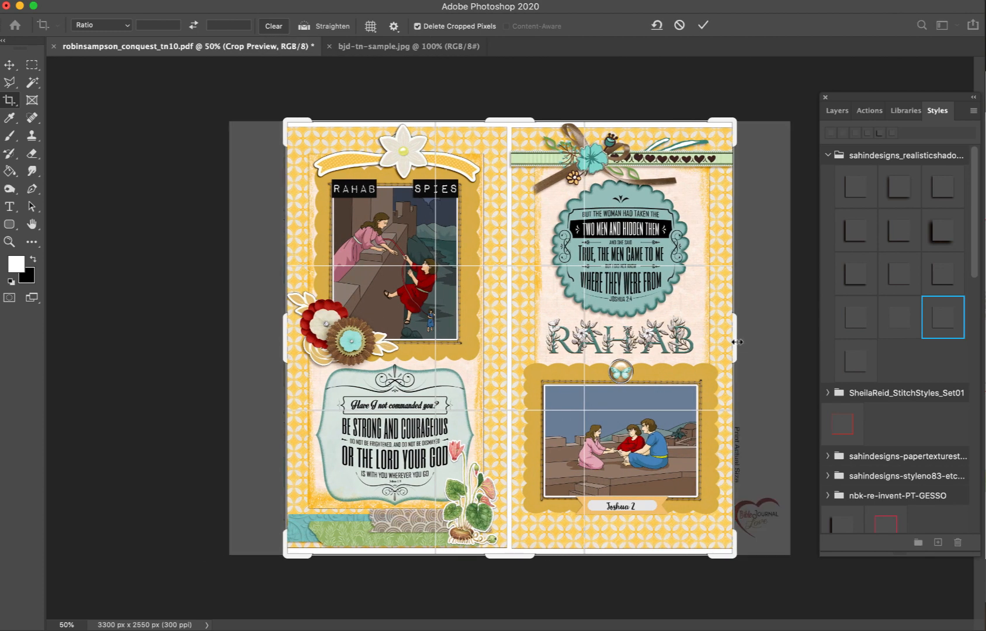
key("Return")
- Crop off the white strips above and below the two pages to a canvas height of about 2481 px
key("ctrl+plus")
key("ctrl+plus")
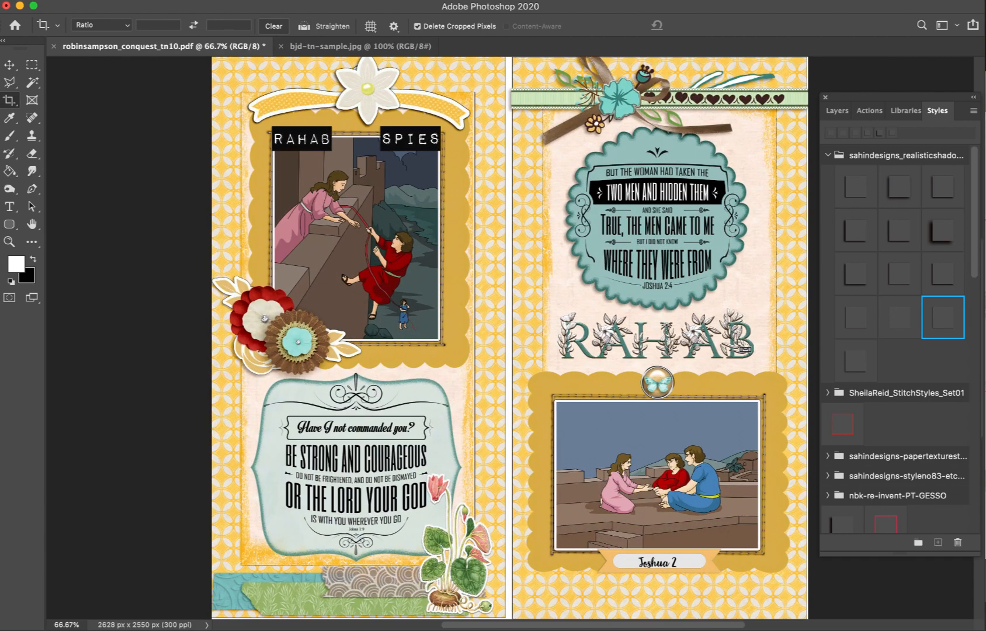
scroll(543, 234, "up", 5)
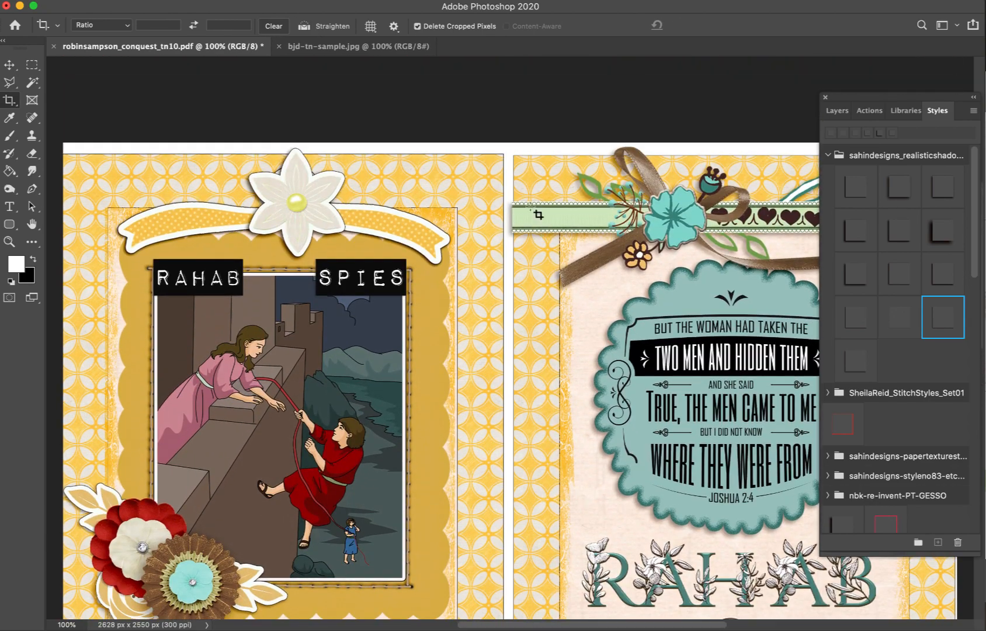
left_click(511, 146)
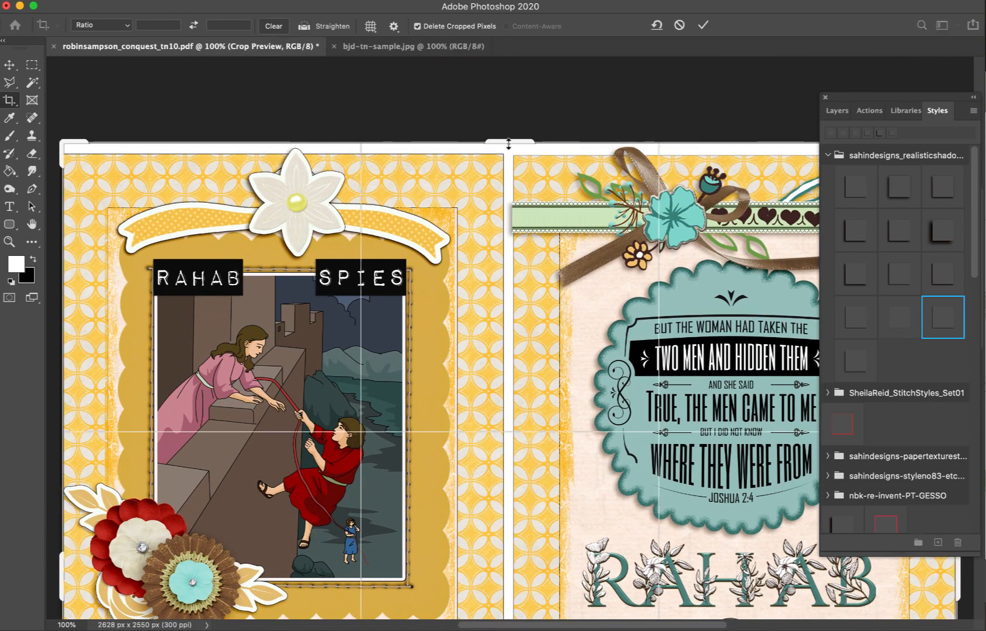
left_click_drag(510, 145, 510, 149)
scroll(489, 399, "down", 10)
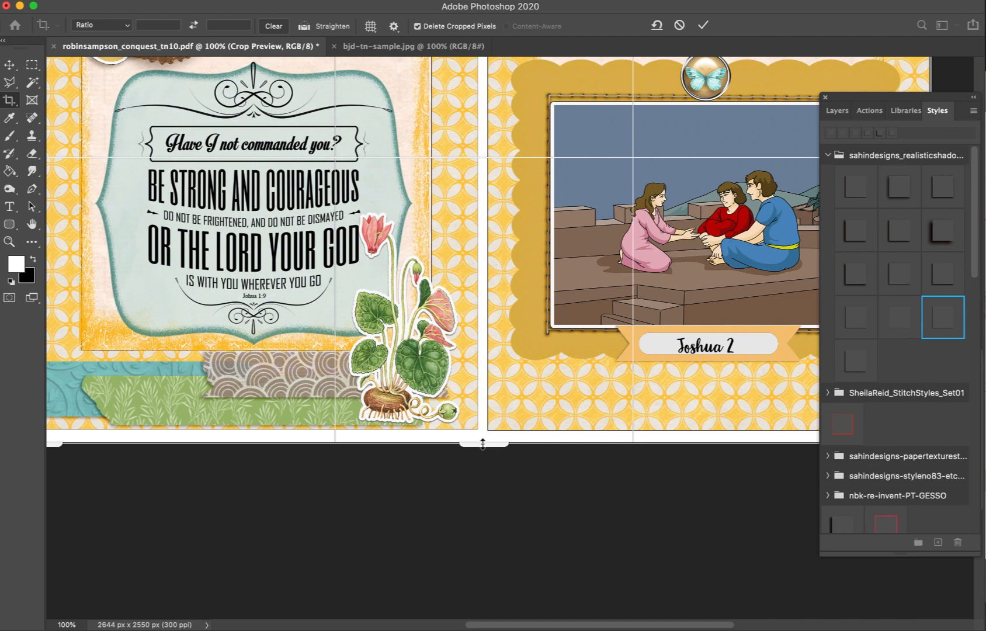
left_click_drag(482, 445, 482, 437)
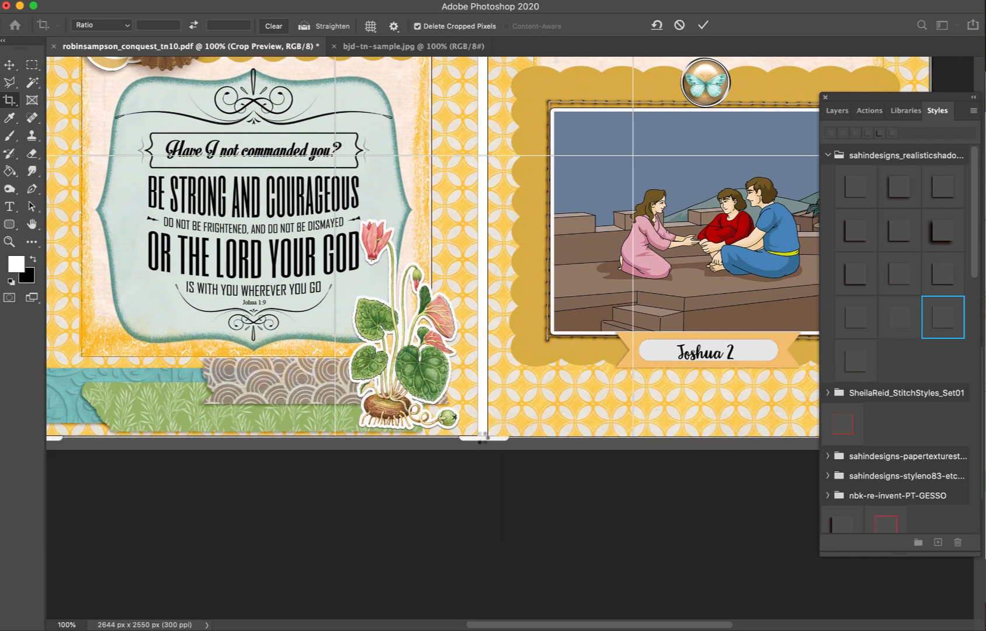
key("Return")
key("super+minus")
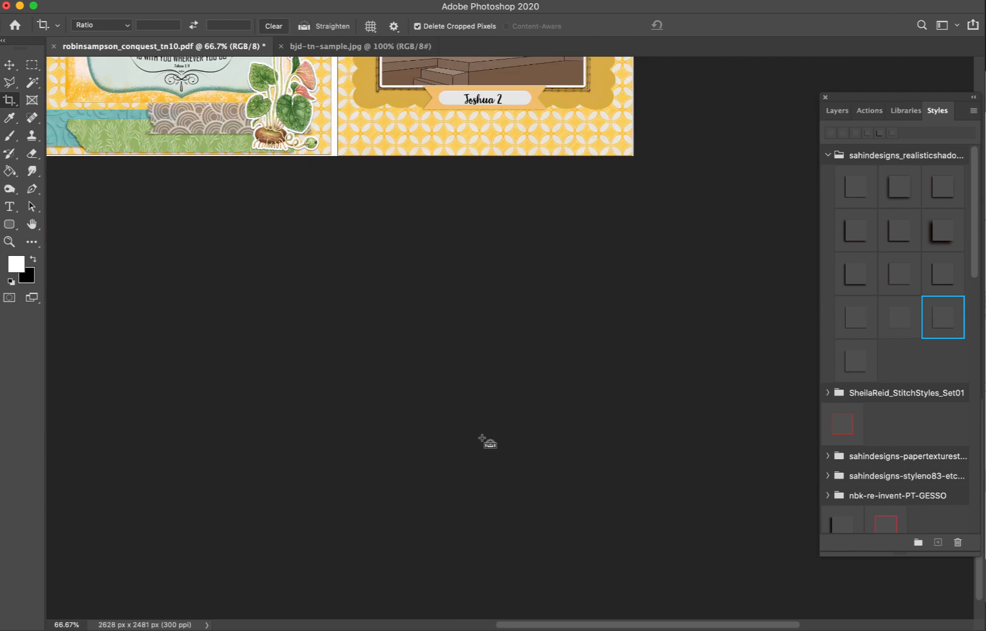
key("super+minus")
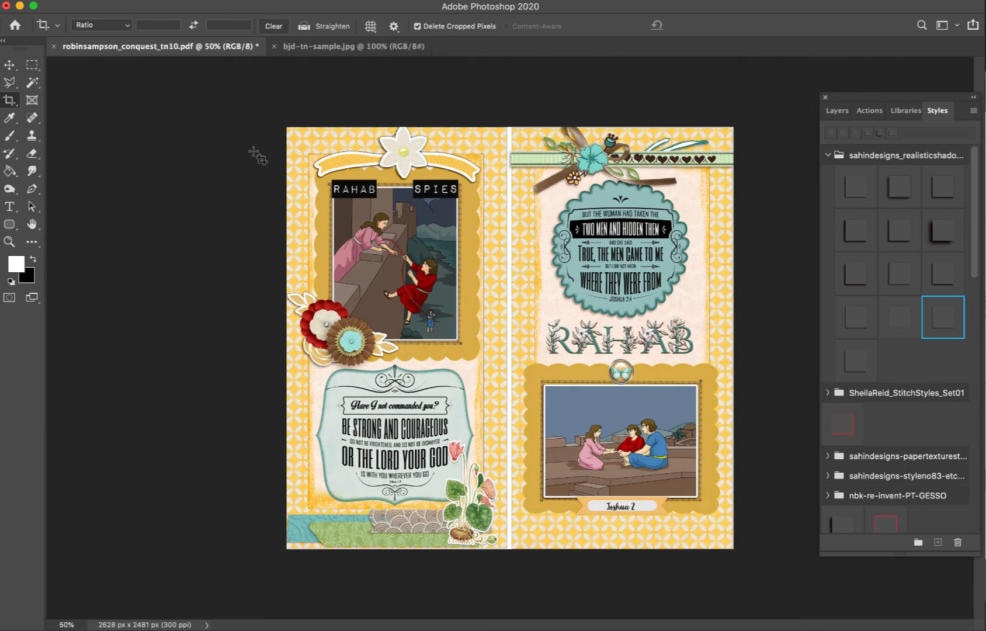
- Open the Canvas Size settings and enter 9 as the new width
left_click(9, 65)
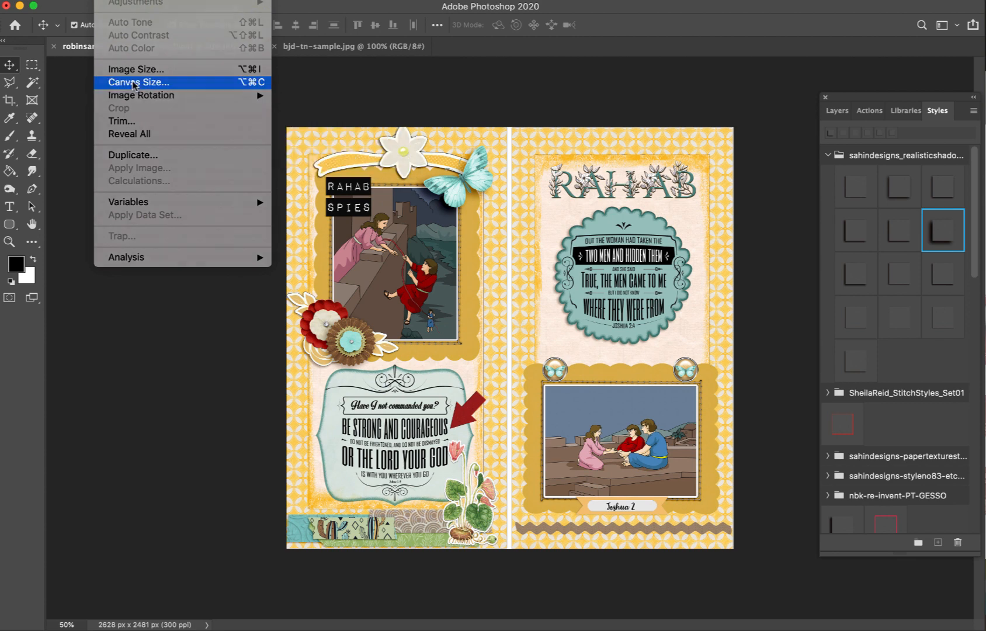
left_click(134, 82)
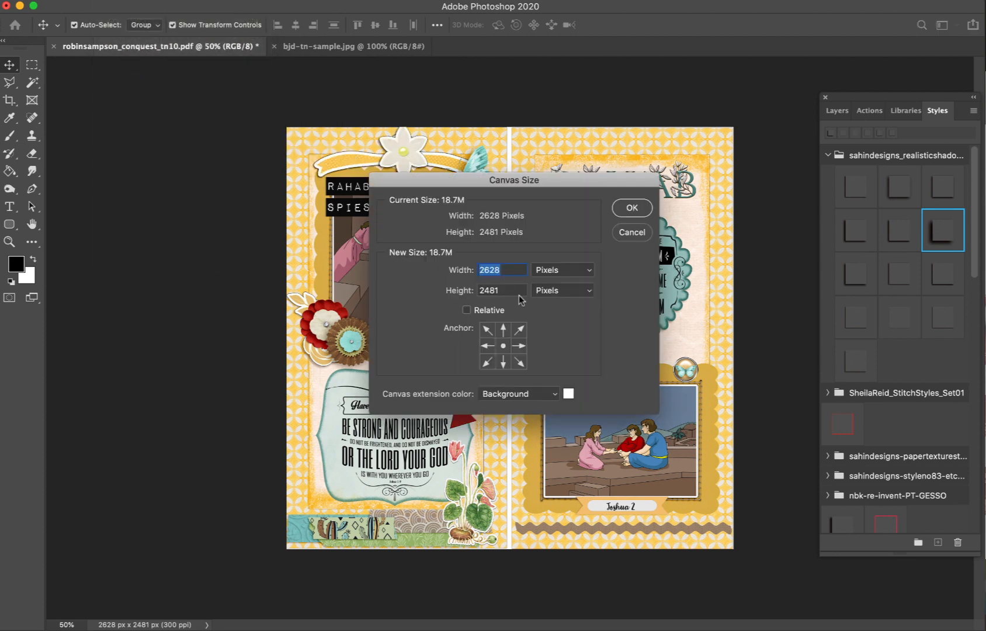
type("9")
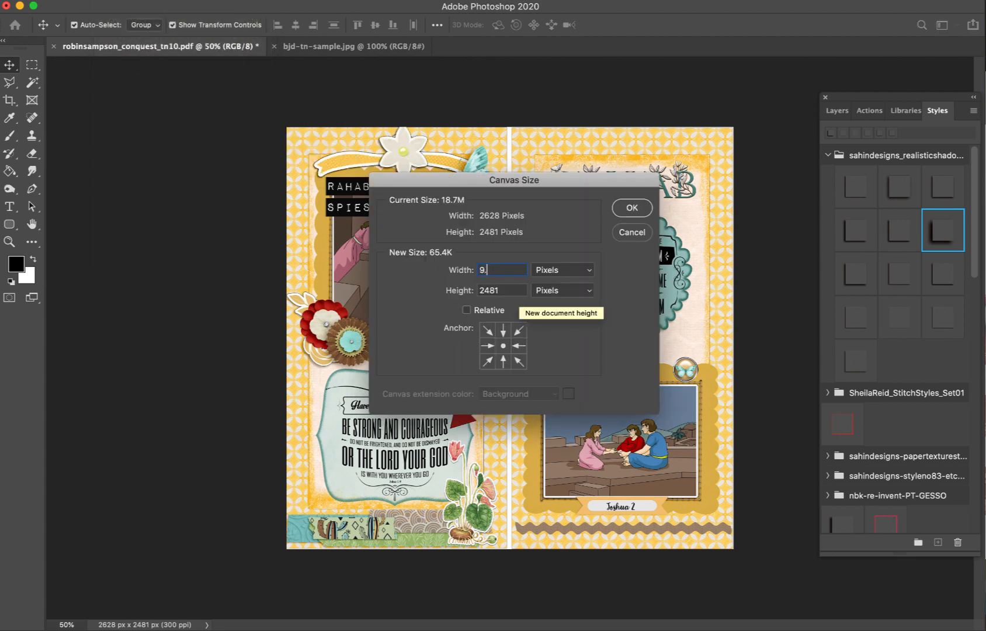
type(".")
left_click(507, 289)
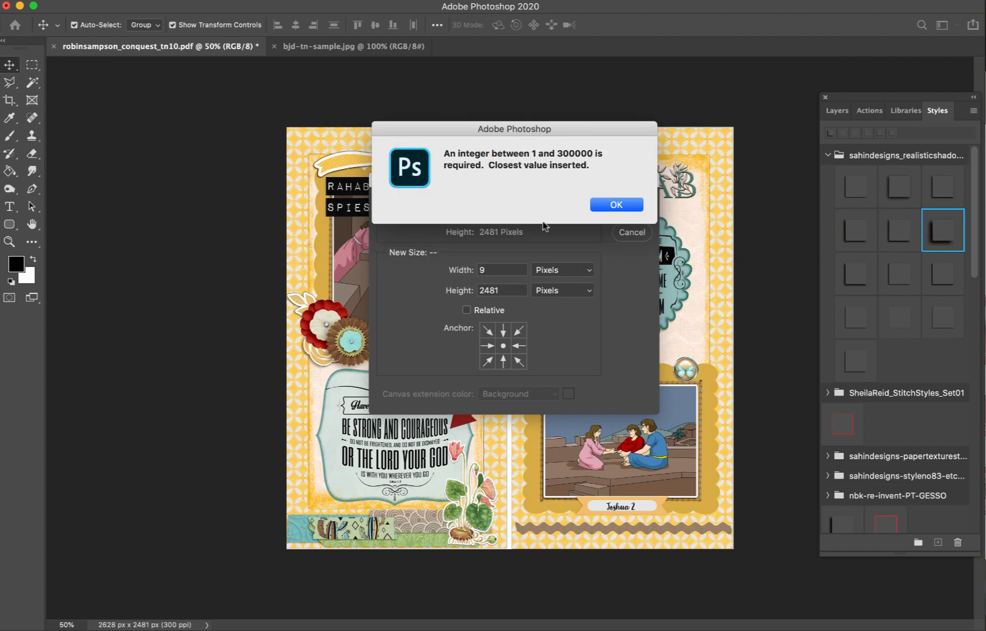
- Set the canvas size to 9.2 by 9.2 inches, using inches instead of pixels
left_click(618, 206)
left_click(582, 269)
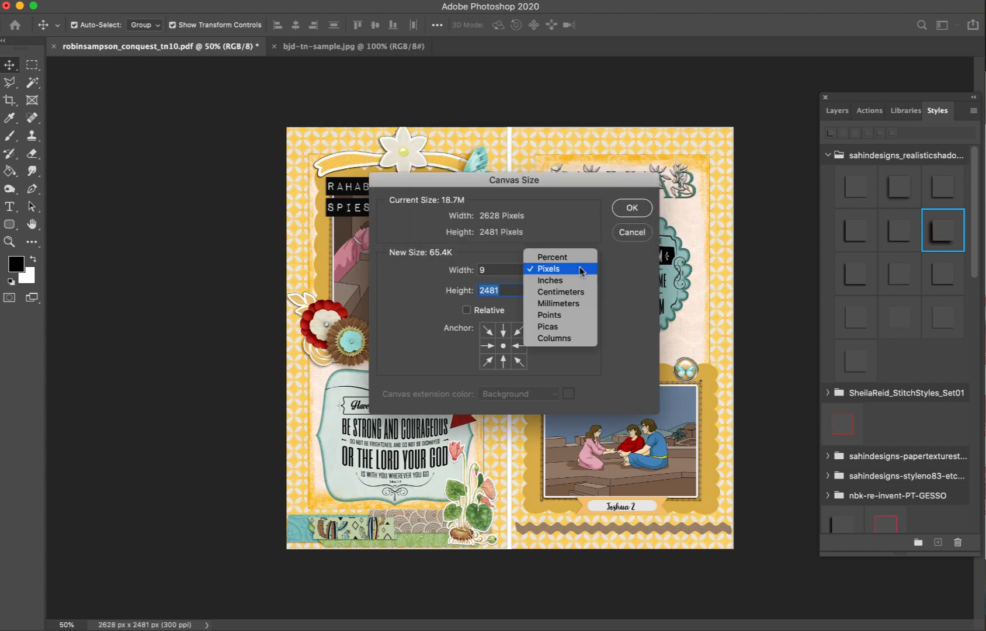
left_click(577, 281)
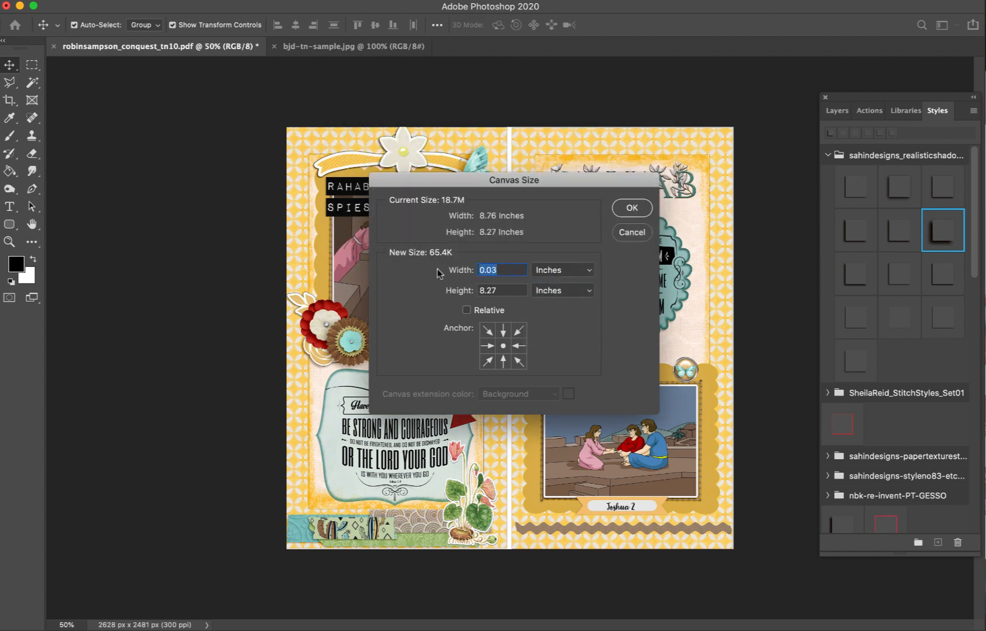
type("9.2")
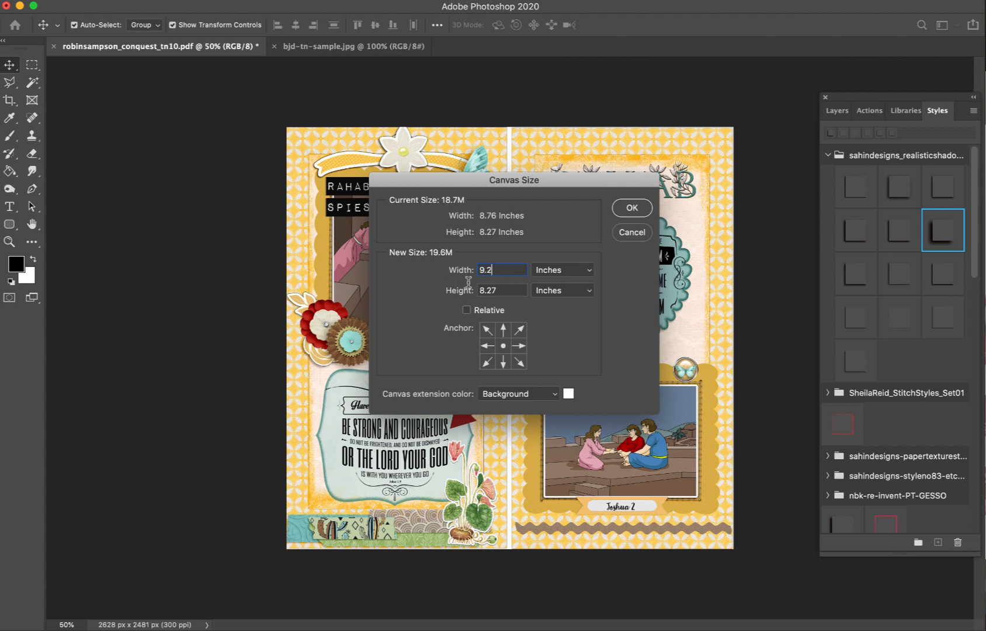
left_click_drag(473, 286, 441, 293)
type("9.2")
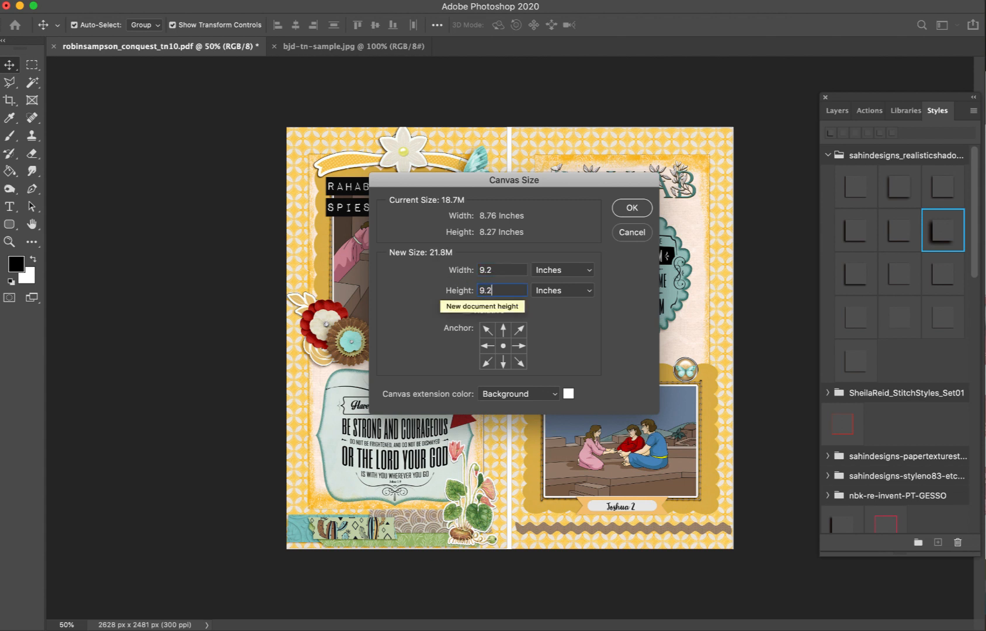
key("Return")
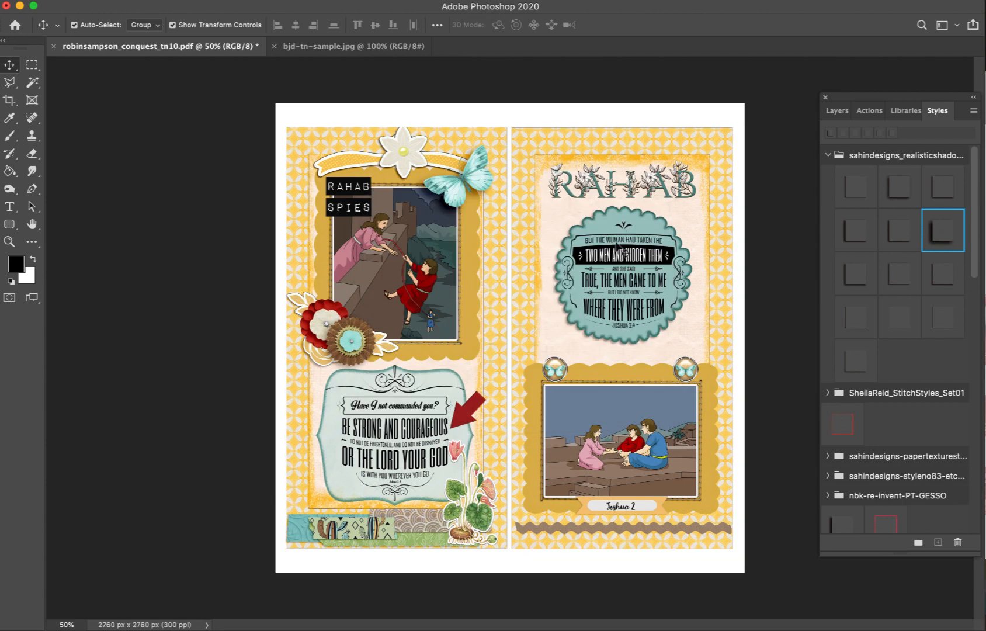
- Place the red binder clip image from the Extras section of the Conquest Era Kits in Lingo into the Photoshop layout
left_click(678, 625)
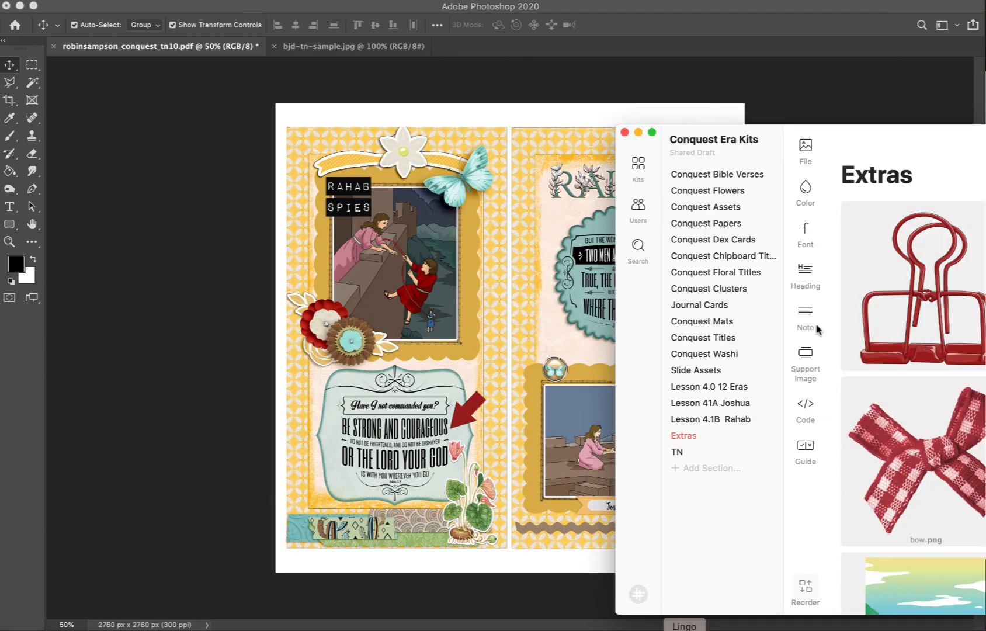
left_click_drag(929, 270, 456, 227)
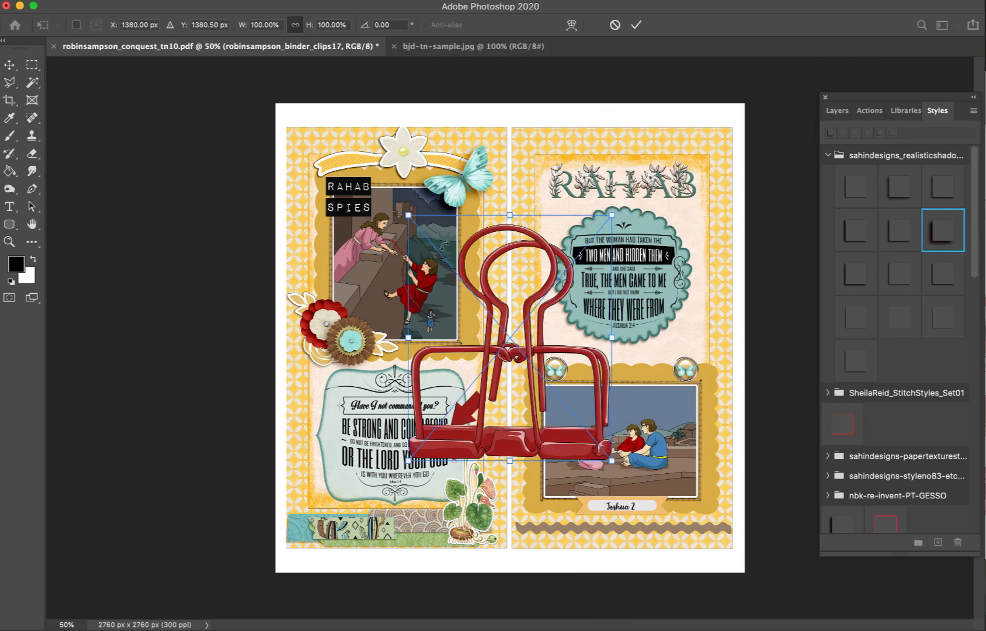
key("super+Tab")
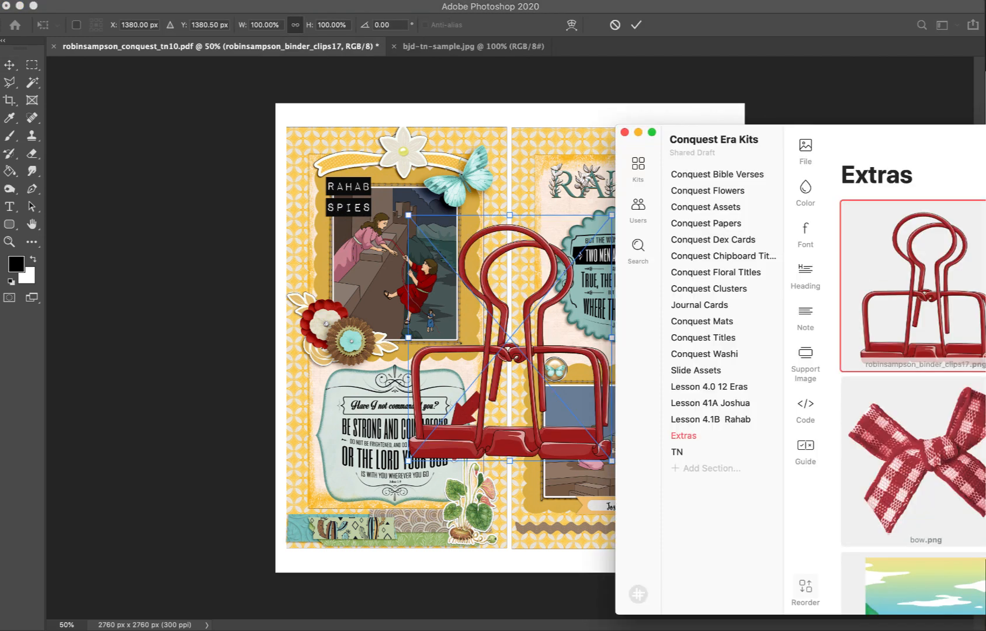
left_click_drag(929, 275, 339, 248)
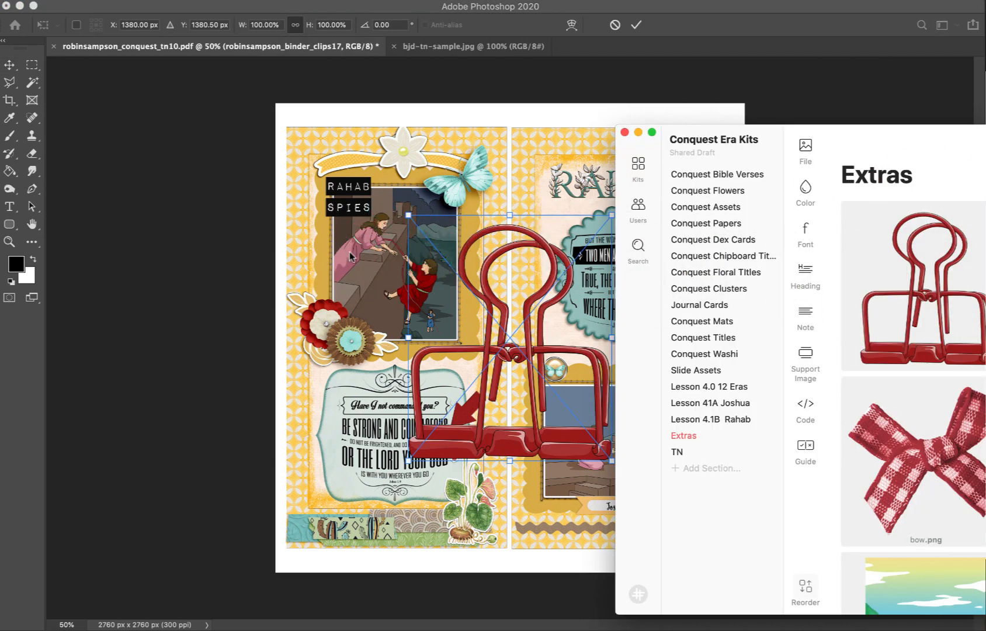
left_click(350, 257)
key("Return")
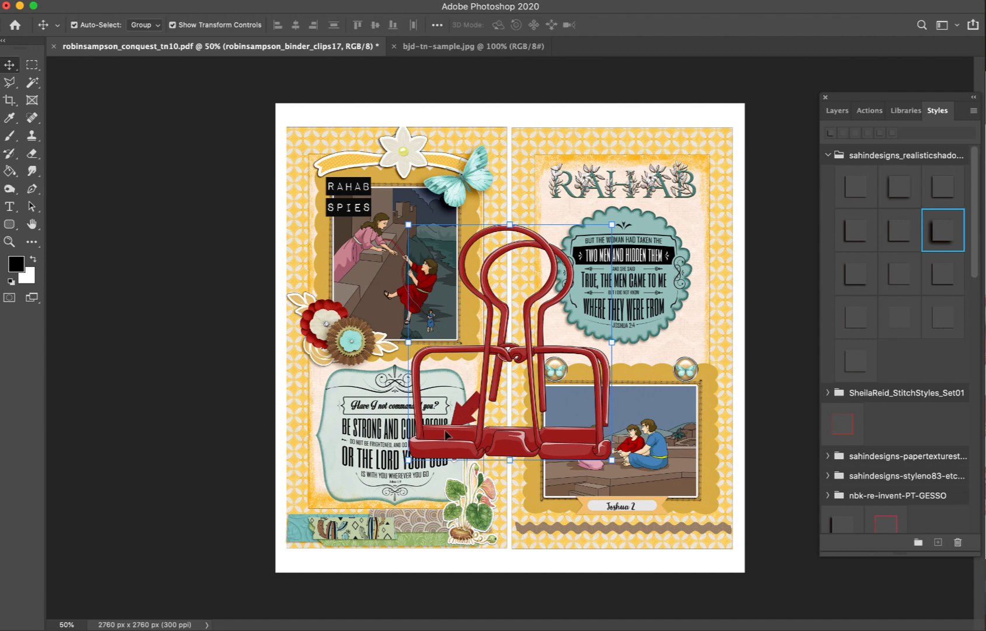
- Place a second copy of the red binder clip from Lingo into the Photoshop layout
key("super+Tab")
left_click_drag(894, 280, 373, 217)
key("Return")
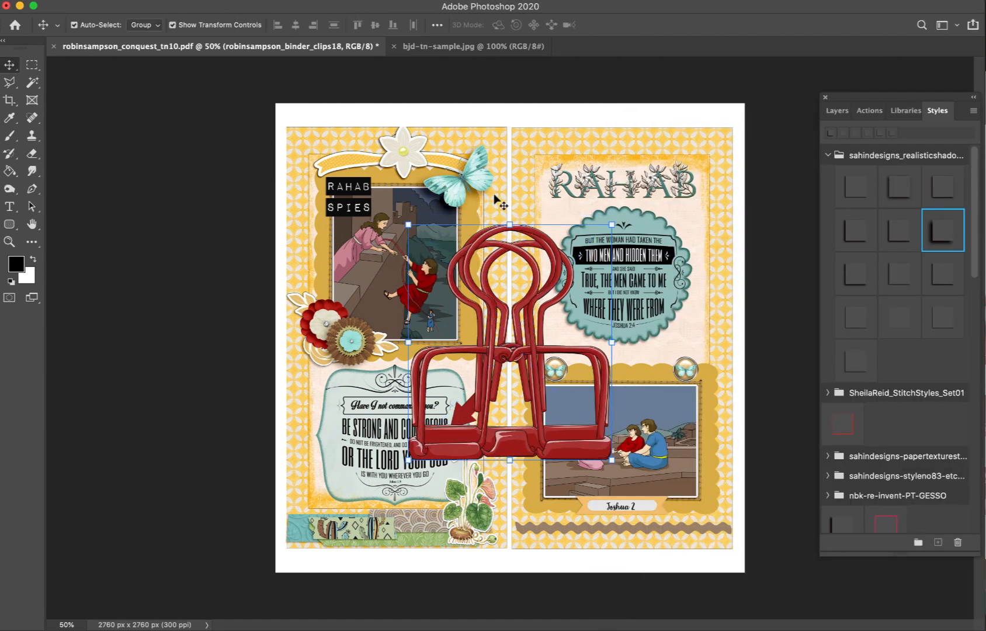
- Scale both binder clip layers together to 32.3% and move them up to the top edge between the two pages
left_click(838, 110)
left_click(889, 224, "shift")
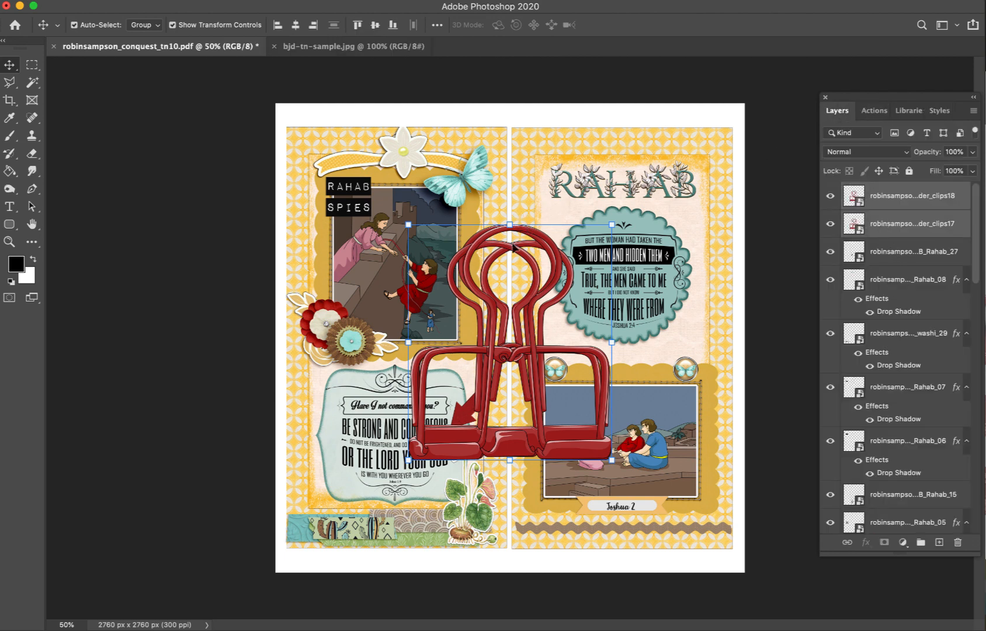
left_click_drag(509, 224, 509, 384)
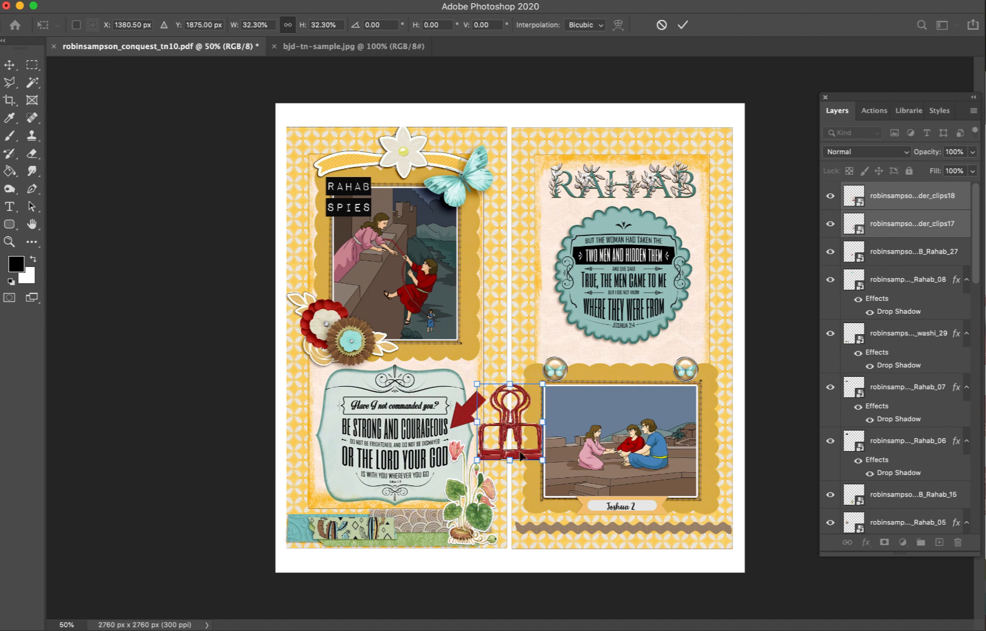
left_click_drag(520, 454, 519, 198)
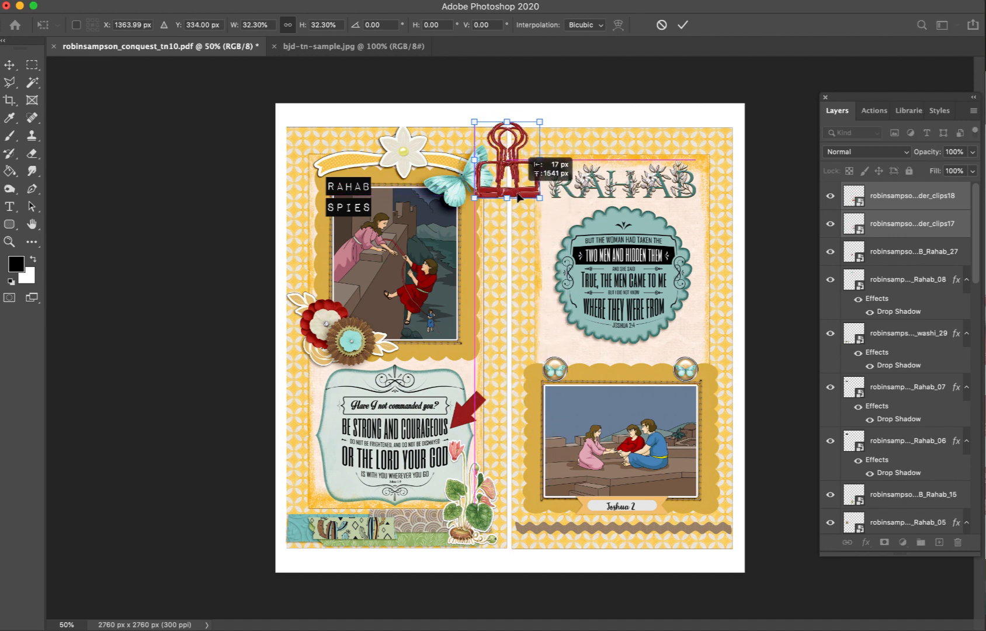
key("Return")
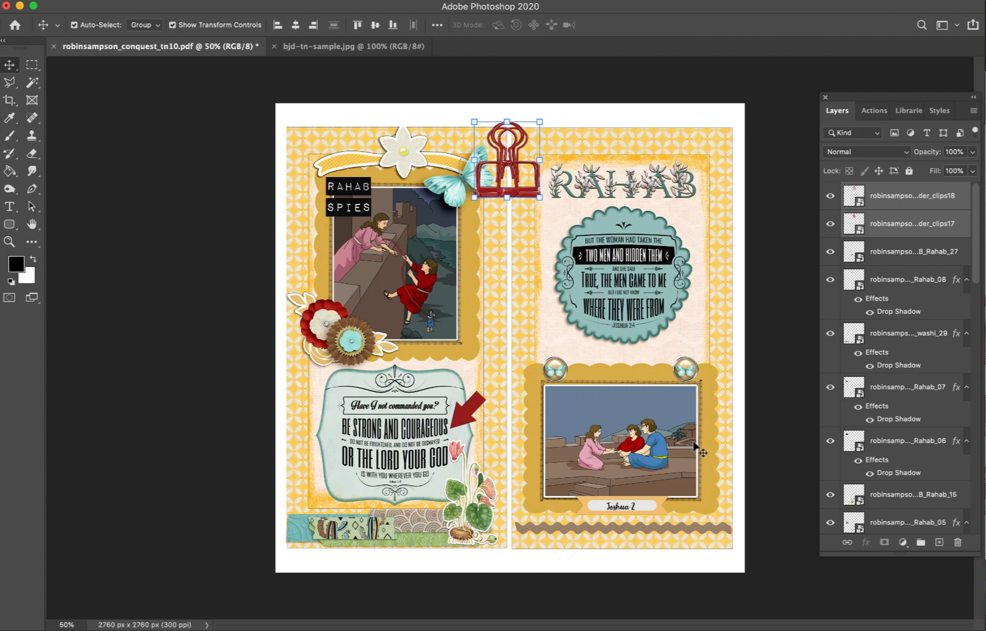
- Select all the layout elements and enlarge the canvas to 9.5 by 9.5 inches
left_click(673, 418)
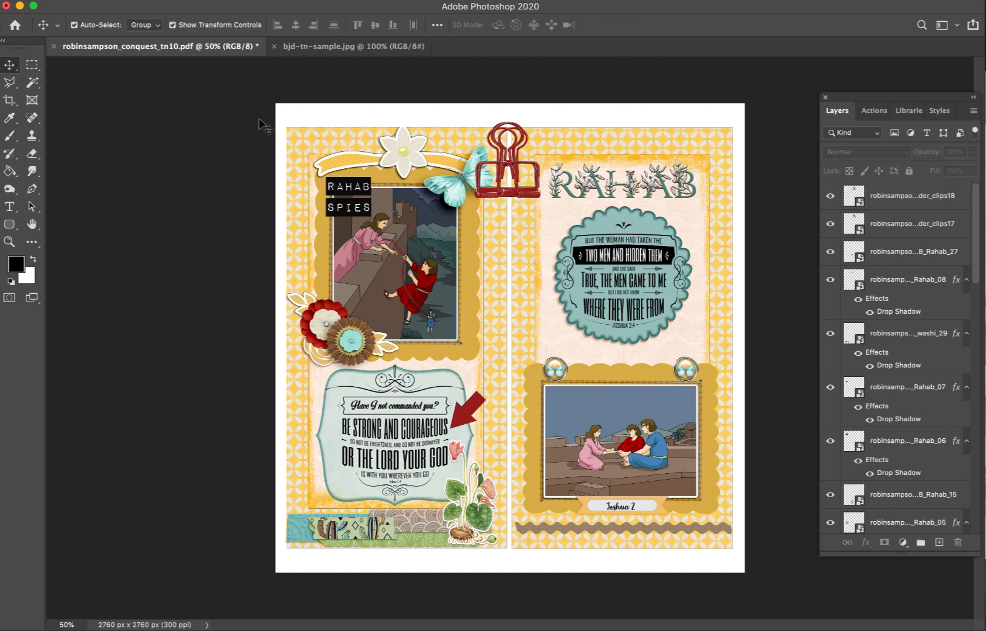
left_click_drag(266, 119, 742, 594)
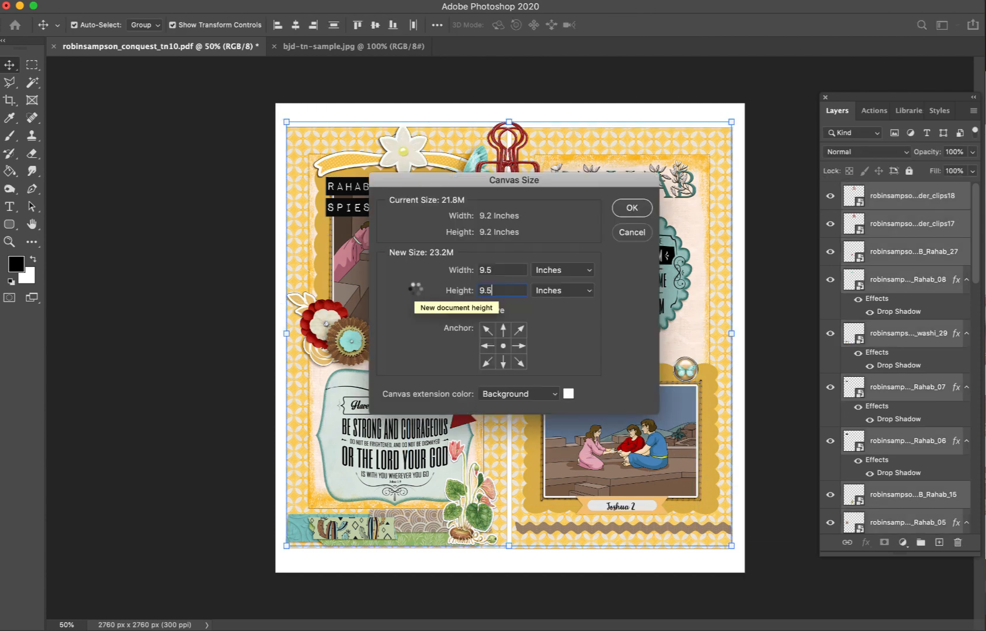
key("Return")
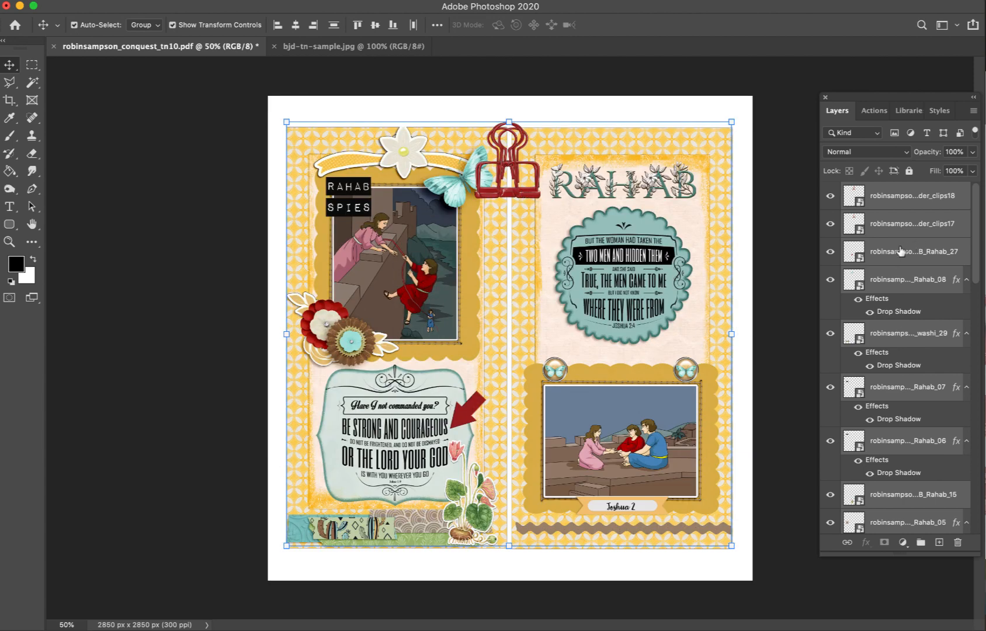
- Select only the two binder clip layers and scale them down together to 22.5% of the original image size
left_click(898, 198)
left_click(888, 226, "shift")
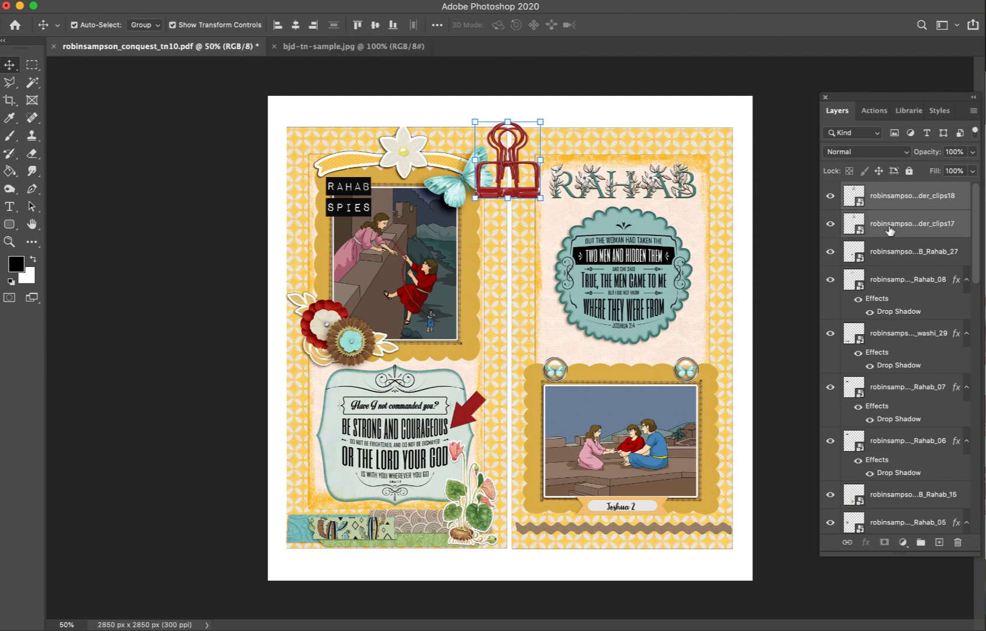
key("super+t")
left_click_drag(510, 117, 509, 145)
- Separate the binder clips, placing one on the right page's top edge and the other near the left page's top-left corner
left_click_drag(518, 197, 665, 140)
key("Return")
left_click(587, 154)
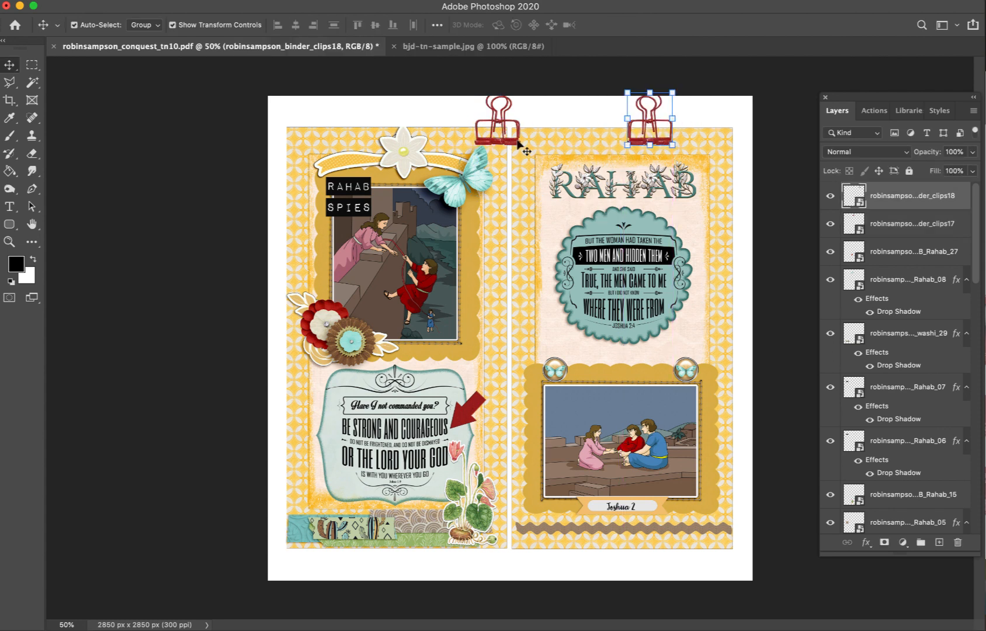
left_click_drag(520, 147, 331, 141)
- Rotate the left page's binder clip slightly counterclockwise at the page's top edge
key("super+equal")
key("super+equal")
key("super+equal")
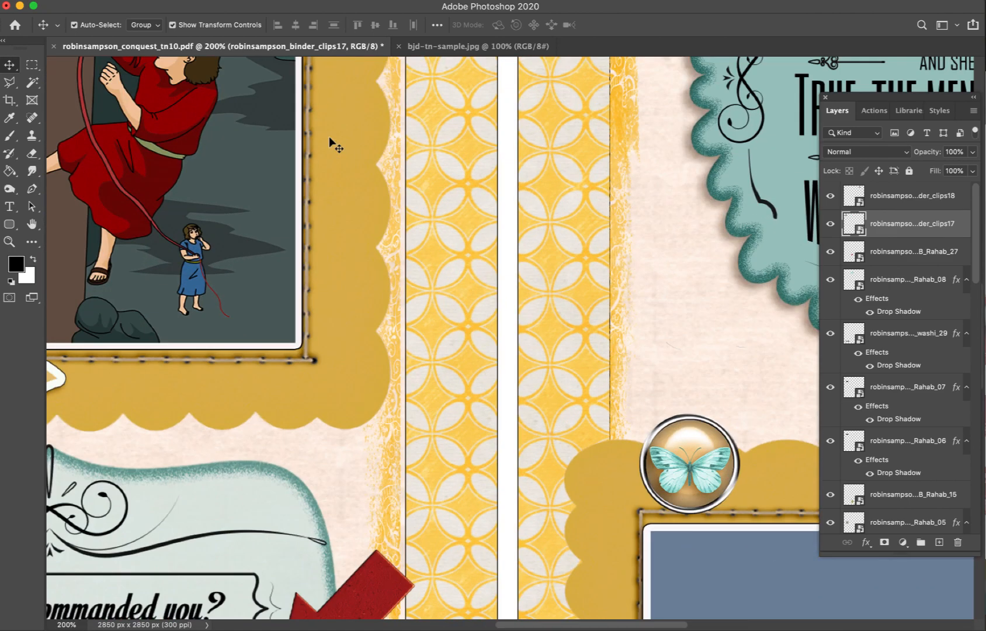
scroll(301, 166, "up", 5)
scroll(302, 166, "left", 10)
scroll(301, 165, "up", 5)
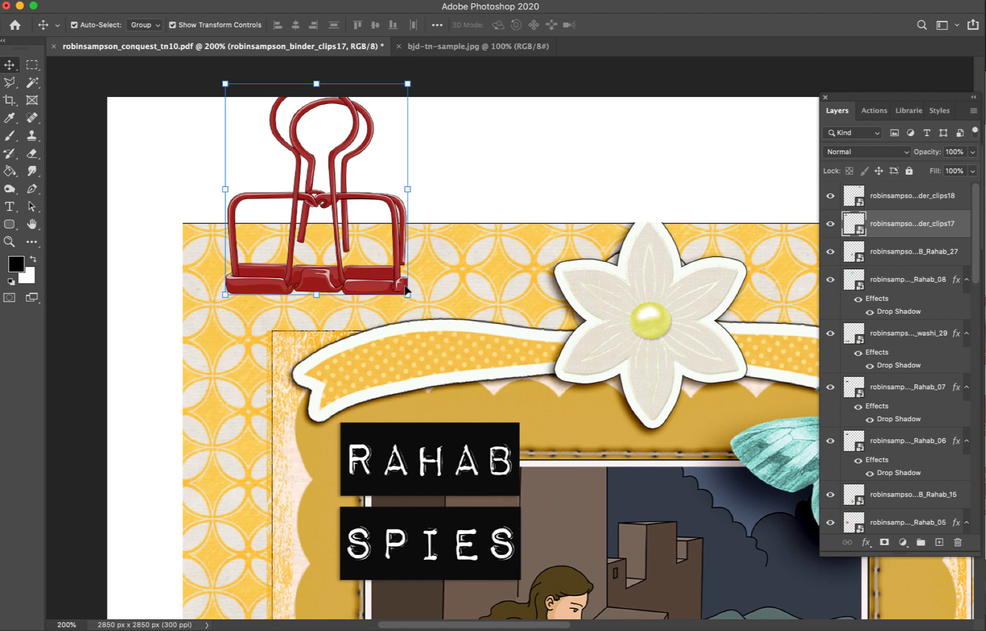
left_click(413, 299)
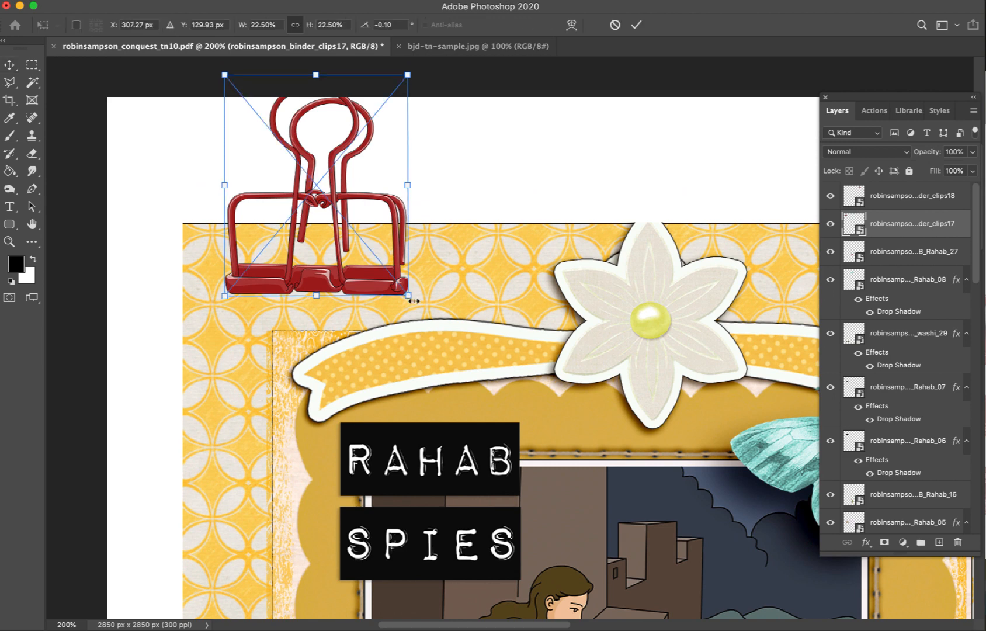
left_click_drag(414, 304, 401, 251)
key("Return")
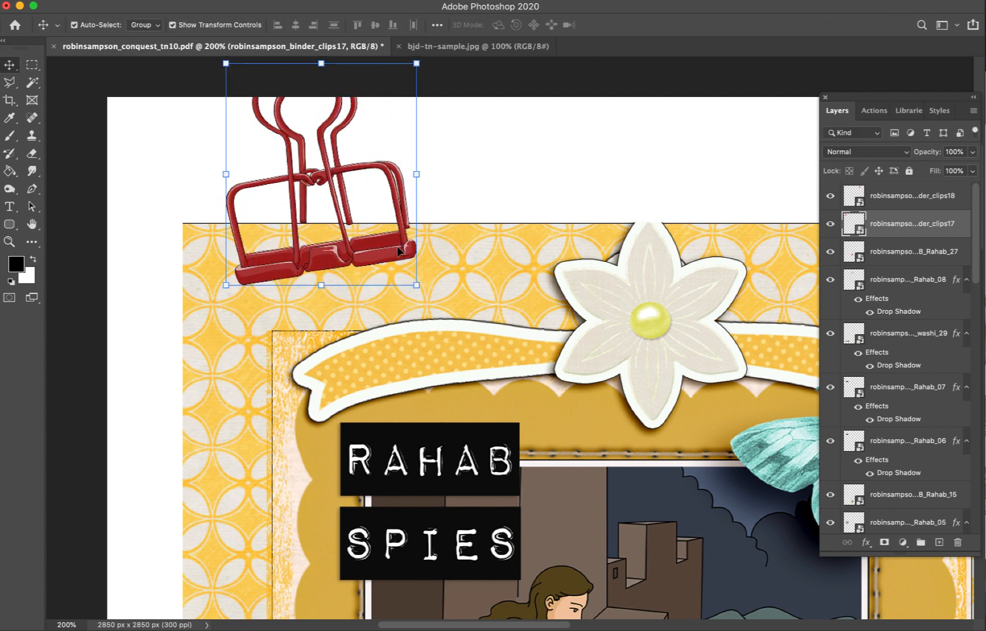
- Increase the canvas height to 10.5 inches while keeping the width at 9.5 inches
left_click(473, 176)
left_click(146, 3)
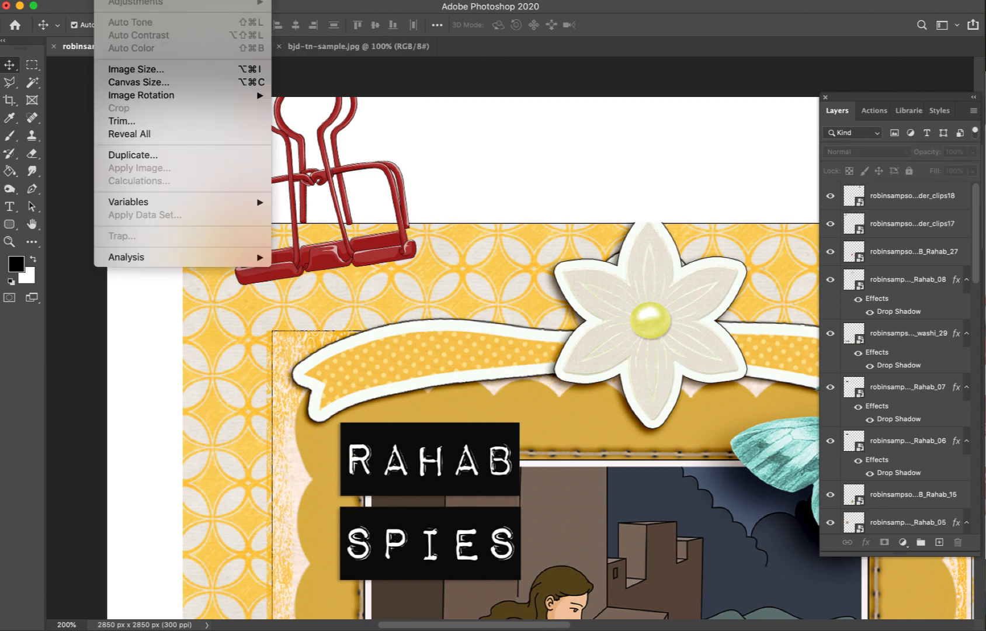
left_click(140, 82)
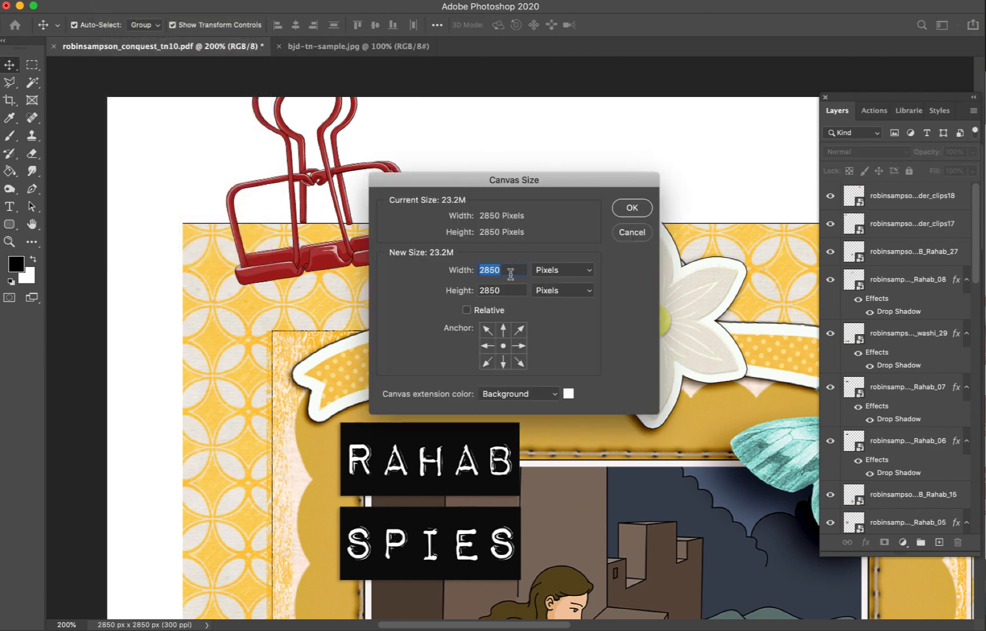
left_click(561, 270)
left_click(549, 283)
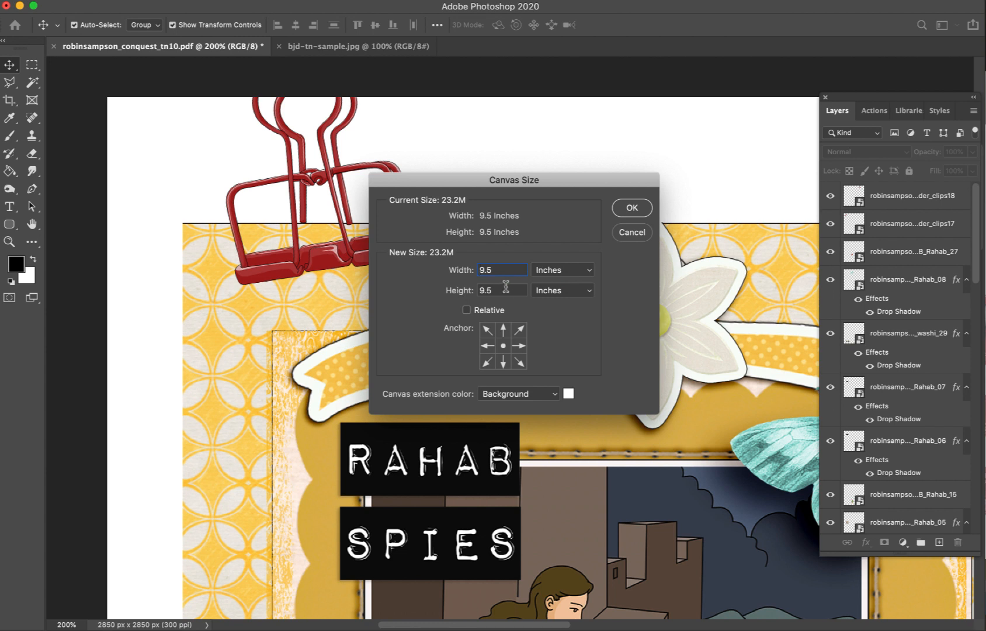
double_click(505, 289)
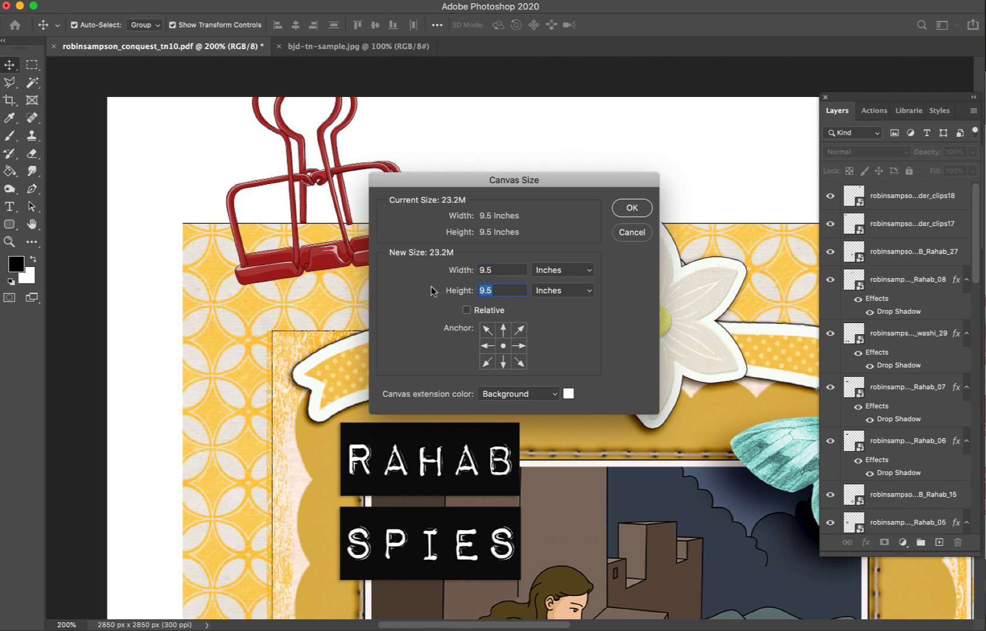
type("10.5")
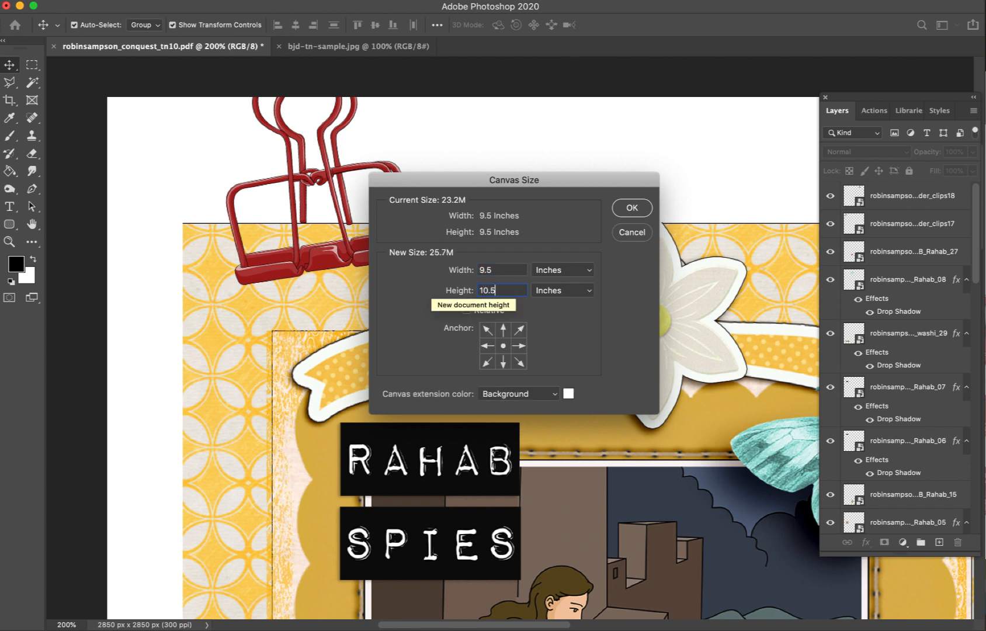
key("Return")
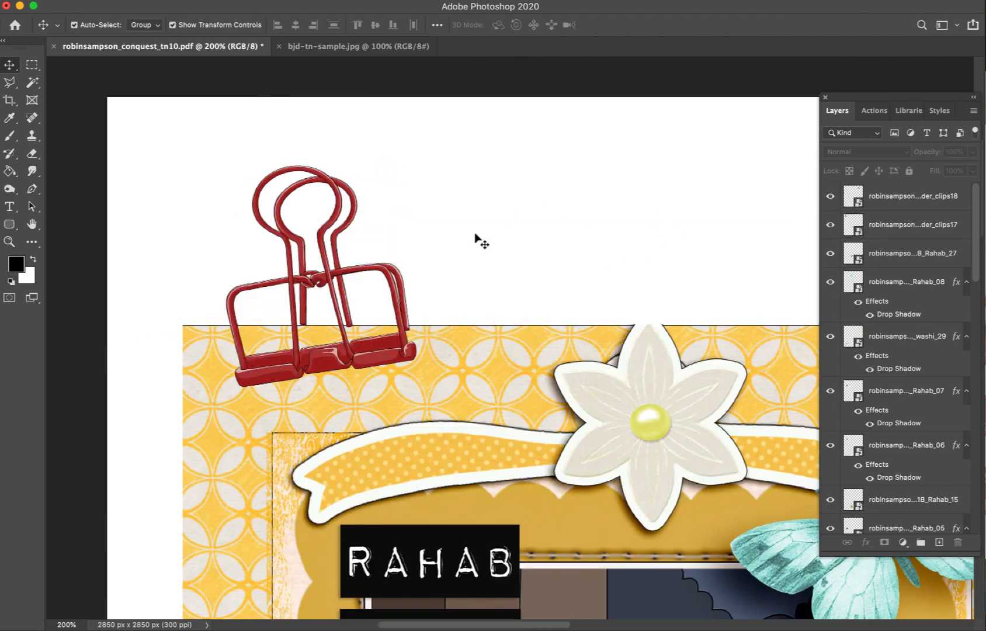
- Rotate the left page's binder clip further counterclockwise to about -12.6°
left_click(397, 354)
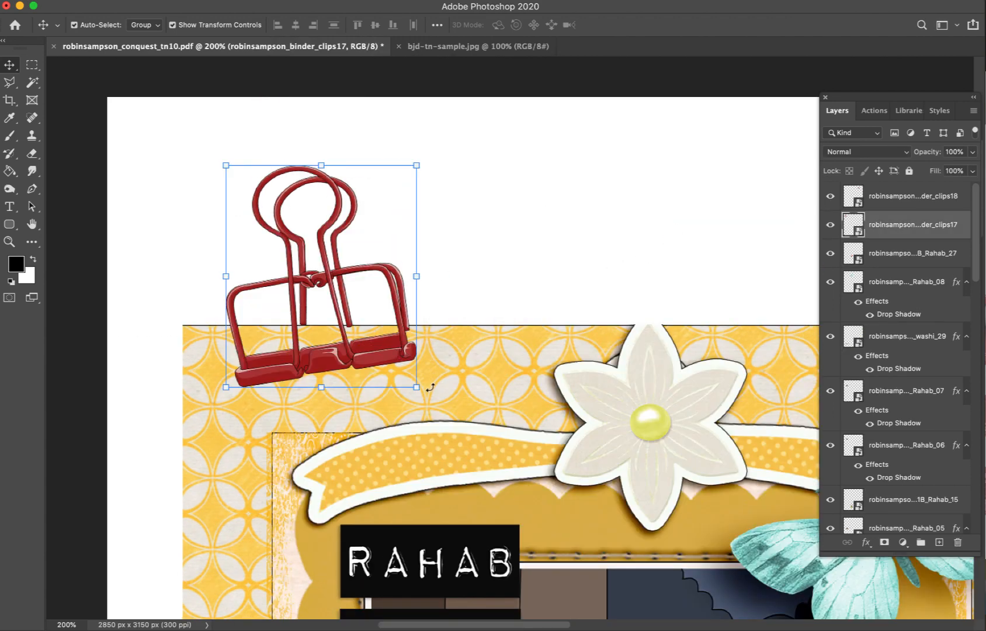
left_click_drag(428, 391, 444, 365)
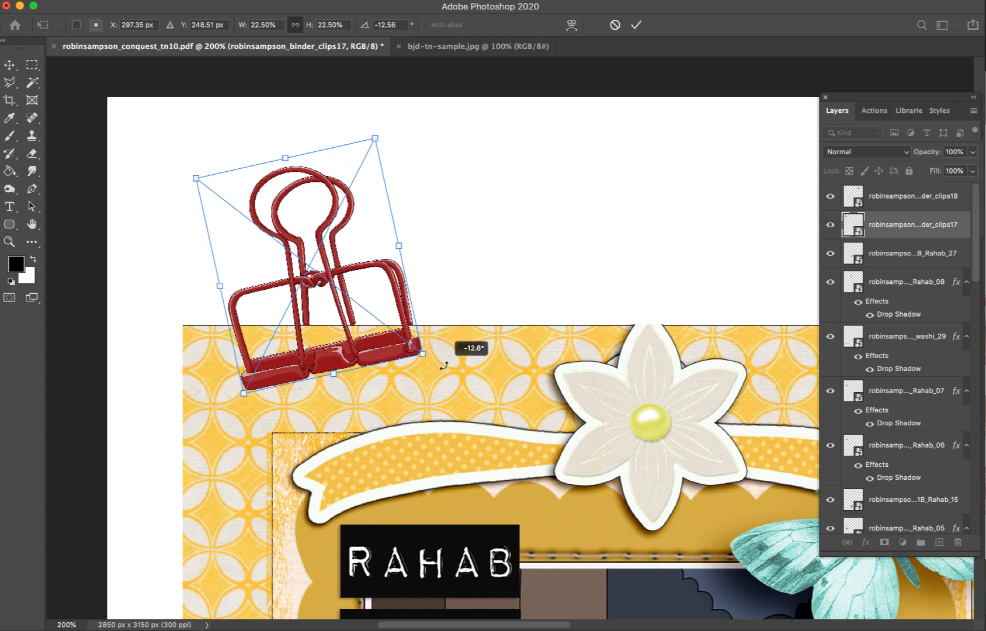
key("Escape")
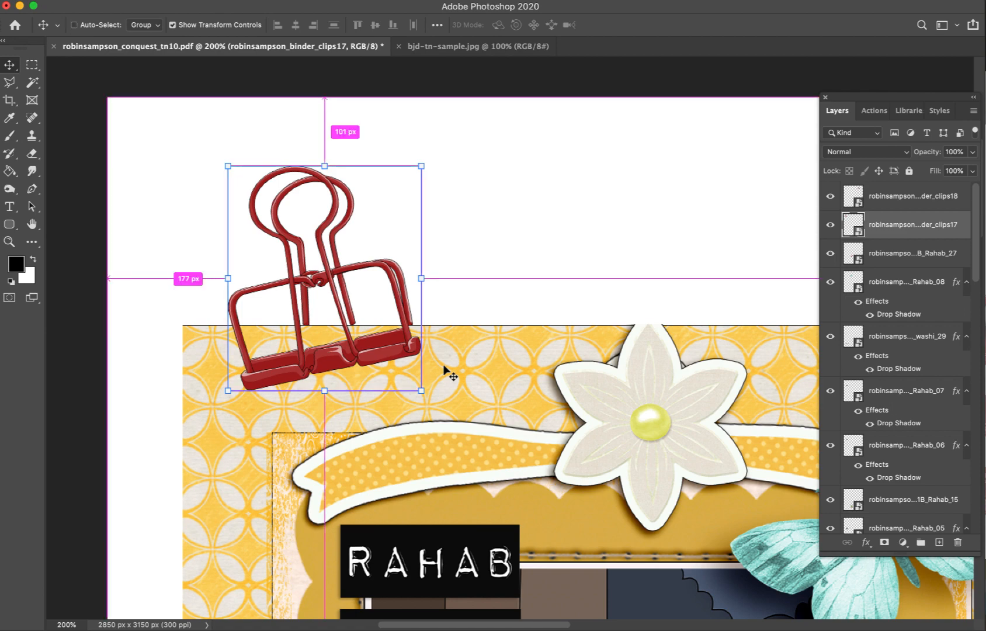
- Move the right page's binder clip up and outward along the top edge, toward the page's outer corner
key("super+minus")
key("super+minus")
key("super+minus")
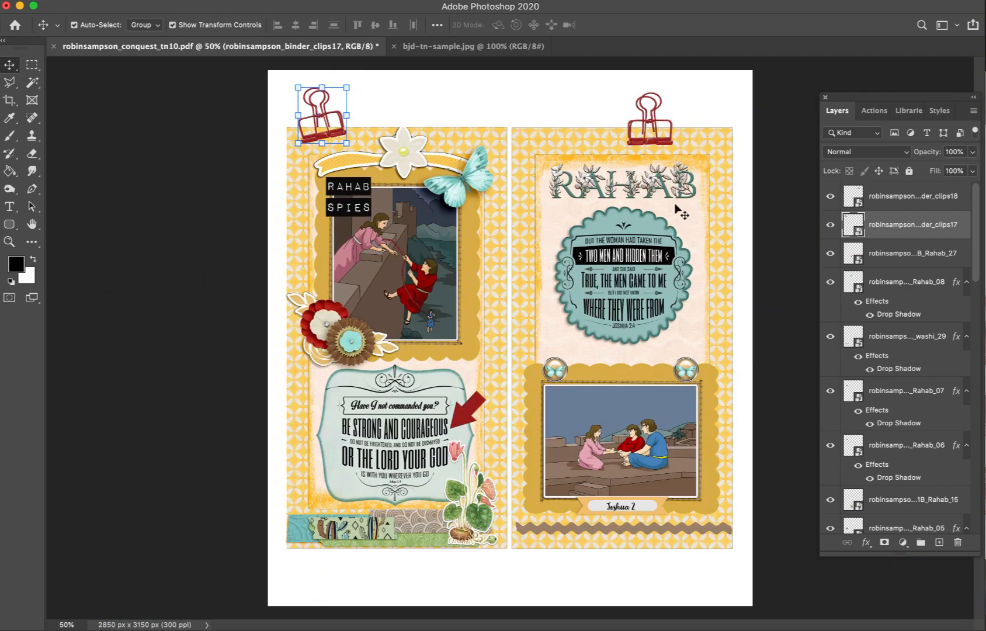
left_click(667, 146)
key("super+plus")
key("super+plus")
key("super+plus")
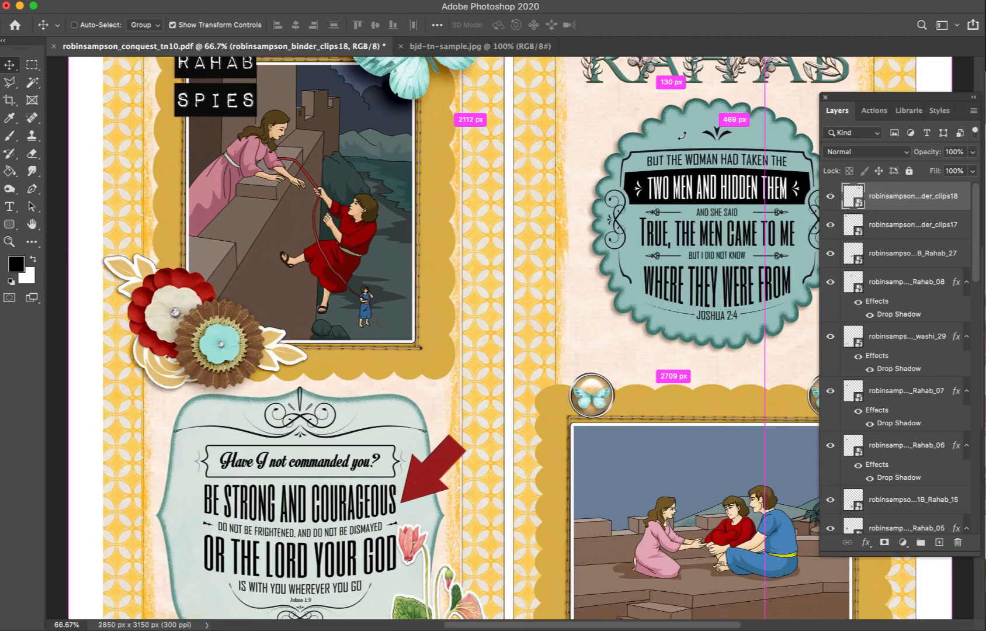
scroll(685, 143, "up", 15)
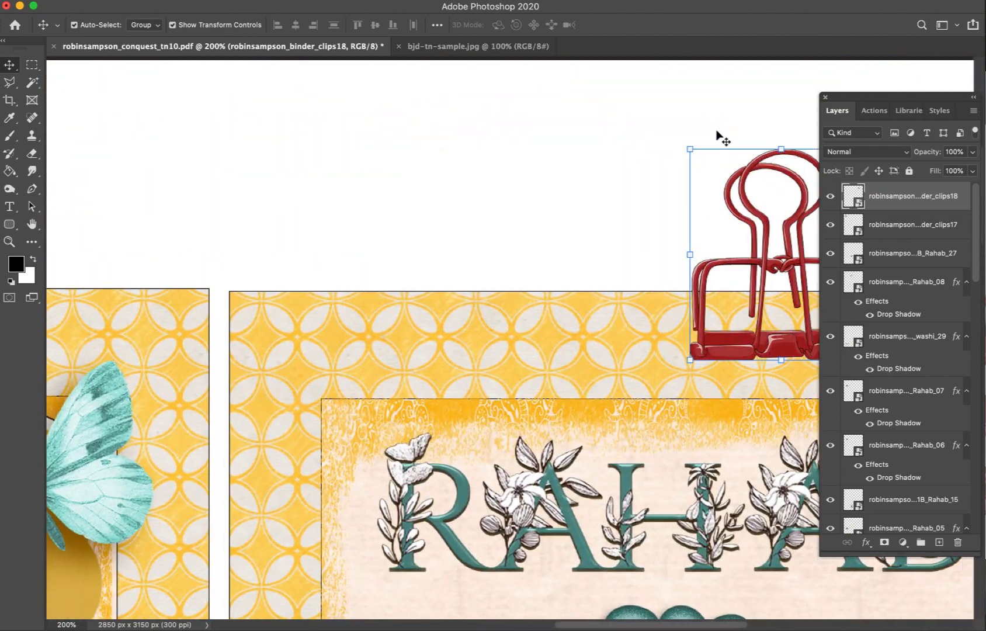
scroll(722, 138, "right", 10)
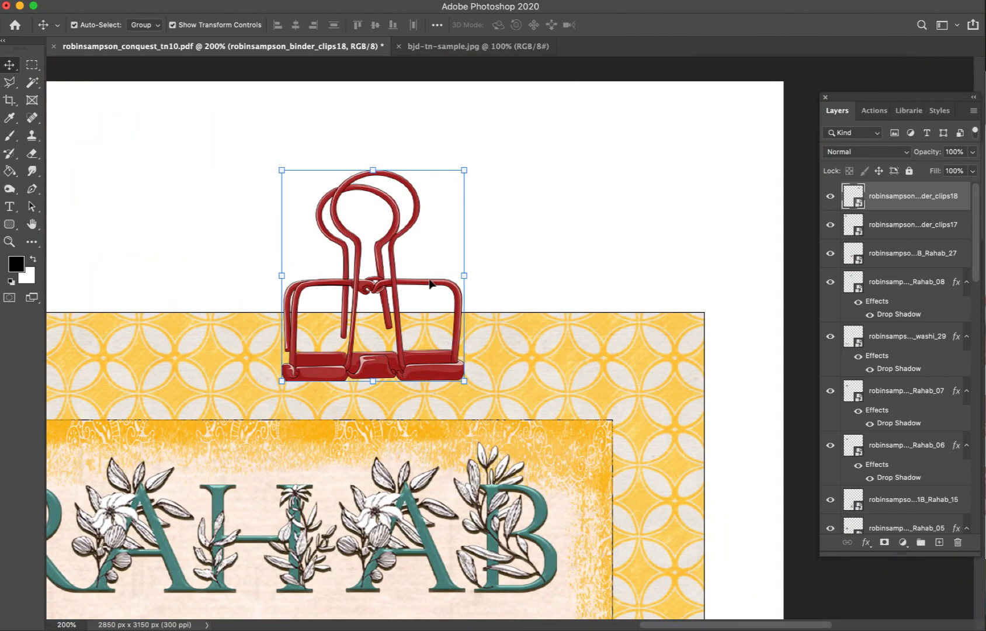
left_click_drag(429, 282, 564, 255)
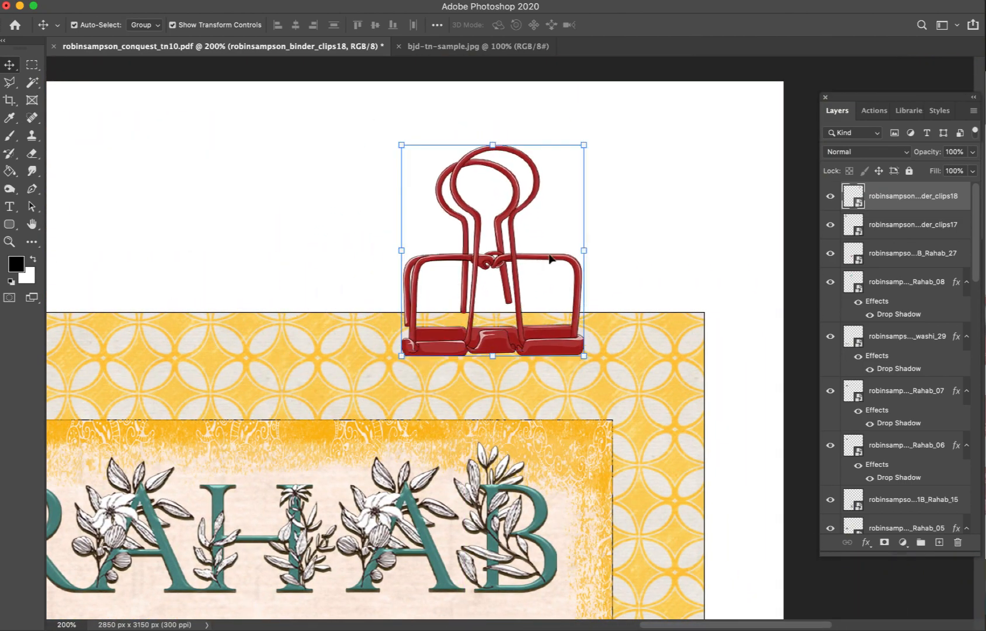
- Rotate the right page's binder clip clockwise to about 14° and seat it over the page's top edge
left_click_drag(600, 140, 605, 170)
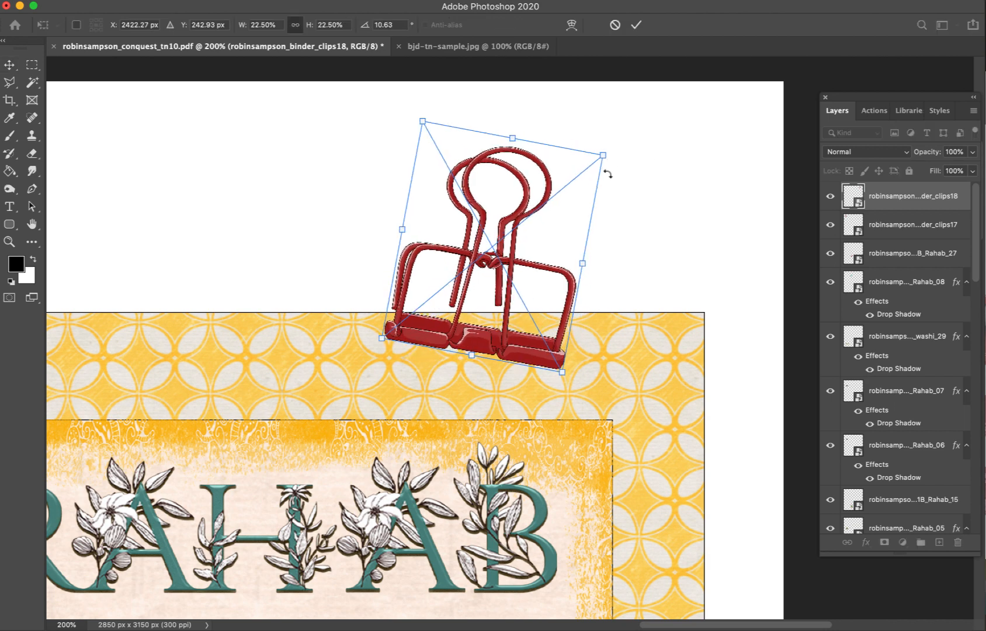
mouse_move(573, 275)
left_mouse_down()
mouse_move(574, 287)
mouse_move(562, 287)
left_mouse_up()
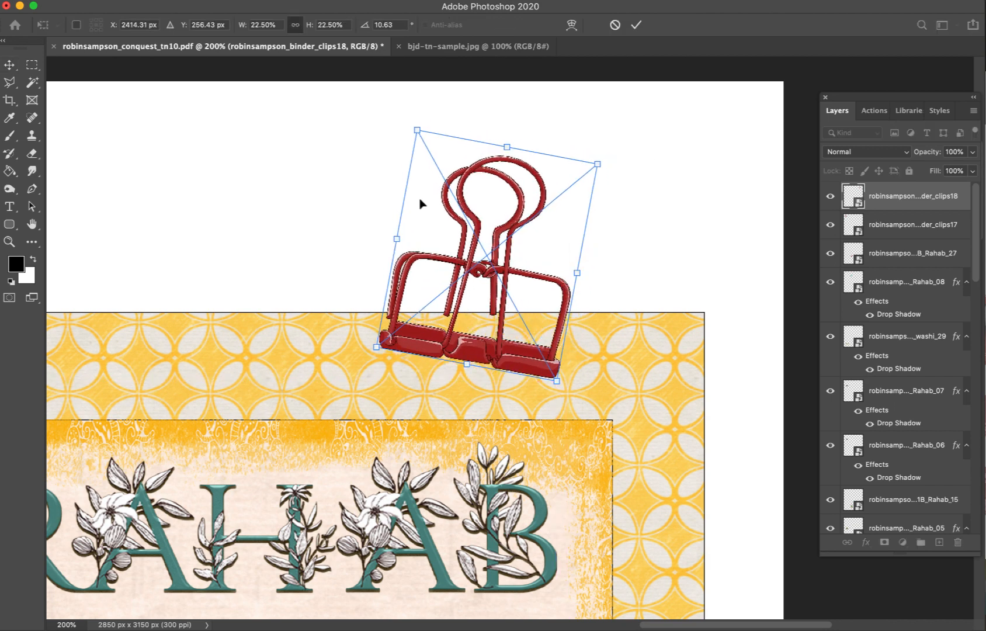
left_click_drag(407, 118, 419, 117)
left_click_drag(622, 181, 620, 175)
key("Up")
key("Up")
key("Up")
key("Up")
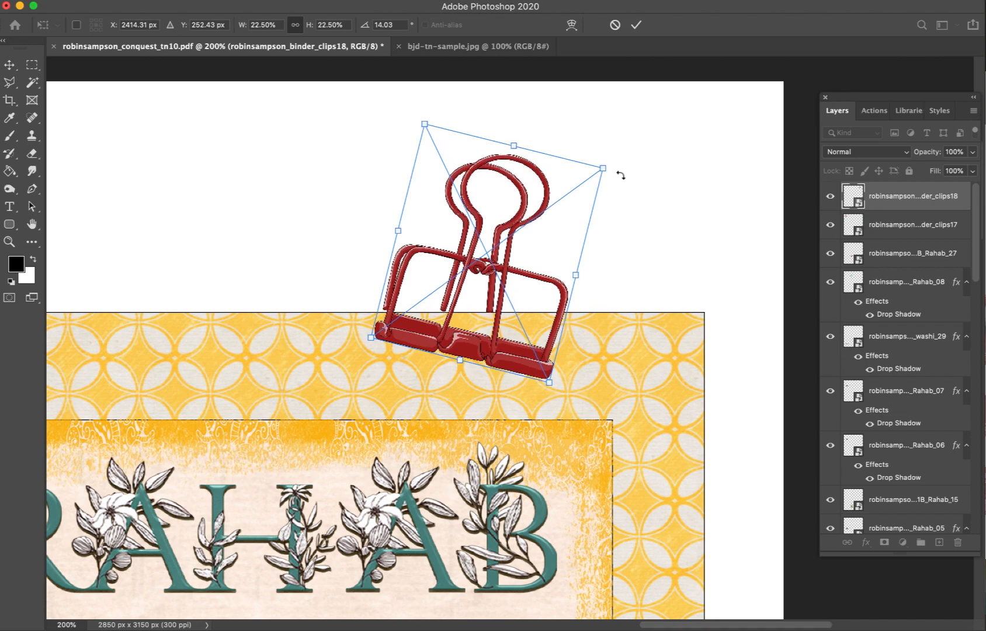
key("super+minus")
key("super+minus")
key("super+minus")
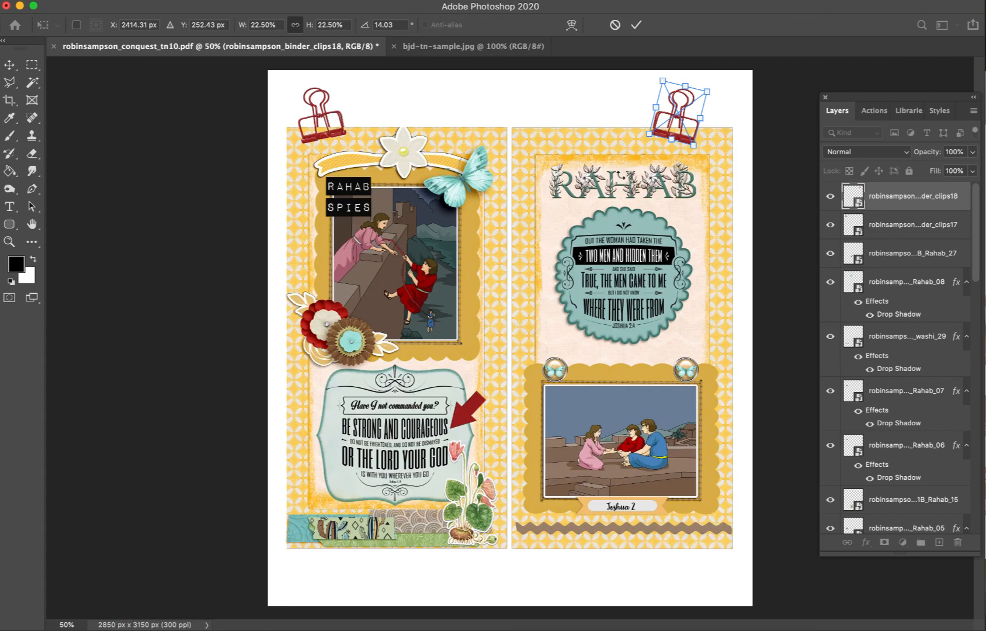
key("Return")
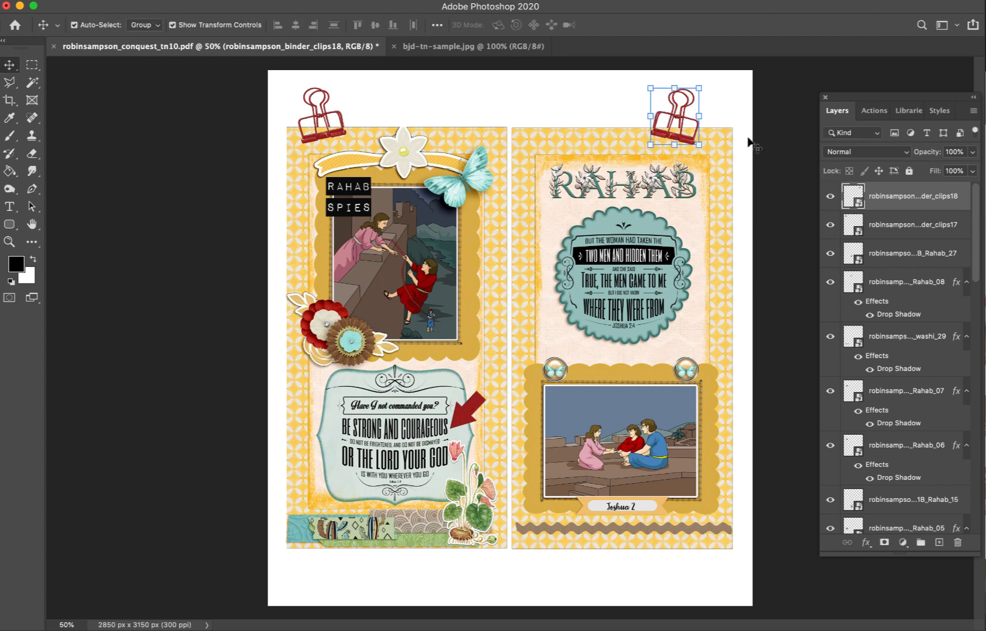
left_click(774, 206)
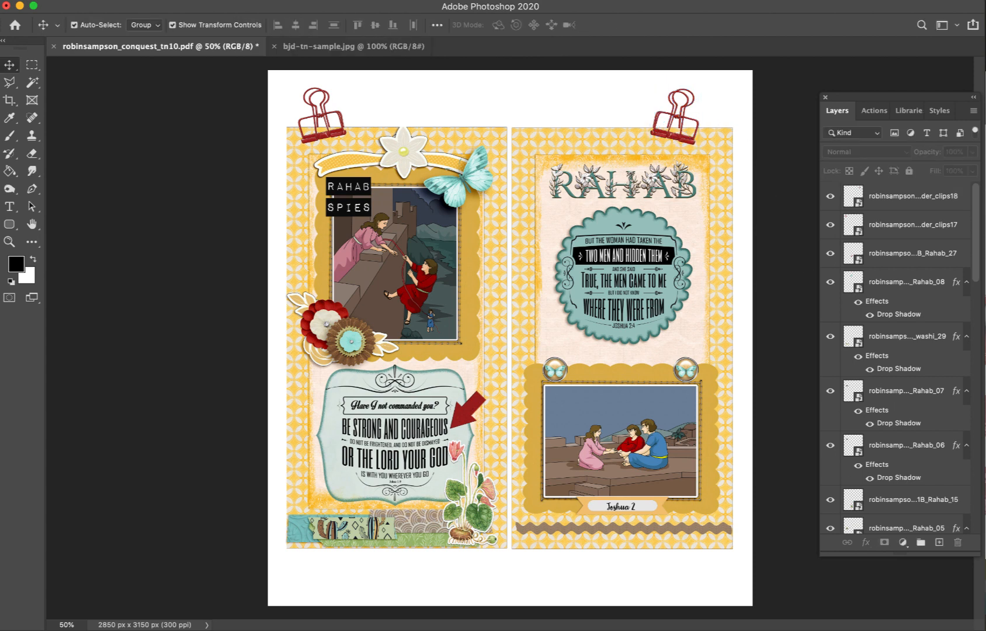
- Apply the weathered wood pattern style to the white background layer behind the spread
scroll(918, 460, "down", 10)
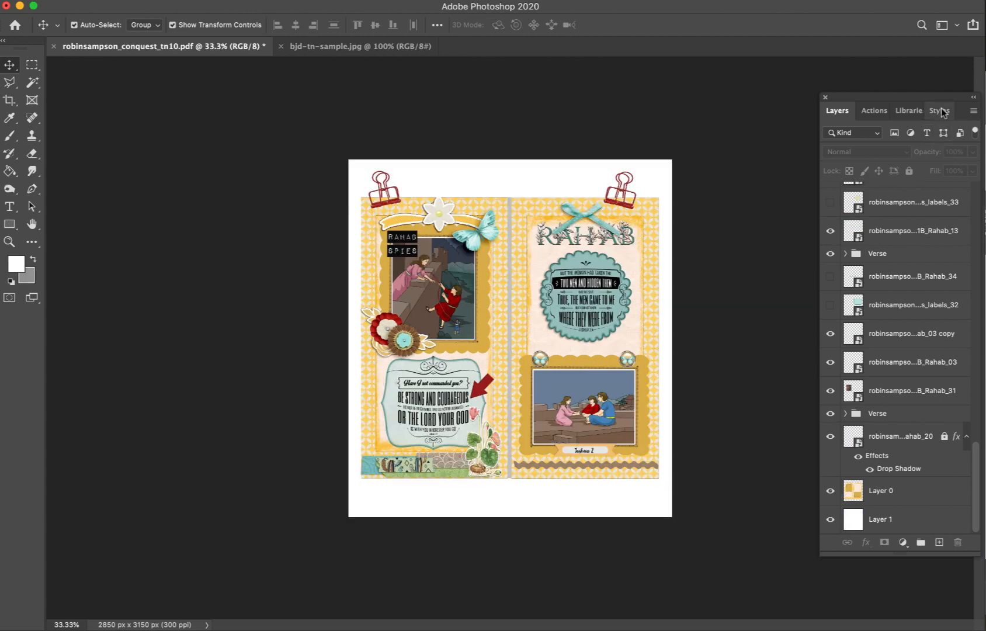
left_click(940, 112)
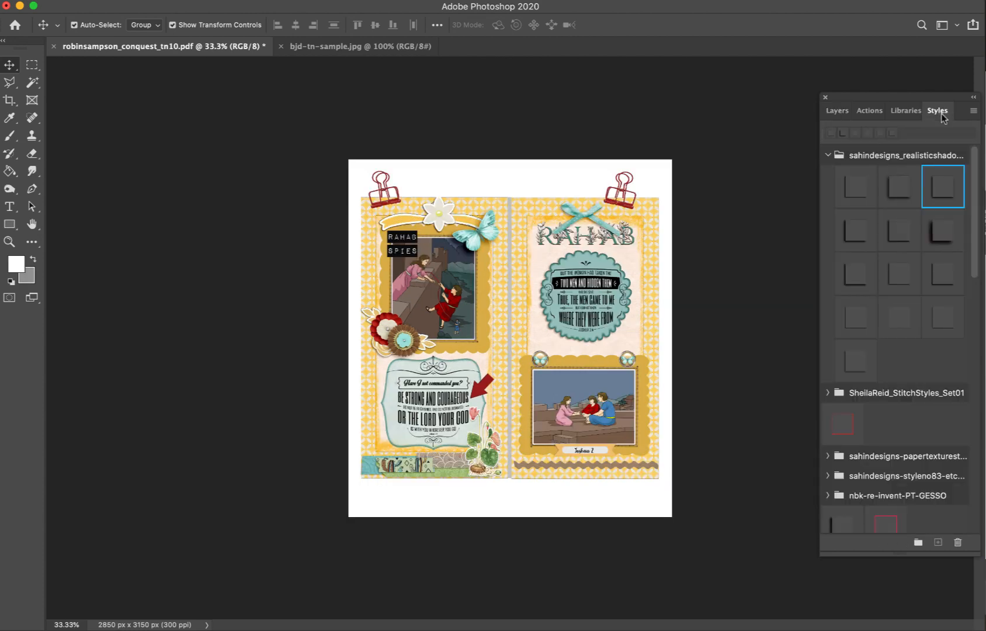
scroll(929, 331, "down", 8)
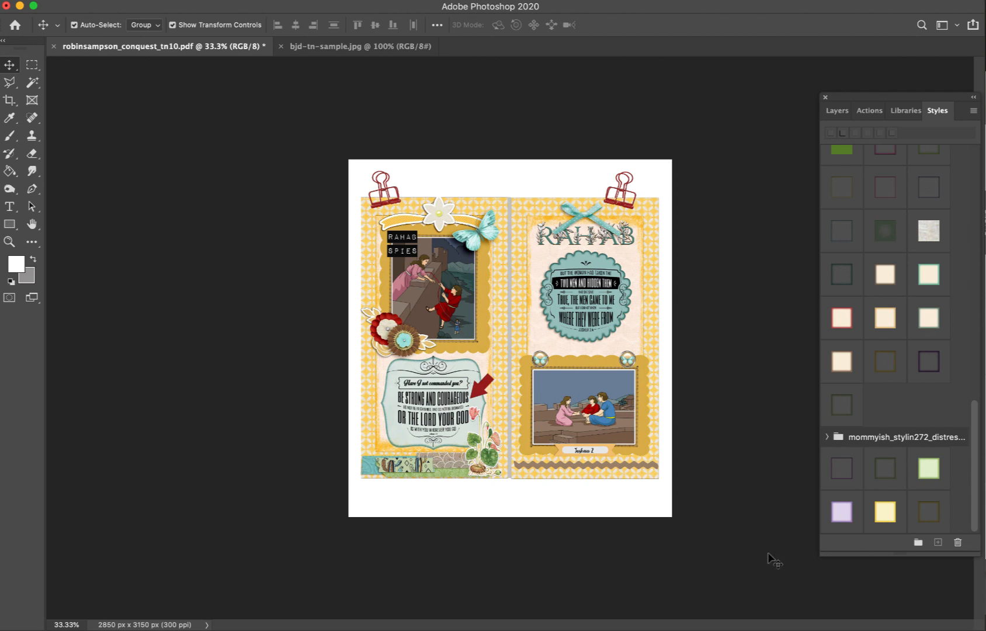
left_click(660, 510)
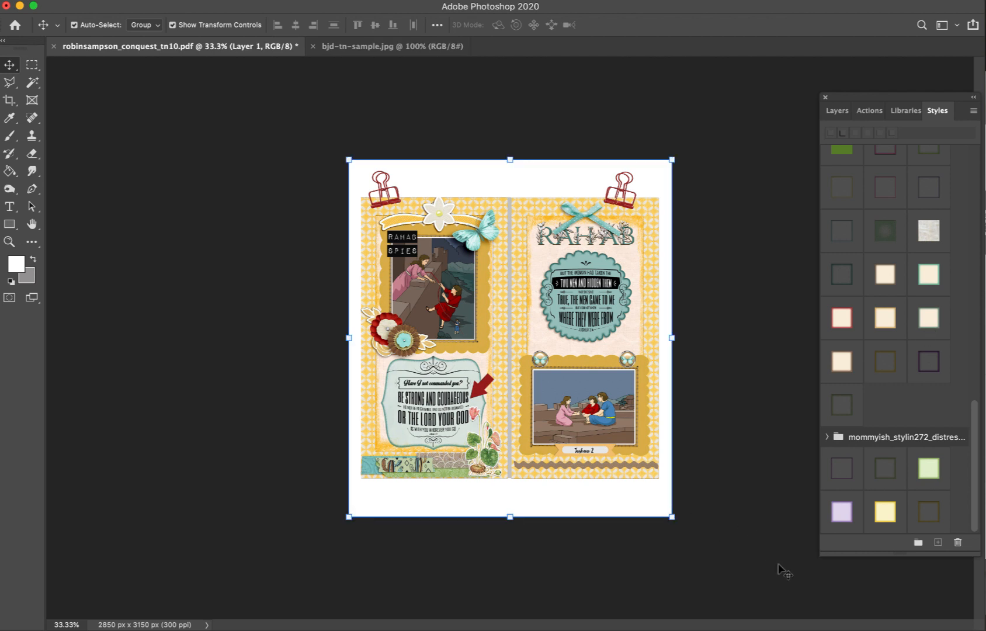
left_click_drag(928, 229, 275, 268)
left_click(931, 229)
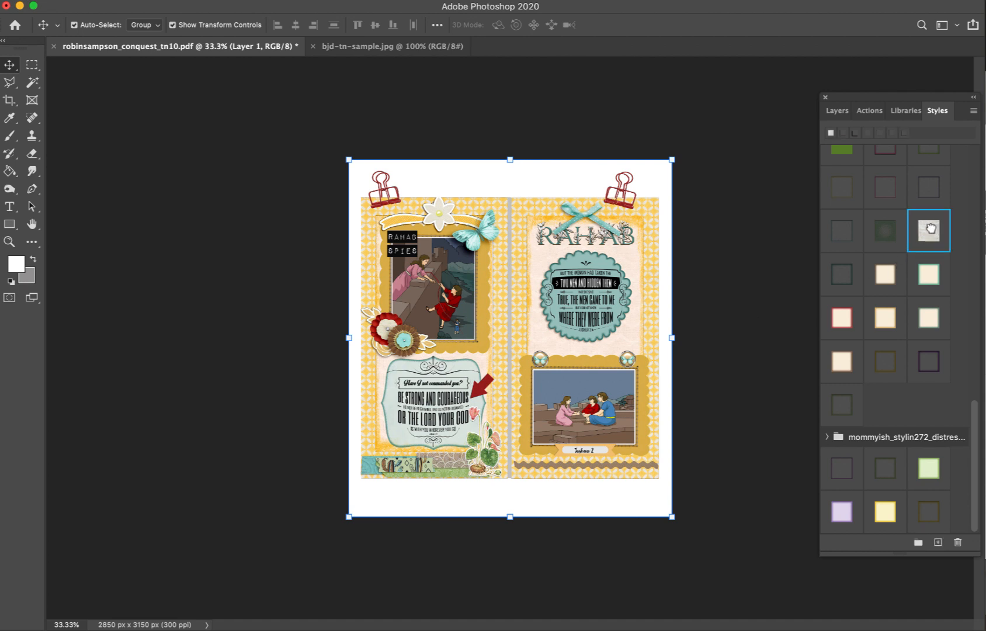
left_click(754, 389)
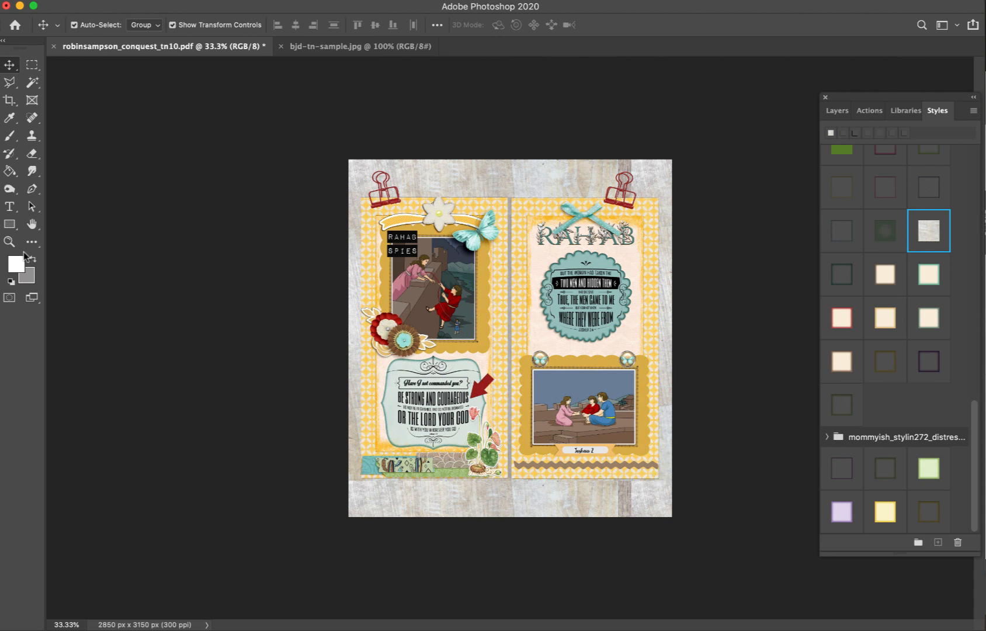
- Draw a rectangle of about 2621 × 2495 px covering both scrapbook pages
left_click_drag(10, 228, 56, 231)
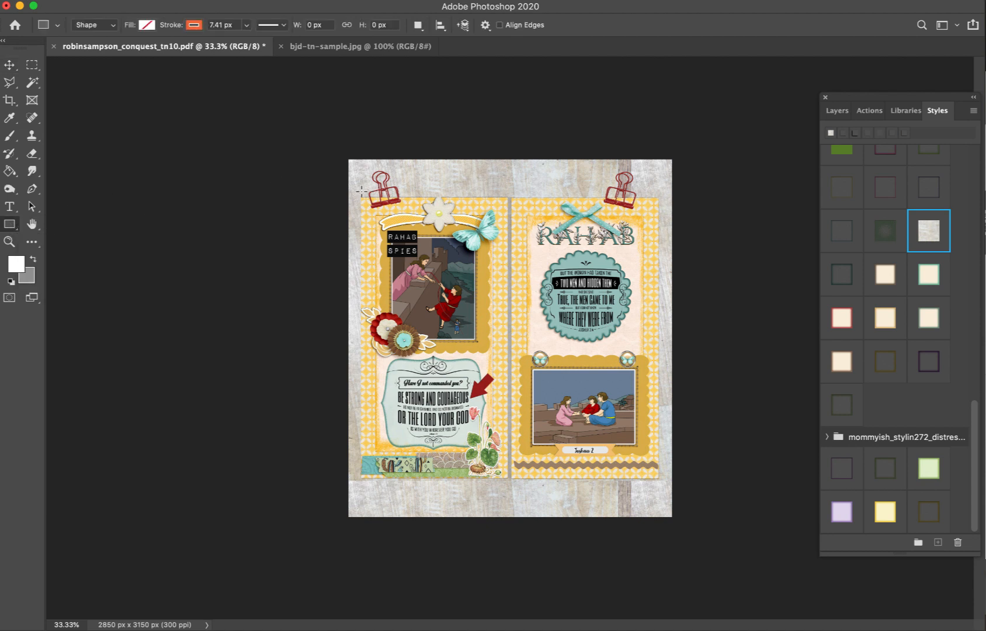
left_click_drag(361, 195, 658, 480)
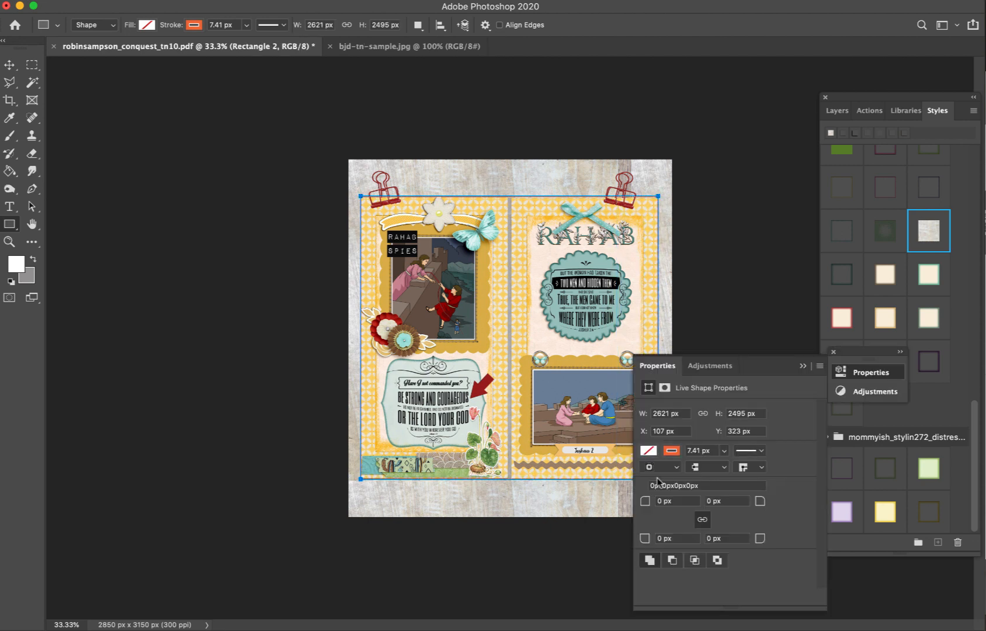
left_click(802, 367)
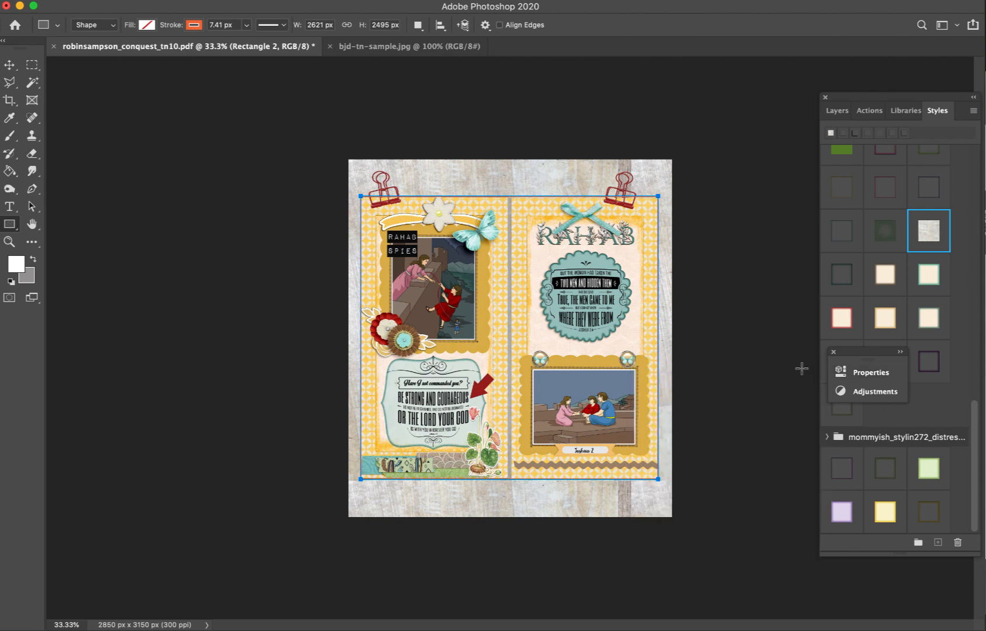
- Fill the rectangle with gray and remove its stroke
left_click(148, 26)
left_click(72, 97)
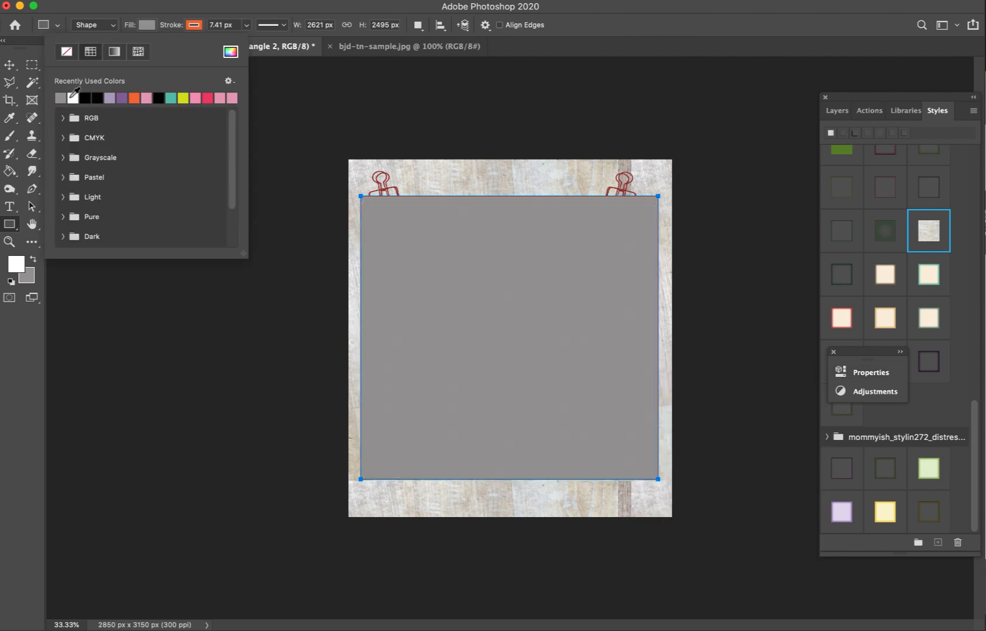
left_click(193, 25)
left_click(113, 51)
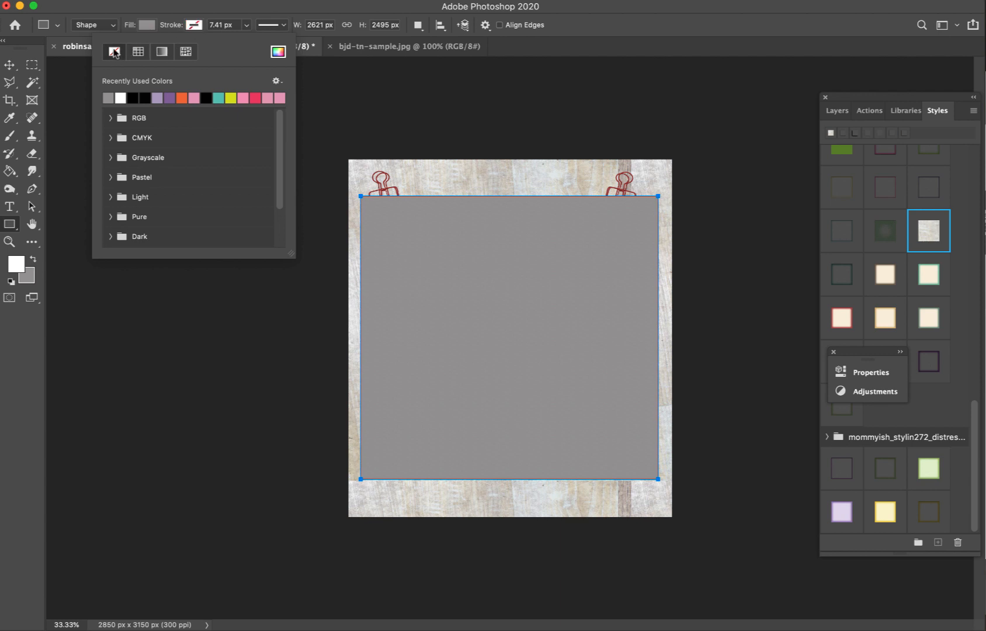
- Send the gray rectangle behind the two pages, keeping it above the wood background
left_click(11, 62)
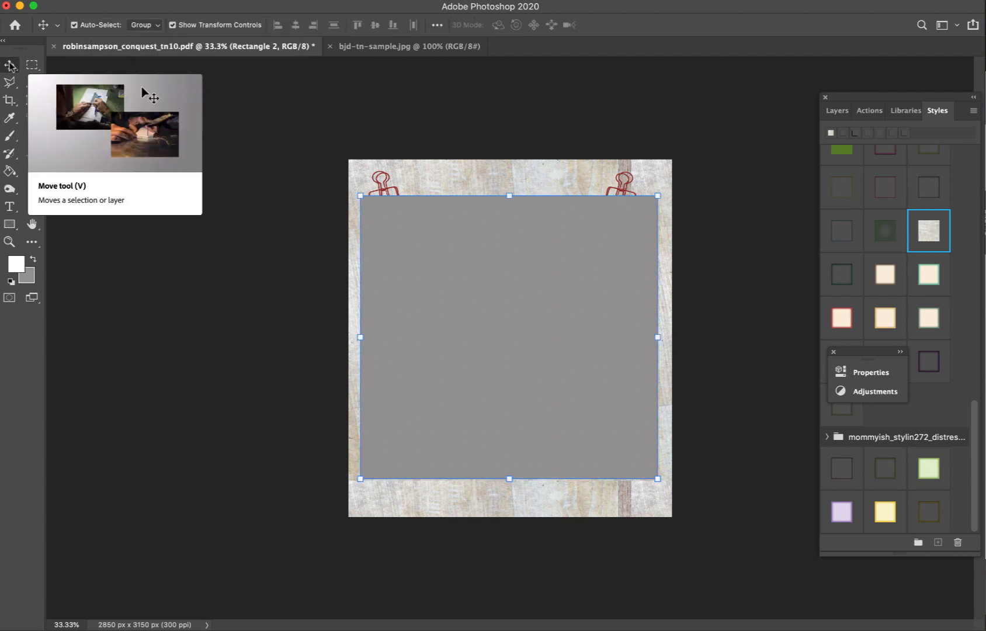
key("super+alt+g")
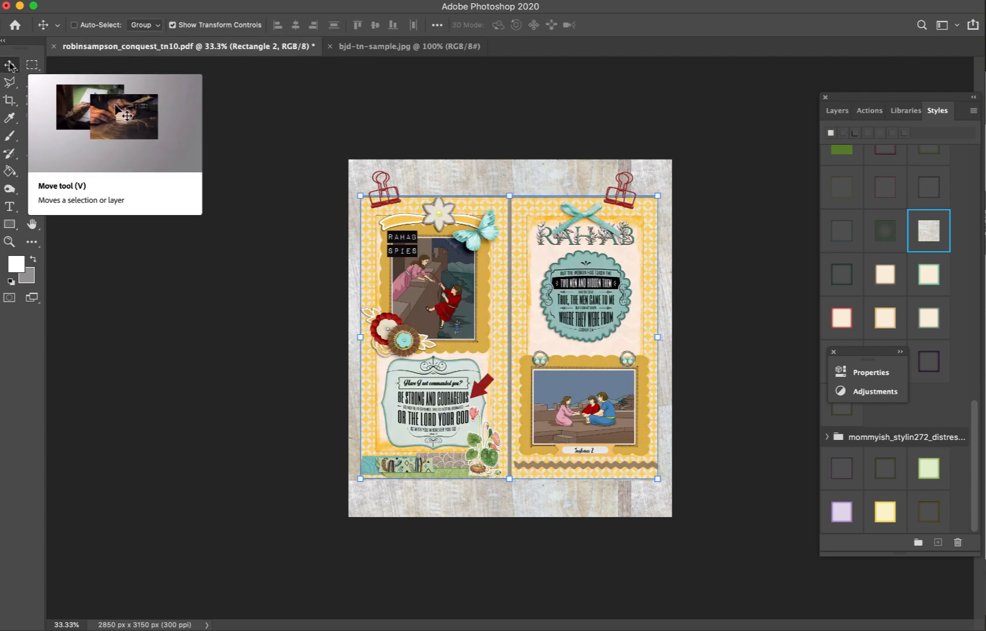
left_click(714, 245)
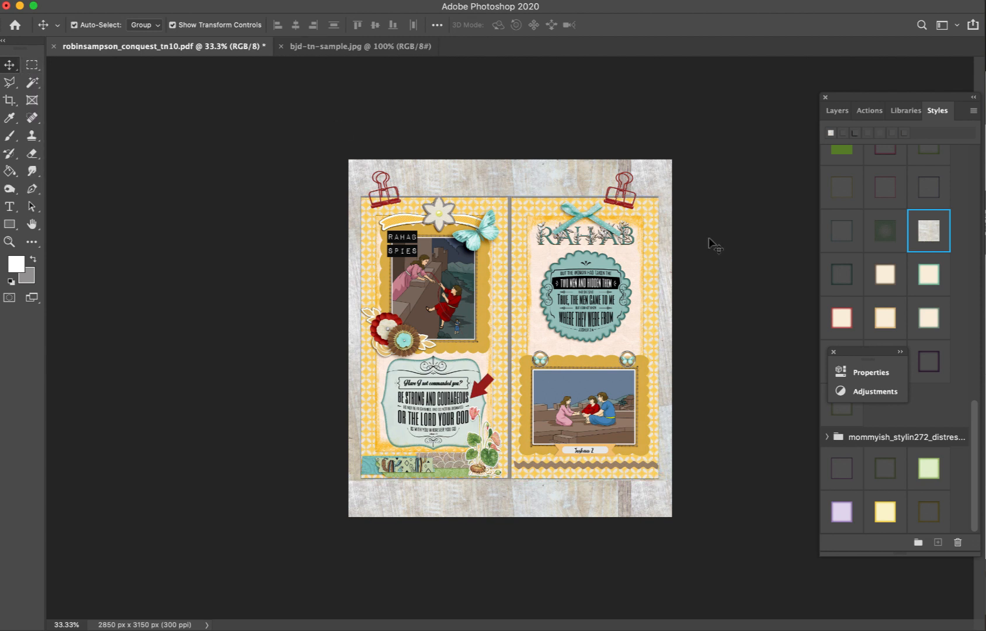
- Apply the first sahindesigns realistic shadow style to the Rectangle 2 layer
left_click(836, 111)
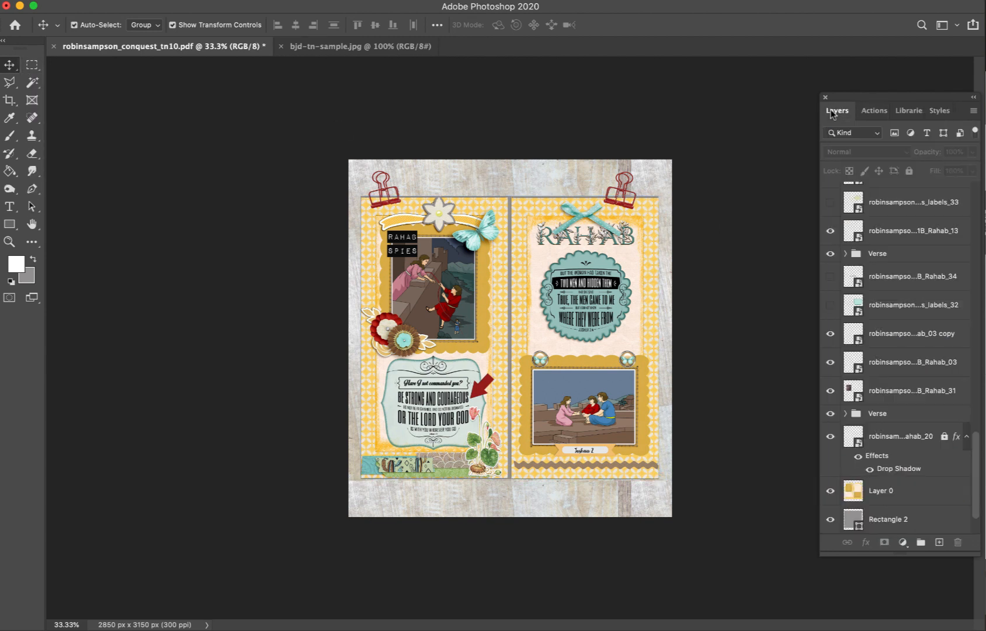
scroll(907, 458, "down", 2)
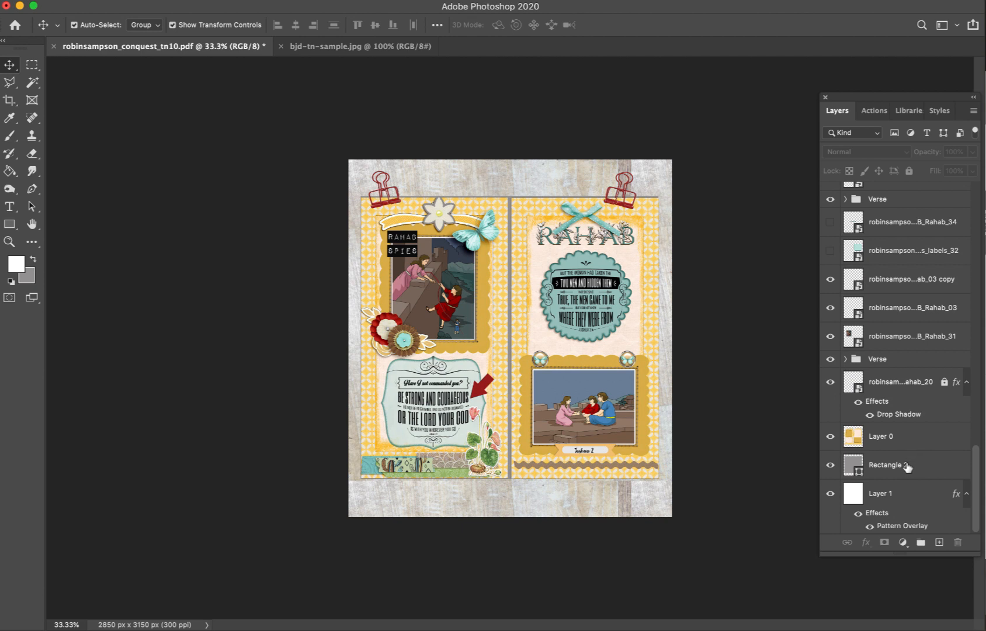
left_click(906, 466)
left_click(937, 110)
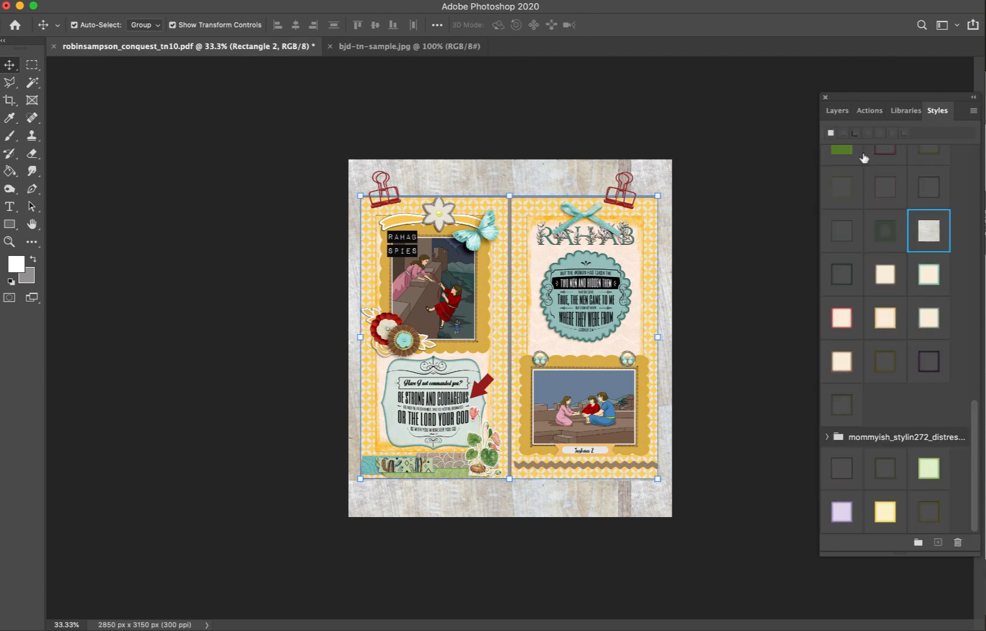
scroll(867, 176, "up", 5)
left_click(863, 188)
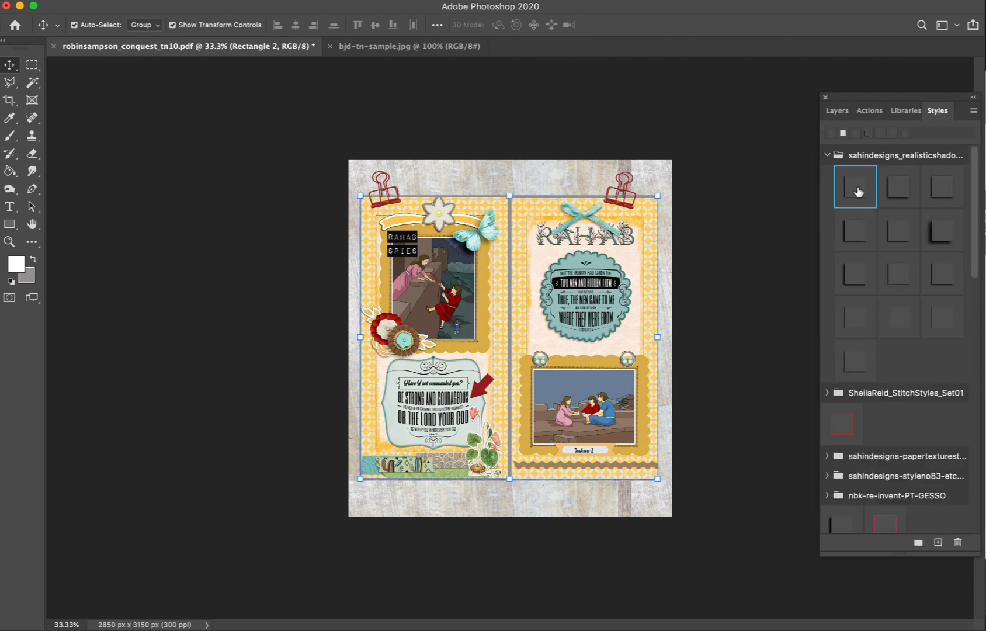
- Apply the first sahindesigns realistic shadow style to the page paper on Layer 0
left_click(839, 117)
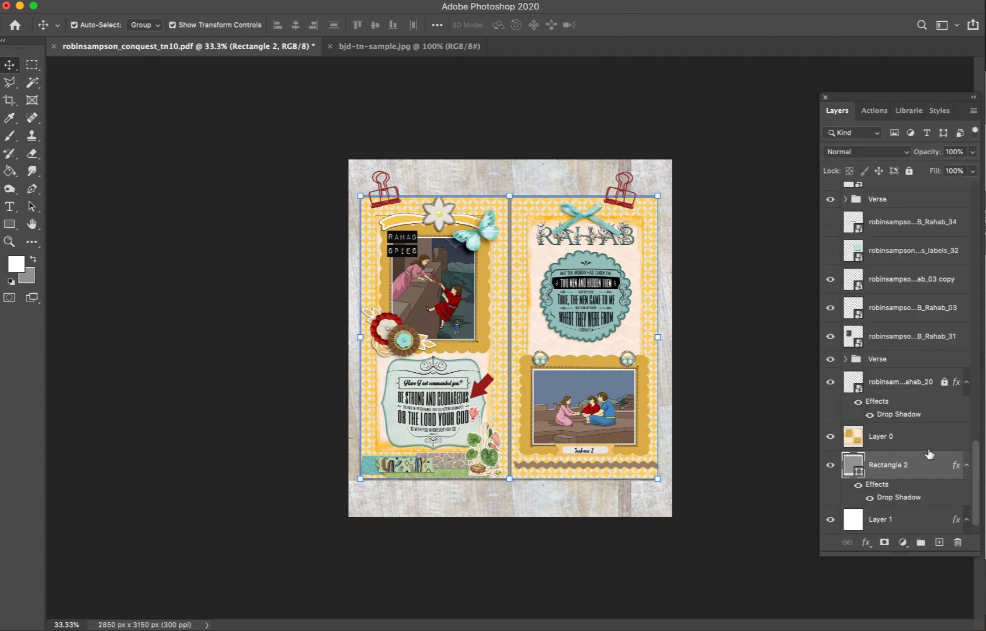
left_click(915, 442)
left_click(940, 110)
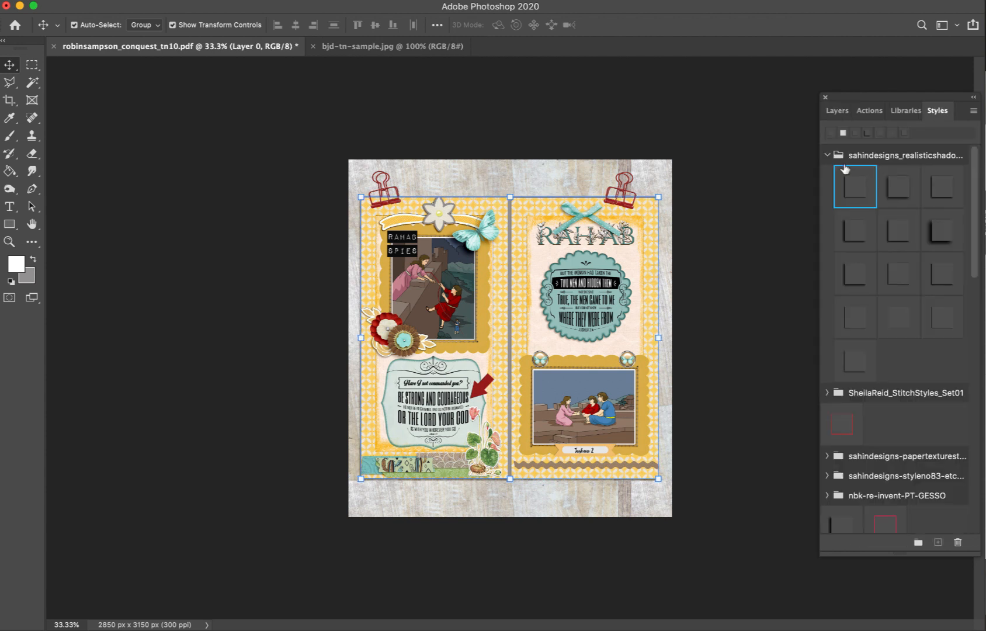
left_click(852, 184)
left_click(748, 224)
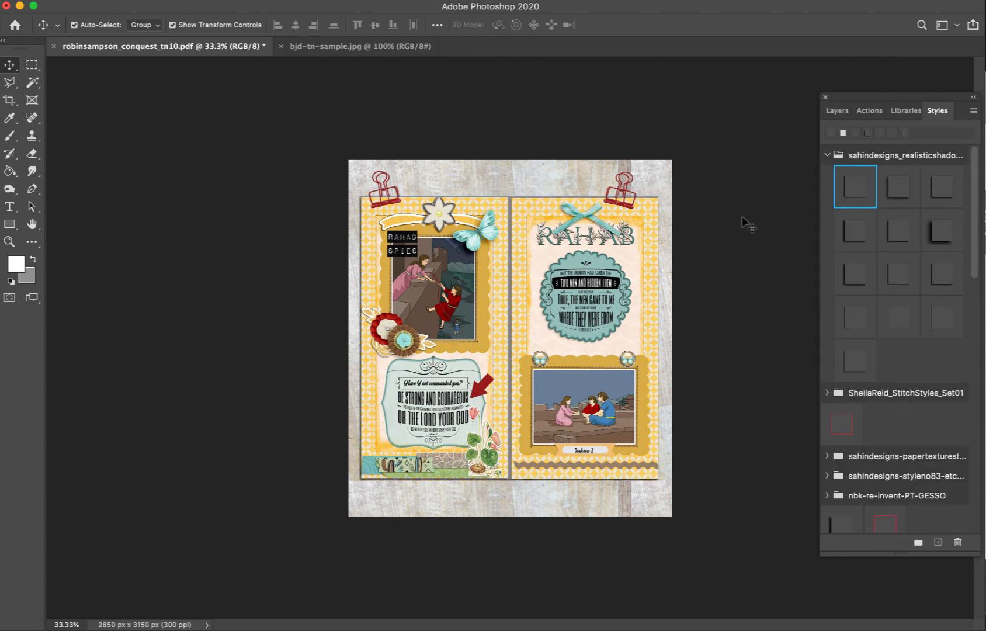
- Nudge the gray rectangle slightly down and toward the left page so it lines up behind the papers
key("super+equal")
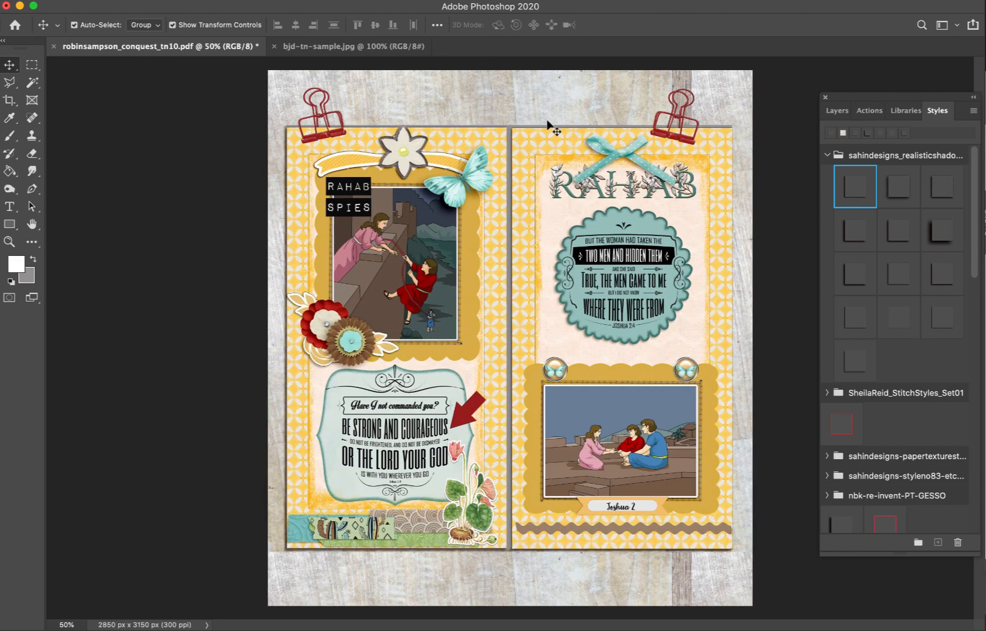
left_click(509, 127)
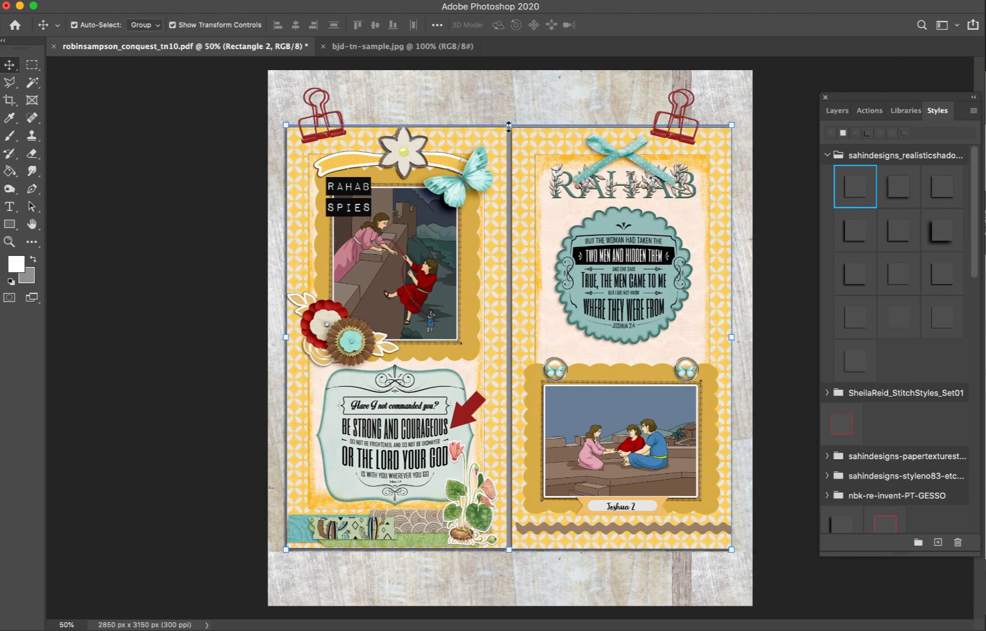
key("Down")
key("Down")
key("Left")
key("Left")
key("Left")
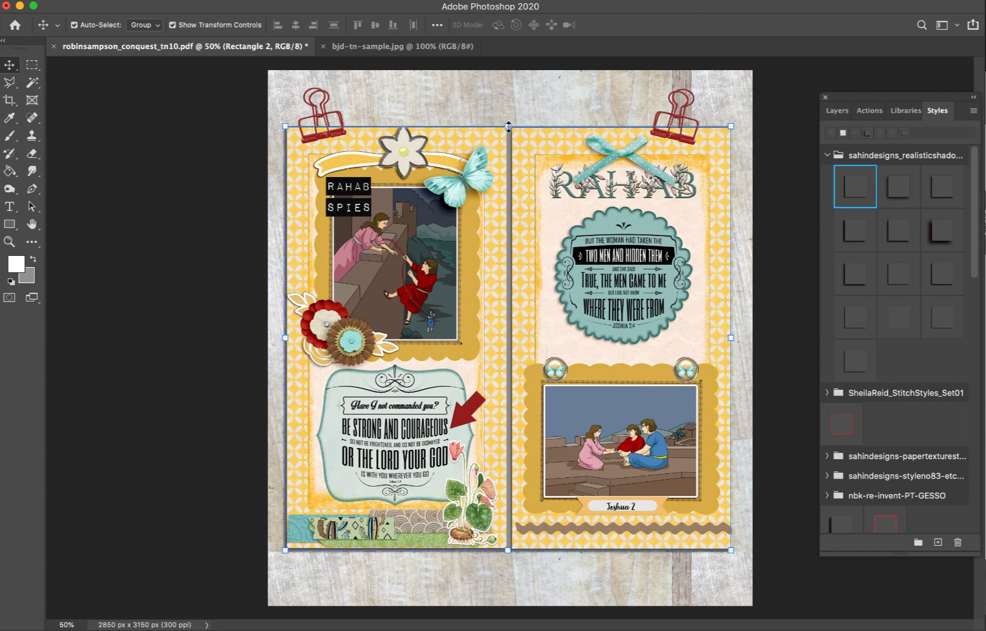
- Save the layered spread as a TIFF file named bjd TN2_conquest_rahab.tif, with ZIP image and layer compression
left_click(653, 568)
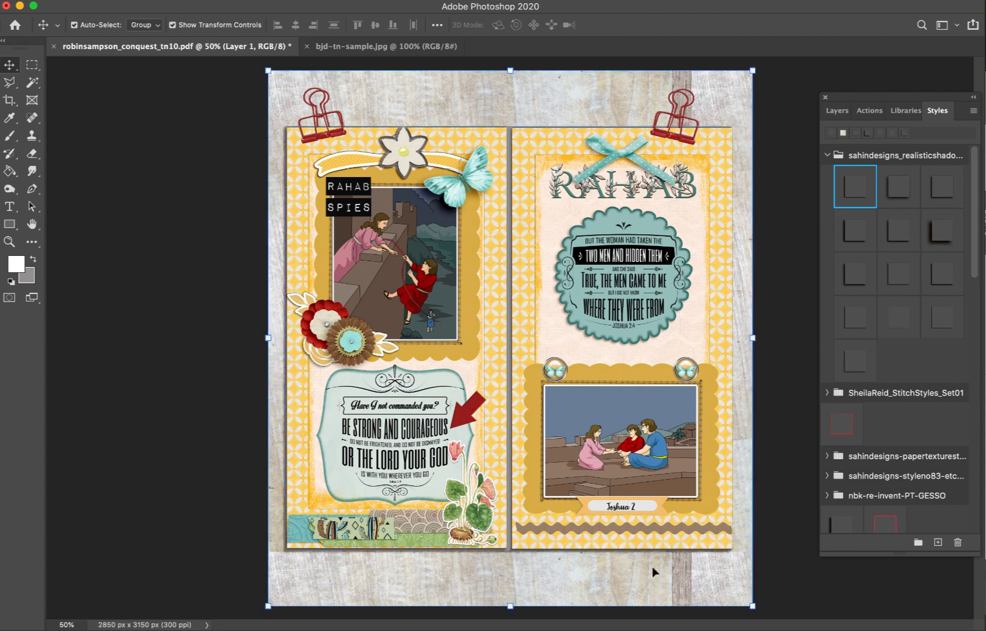
left_click(540, 105)
left_click(47, 1)
left_click(96, 115)
type("bjd TN2_conquest_rahab")
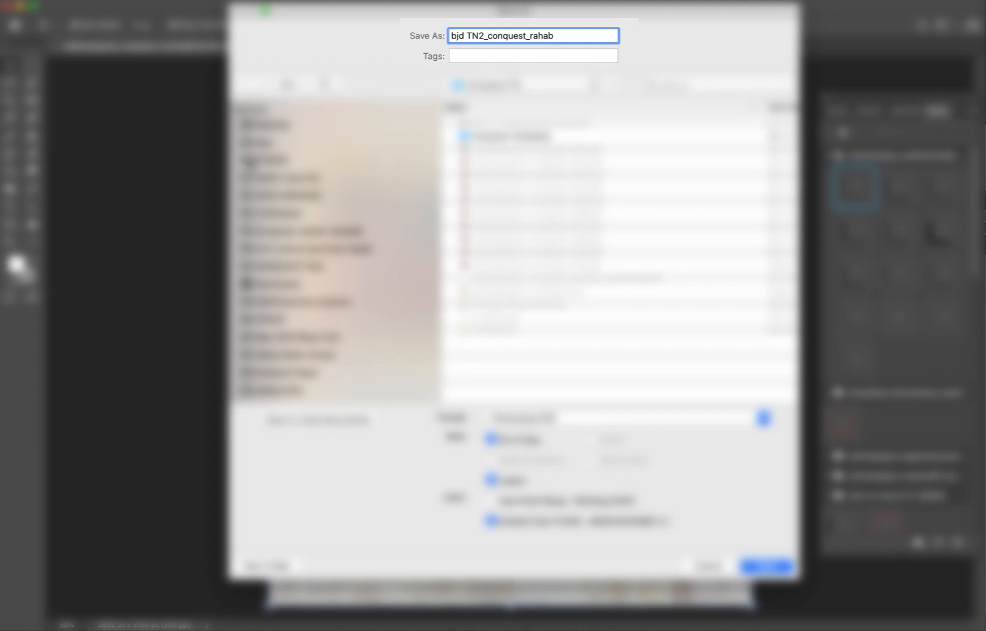
type(".tif")
left_click(764, 419)
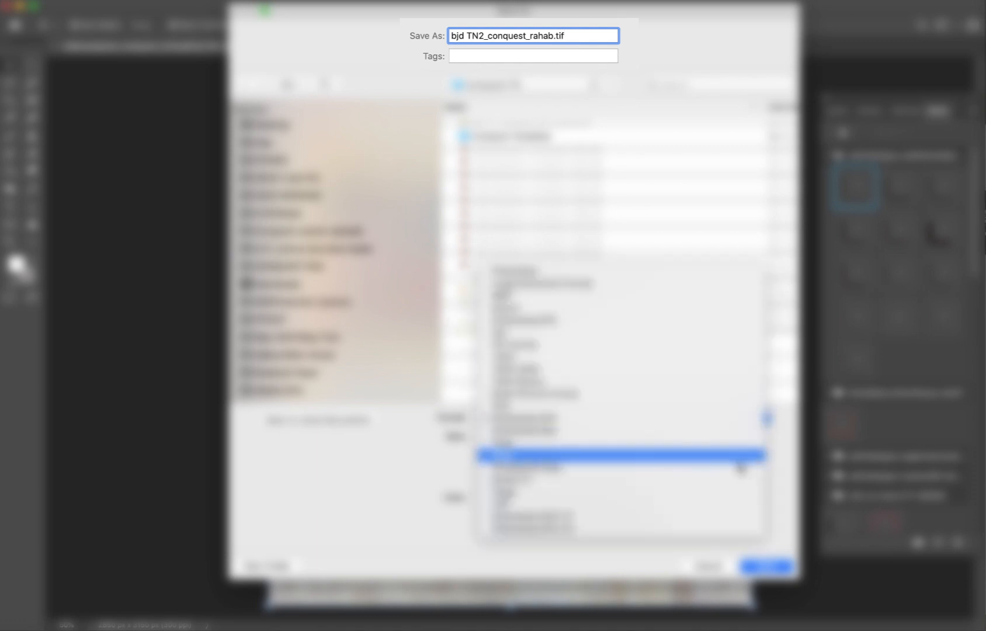
left_click(731, 506)
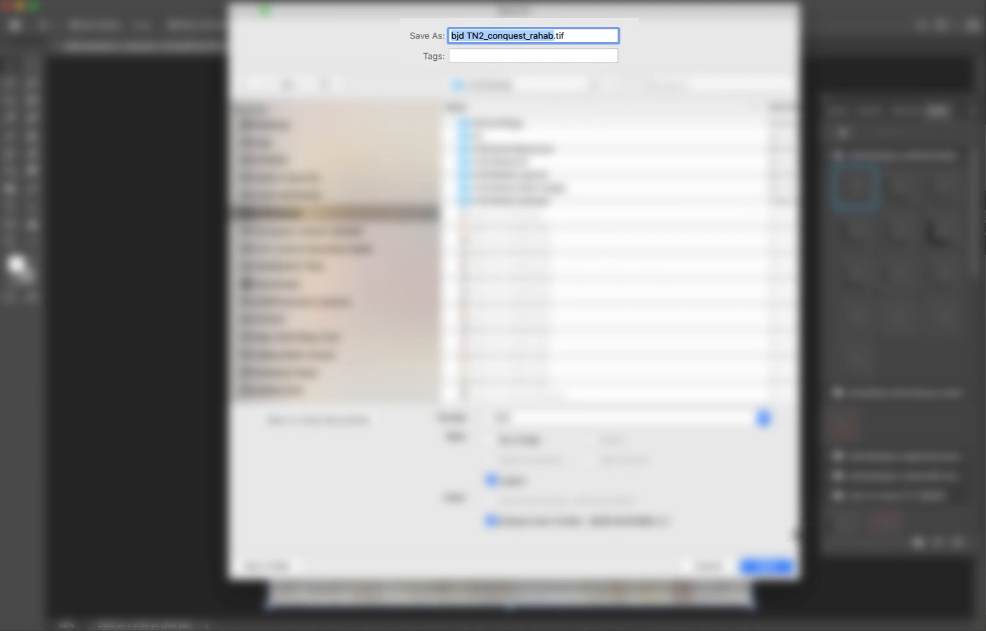
left_click(773, 566)
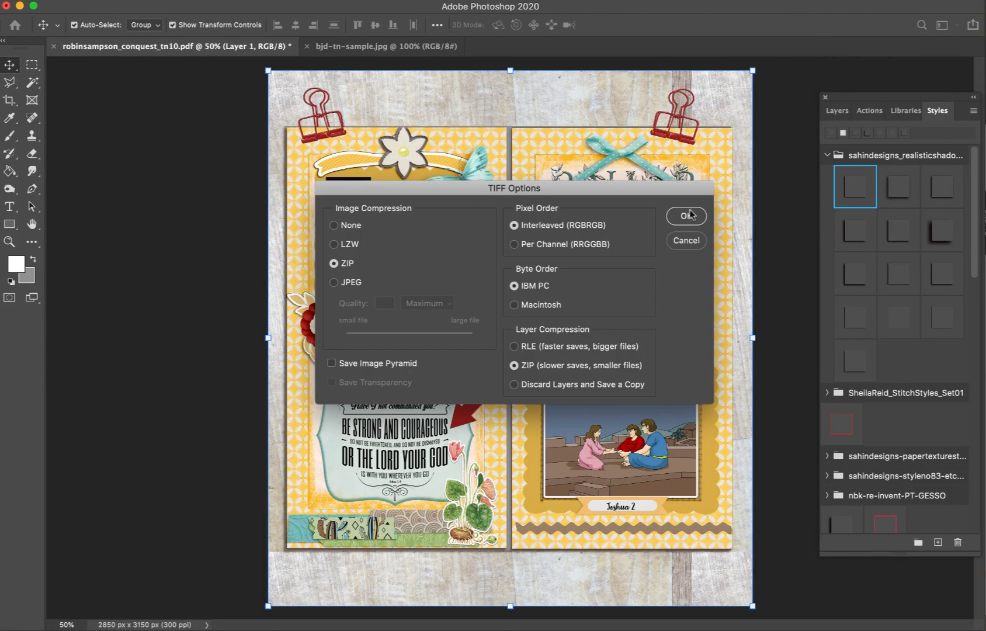
left_click(691, 215)
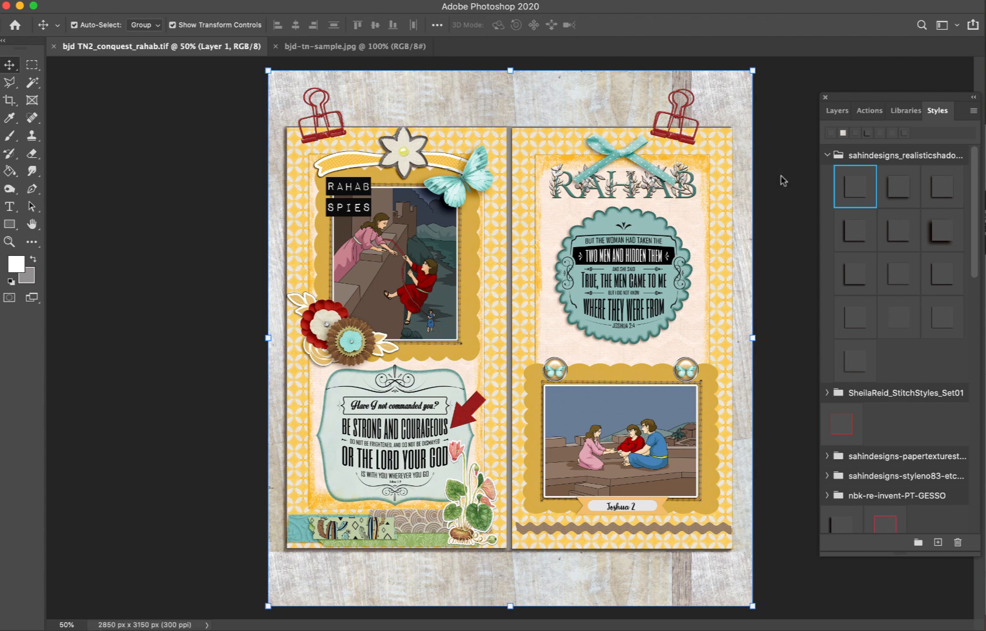
- Crop away the excess wood background below the two pages and above the binder clips
left_click(12, 101)
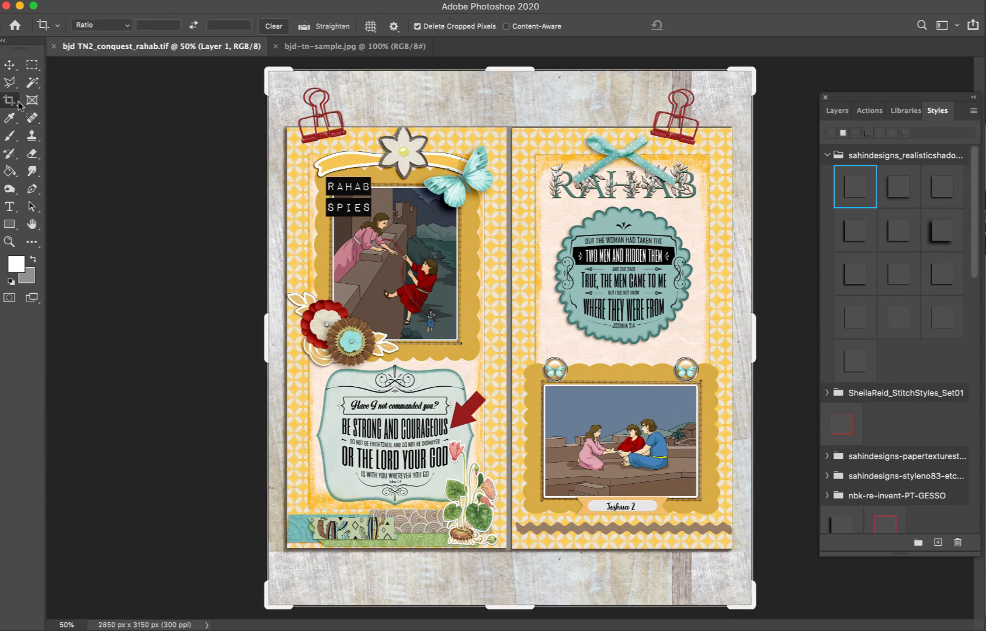
left_click_drag(507, 617, 506, 589)
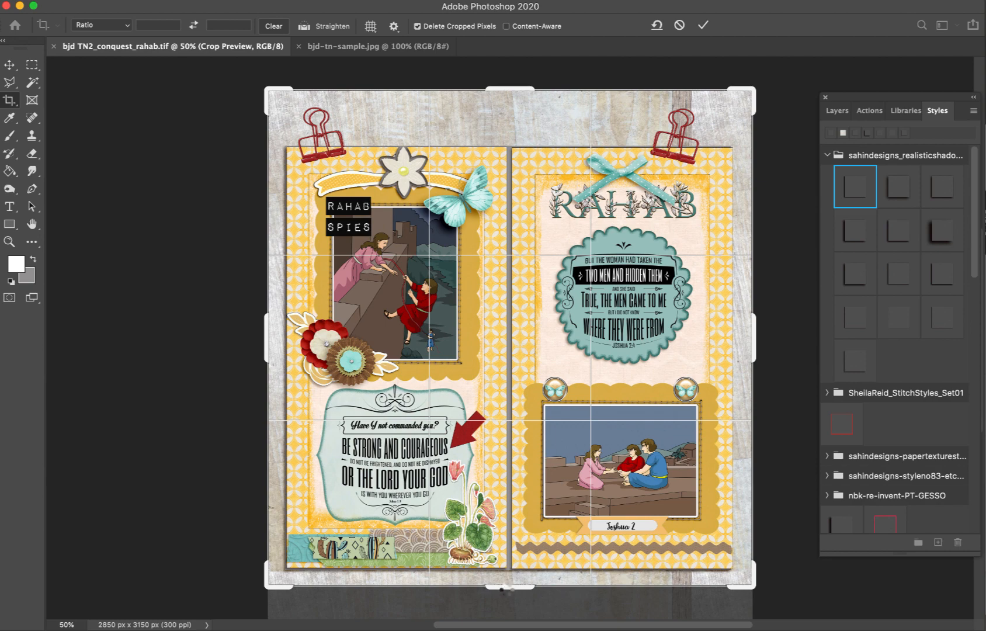
key("Return")
left_click(523, 127)
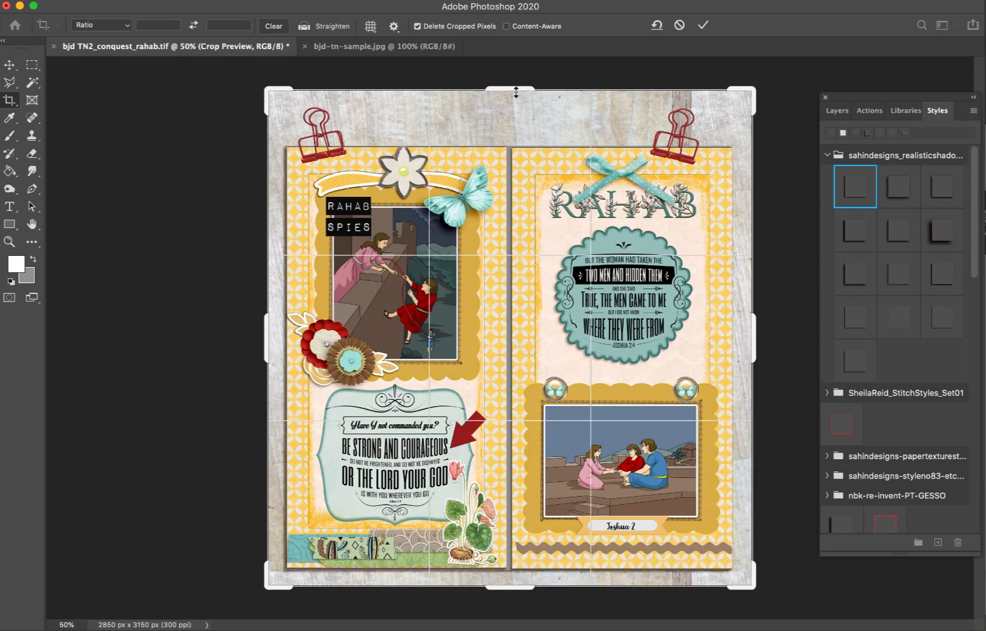
left_click_drag(515, 88, 516, 95)
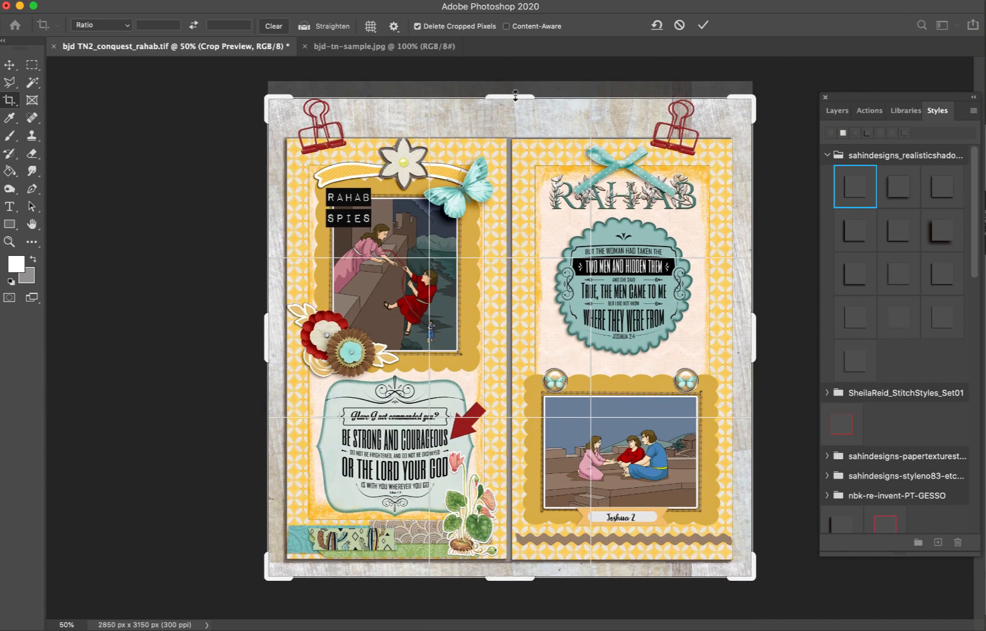
key("Return")
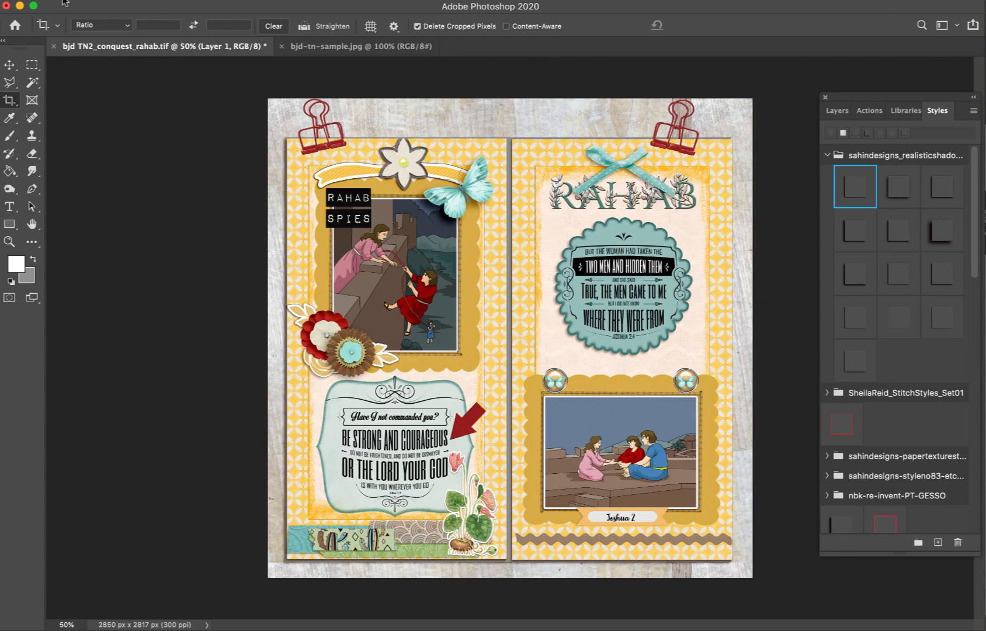
- Export the cropped spread for web as bjd-TN2_conquest_rahab.jpg, 1200 px wide, into the 4.1B Rahab Uploads folder
left_click(47, 0)
mouse_move(95, 153)
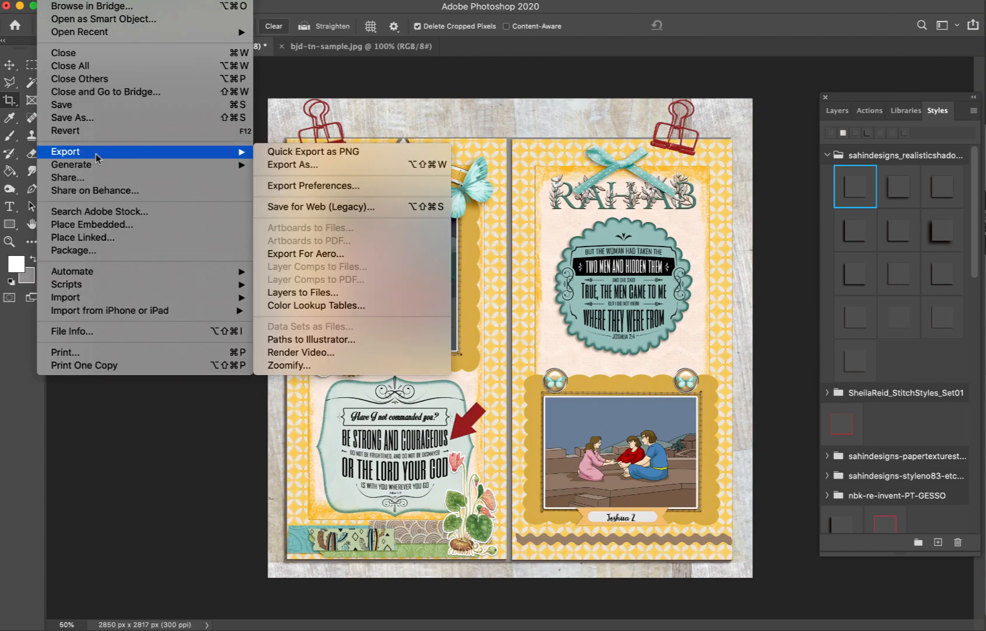
left_click(309, 207)
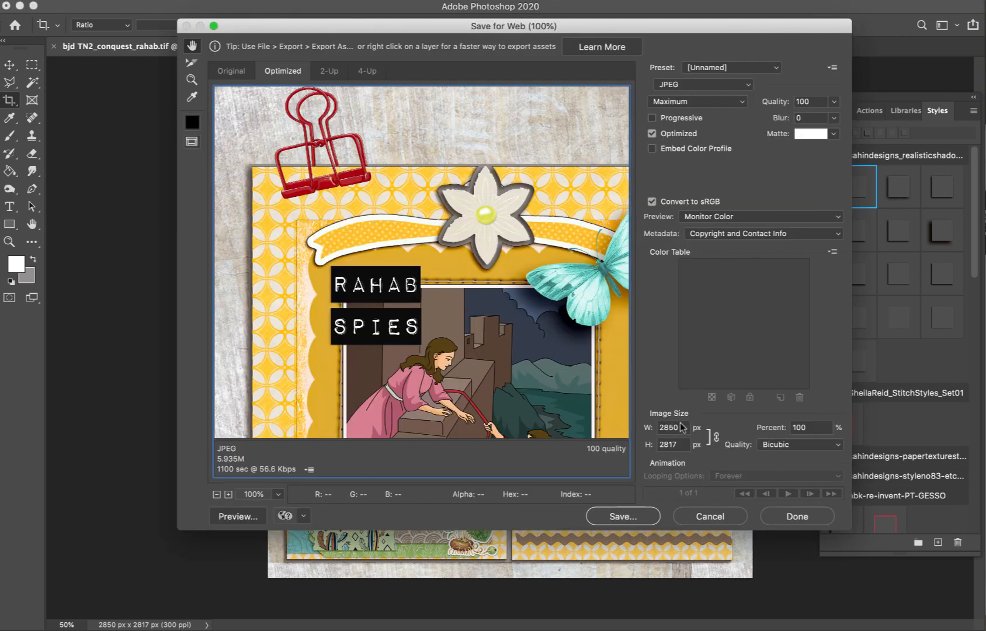
double_click(682, 424)
type("100")
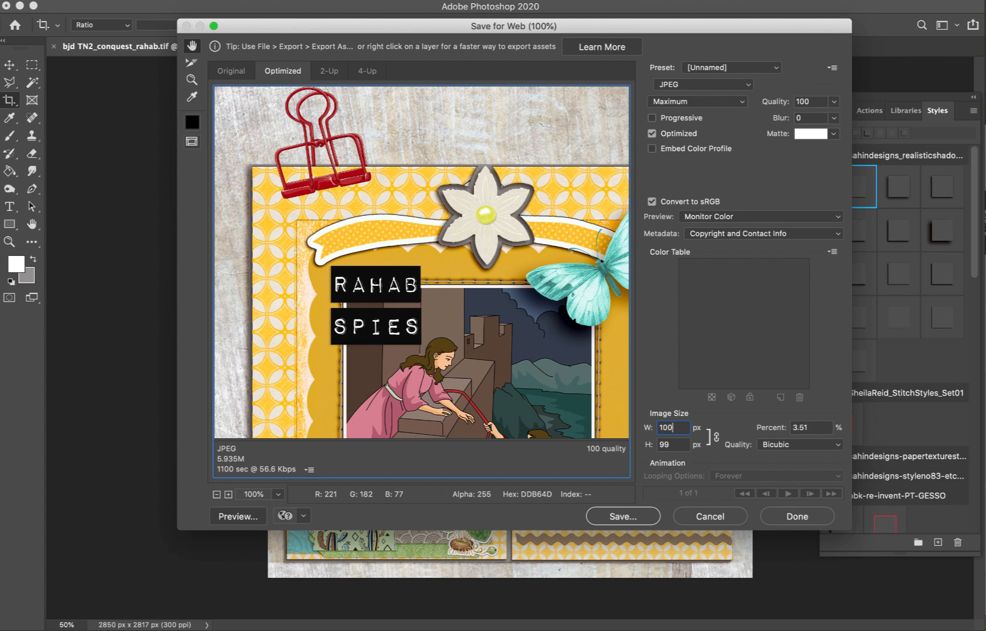
key("BackSpace")
key("BackSpace")
type("200")
left_click(623, 424)
left_click(632, 519)
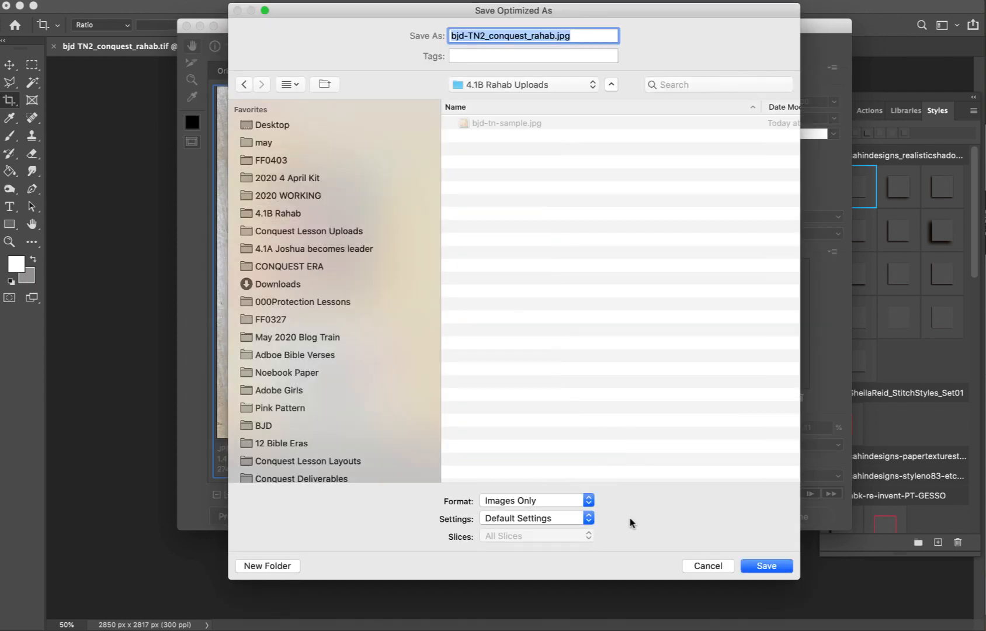
left_click(766, 566)
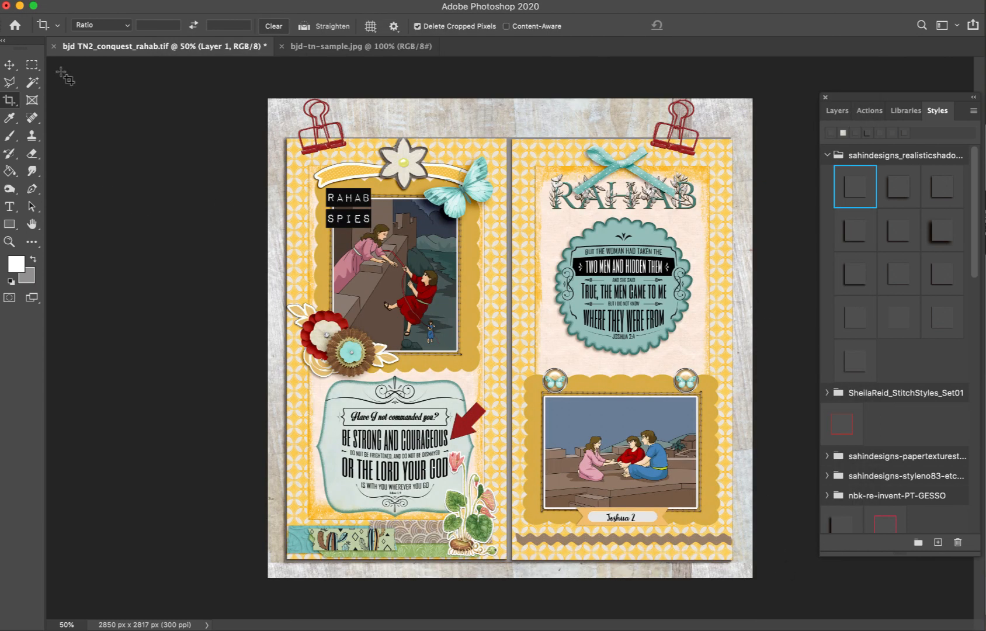
- Deselect the layers, examine the bjd-tn-sample.jpg layout and its layers without changing it, and return to the Rahab spread
left_click(9, 65)
left_click(97, 150)
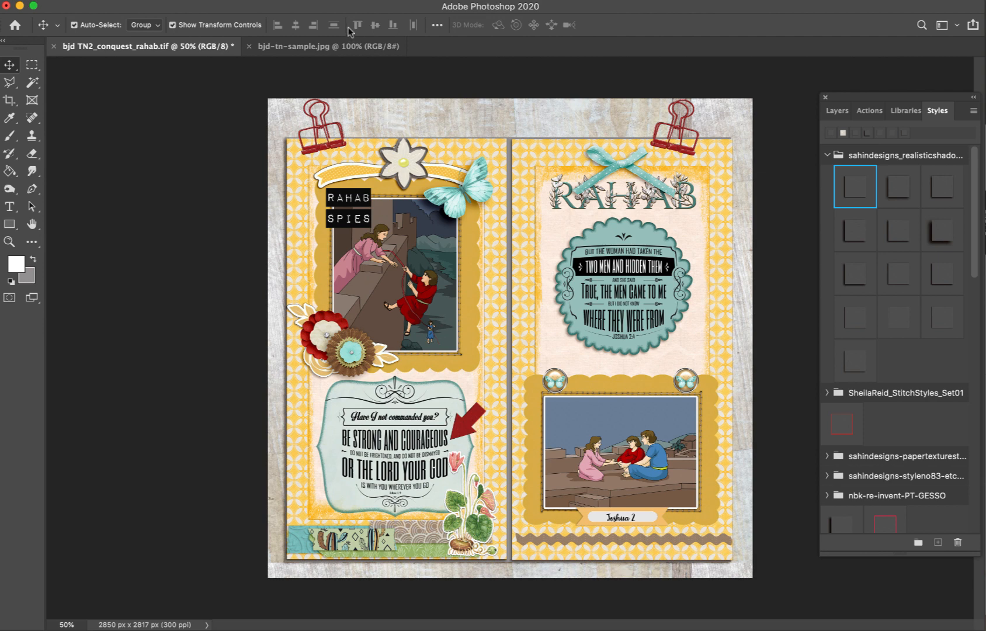
left_click(348, 47)
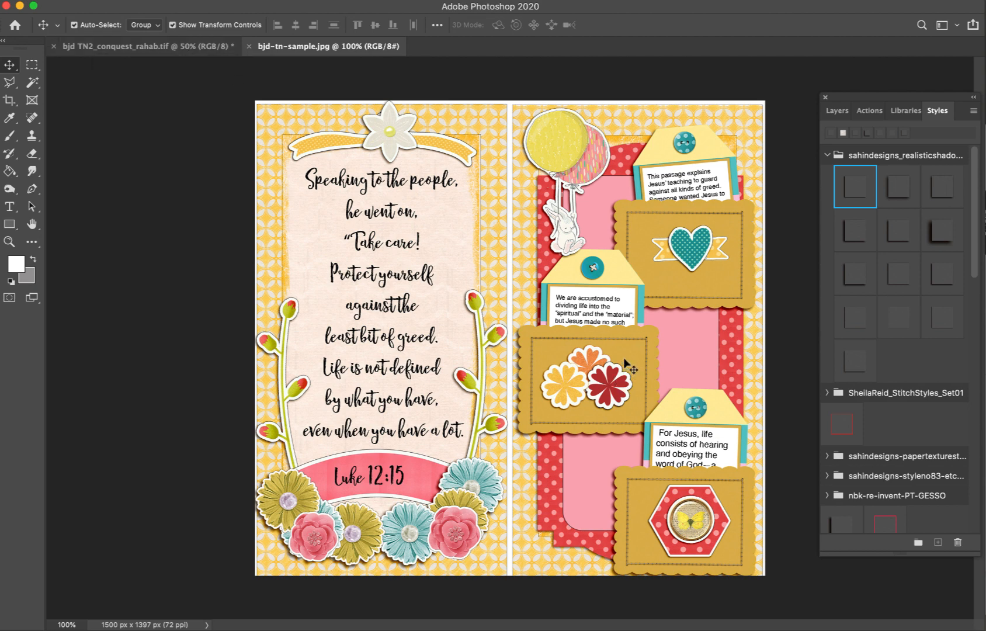
left_click_drag(627, 351, 569, 353)
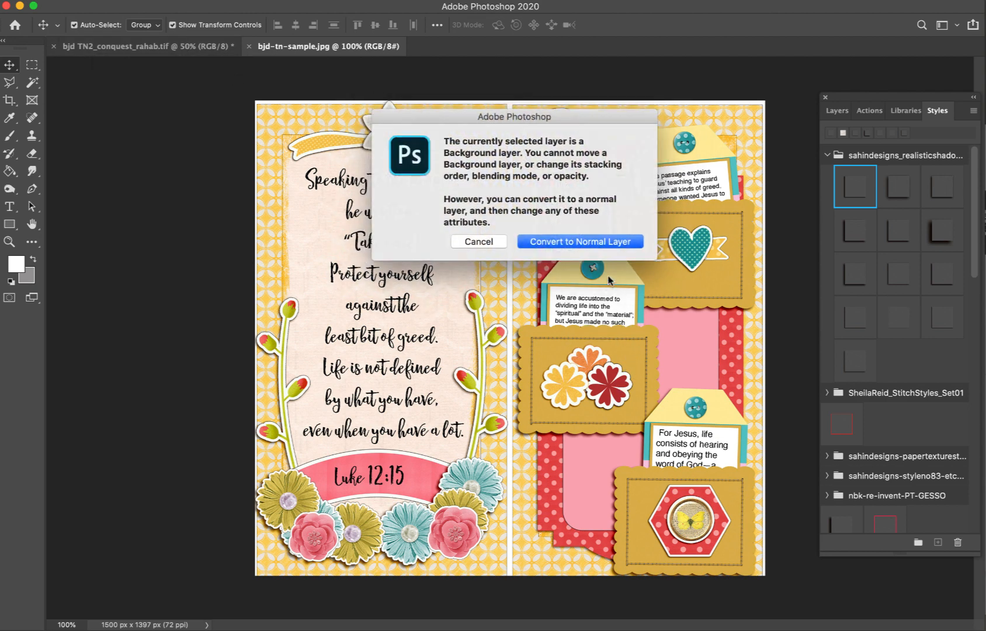
left_click(485, 243)
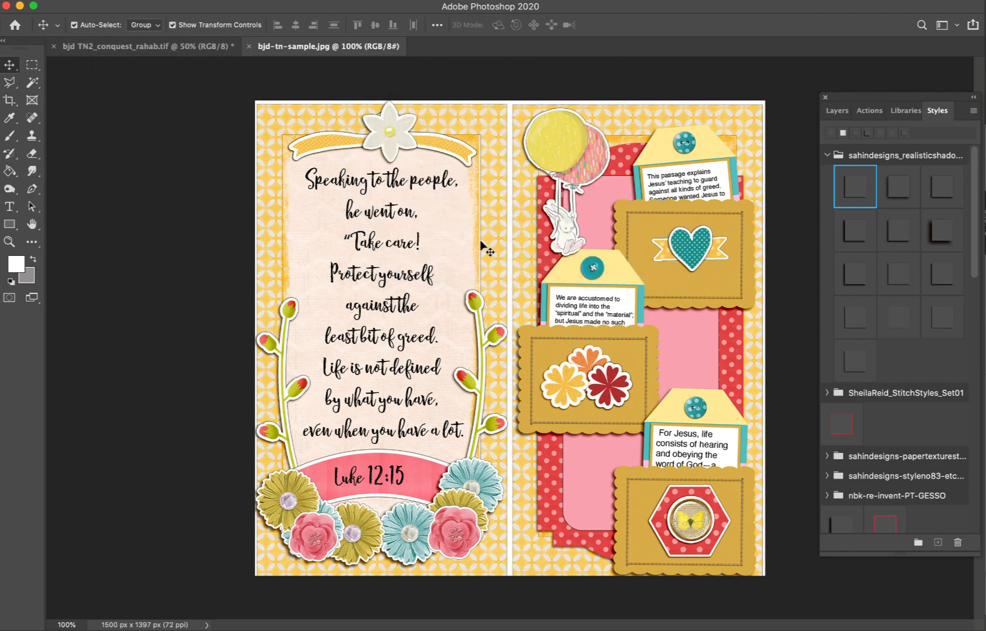
left_click(836, 111)
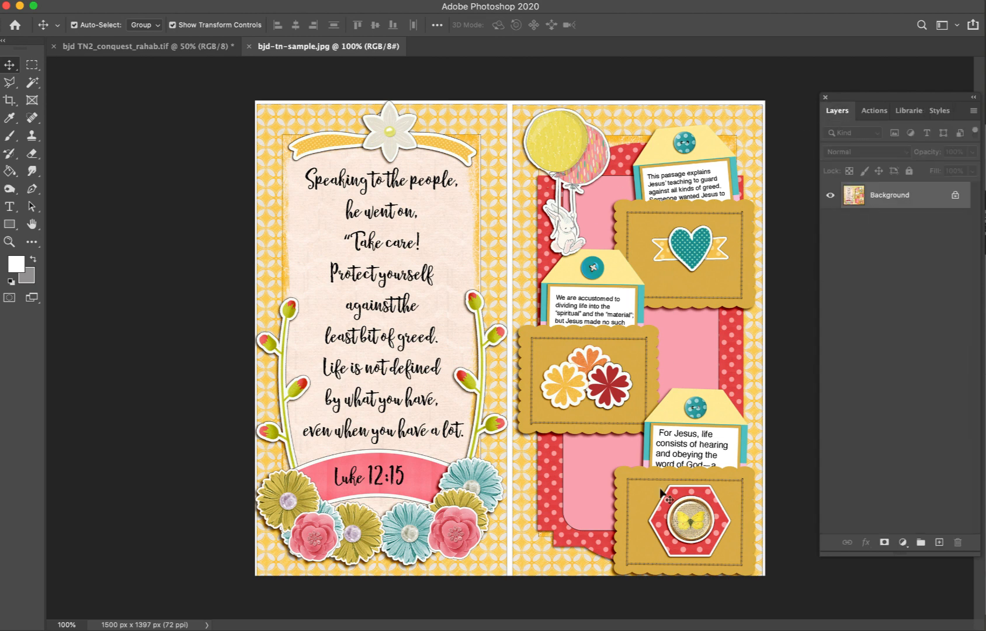
left_click(129, 47)
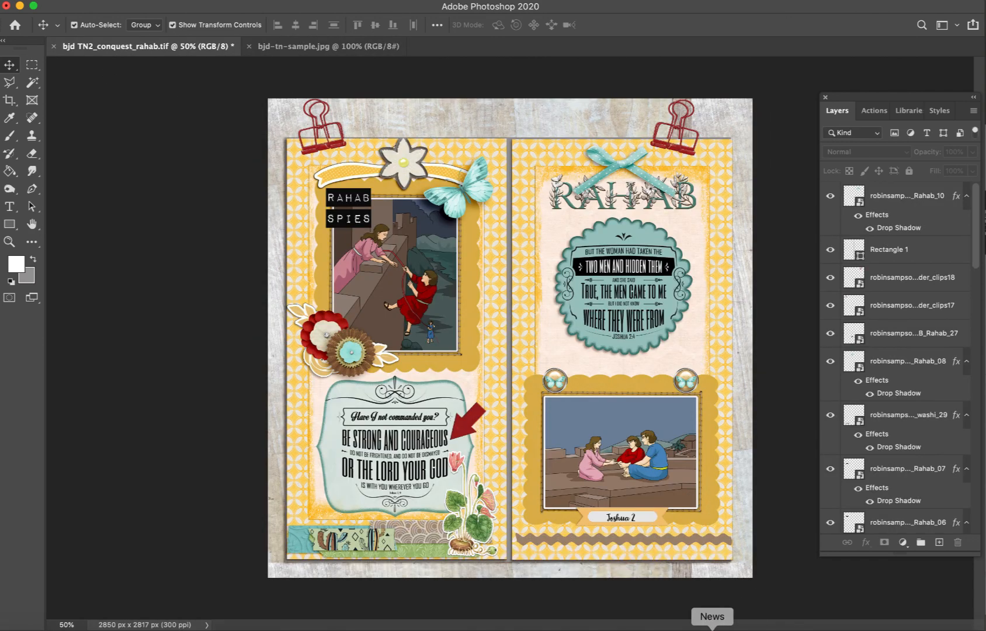
- Switch to Lingo and look through the Lesson 4.1B Rahab kit for an animal embellishment, moving the window clear of the spread
left_click(684, 624)
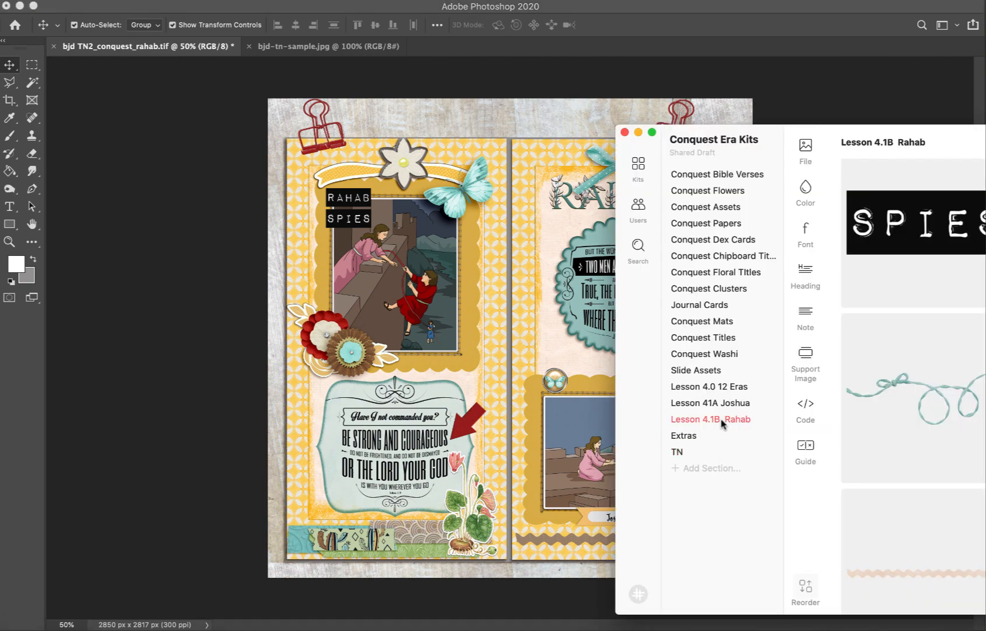
left_click(722, 421)
scroll(841, 414, "down", 8)
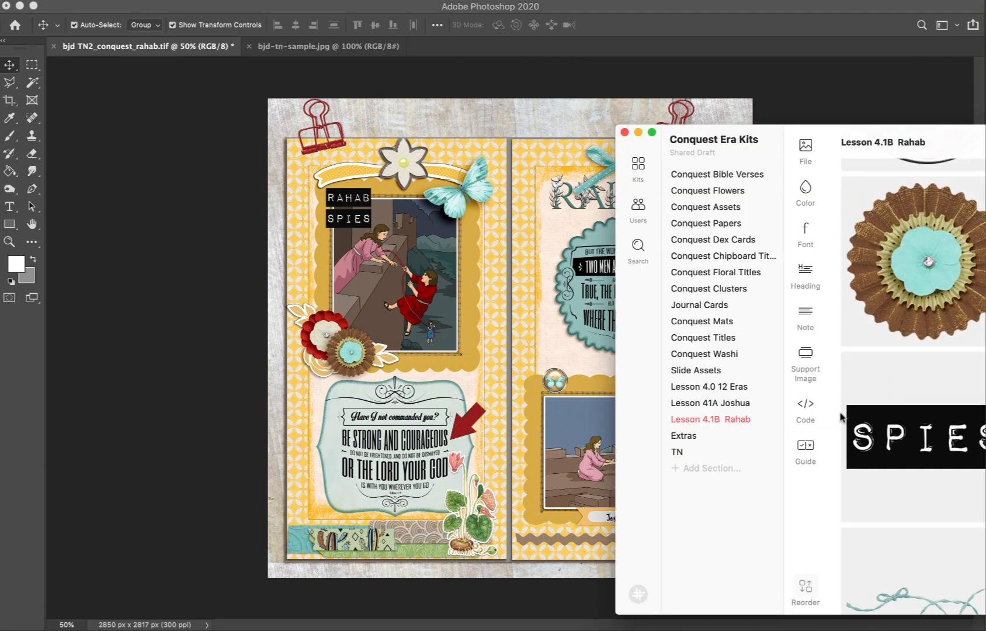
scroll(841, 416, "down", 3)
left_click_drag(811, 132, 450, 101)
scroll(646, 243, "down", 6)
scroll(646, 243, "down", 10)
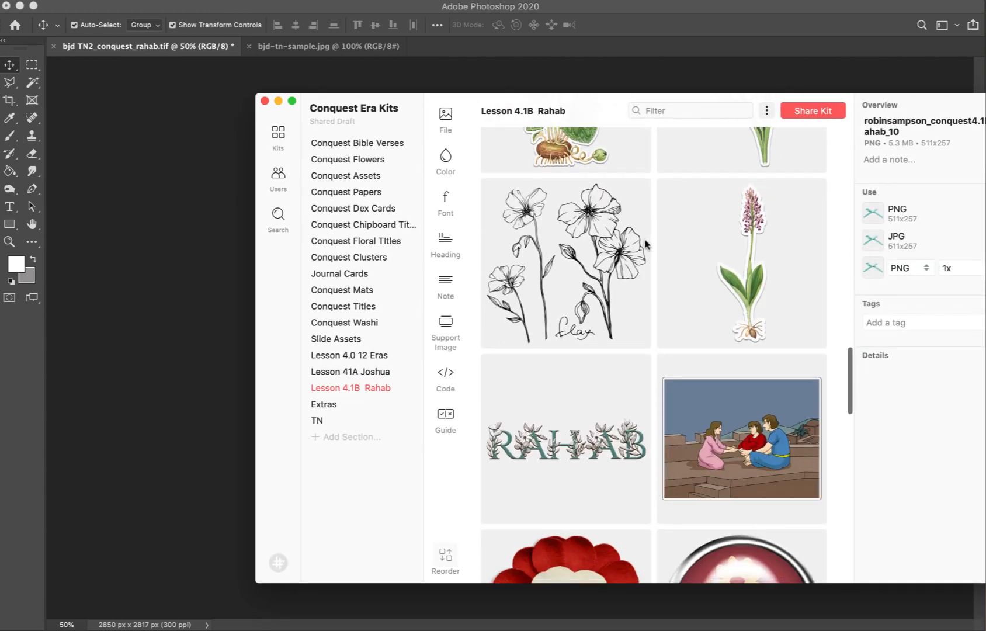
scroll(646, 243, "down", 10)
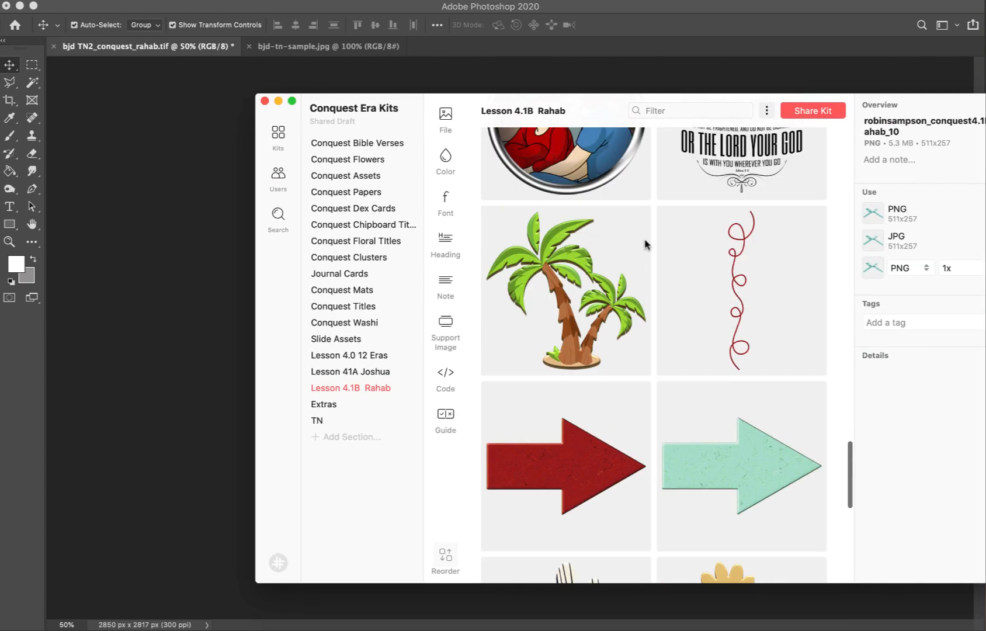
scroll(645, 243, "down", 4)
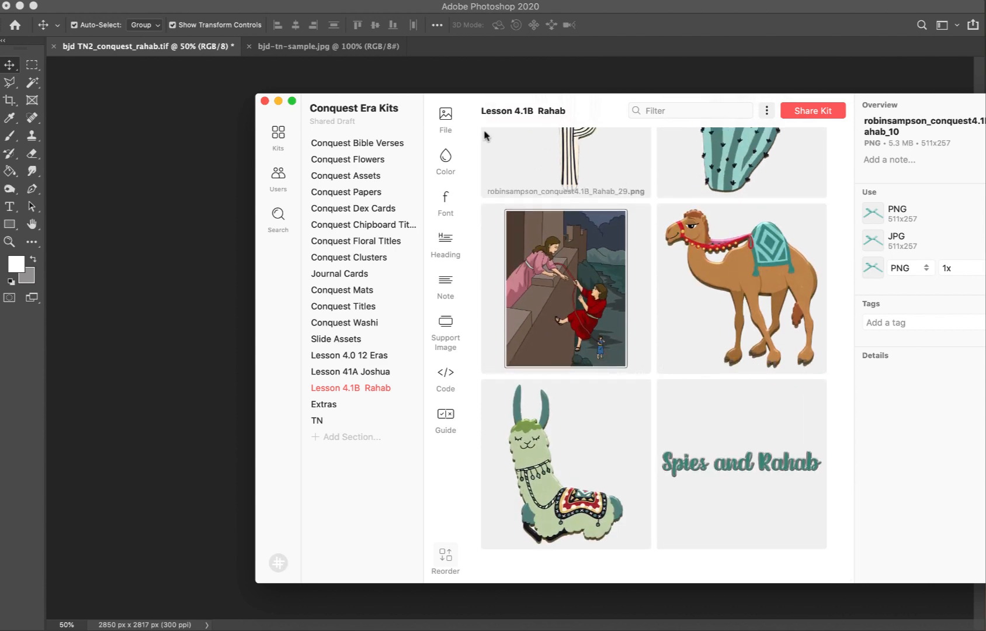
left_click_drag(504, 102, 111, 261)
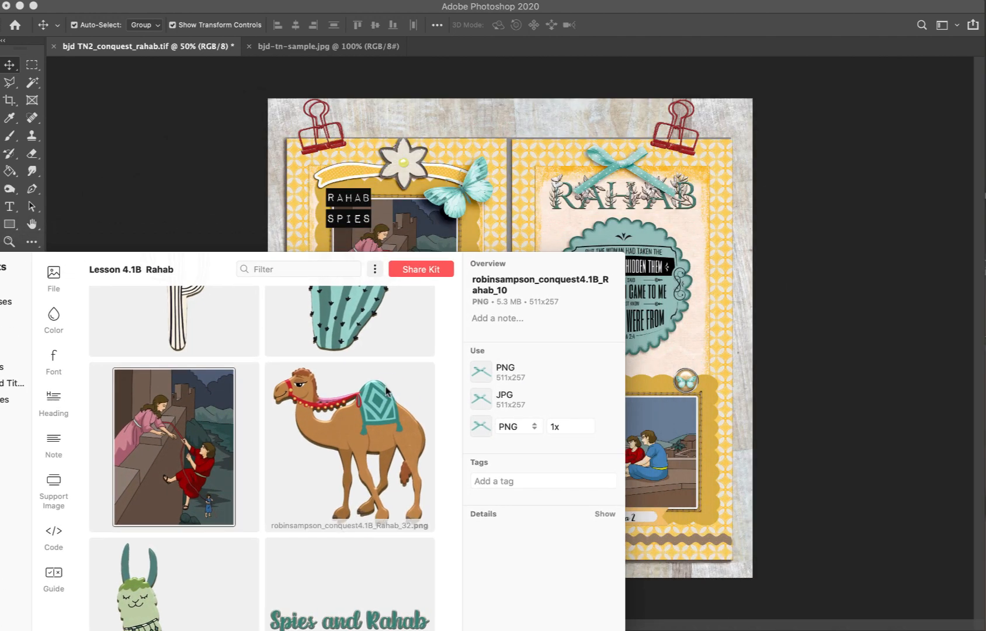
left_click_drag(376, 400, 578, 169)
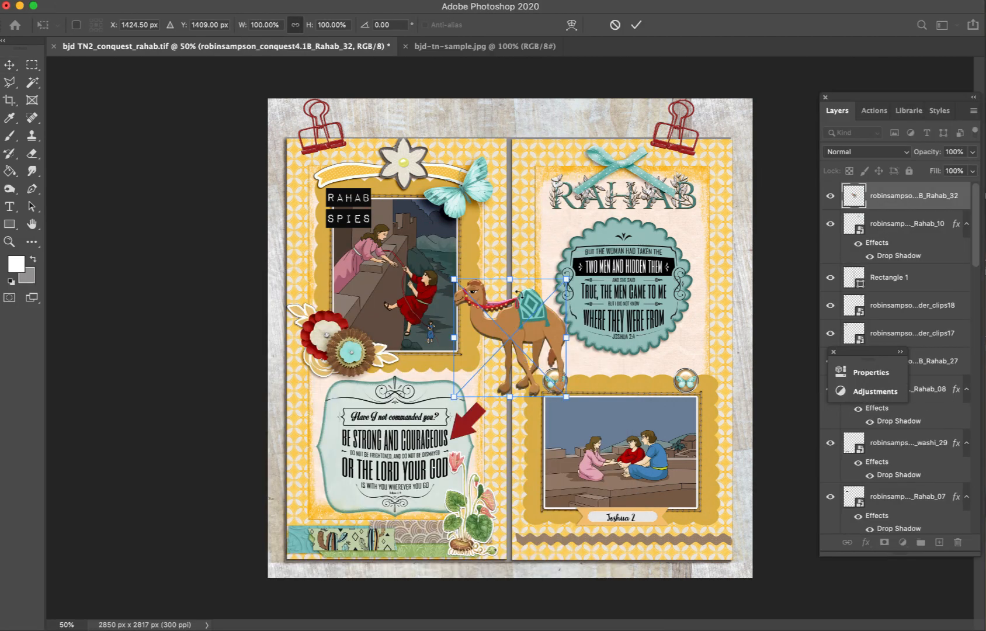
left_click_drag(519, 323, 485, 303)
left_click_drag(499, 340, 348, 489)
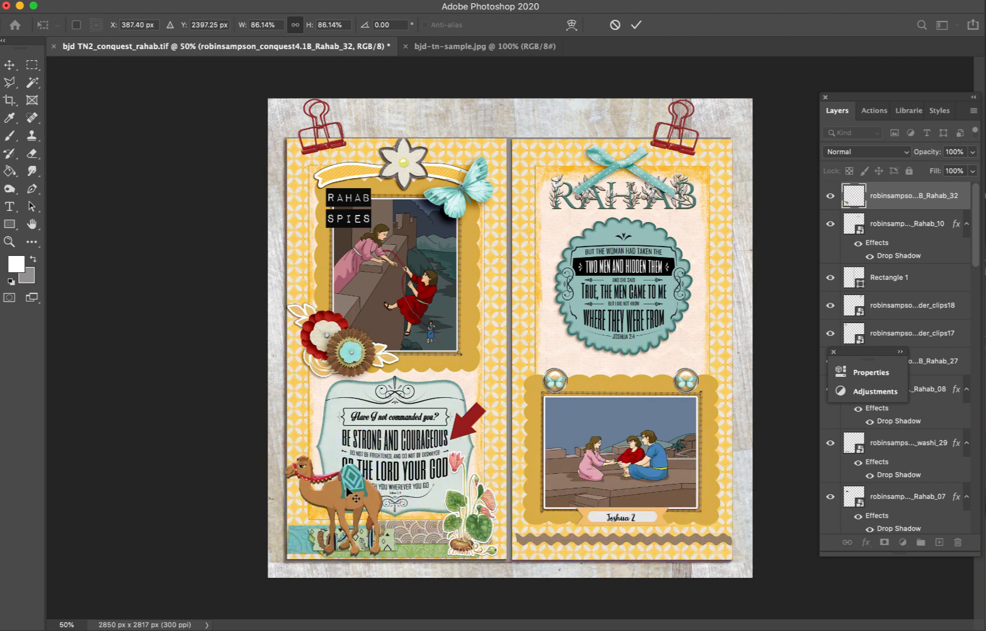
key("Escape")
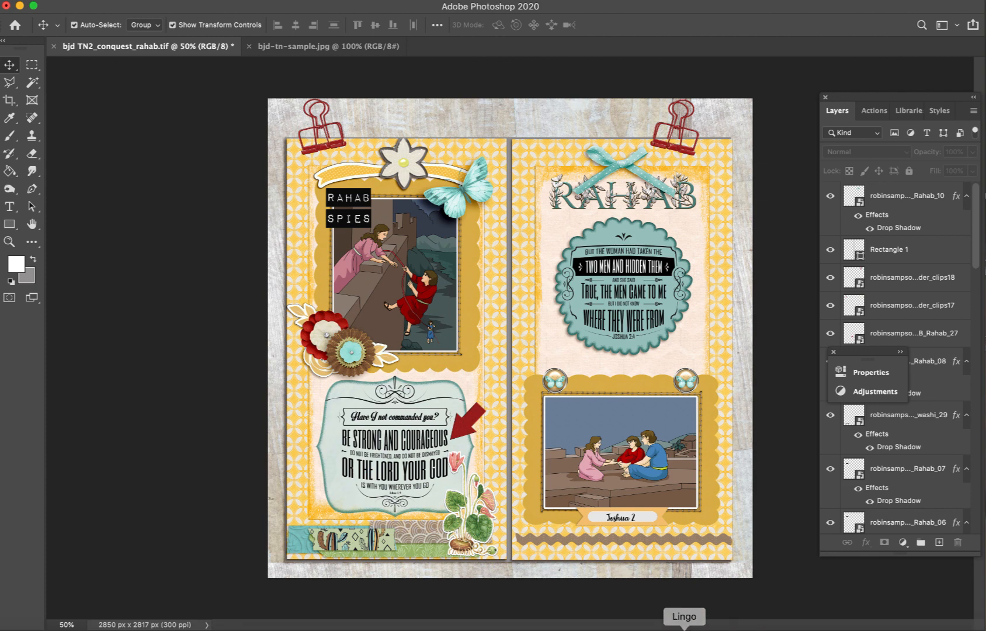
- Place the green llama image from the Lingo kit at the lower-left corner of the right page, overlapping the Joshua 2 photo mat
left_click(685, 624)
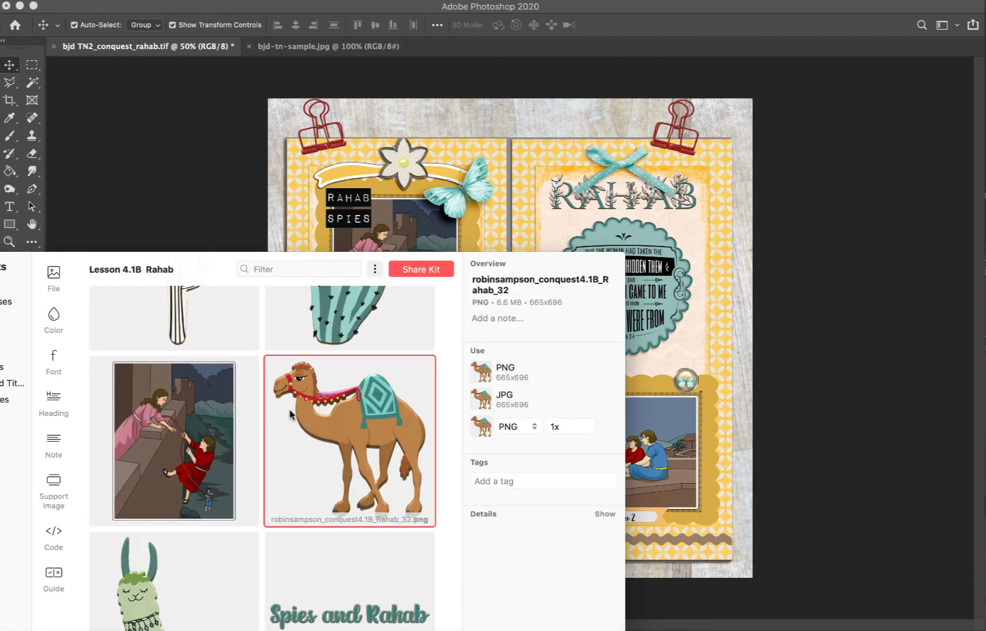
left_click_drag(137, 599, 554, 496)
key("Return")
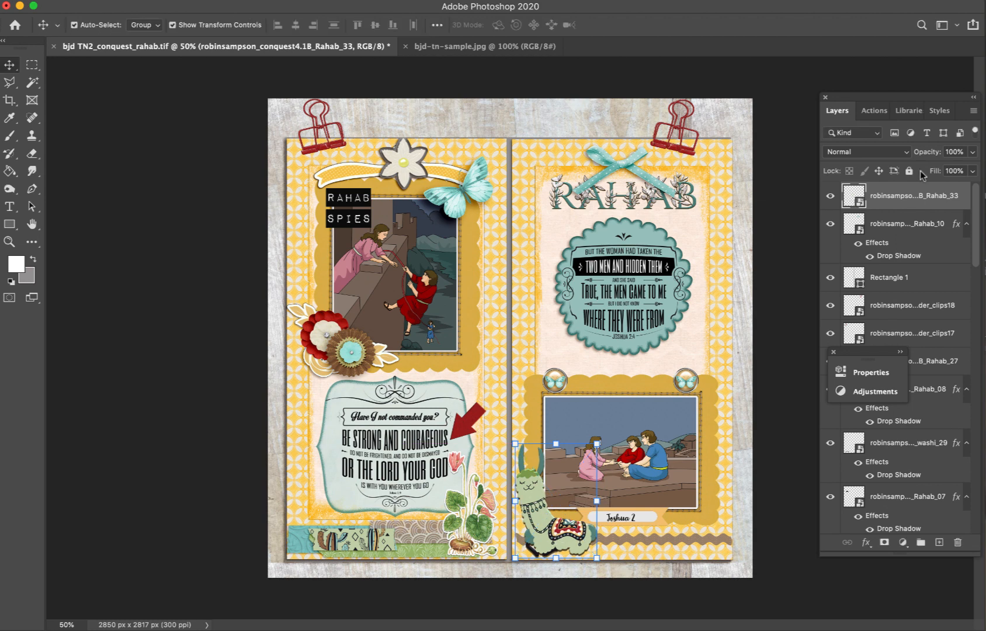
- Apply the third sahindesigns realistic shadow style to the llama layer
left_click(938, 110)
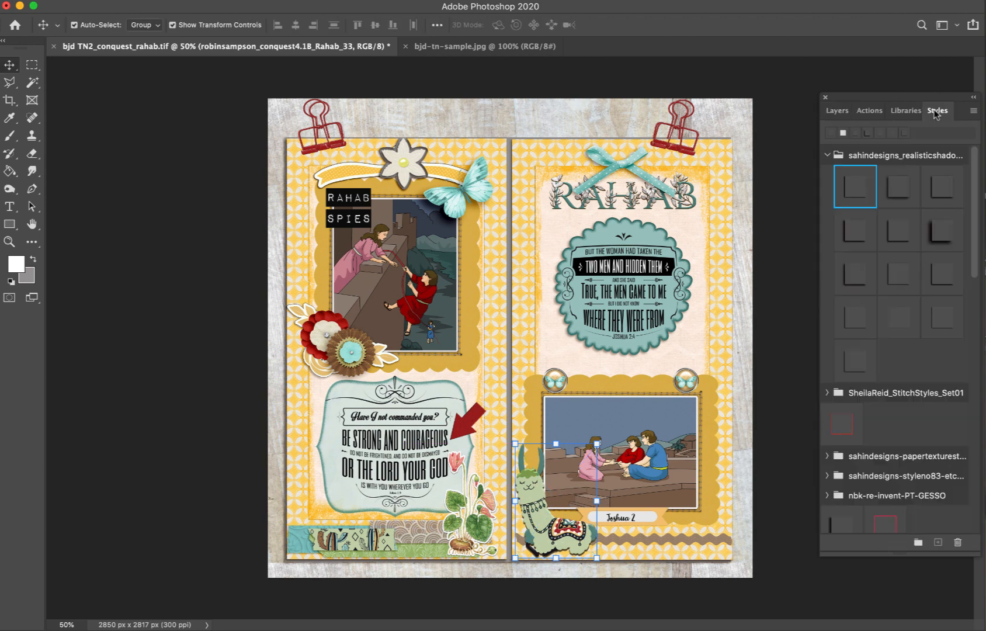
left_click(940, 190)
left_click(729, 298)
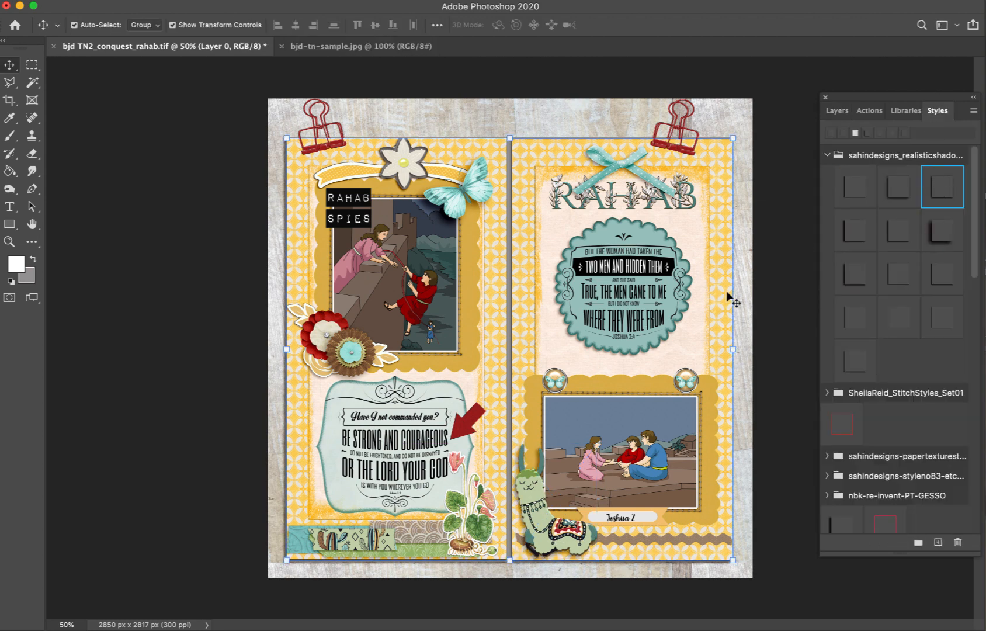
- Move the teal bow down from the RAHAB title to the upper edge of the teal scalloped verse label
left_click_drag(624, 165, 624, 228)
left_click(742, 234)
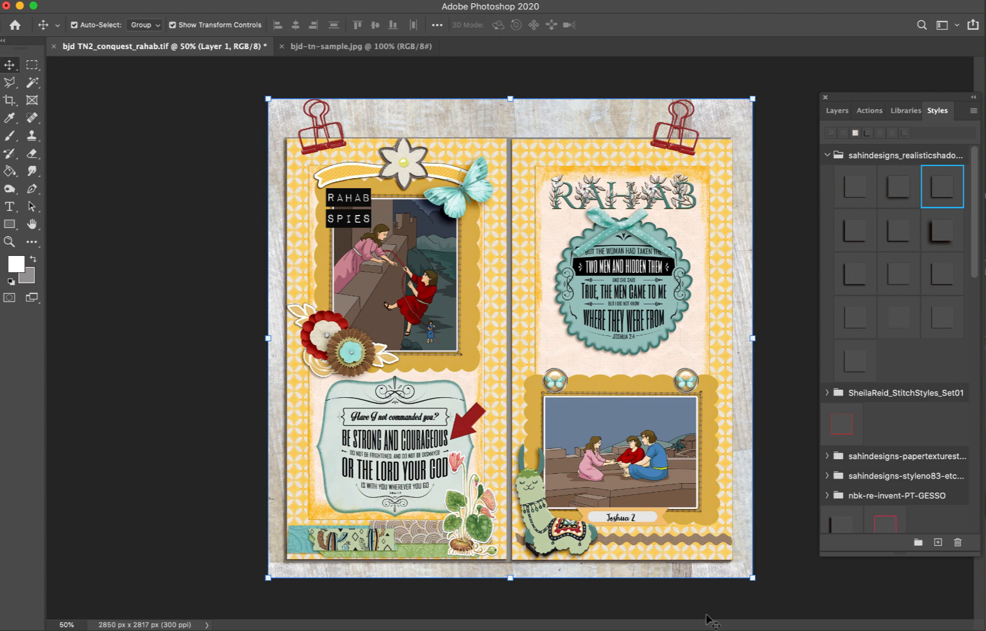
- Duplicate the brown ric-rac trim on the right page and place the copy just below the original
left_click(717, 543)
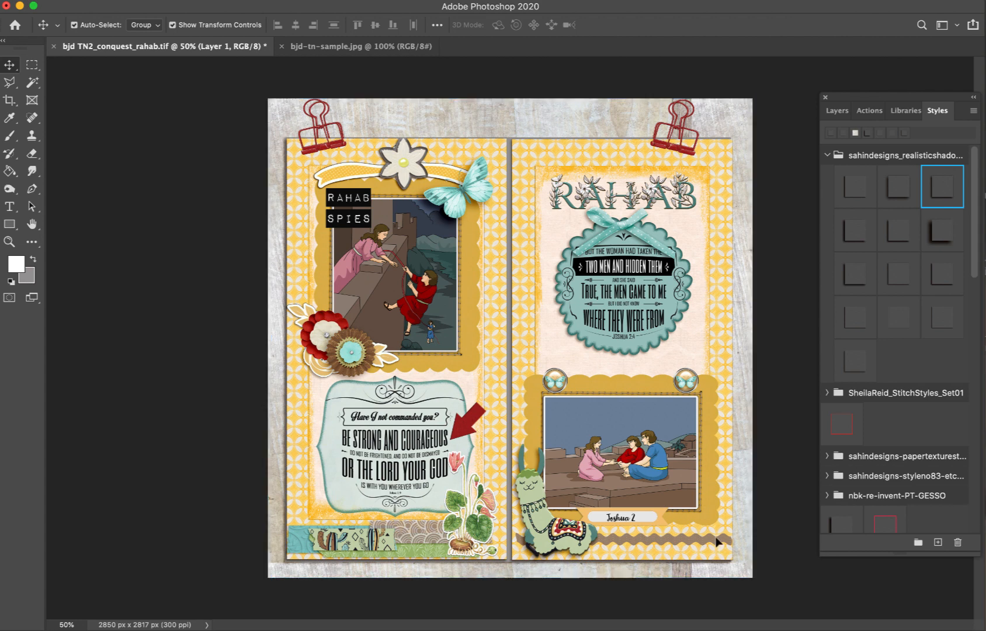
mouse_move(714, 545)
left_mouse_down()
mouse_move(714, 472)
mouse_move(706, 551)
left_mouse_up()
key("ctrl+j")
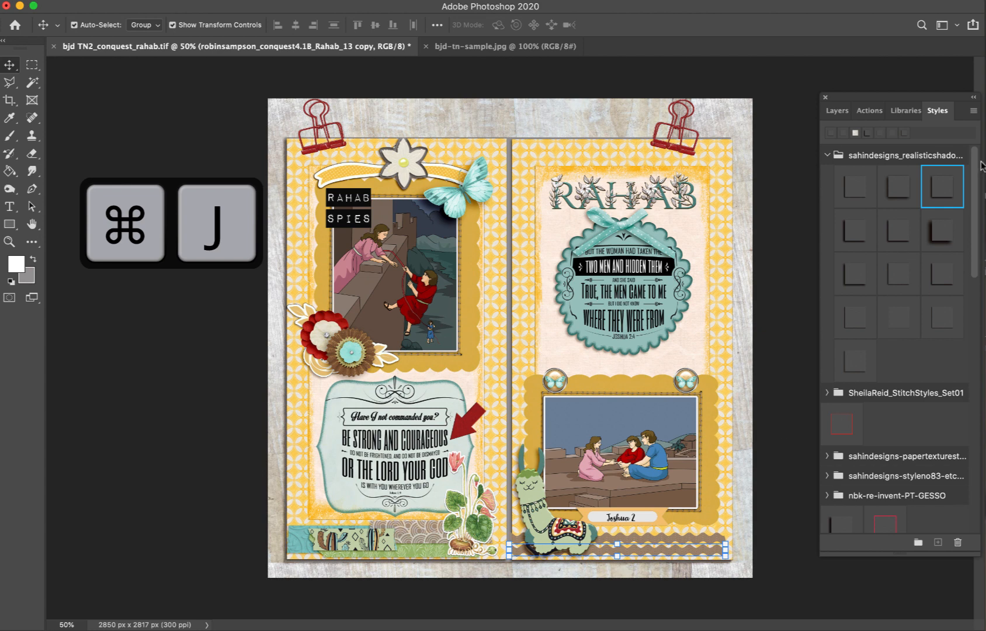
- Give the lower ric-rac copy a Color Overlay in dark red 9b0101, sampled from the red robe in the left page's picture
left_click(841, 111)
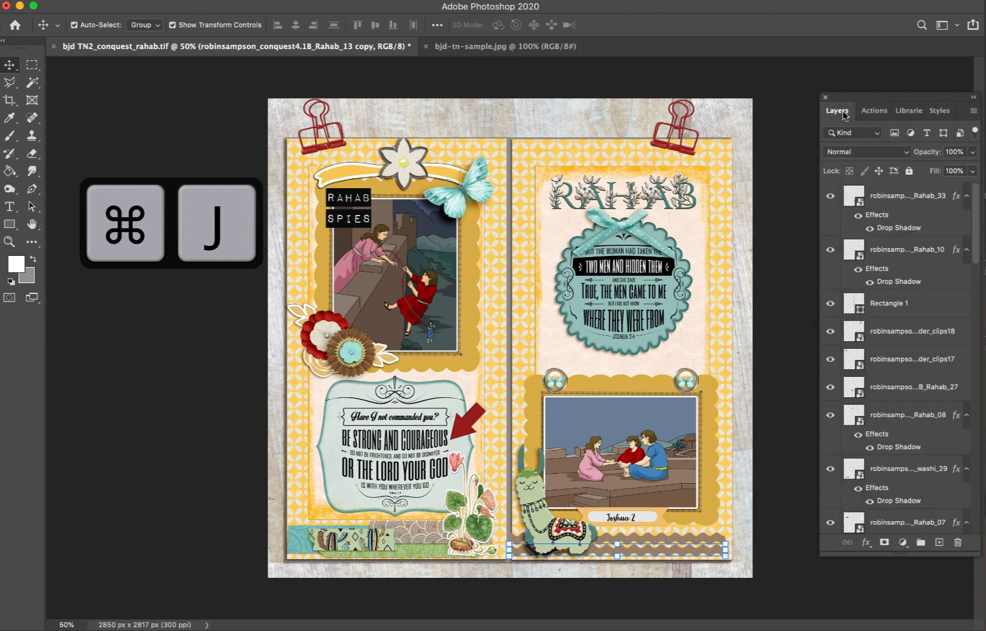
right_click(702, 552)
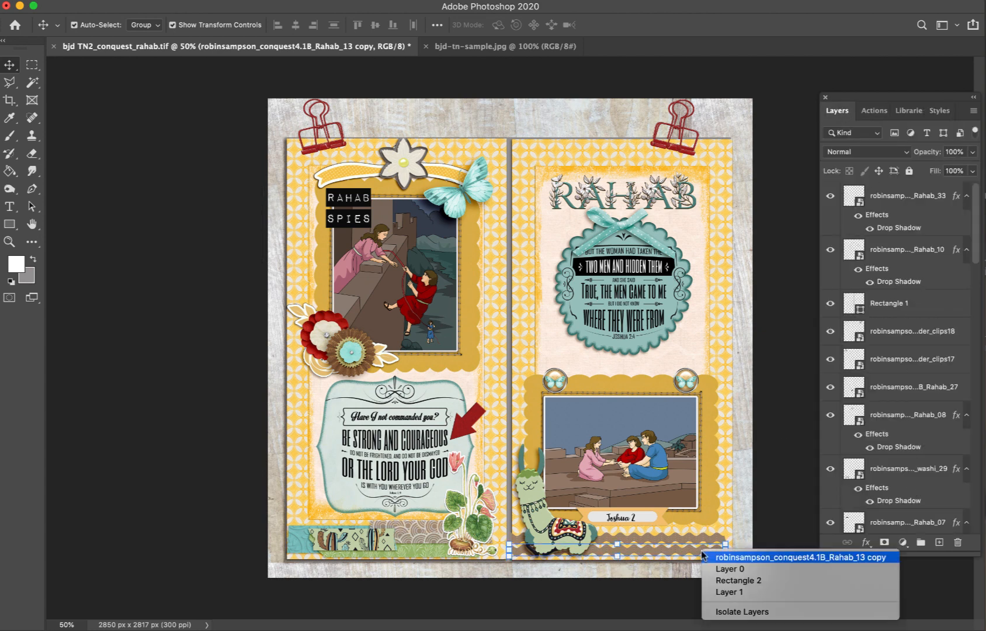
left_click(708, 556)
scroll(888, 514, "down", 5)
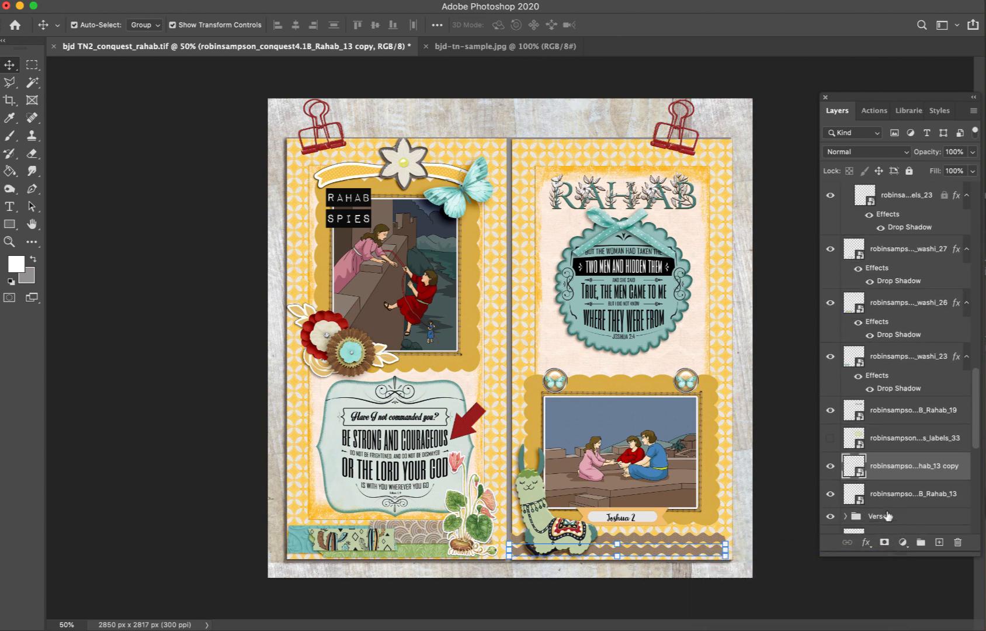
left_click(868, 543)
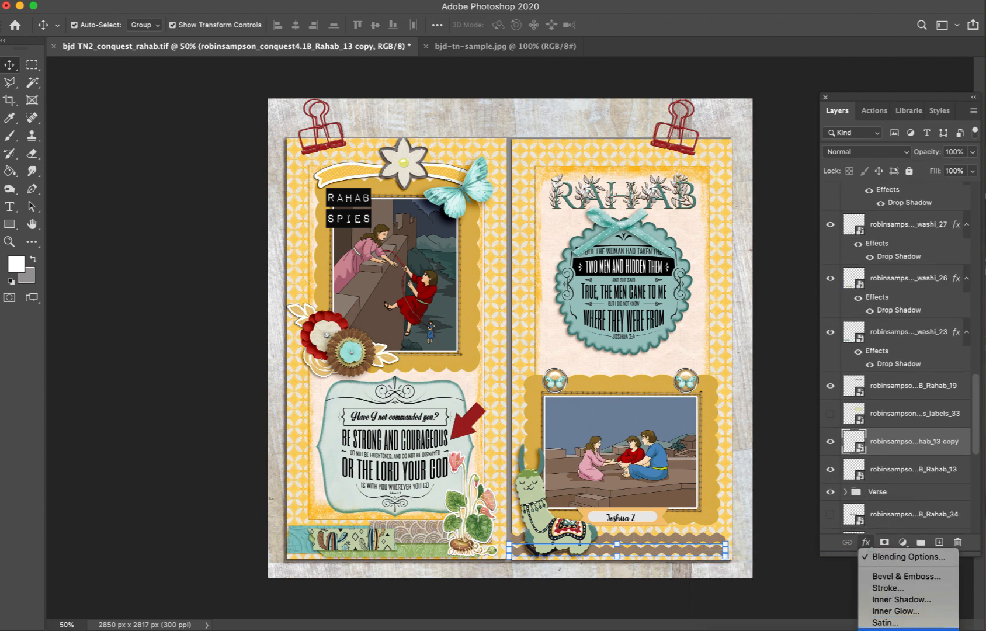
left_click(900, 628)
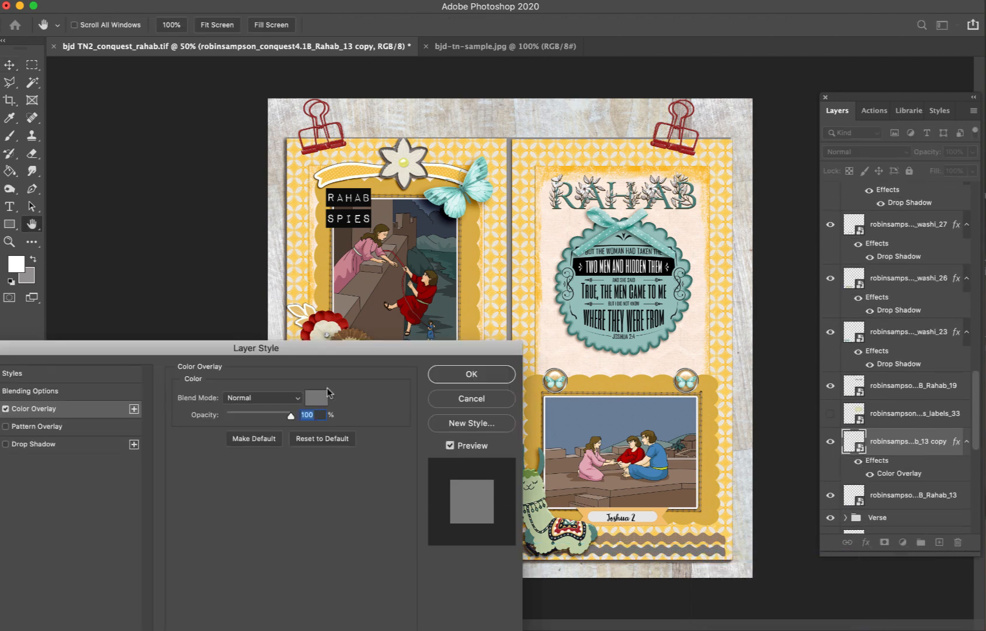
left_click(316, 398)
left_click(434, 286)
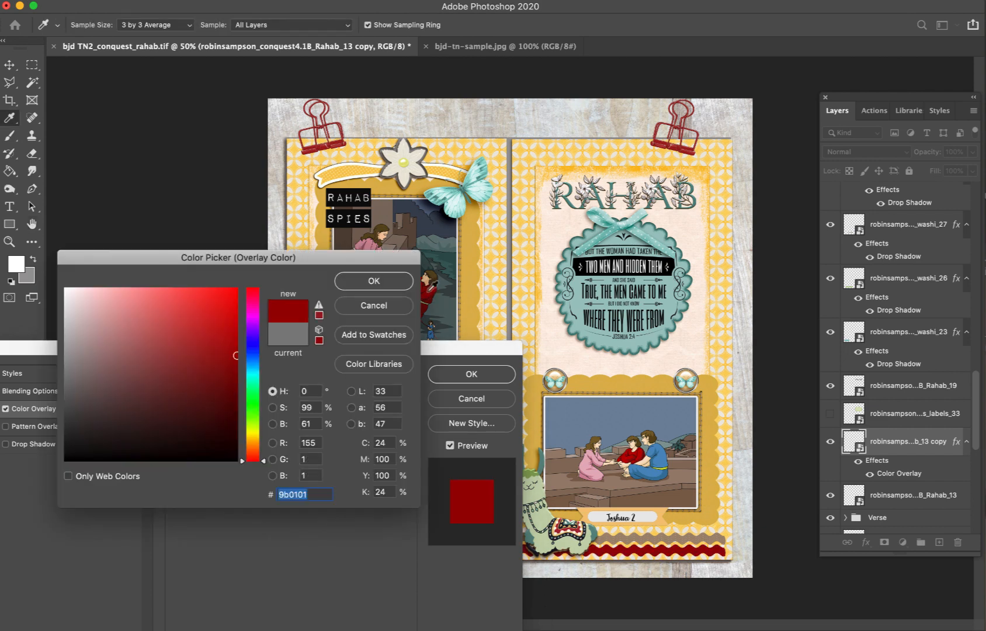
left_click(354, 283)
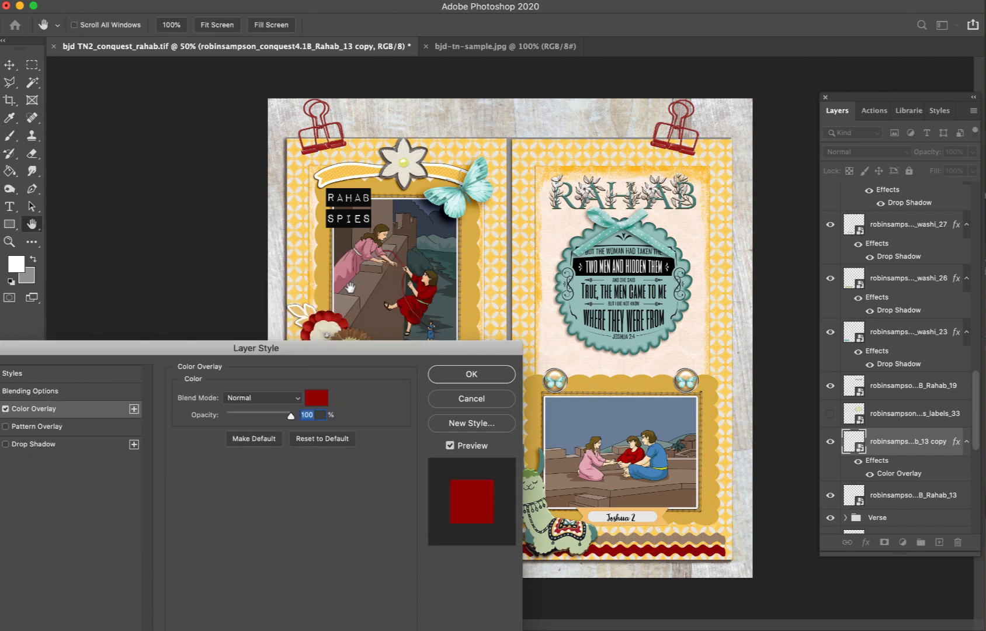
left_click(469, 375)
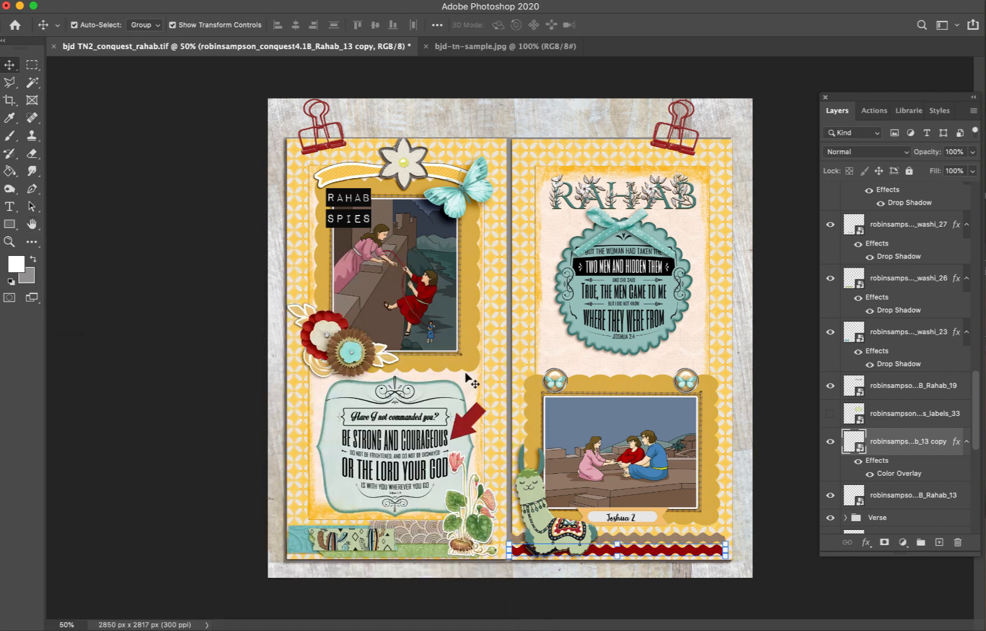
left_click(778, 425)
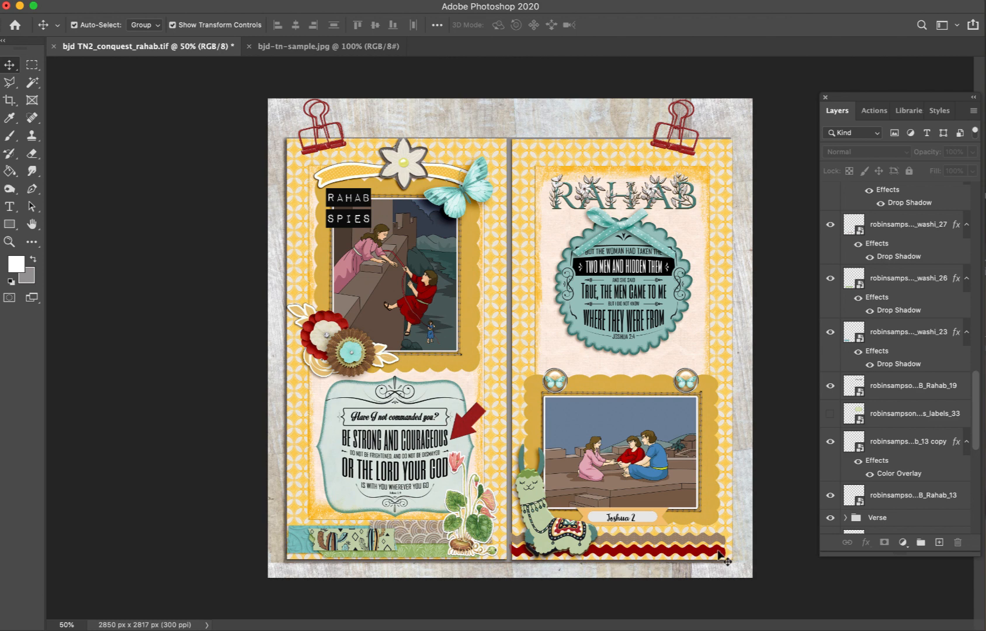
- Switch to Lingo and place the red looped string image along the right edge of the left page, below the butterfly
left_click(684, 629)
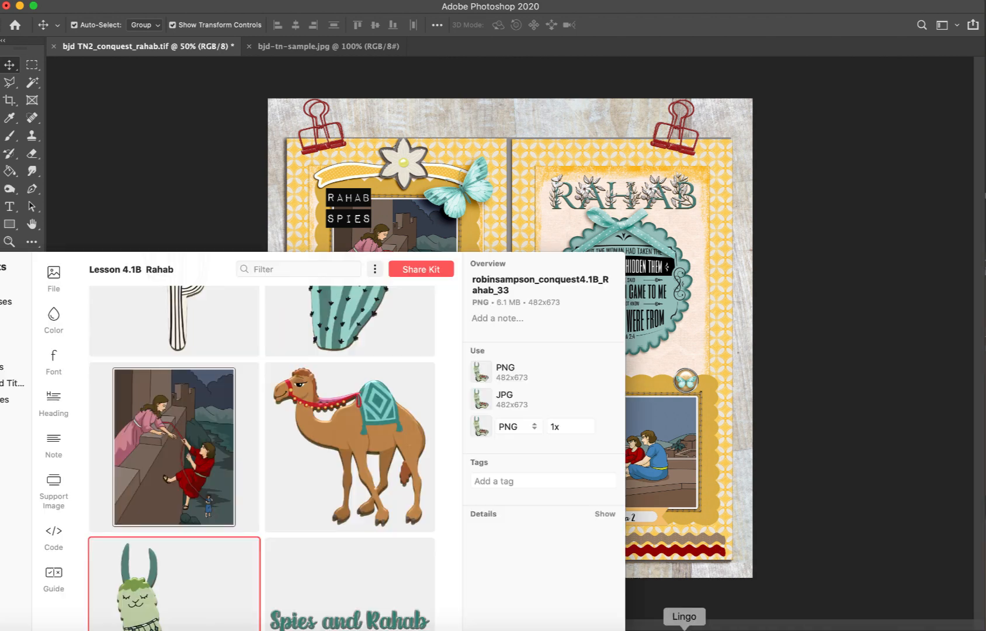
scroll(255, 433, "up", 5)
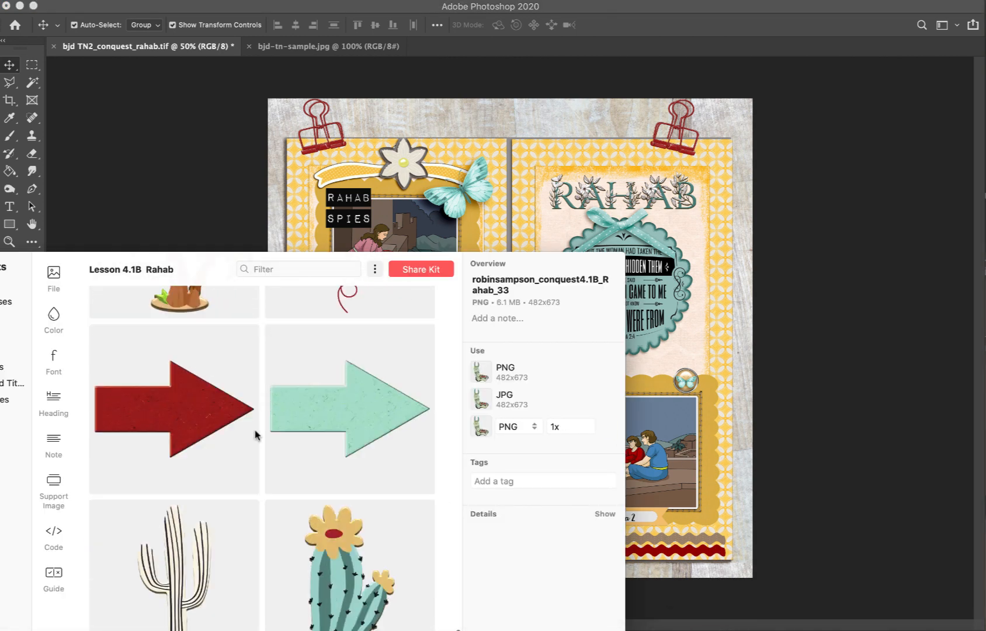
scroll(255, 433, "up", 6)
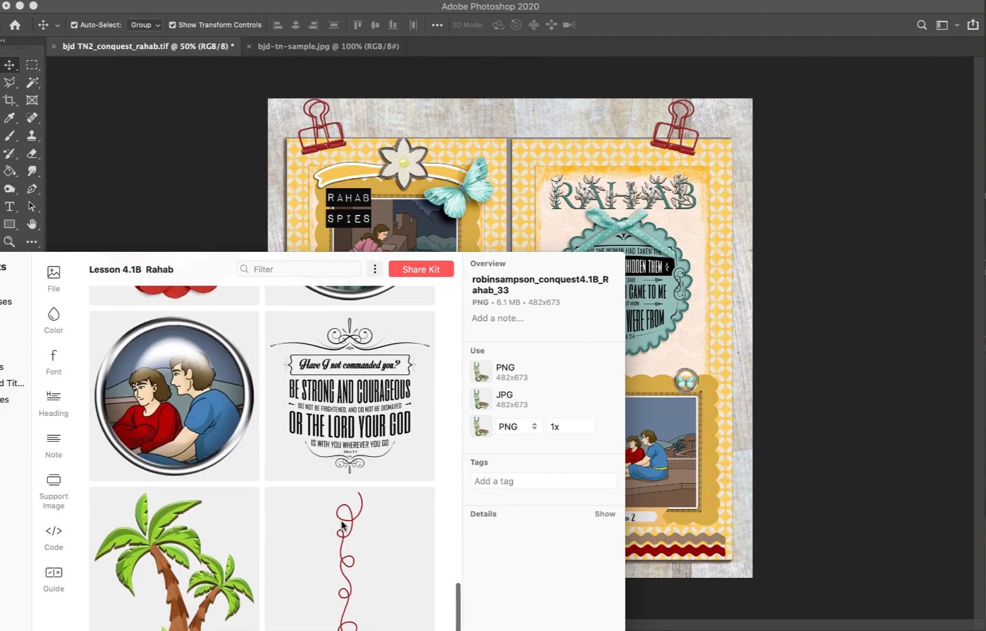
left_click_drag(343, 525, 435, 155)
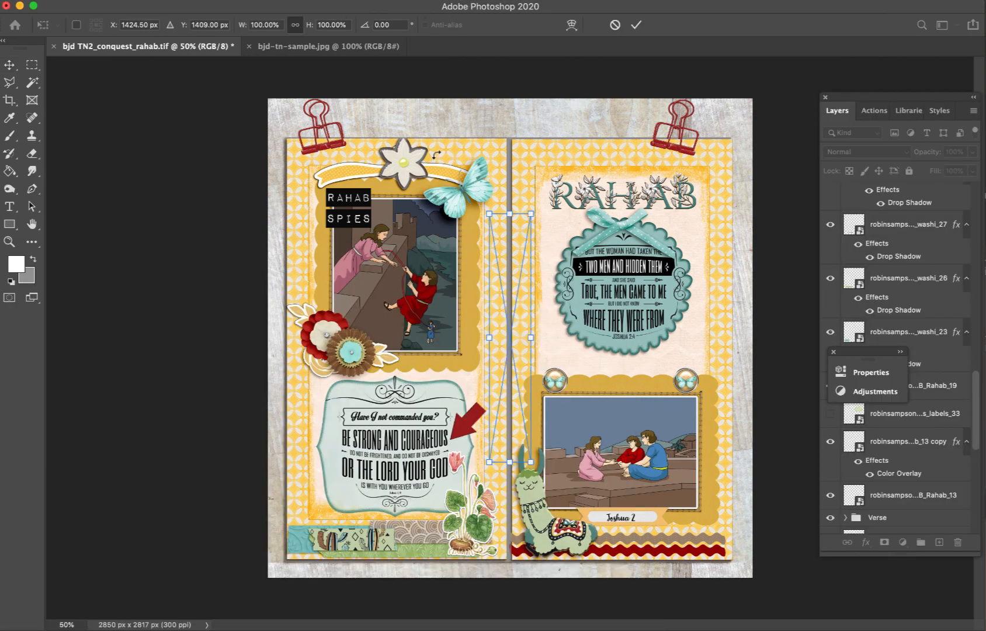
left_click_drag(510, 256, 475, 256)
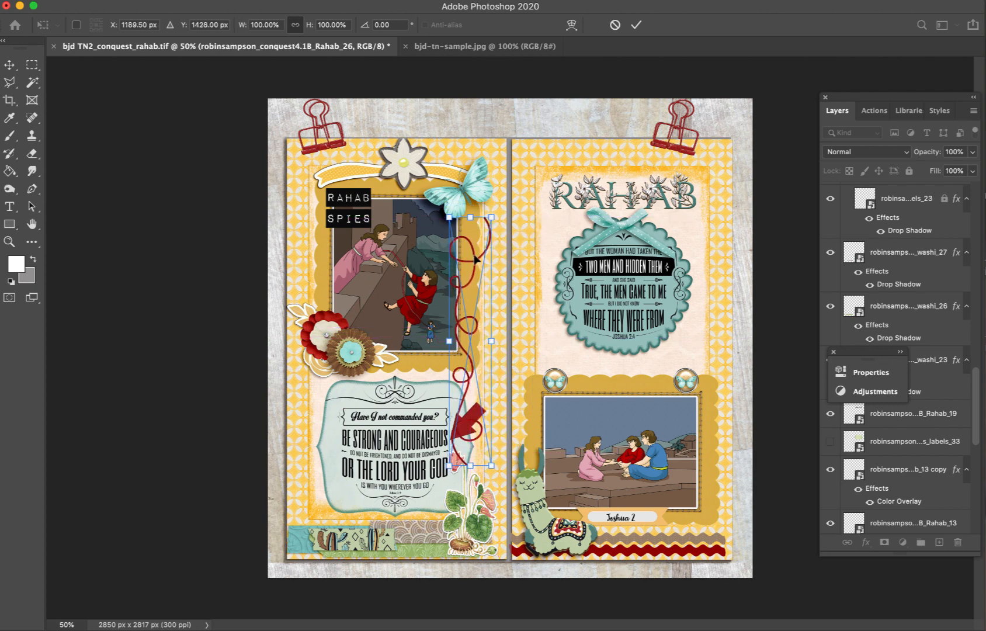
key("Return")
- Move the red arrow to the left side of the left page's verse label, rotated 22.47° to point at the text
left_click_drag(482, 412, 291, 394)
left_click_drag(359, 426, 330, 432)
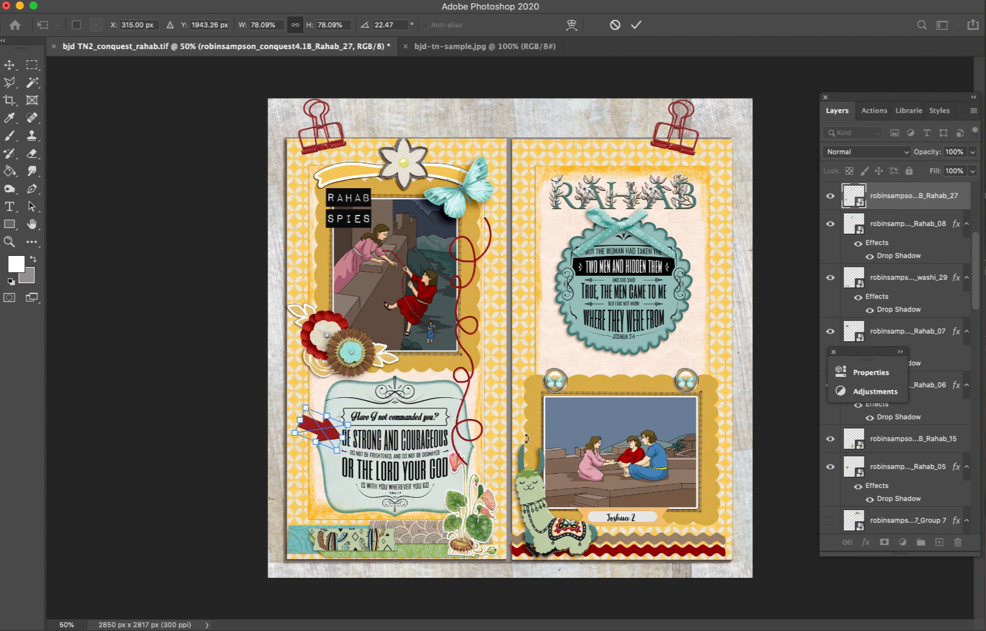
key("Return")
left_click(789, 293)
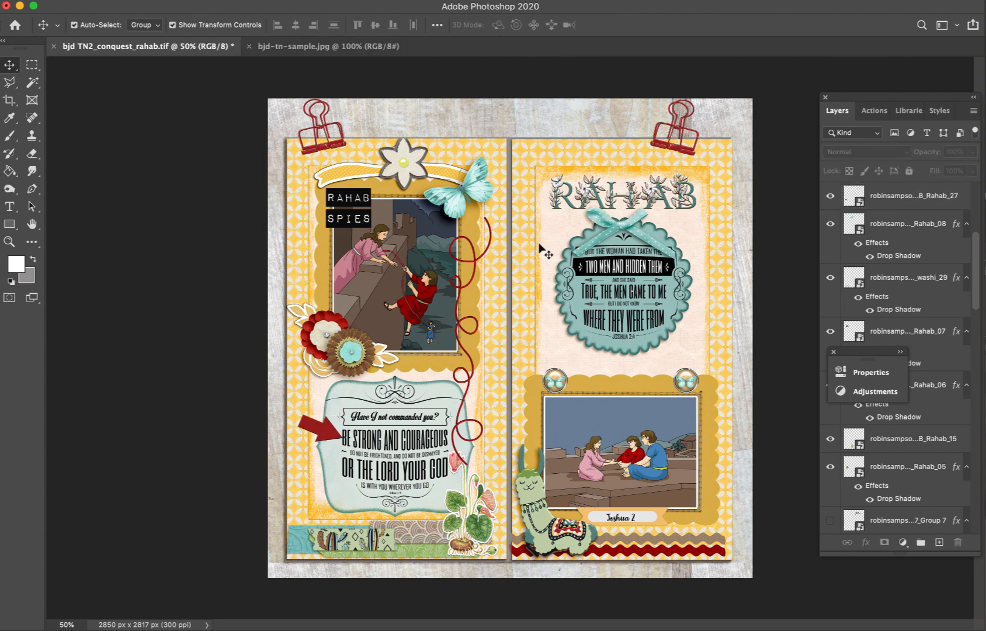
- Lock the yellow patterned page layer (Layer 0), Rectangle 2 and the wood background (Layer 1)
left_click(478, 263)
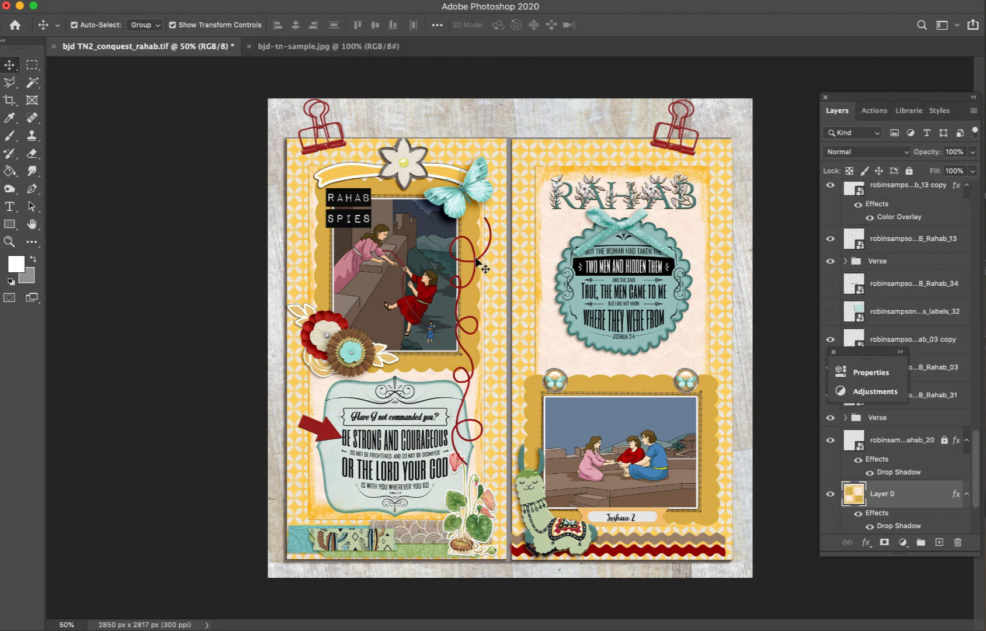
left_click_drag(477, 261, 475, 260)
left_click_drag(478, 261, 475, 260)
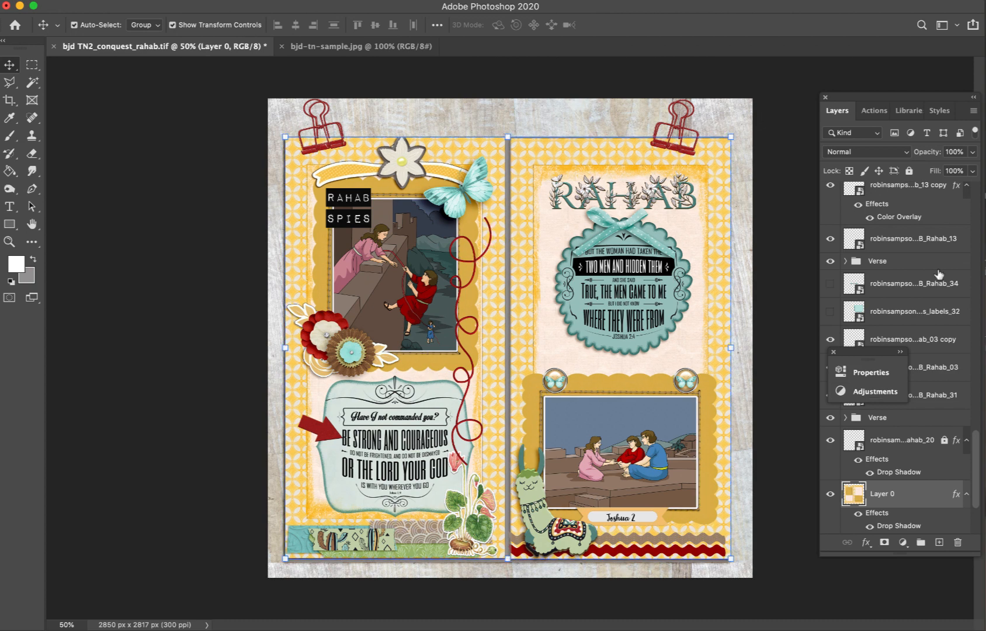
left_click(909, 170)
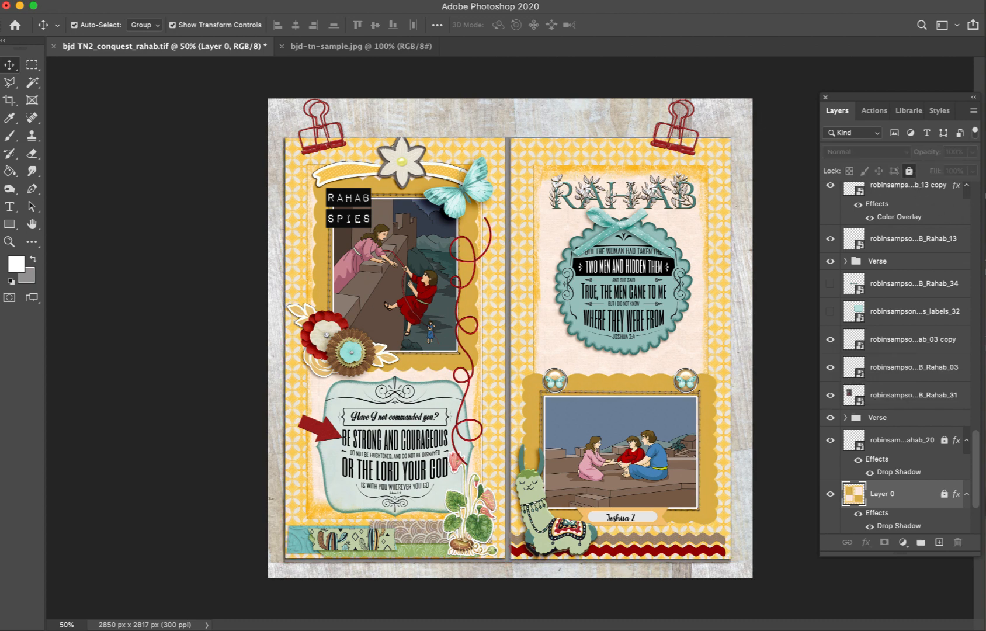
scroll(898, 502, "down", 3)
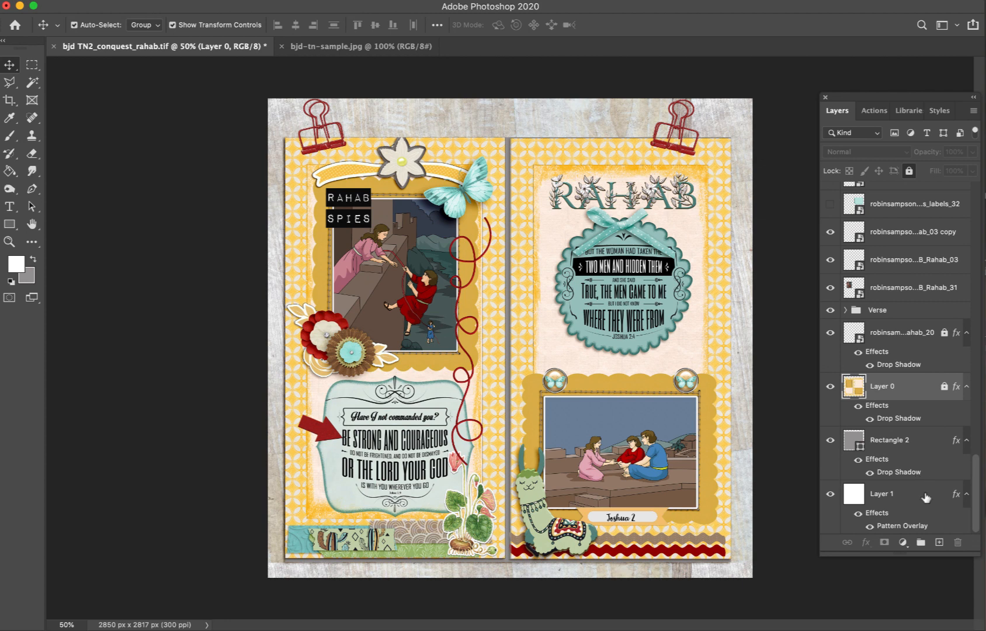
left_click(926, 497)
left_click(926, 449, "shift")
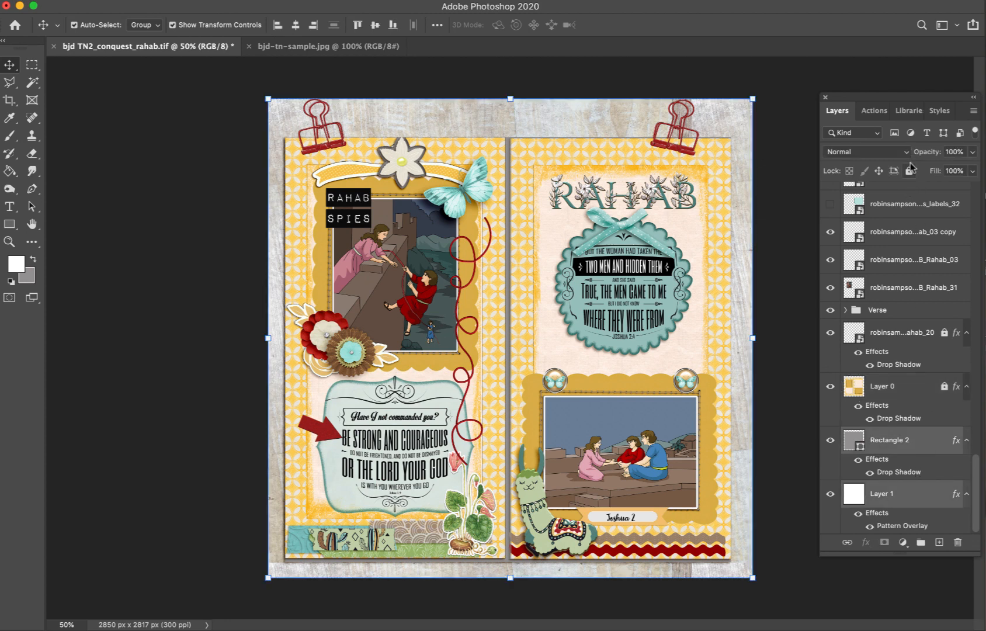
left_click(909, 170)
- Group Layer 0, Rectangle 2 and Layer 1, and name the group "back"
left_click(924, 403)
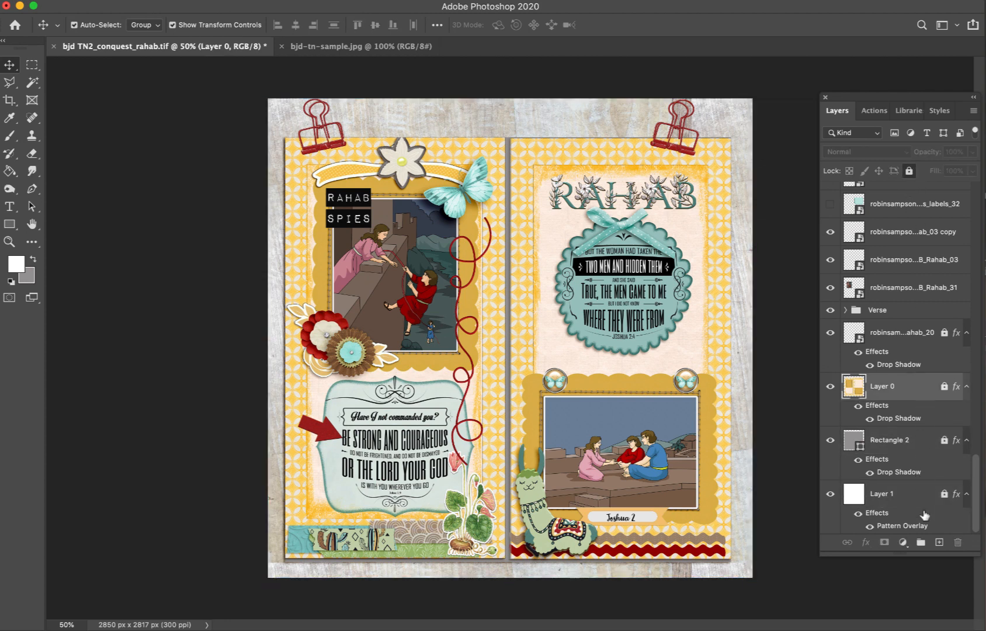
left_click(925, 513, "shift")
key("ctrl+g")
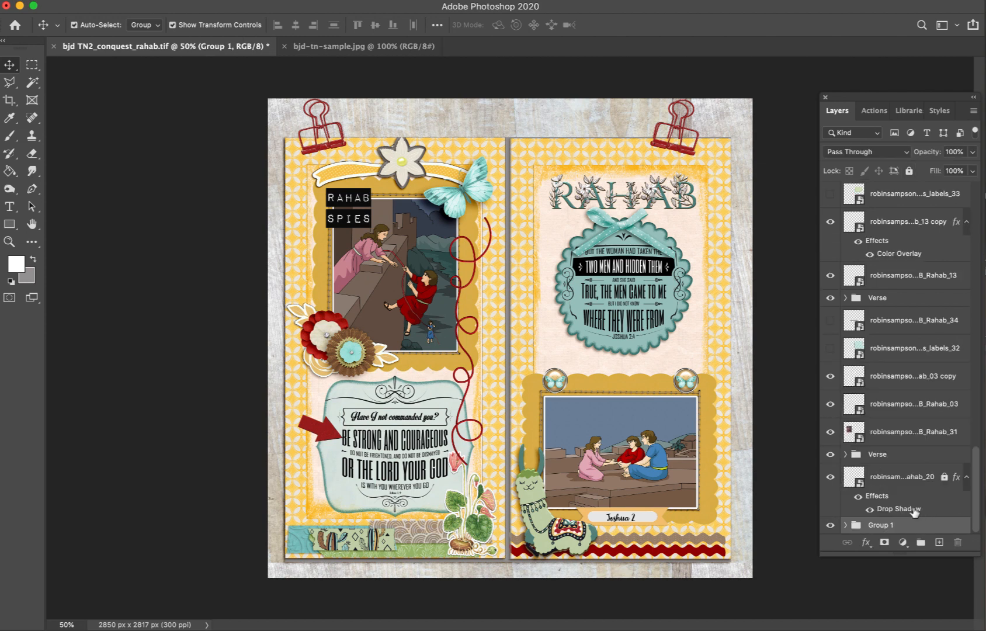
double_click(881, 525)
type("back")
key("Return")
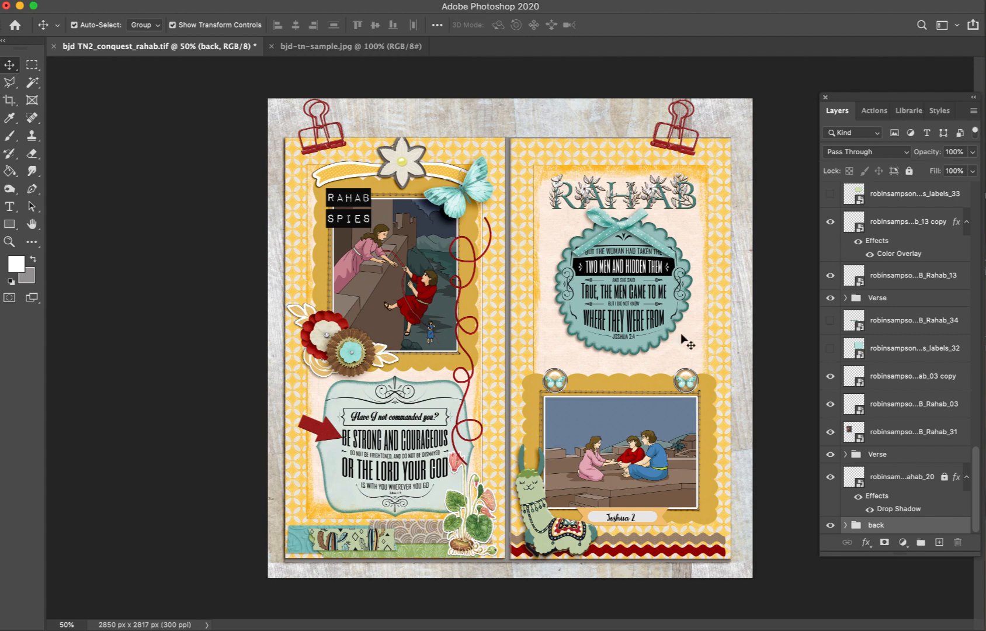
- Delete both butterfly buttons from the upper corners of the Joshua 2 photo mat
left_click(686, 383)
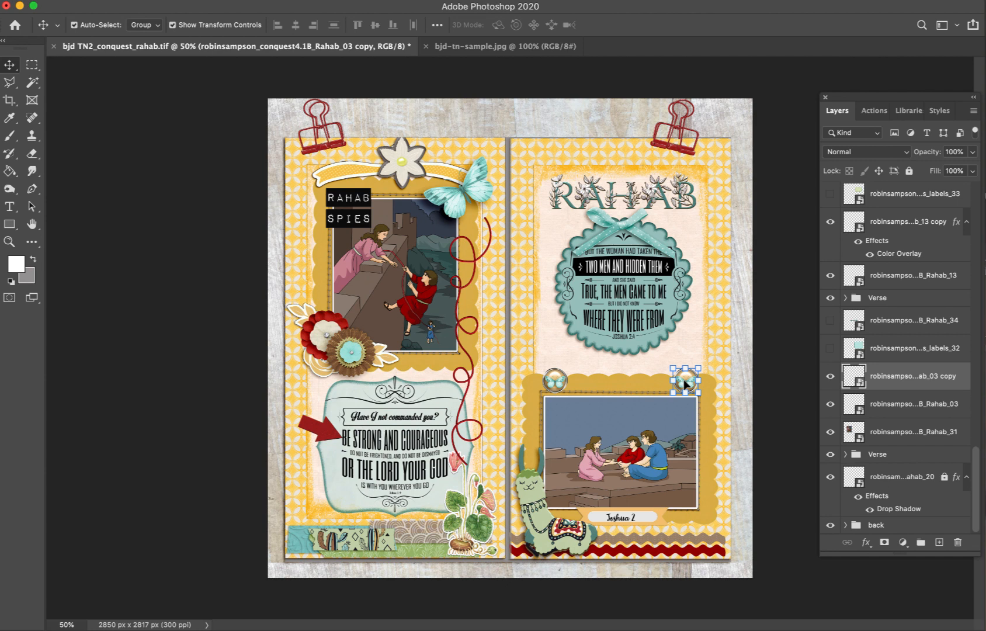
key("Delete")
key("Delete")
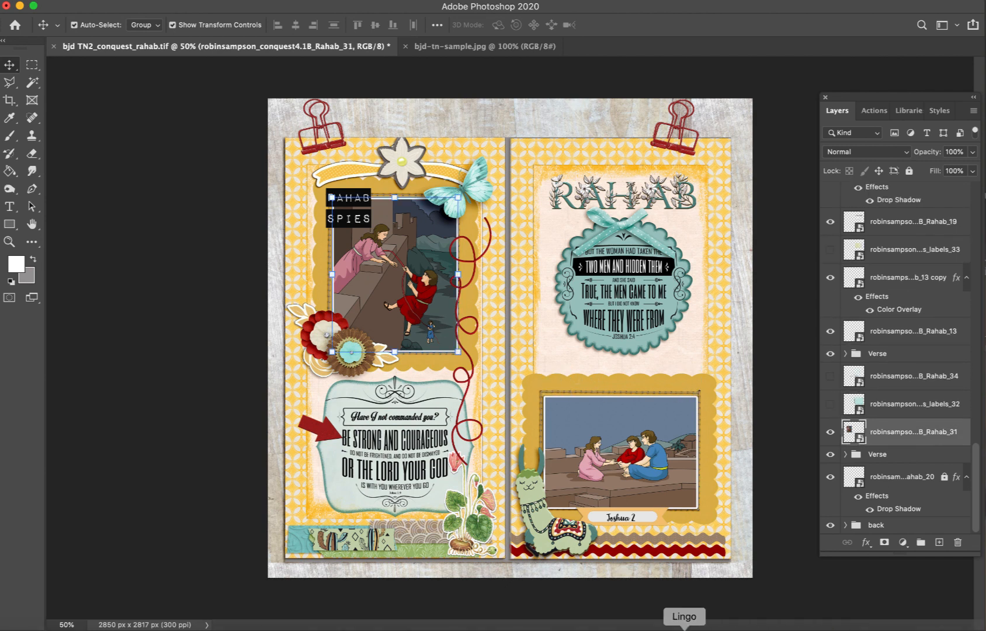
- Place the red cactus button from the Lingo kit at 75.08% scale, centred on the upper edge of the Joshua 2 photo mat
left_click(713, 617)
scroll(234, 450, "up", 5)
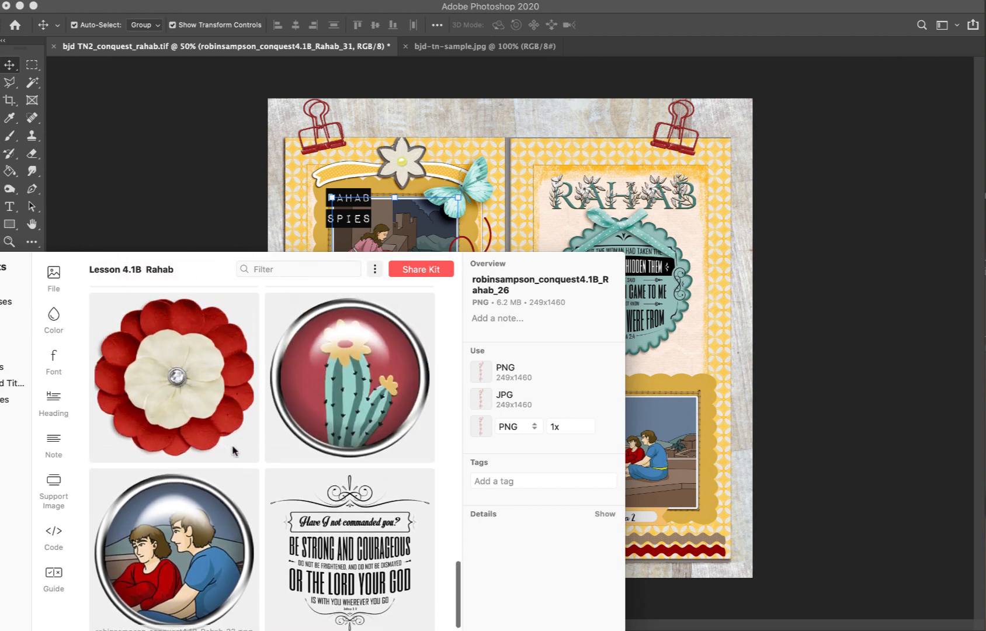
scroll(233, 450, "up", 2)
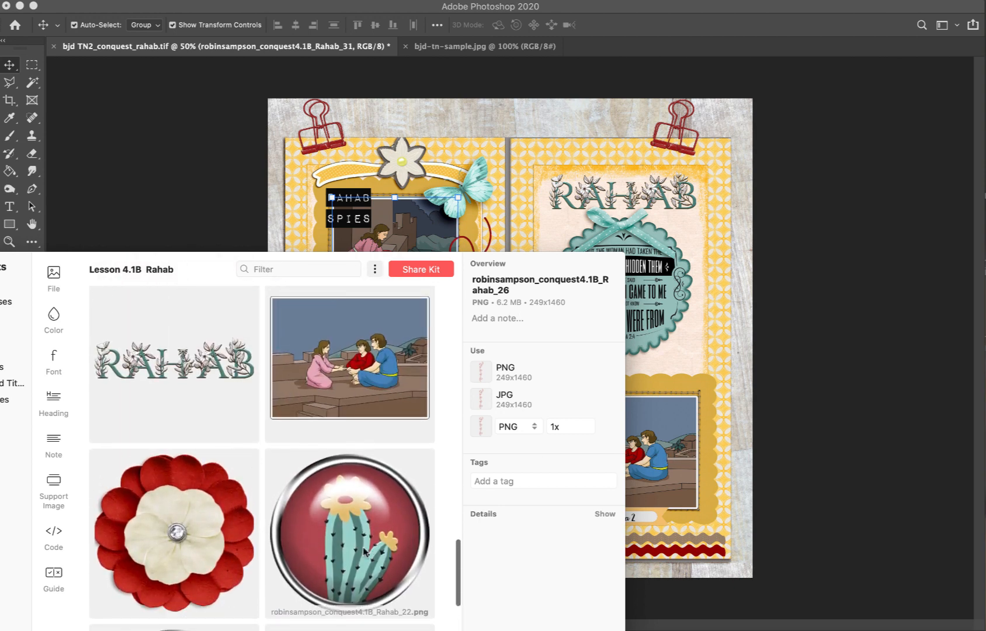
left_click_drag(349, 532, 622, 369)
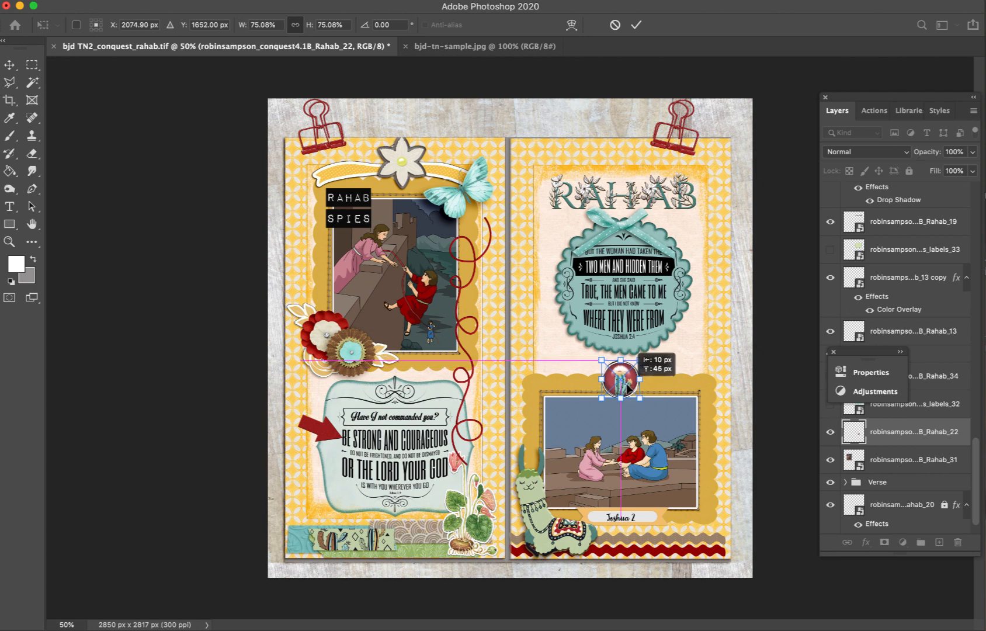
key("Return")
left_click(746, 382)
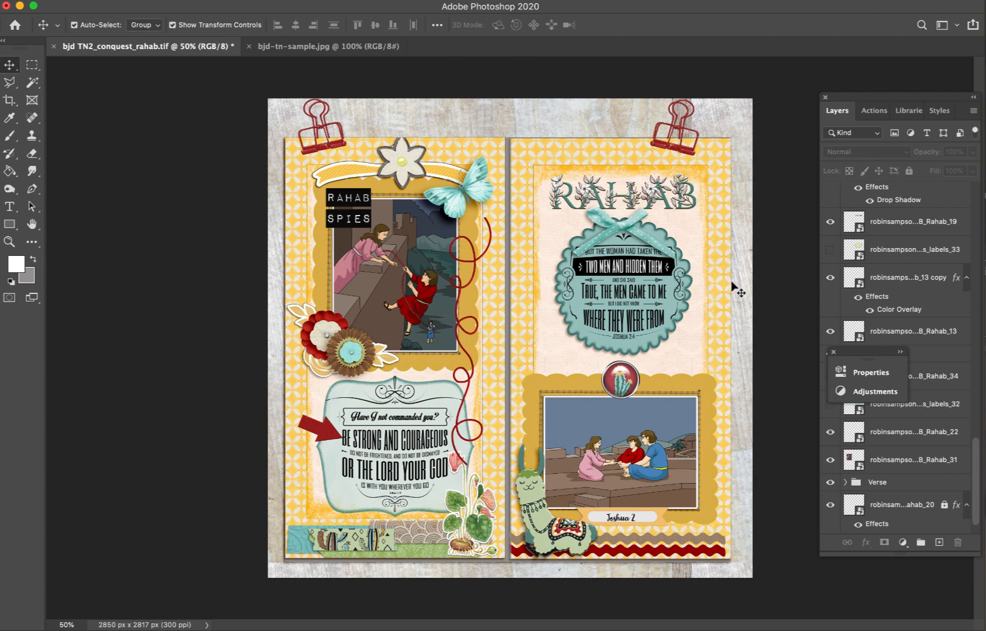
- Apply sahindesigns realistic shadow styles to the curly red string and to the cactus button above the Joshua 2 photo
left_click(463, 240)
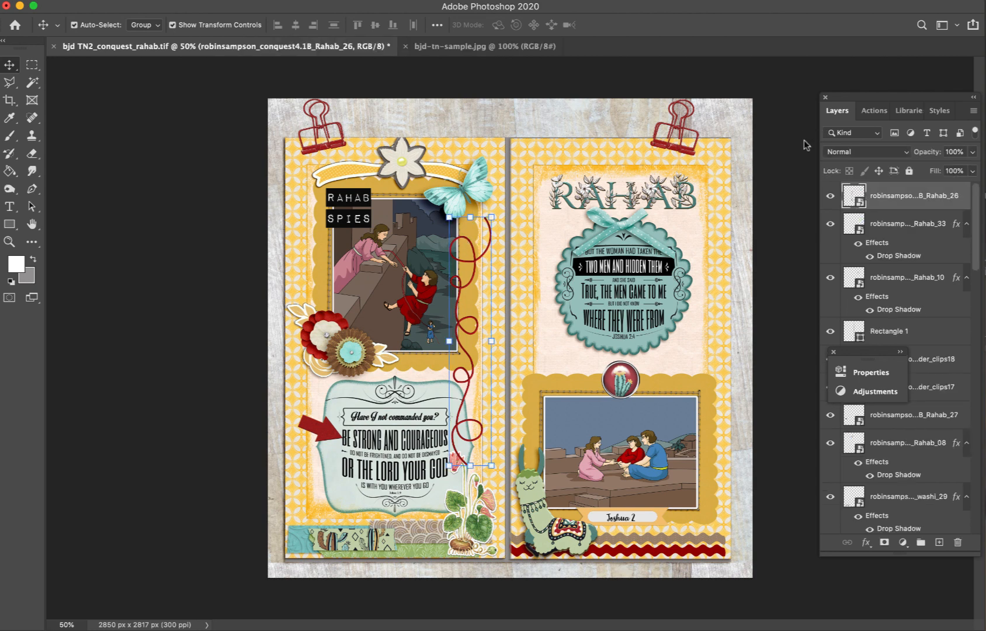
left_click(946, 113)
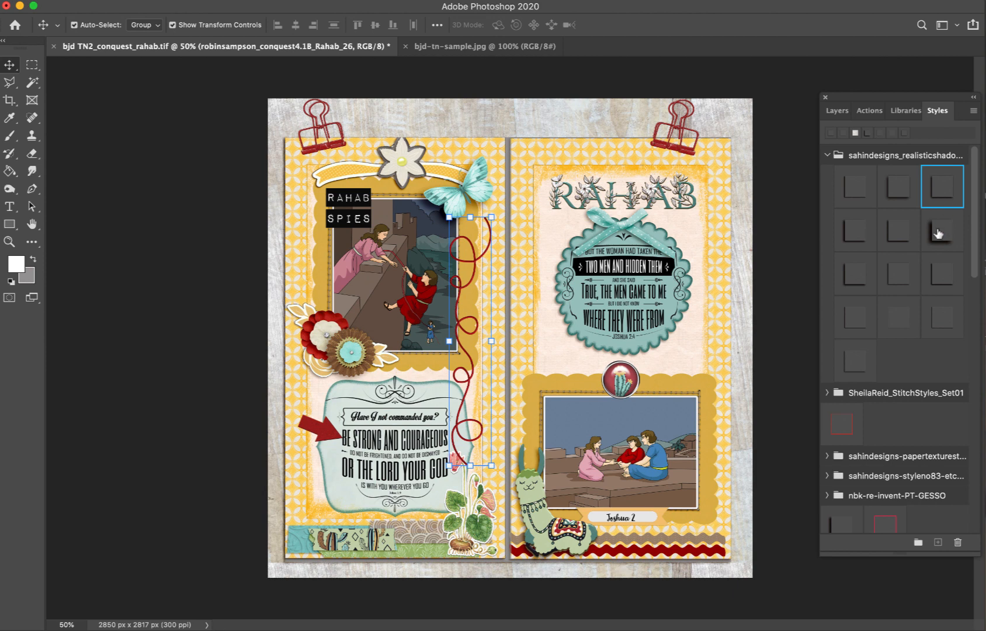
left_click(898, 232)
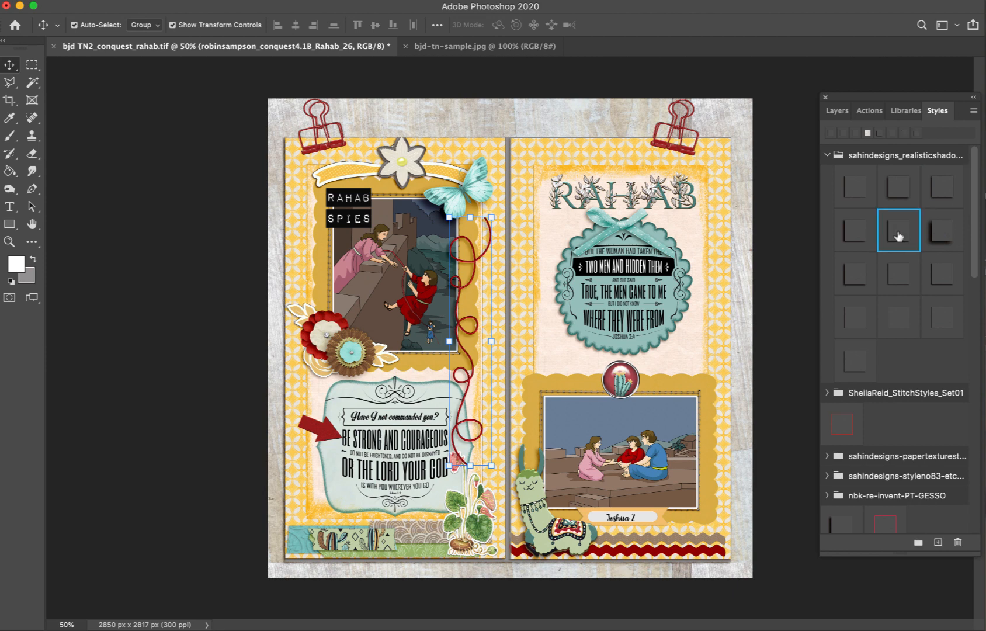
left_click(778, 245)
left_click(628, 380)
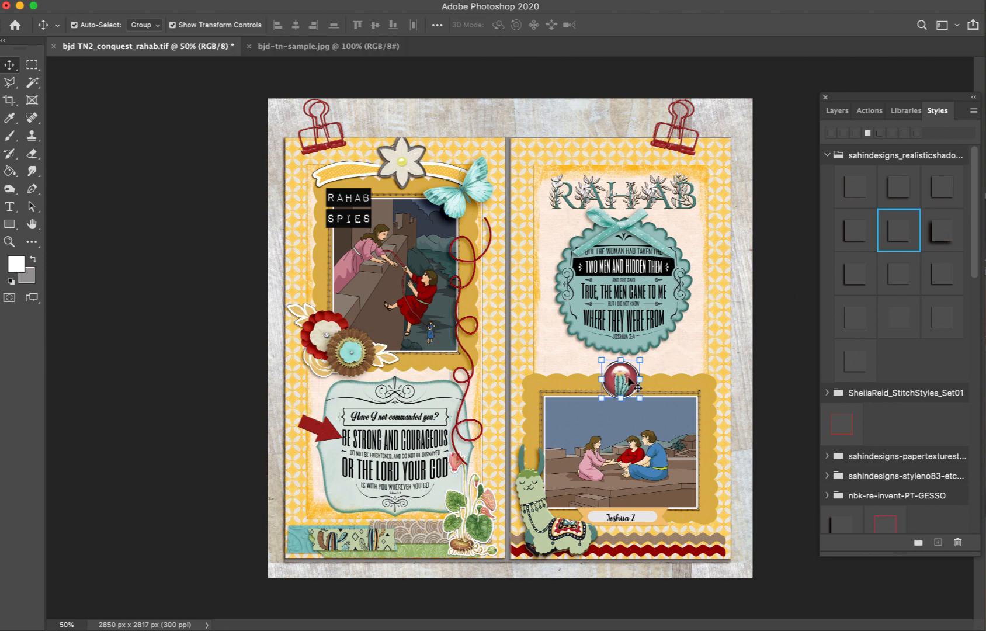
left_click(946, 316)
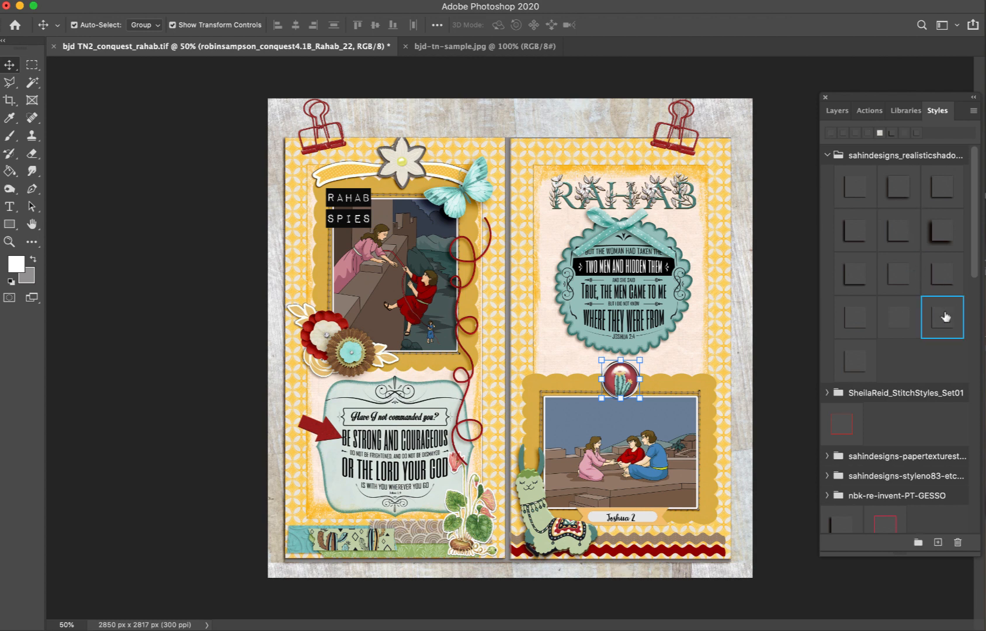
- Check the arrow and flower cluster for missing shadows and apply a sahindesigns realistic shadow style to the red flower
left_click(339, 428)
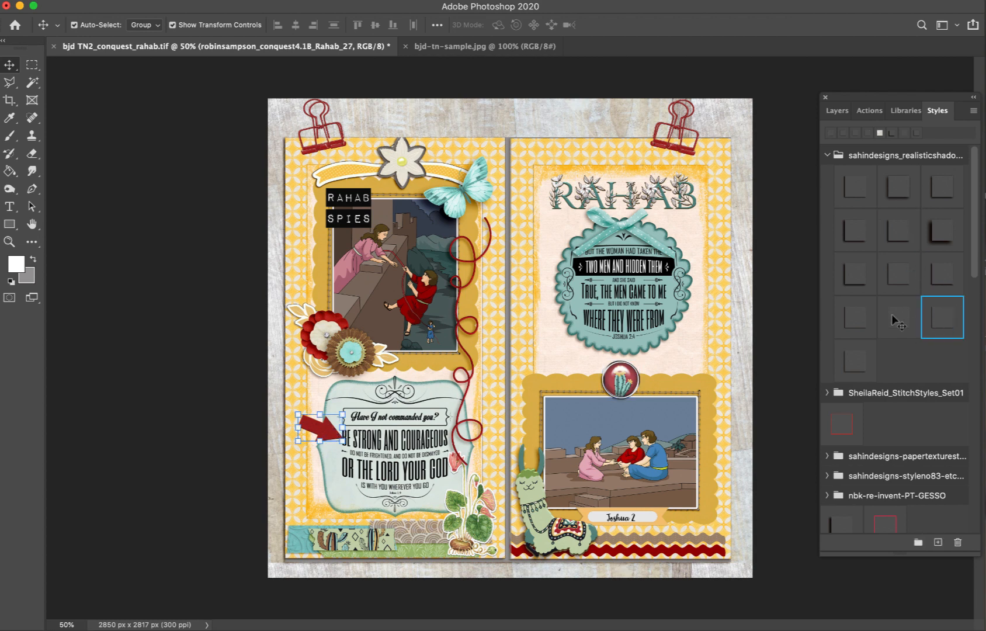
left_click(350, 358)
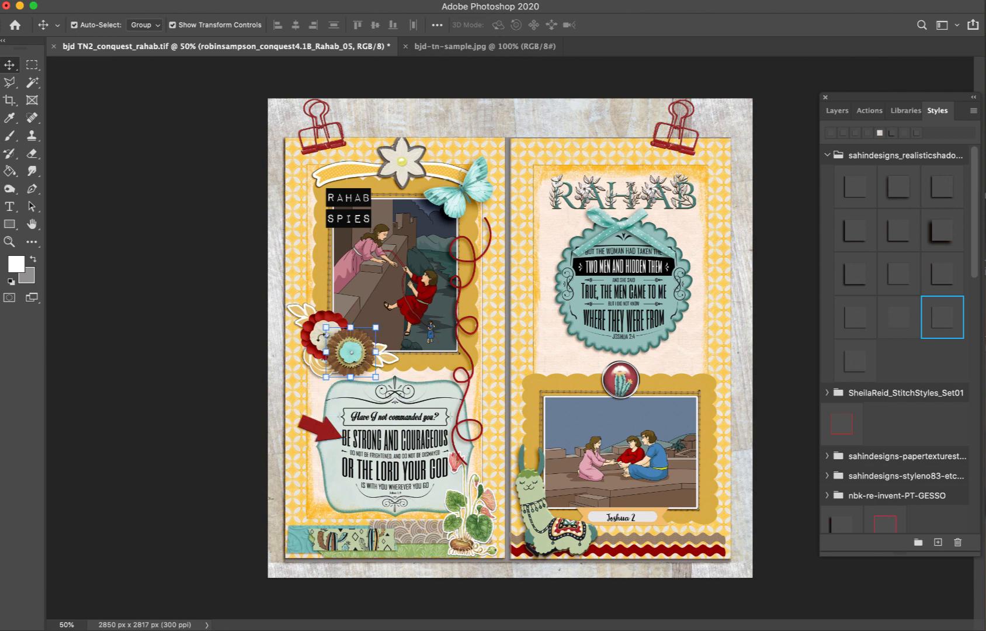
left_click(309, 321)
left_click(838, 110)
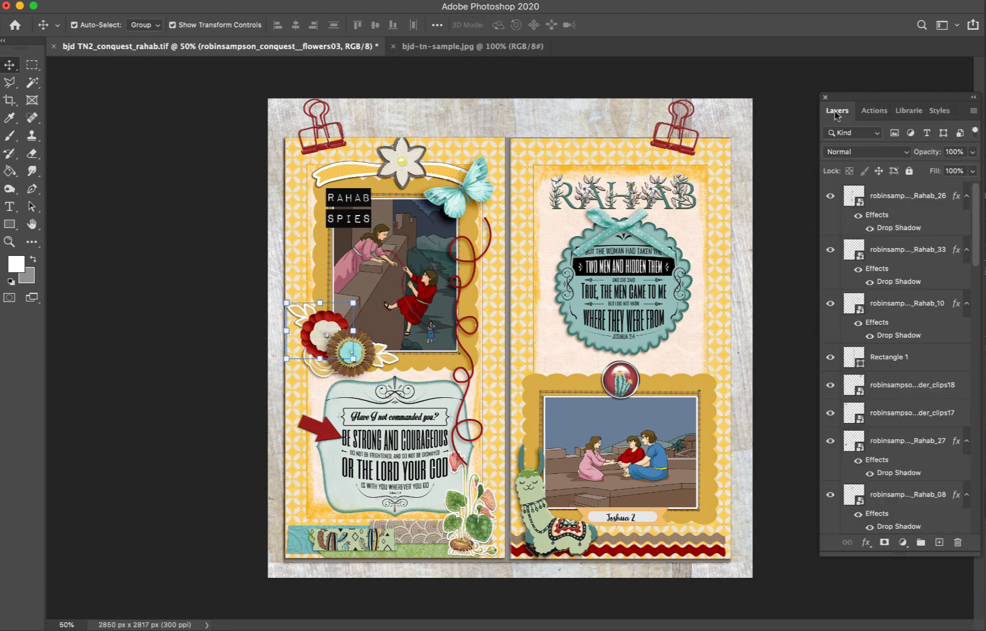
left_click(313, 339)
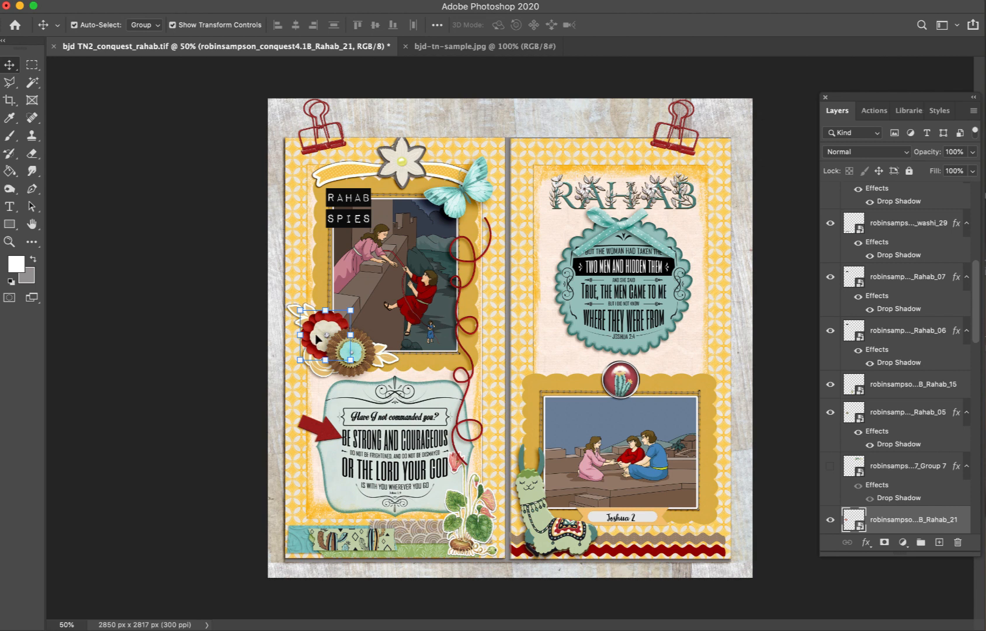
scroll(908, 437, "down", 5)
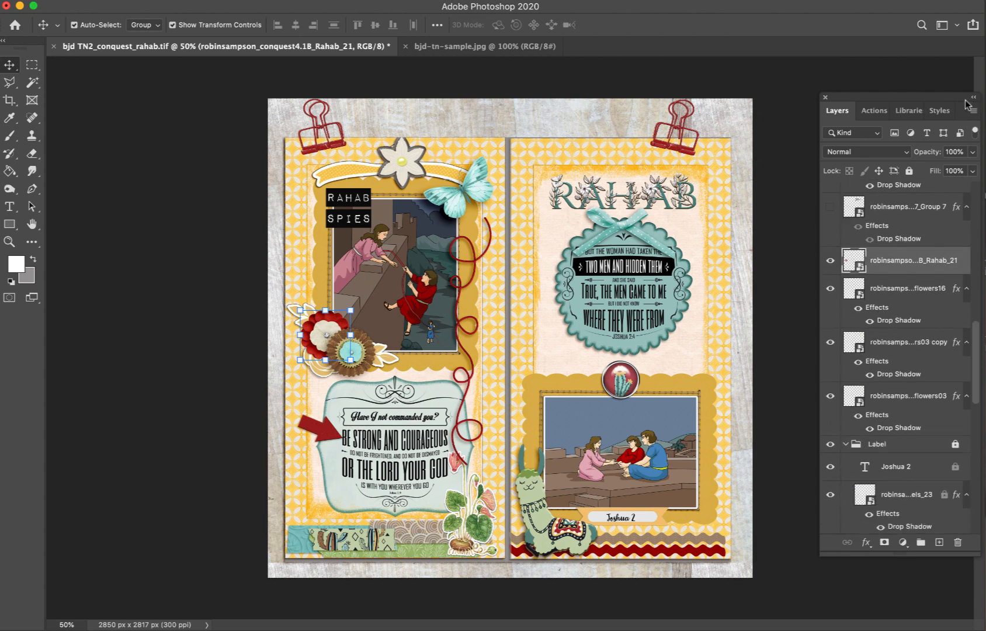
left_click(939, 110)
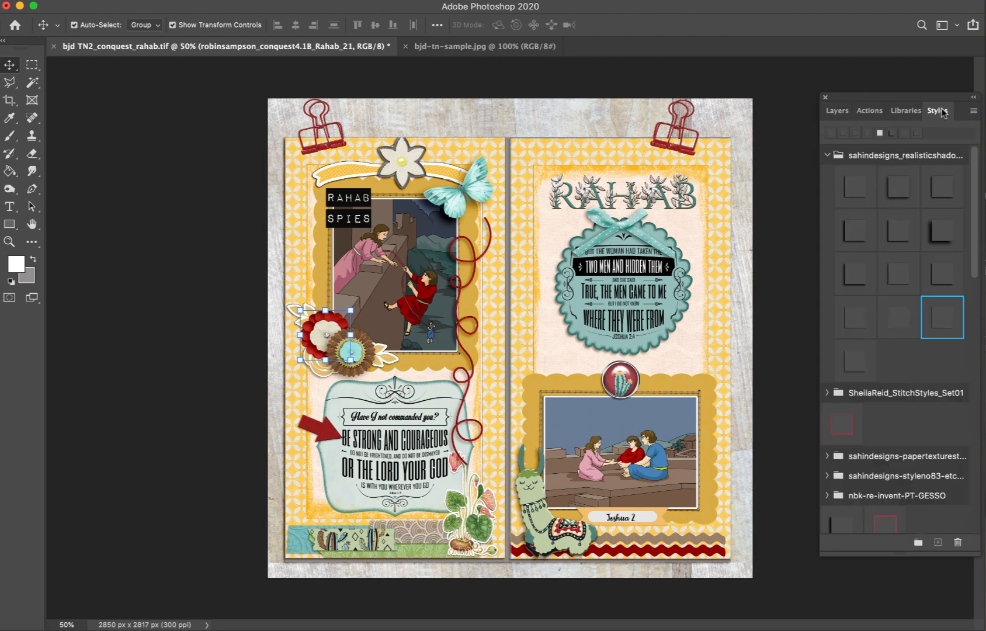
left_click(945, 275)
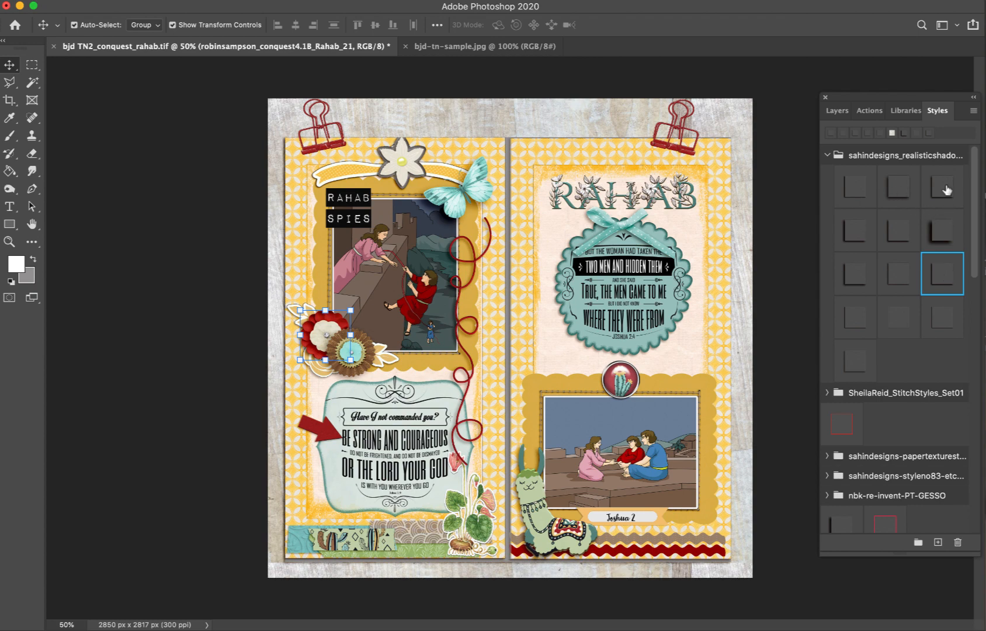
left_click(901, 186)
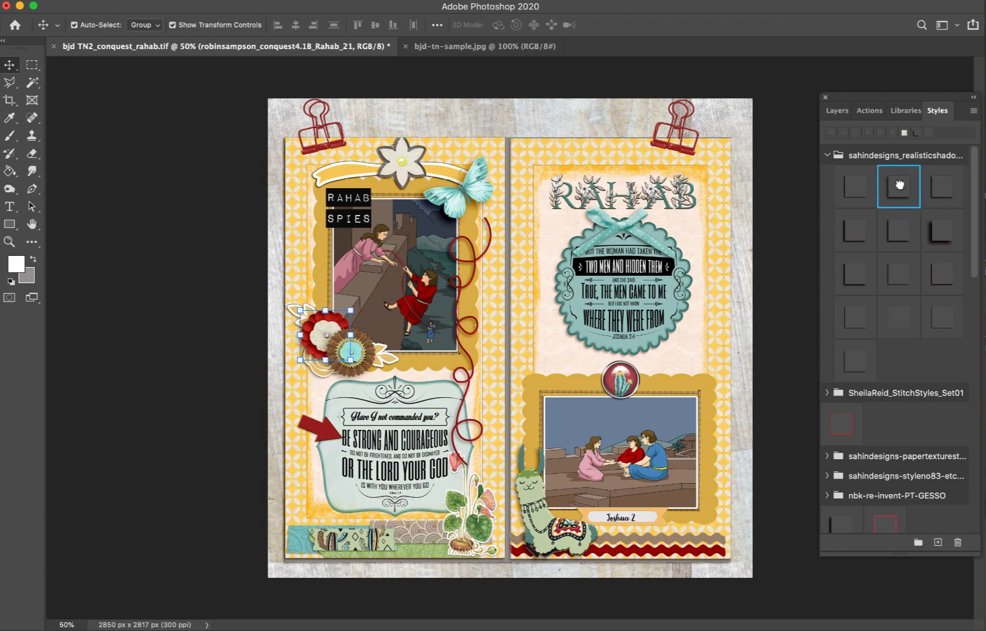
left_click(764, 299)
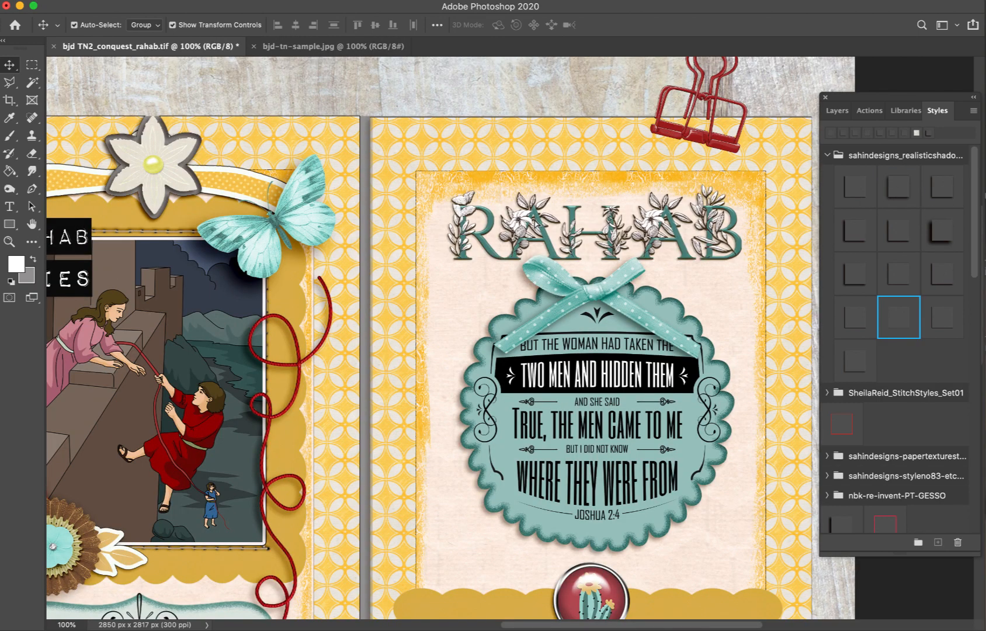
- Shift the RAHAB title slightly left above the round verse label and review the lower part of the spread
left_click_drag(537, 218, 530, 217)
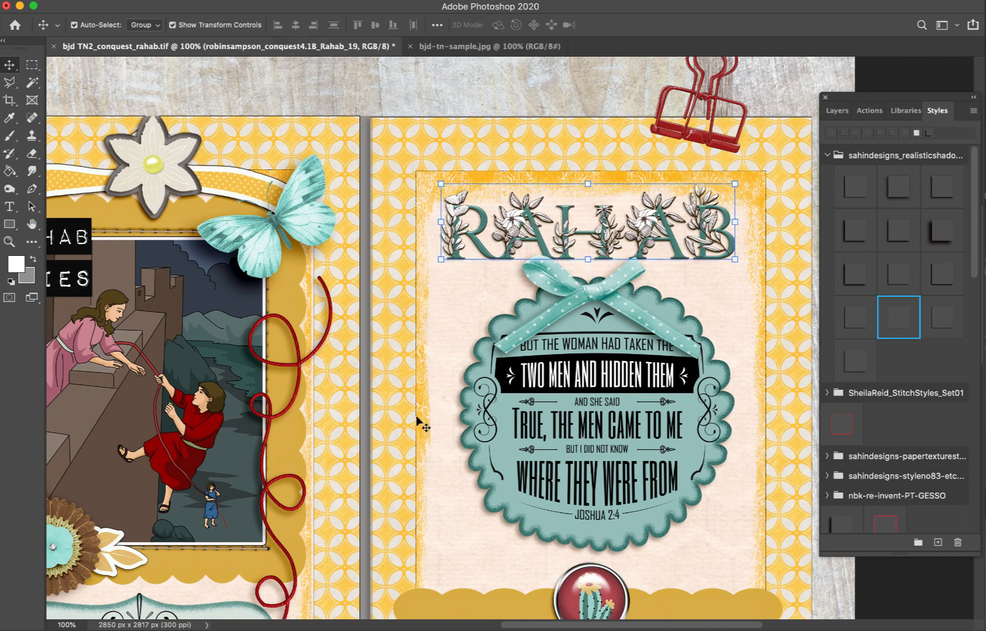
scroll(418, 420, "down", 5)
scroll(418, 422, "down", 4)
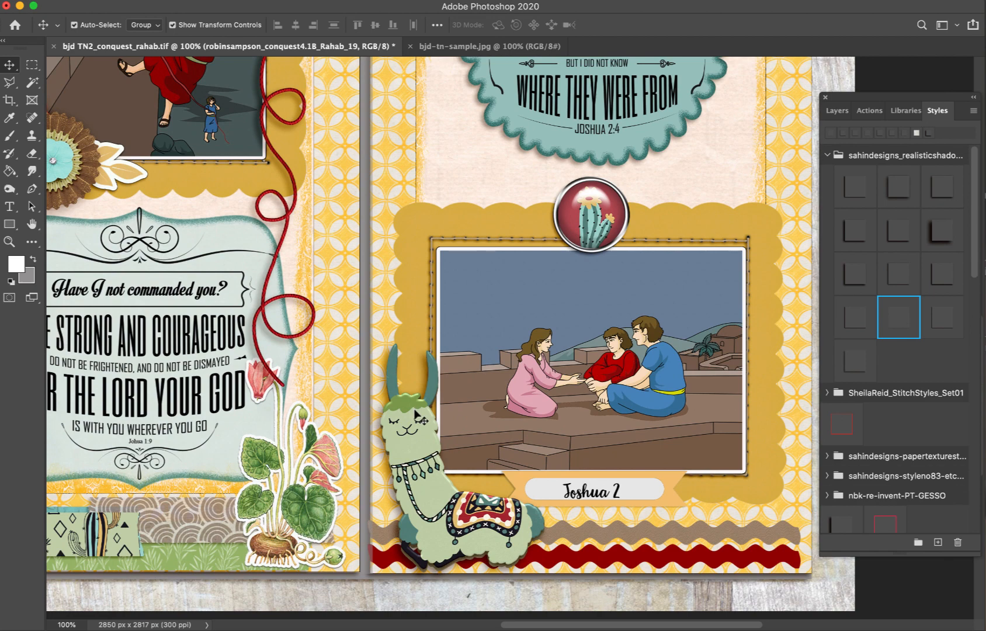
scroll(470, 500, "right", 3)
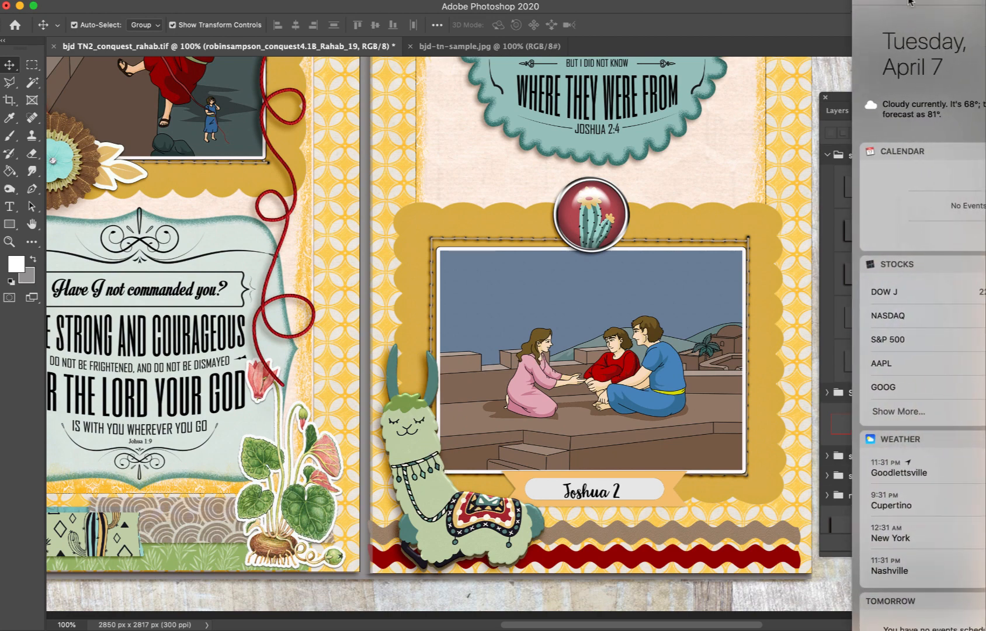
left_click(778, 103)
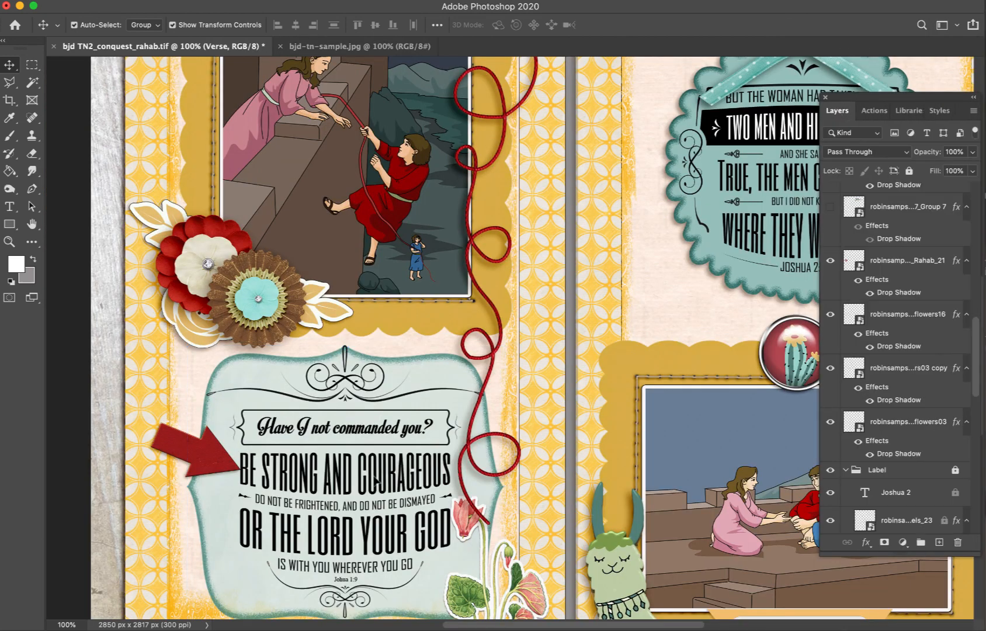
- Hide the left page's Verse group and the red arrow beside it
right_click(375, 478)
left_click(377, 482)
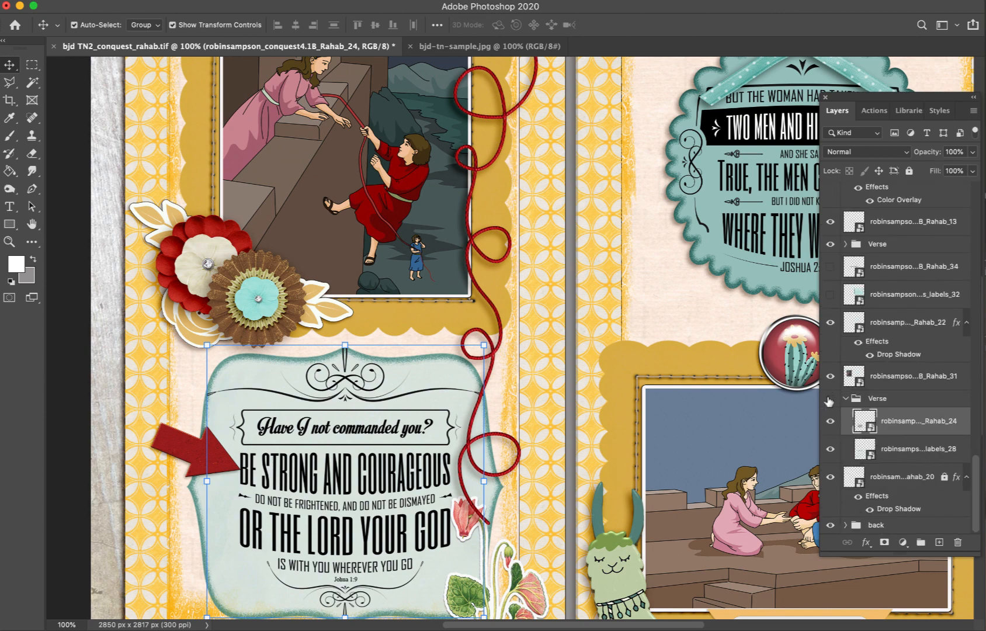
left_click(829, 400)
left_click(168, 439)
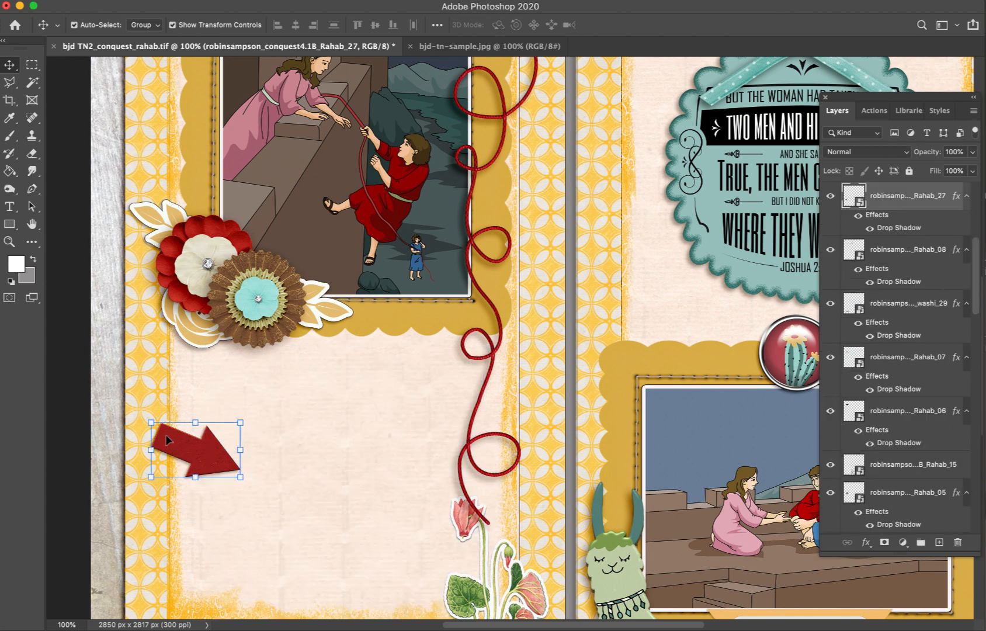
left_click(830, 196)
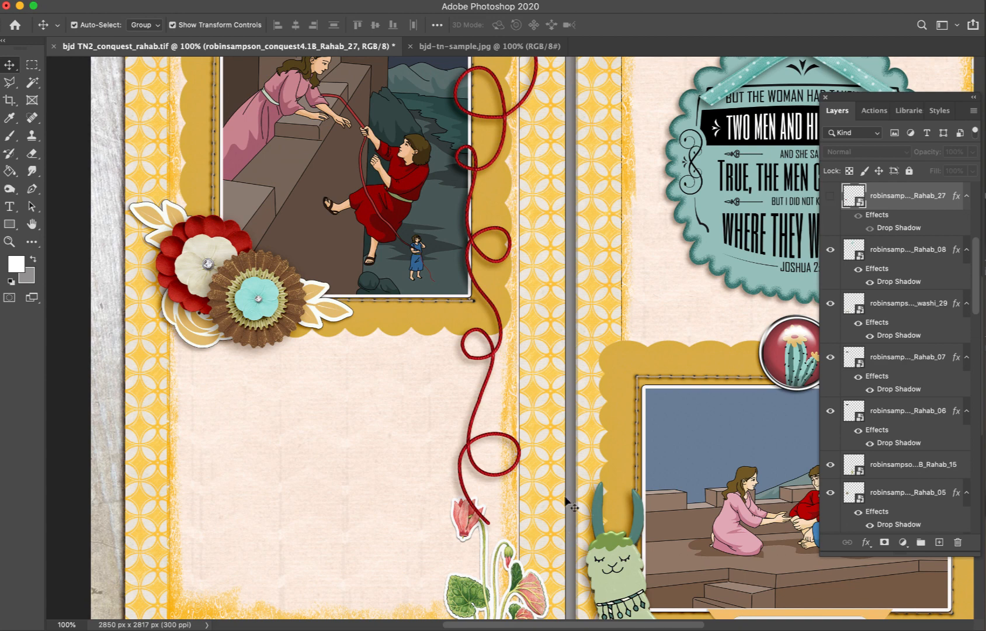
- Move the potted flower sticker to the left page's lower-left corner and bring it to the front of the layer stack
scroll(528, 492, "down", 5)
left_click_drag(500, 489, 191, 483)
key("super+shift+bracketright")
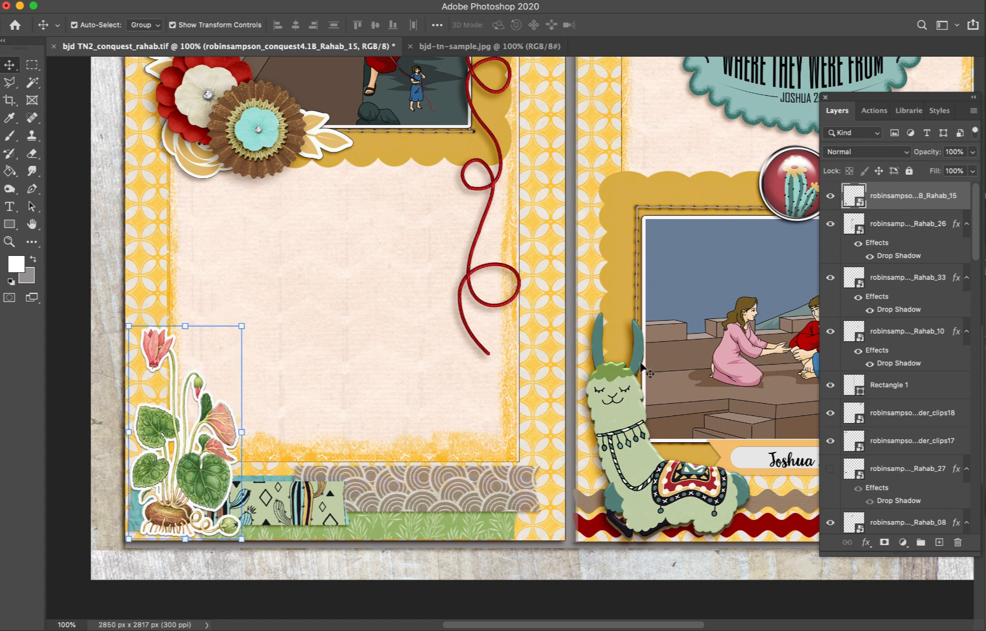
key("ctrl+minus")
key("ctrl+minus")
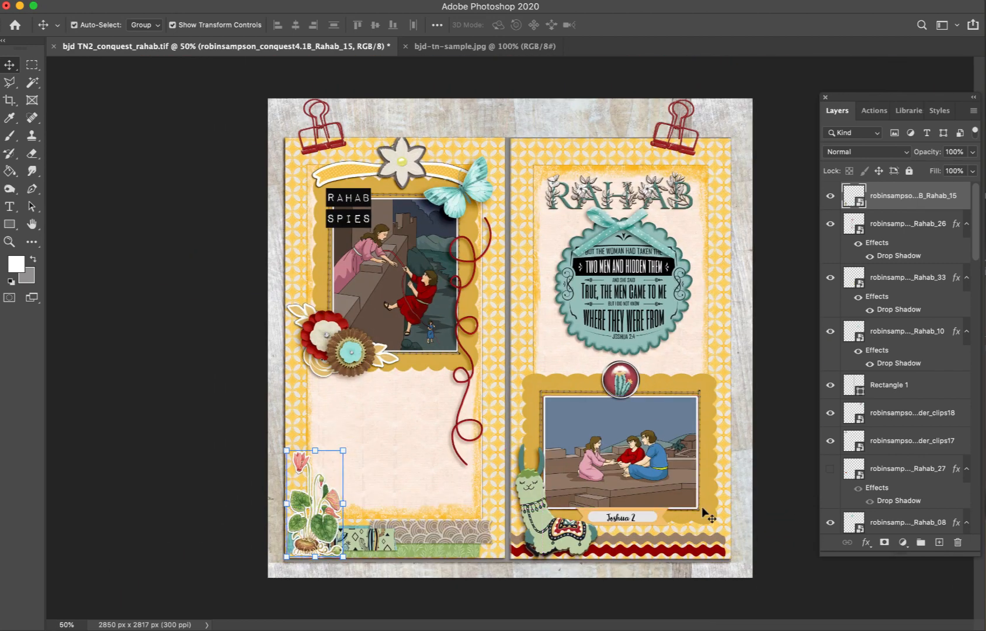
- Add a Lorem ipsum paragraph text box in Blossom Script Regular, 18 pt, to the empty area below the left photo
left_click(305, 444)
key("t")
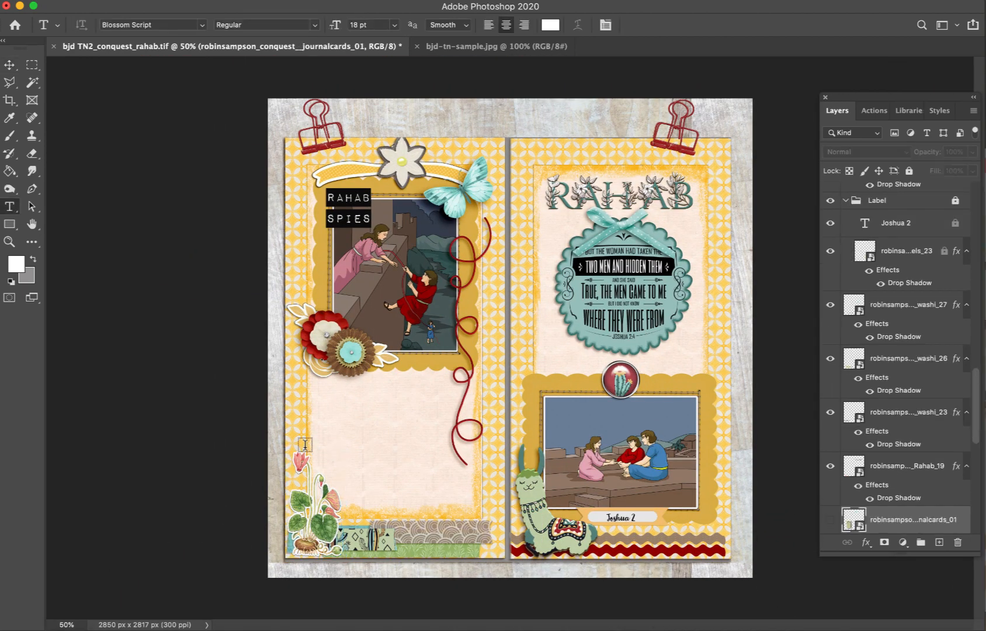
left_click_drag(332, 387, 459, 511)
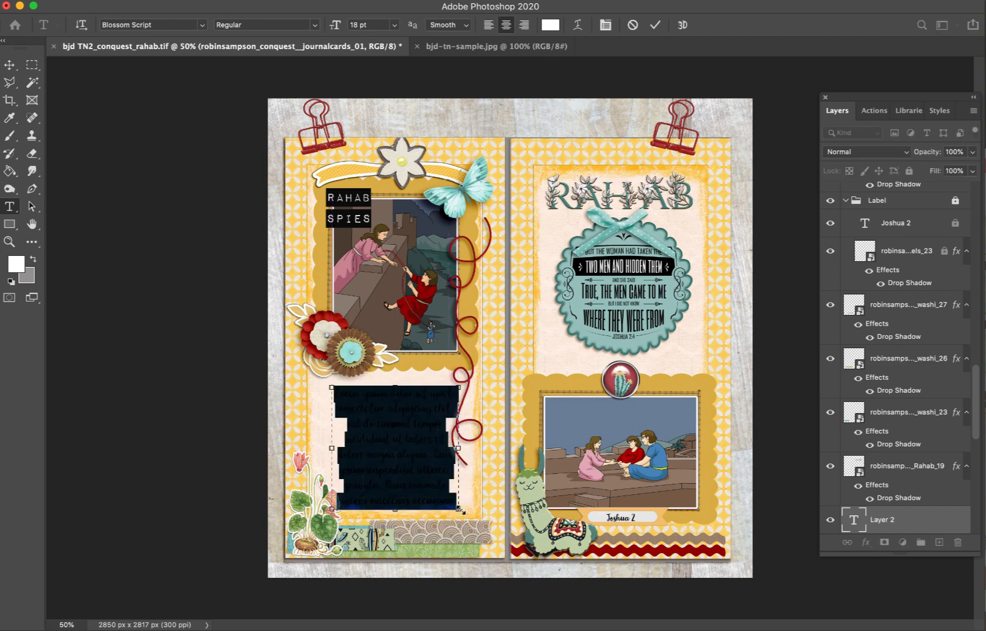
- Recolor all the placeholder paragraph text to near-black (040404), commit it and reselect the text
left_click(422, 426)
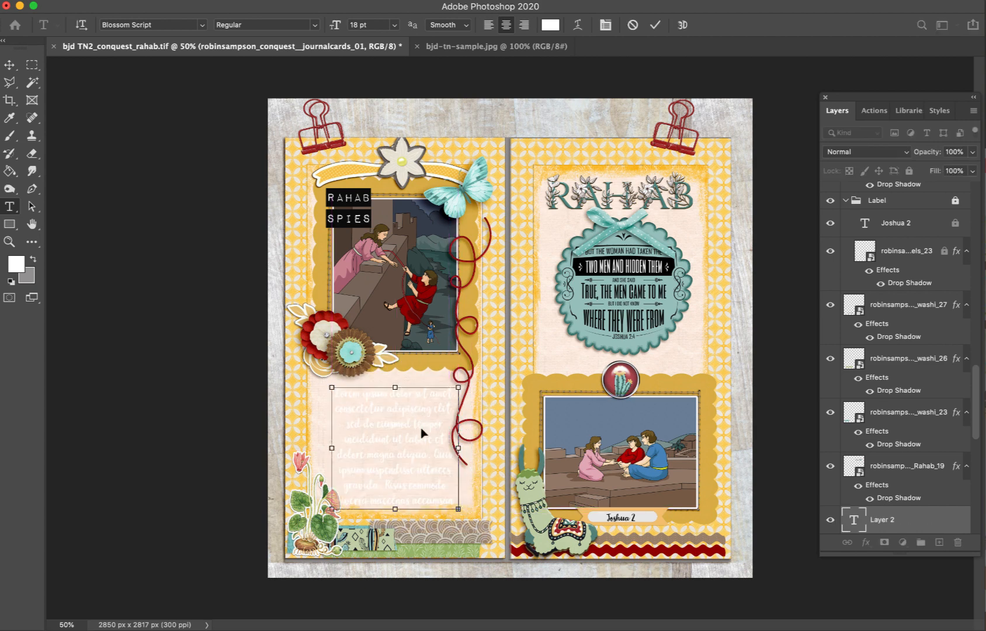
key("super+a")
left_click(550, 25)
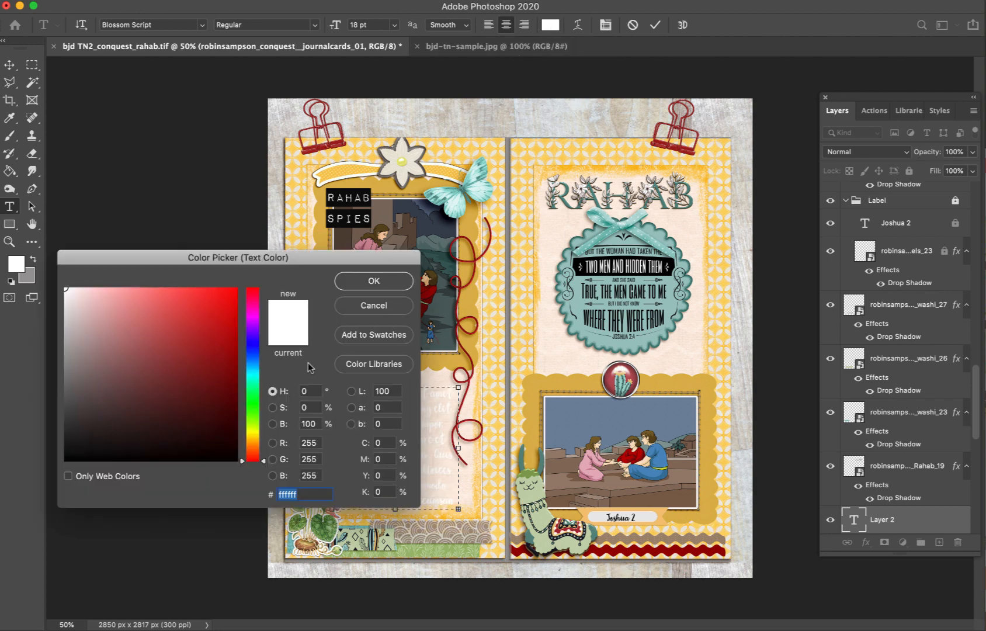
left_click(68, 457)
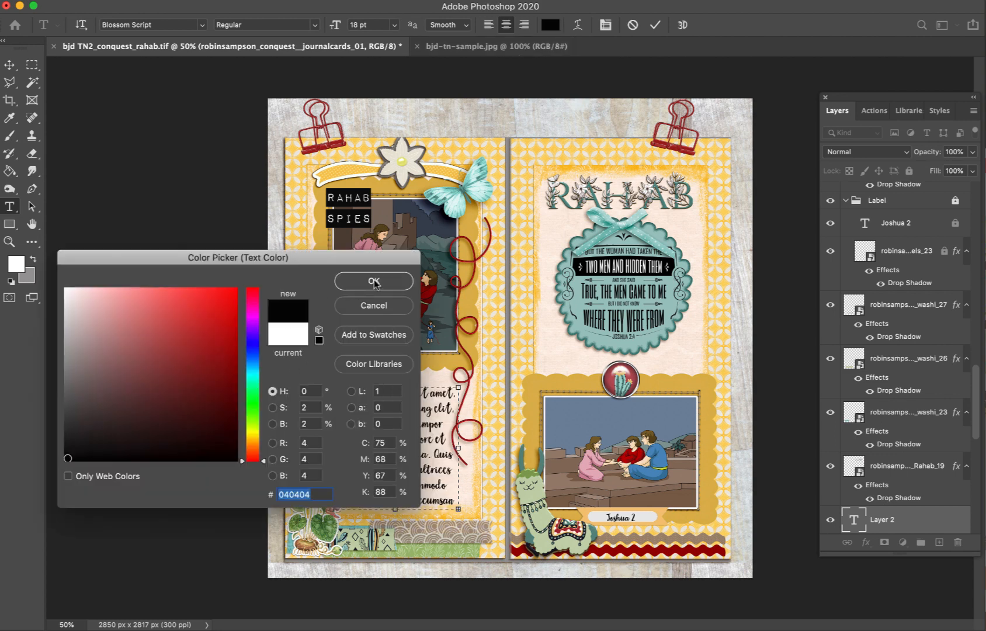
left_click(374, 282)
left_click(9, 65)
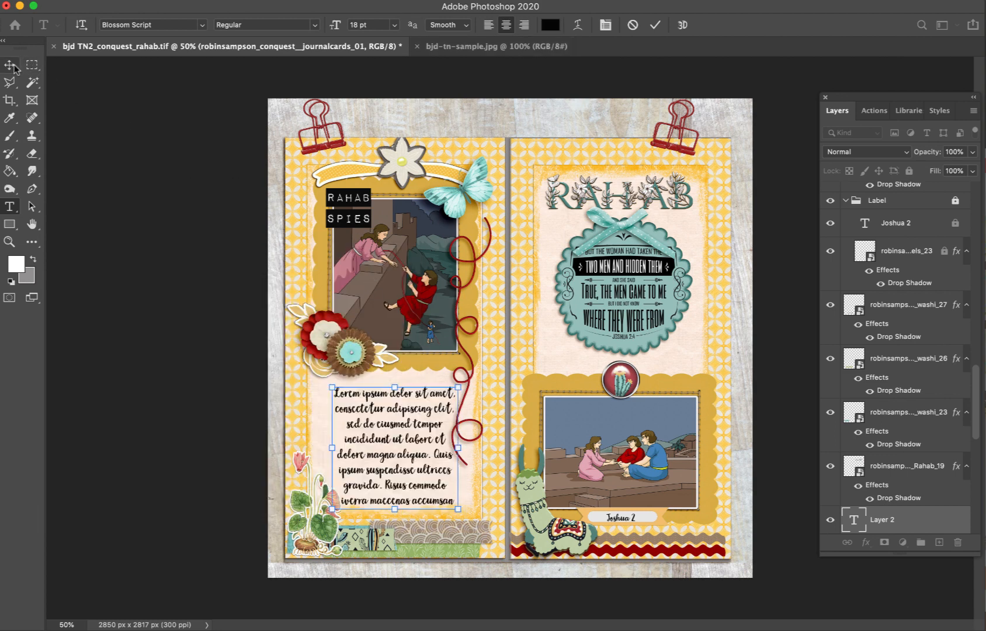
left_click(131, 208)
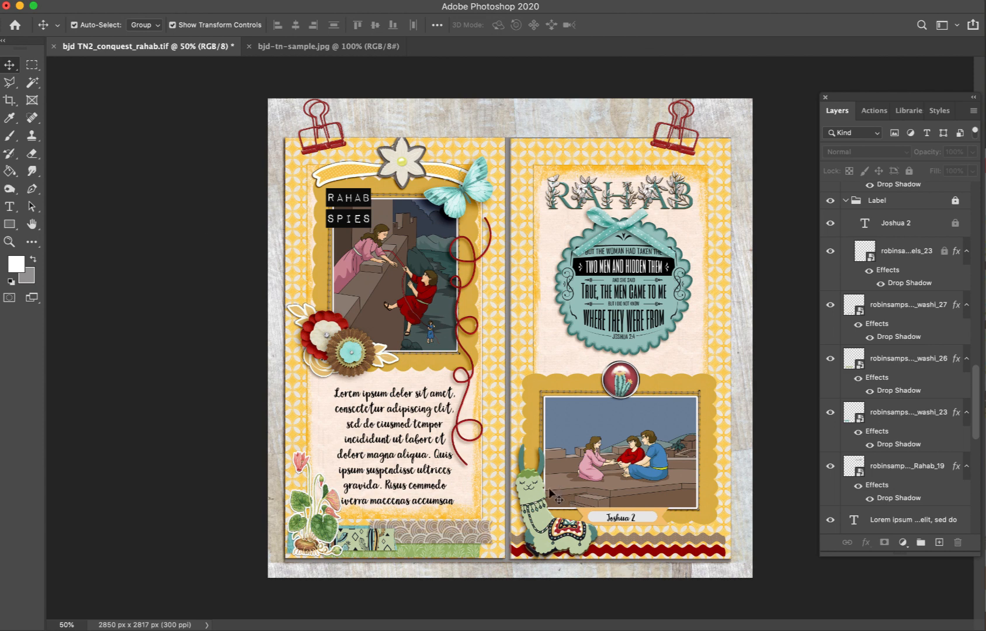
left_click(417, 428)
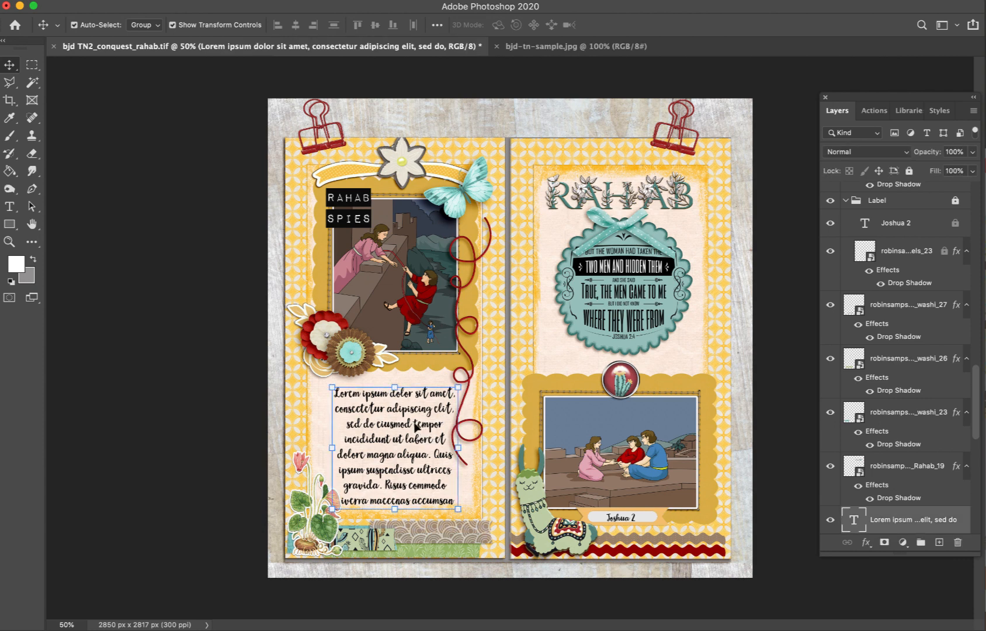
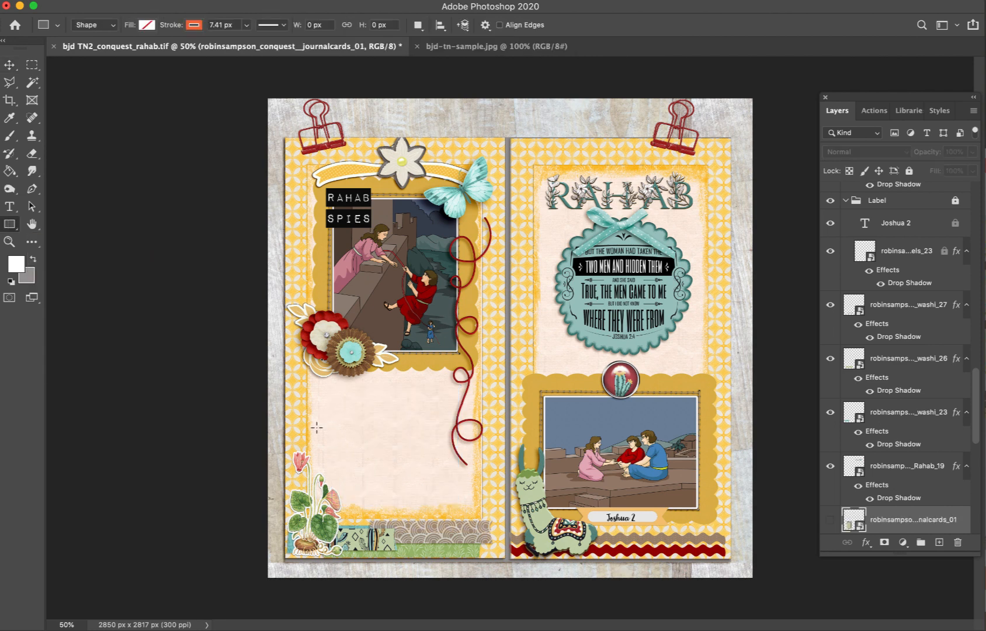
- Draw a 925 by 524 px rectangle in the lower part of the left page's empty area and fill it dark red
left_click_drag(316, 428, 475, 516)
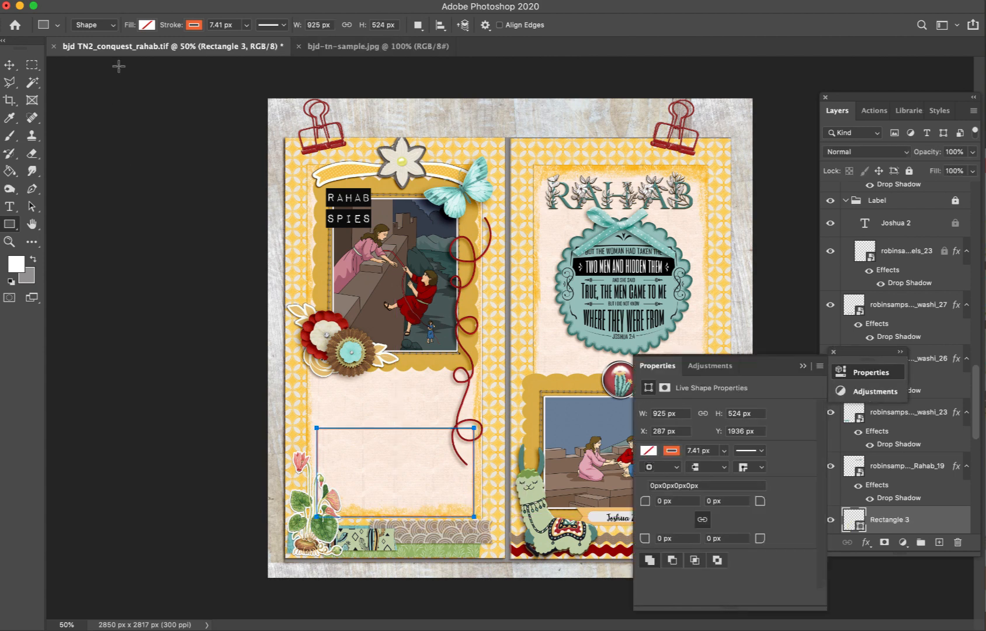
left_click(147, 25)
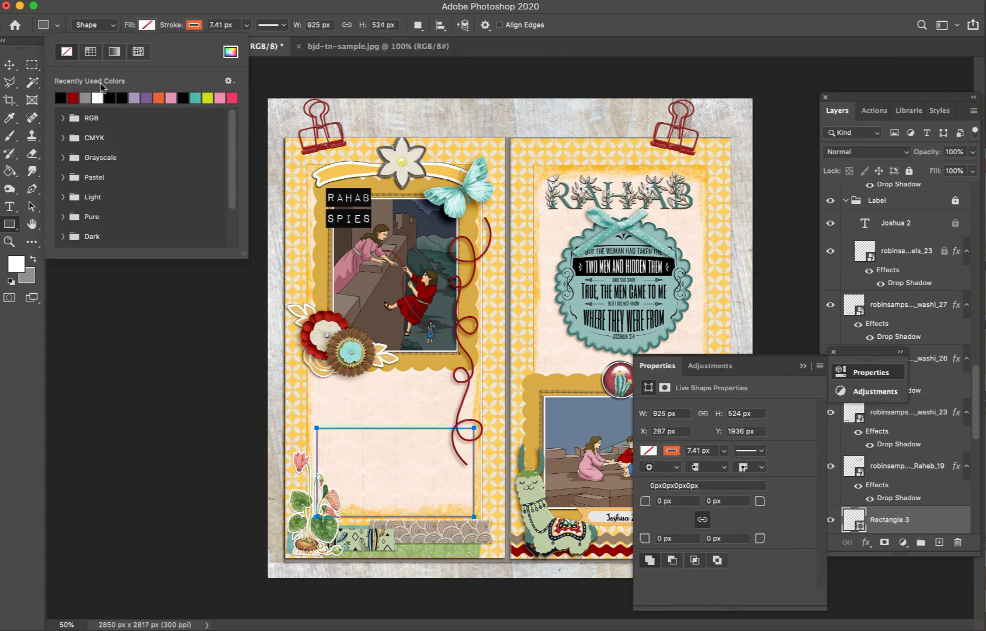
left_click(73, 97)
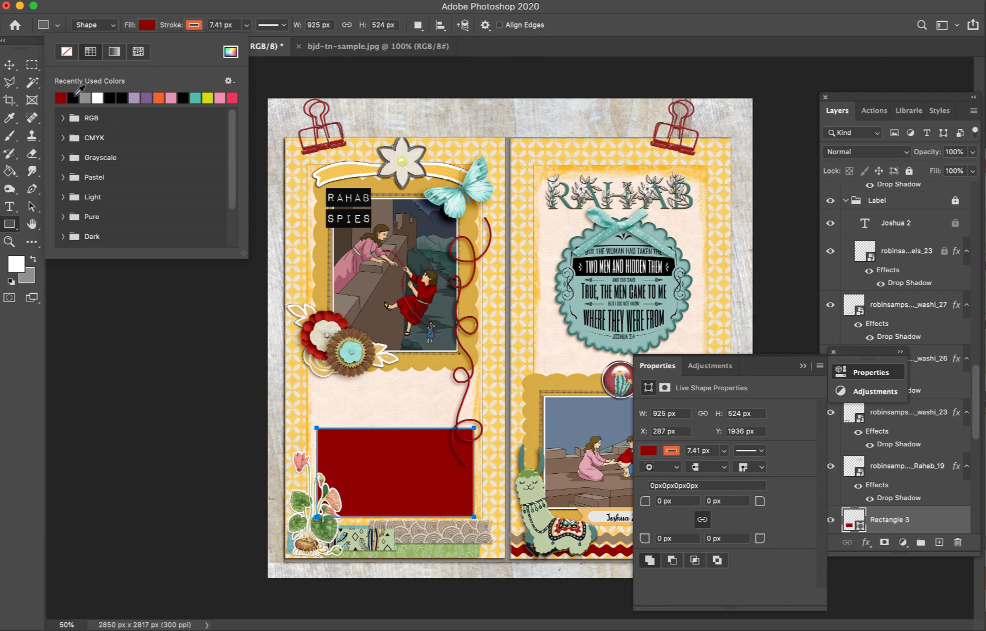
- Remove the orange stroke from the dark red rectangle and stretch it upward to 144.38% height, filling the area below the left photo
left_click(9, 64)
left_click(10, 225)
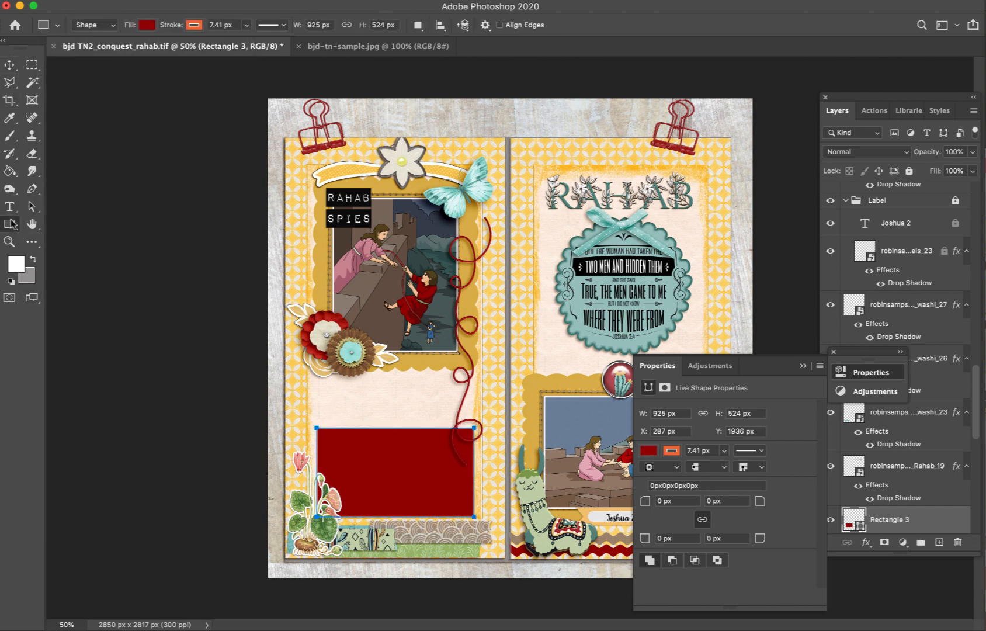
left_click(185, 28)
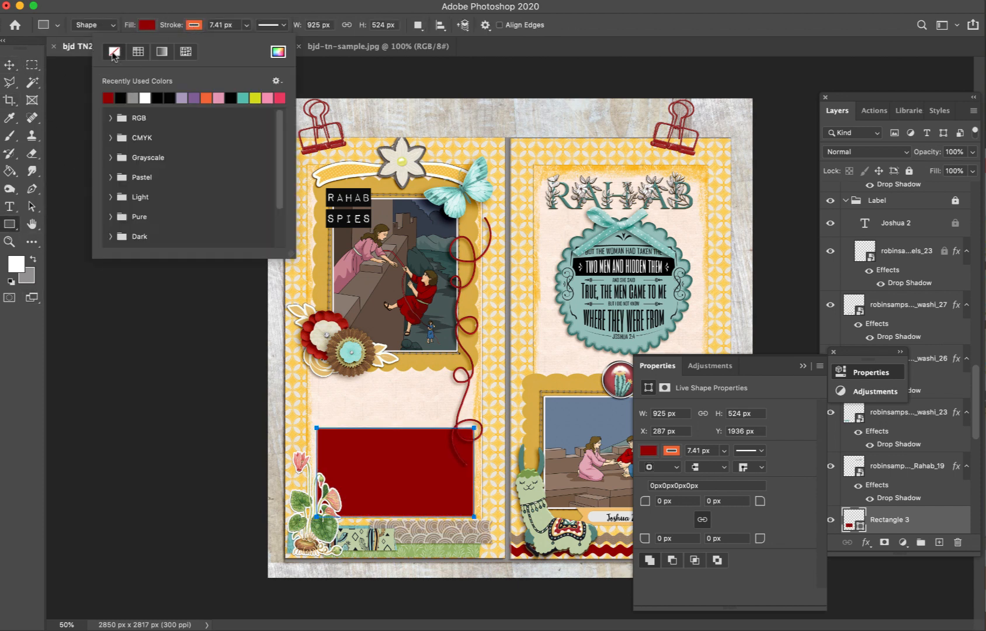
left_click(116, 52)
left_click(8, 65)
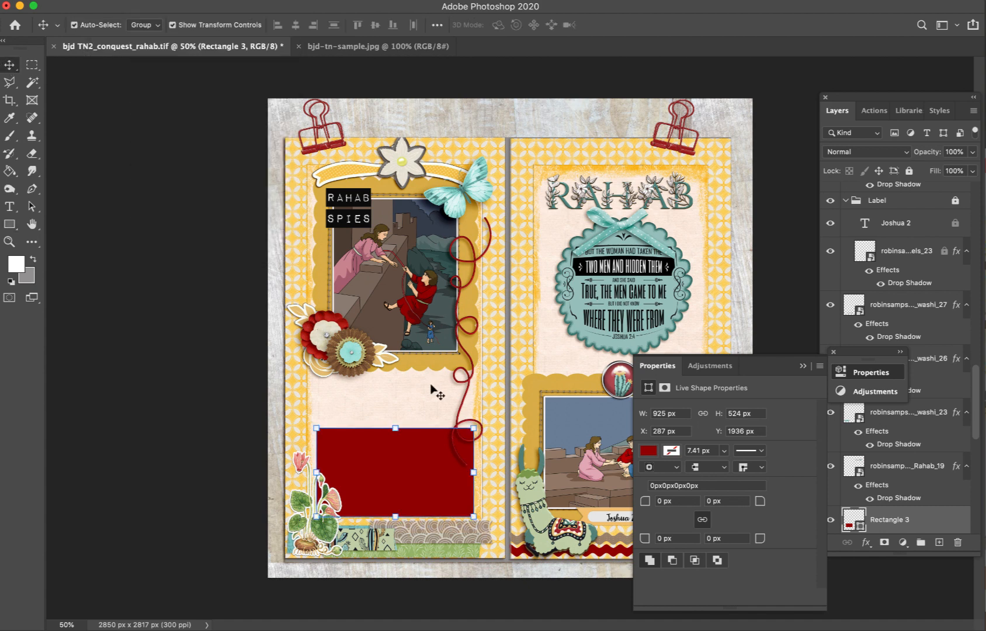
left_click(804, 367)
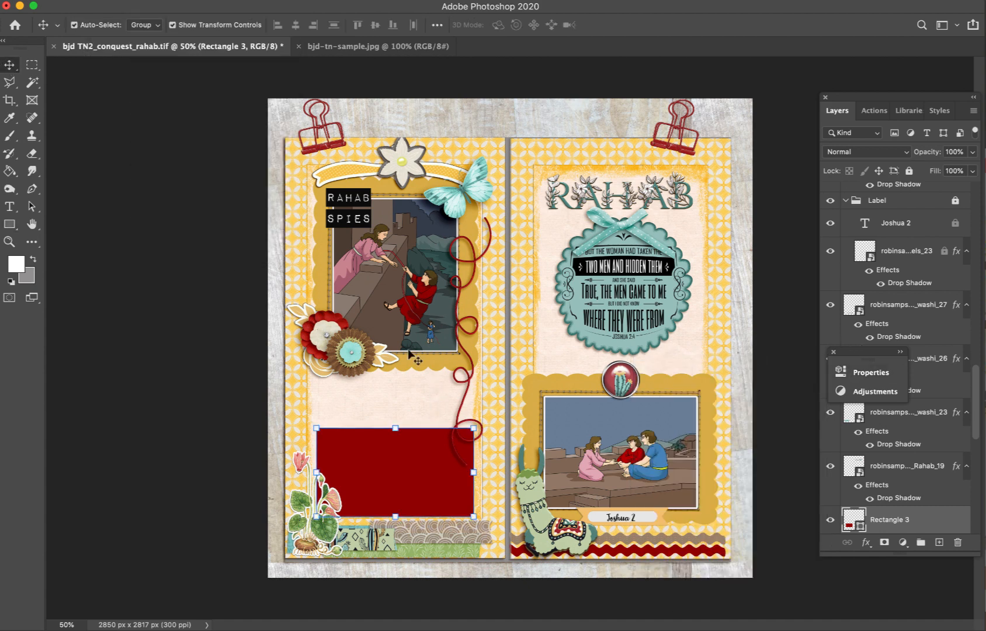
mouse_move(397, 429)
left_mouse_down()
mouse_move(392, 349)
mouse_move(400, 408)
left_mouse_up()
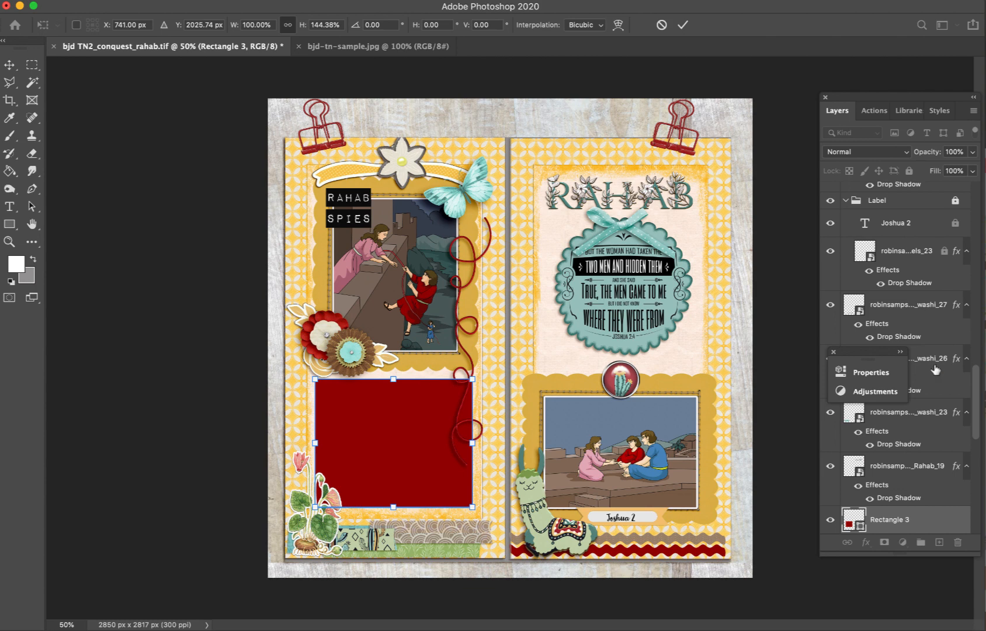
- Show the hidden Verse group without its labels_28 mat and bring the group to the front of the layer stack
scroll(934, 369, "down", 5)
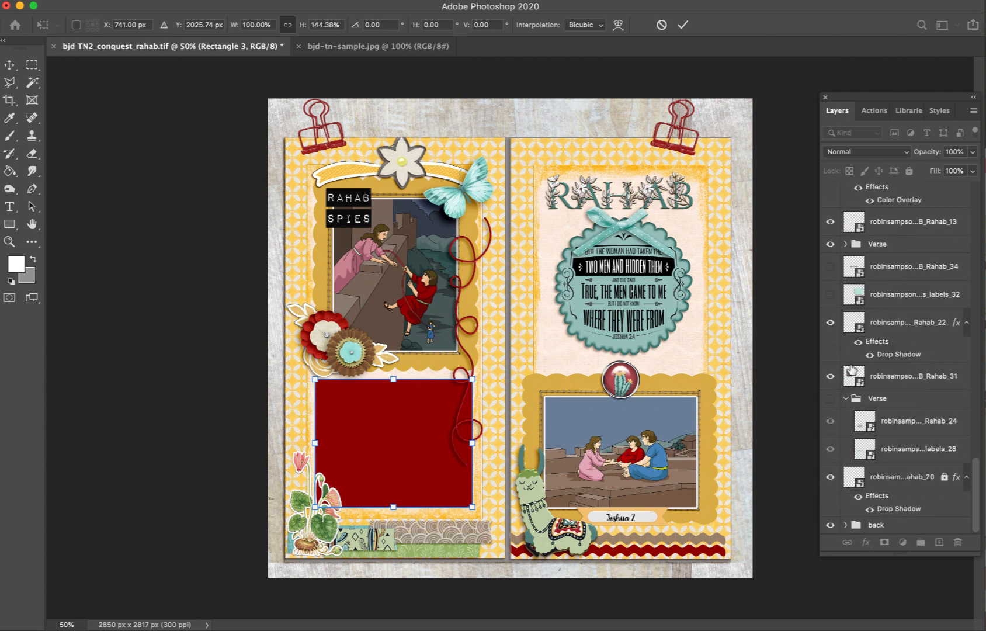
left_click(830, 398)
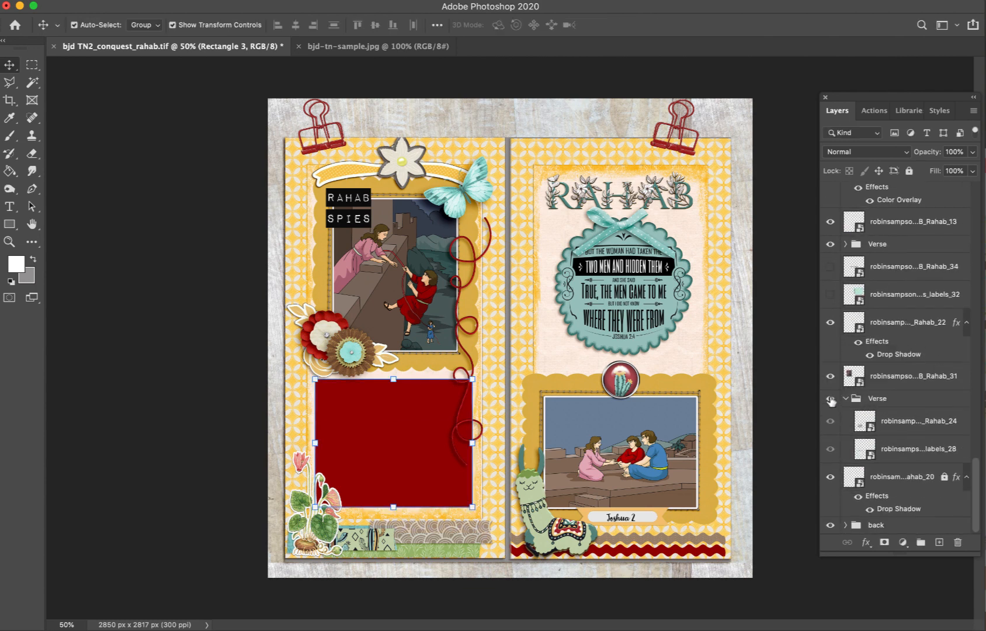
left_click(830, 449)
left_click(887, 399)
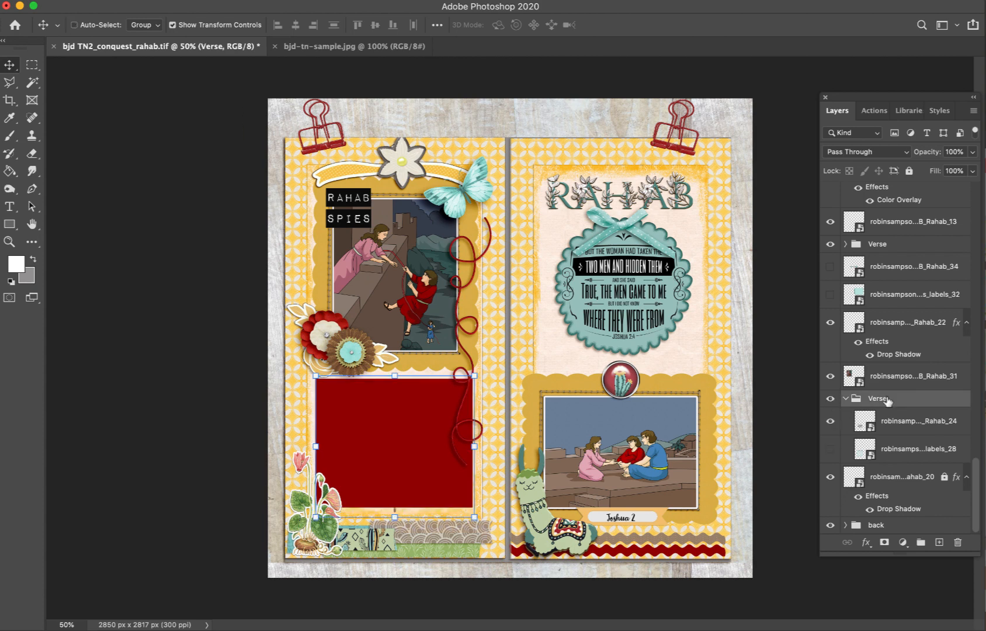
key("super+shift+]")
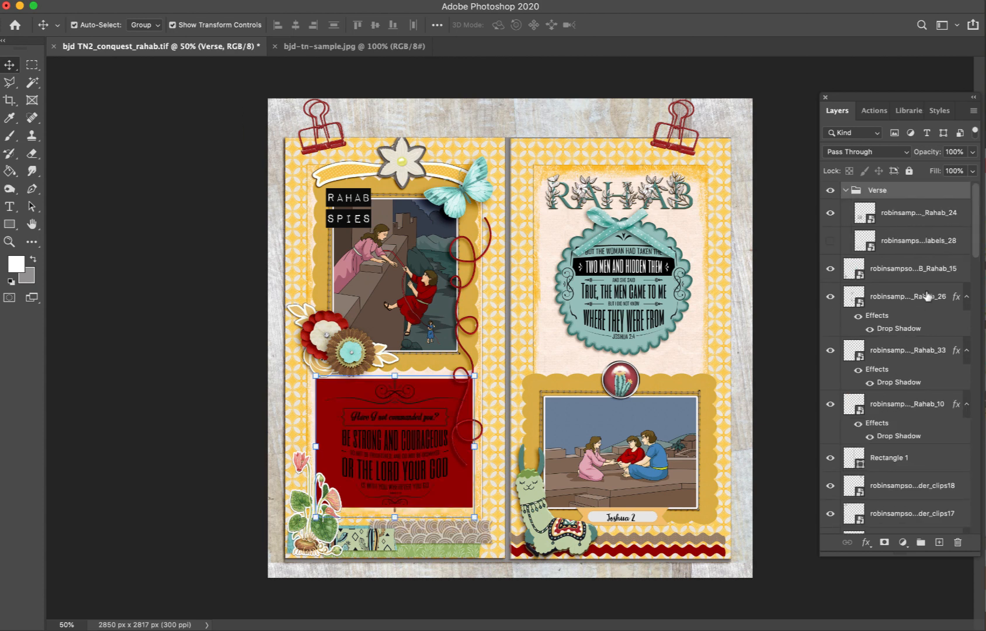
- Apply a near-white Color Overlay to the Rahab_24 verse art on the dark red rectangle
left_click(891, 214)
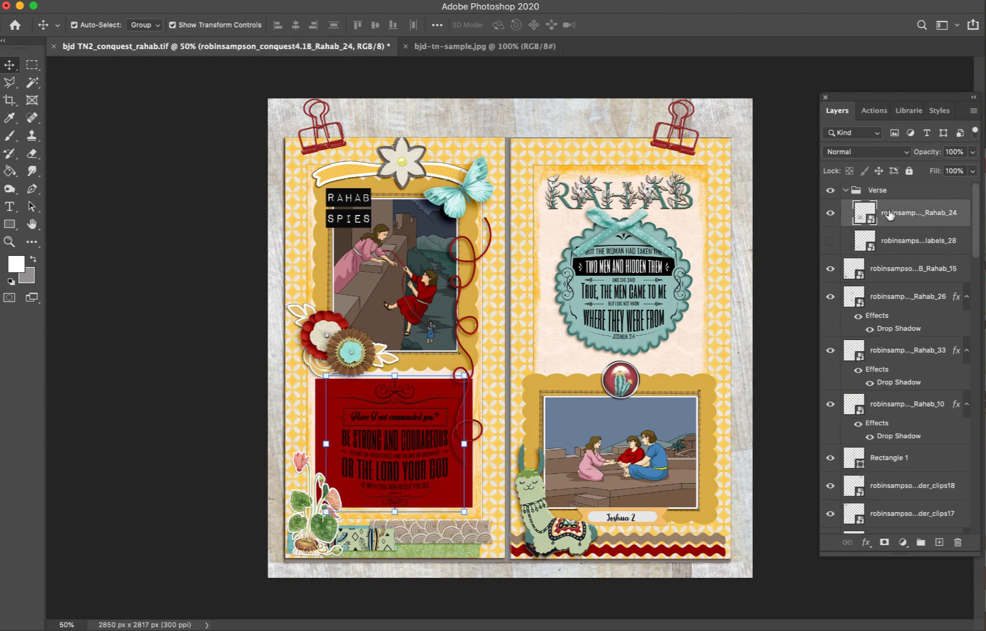
left_click(866, 542)
left_click(899, 629)
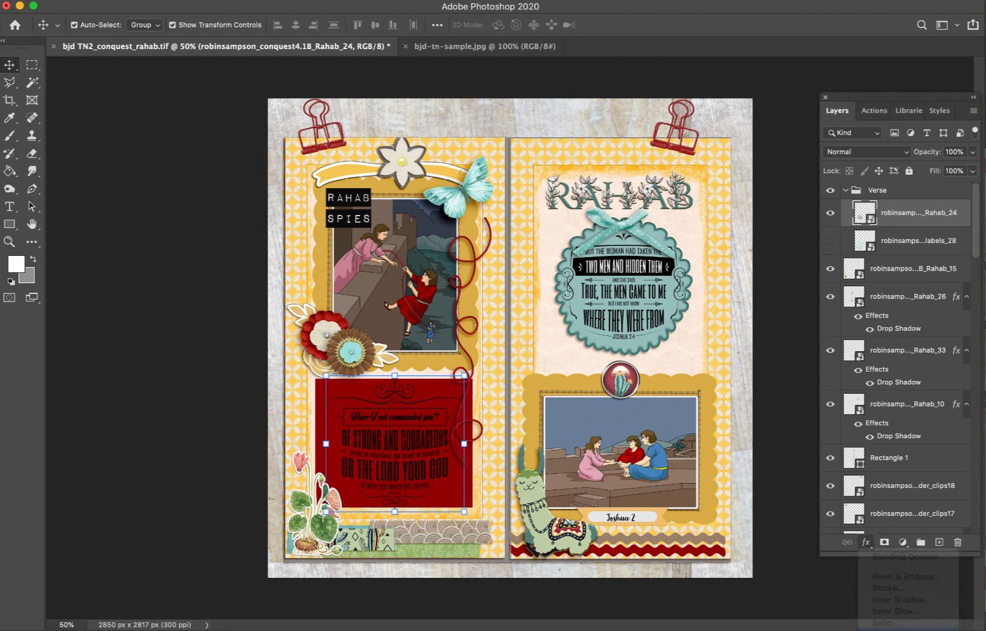
left_click(314, 400)
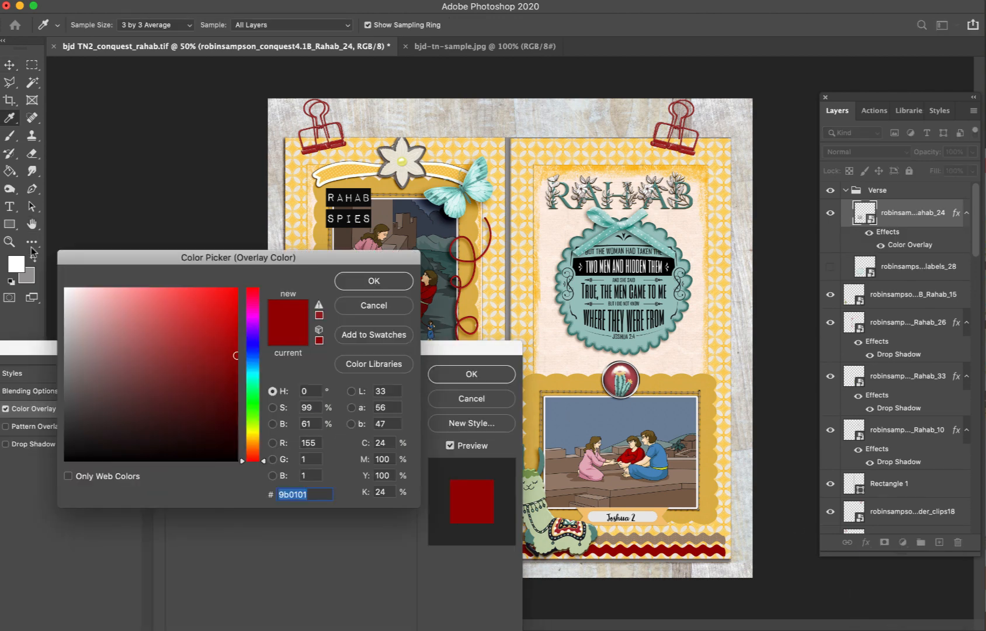
left_click(70, 287)
left_click(367, 281)
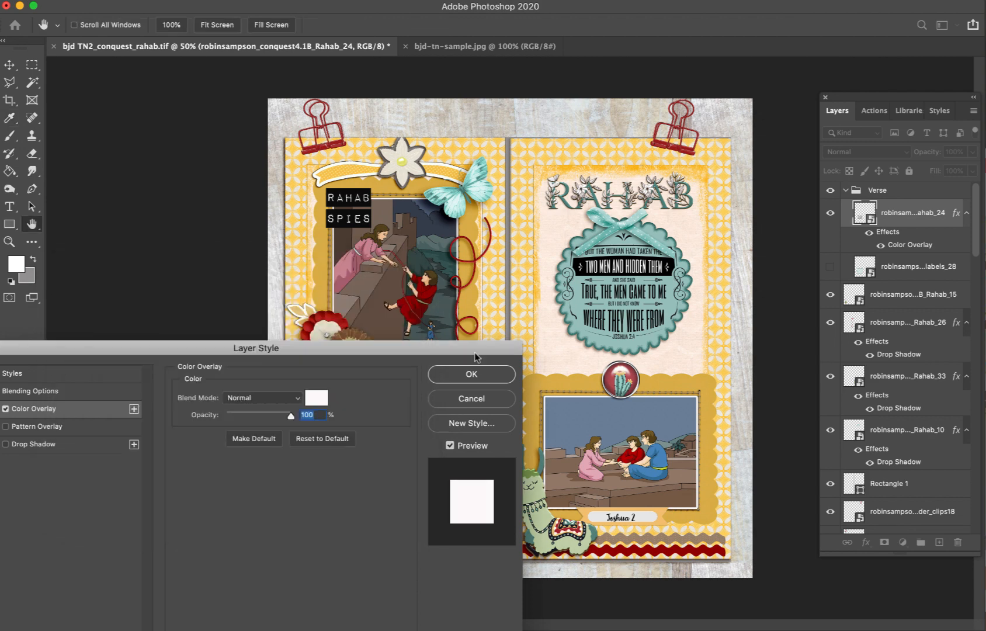
left_click(480, 378)
left_click(143, 447)
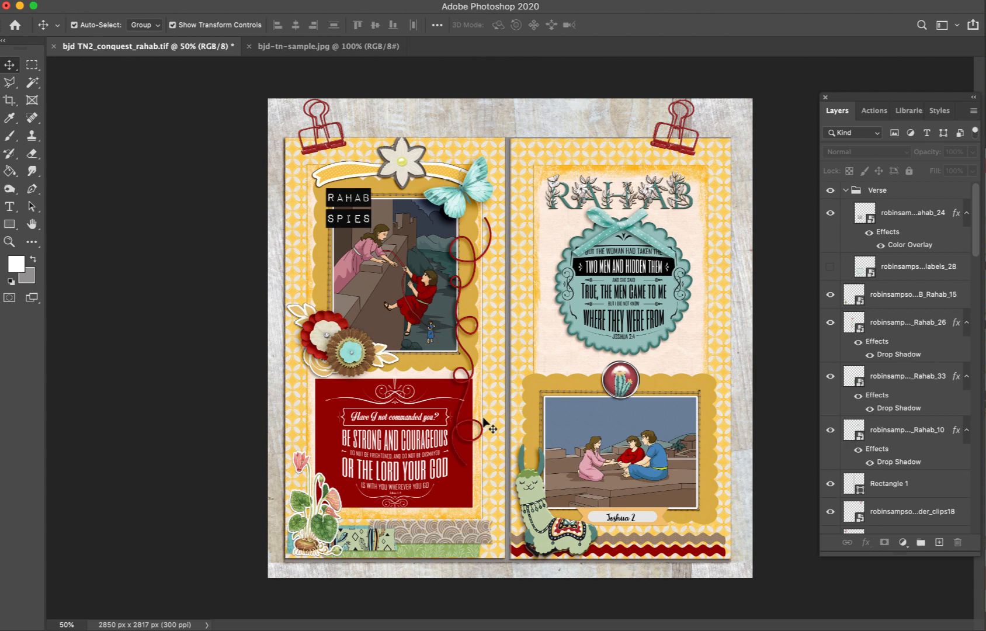
- Move the curly red cord toward the page fold so it clears the verse text
left_click_drag(482, 432, 491, 437)
left_click_drag(494, 437, 495, 437)
left_click_drag(514, 216, 504, 211)
key("Return")
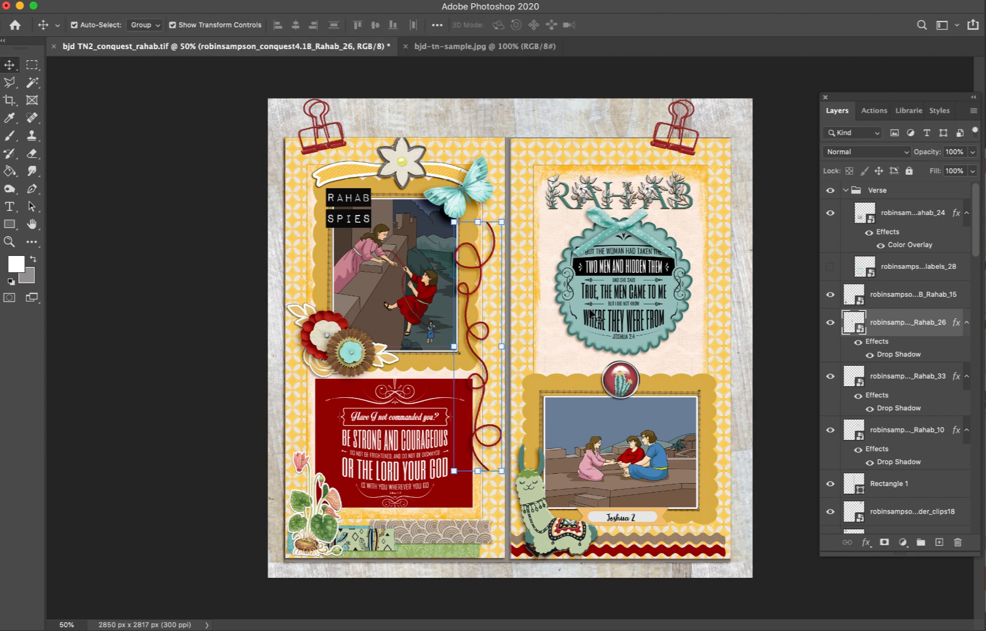
- From Lingo's Lesson 4.1B Rahab section, place robinsampson_conquest4.1B_Rahab_31.png on the dex card, shrink it and move it to the frame's upper-left corner
left_click(688, 341)
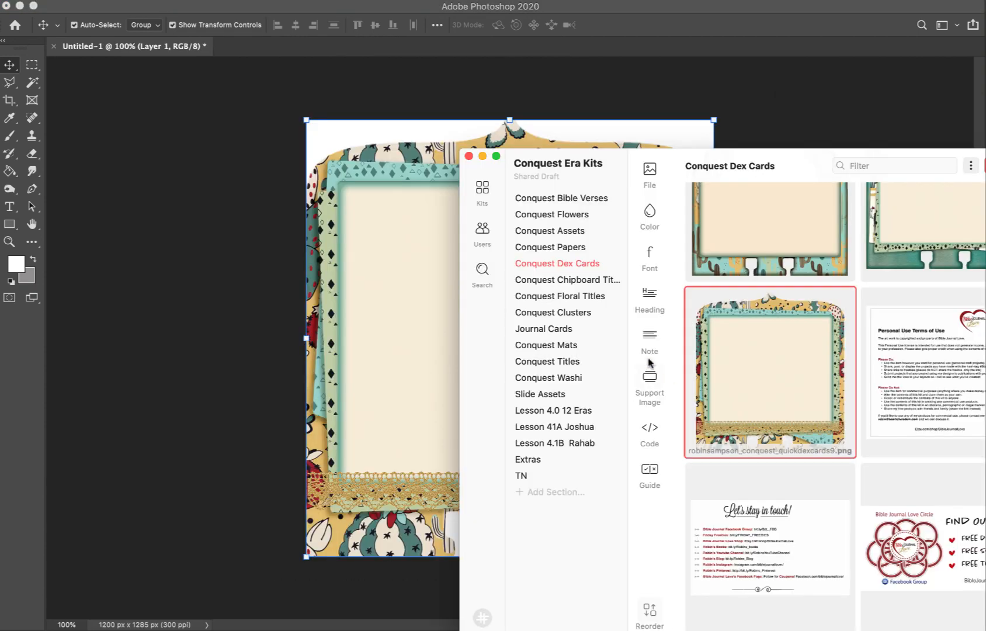
left_click(577, 444)
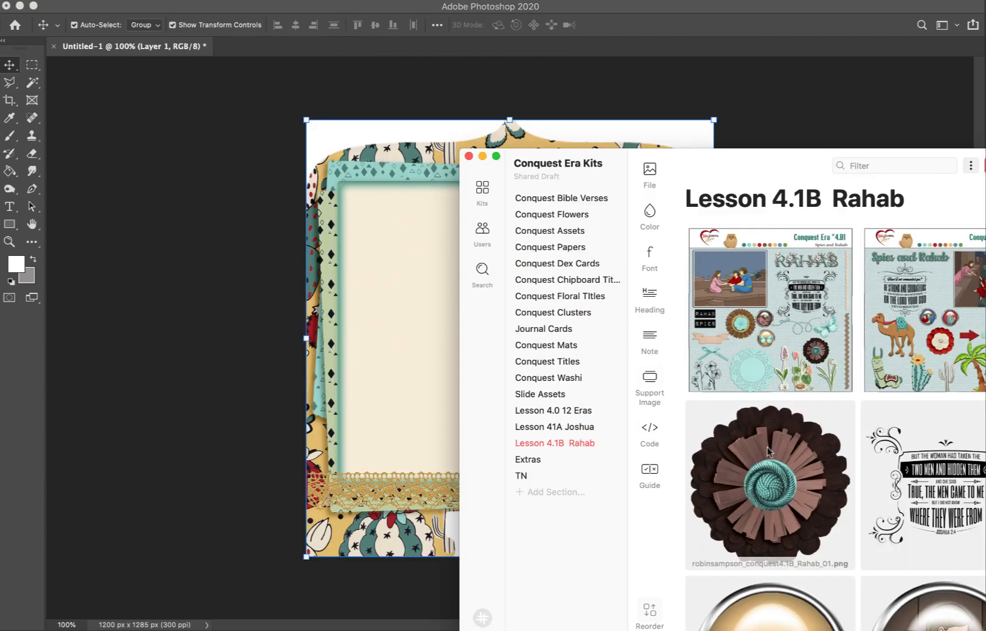
scroll(766, 409, "down", 10)
scroll(766, 443, "down", 15)
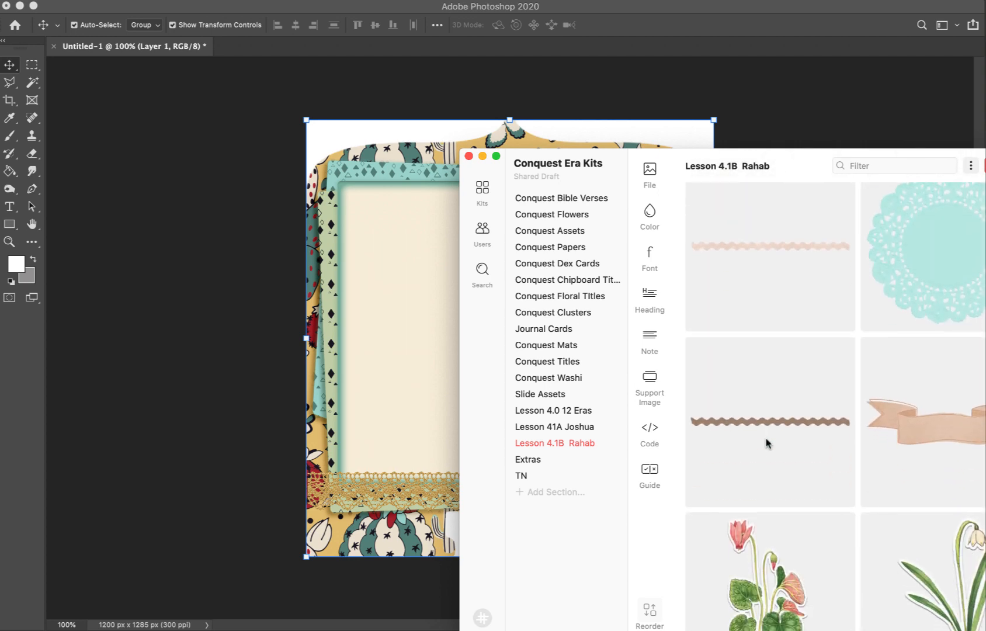
scroll(766, 443, "down", 15)
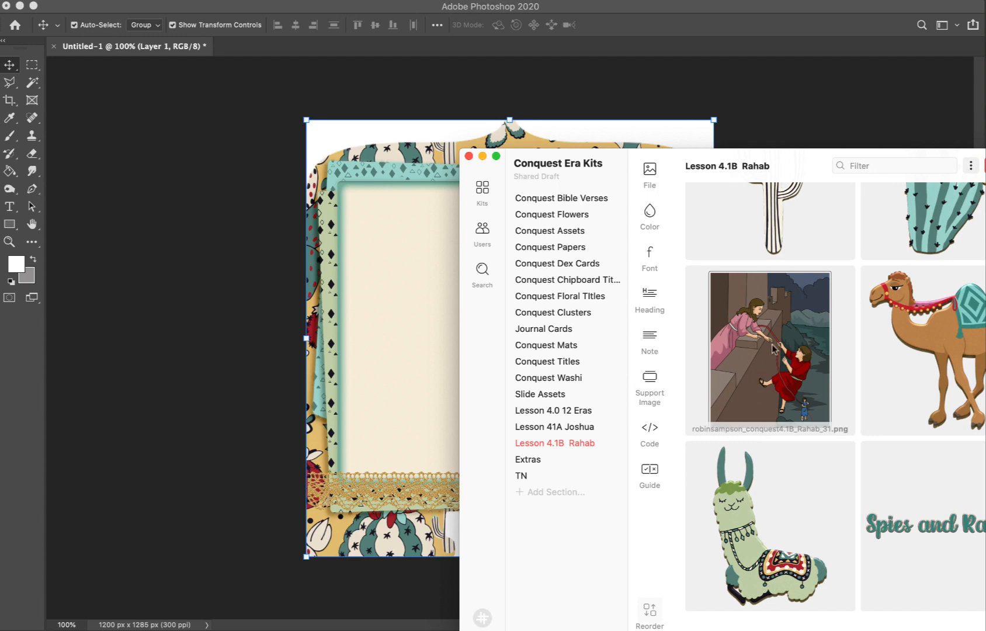
left_click_drag(772, 351, 314, 285)
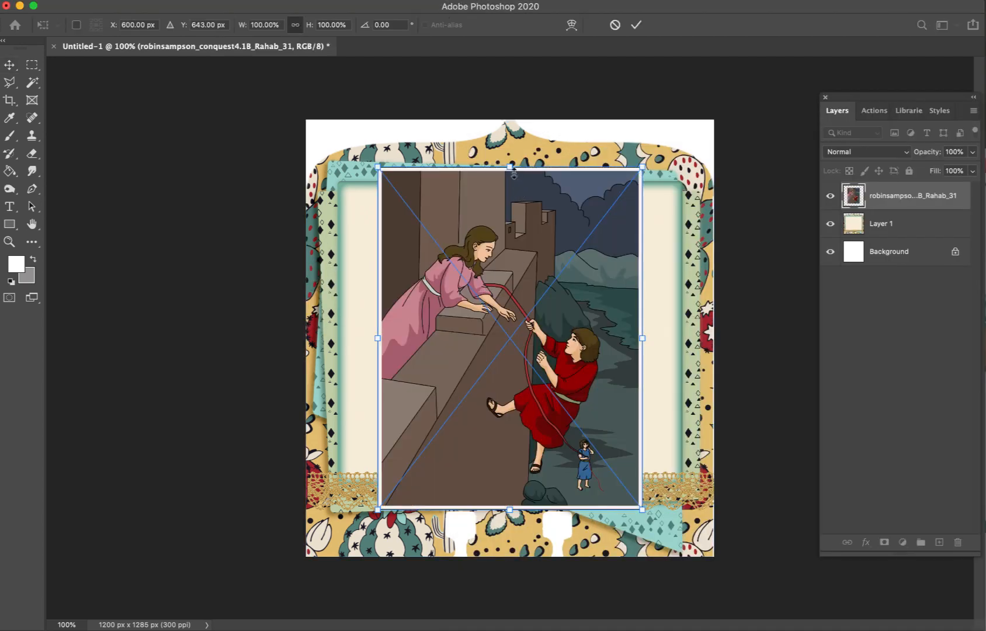
left_click_drag(510, 167, 511, 264)
left_click_drag(519, 312, 451, 233)
key("Return")
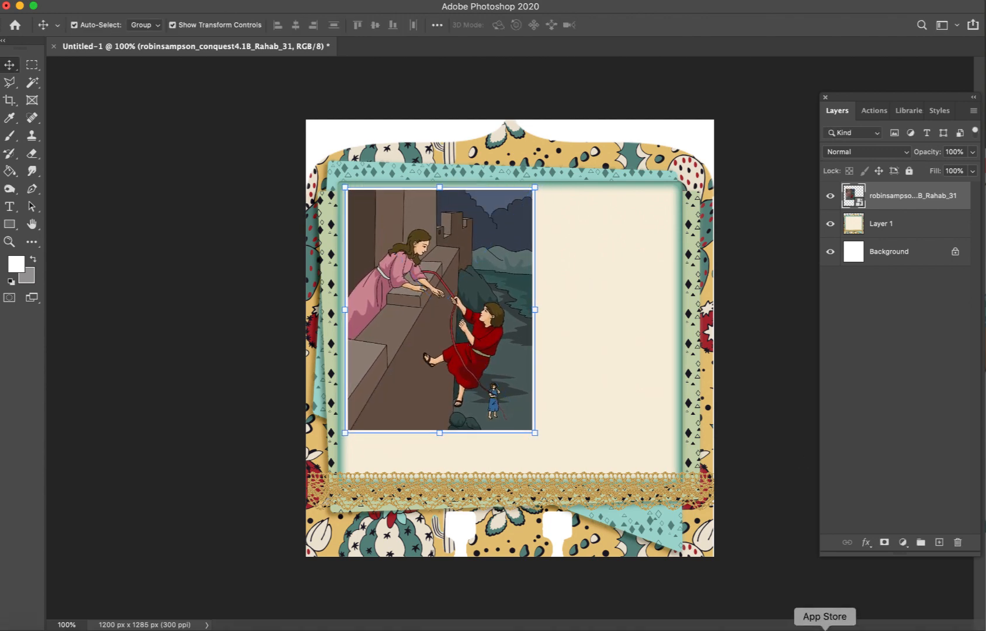
- Place the Spies and Rahab title from Lingo across the top of the card frame, with the picture lowered beneath it
left_click(882, 629)
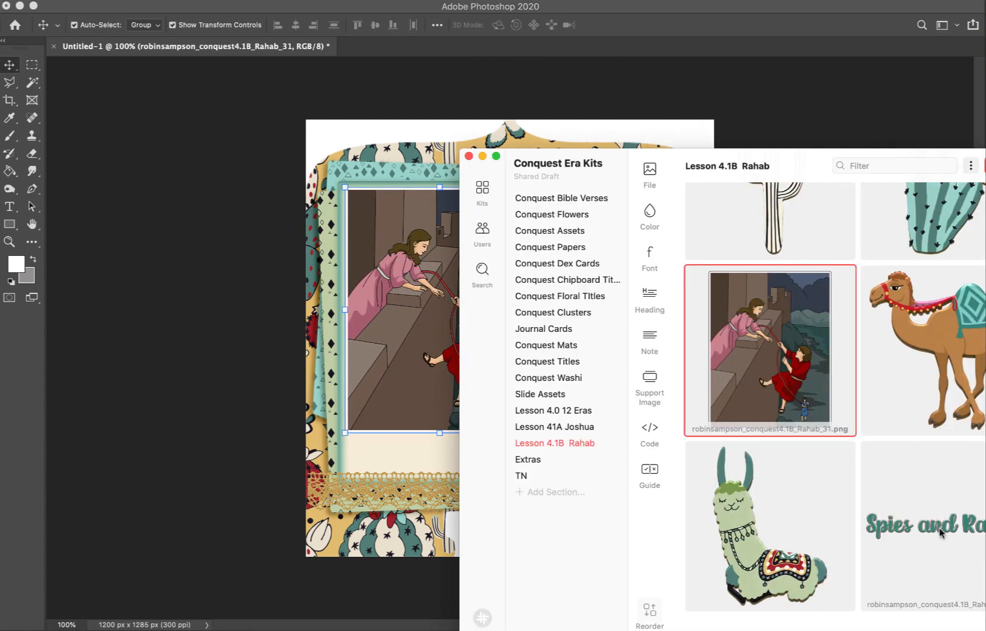
left_click_drag(941, 533, 514, 269)
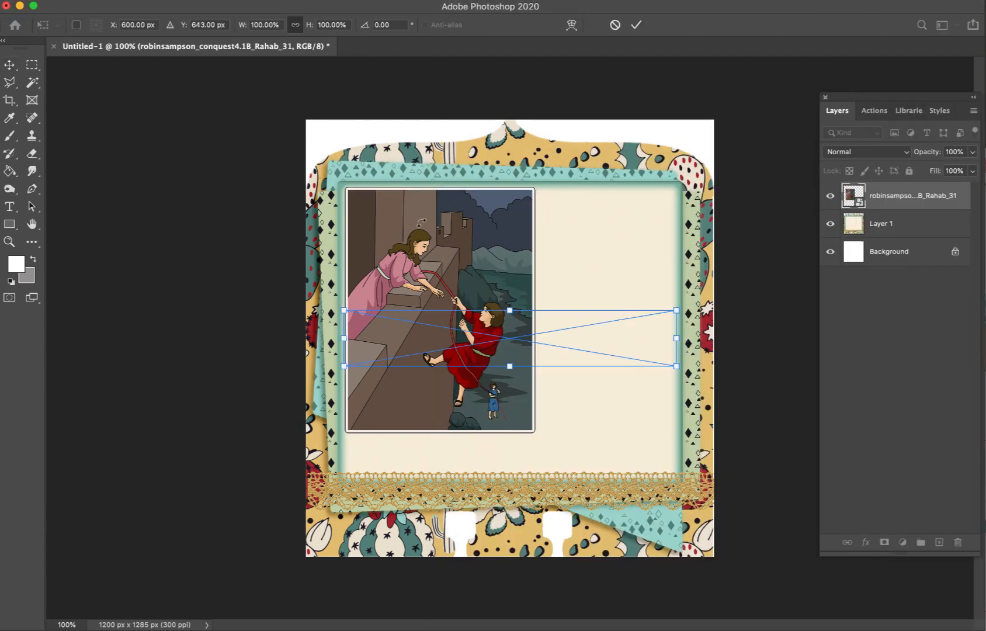
left_click_drag(436, 234, 433, 274)
key("Return")
left_click_drag(561, 334, 556, 194)
- Scale the Rahab picture to 56.50% and position it in the left half of the frame below the title
left_click(439, 241)
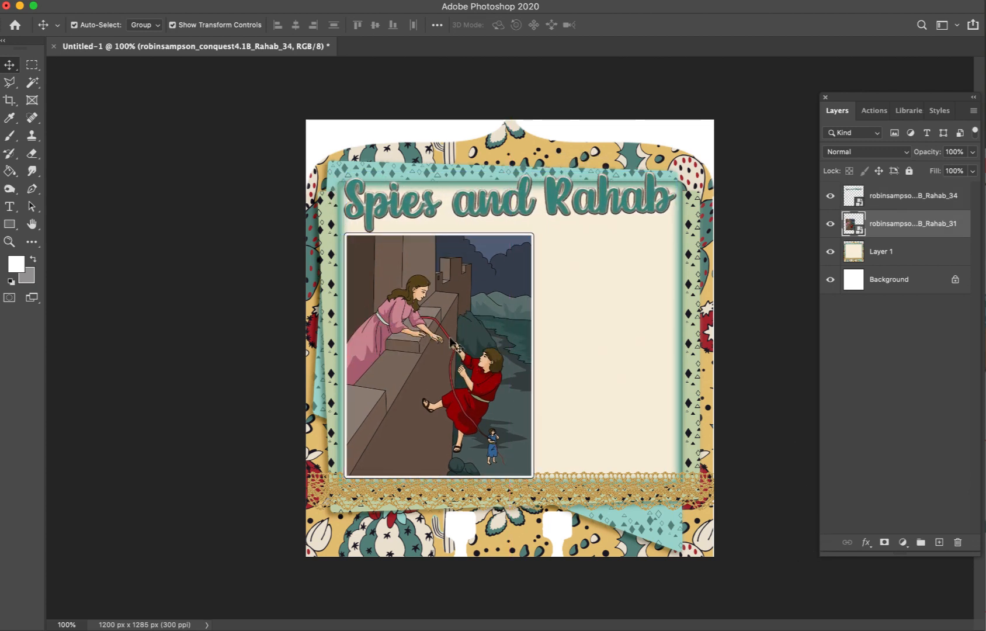
left_click_drag(439, 234, 439, 282)
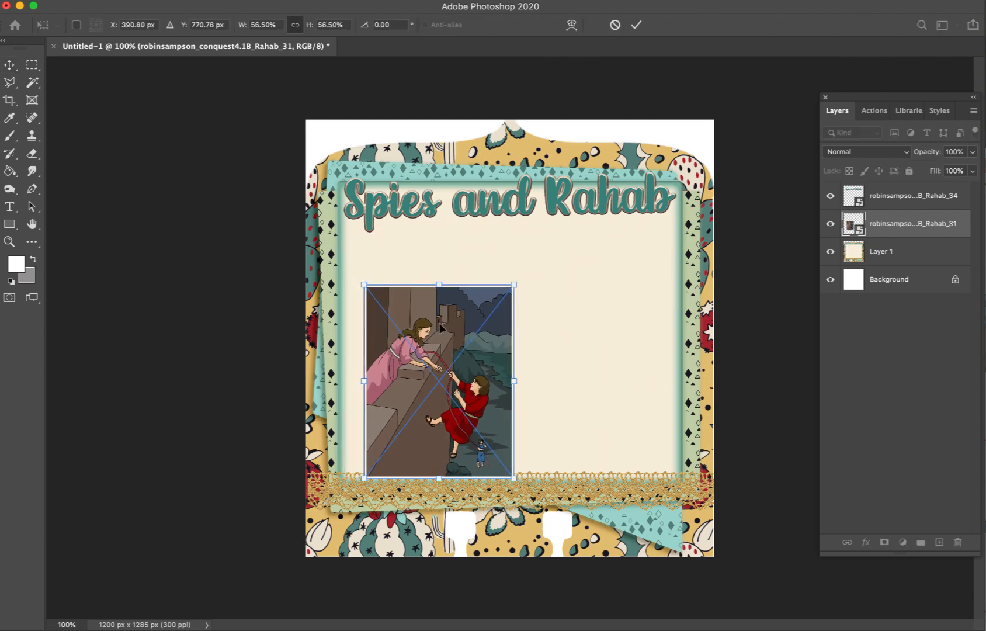
left_click_drag(439, 321, 435, 285)
key("Return")
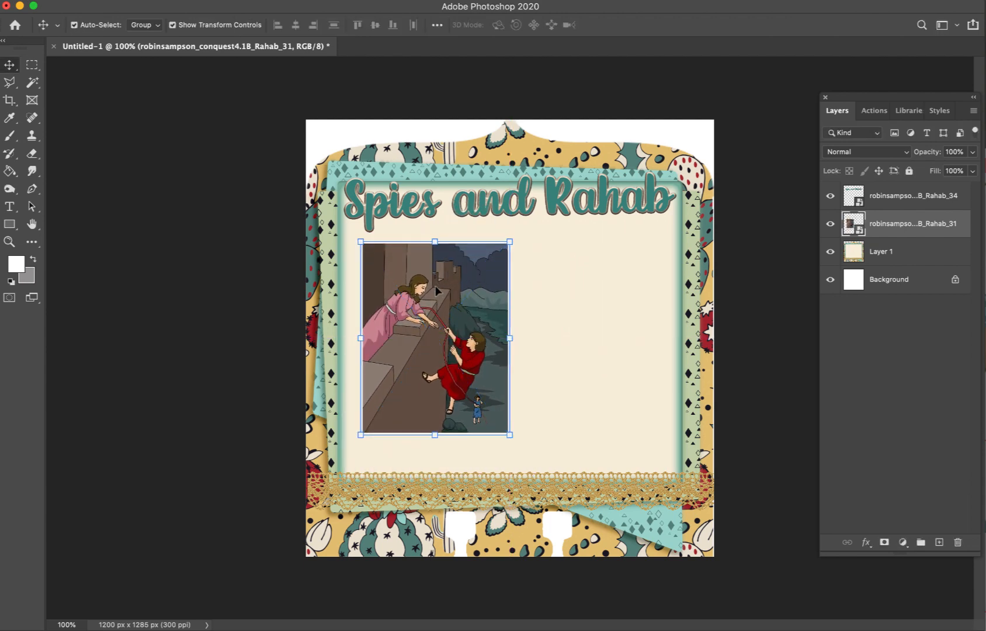
- Add the black "Be strong and courageous" verse art to the card, shrink it and position it beside the picture
left_click(679, 621)
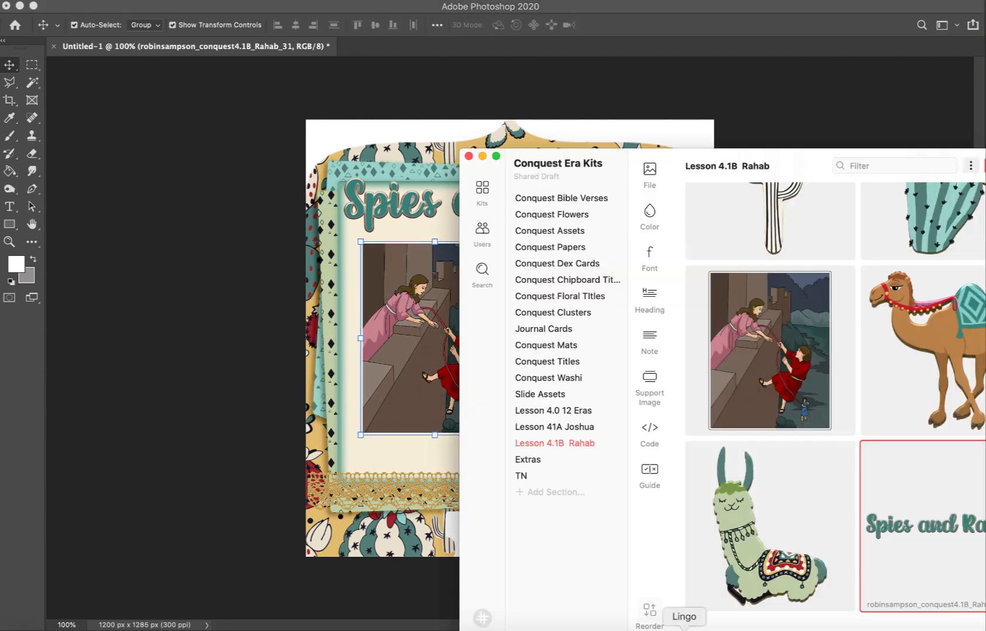
scroll(840, 326, "up", 5)
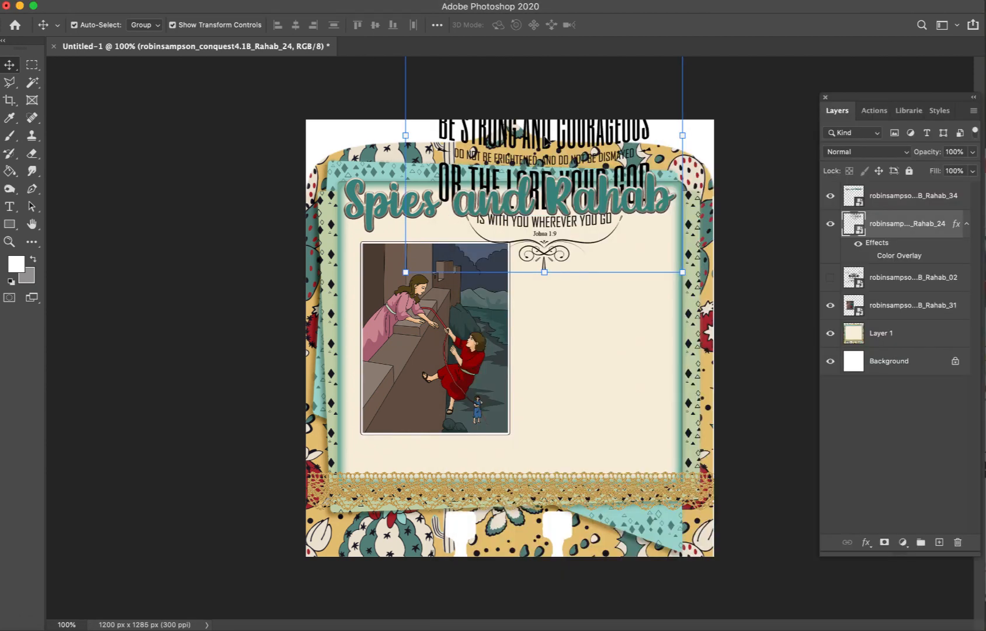
left_click_drag(595, 123, 606, 326)
left_click_drag(554, 203, 562, 280)
left_click_drag(565, 327, 578, 287)
key("Return")
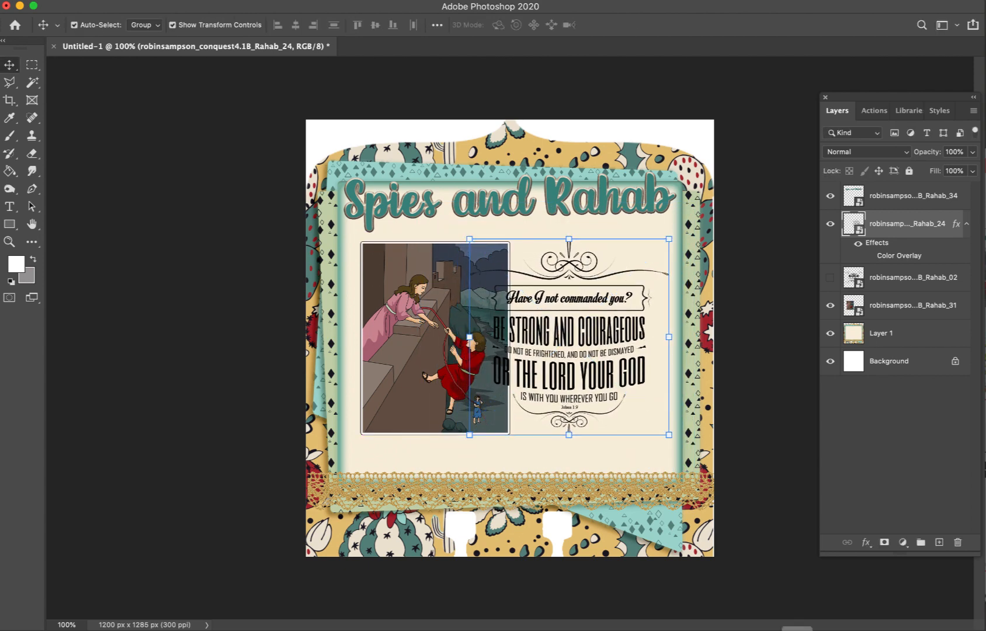
- Switch to Lingo and place the teal scalloped circle mat from Conquest Mats on the card, over the verse
left_click(684, 629)
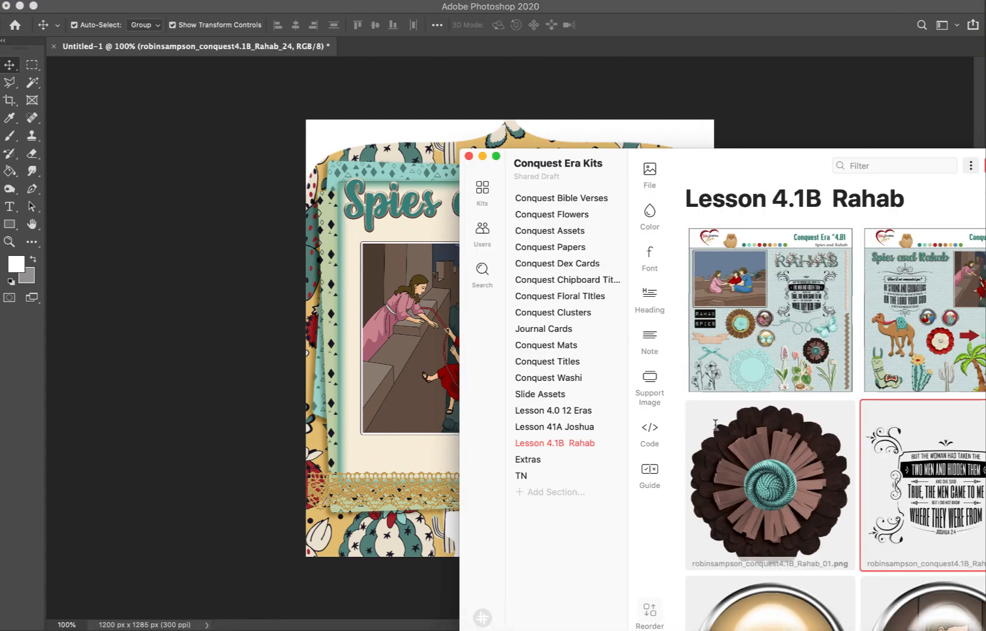
scroll(715, 425, "down", 10)
left_click(530, 346)
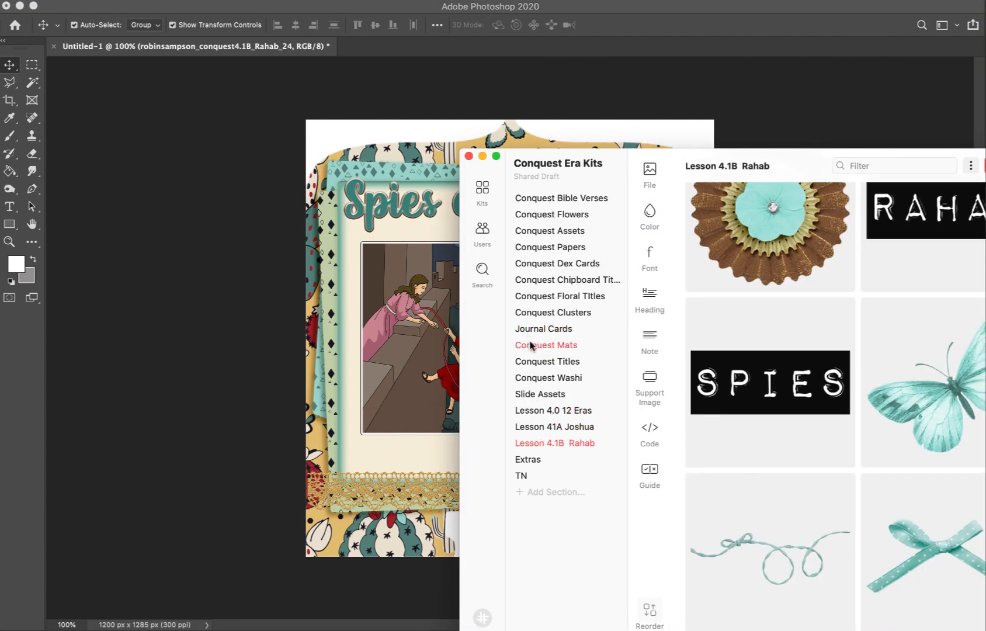
scroll(797, 346, "down", 6)
scroll(798, 346, "down", 15)
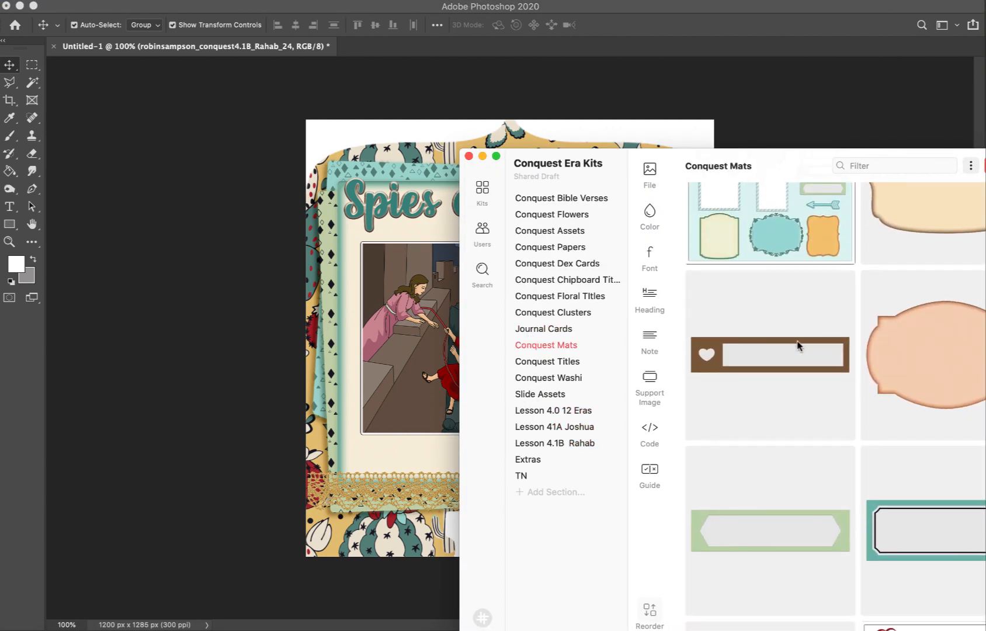
scroll(798, 346, "up", 15)
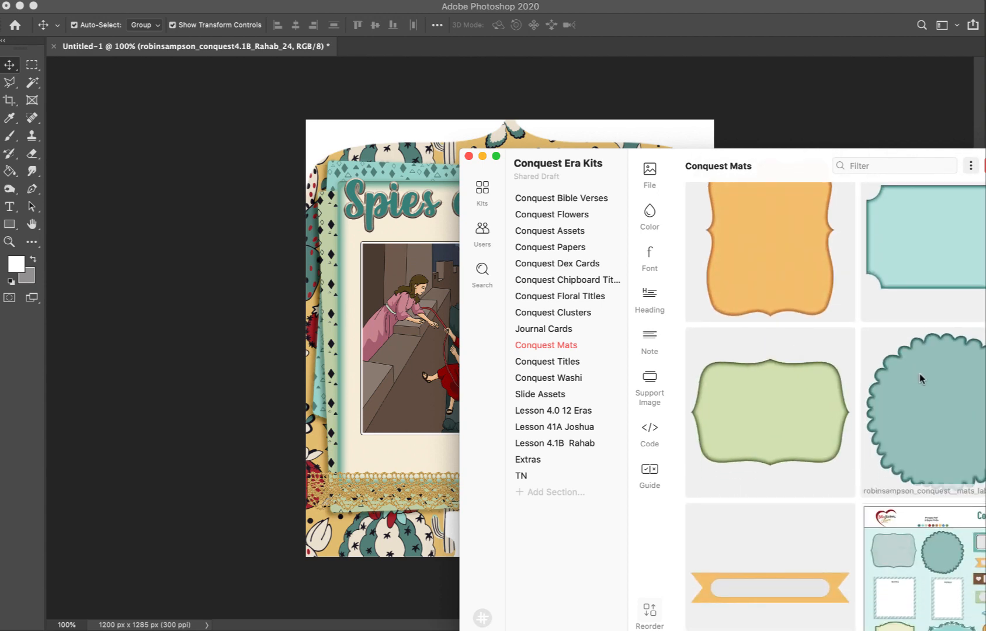
left_click_drag(926, 382, 340, 241)
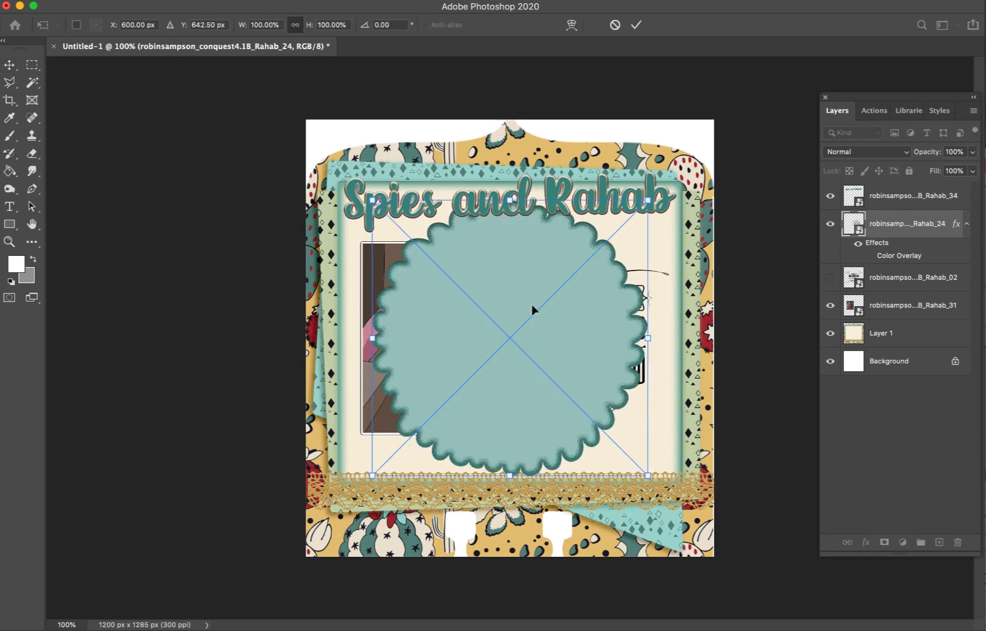
left_click_drag(508, 296, 554, 304)
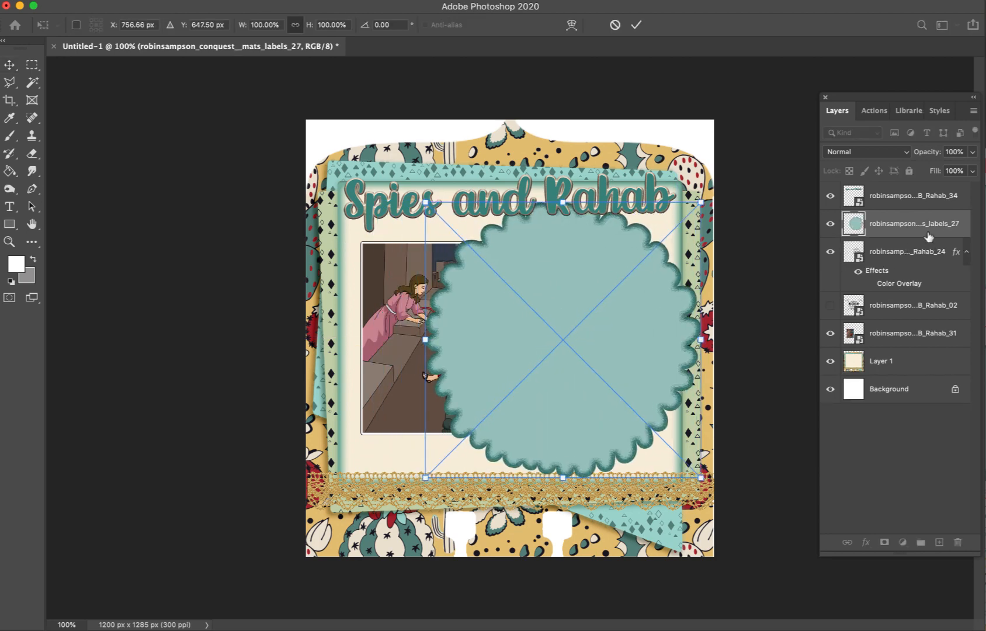
- Bring the verse art above the scalloped mat and scale it up to about 94% to fill the circle
left_click(916, 252)
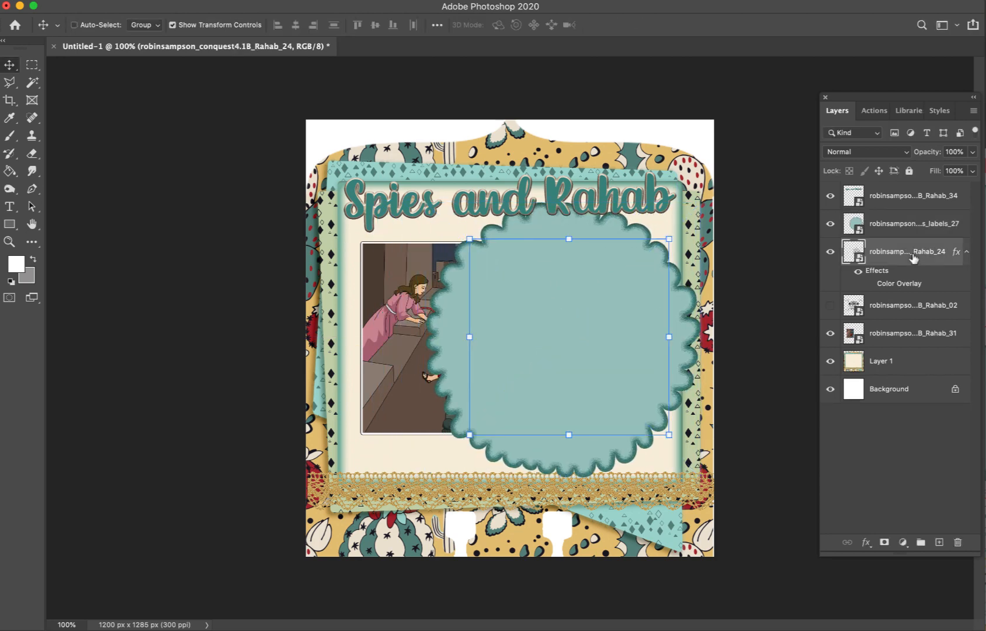
key("super+bracketright")
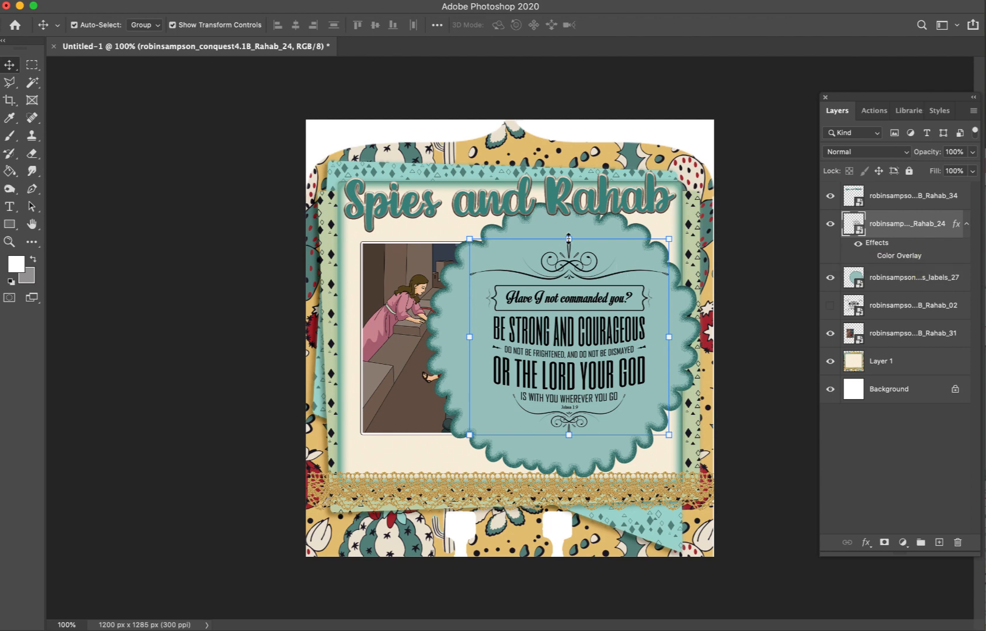
left_click_drag(569, 239, 568, 215)
left_click_drag(581, 275, 567, 277)
left_click_drag(554, 432, 561, 454)
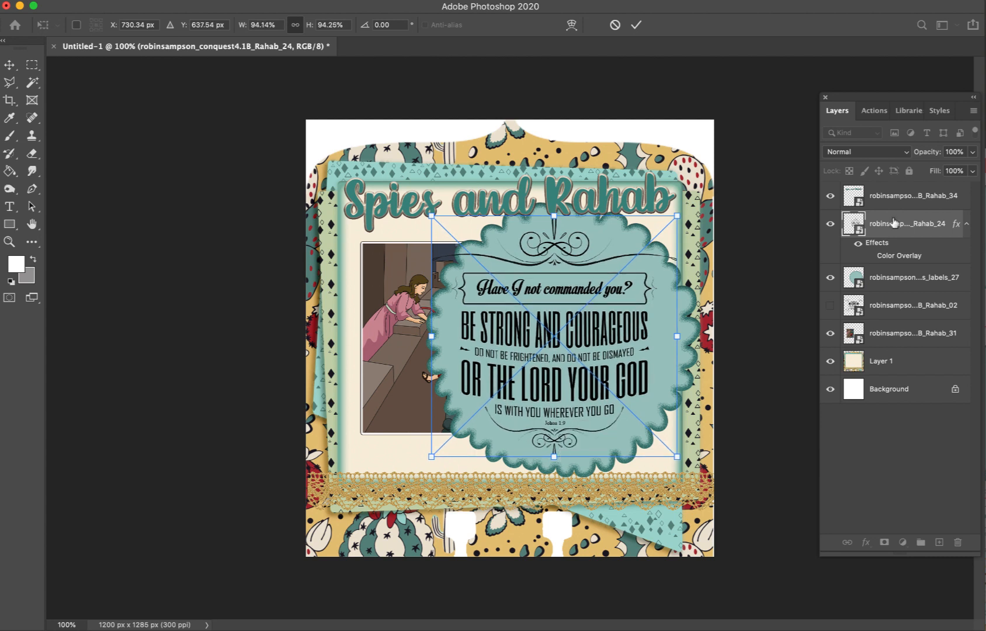
- Align the verse art and the scalloped mat on their horizontal and vertical centers
left_click(904, 279, "shift")
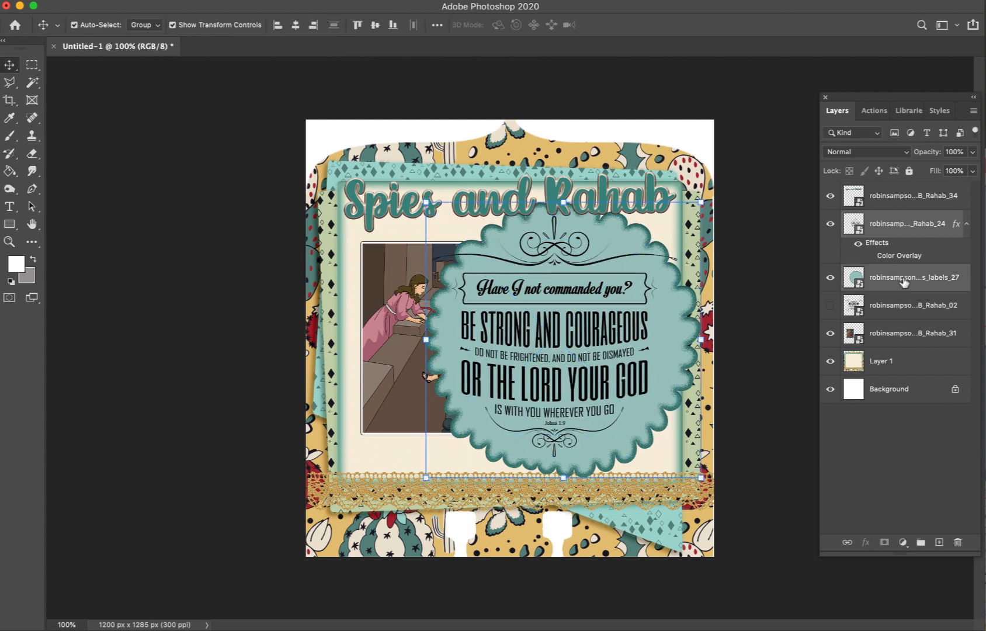
left_click(297, 27)
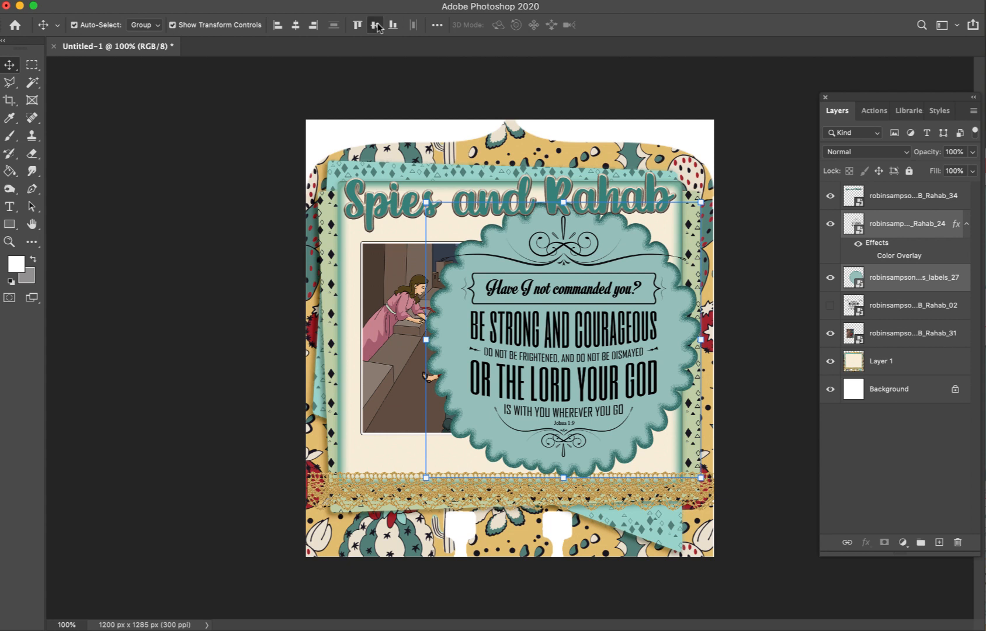
left_click(376, 26)
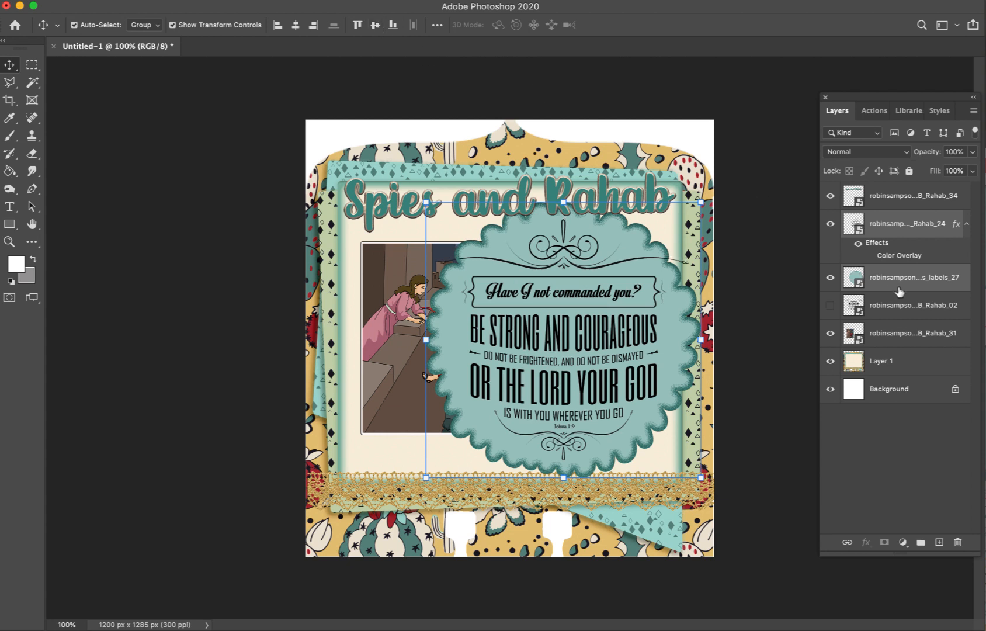
- Shrink the verse art to 88.93% and center it vertically on the scalloped mat again
left_click(901, 229)
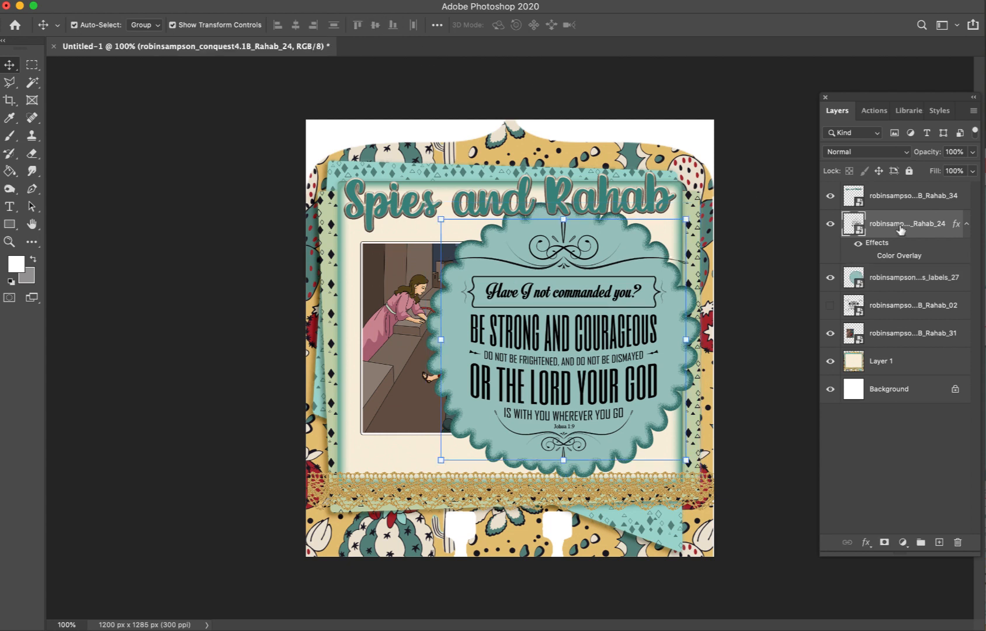
left_click_drag(563, 220, 563, 233)
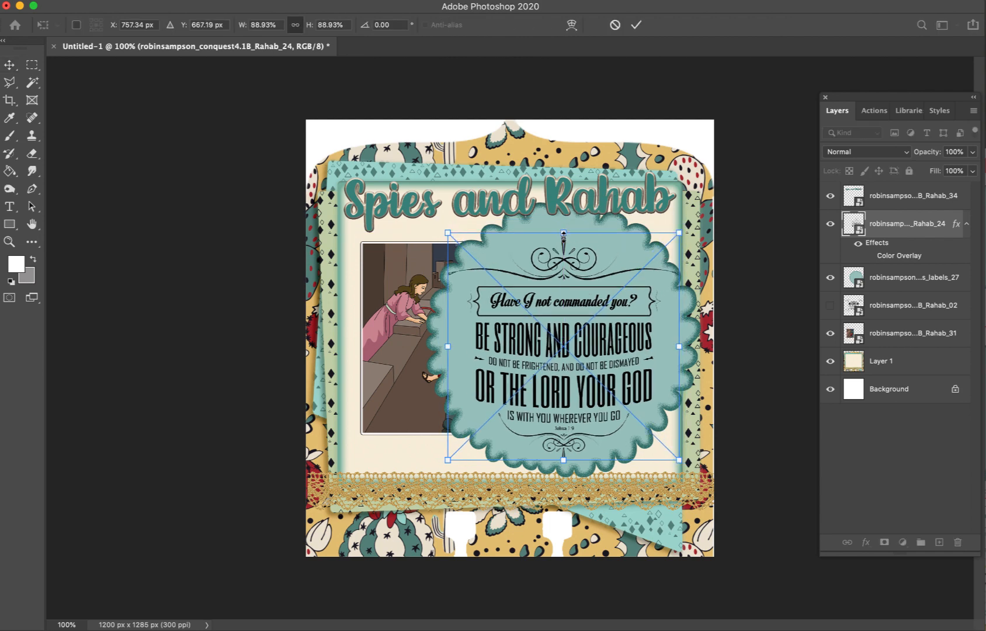
left_click(895, 284, "shift")
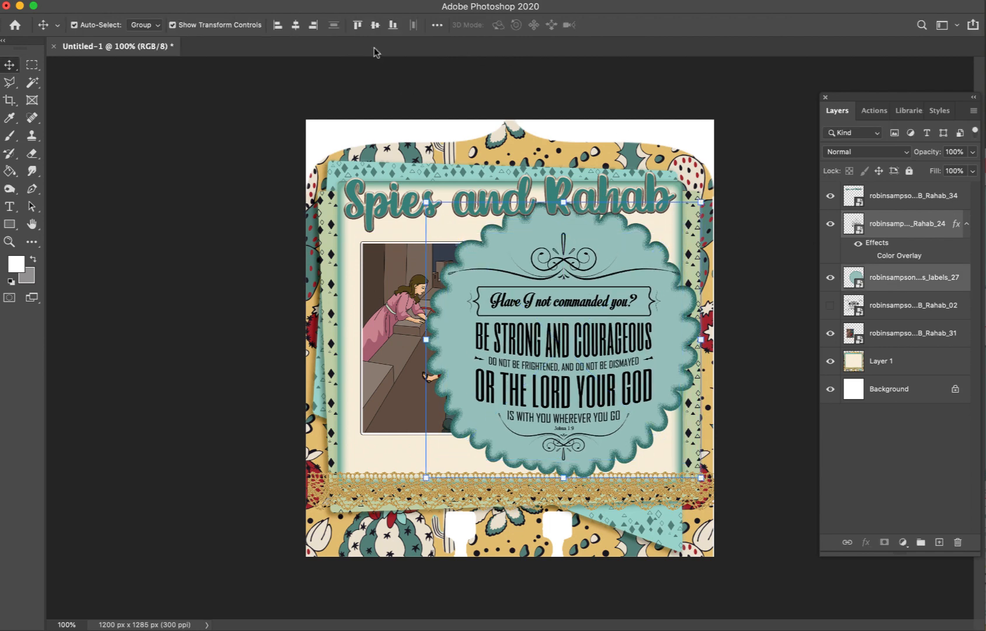
left_click(375, 26)
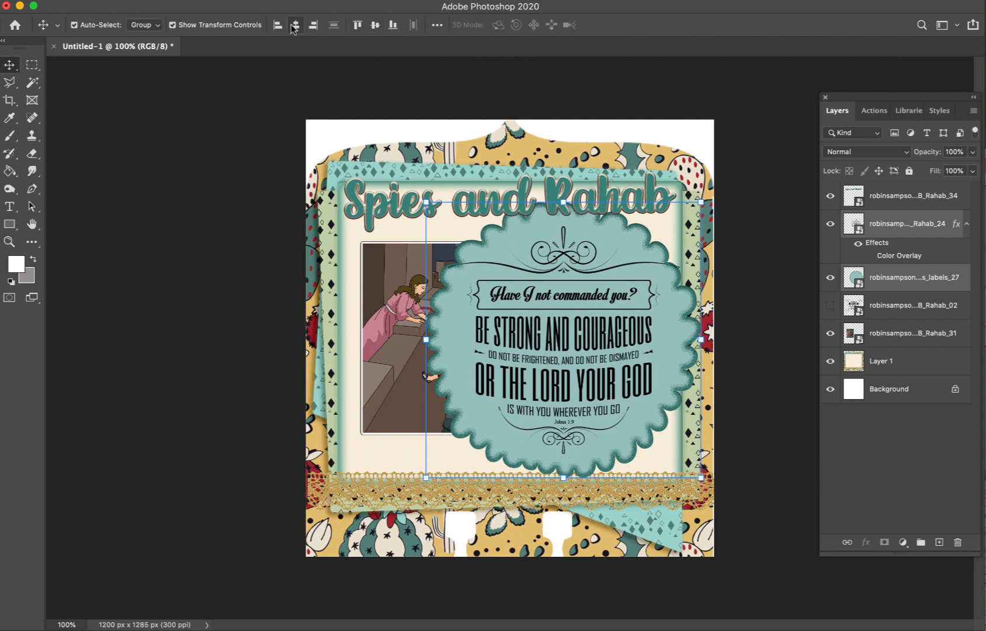
- Group the verse art and scalloped mat layers and name the group Verse
key("super+g")
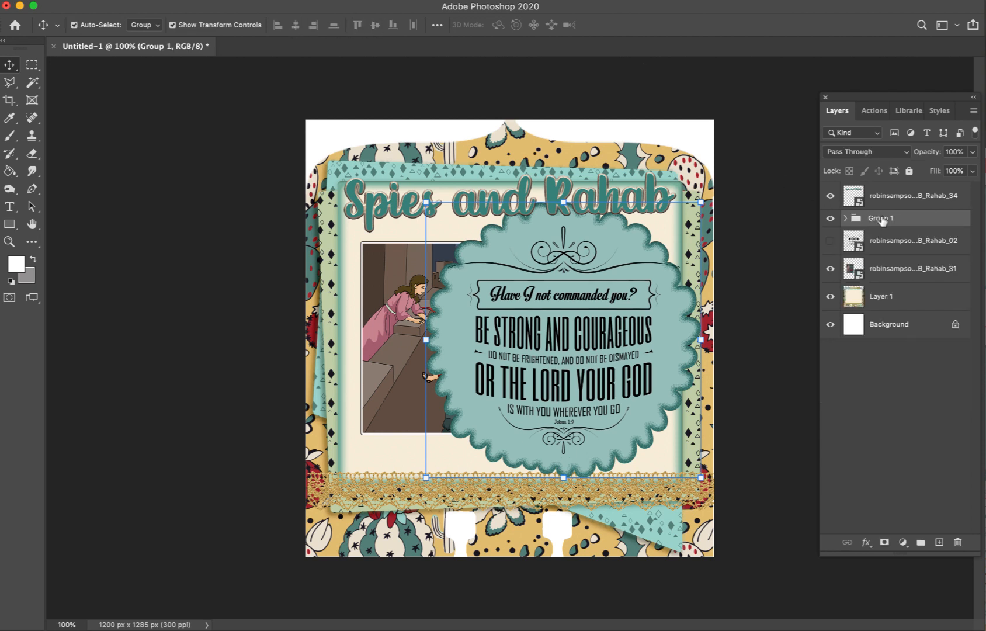
type("Verse")
key("Return")
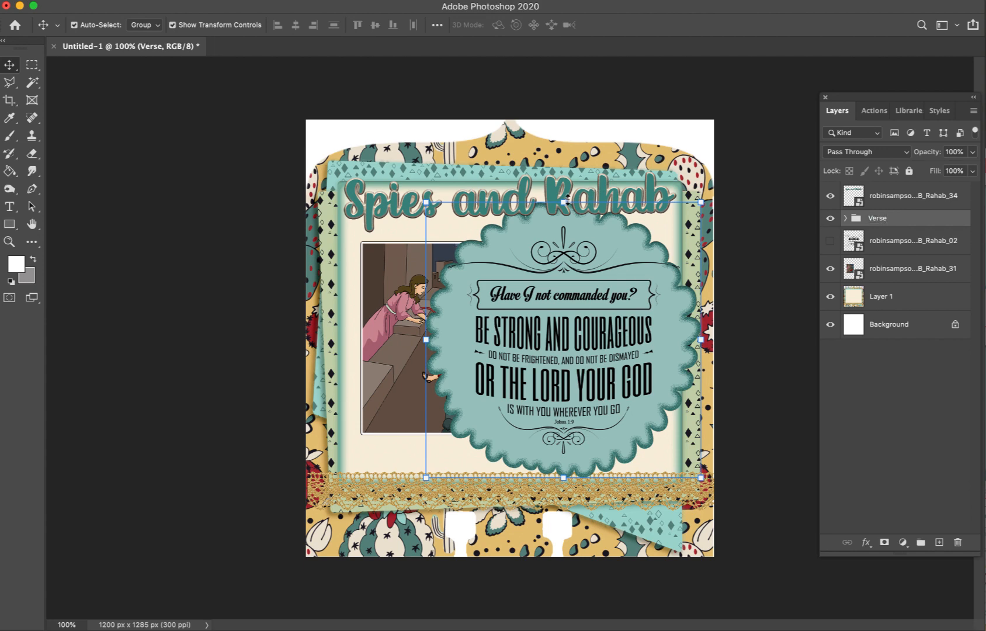
- Scale down the Verse group and position it in the right half of the frame, below the title
left_click_drag(564, 202, 562, 288)
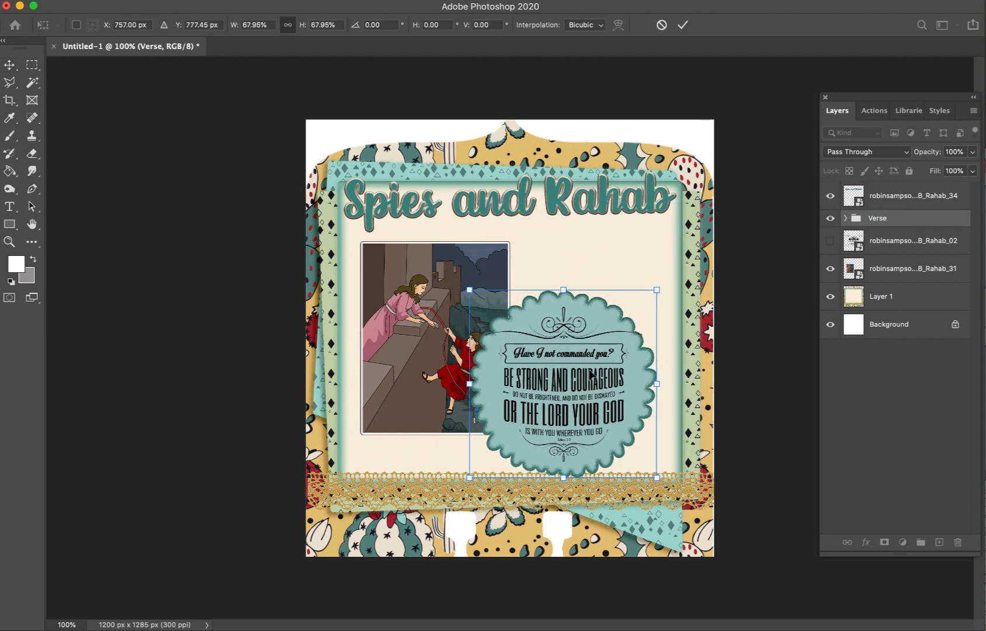
left_click_drag(591, 374, 624, 391)
left_click_drag(596, 312, 596, 263)
left_click_drag(624, 326, 601, 280)
key("Return")
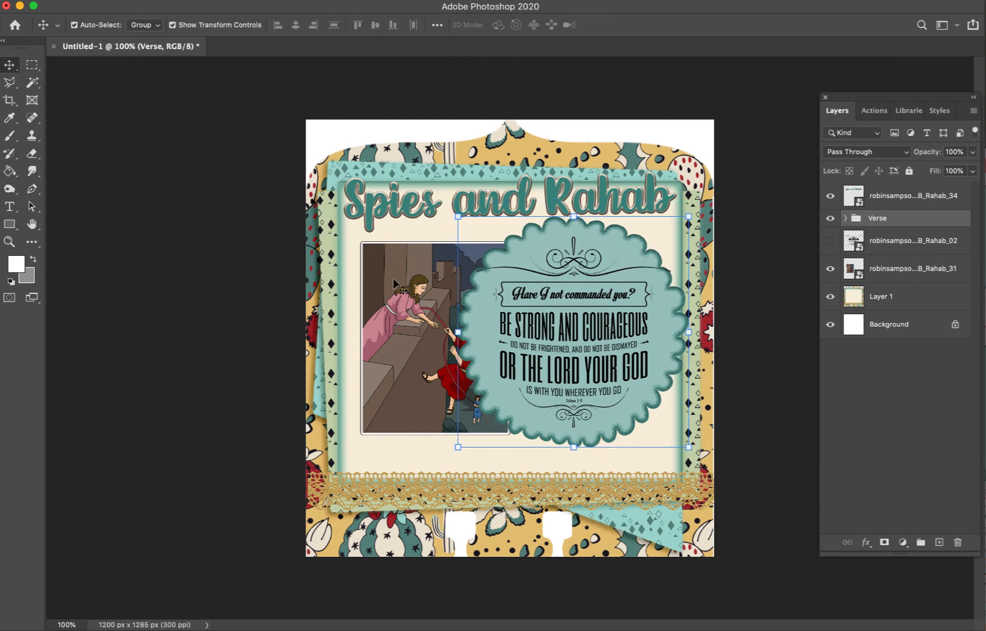
- Bring the Rahab picture to the front, shrink it beside the mat, and adjust the positions of the Verse group and picture
left_click(405, 290)
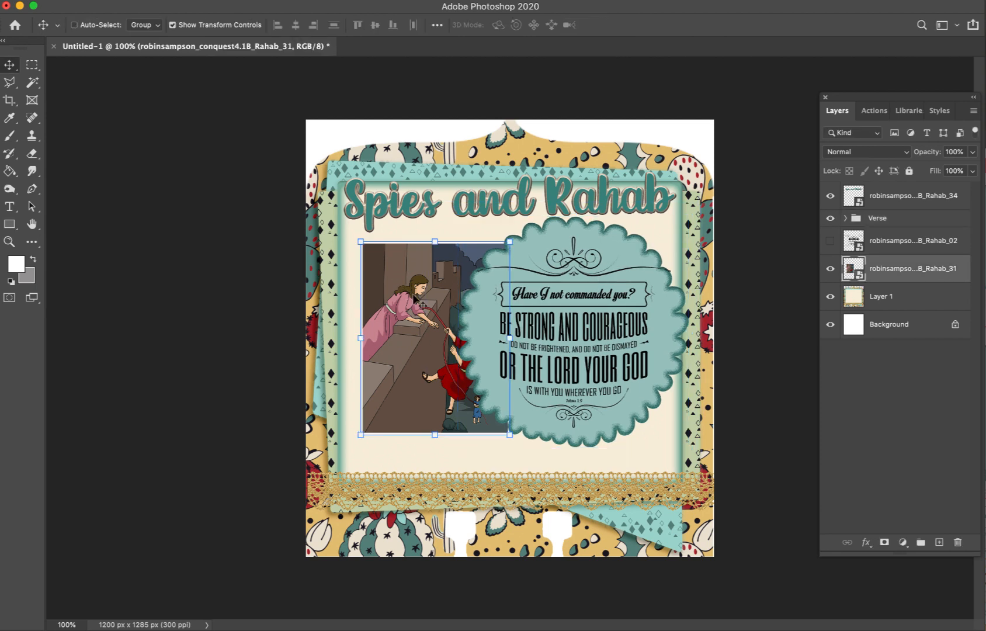
key("super+shift+bracketright")
left_click_drag(433, 241, 400, 279)
key("Return")
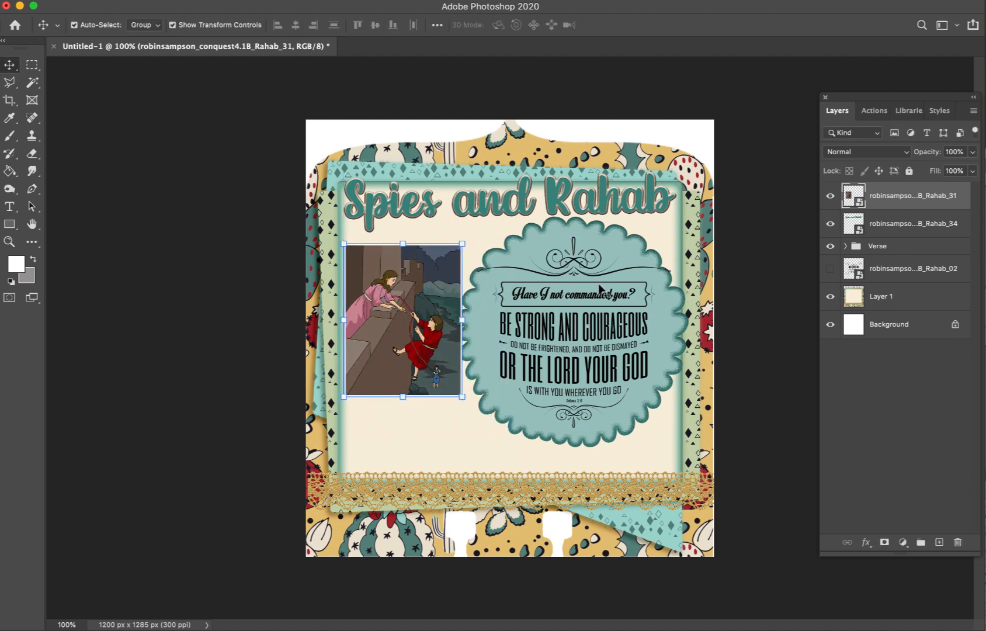
left_click_drag(599, 288, 592, 294)
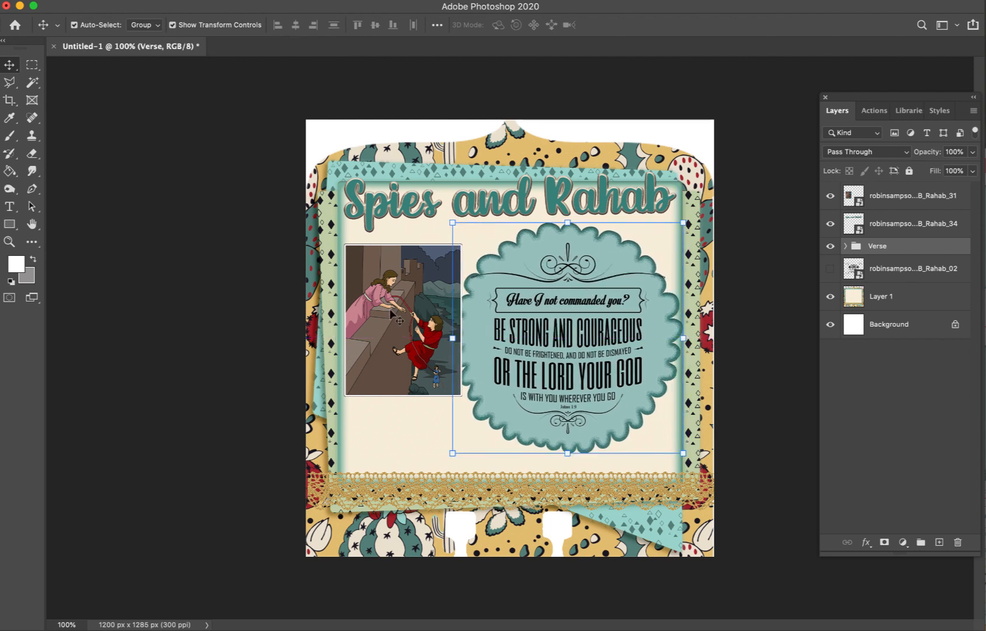
left_click_drag(391, 313, 390, 302)
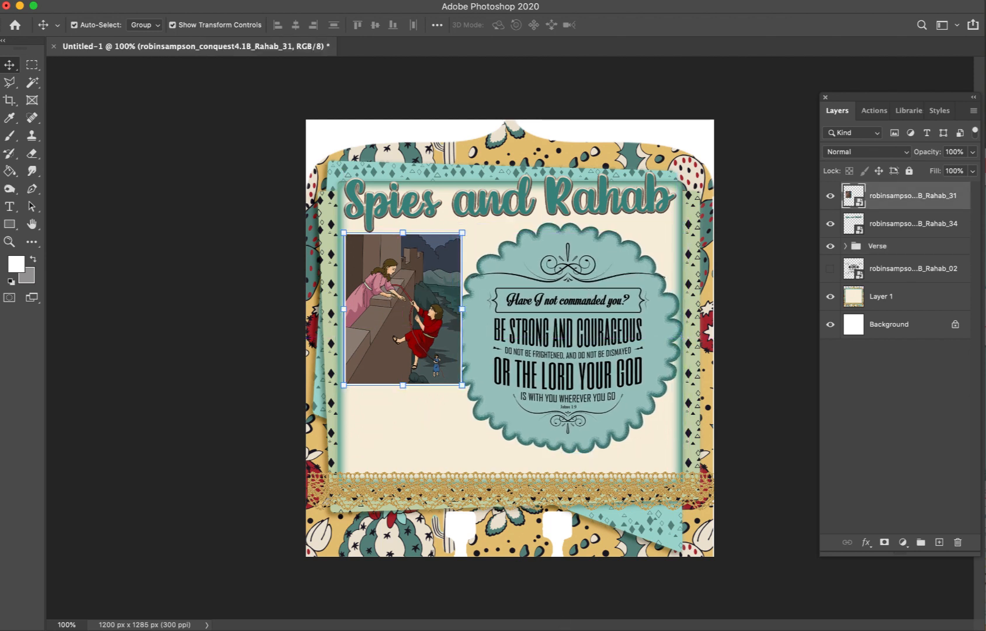
- Place the curly red string from Lingo's Lesson 4.1B Rahab section, shrink it and position it along the picture's right edge
left_click(684, 625)
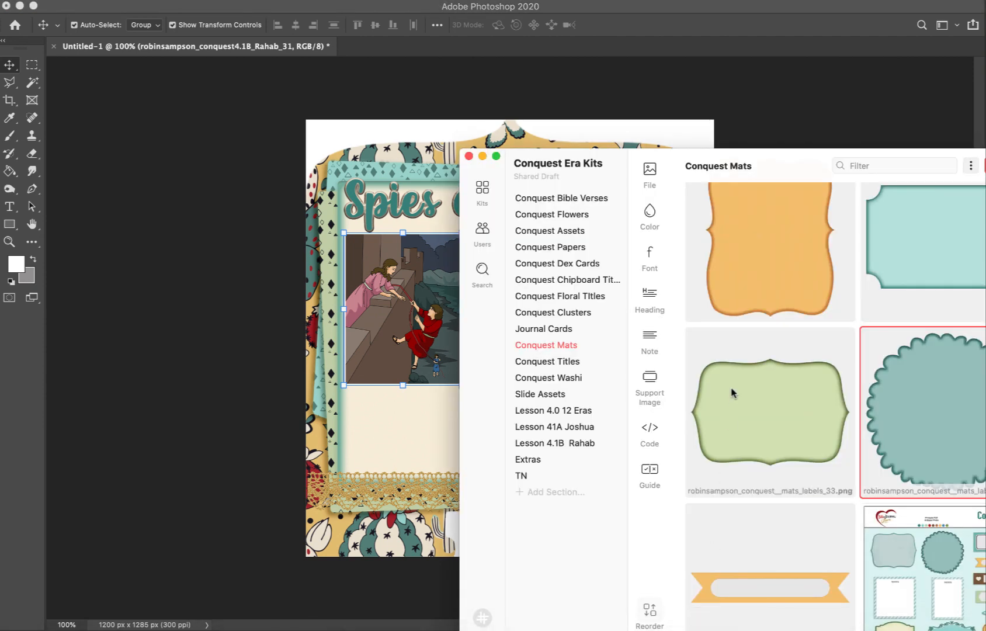
left_click(526, 444)
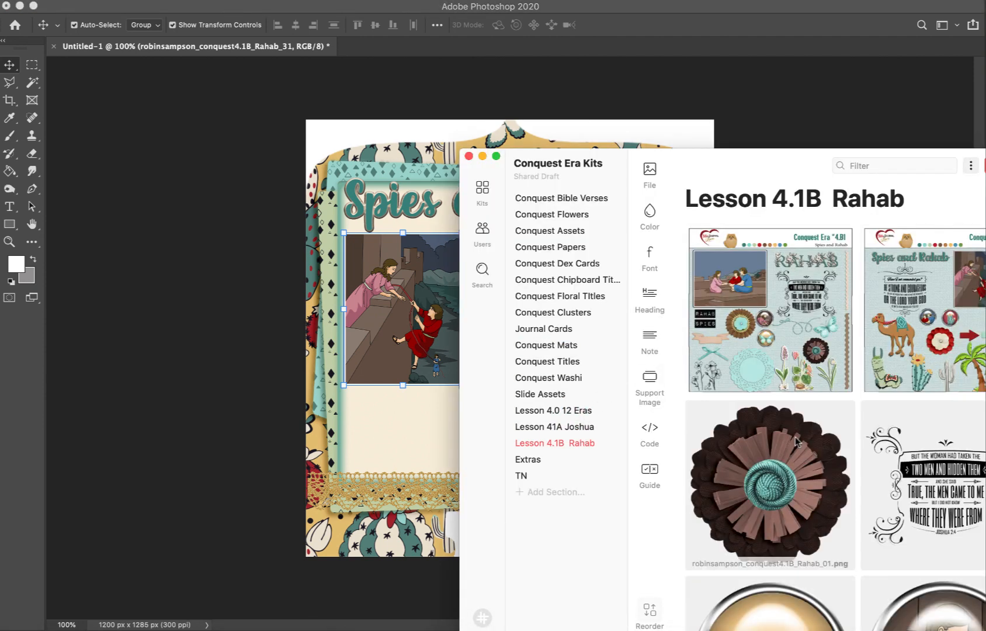
scroll(797, 442, "down", 20)
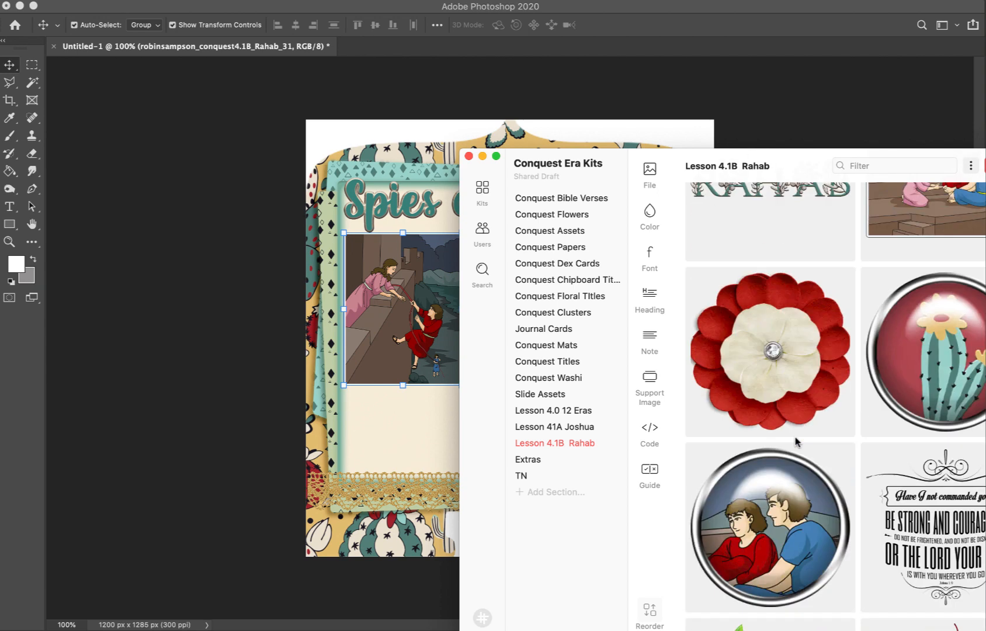
scroll(796, 442, "down", 10)
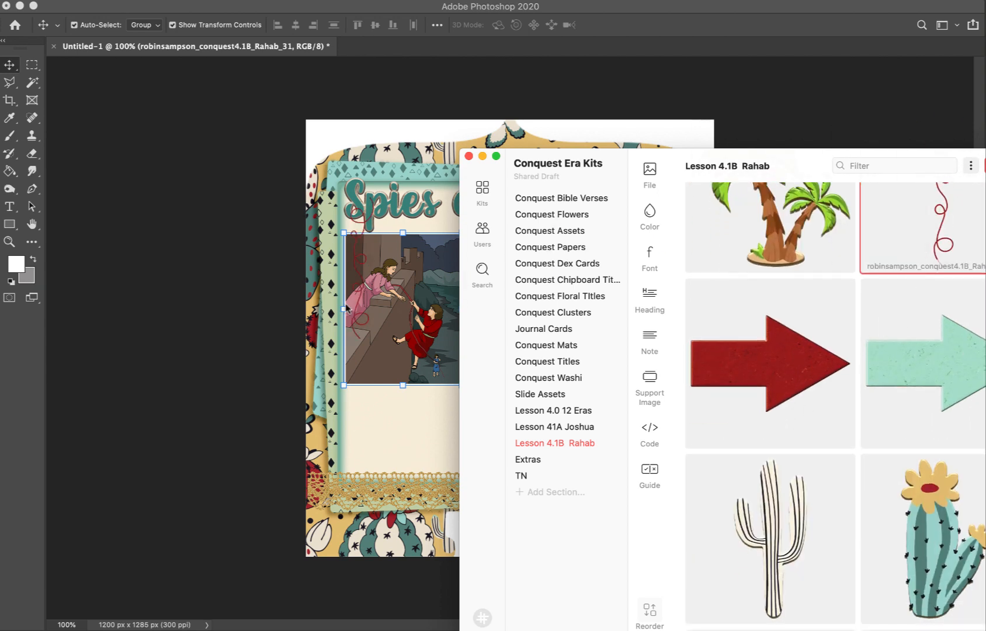
left_click(340, 311)
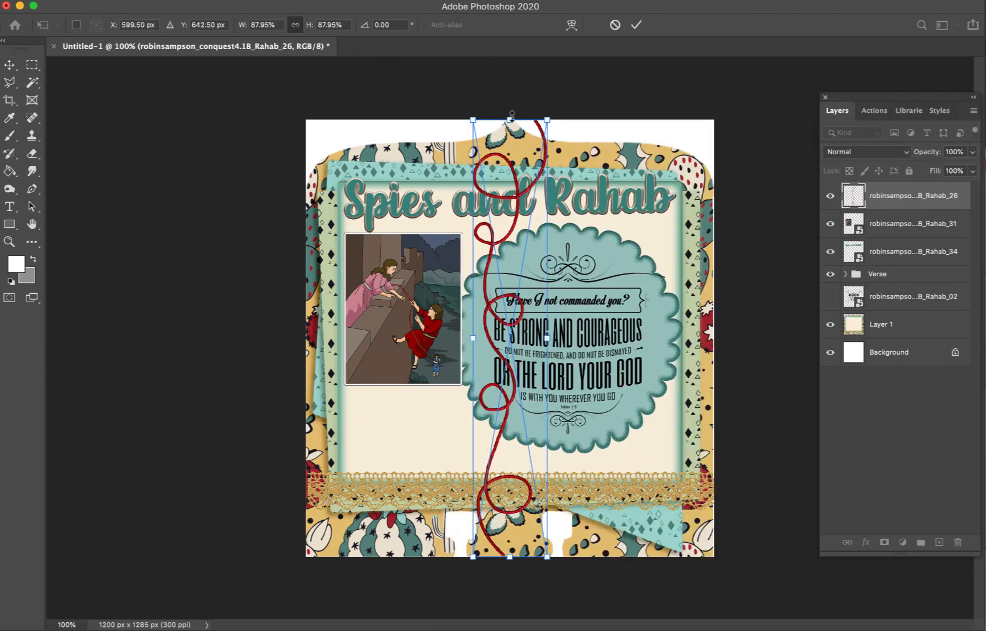
left_click_drag(510, 119, 463, 248)
key("Return")
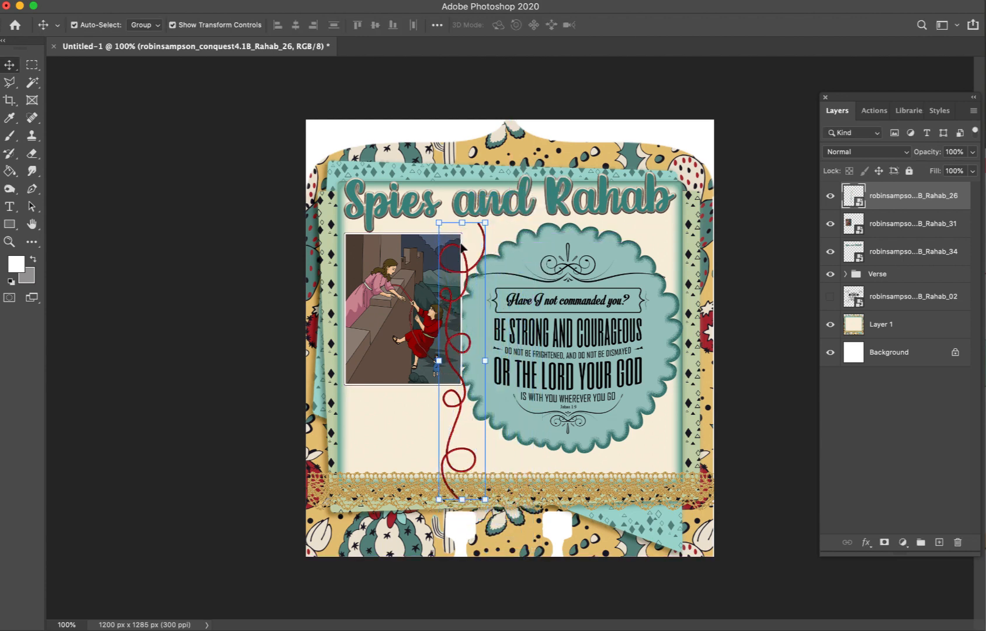
- Apply shadow styles from the sahindesigns realistic shadow set to the red string, the Verse group and the Rahab picture
left_click(940, 111)
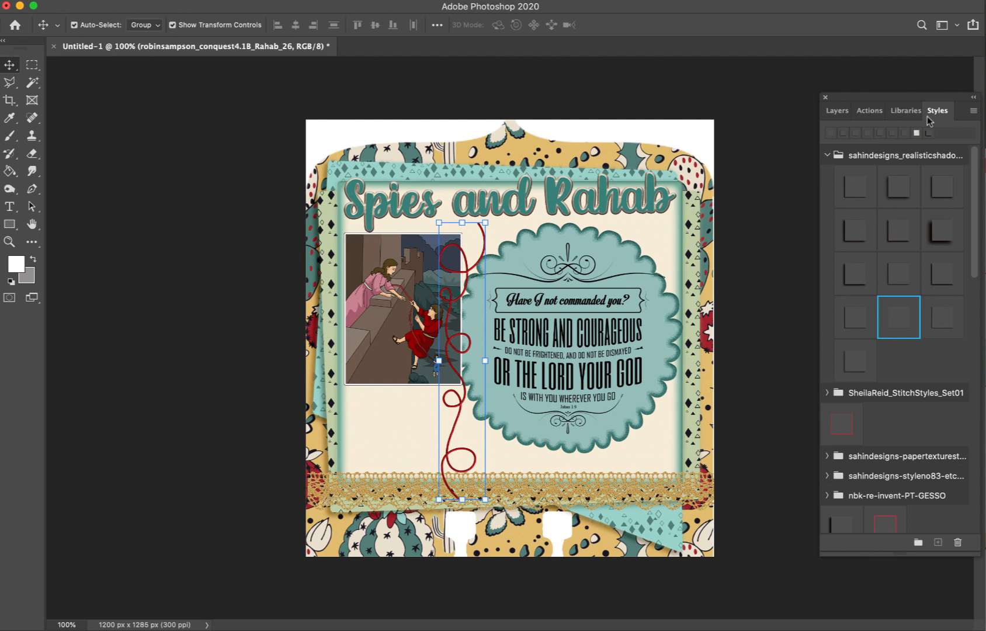
left_click(942, 270)
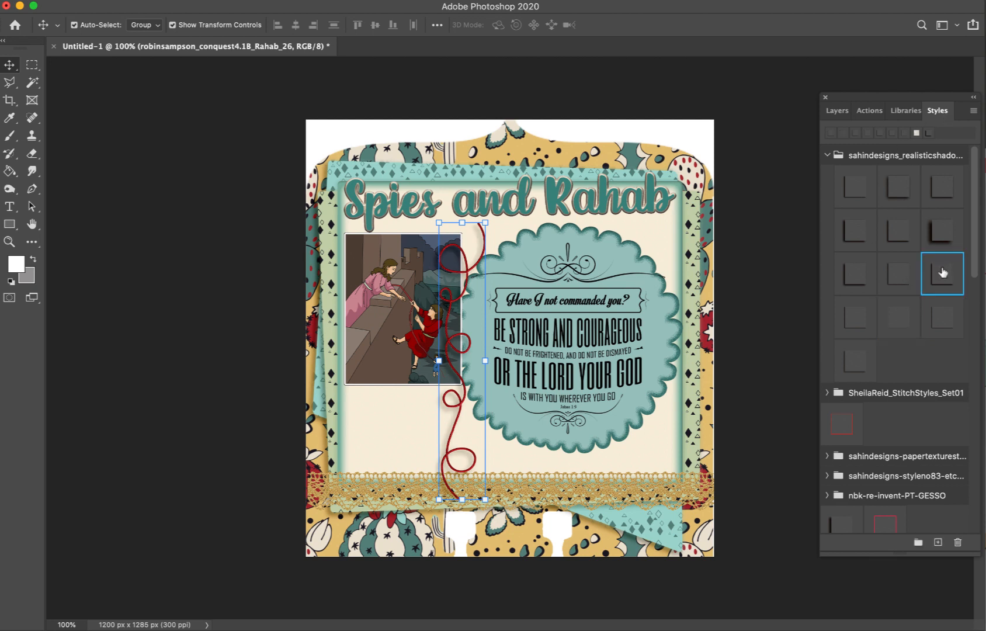
left_click(659, 320)
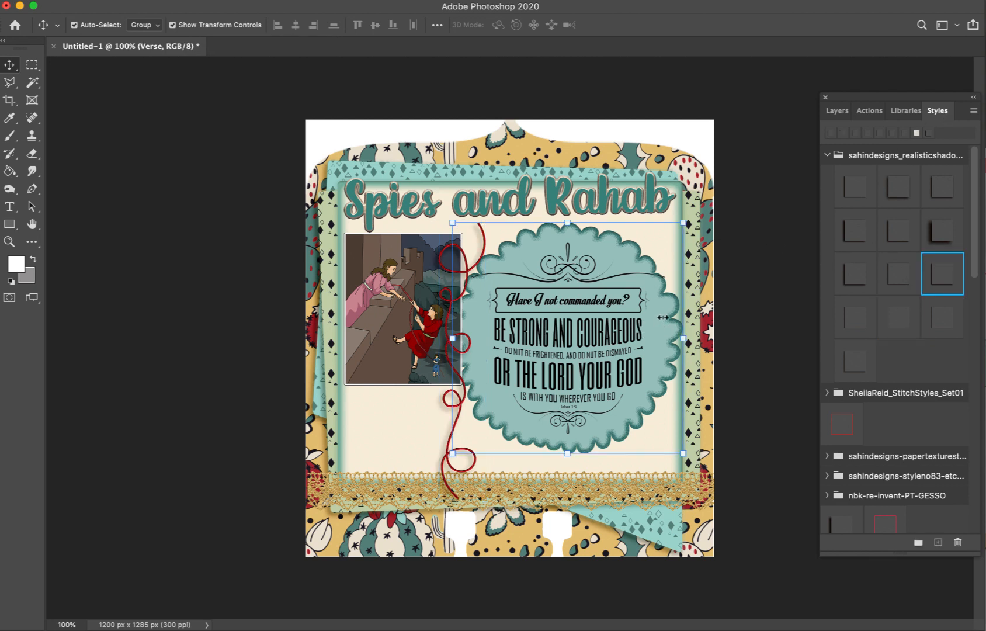
left_click(856, 187)
left_click(398, 285)
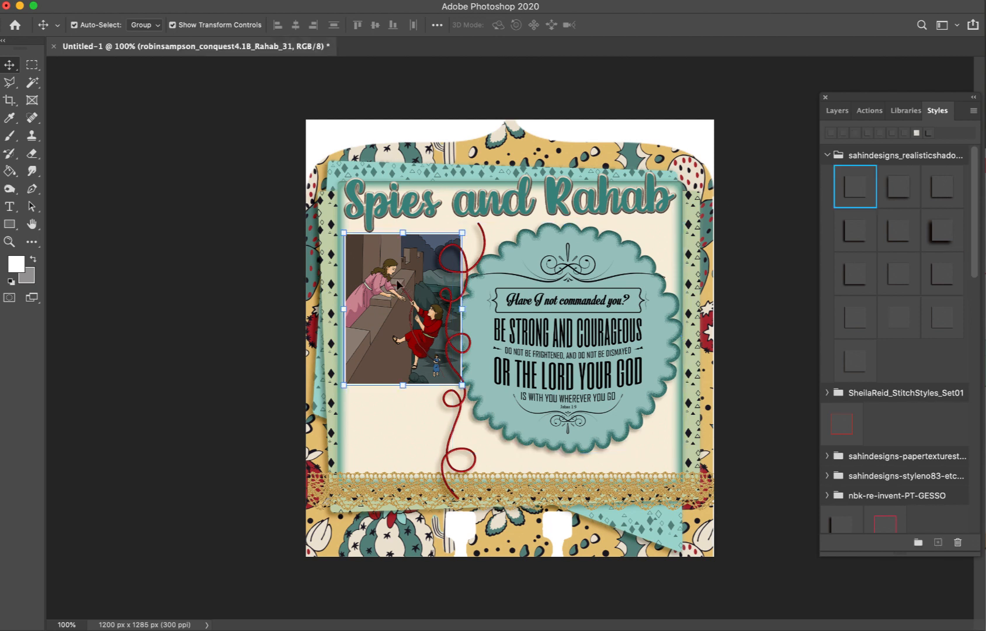
left_click(856, 185)
- Move the Spies and Rahab title slightly up and to the right on the frame, and deselect it
left_click(653, 189)
mouse_move(635, 199)
left_mouse_down()
mouse_move(638, 184)
mouse_move(641, 199)
left_mouse_up()
left_click(745, 357)
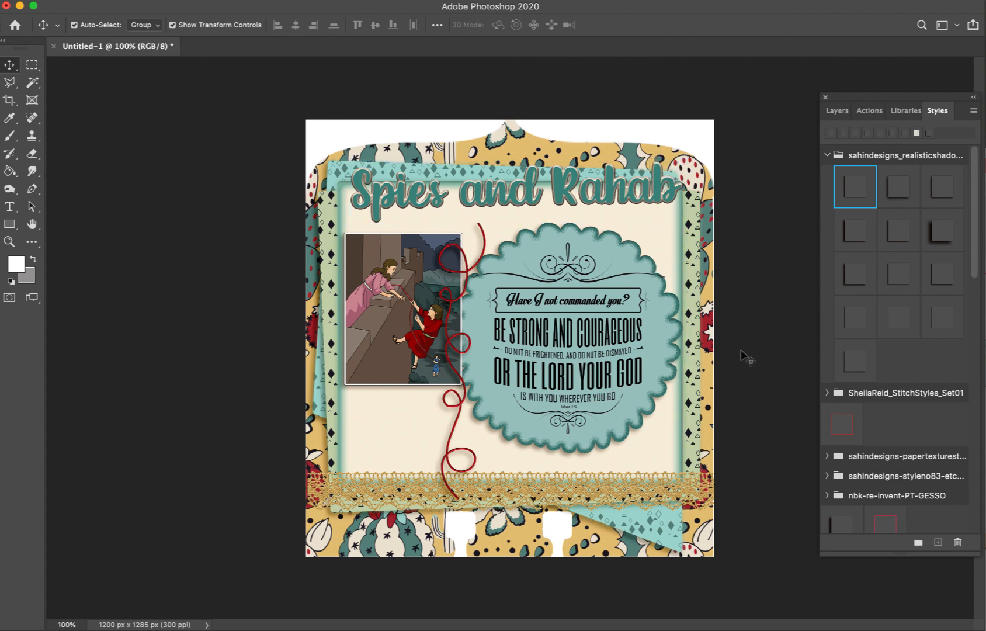
- Scale the Verse group down to 89.71% and shift it slightly up and to the right on the frame
left_click(591, 361)
left_click_drag(572, 450, 572, 429)
left_click_drag(573, 392, 576, 384)
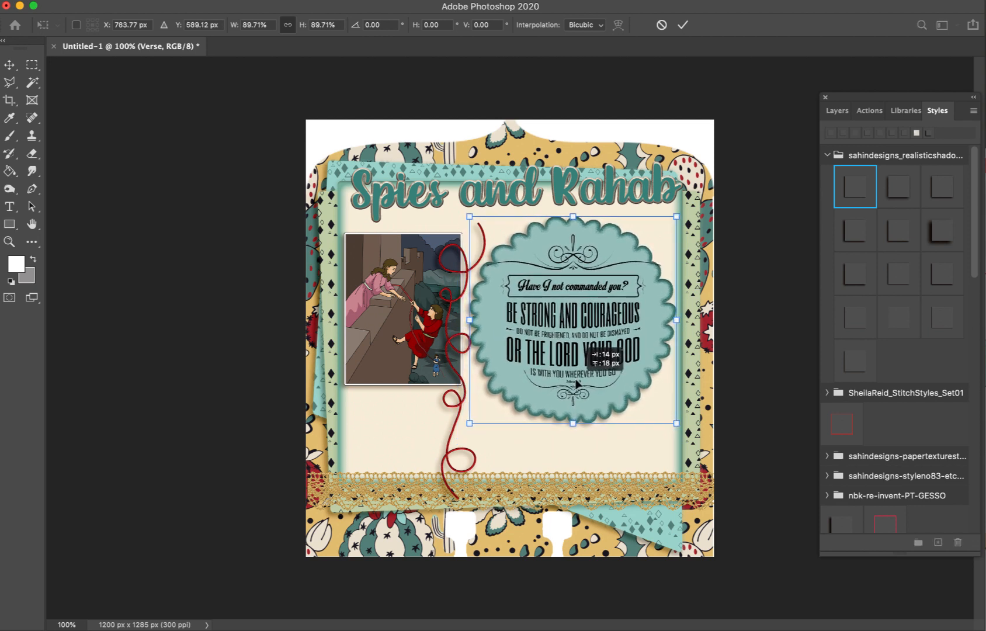
key("Return")
- Lower the Rahab picture slightly and shift the red string into the gap between the picture and the scalloped mat
left_click_drag(384, 352, 385, 378)
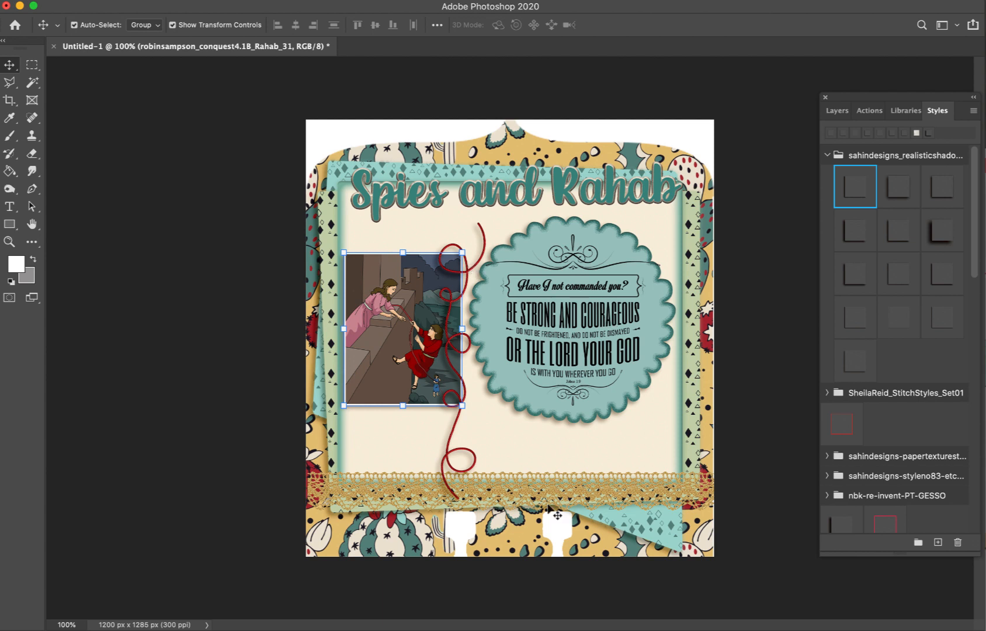
left_click_drag(472, 469, 486, 462)
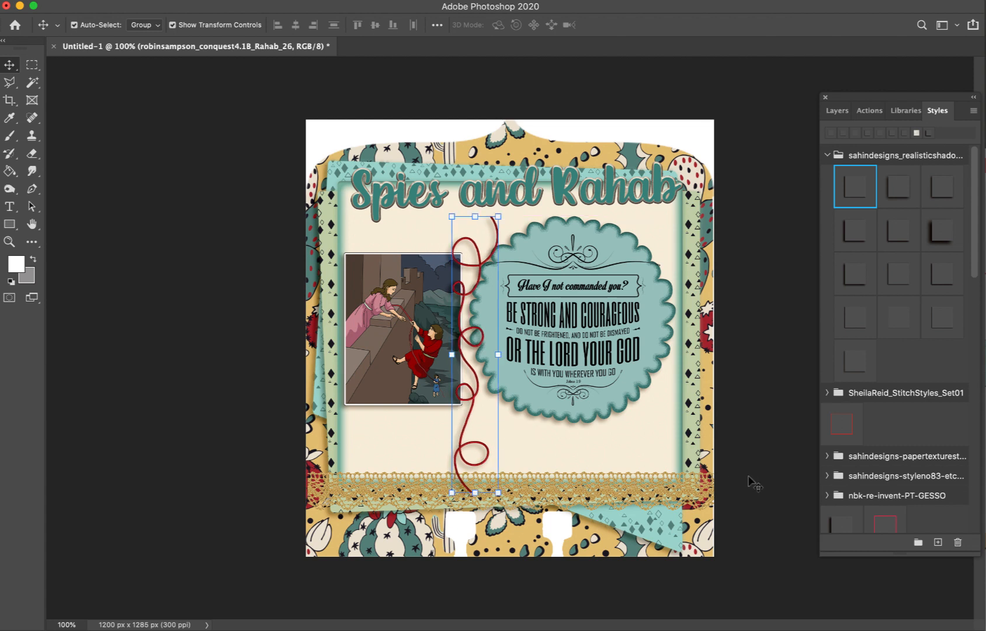
left_click(752, 478)
- Move the Spies and Rahab title slightly down and to the left, and lower the Verse group beneath it
left_click_drag(659, 197, 652, 204)
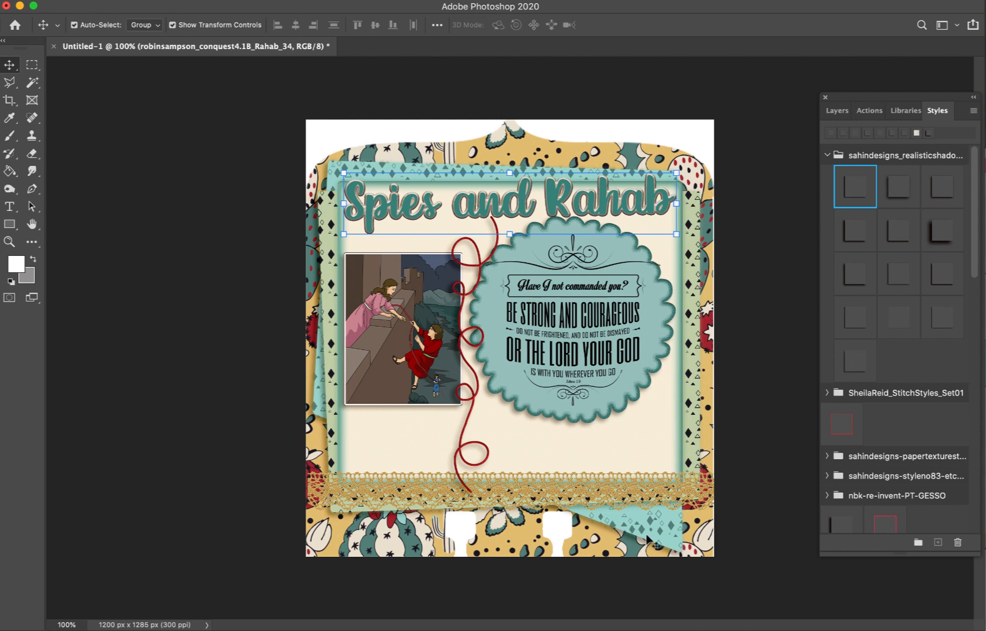
left_click(647, 469)
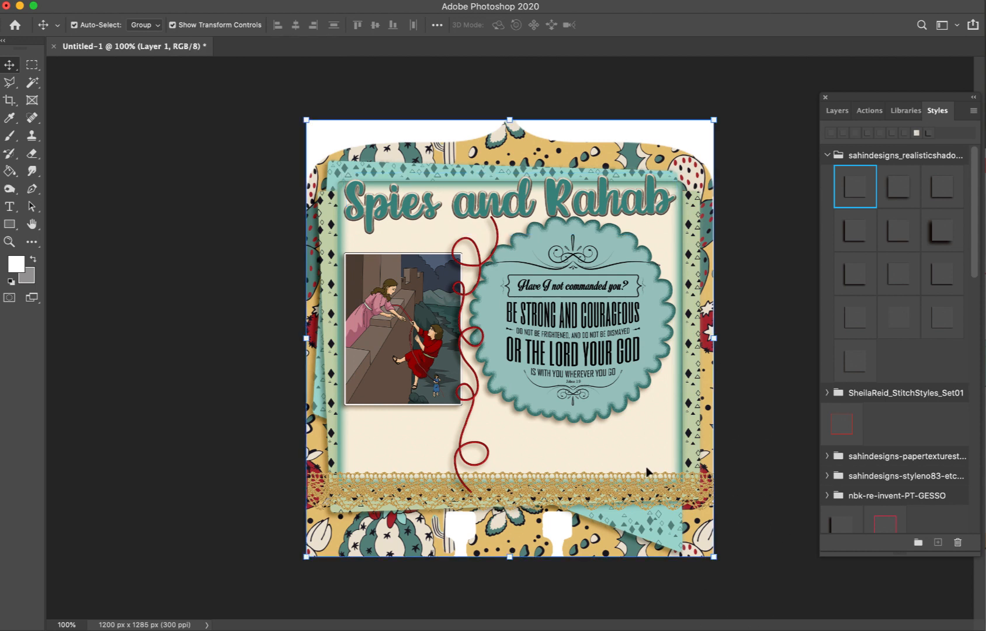
left_click_drag(609, 383, 609, 398)
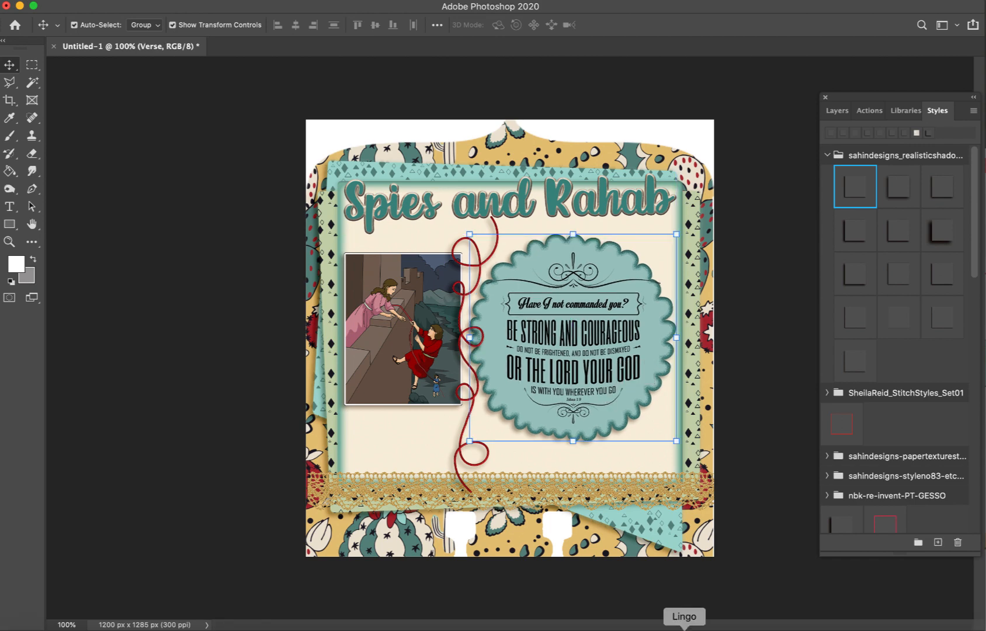
- Place the teal flower and brown ribbon cluster from Lingo's Conquest Clusters section at 98.44% across the frame's lower border
left_click(685, 625)
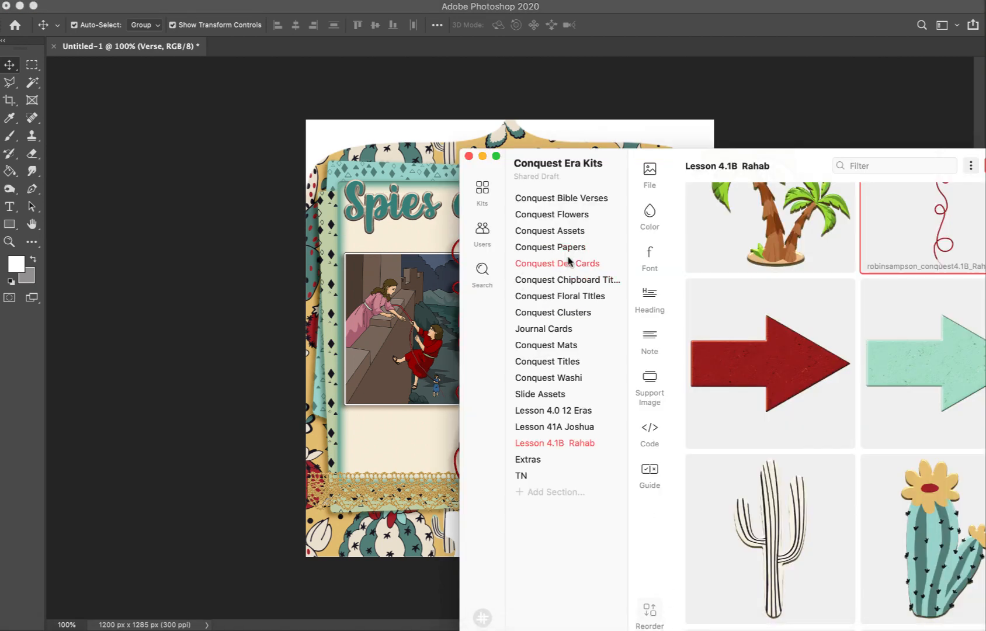
left_click(575, 314)
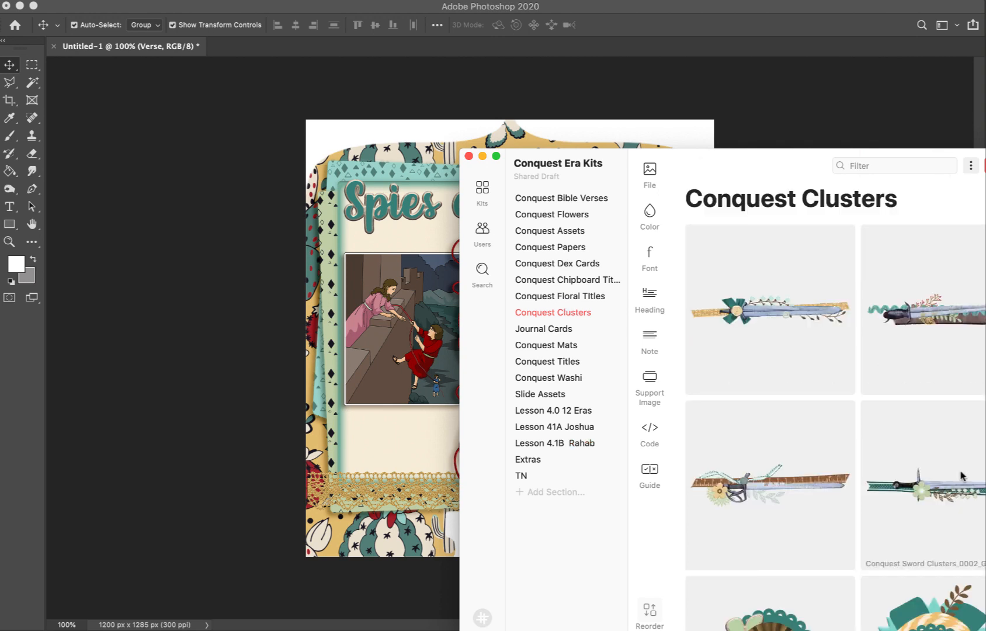
scroll(963, 476, "down", 5)
scroll(963, 476, "down", 7)
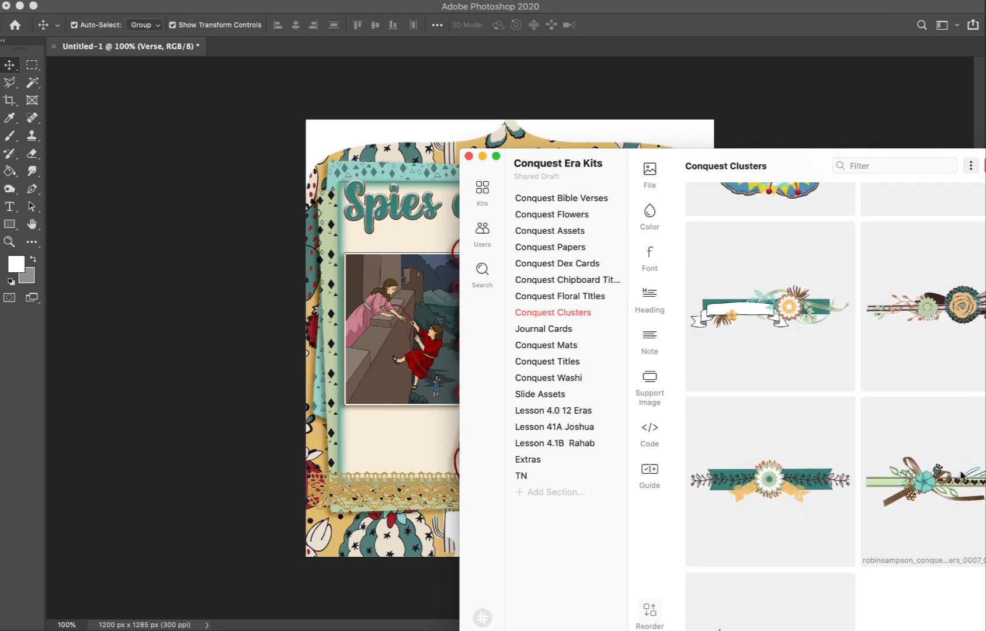
left_click_drag(957, 488, 407, 433)
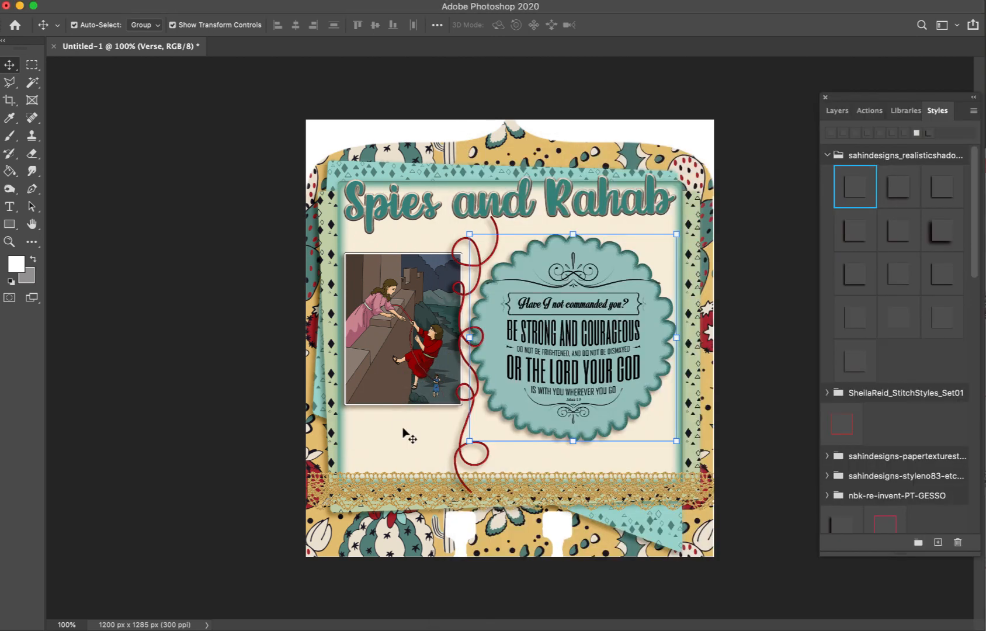
left_click_drag(604, 338, 593, 476)
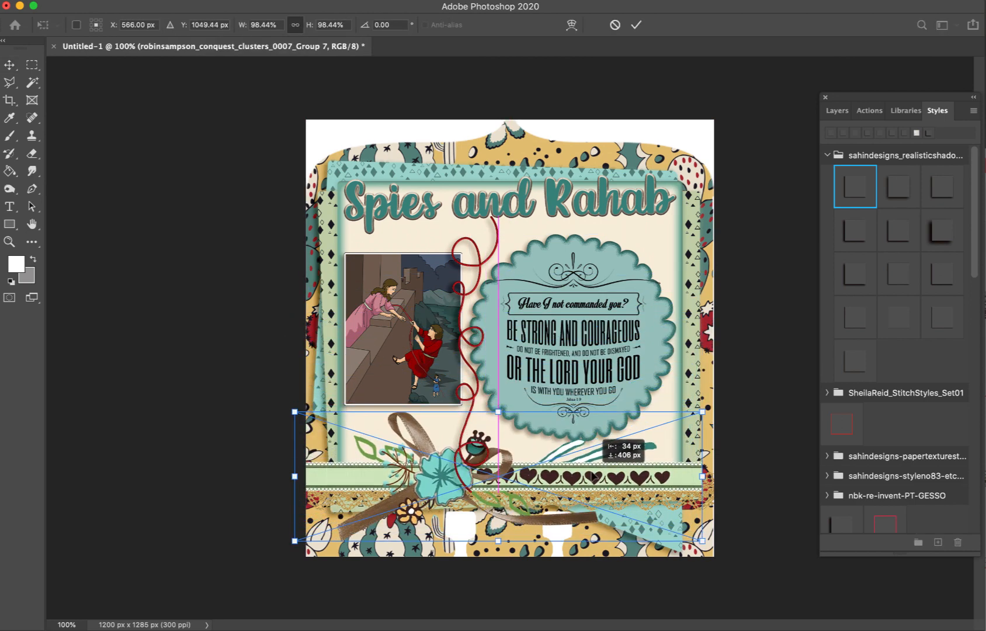
key("Return")
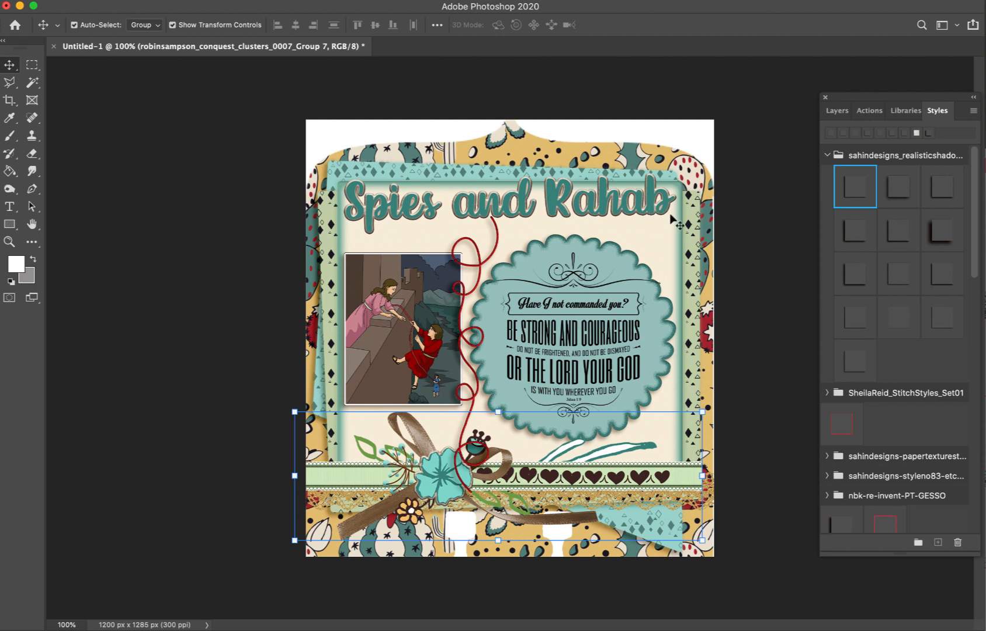
- Apply the first sahindesigns realistic shadow style to the dex card base, Layer 1, and to the flower ribbon cluster
left_click(672, 220)
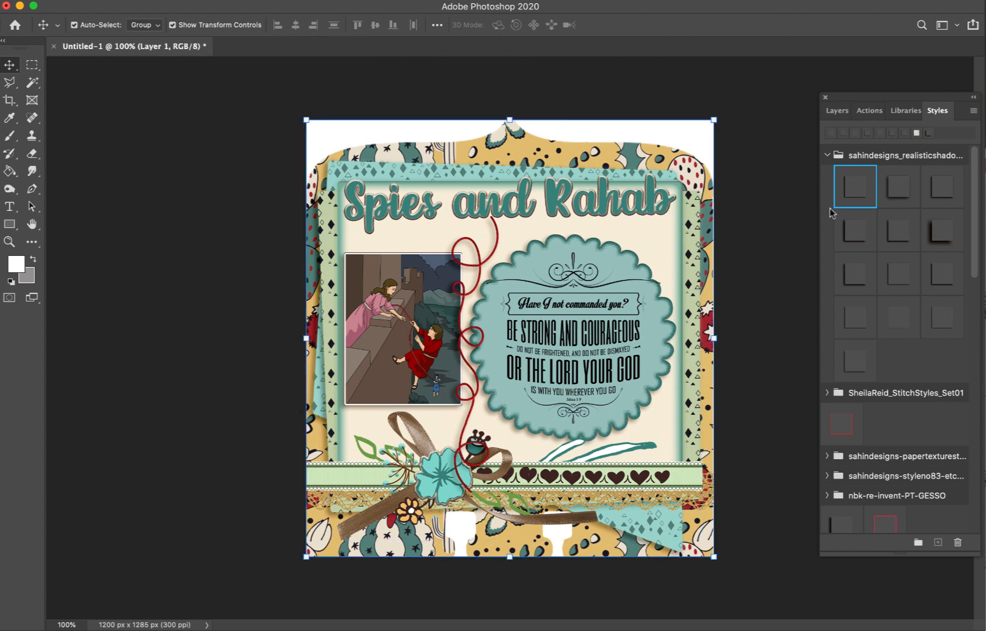
left_click(856, 184)
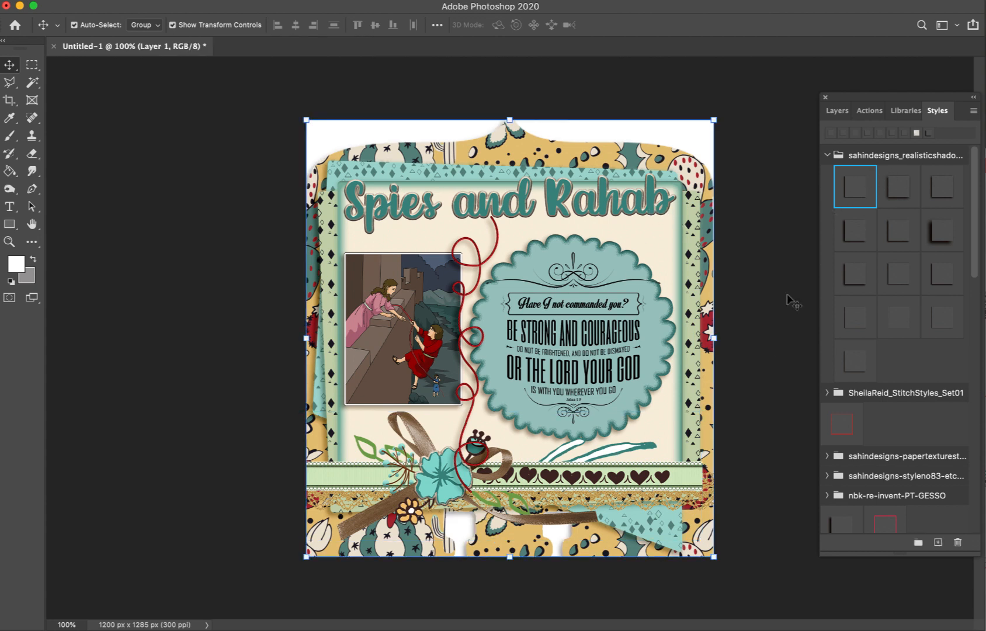
left_click(655, 474)
left_click(895, 186)
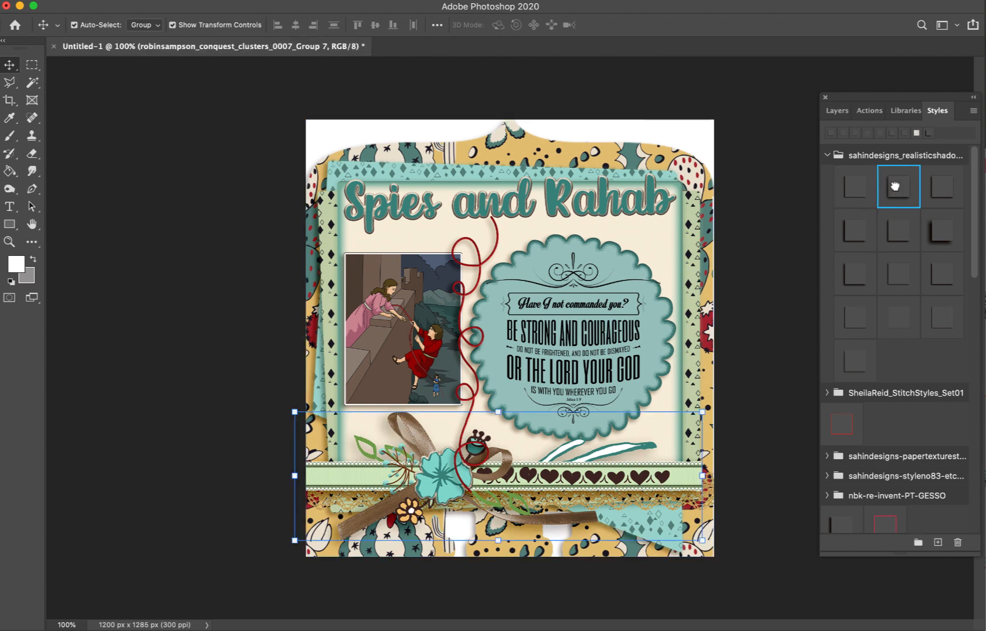
left_click(872, 187)
left_click(760, 422)
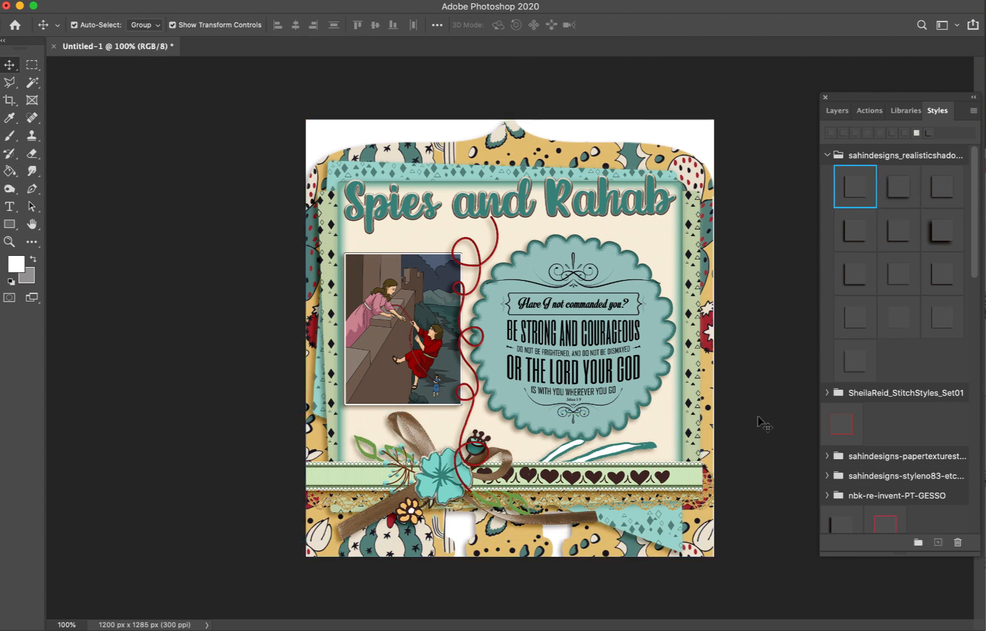
- Scale the red string to 49.87%, move it over the scalloped mat's right edge, and nudge the Rahab picture slightly right
left_click(477, 402)
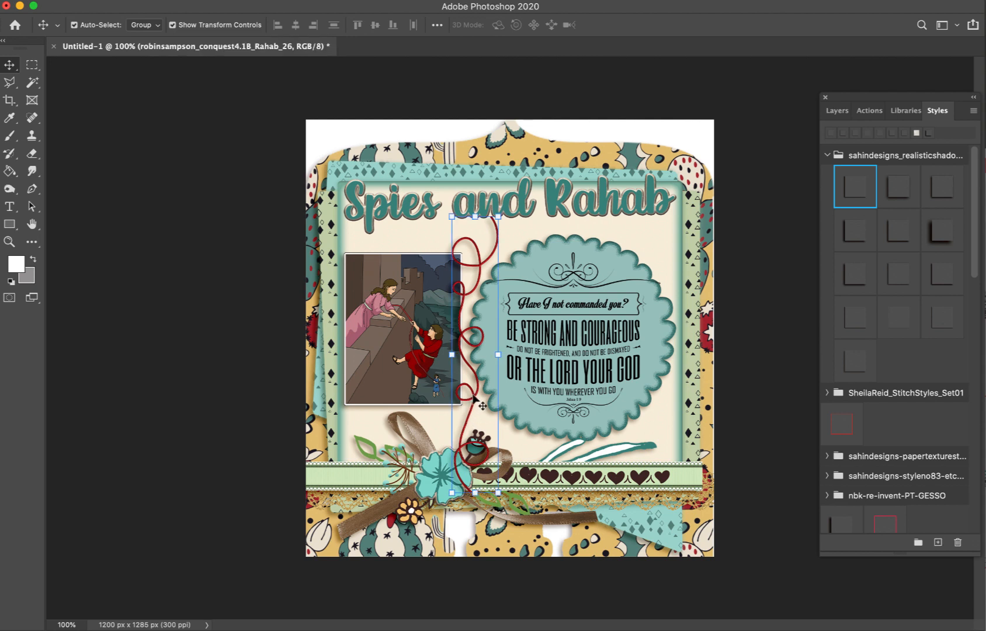
key("ctrl+t")
left_click_drag(475, 214, 475, 245)
left_click_drag(478, 291, 664, 244)
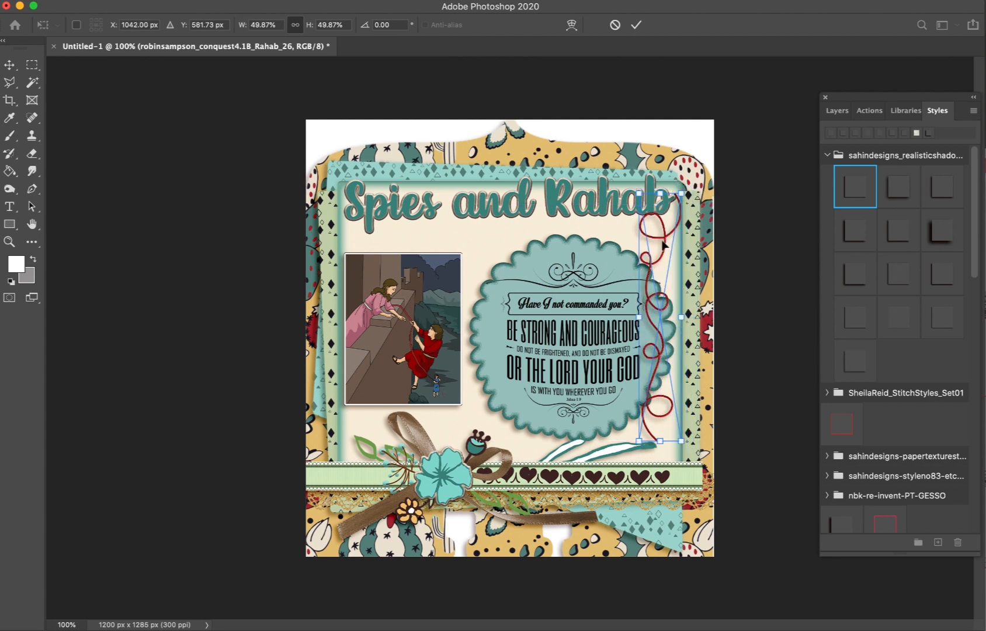
left_click(745, 409)
left_click(746, 411)
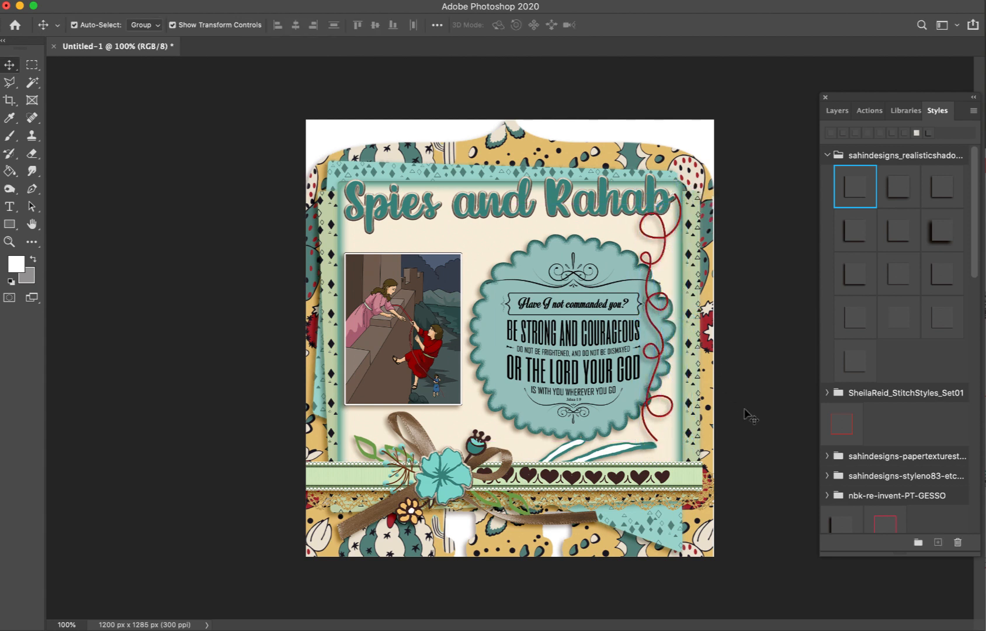
left_click_drag(401, 280, 407, 281)
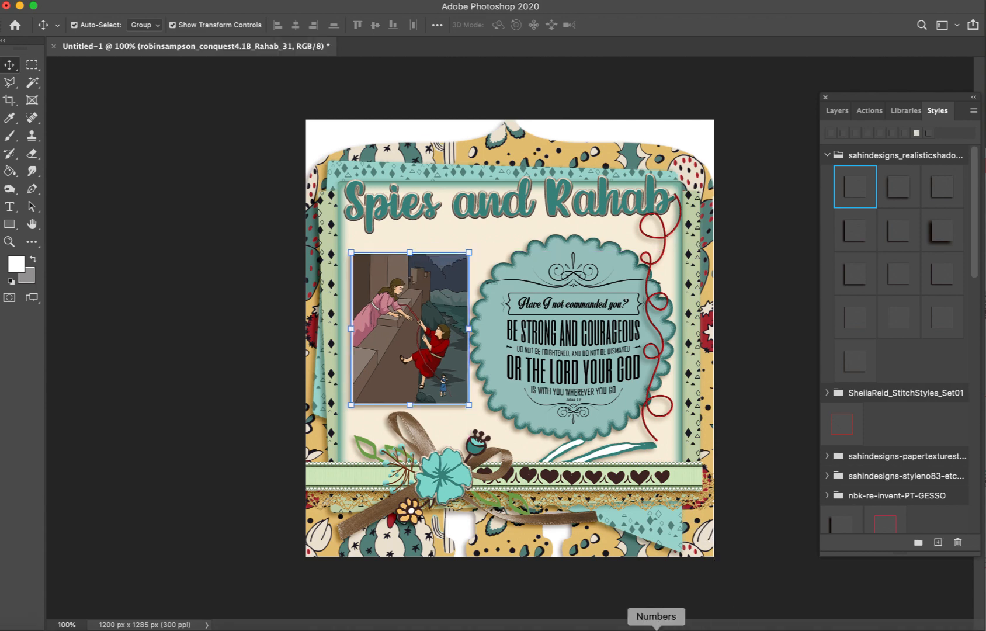
- Place the round red cactus button from Lingo's Lesson 4.1B Rahab section at 50% on the right end of the cluster ribbon
left_click(687, 626)
left_click(576, 443)
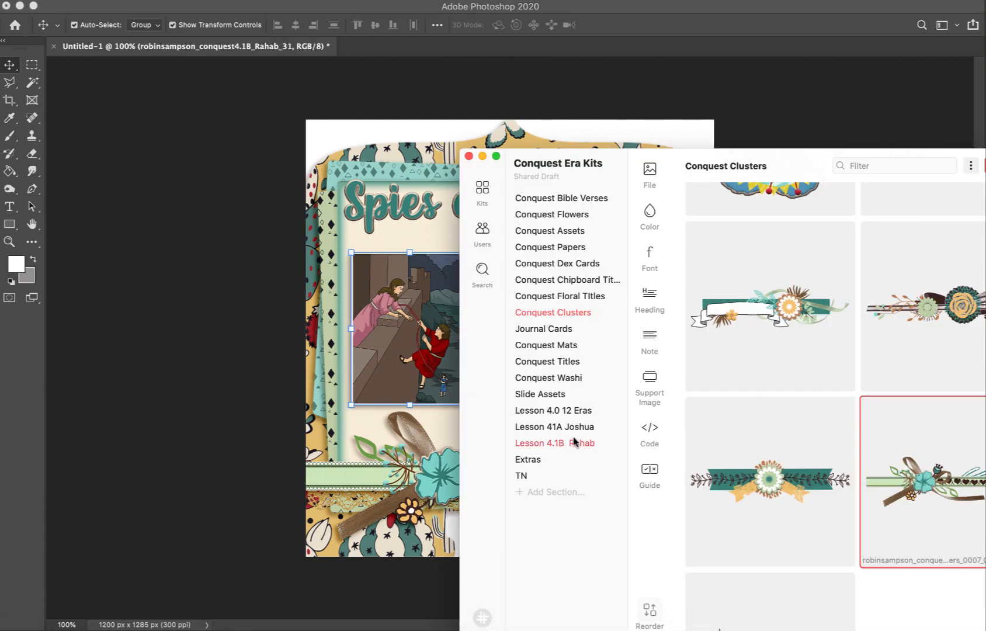
scroll(754, 457, "down", 15)
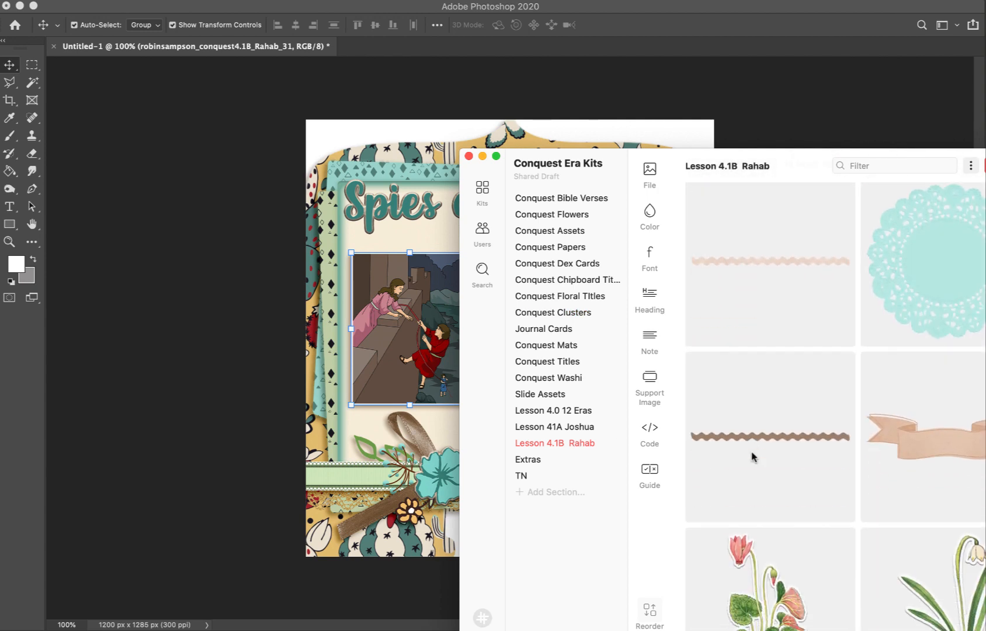
left_click_drag(934, 460, 677, 468)
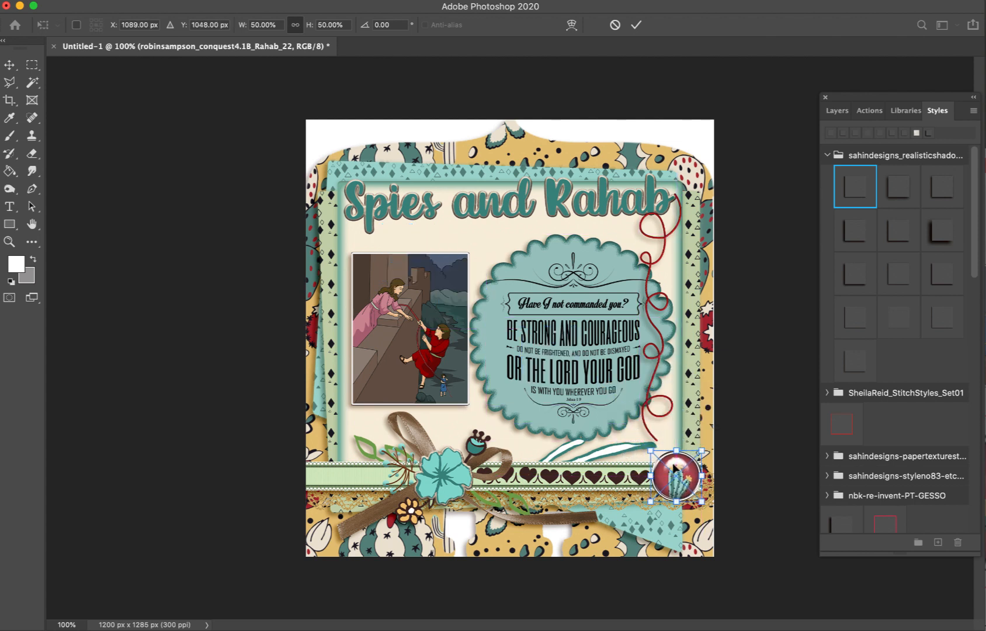
key("Return")
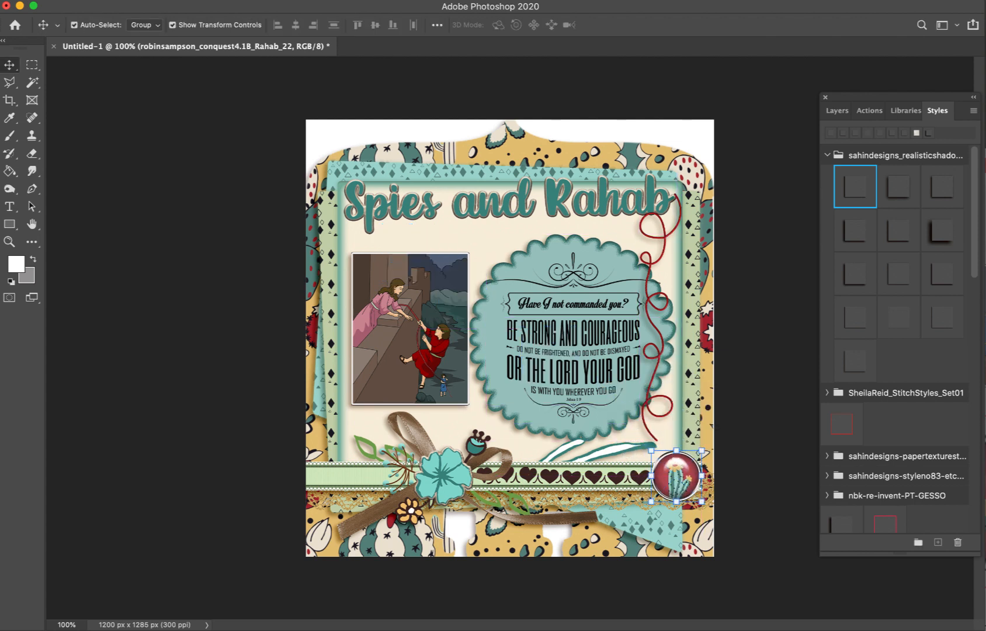
- Place the teal embossed tape robinsampson_conquest_washi_23 from Lingo's Conquest Washi section, shrunk to the picture's width, across the Rahab picture's top edge
left_click(682, 626)
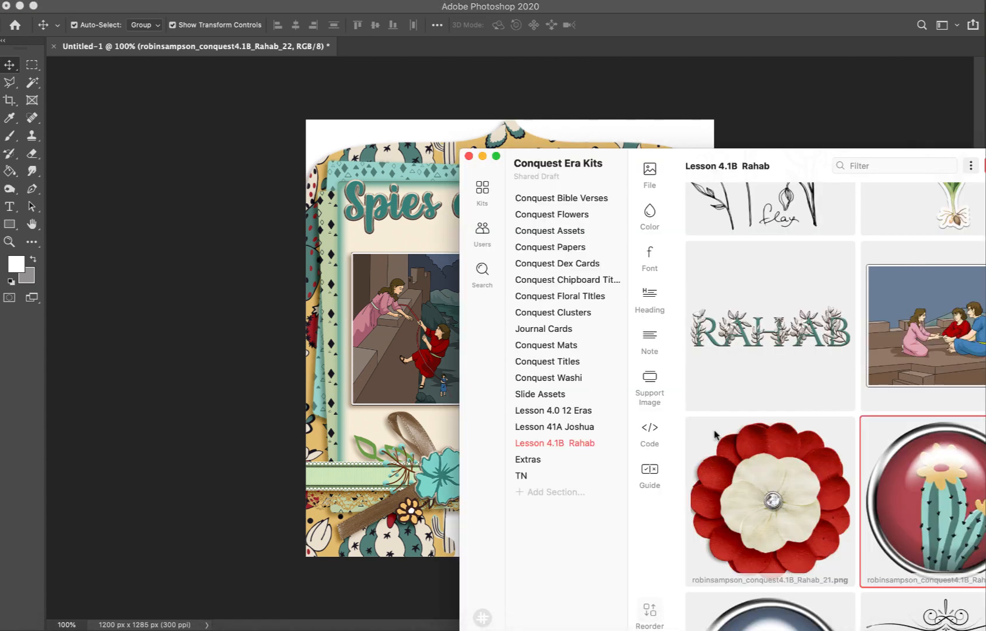
left_click(566, 377)
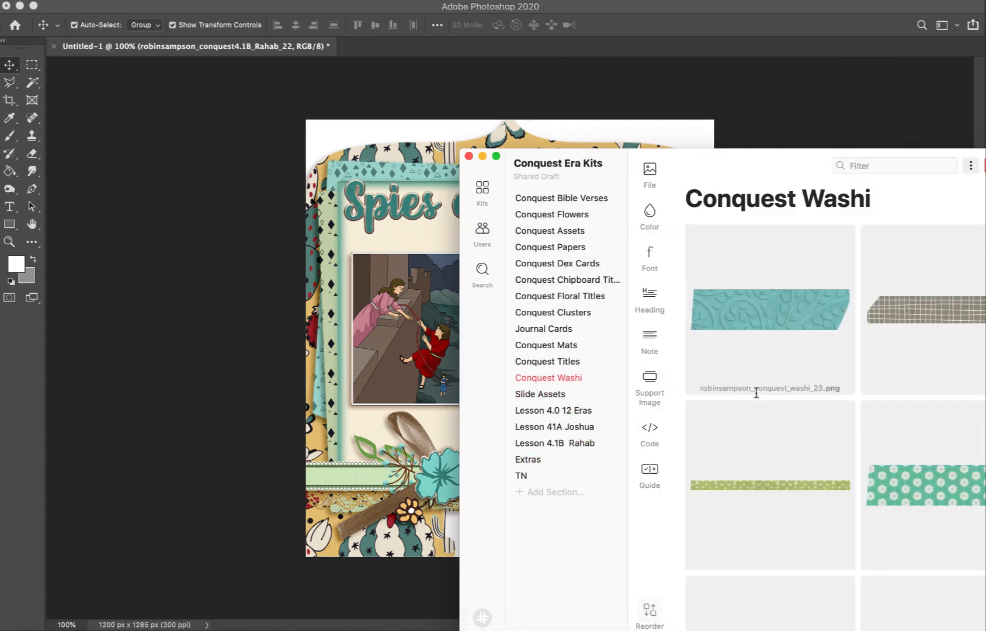
left_click_drag(777, 306, 402, 255)
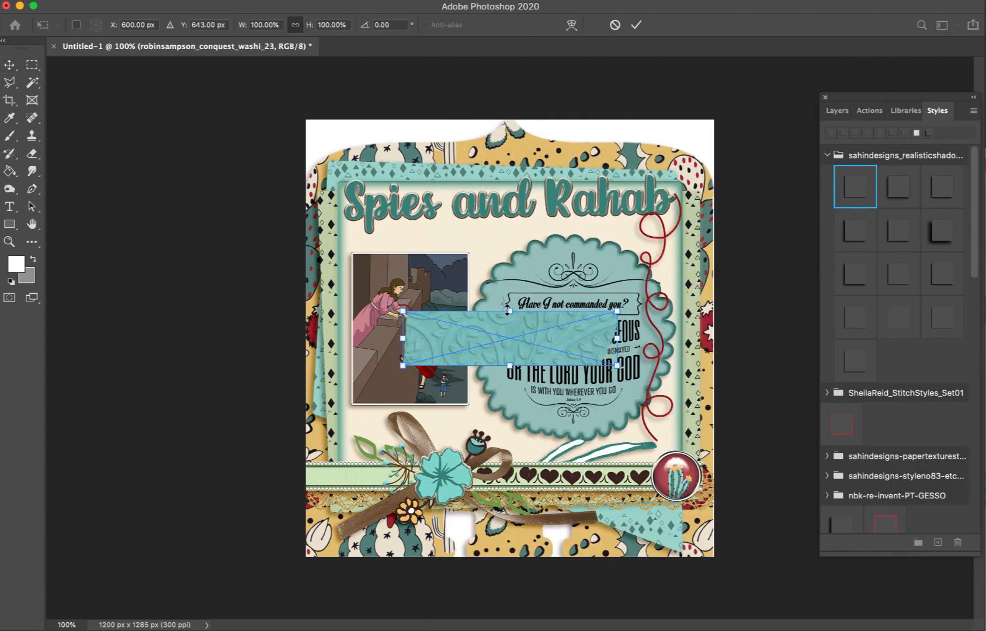
left_click_drag(509, 311, 403, 214)
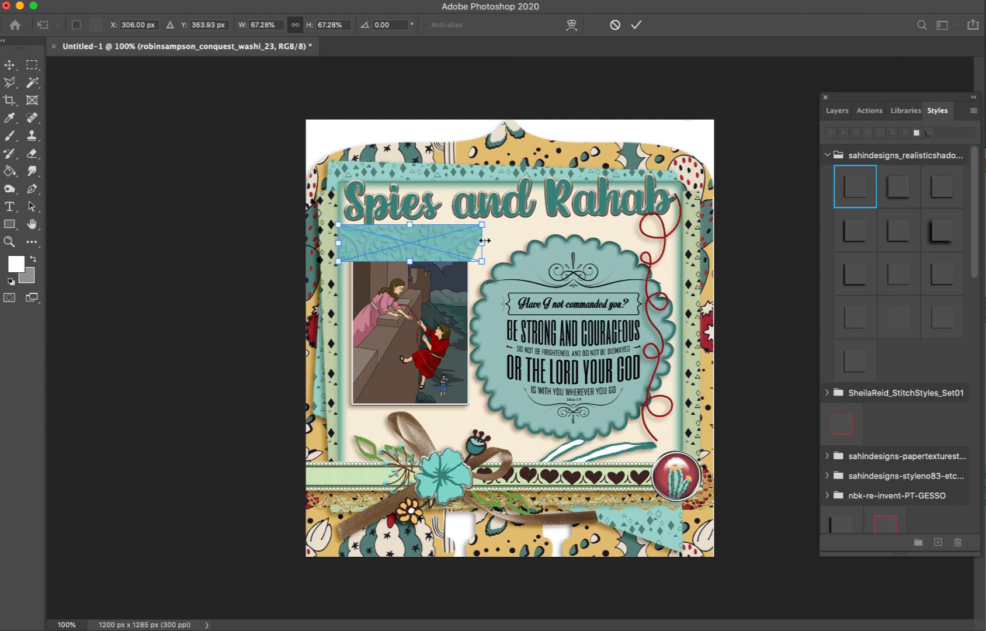
left_click_drag(482, 243, 442, 242)
key("Return")
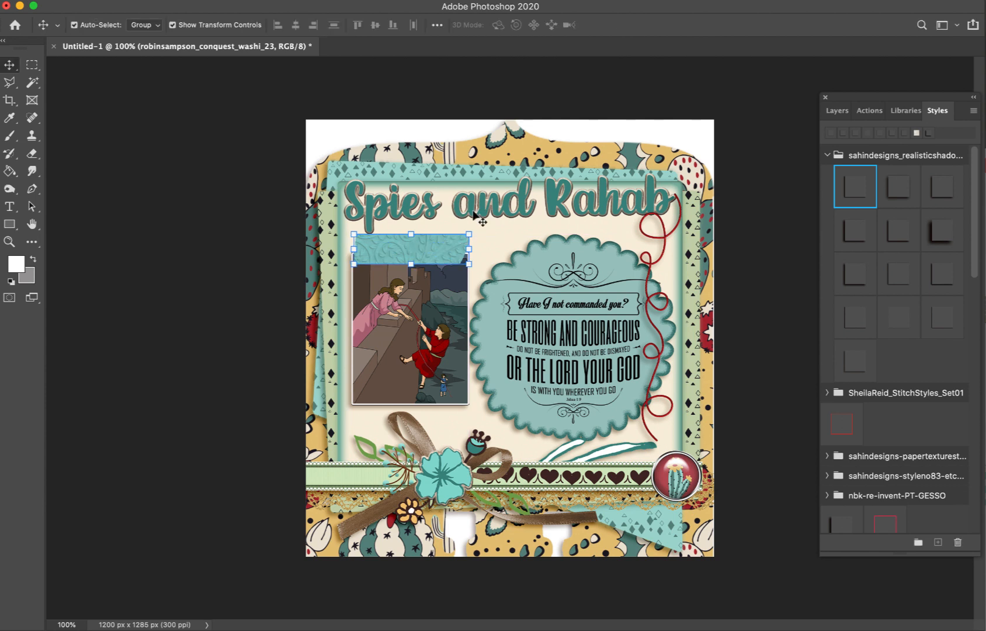
- Apply the third shadow style in the realistic set's fourth row to the Spies and Rahab title, and lower the title and red string slightly
left_click(481, 214)
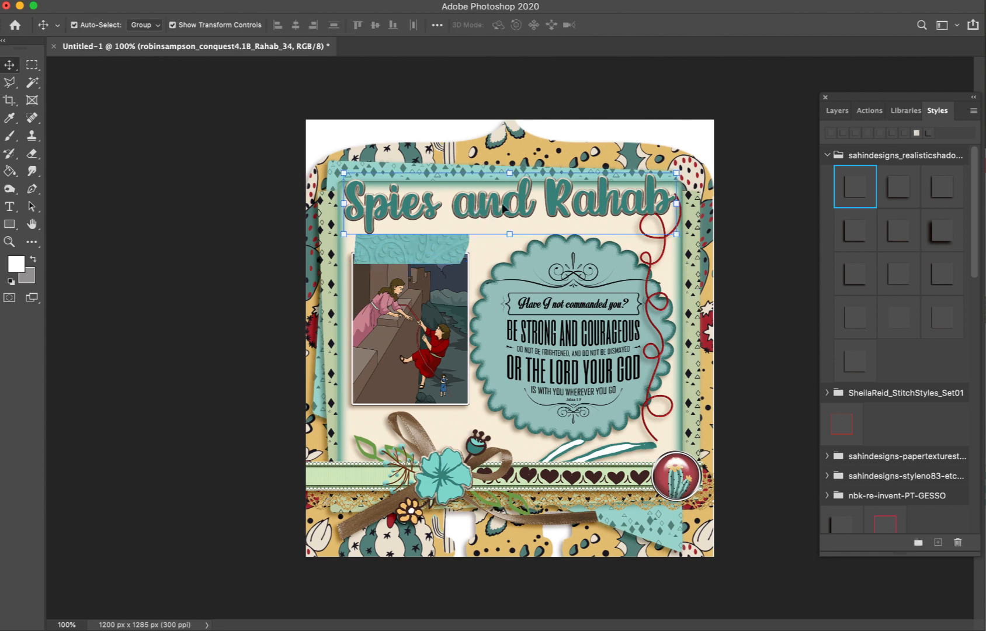
left_click(943, 316)
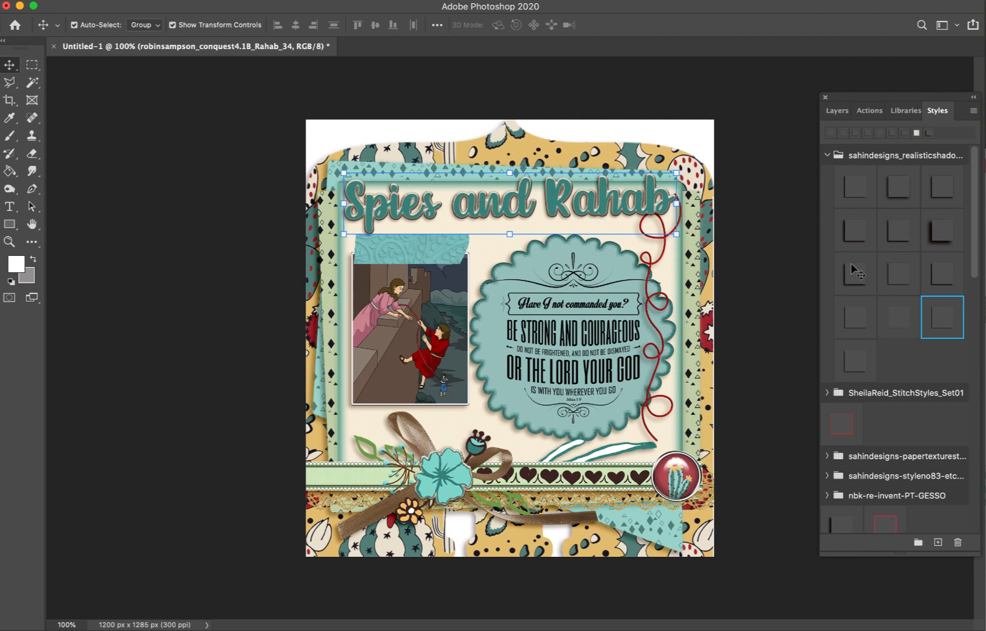
left_click(721, 154)
left_click_drag(654, 198, 673, 256)
left_click(733, 259)
left_click(763, 327)
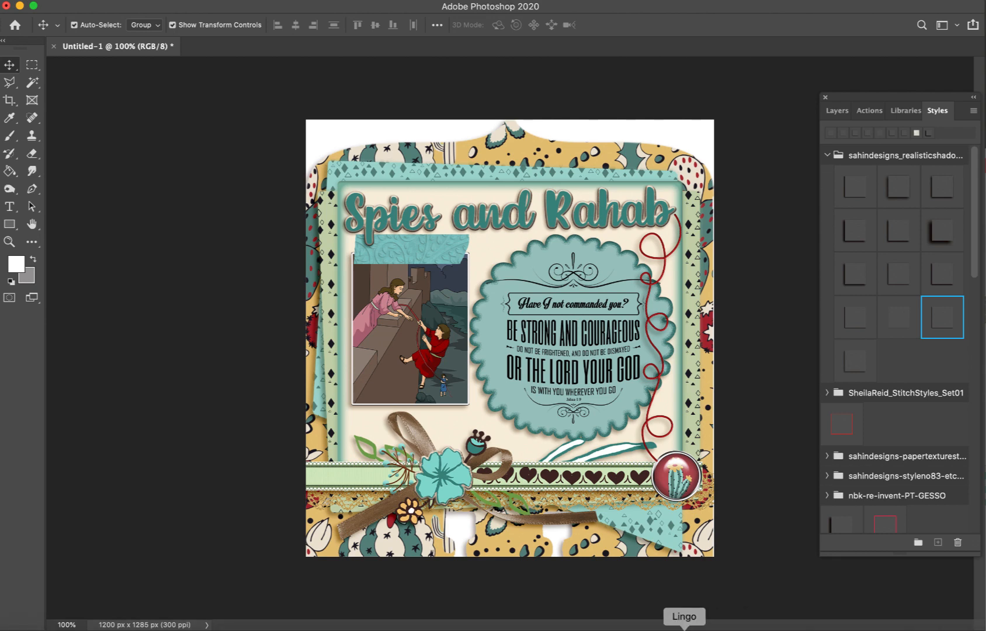
- Place the red and cream flower robinsampson_conquest4.1B_Rahab_21 from Lingo's Rahab section at 56.91%, beside the cluster's teal flower
left_click(684, 629)
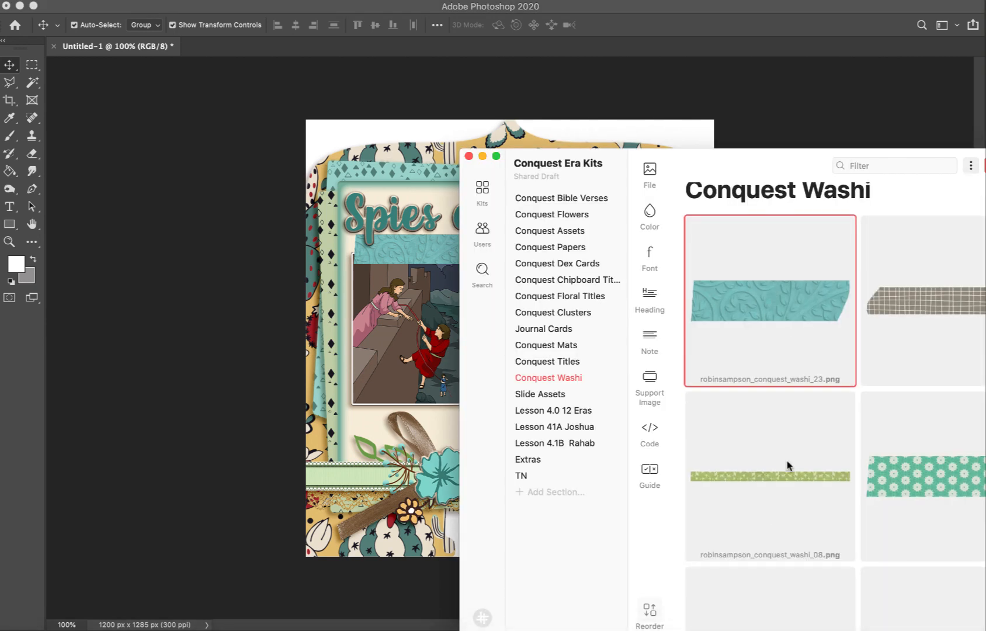
left_click(572, 444)
scroll(729, 490, "down", 10)
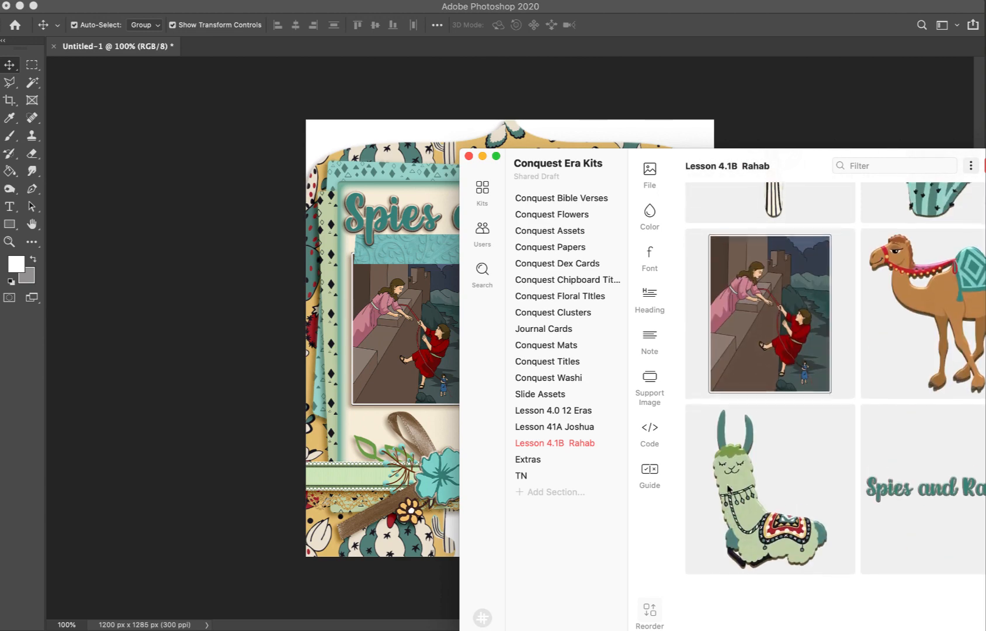
scroll(728, 489, "up", 10)
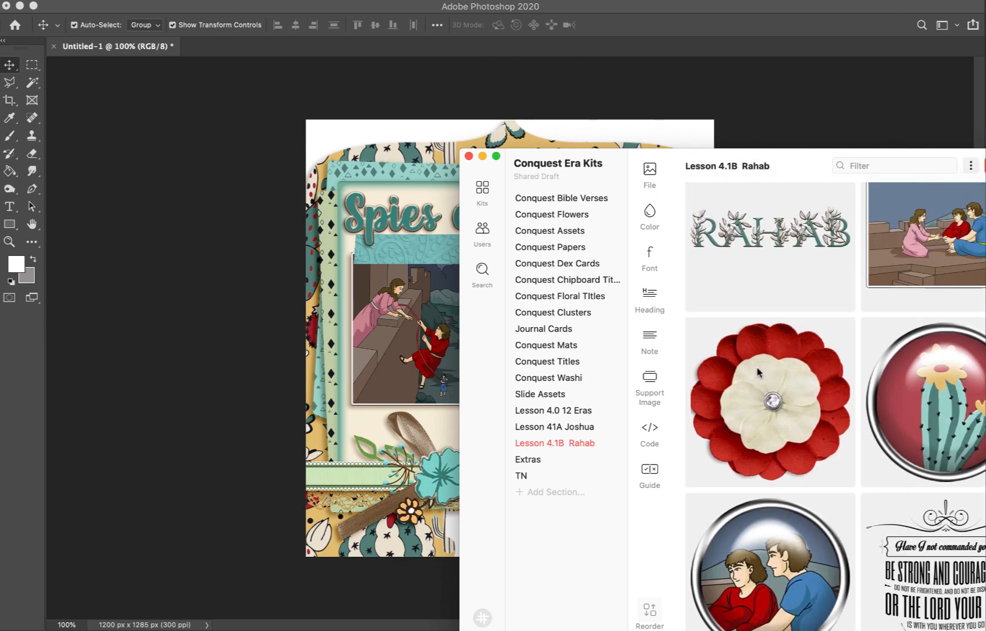
left_click_drag(801, 397, 340, 351)
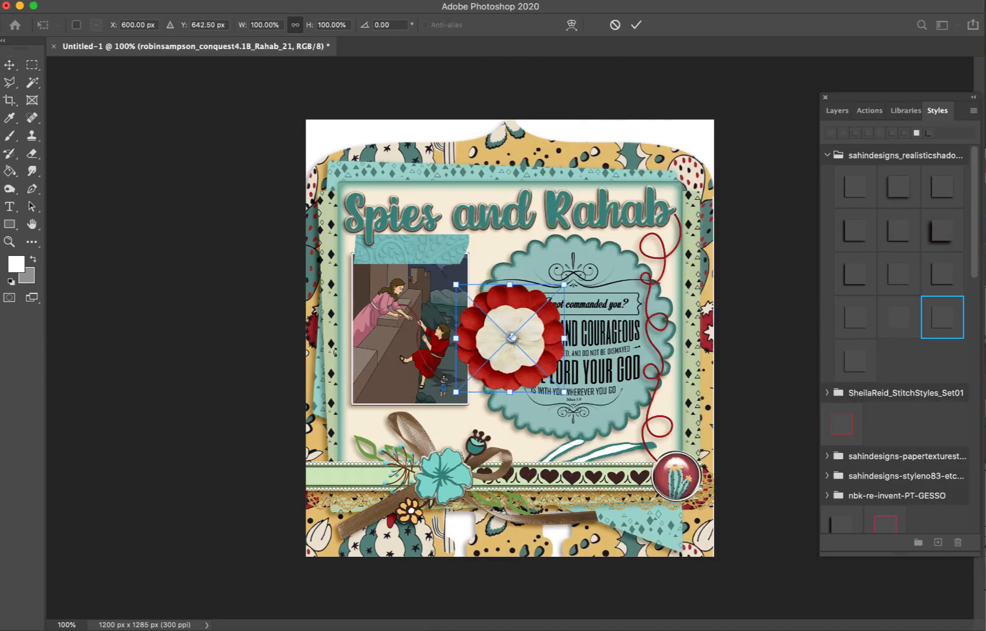
left_click_drag(548, 353, 420, 490)
left_click_drag(385, 413, 385, 468)
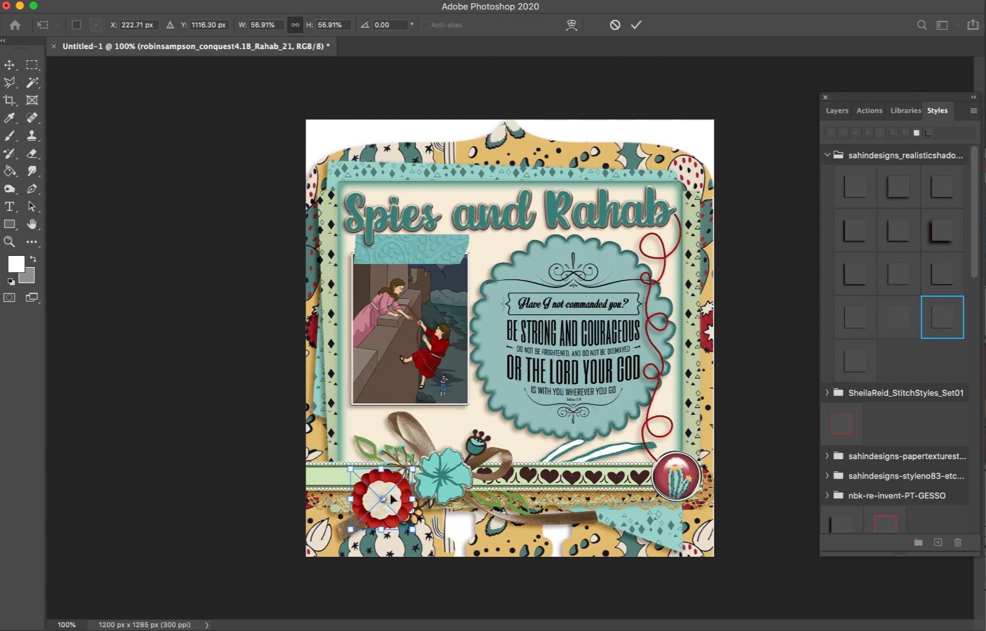
left_click_drag(409, 506, 483, 485)
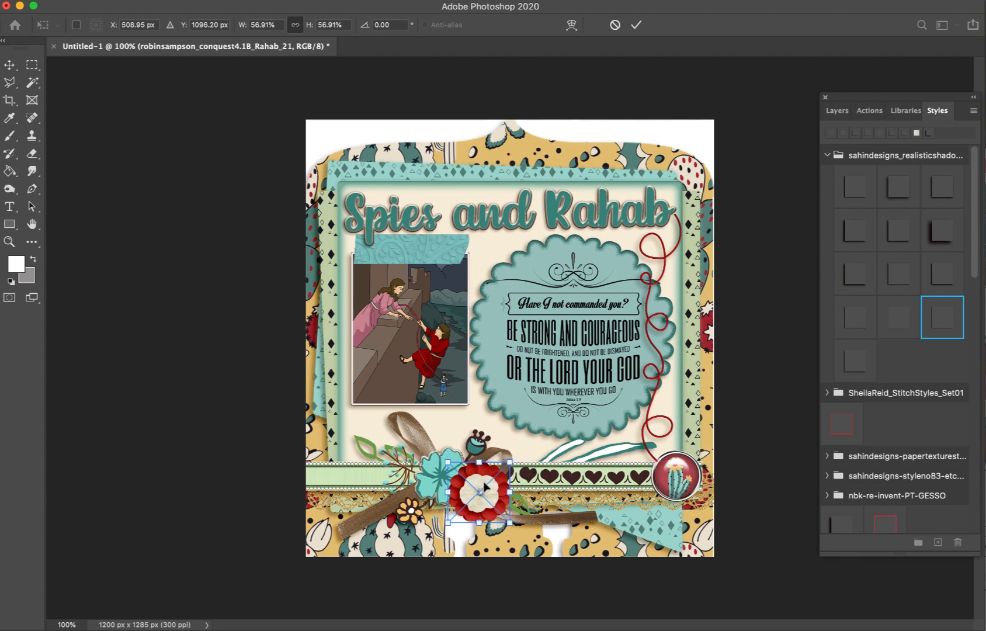
key("Return")
left_click(732, 209)
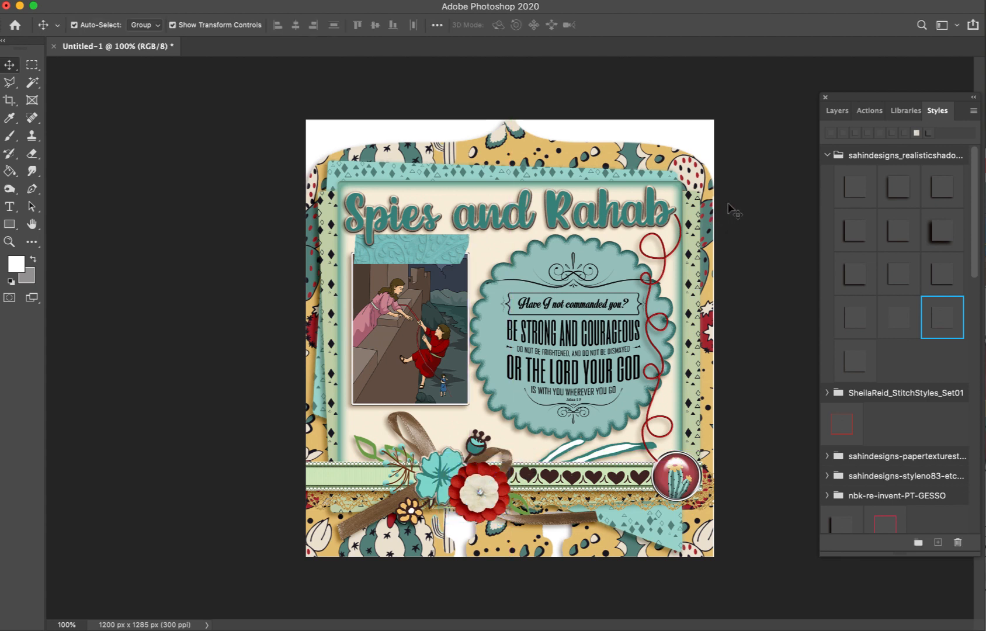
- Run the 4.5 wood action to put a wood background behind the finished card
left_click(870, 111)
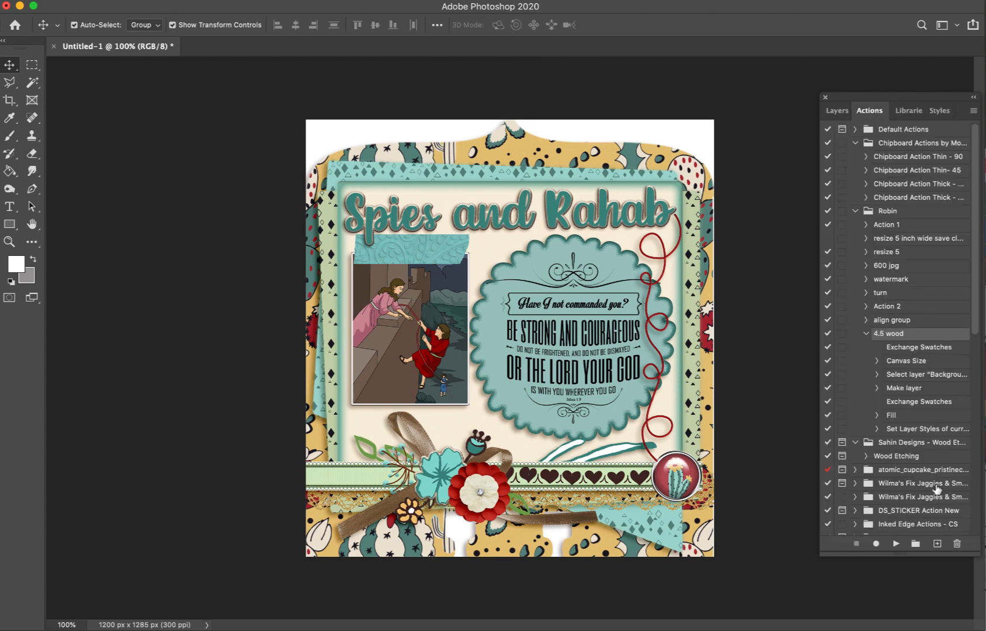
left_click(896, 544)
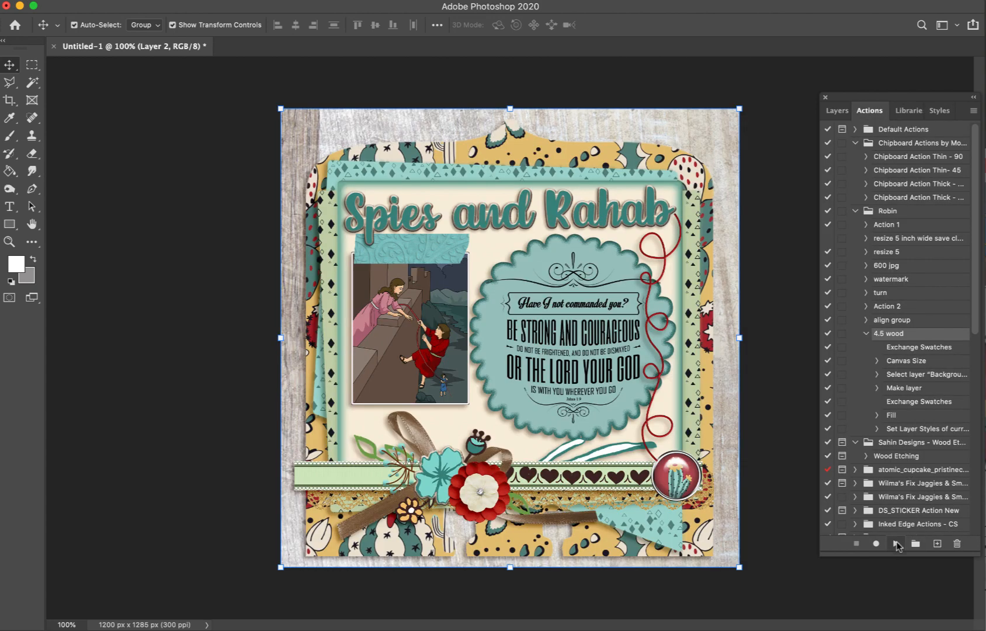
key("ctrl+t")
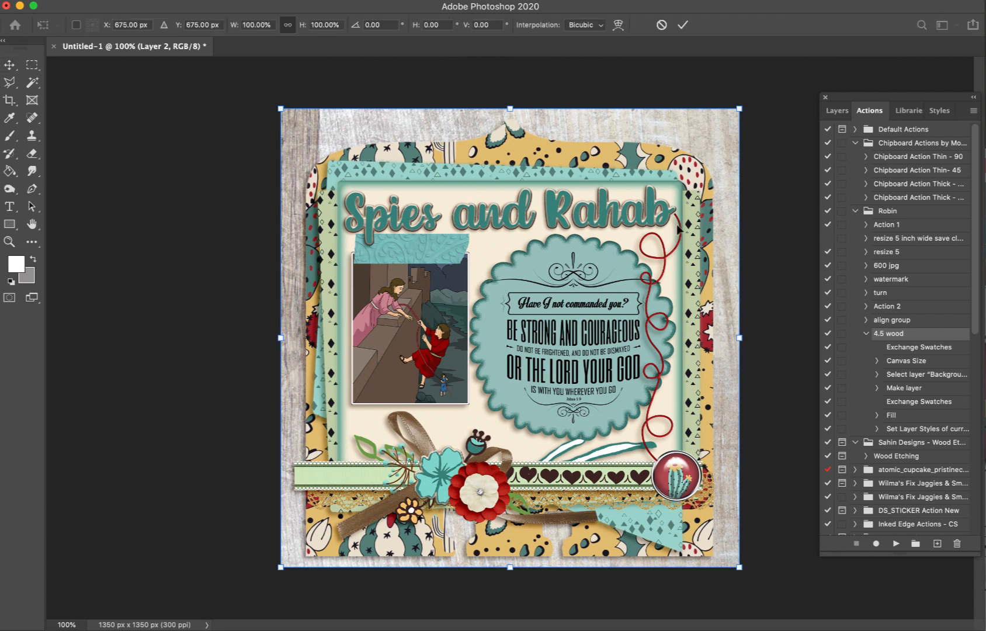
left_click(45, 1)
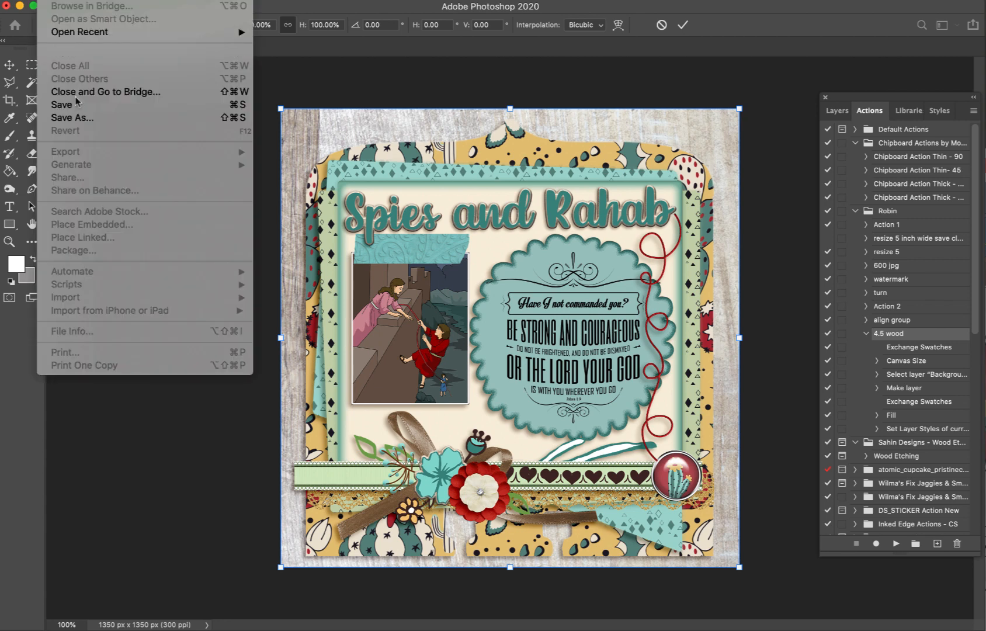
left_click(377, 57)
left_click(7, 65)
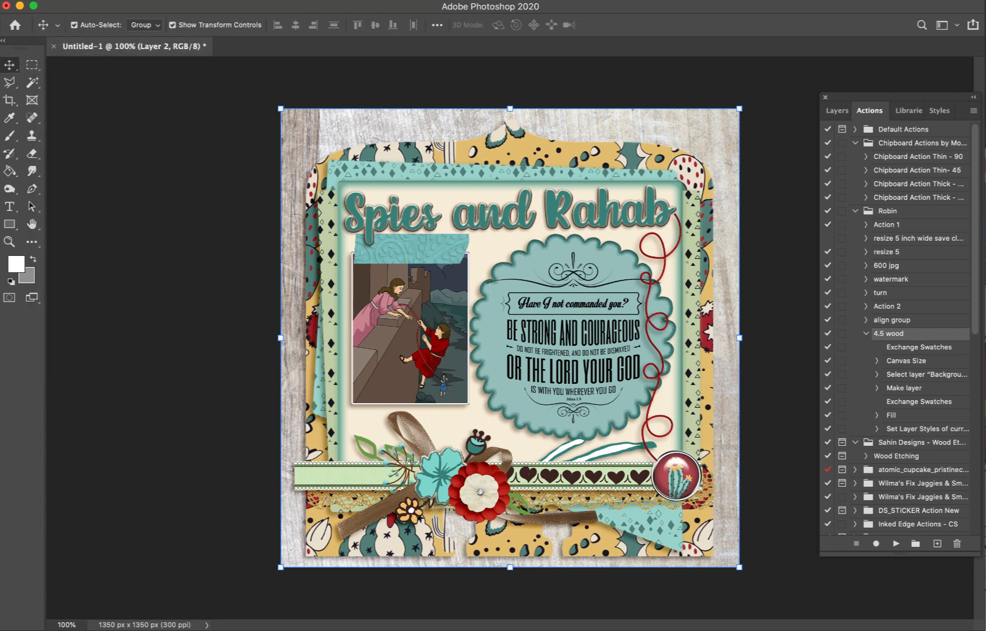
- Export the card on its wood background with Save for Web as a 1350 x 1350 px JPEG at quality 100
left_click(46, 1)
mouse_move(85, 153)
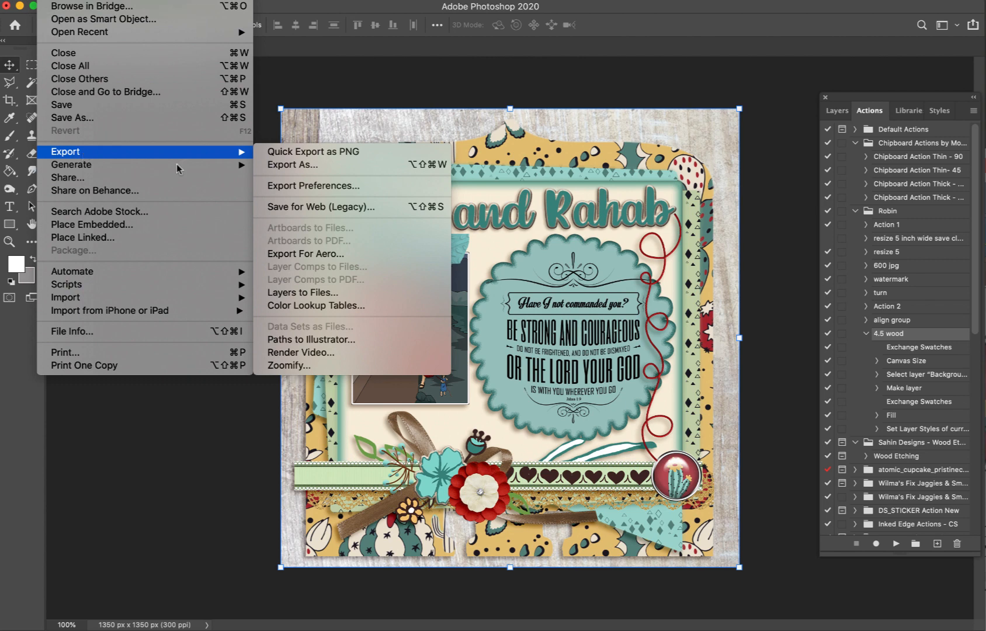
left_click(315, 207)
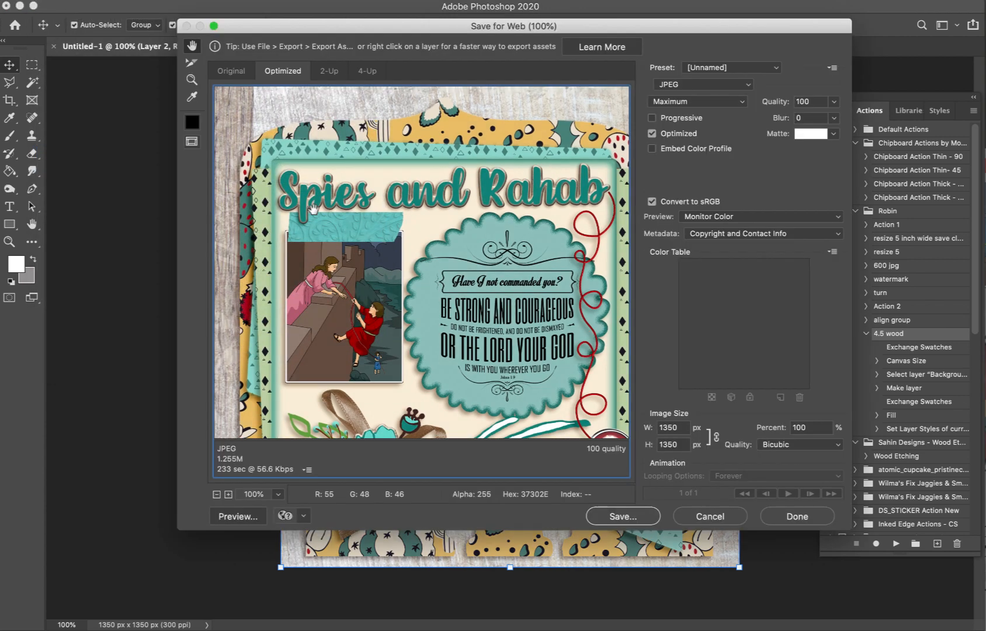
left_click(620, 517)
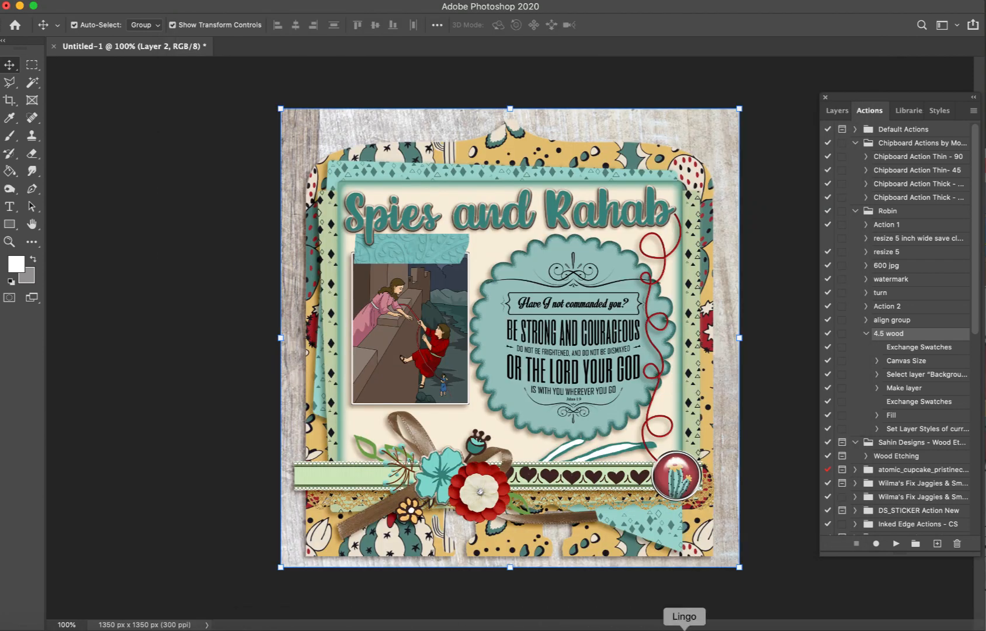
- Place the teal star-patterned card robinsampson_conquest__dexcards_04 from Lingo's Conquest Dex Cards section at 100%, centered on the canvas
left_click(660, 627)
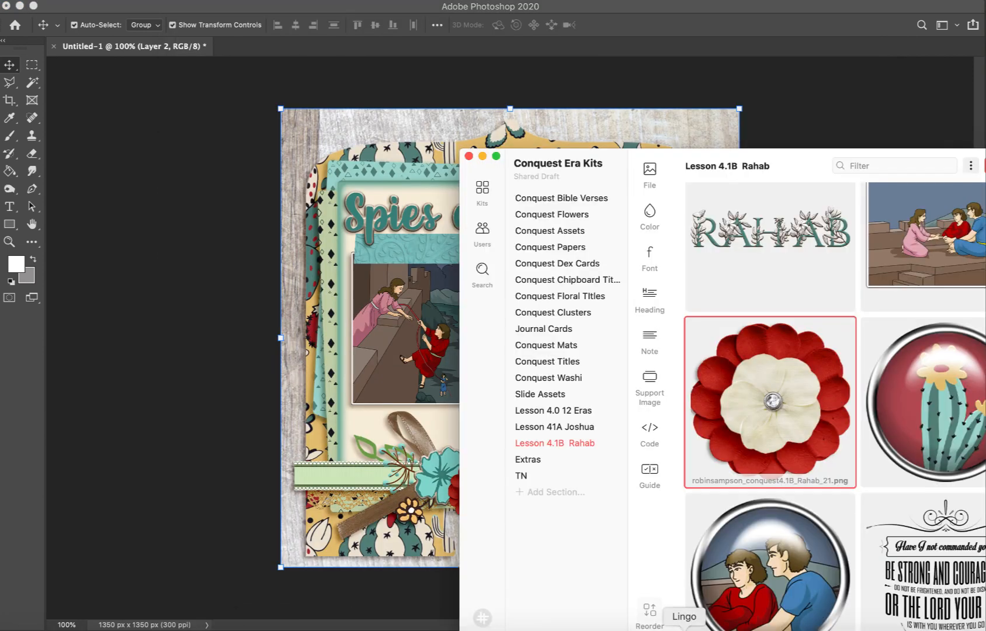
left_click(576, 332)
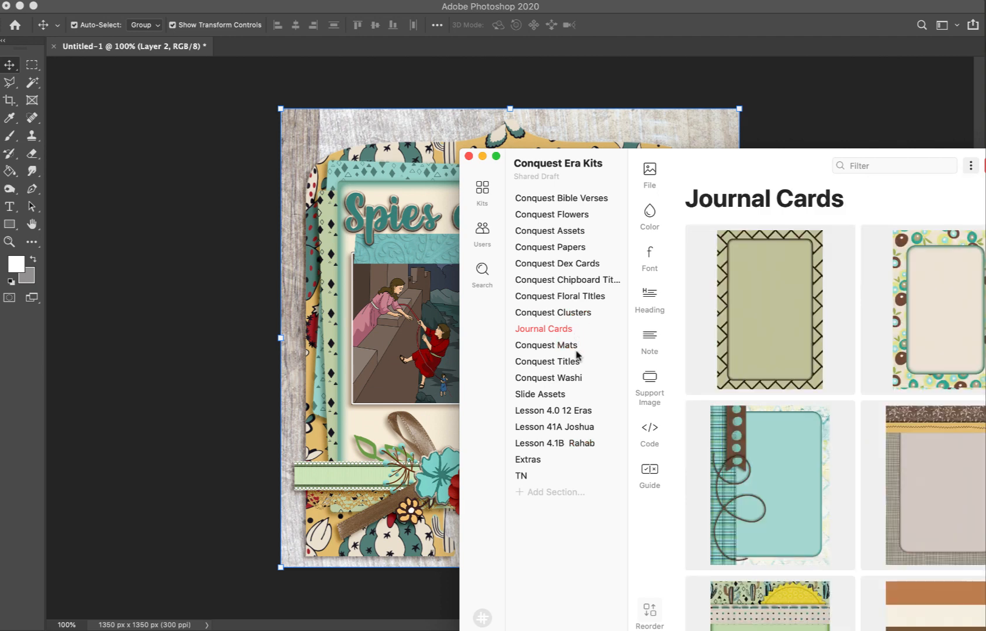
left_click(569, 265)
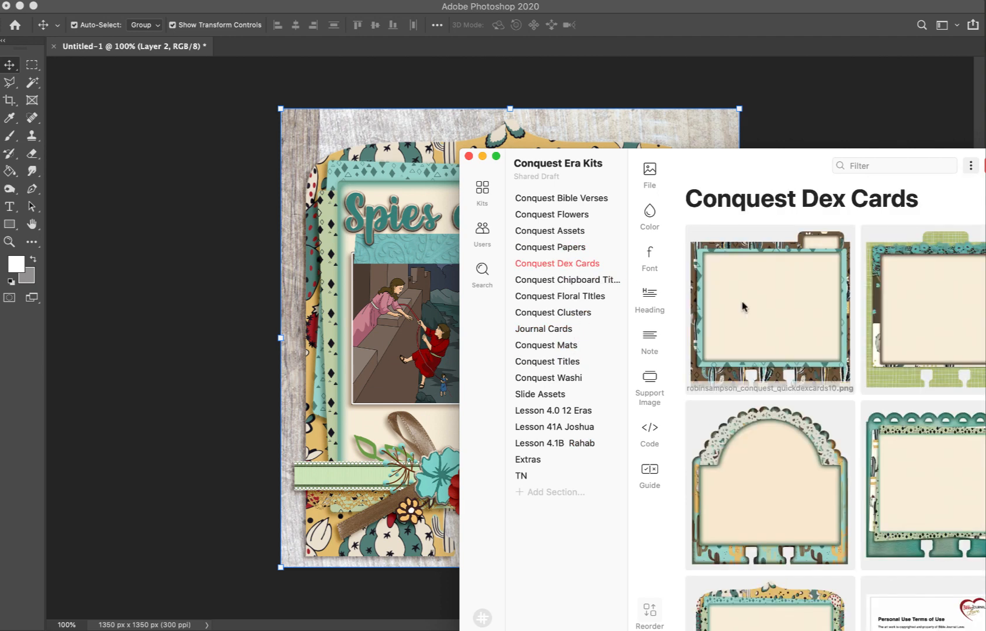
scroll(760, 315, "down", 5)
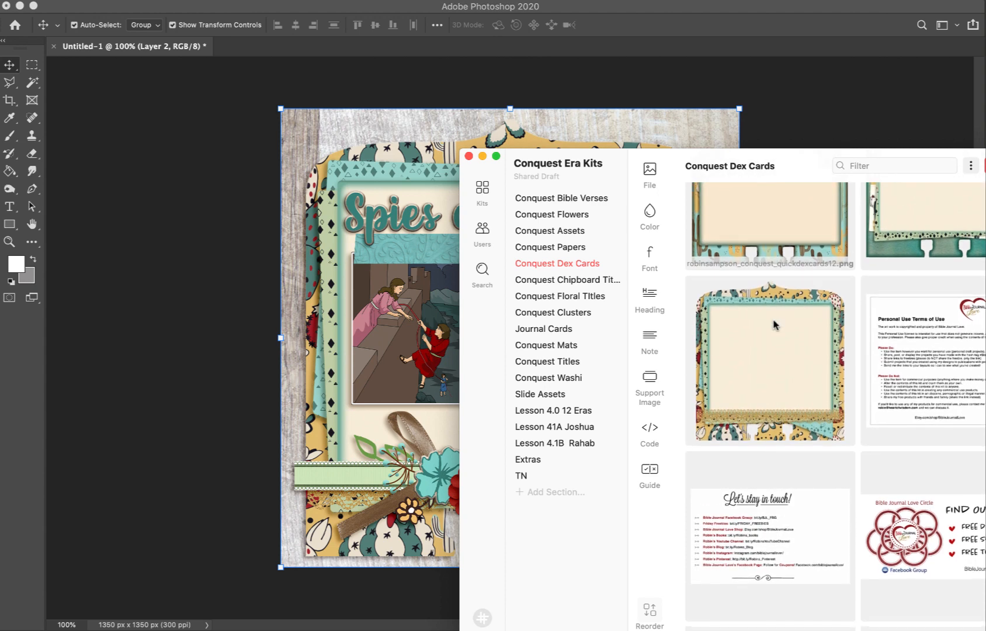
scroll(774, 324, "up", 4)
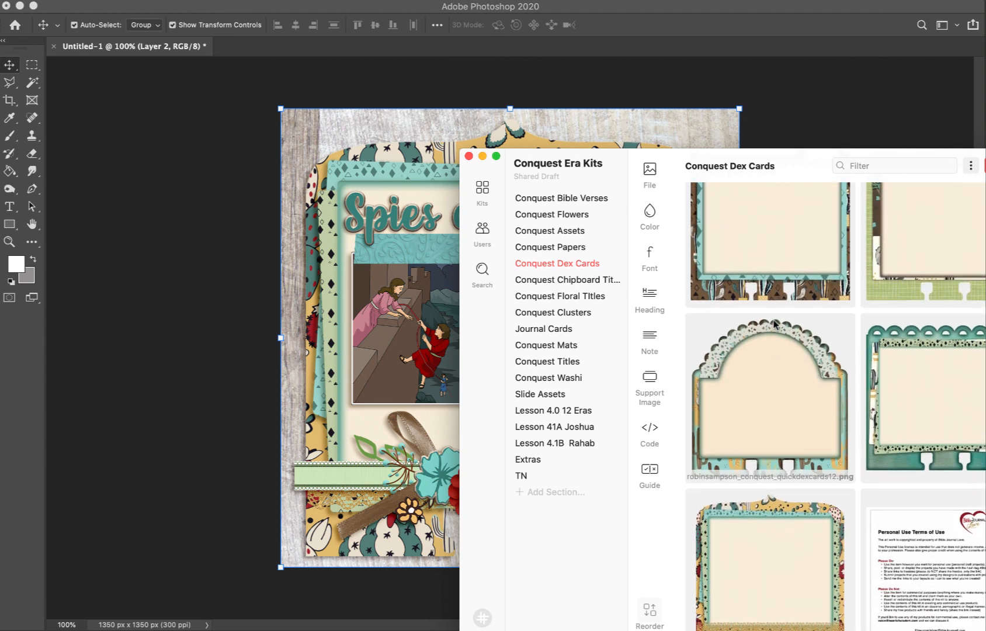
scroll(778, 369, "up", 6)
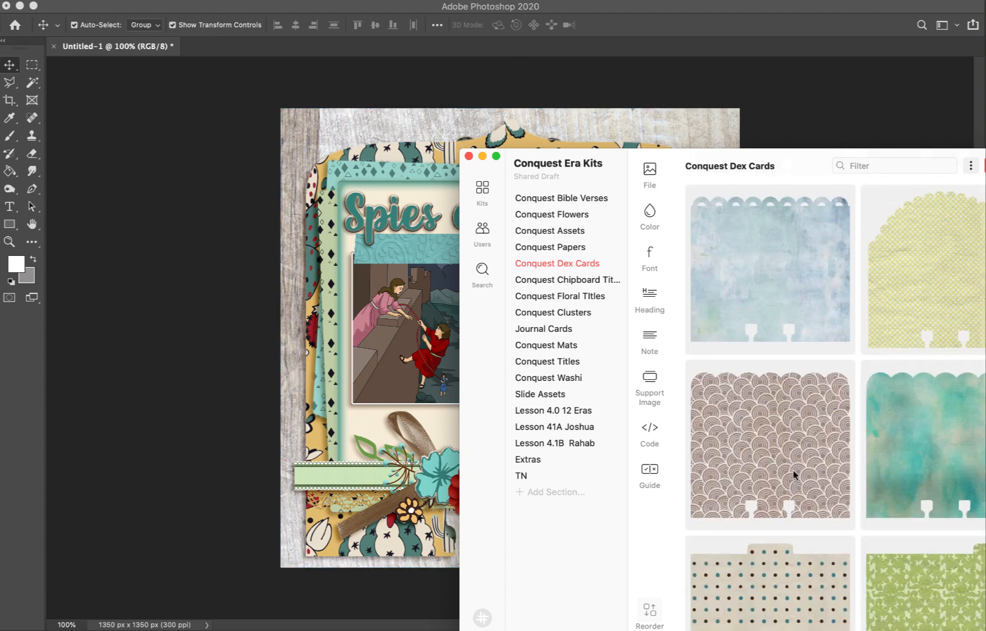
scroll(794, 475, "up", 3)
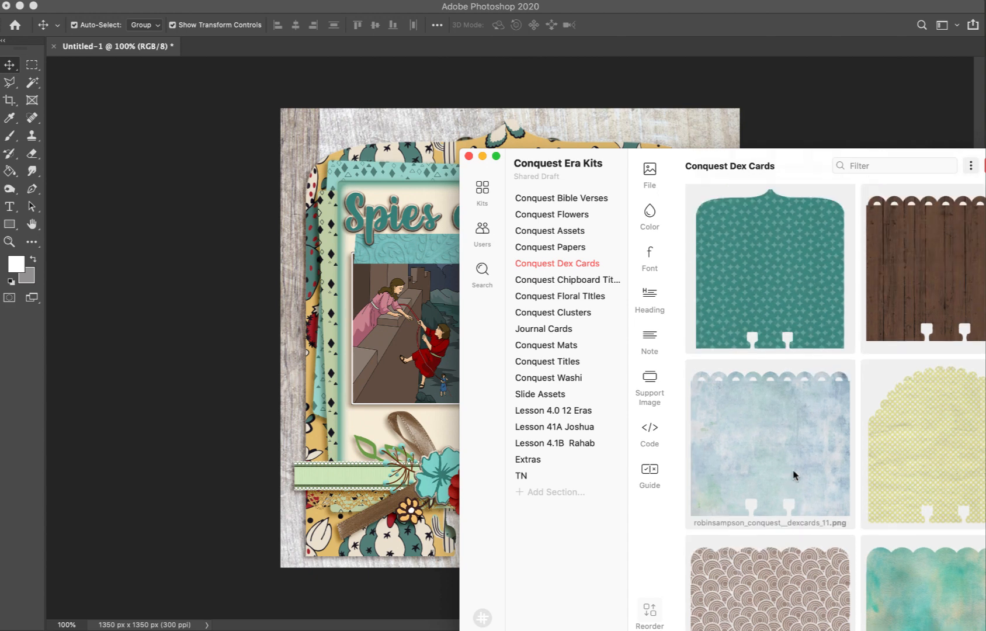
left_click_drag(810, 249, 292, 270)
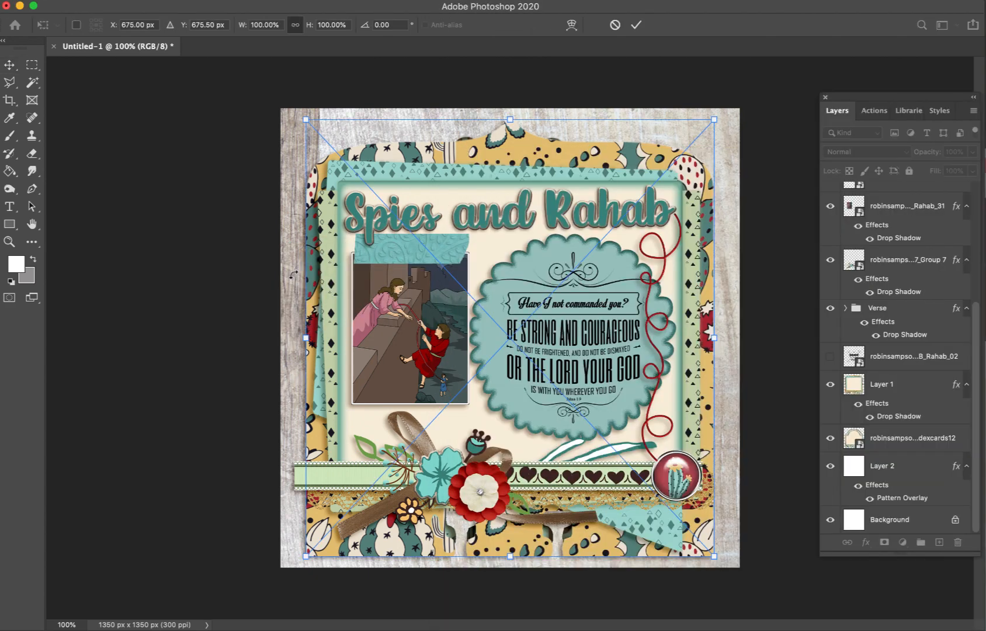
key("Return")
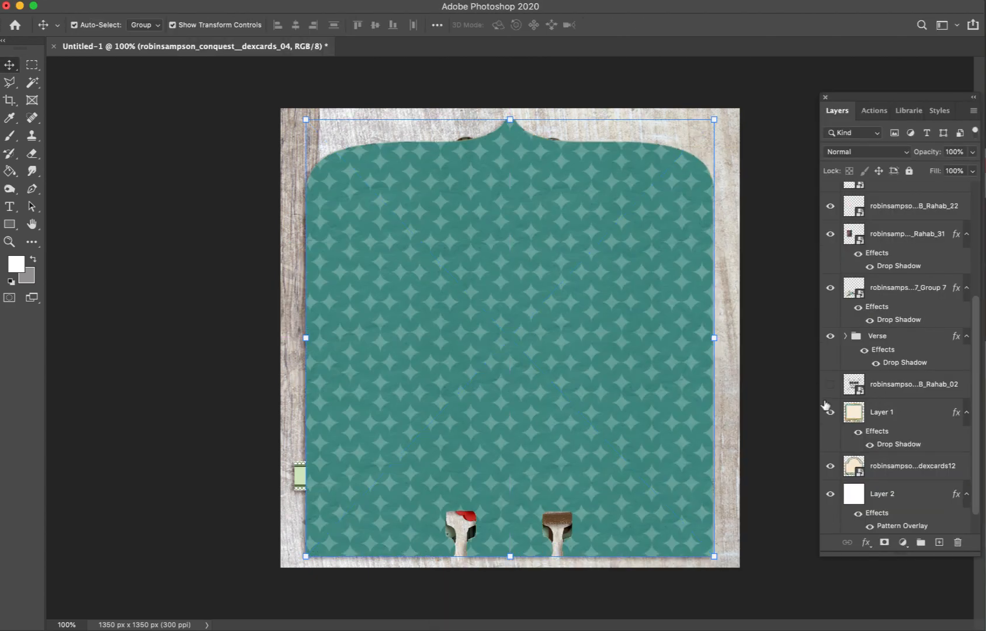
- Hide Layer 1 and the dexcards12 layer, and stack the teal dex card directly above the wood layer, behind all decorations
left_click(830, 466)
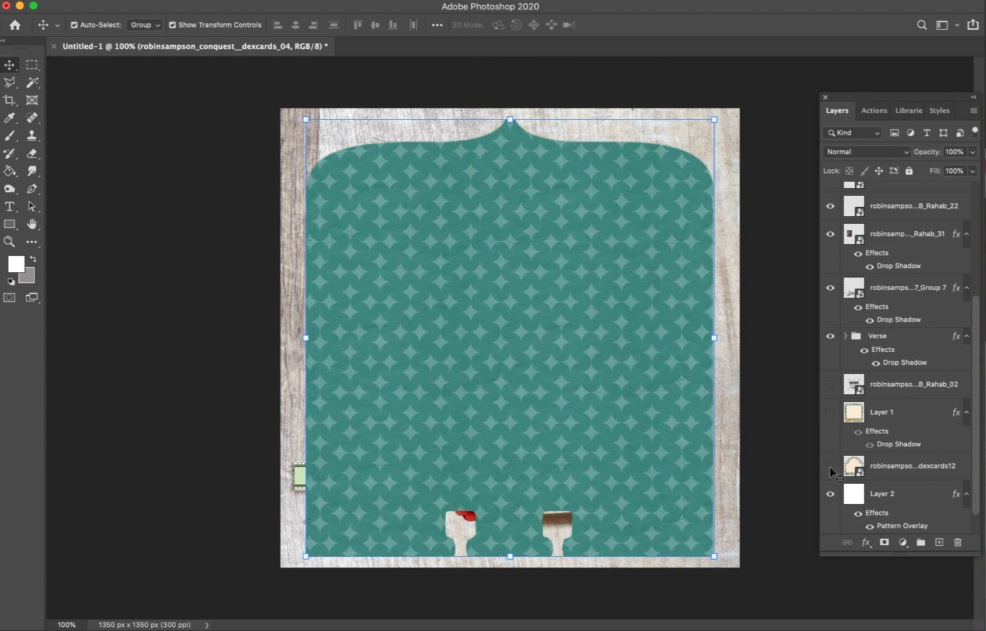
key("super+shift+bracketleft")
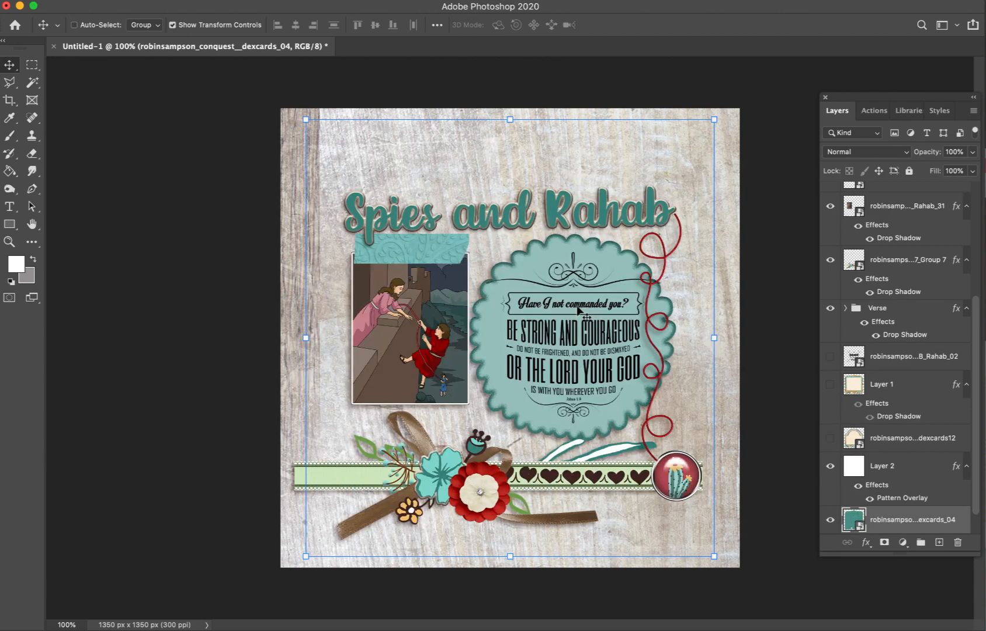
key("super+bracketright")
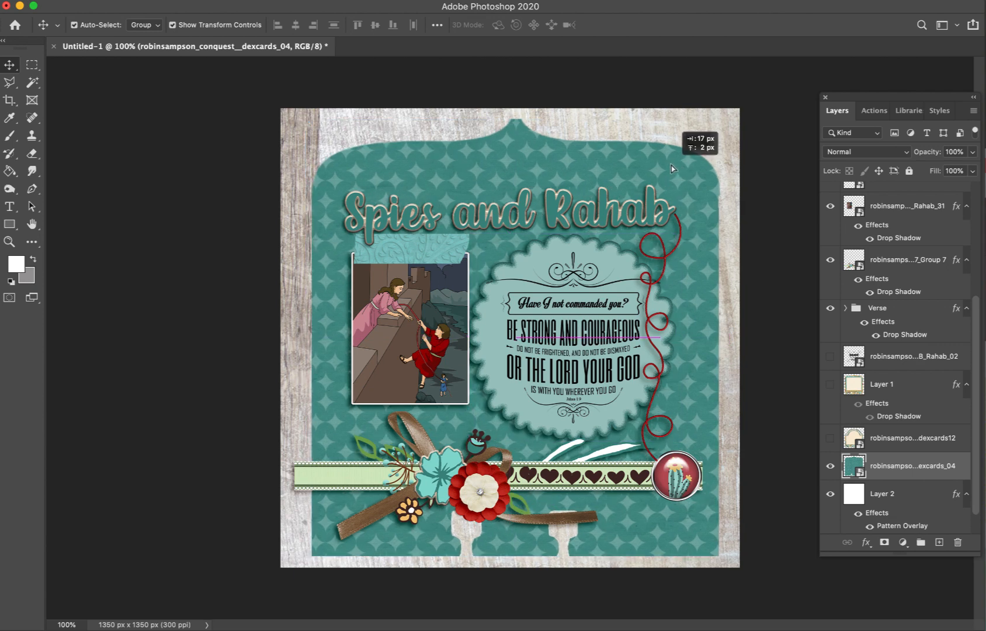
left_click(779, 441)
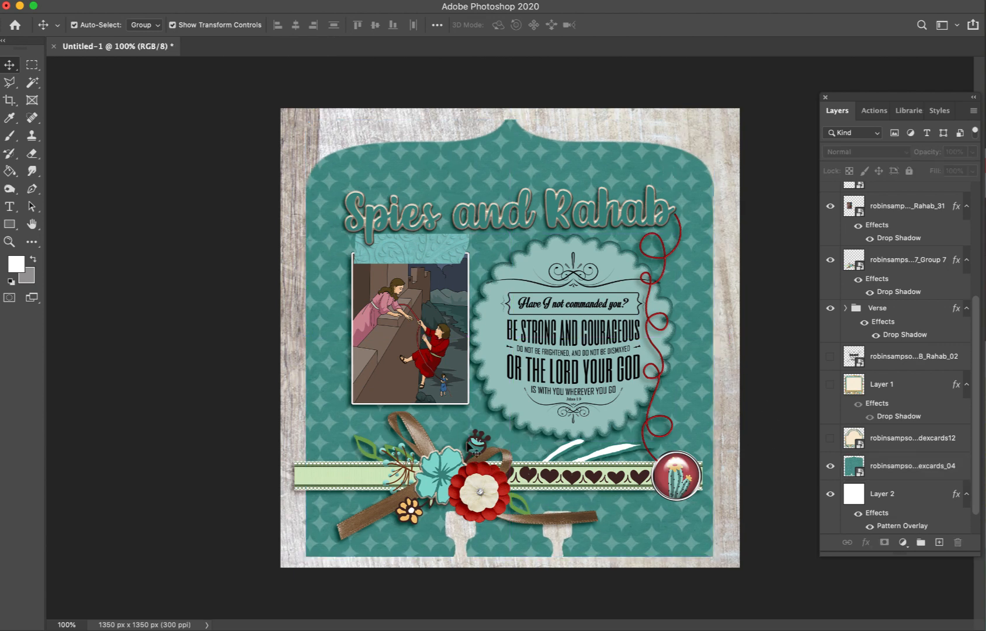
- Shift the ribbon and flower cluster slightly right so the ribbon spans the teal card's width, and select the wood layer
left_click(325, 475)
left_click_drag(325, 475, 336, 475)
left_click(726, 132)
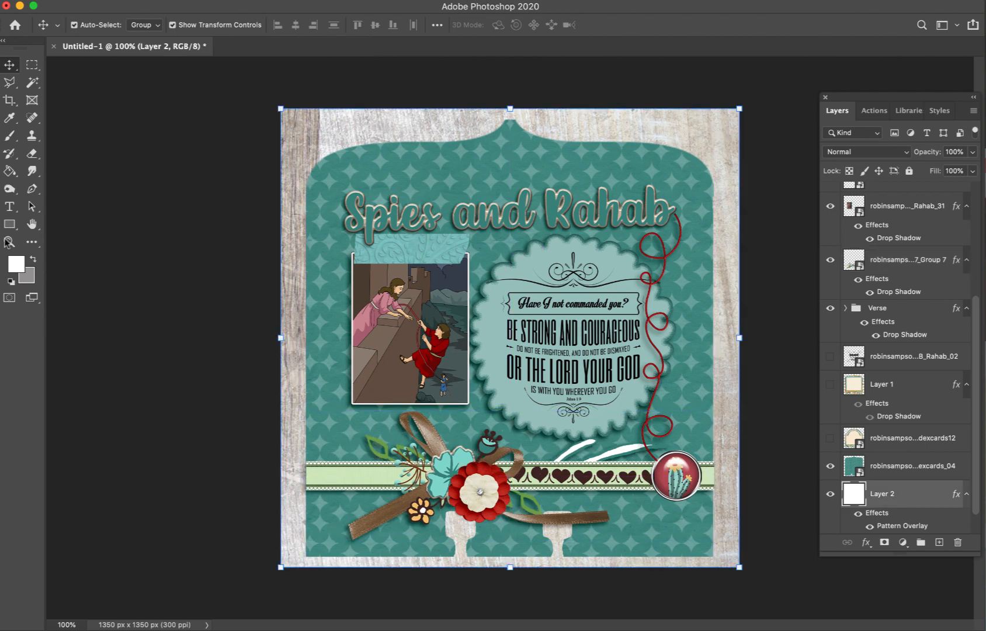
- Set the foreground color to the pale green sampled from the cluster's ribbon
left_click(16, 264)
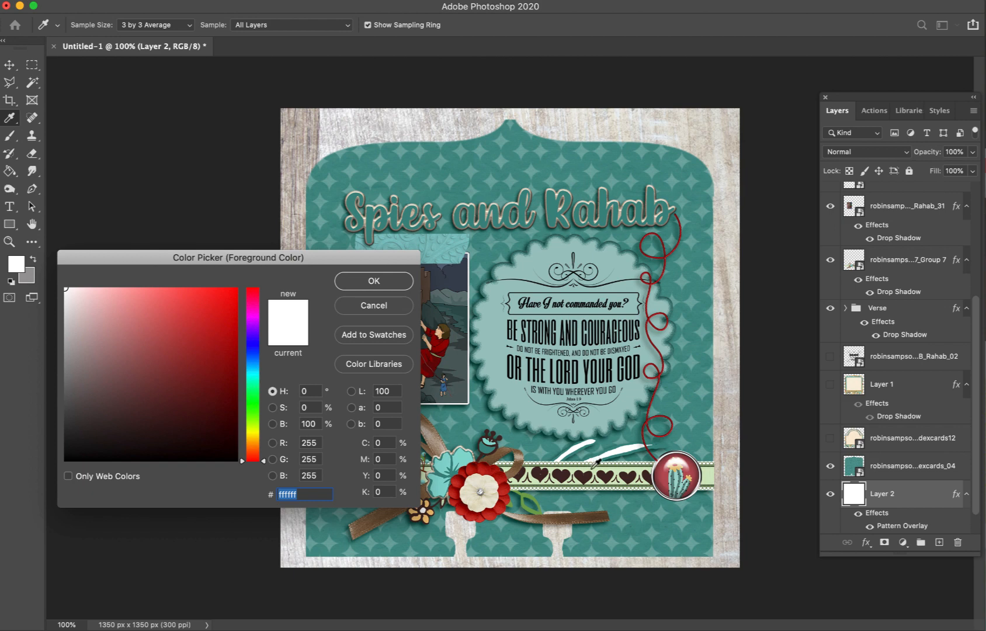
left_click(592, 472)
left_click(374, 281)
key("v")
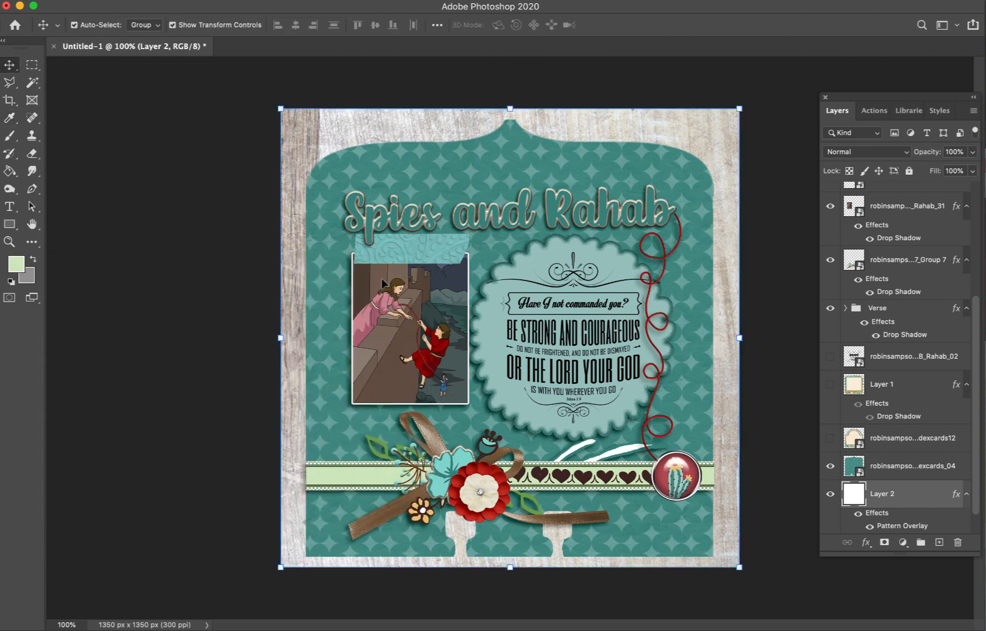
- Draw a rounded rectangle of about 1034 x 977 px with 70 px corners behind the decorations and fill it with pale green
left_click(9, 224)
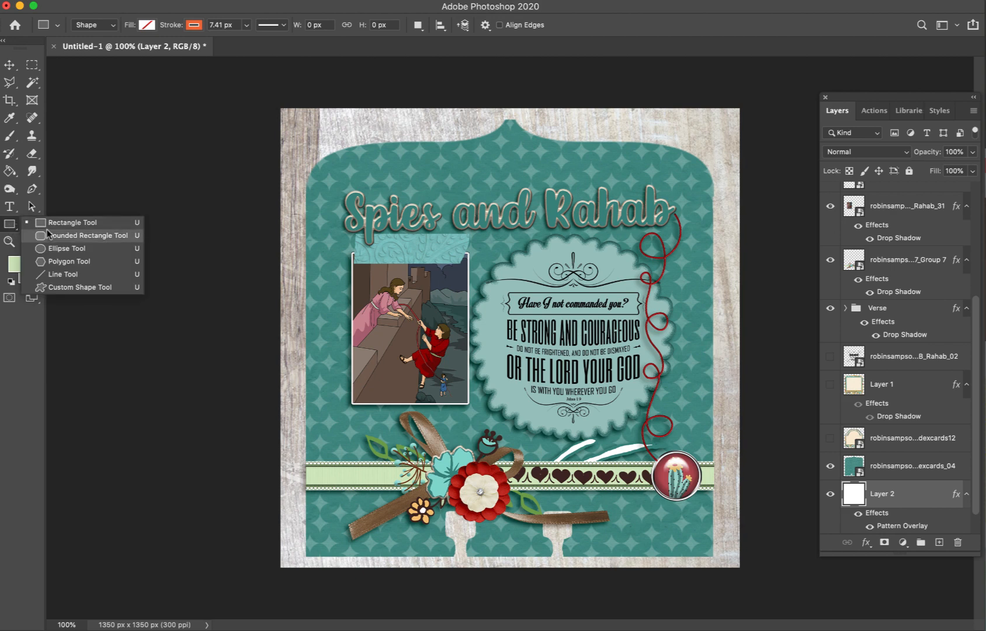
left_click(58, 236)
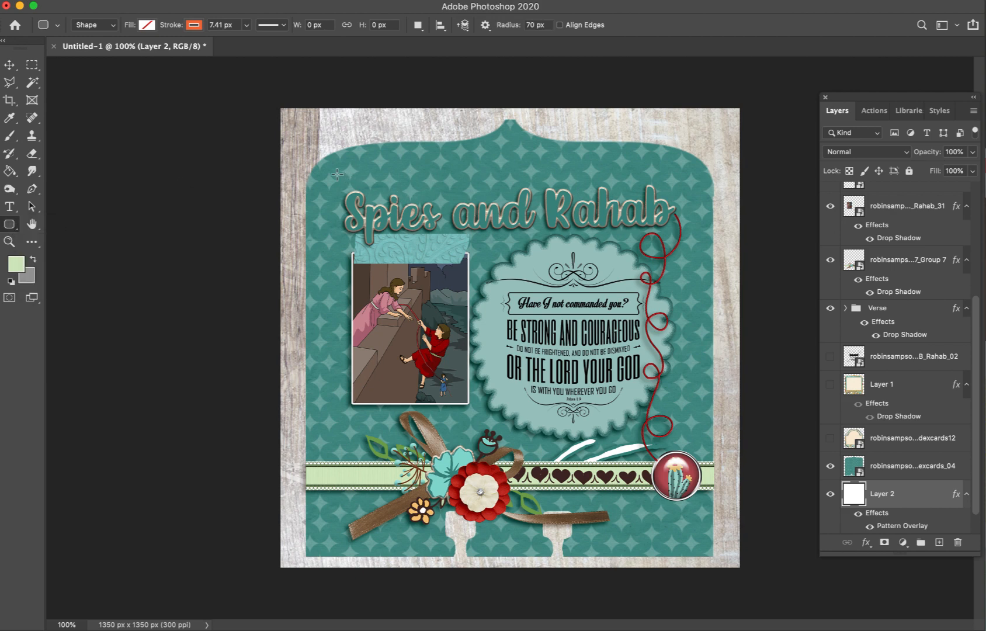
left_click_drag(332, 174, 681, 507)
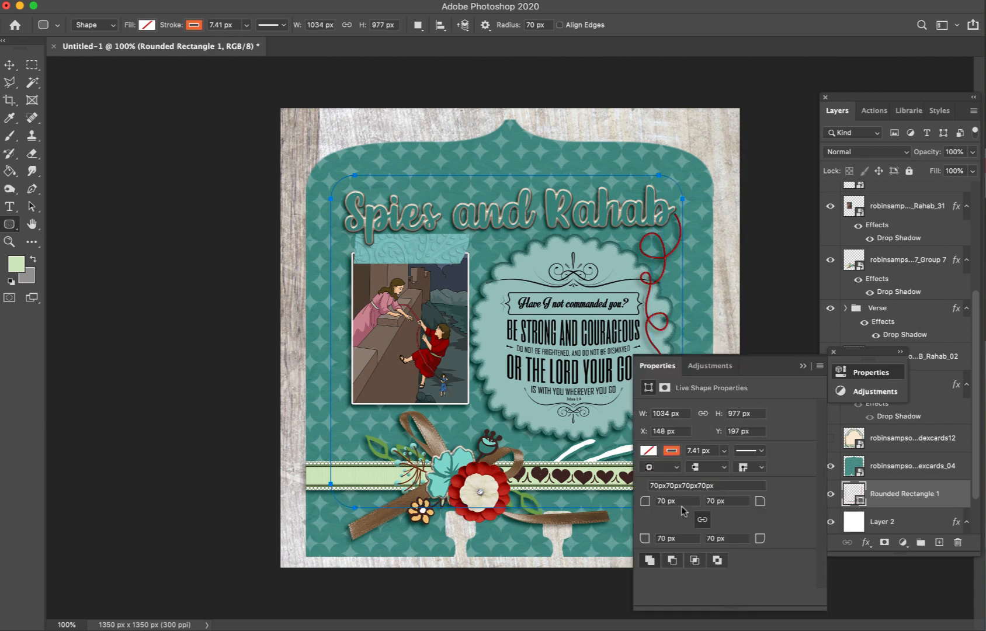
left_click(650, 450)
left_click(651, 509)
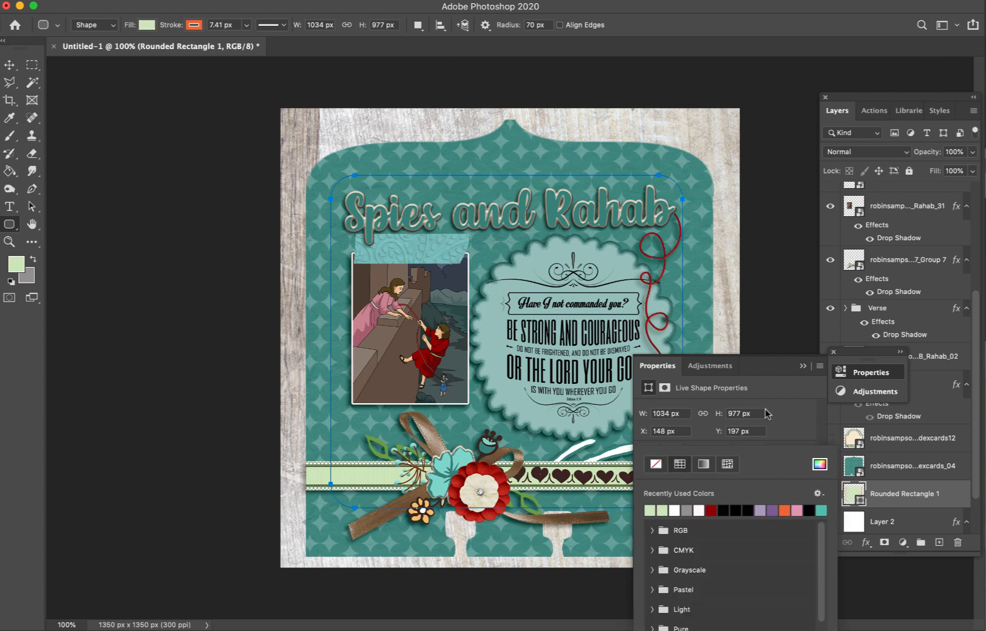
- Stack the pale green rounded rectangle directly above the teal dex card and apply the first sahindesigns realistic shadow style to it
key("v")
left_click_drag(898, 491, 897, 457)
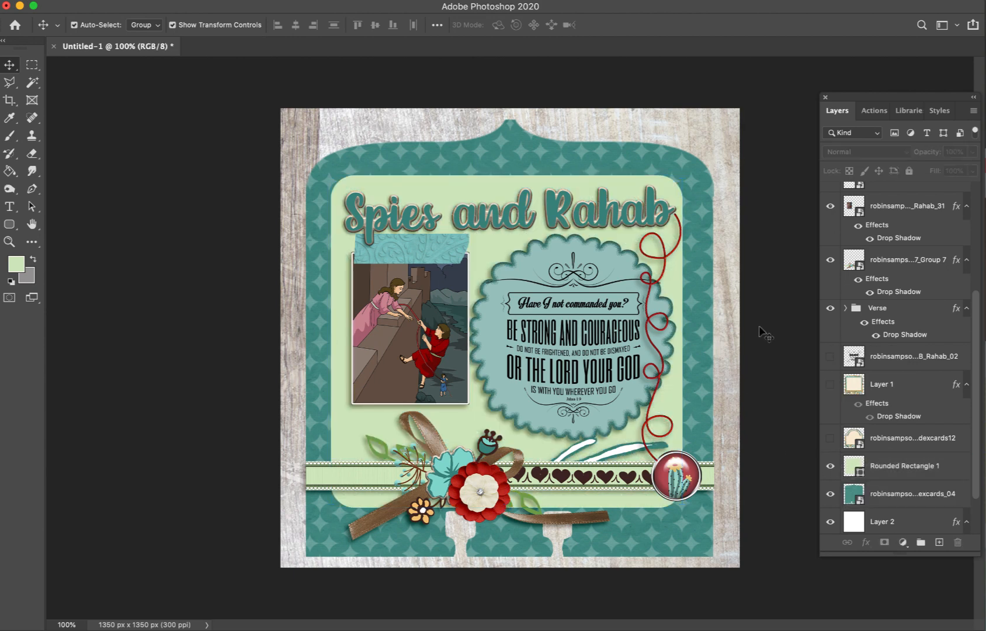
left_click(946, 111)
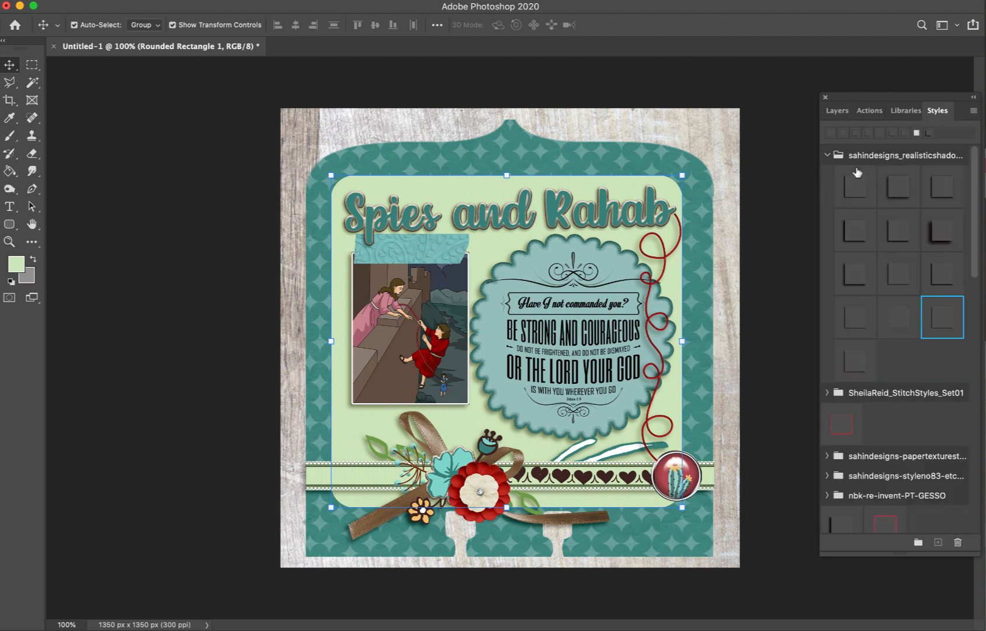
left_click(855, 172)
left_click(766, 146)
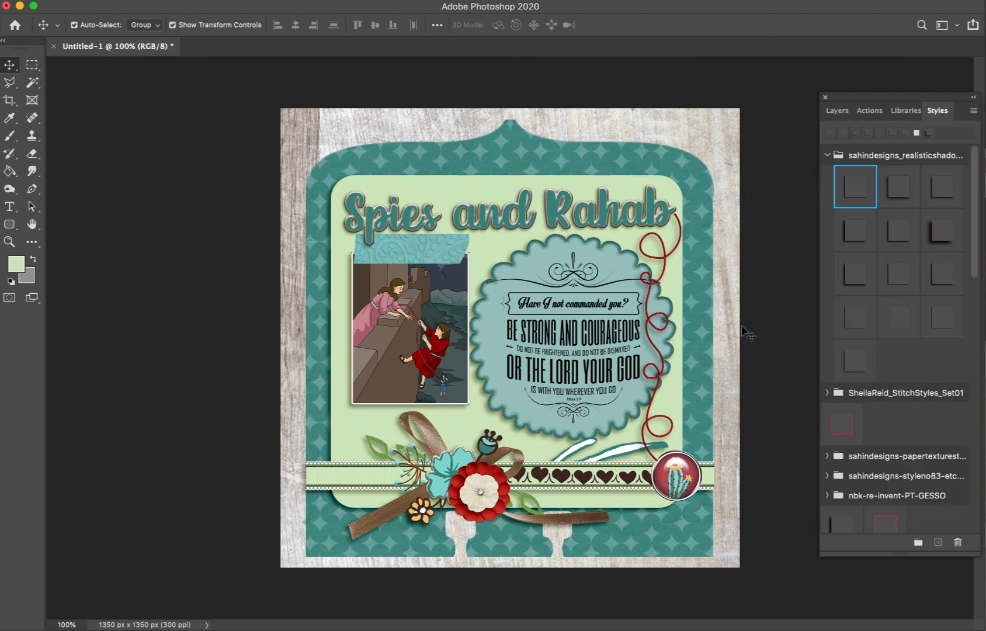
- Widen the pale green rounded rectangle slightly on both sides, keeping its height
left_click(675, 281)
mouse_move(682, 344)
left_mouse_down()
mouse_move(701, 343)
mouse_move(691, 341)
left_mouse_up()
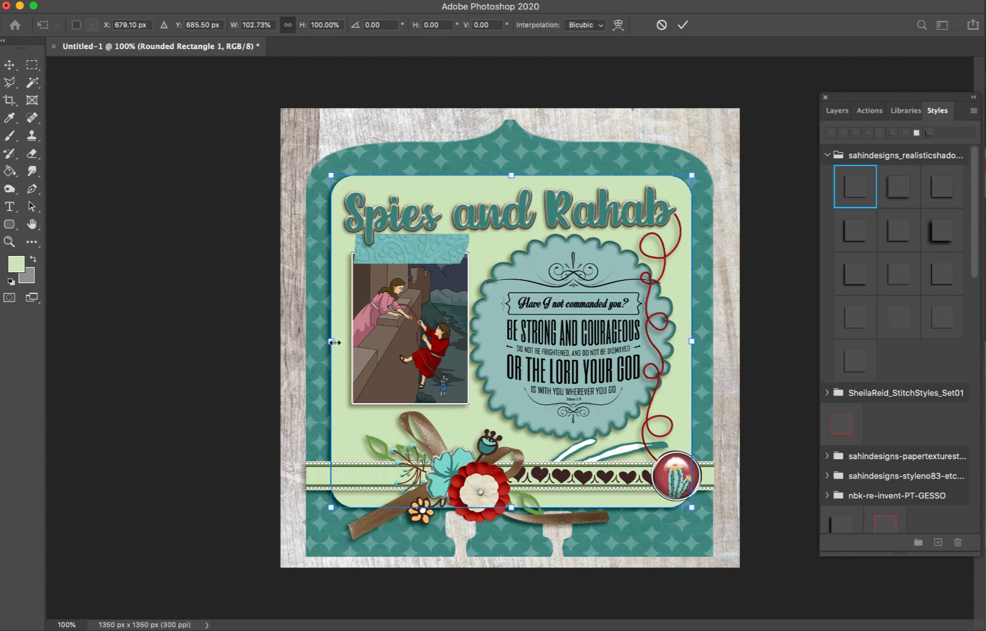
left_click_drag(332, 342, 327, 342)
key("Return")
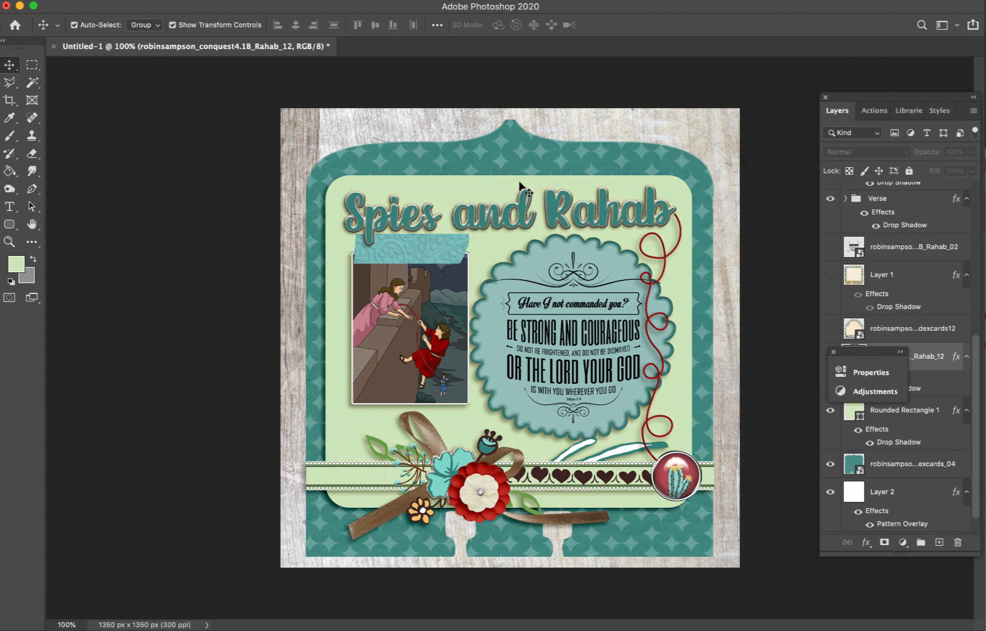
- Move the Rahab picture slightly down towards the ribbon, and bring the ribbon and flower cluster to the front of all layers
left_click_drag(424, 328, 425, 349)
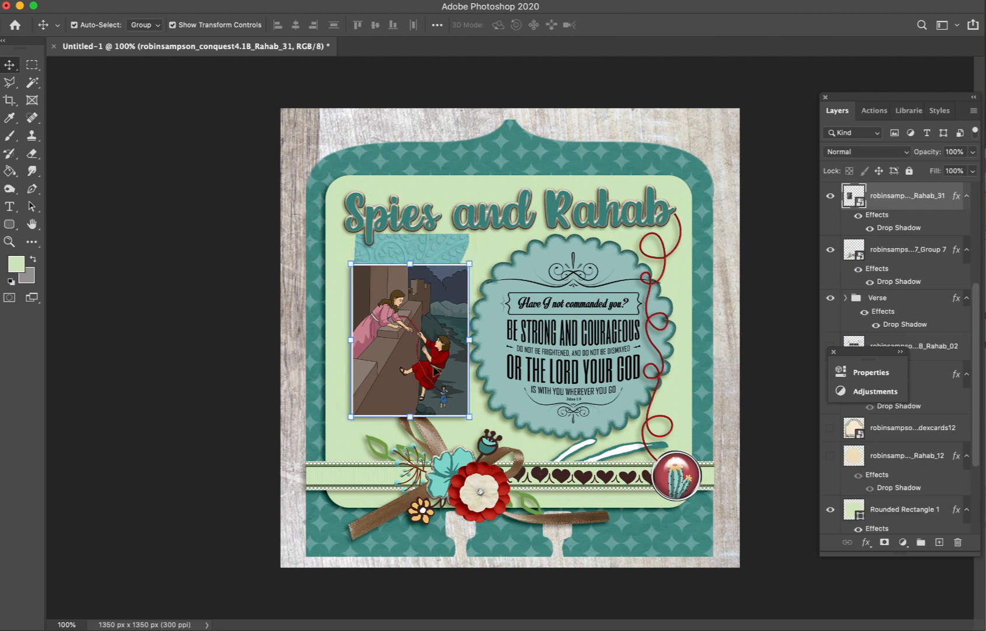
left_click(480, 488)
left_click(388, 484)
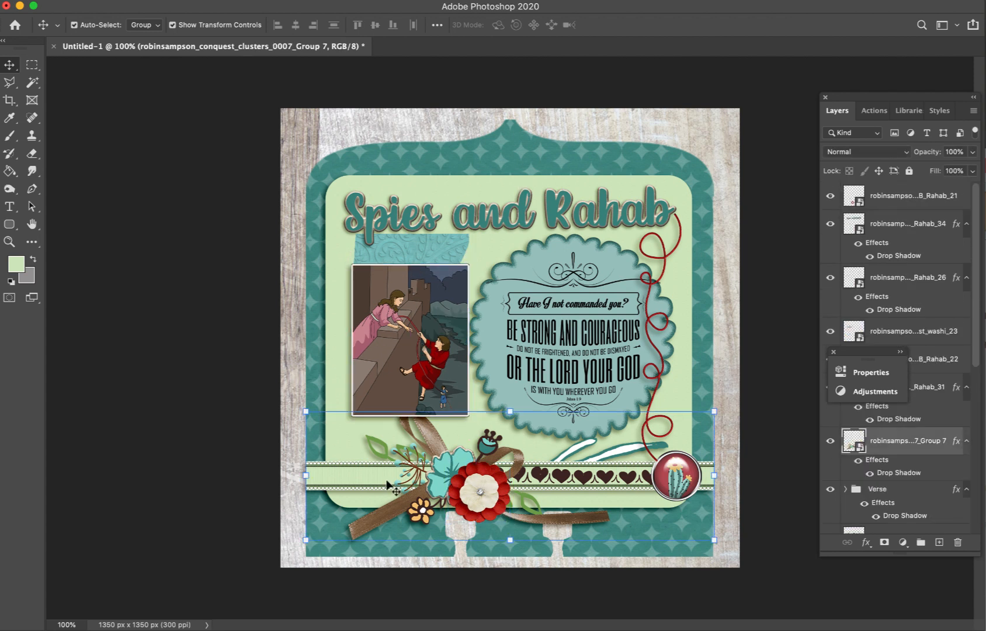
key("ctrl+shift+bracketright")
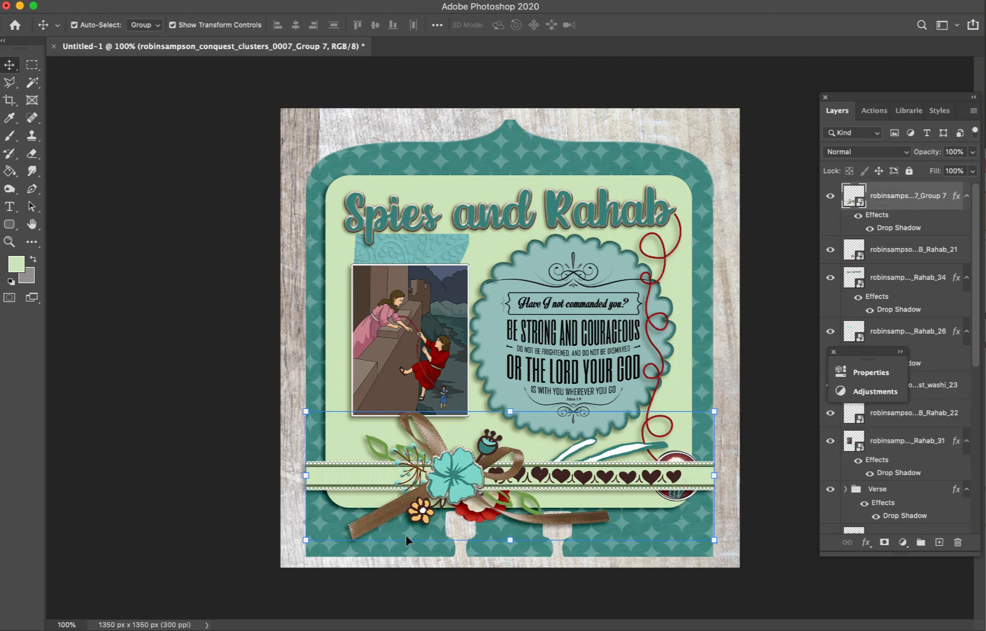